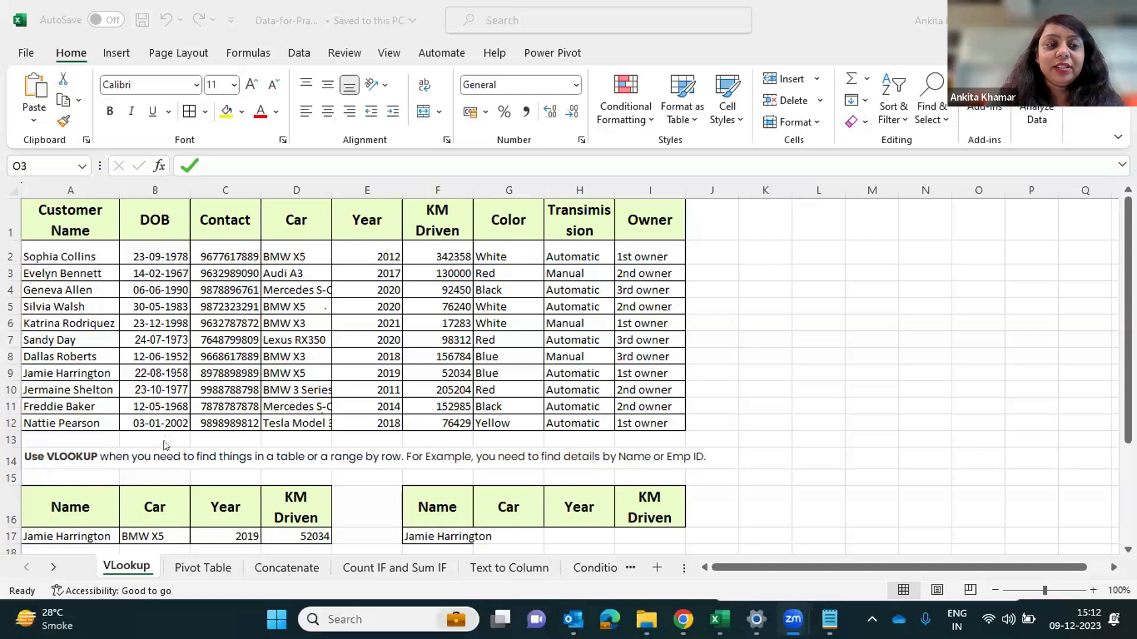
pyautogui.click(74, 532)
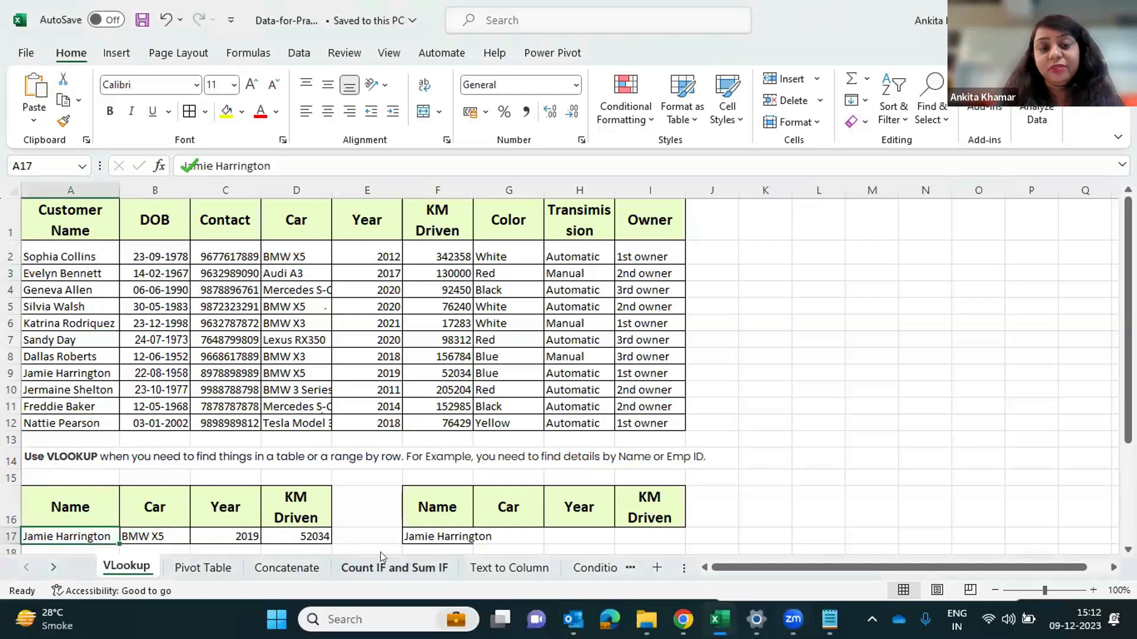
pyautogui.press('Right')
pyautogui.press('Right')
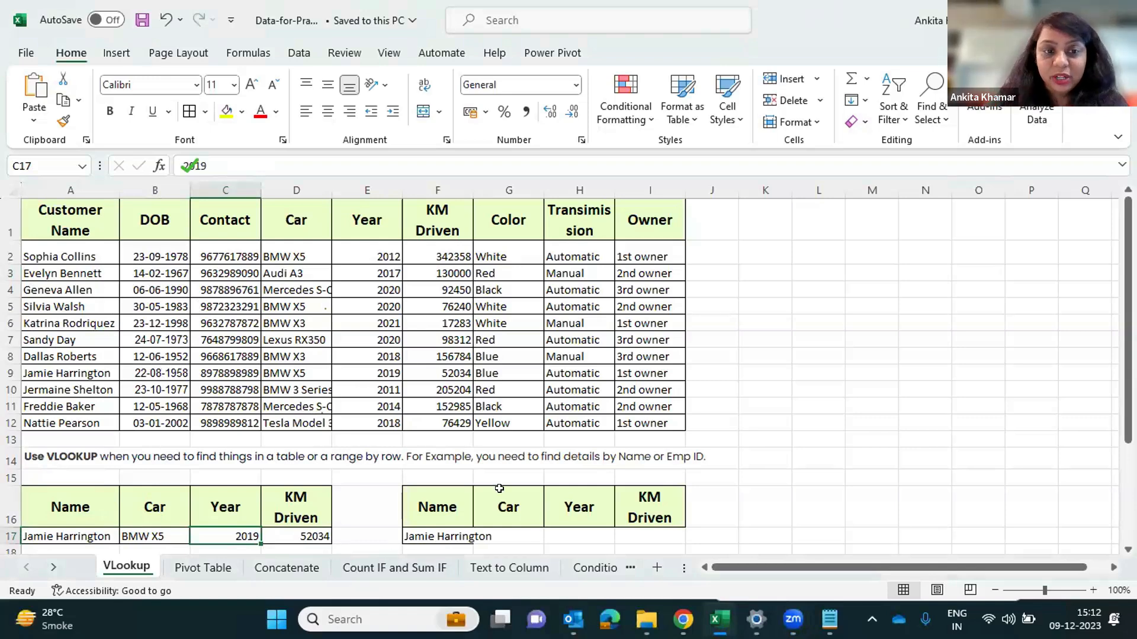
pyautogui.scroll(-1, 502, 473)
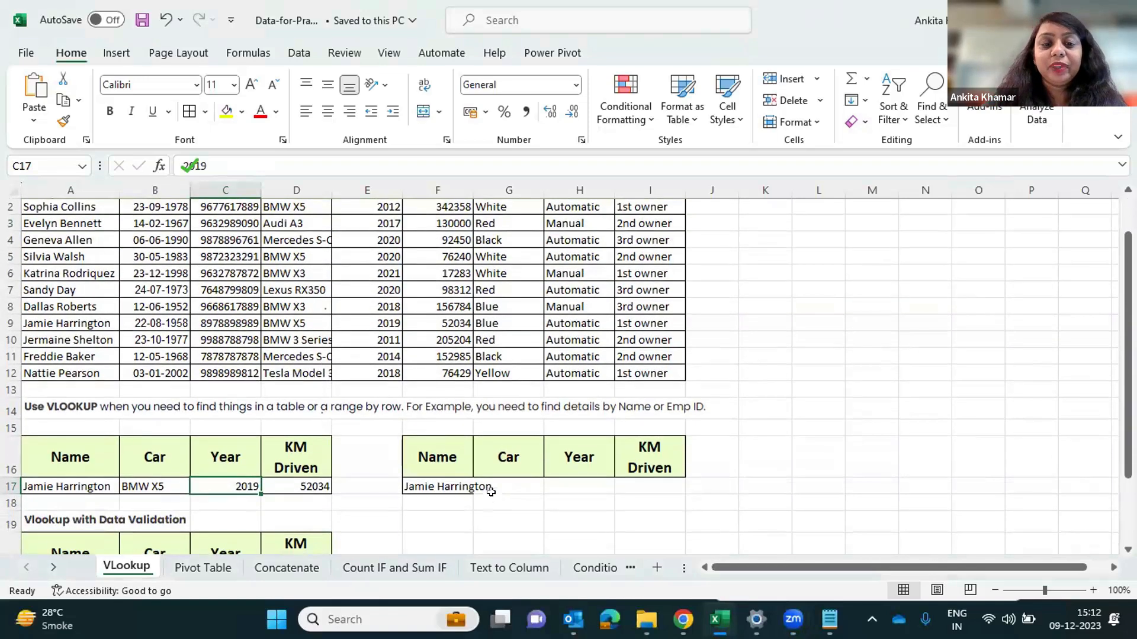
pyautogui.click(445, 487)
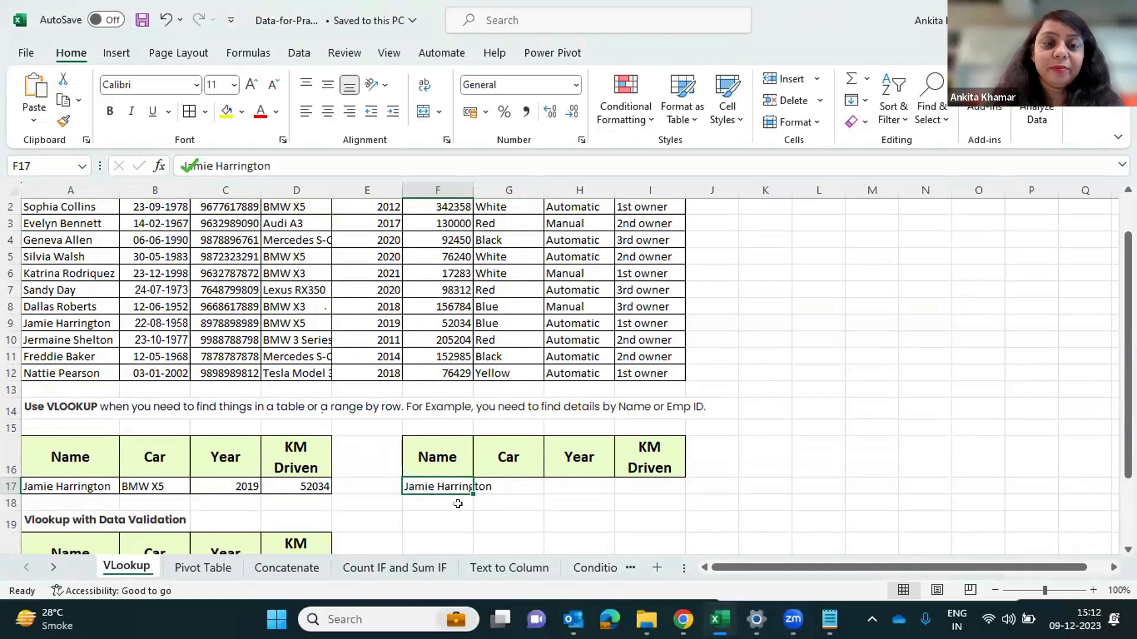
# Begin a VLOOKUP formula in G17 under Car, with the customer name in F17 as the lookup value
pyautogui.click(517, 478)
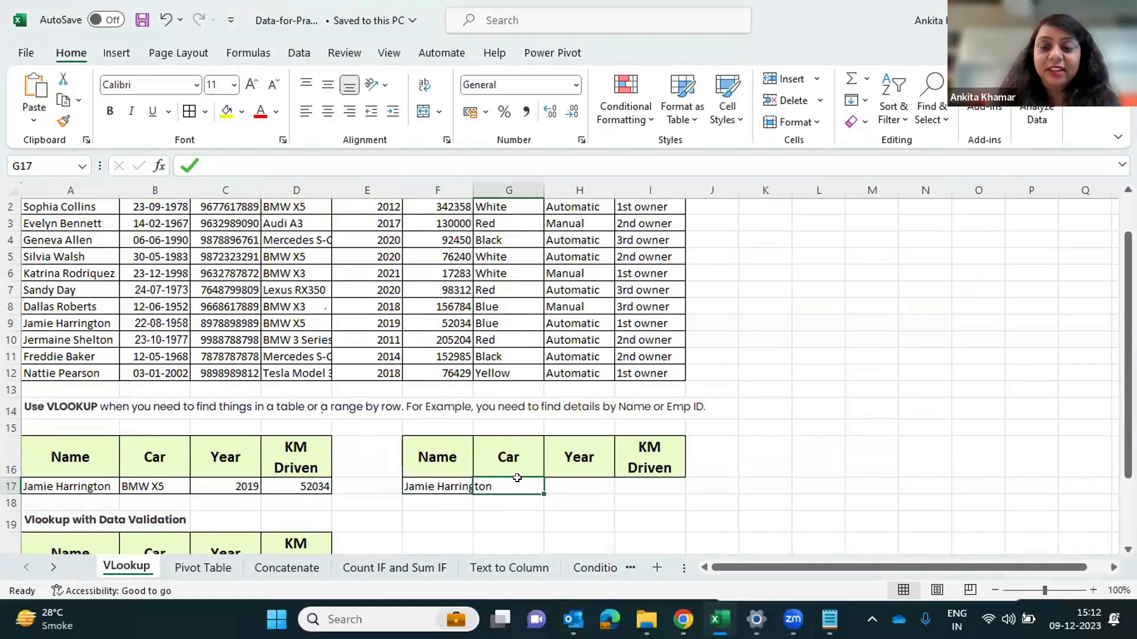
pyautogui.write('=')
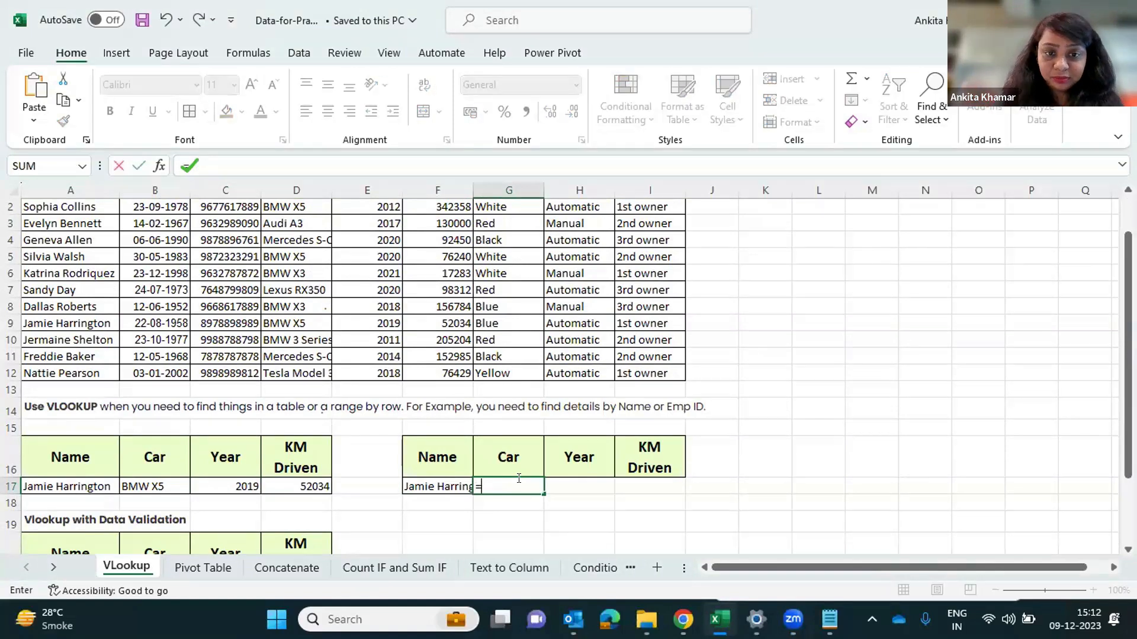
pyautogui.write('V')
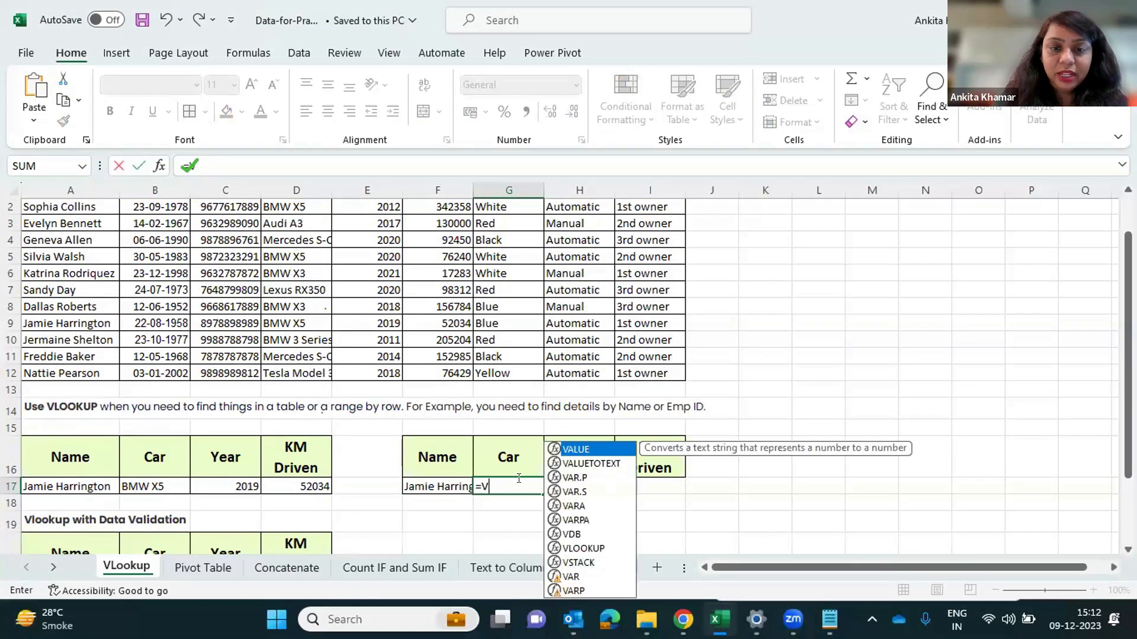
pyautogui.write('lookup')
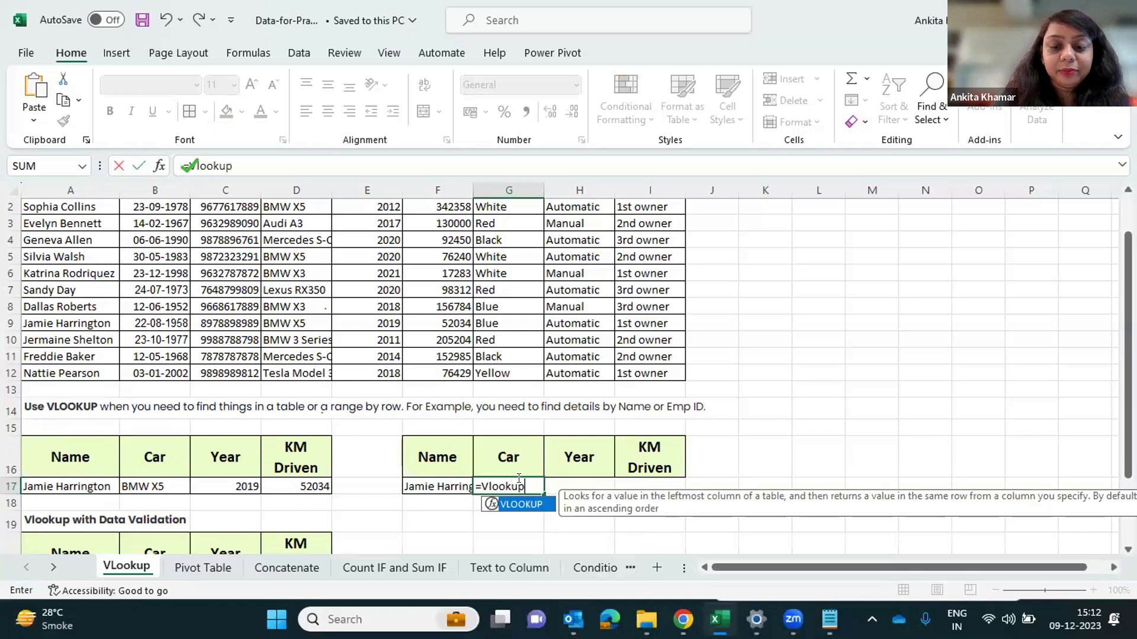
pyautogui.write('(')
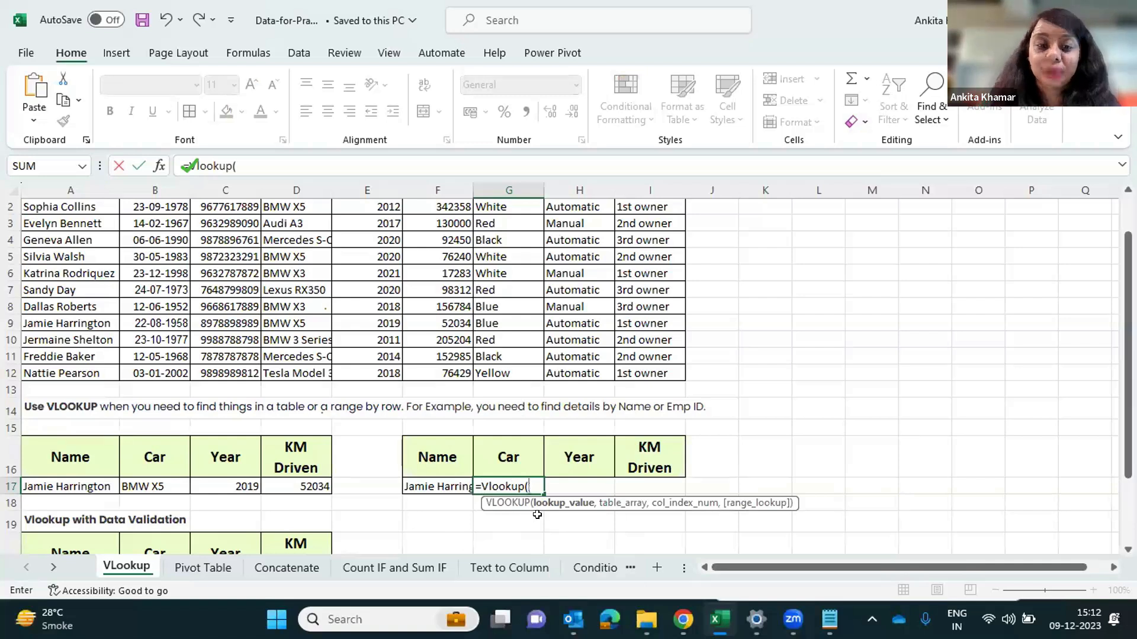
pyautogui.click(430, 485)
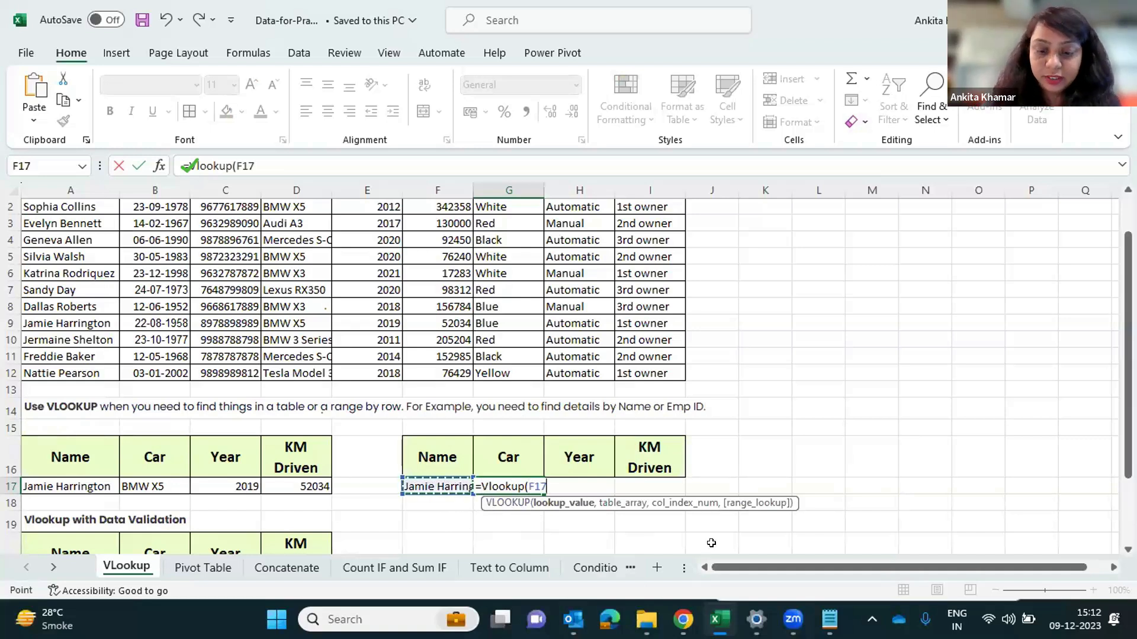
pyautogui.write(',')
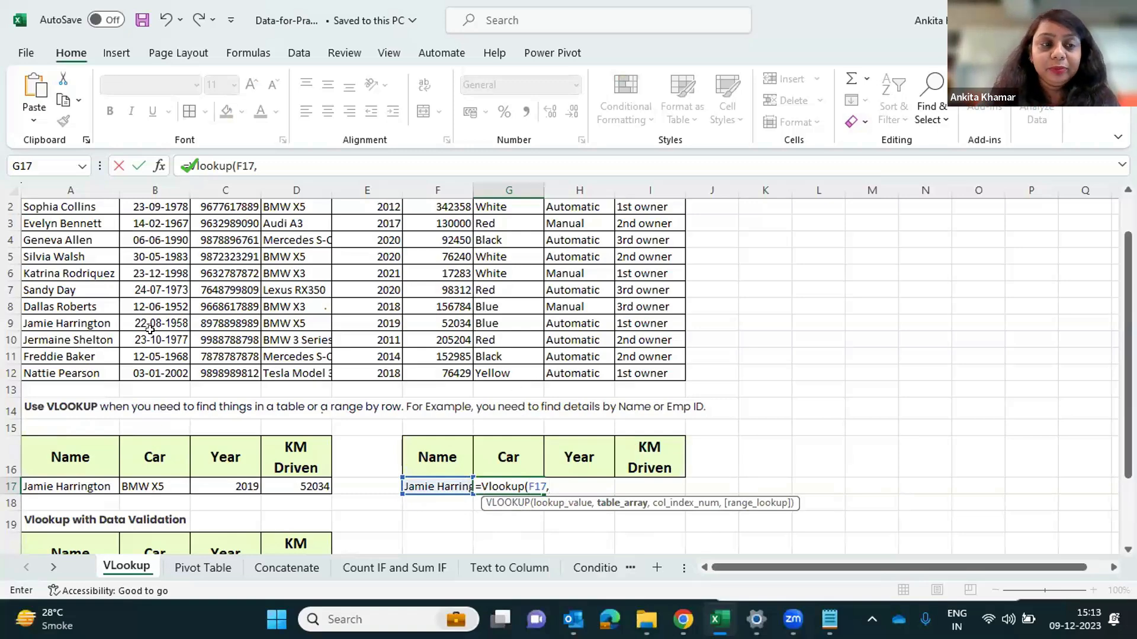
# Complete the G17 formula with table array A1:I12, column index 4 and range lookup 0
pyautogui.scroll(1, 583, 284)
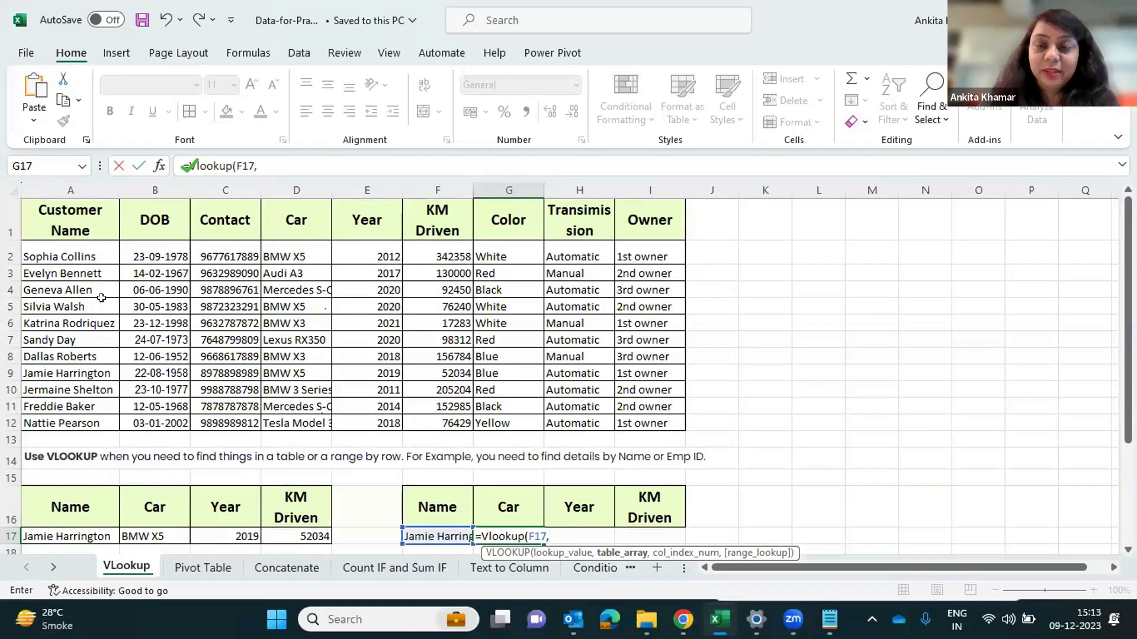
pyautogui.moveTo(101, 213); pyautogui.dragTo(660, 421)
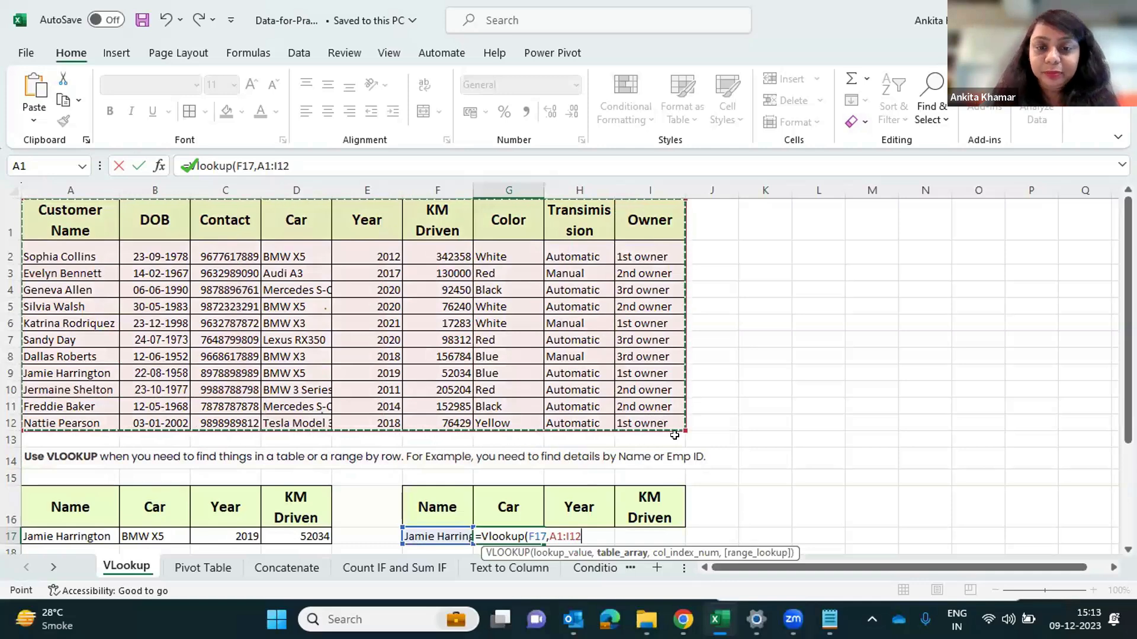
pyautogui.write(',')
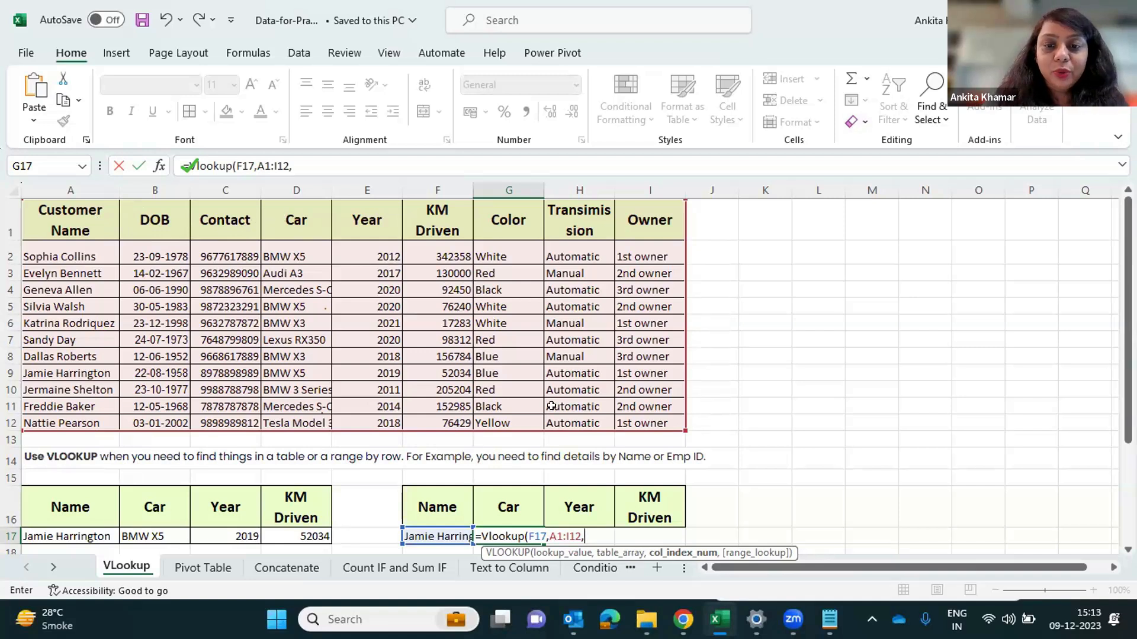
pyautogui.write('4')
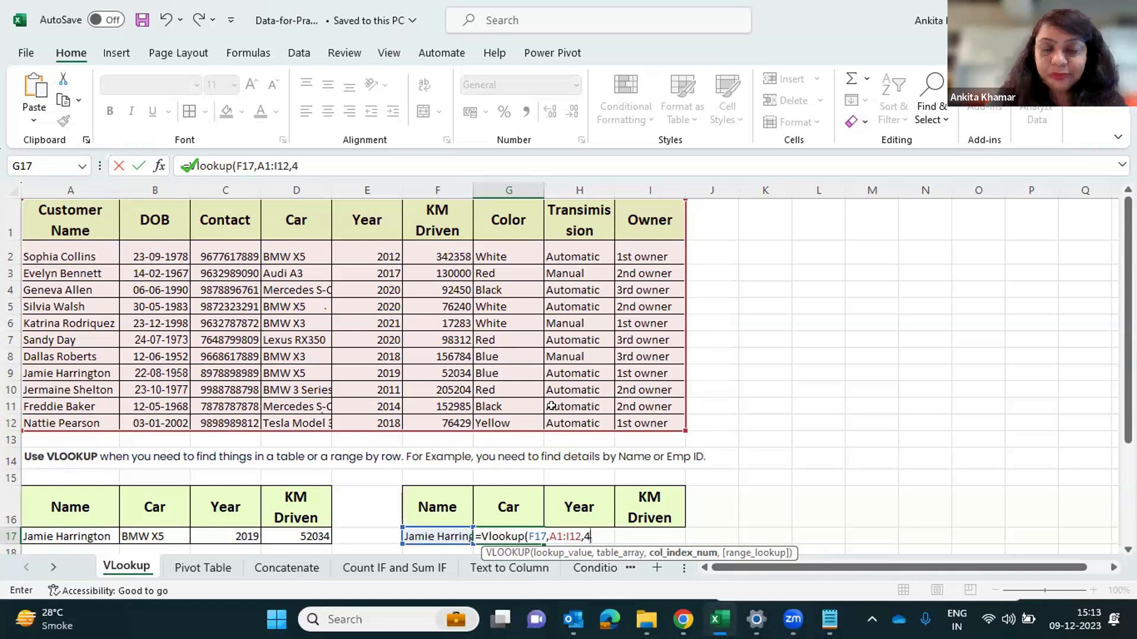
pyautogui.write(',')
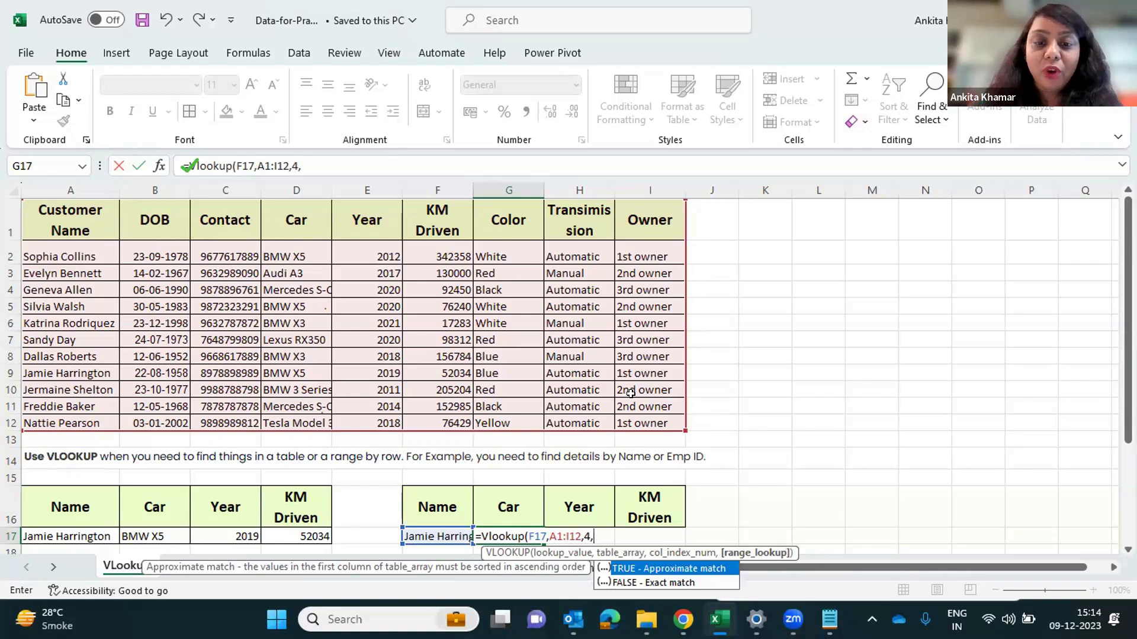
pyautogui.write('0')
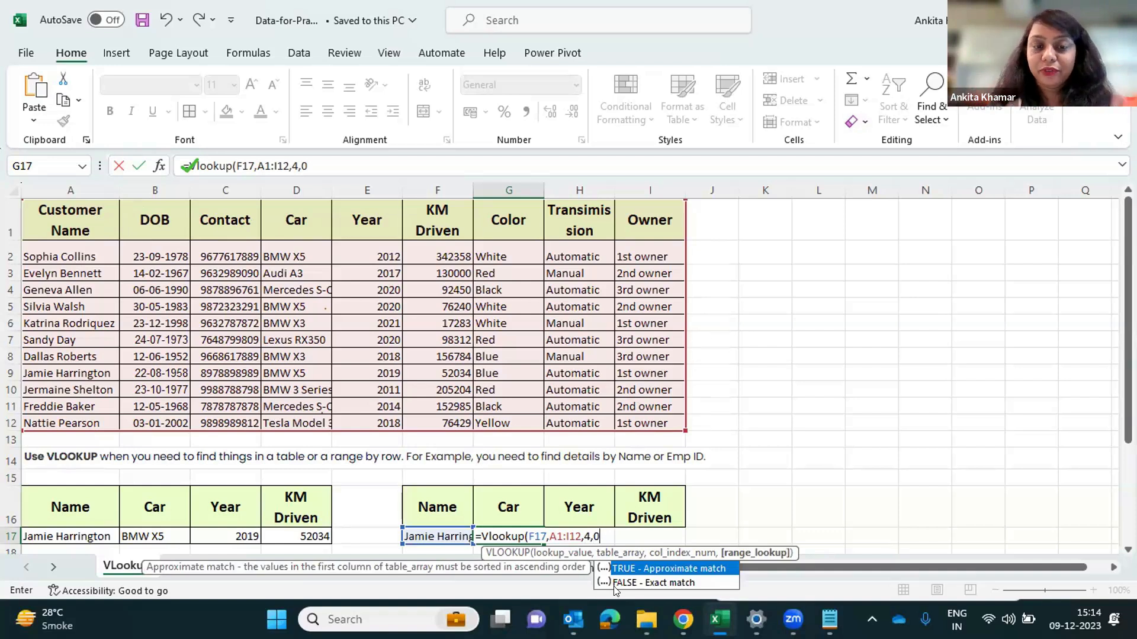
pyautogui.write(')')
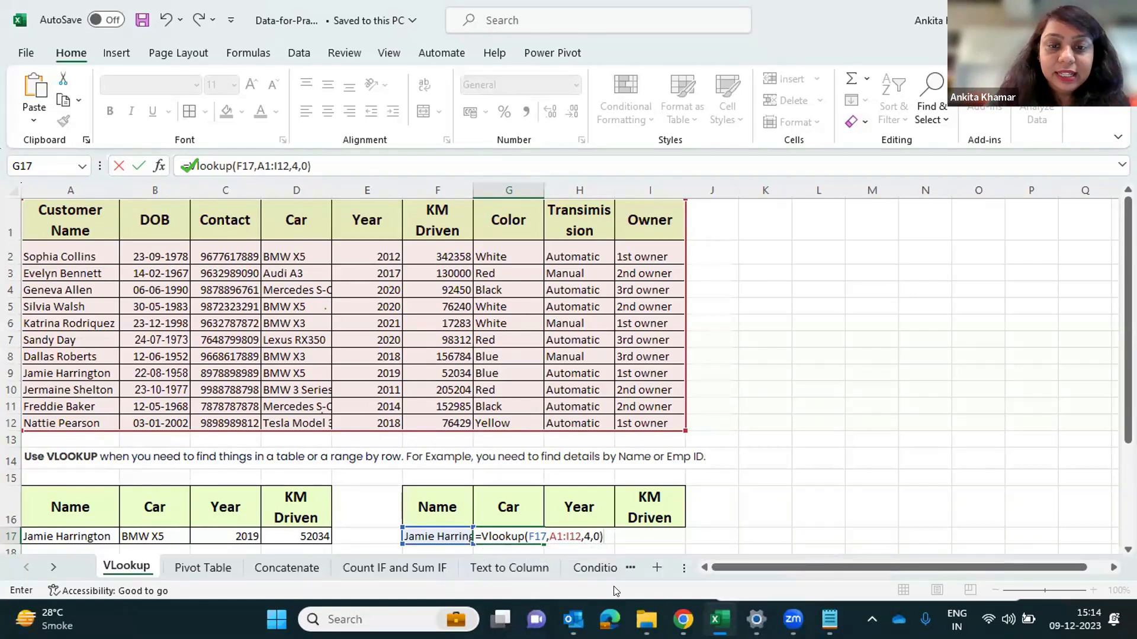
pyautogui.press('Return')
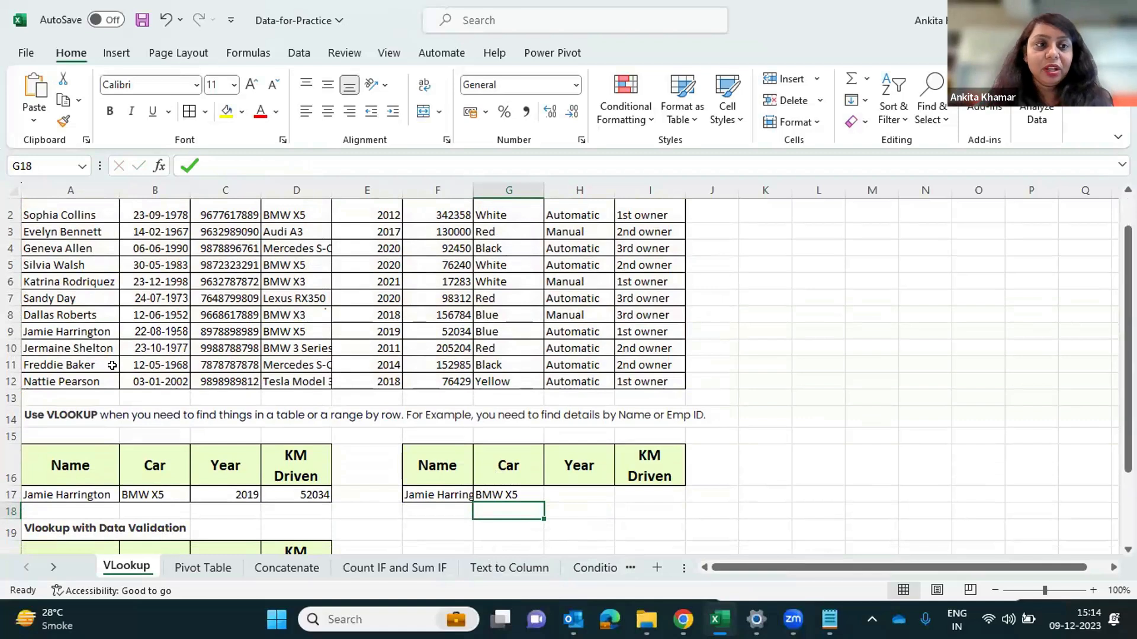
# Copy the customer name from A8 into the lookup cell F17
pyautogui.click(75, 314)
pyautogui.hotkey('ctrl', 'c')
pyautogui.click(437, 495)
pyautogui.hotkey('ctrl', 'v')
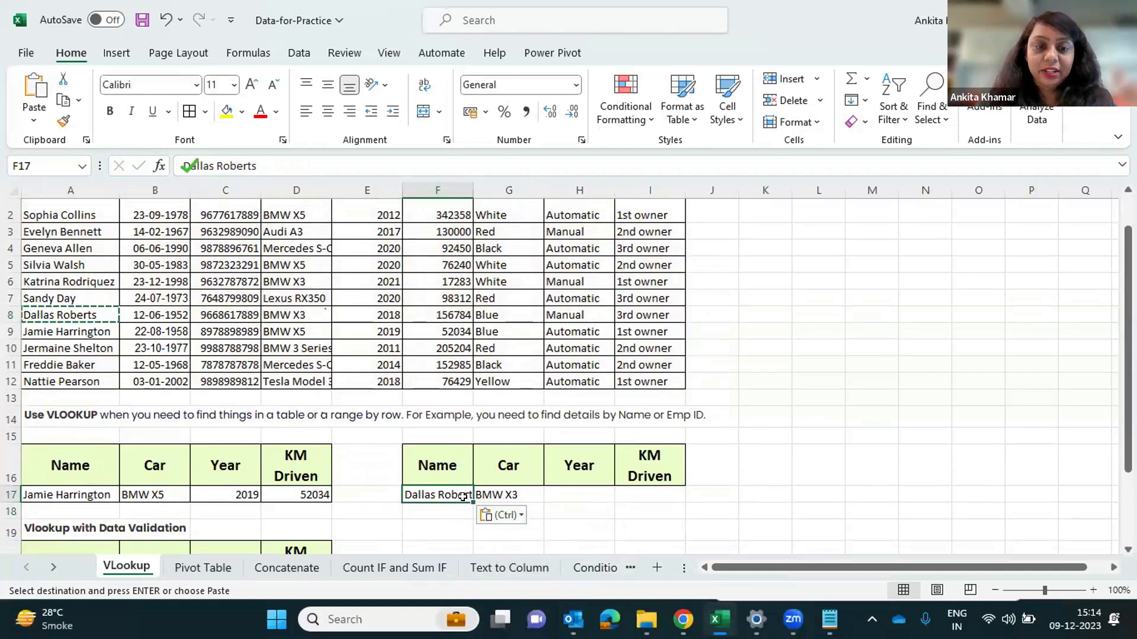
pyautogui.scroll(-1, 458, 491)
pyautogui.moveTo(449, 445); pyautogui.dragTo(448, 550)
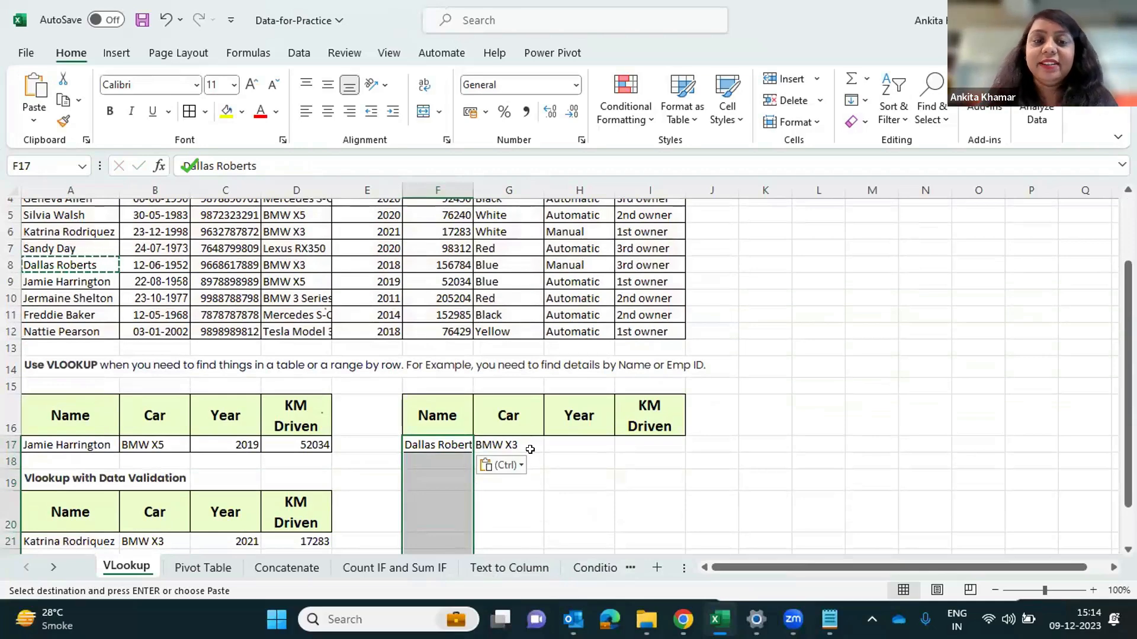
pyautogui.scroll(-1, 543, 500)
pyautogui.scroll(2, 543, 499)
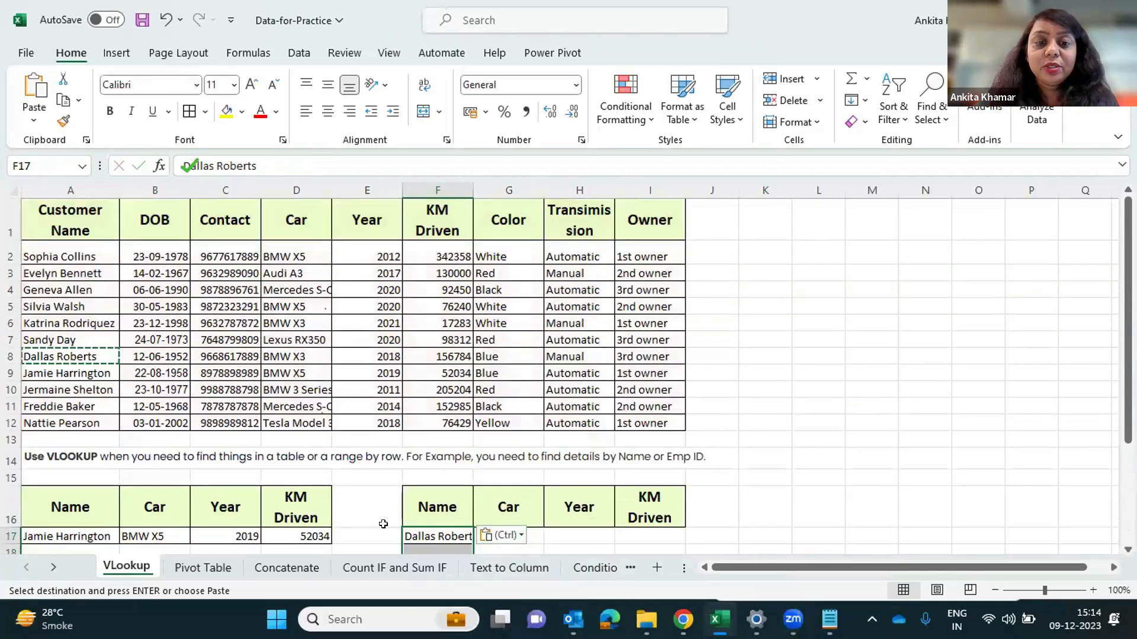
pyautogui.click(446, 541)
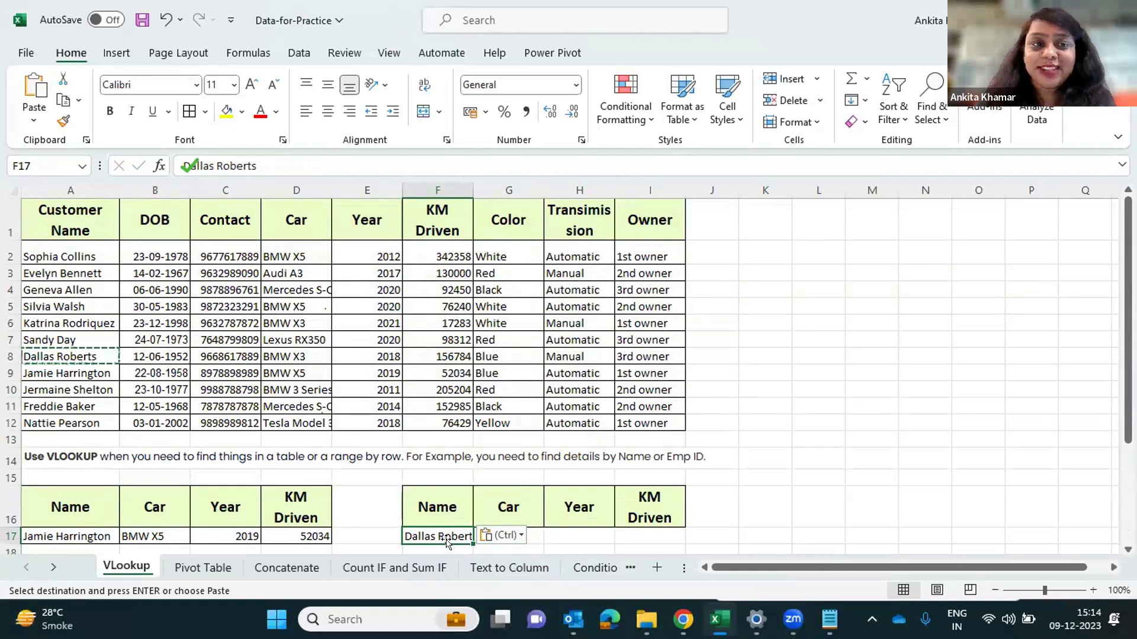
# Open the VLOOKUP formula in G17 to inspect its arguments and referenced ranges
pyautogui.scroll(-1, 511, 390)
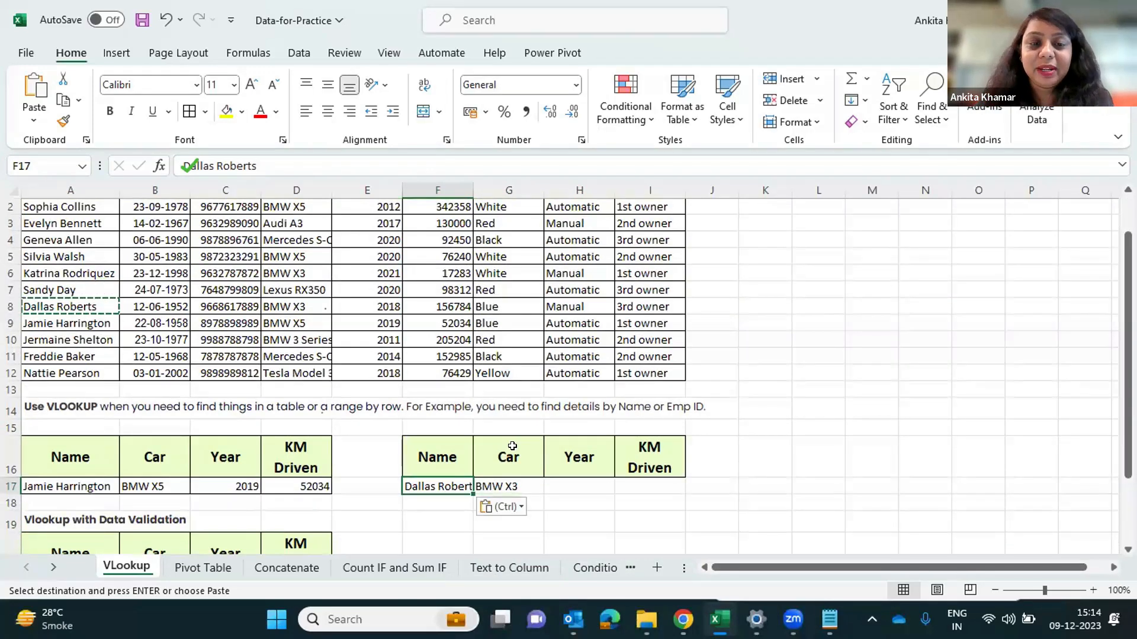
pyautogui.click(508, 487)
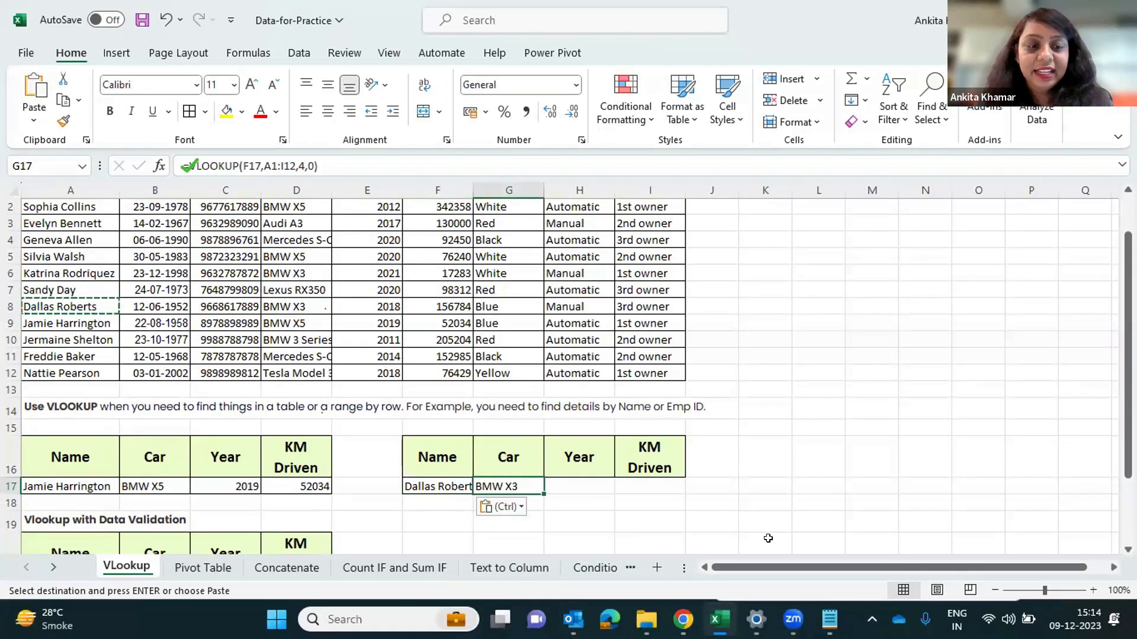
pyautogui.press('F2')
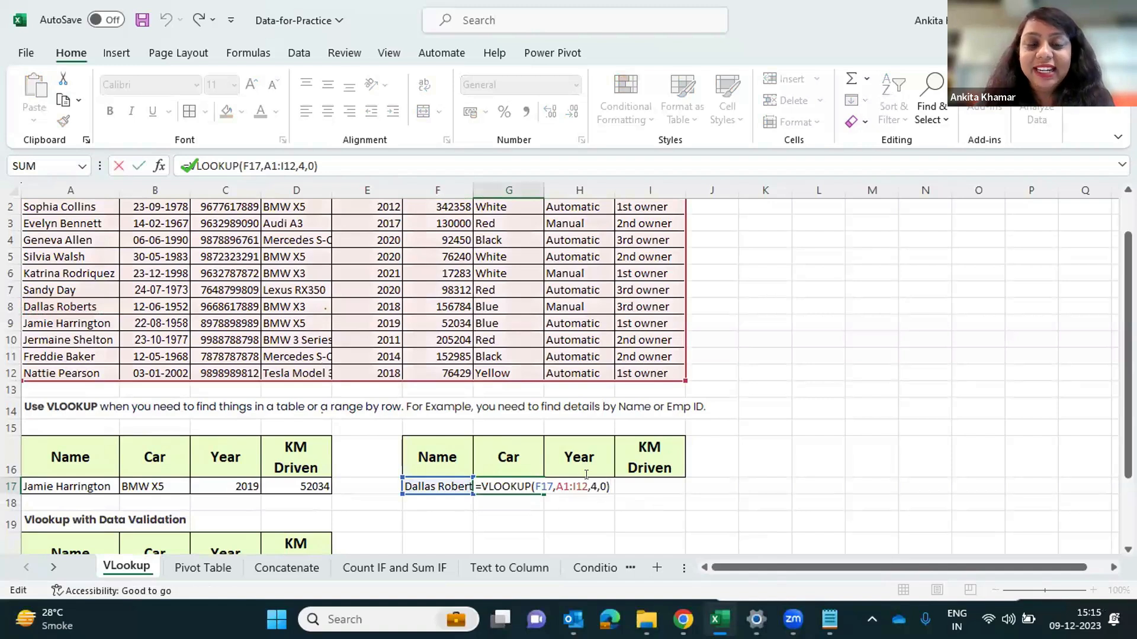
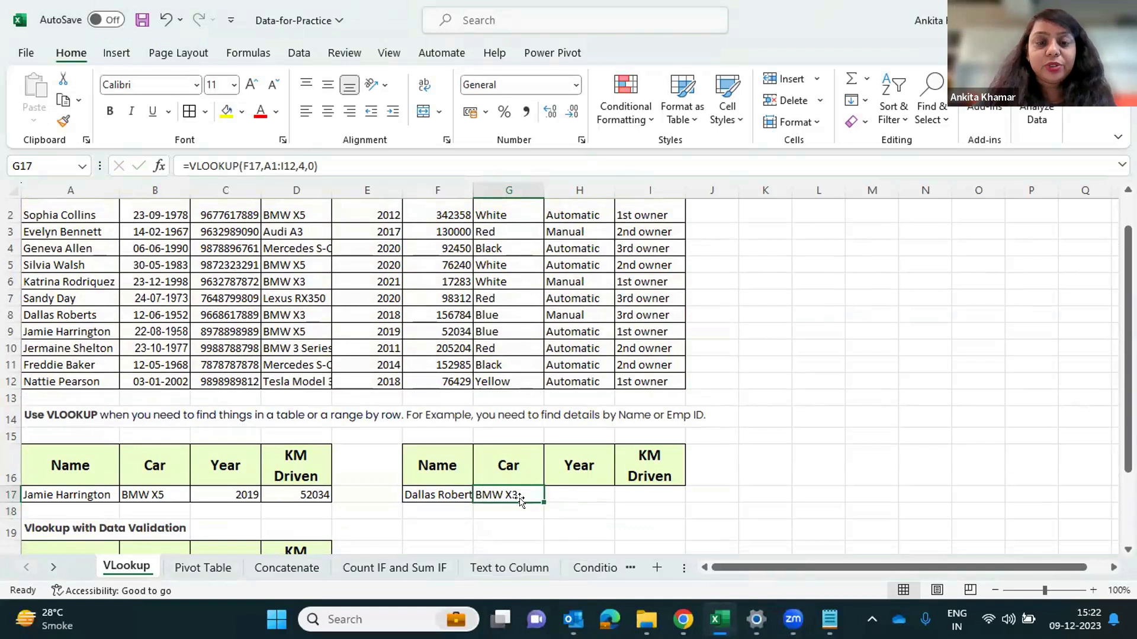
# Fill the VLOOKUP formula from G17 across to I17 and compare the references in G17 and H17
pyautogui.moveTo(543, 501); pyautogui.dragTo(663, 501)
pyautogui.press('Right')
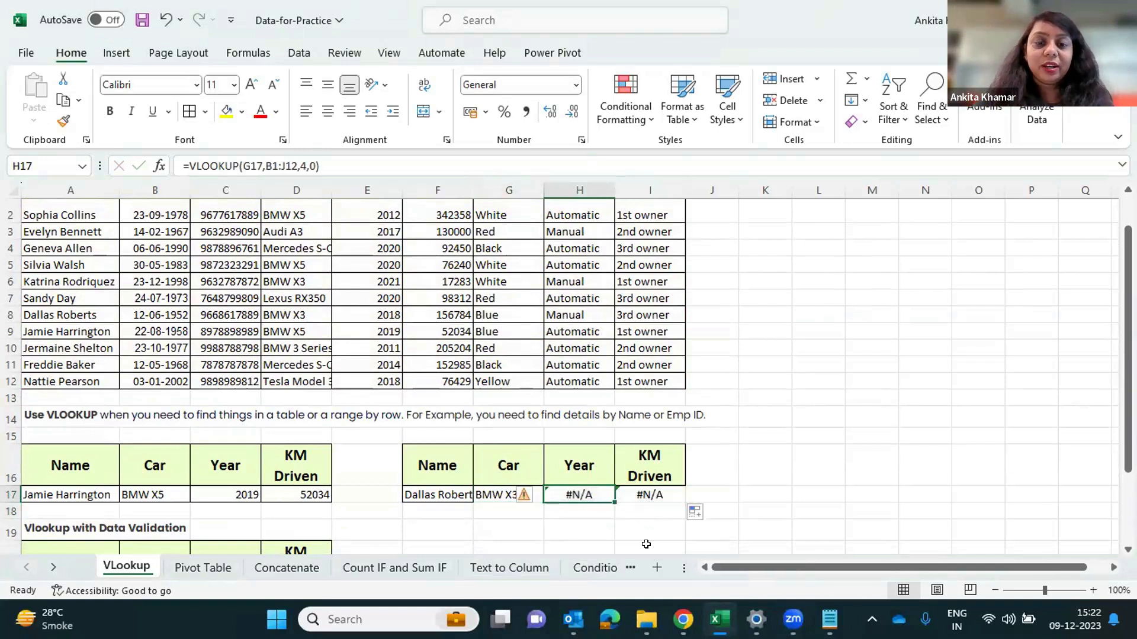
pyautogui.click(502, 492)
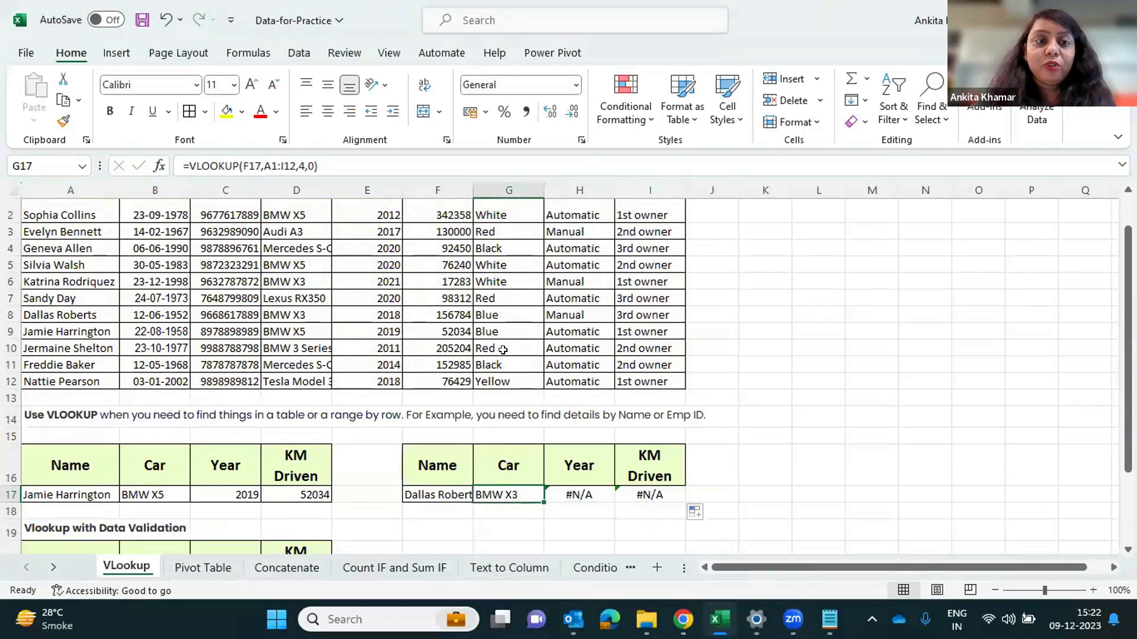
pyautogui.scroll(1, 510, 351)
pyautogui.click(584, 529)
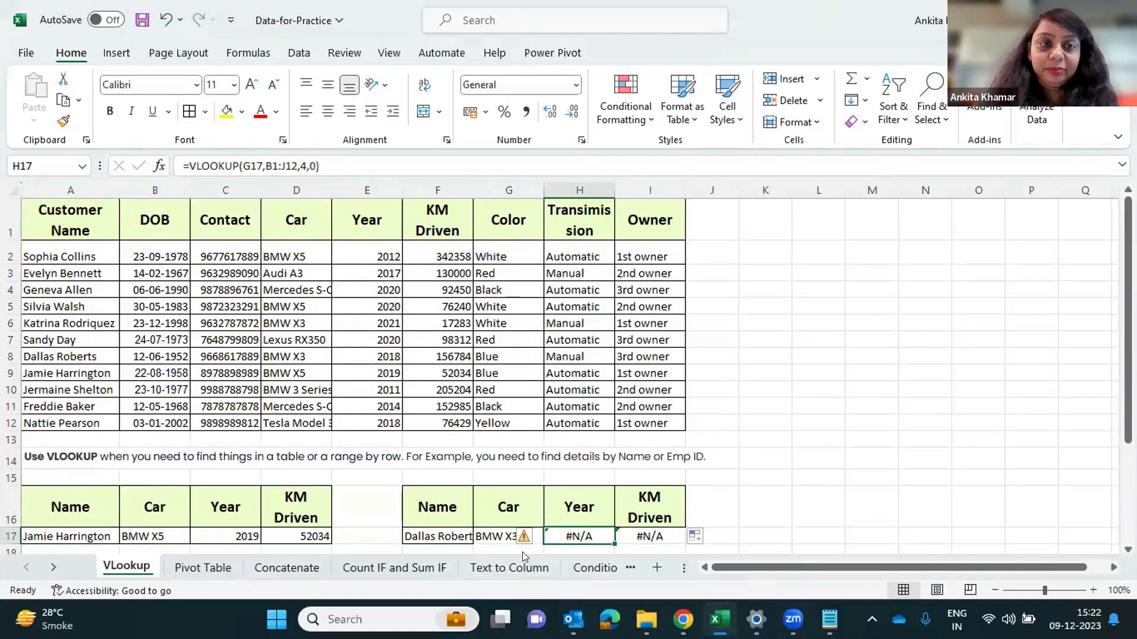
pyautogui.click(509, 536)
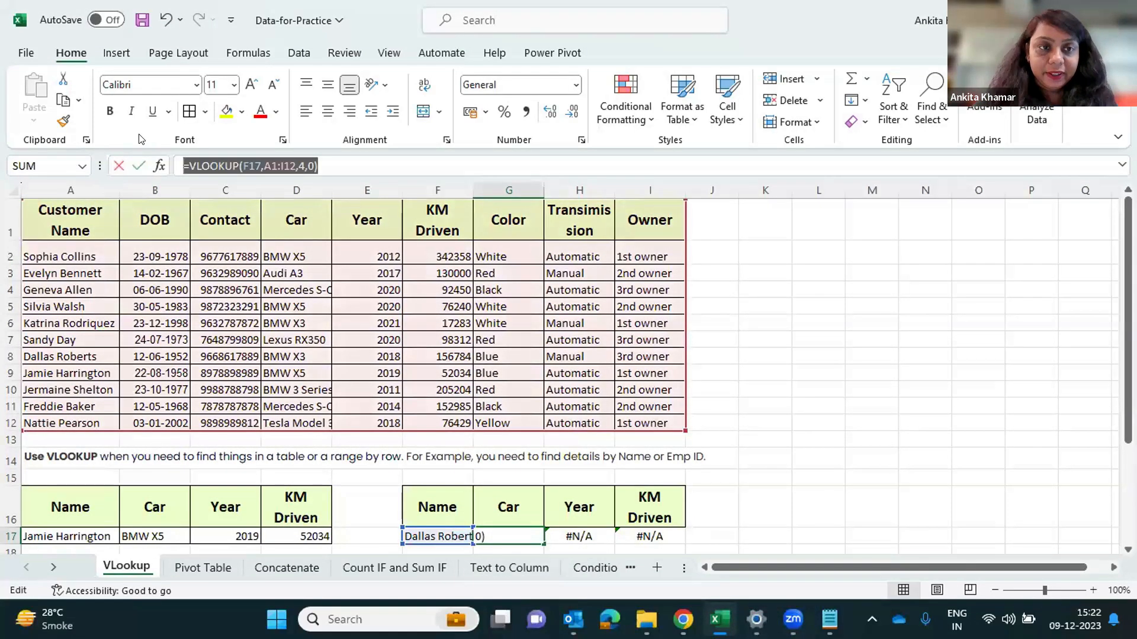
pyautogui.write('=')
pyautogui.press('Right')
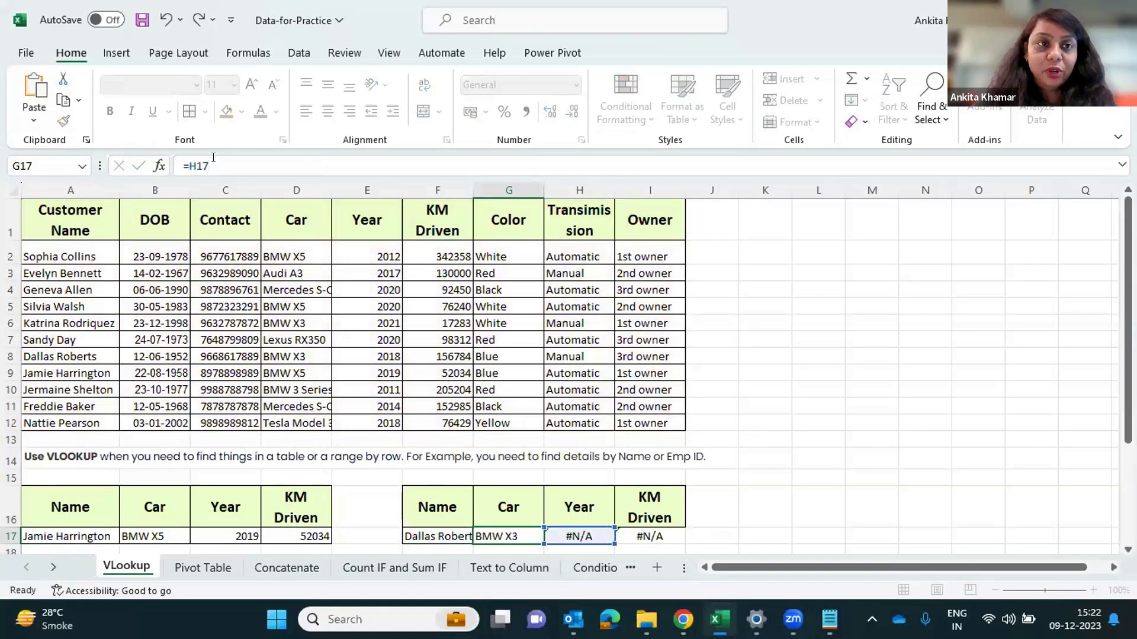
pyautogui.press('Escape')
# Change the column index in G17's VLOOKUP formula to 5 and keep its other arguments
pyautogui.click(217, 163)
pyautogui.tripleClick(315, 167)
pyautogui.click(300, 161)
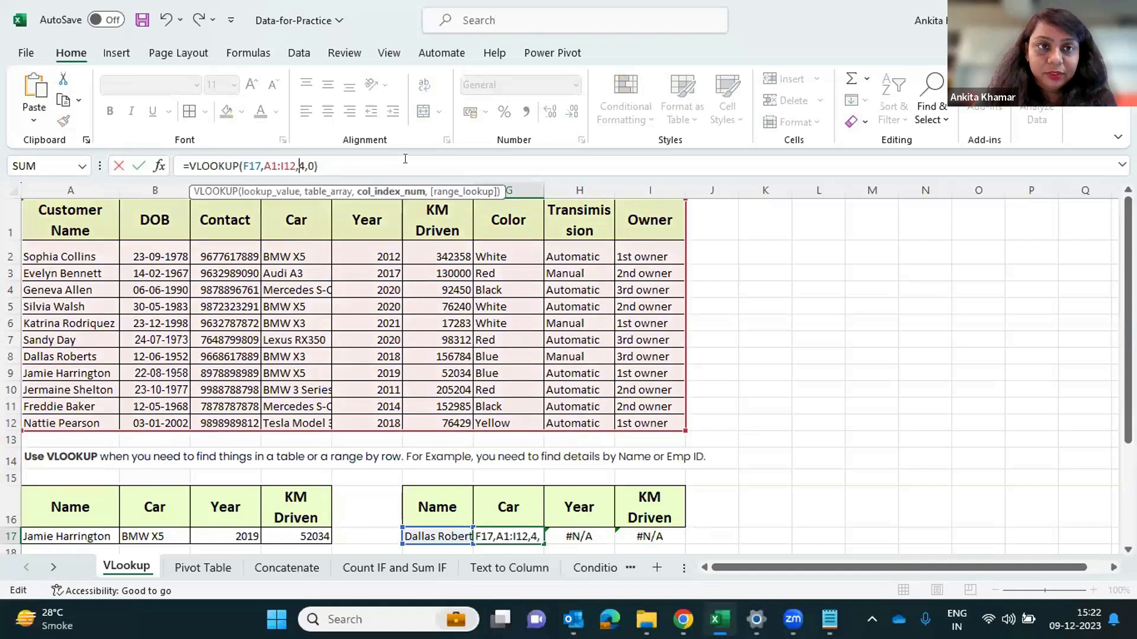
pyautogui.press('Delete')
pyautogui.write('5')
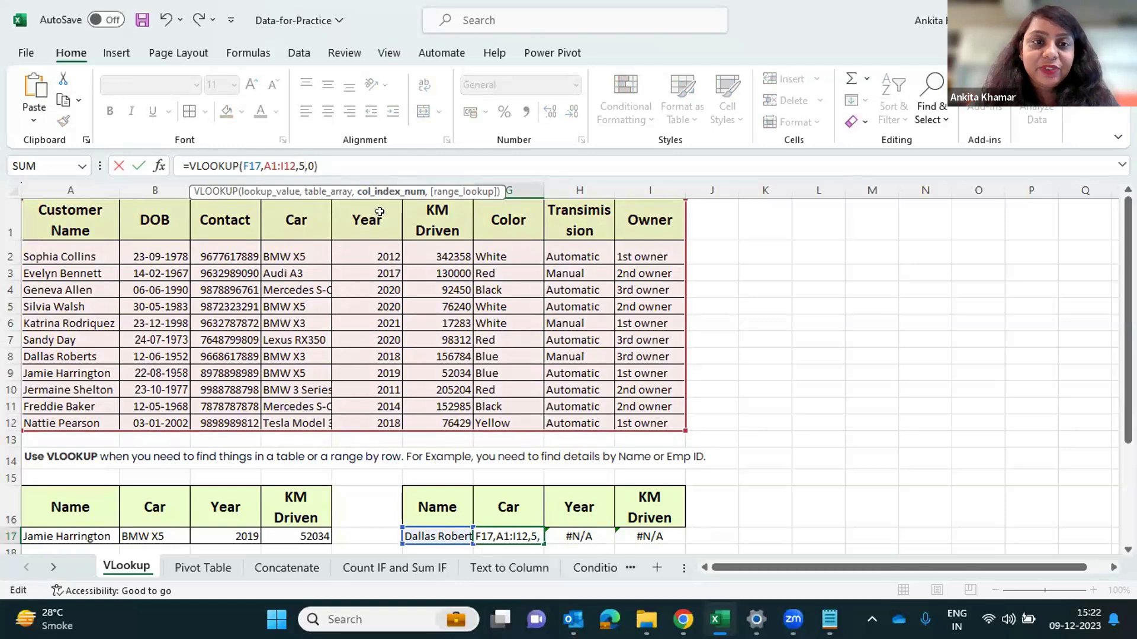
pyautogui.press('Return')
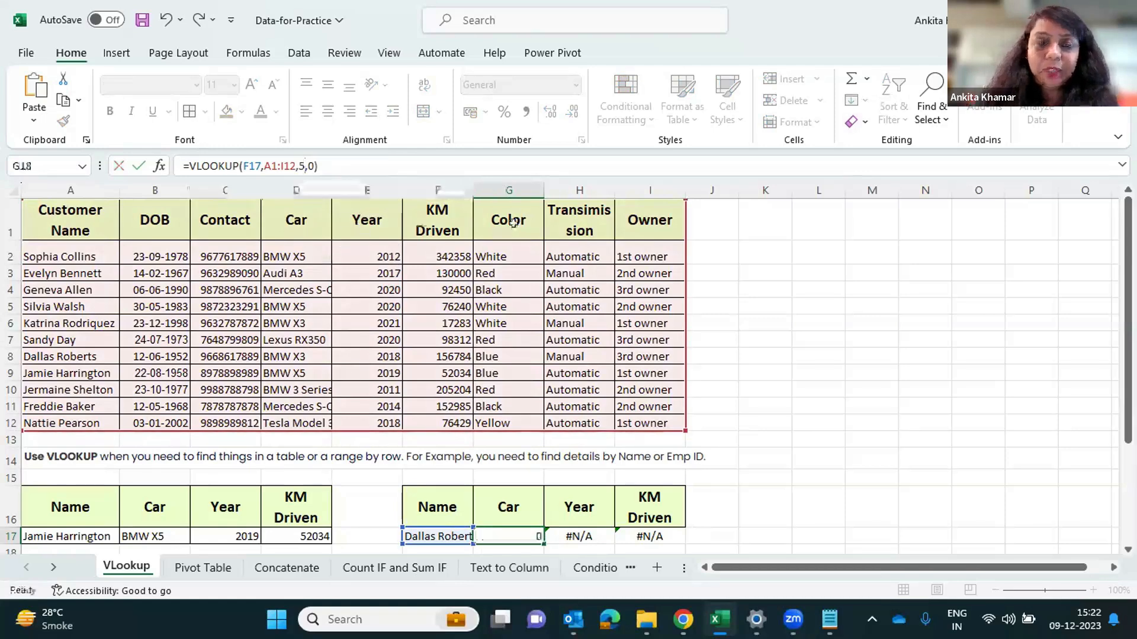
# Undo the column index change in G17's VLOOKUP formula
pyautogui.hotkey('ctrl', 'z')
# Set the column index in H17's VLOOKUP formula to 5 and recheck the cell's formula
pyautogui.click(584, 495)
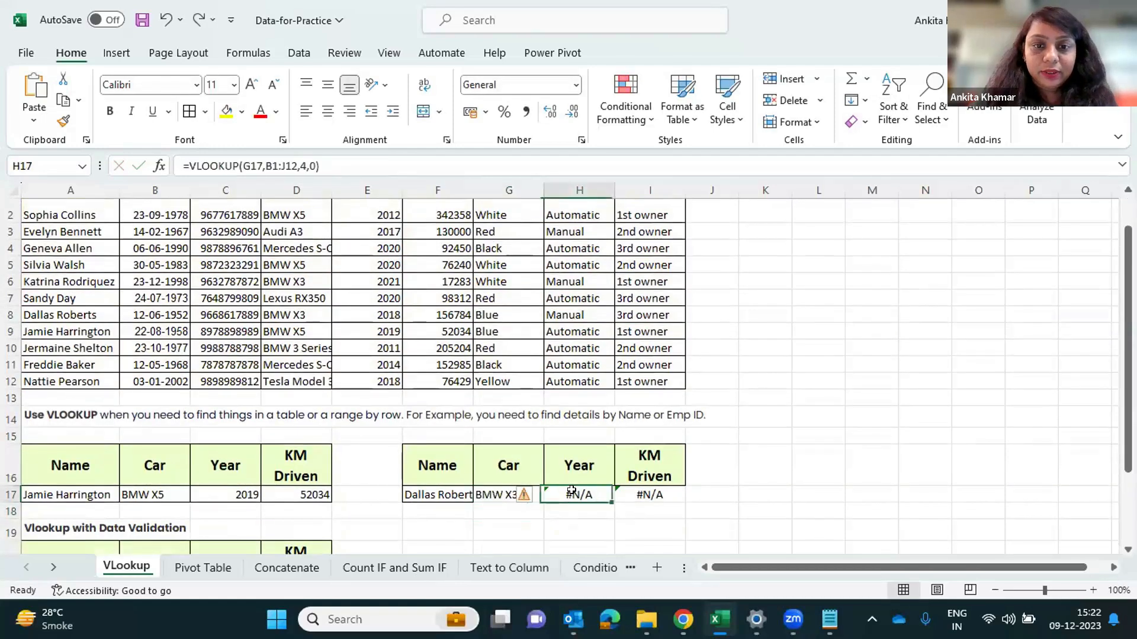
pyautogui.click(305, 165)
pyautogui.press('BackSpace')
pyautogui.write('5')
pyautogui.press('Return')
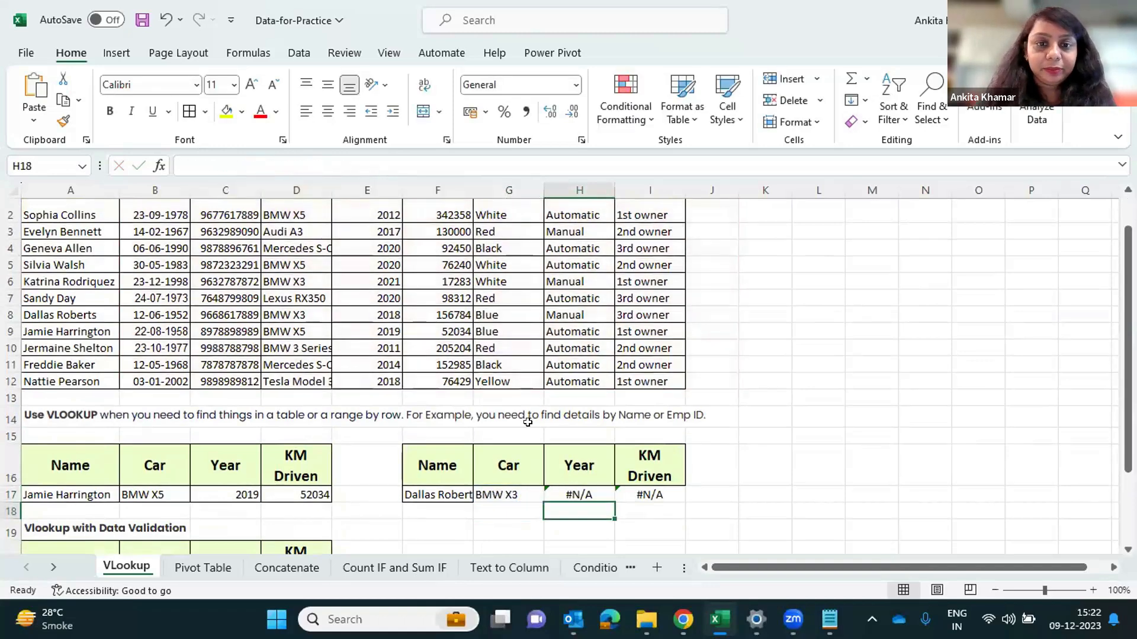
pyautogui.click(579, 493)
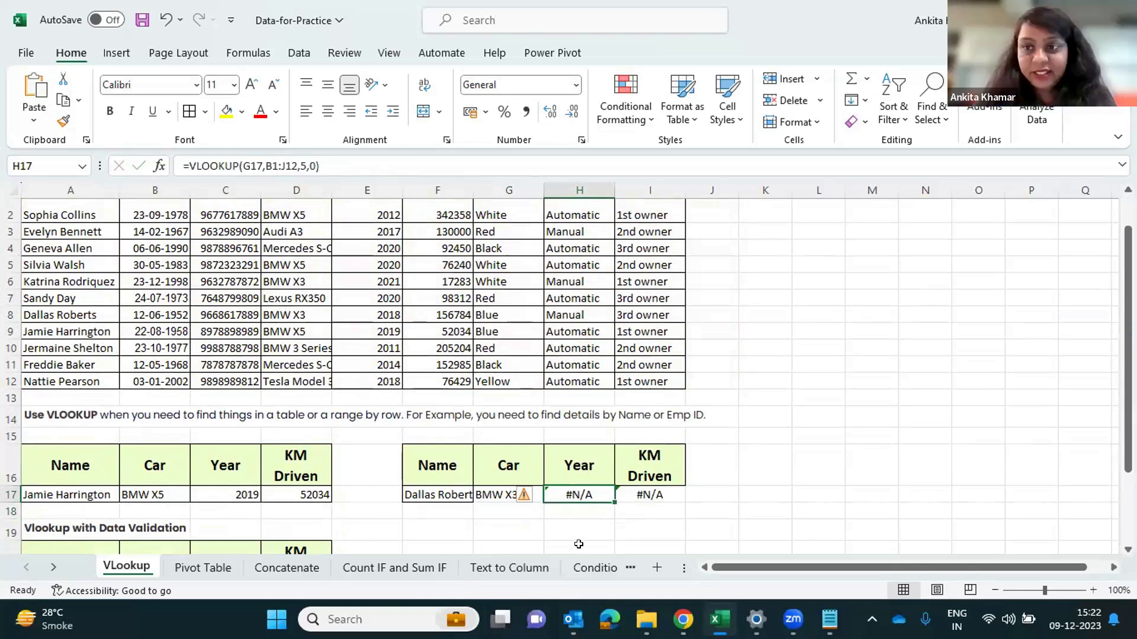
pyautogui.click(835, 449)
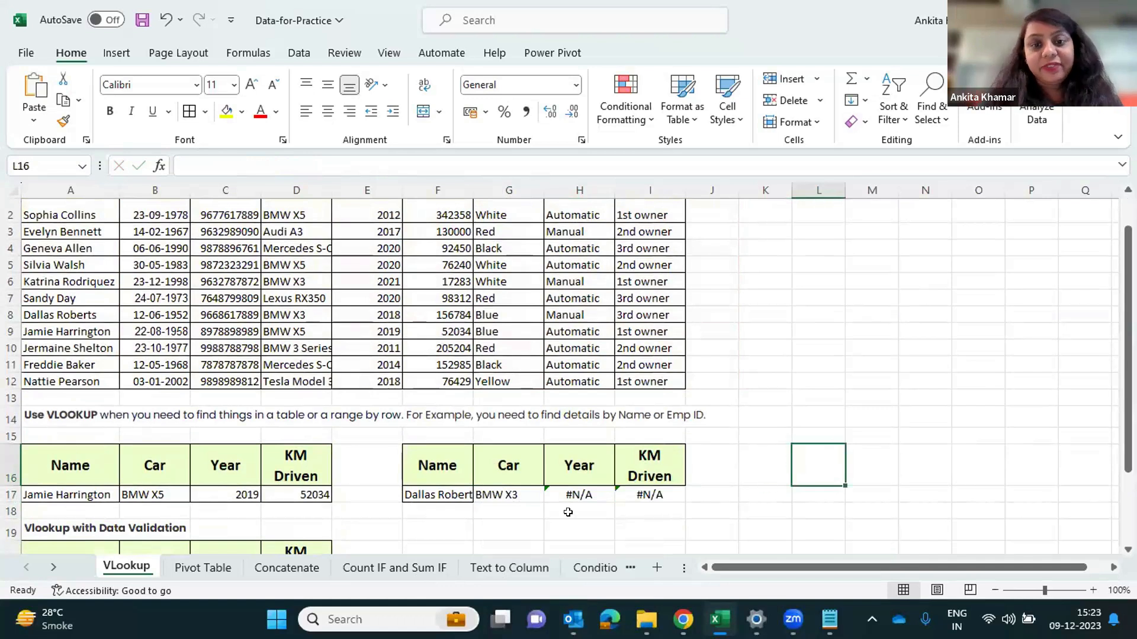
# Refill the VLOOKUP formula from G17 across to I17 and compare the formulas in H17 and G17
pyautogui.click(501, 491)
pyautogui.moveTo(544, 502); pyautogui.dragTo(646, 500)
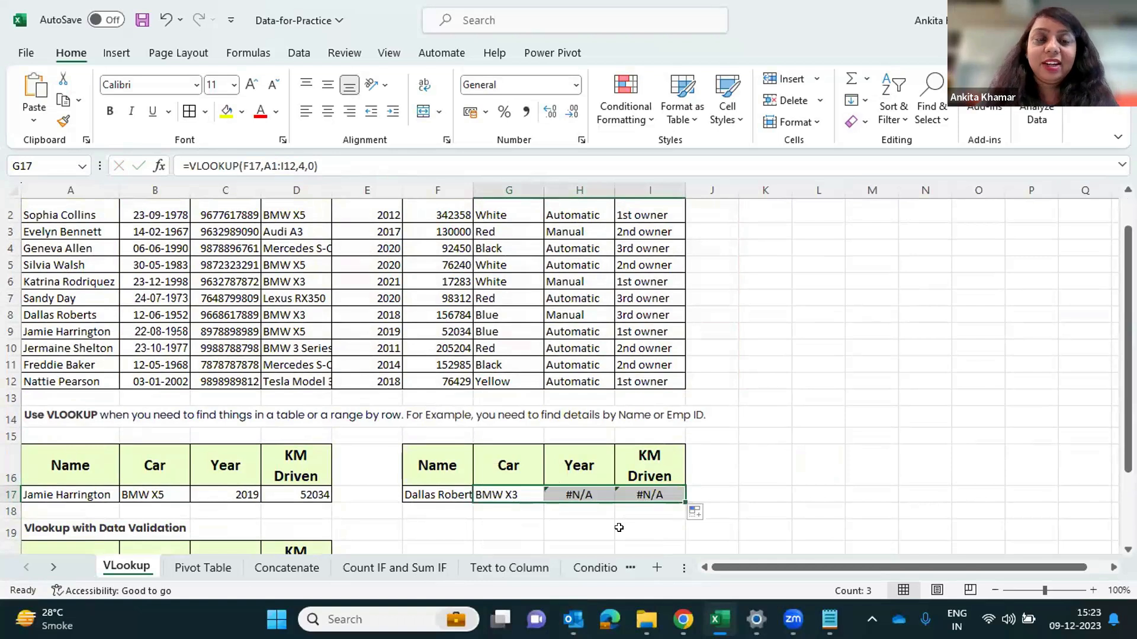
pyautogui.click(563, 493)
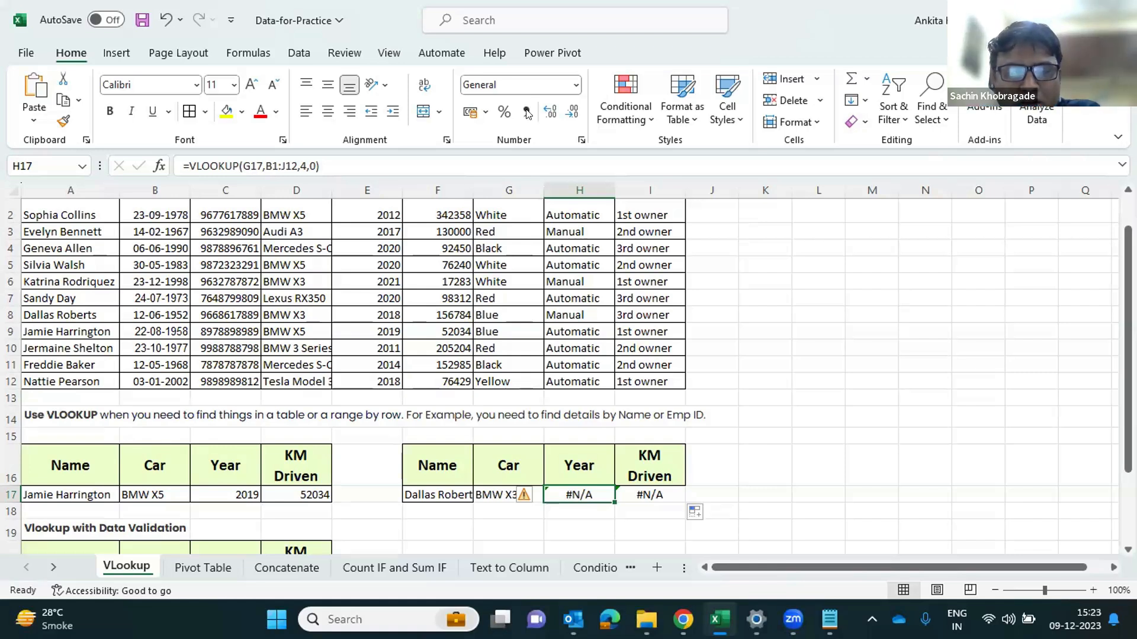
pyautogui.moveTo(487, 484); pyautogui.dragTo(484, 492)
pyautogui.click(504, 493)
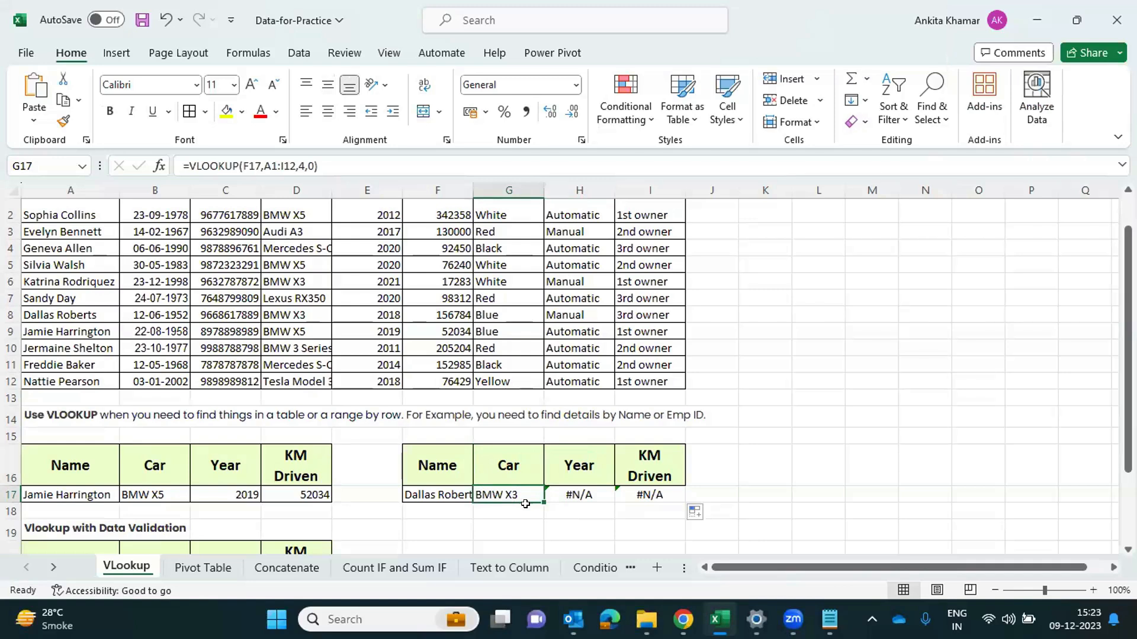
pyautogui.scroll(-2, 561, 499)
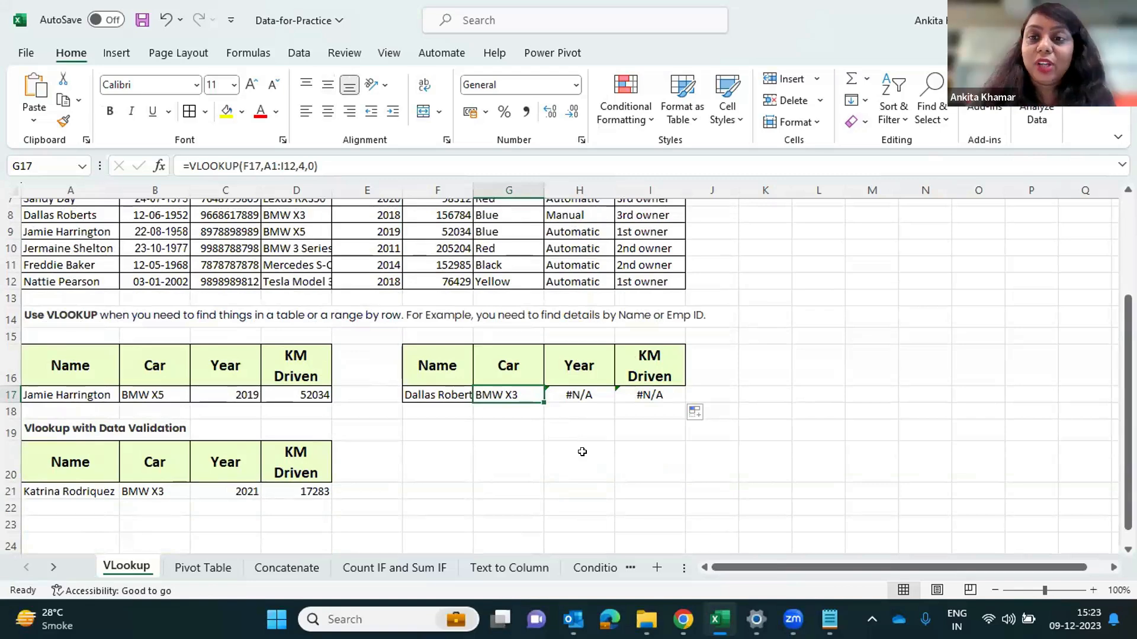
pyautogui.scroll(2, 582, 452)
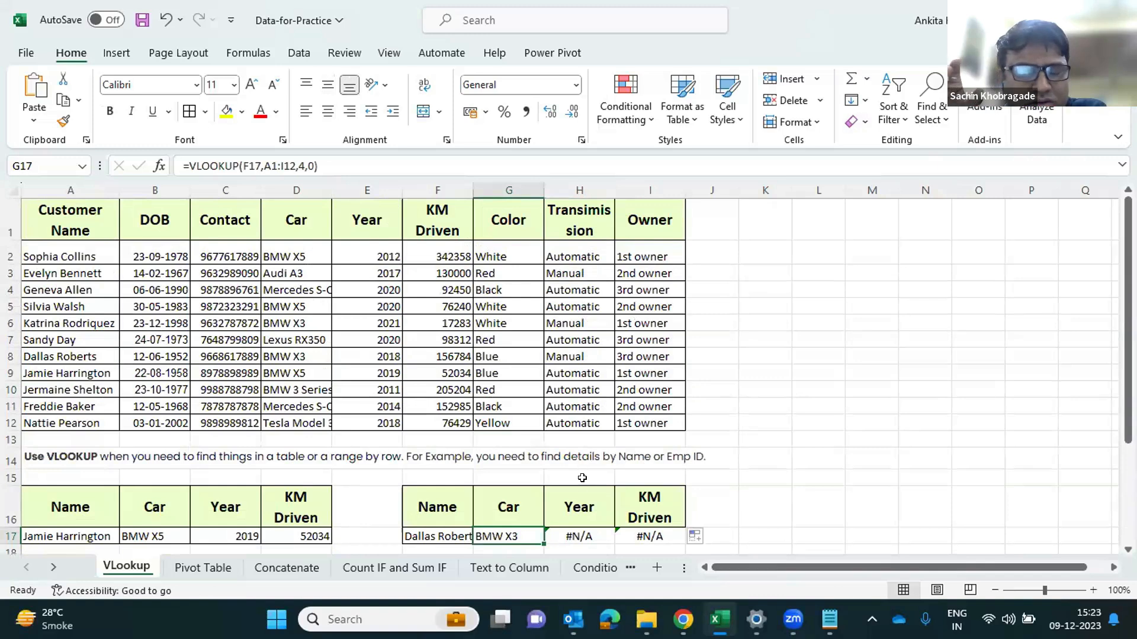
pyautogui.scroll(-1, 582, 479)
pyautogui.scroll(1, 582, 489)
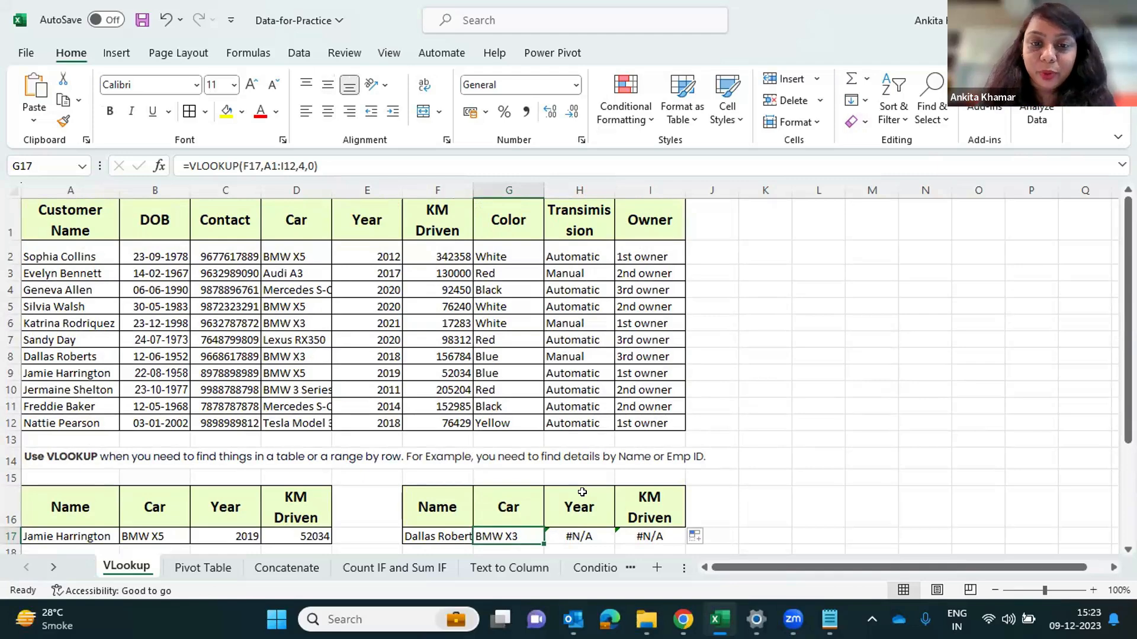
pyautogui.click(379, 568)
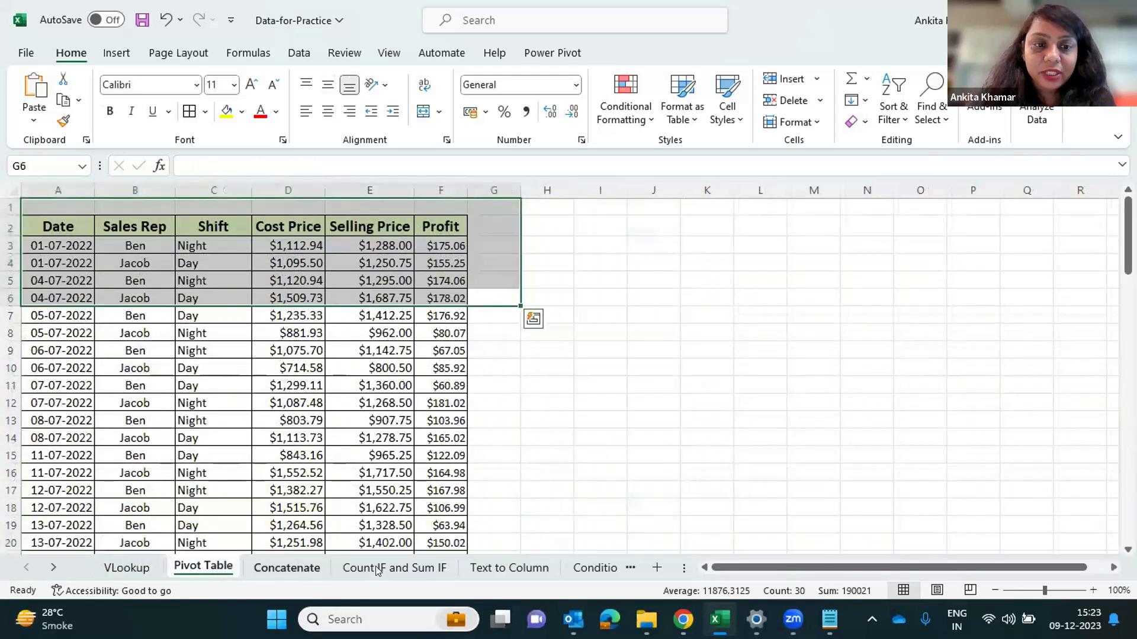
pyautogui.click(124, 569)
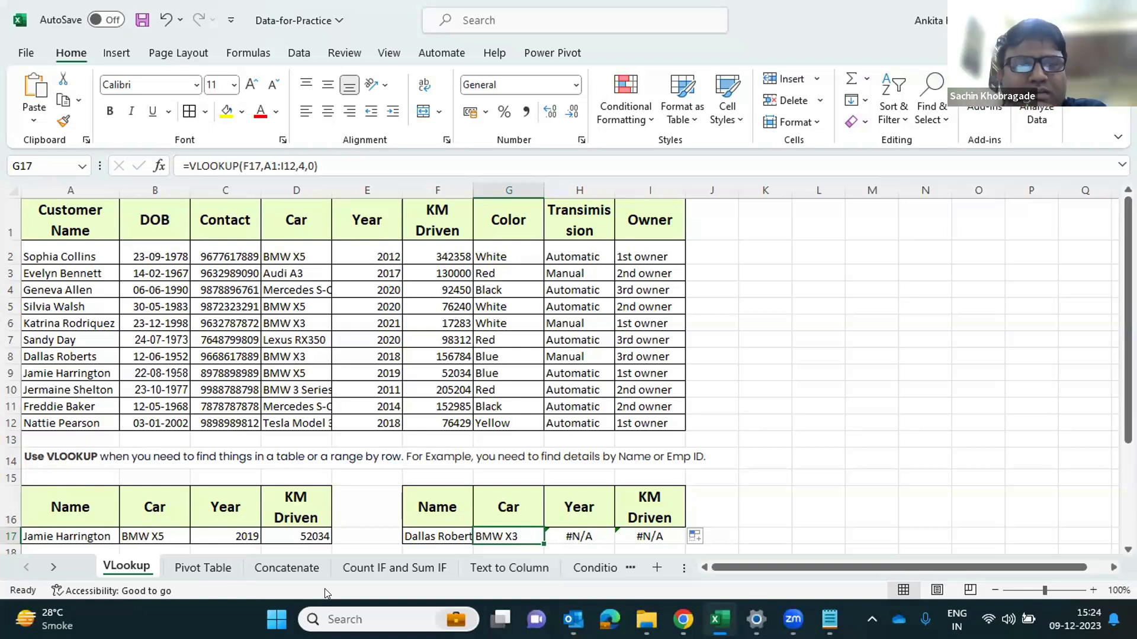
pyautogui.scroll(-1, 431, 486)
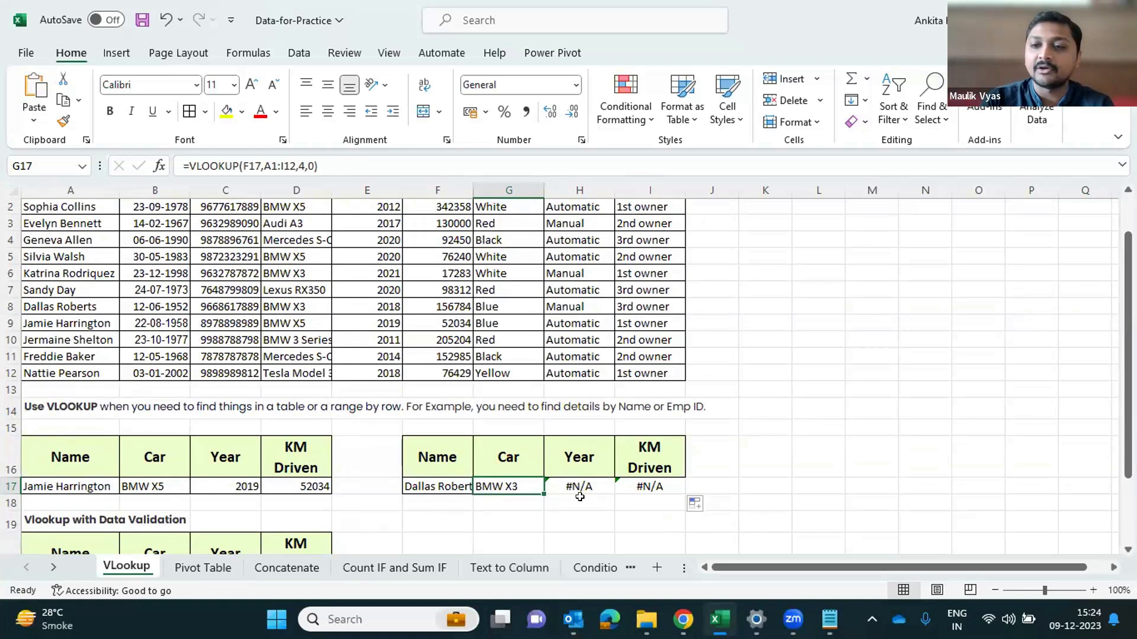
pyautogui.scroll(1, 579, 487)
pyautogui.moveTo(676, 225); pyautogui.dragTo(54, 423)
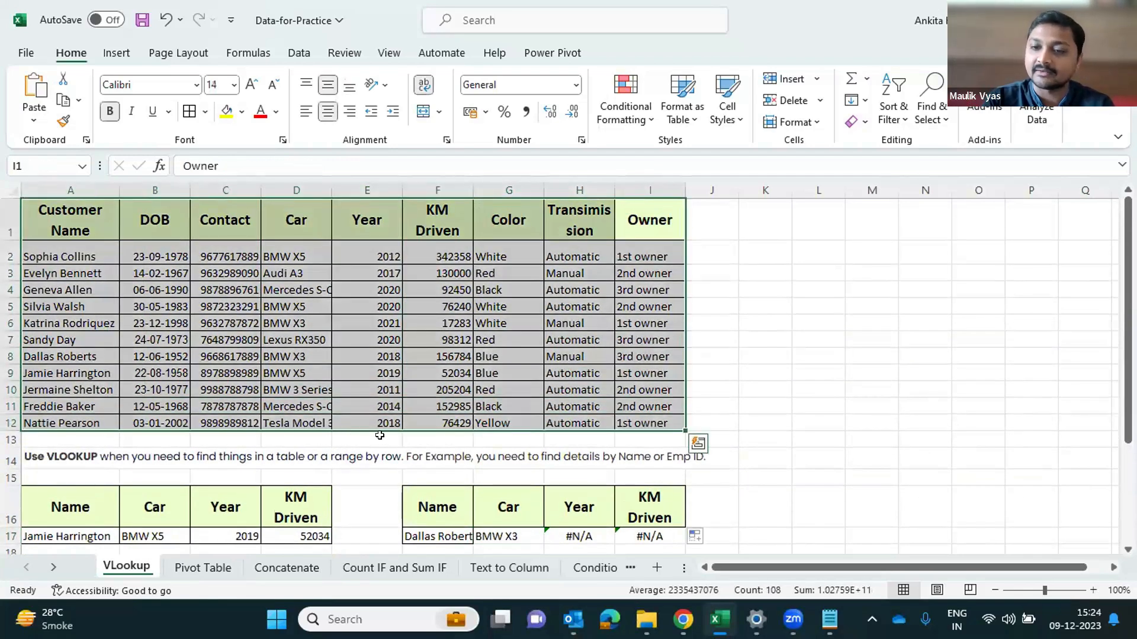
pyautogui.click(548, 406)
pyautogui.click(498, 526)
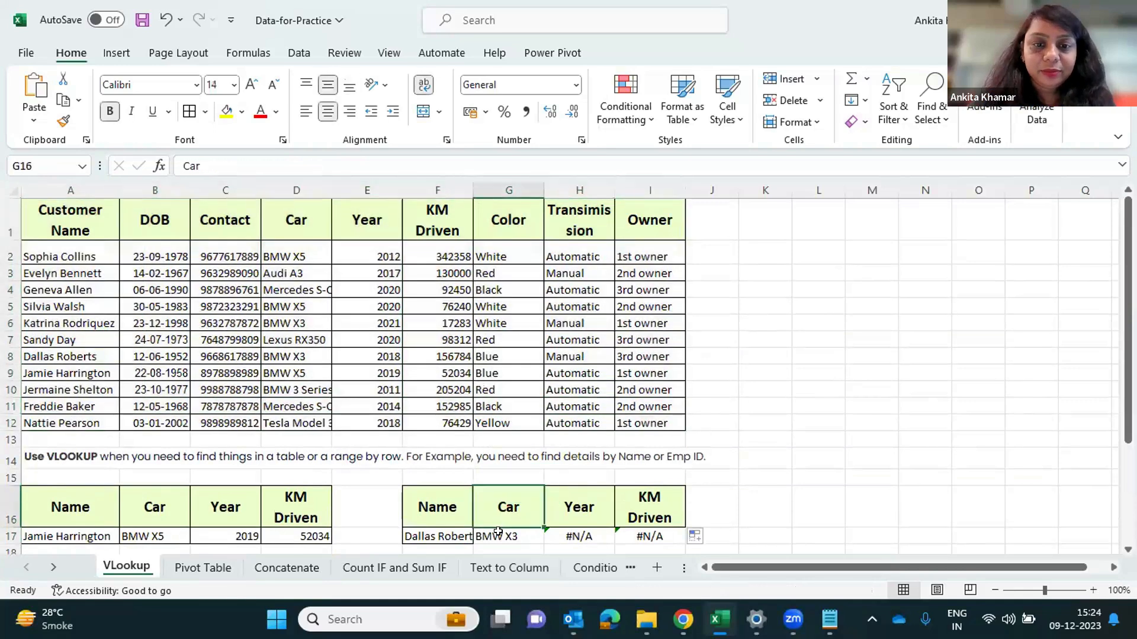
pyautogui.click(540, 540)
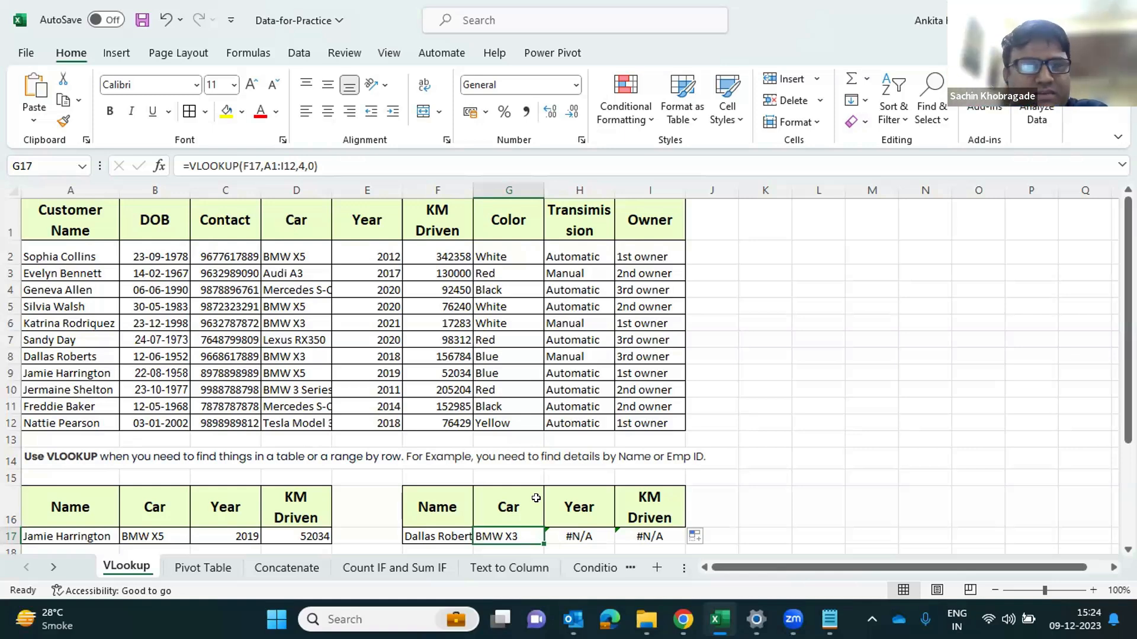
# Copy the Name header and customer name from F16:F17 into a new workbook, autofit column A, and return to Data-for-Practice
pyautogui.click(436, 510)
pyautogui.hotkey('shift', 'Down')
pyautogui.hotkey('ctrl', 'c')
pyautogui.hotkey('ctrl', 'n')
pyautogui.hotkey('ctrl', 'v')
pyautogui.doubleClick(75, 191)
pyautogui.click(139, 225)
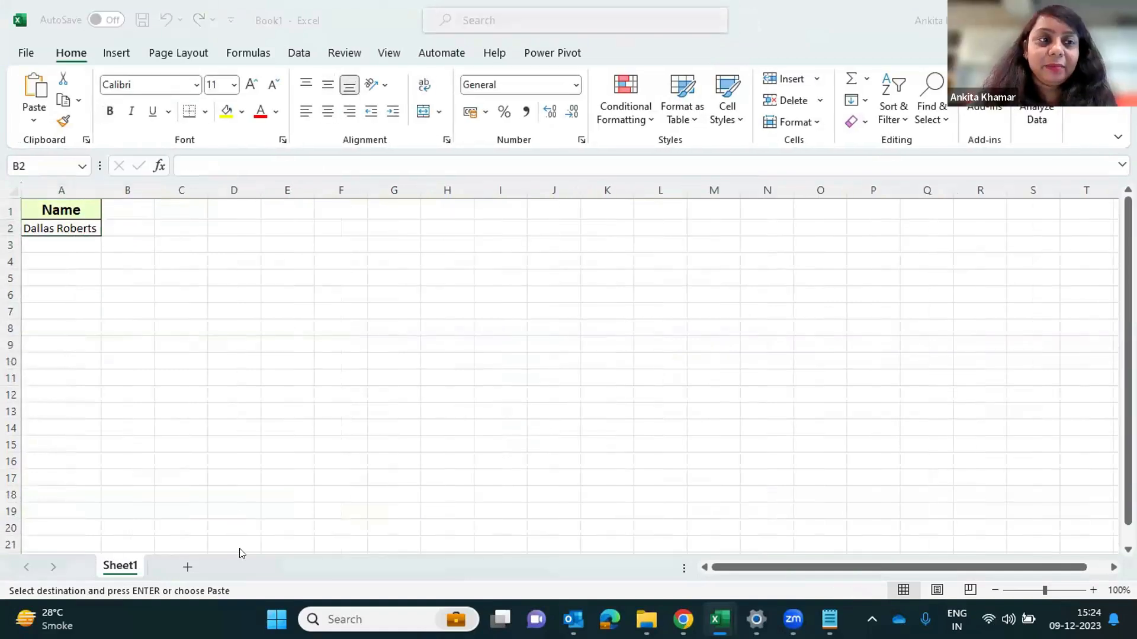
pyautogui.hotkey('alt', 'Tab')
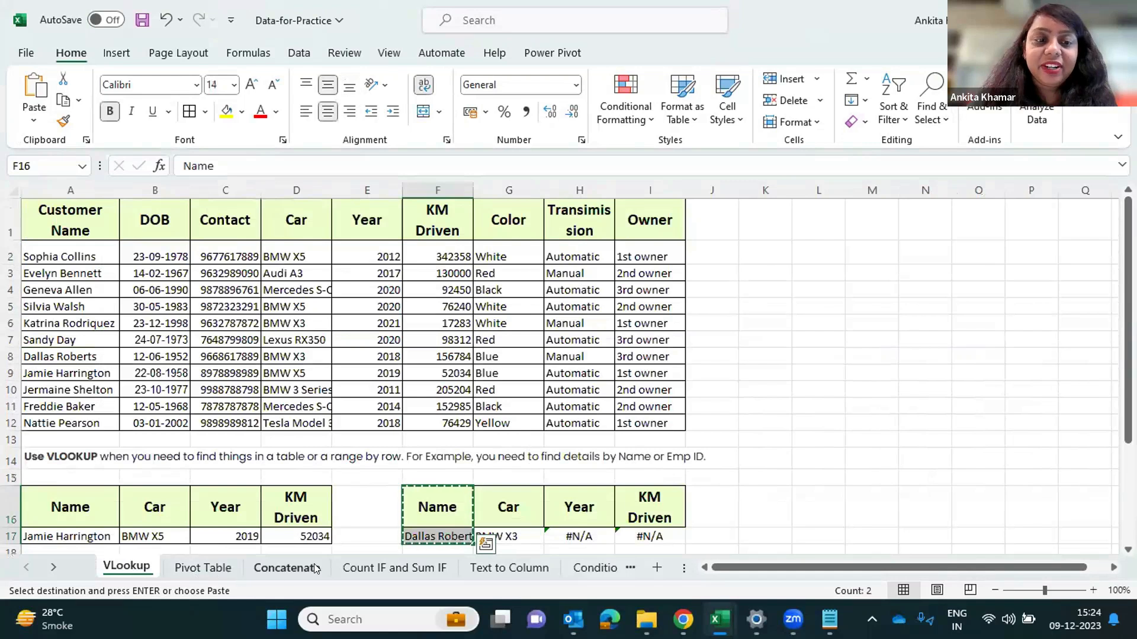
pyautogui.press('Escape')
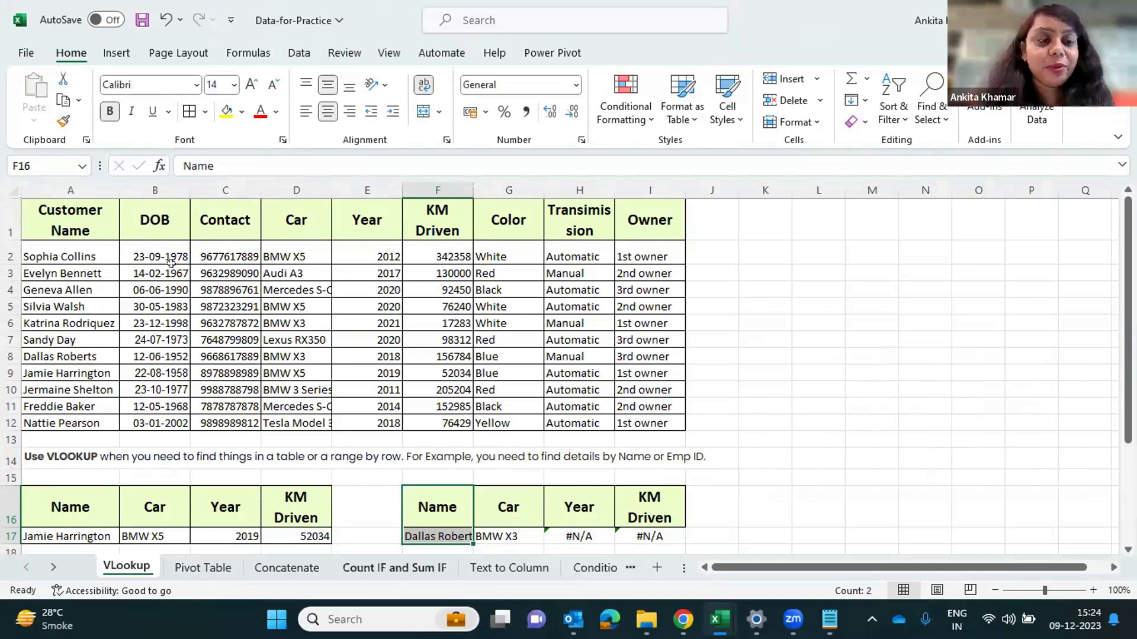
pyautogui.click(91, 208)
pyautogui.hotkey('ctrl', 'a')
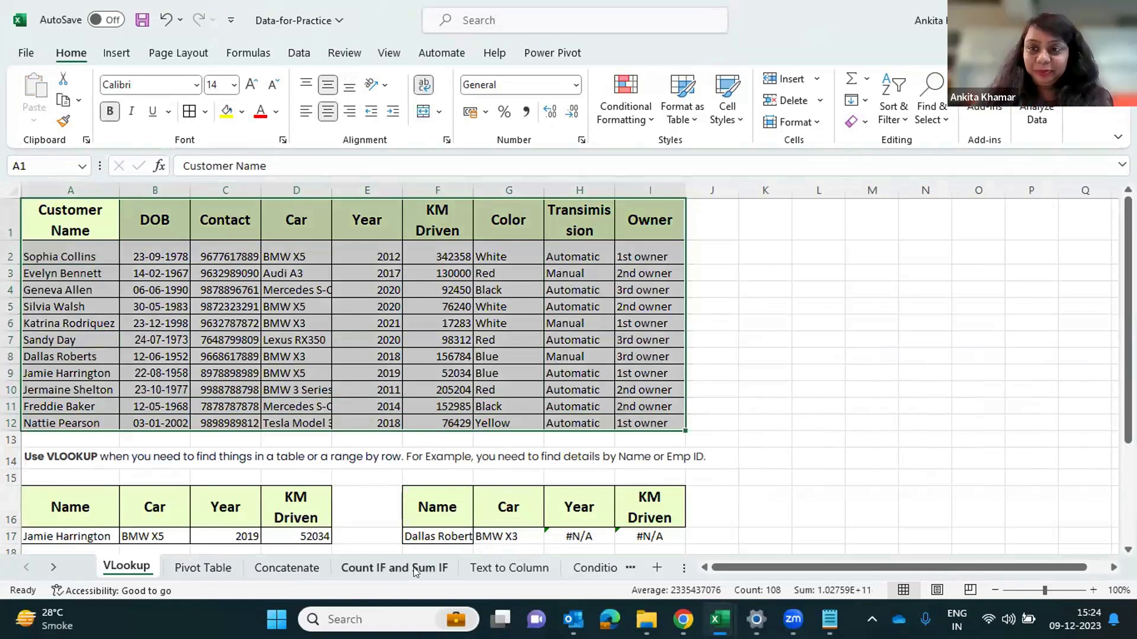
pyautogui.click(743, 382)
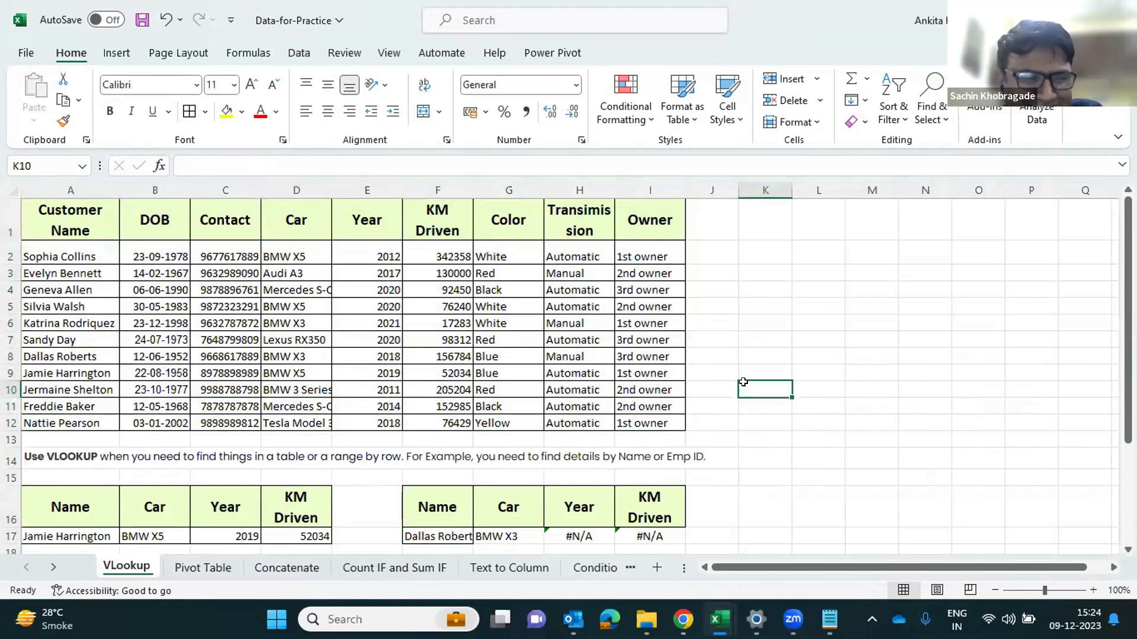
pyautogui.scroll(-1, 743, 383)
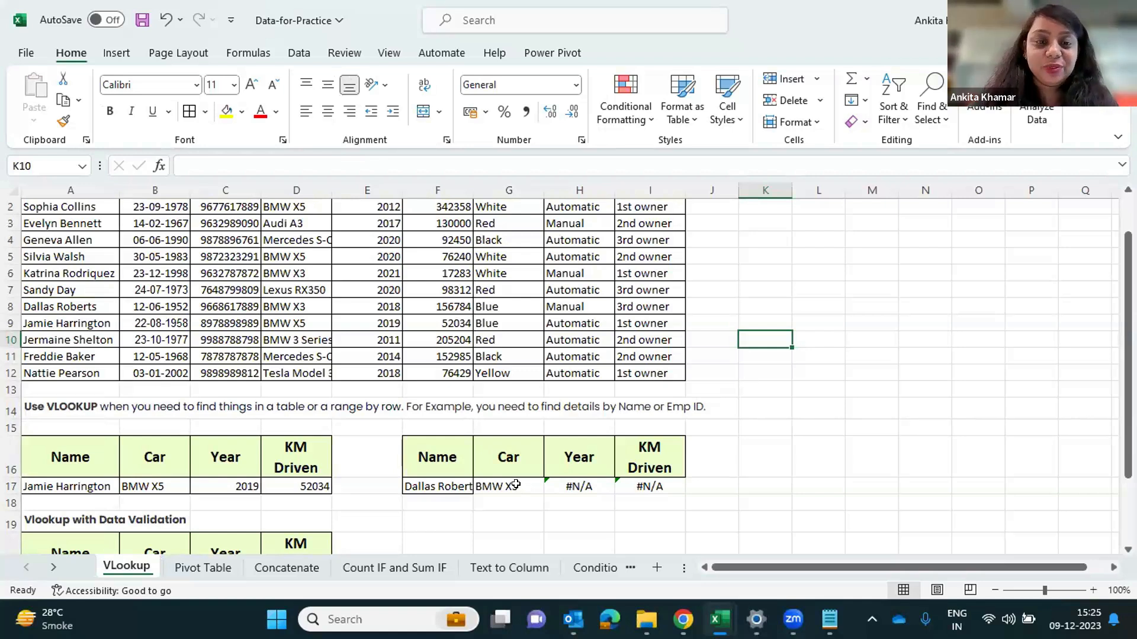
pyautogui.click(565, 490)
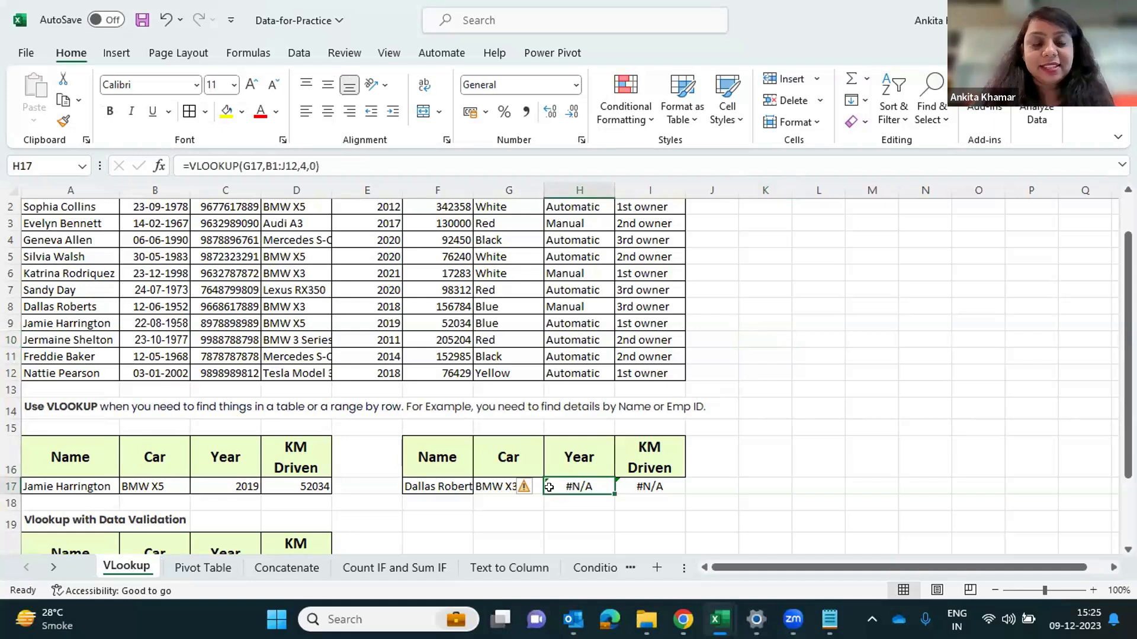
# Fill the VLOOKUP formula from G17 across to K17
pyautogui.click(485, 486)
pyautogui.moveTo(514, 453); pyautogui.dragTo(998, 459)
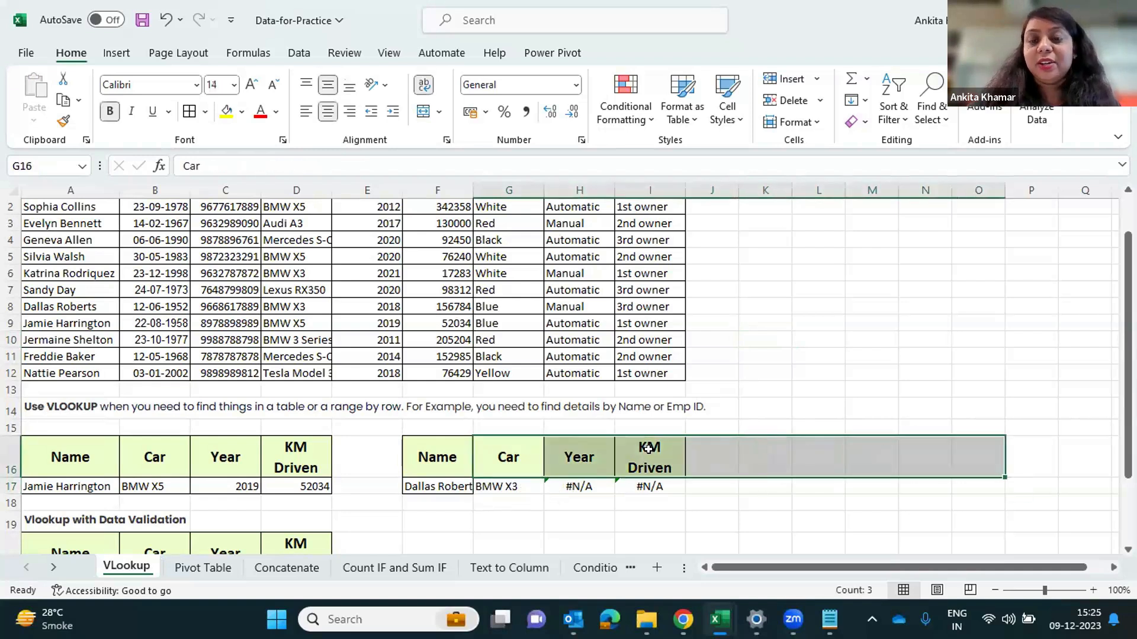
pyautogui.click(498, 487)
pyautogui.moveTo(544, 493); pyautogui.dragTo(755, 491)
# Clear the filled VLOOKUP formulas from cells H17 through K17
pyautogui.click(609, 488)
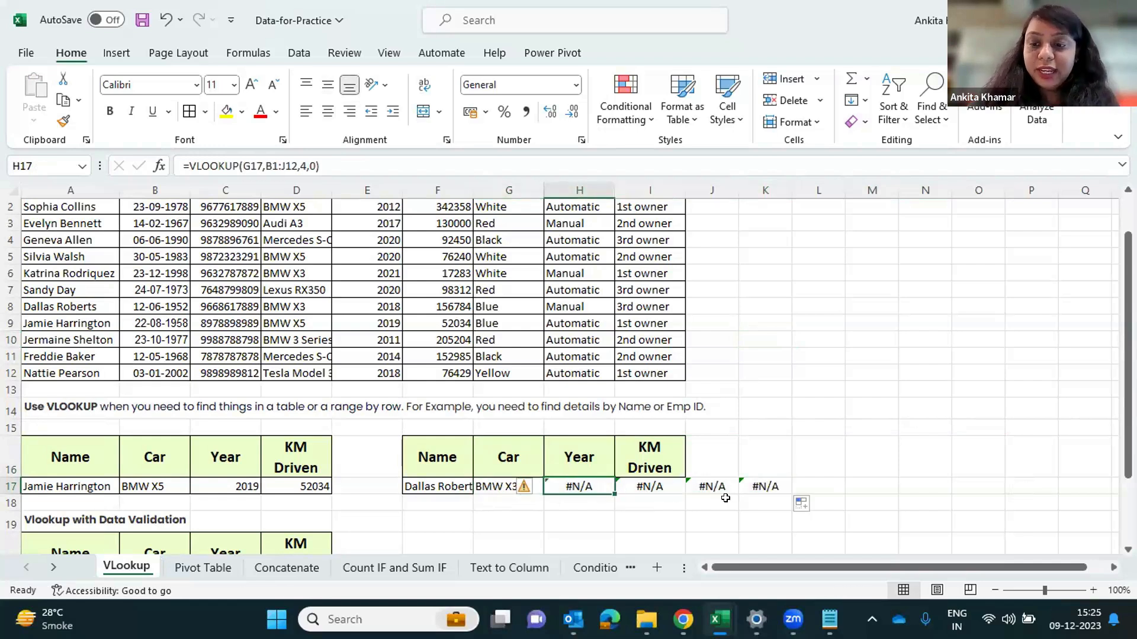
pyautogui.press('Delete')
pyautogui.press('Right')
pyautogui.press('Delete')
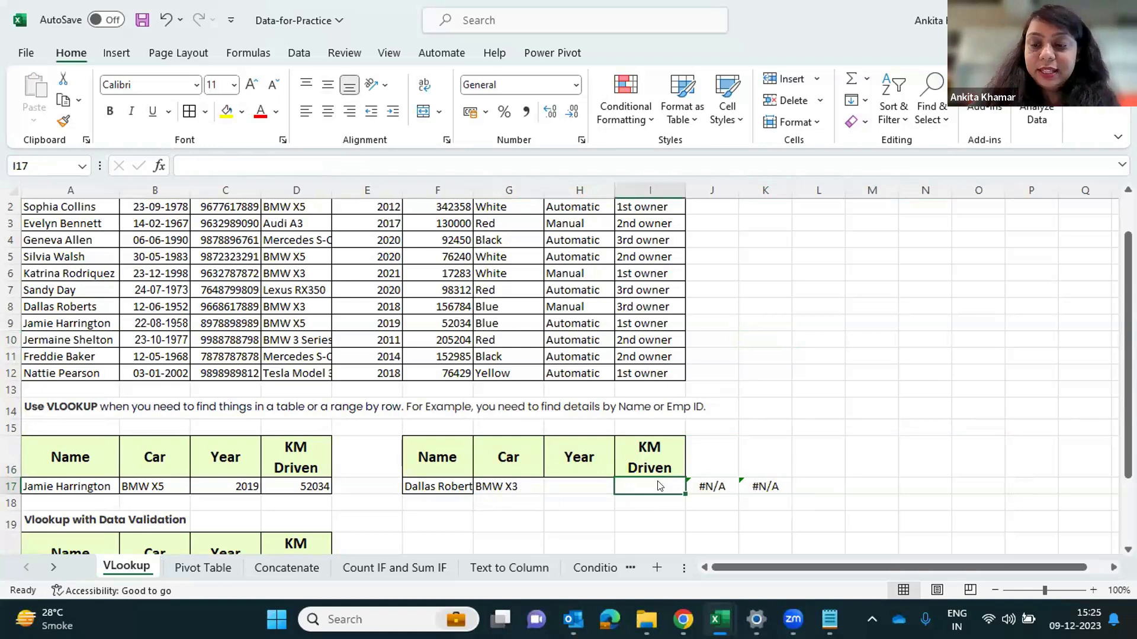
pyautogui.press('Right')
pyautogui.press('Delete')
pyautogui.press('Right')
pyautogui.press('Delete')
pyautogui.scroll(1, 658, 475)
pyautogui.moveTo(71, 222); pyautogui.dragTo(635, 420)
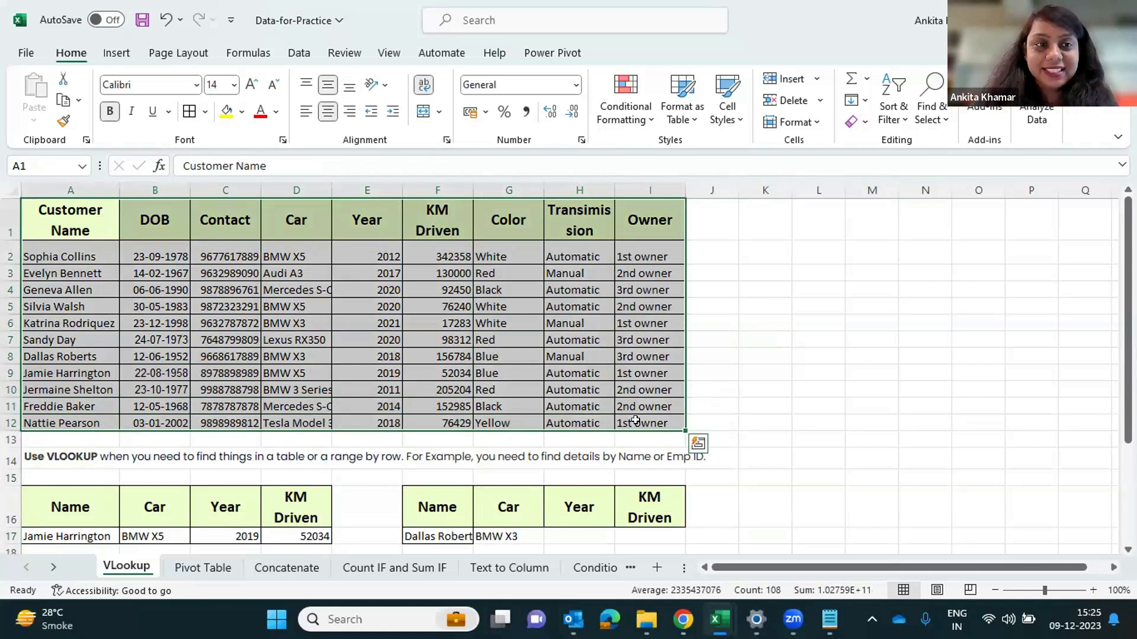
pyautogui.click(501, 536)
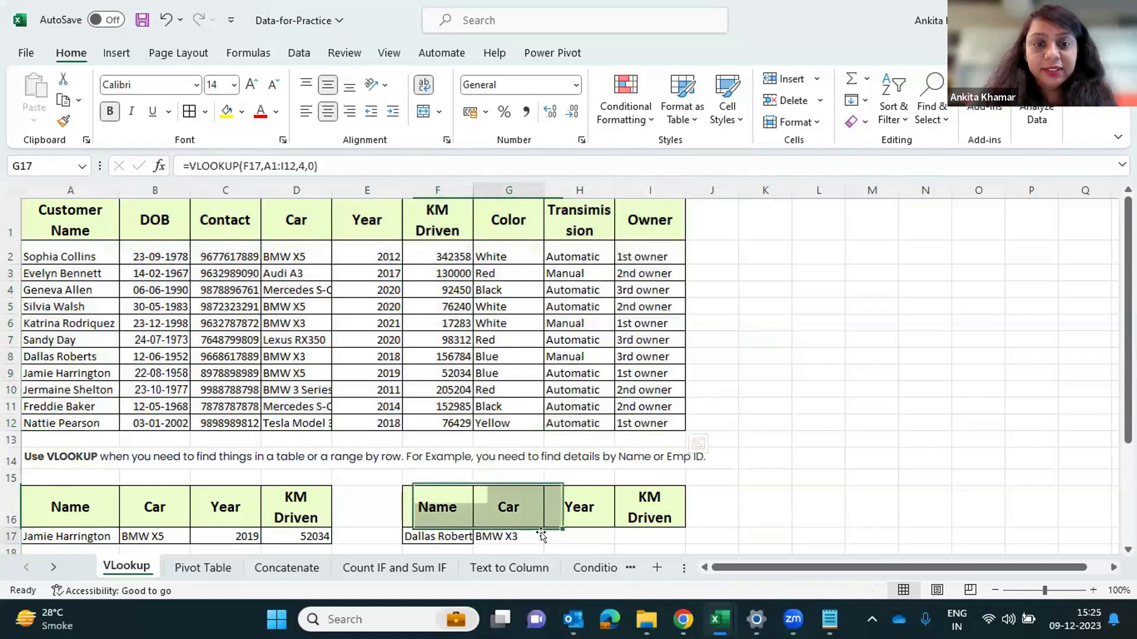
pyautogui.scroll(-2, 551, 474)
pyautogui.click(585, 380)
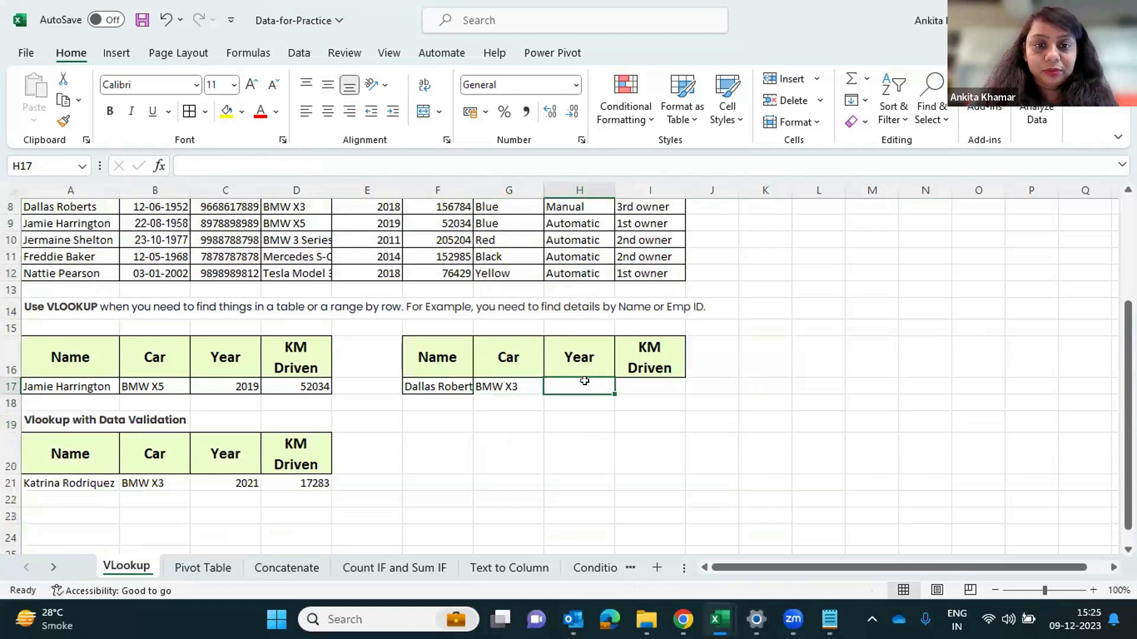
pyautogui.hotkey('ctrl', 'd')
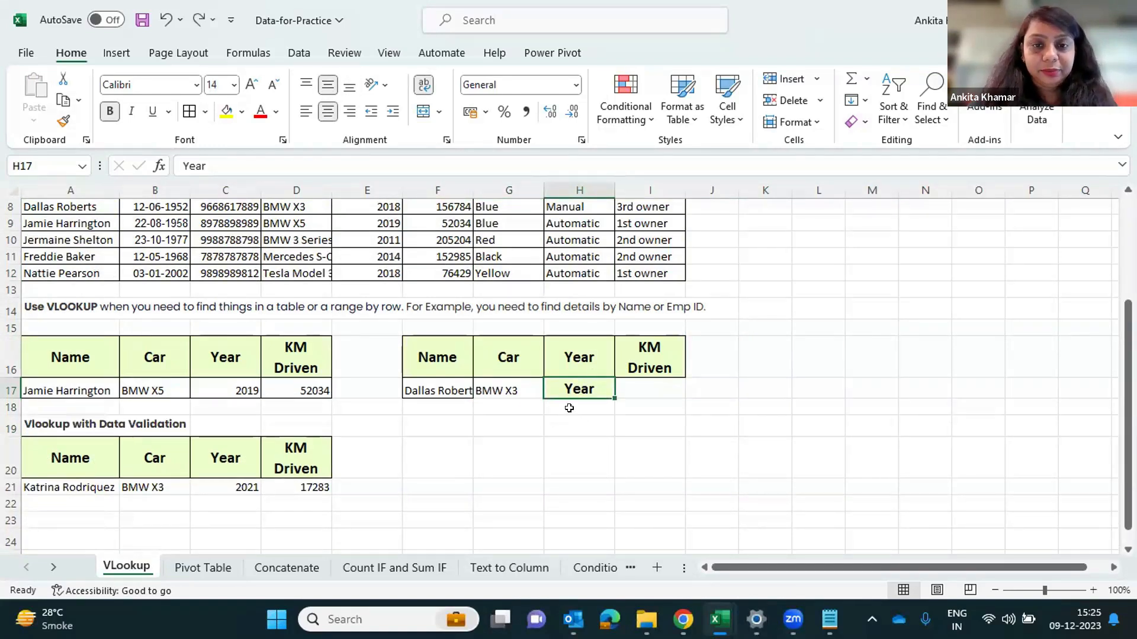
pyautogui.click(577, 453)
pyautogui.click(584, 385)
pyautogui.hotkey('ctrl', 'z')
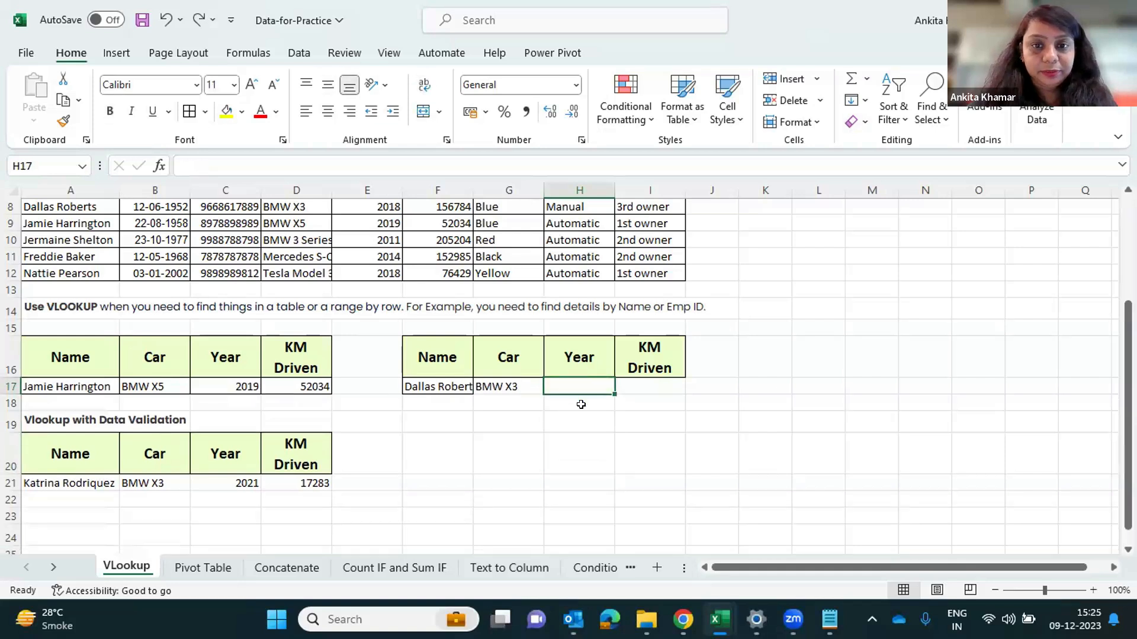
# Paste the VLOOKUP formula from G17 into H17 and inspect which cells its lookup value and table range refer to
pyautogui.hotkey('ctrl', 'v')
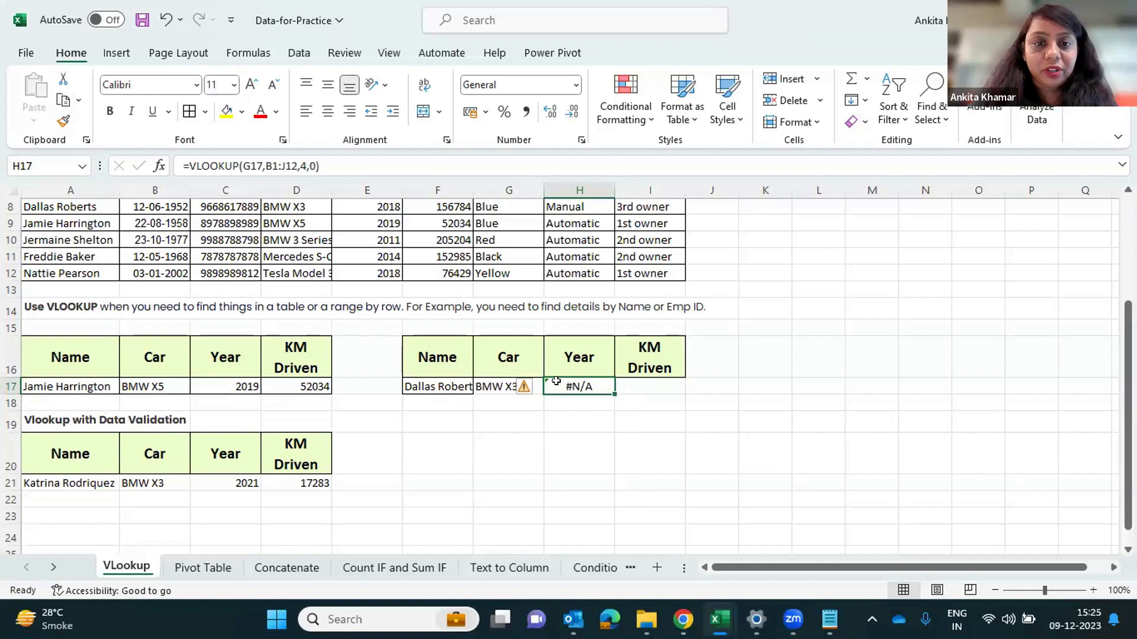
pyautogui.scroll(3, 414, 438)
pyautogui.press('F2')
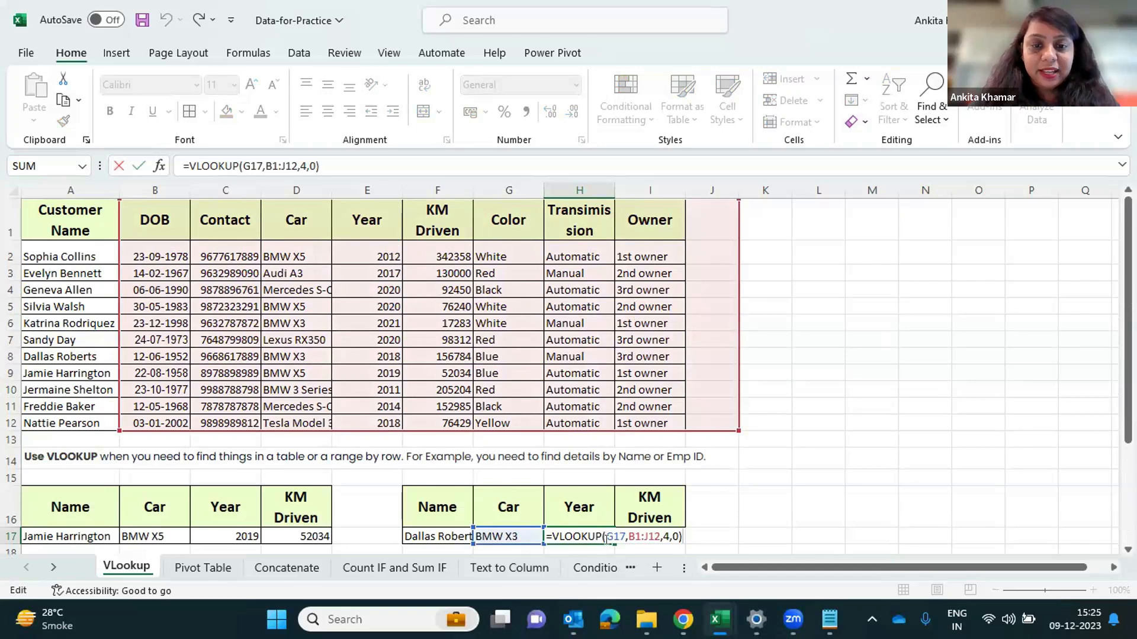
pyautogui.click(434, 529)
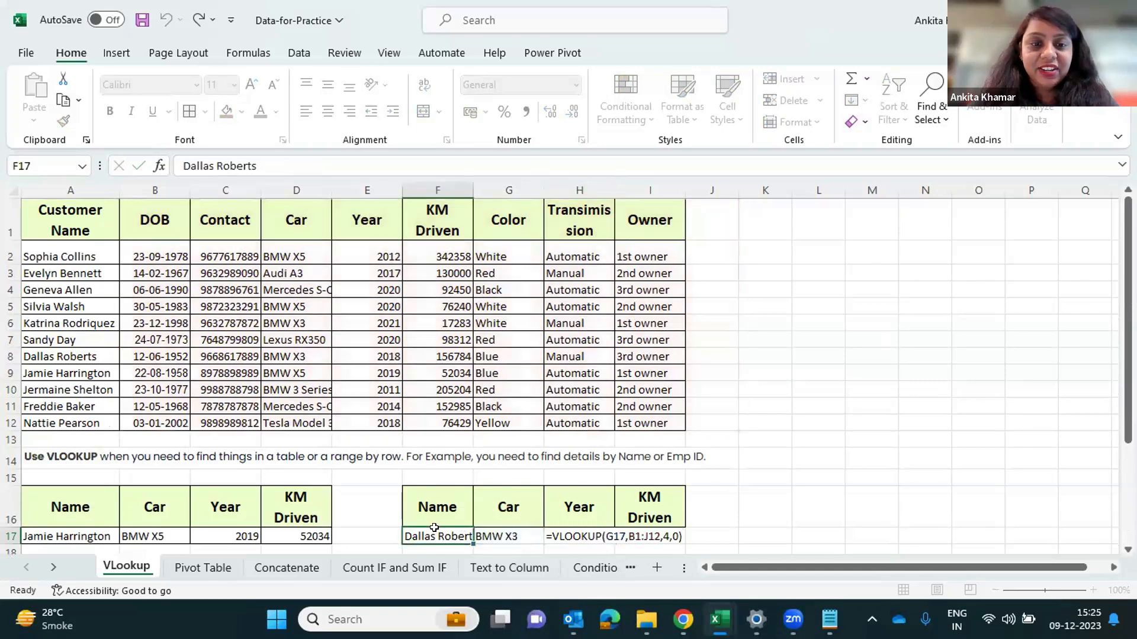
pyautogui.click(568, 536)
pyautogui.doubleClick(564, 537)
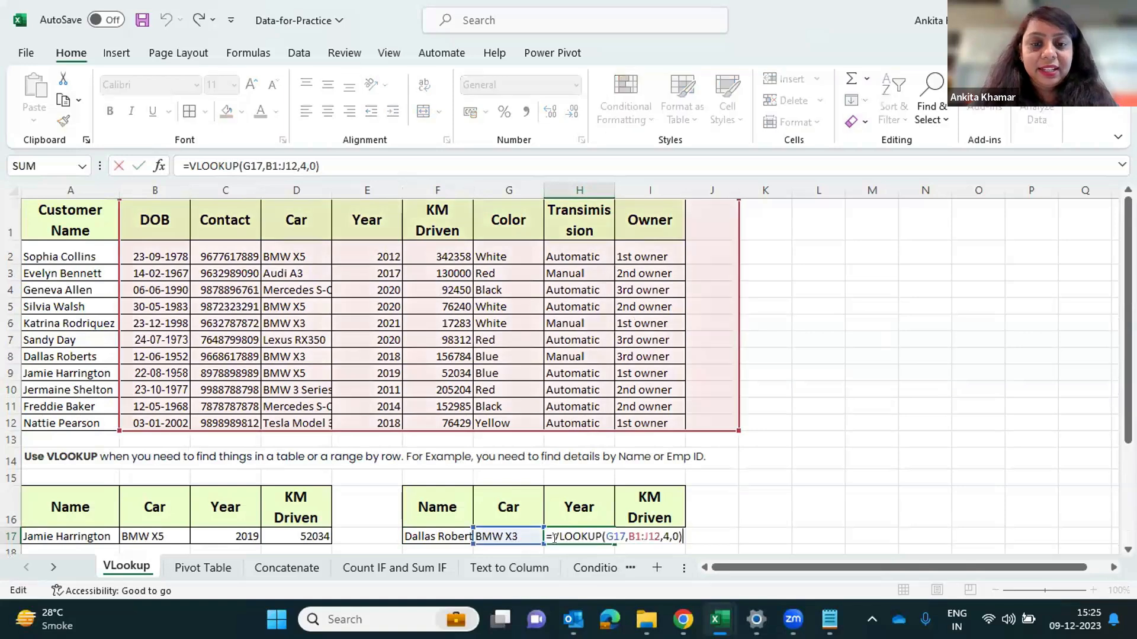
pyautogui.click(604, 533)
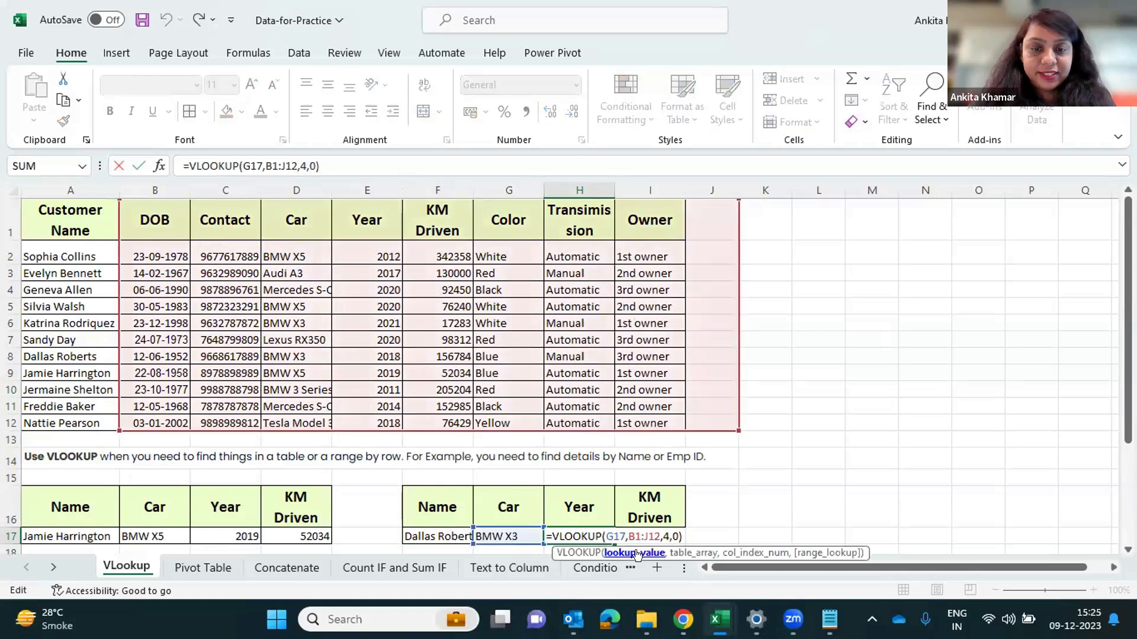
# Lock the lookup value's column in the G17 VLOOKUP formula by changing the reference to $F17
pyautogui.click(511, 535)
pyautogui.click(242, 165)
pyautogui.write('$F')
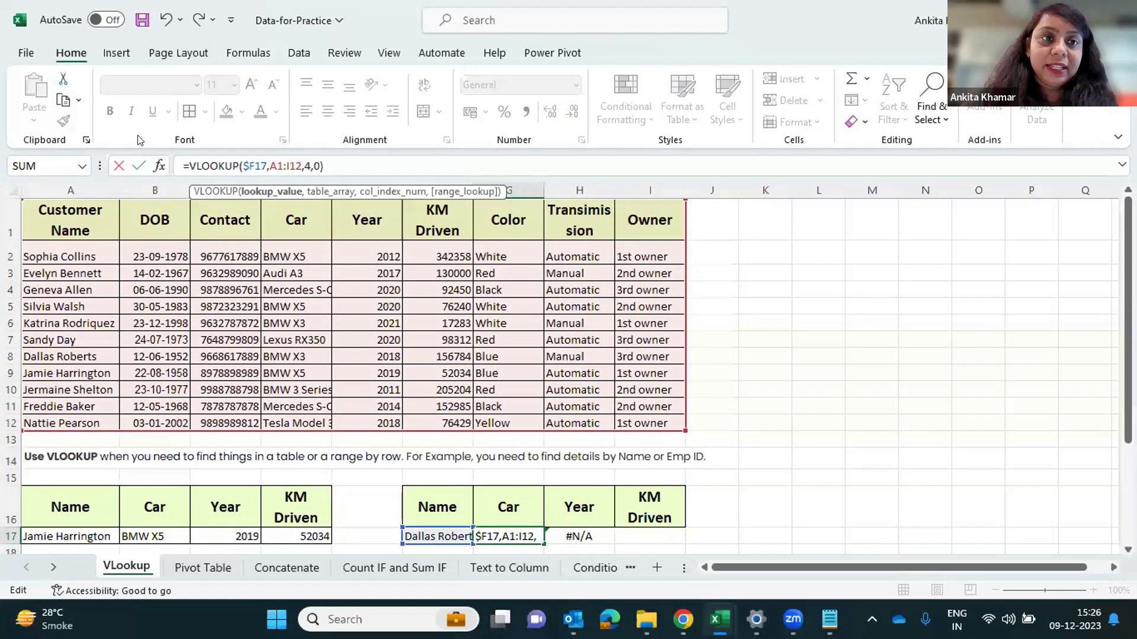
pyautogui.moveTo(249, 159); pyautogui.dragTo(239, 160)
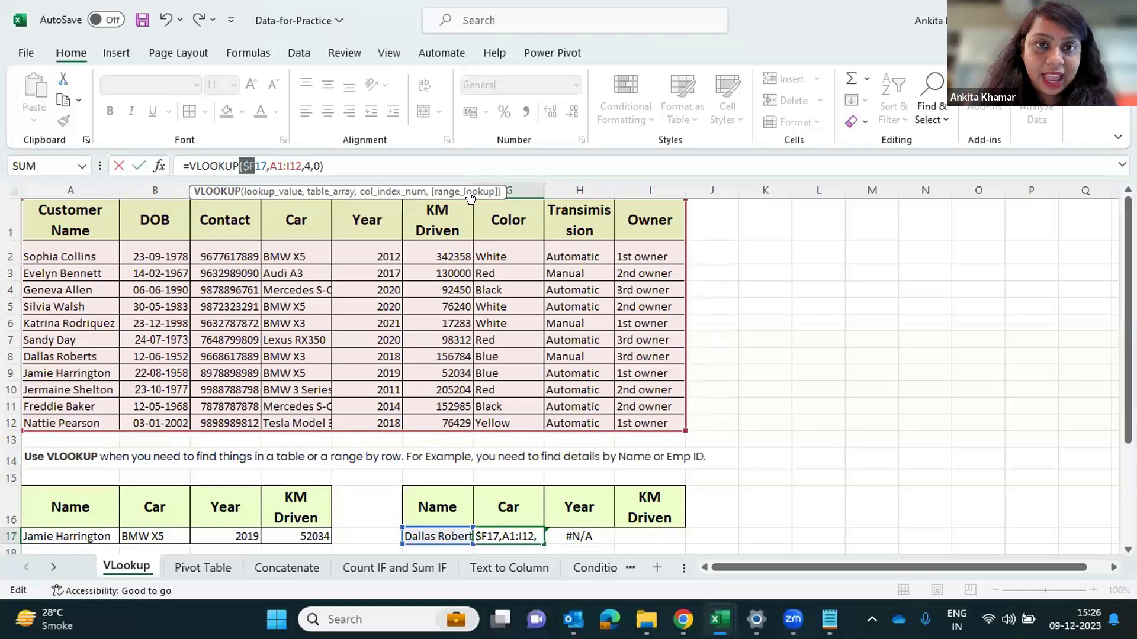
pyautogui.moveTo(266, 166); pyautogui.dragTo(255, 166)
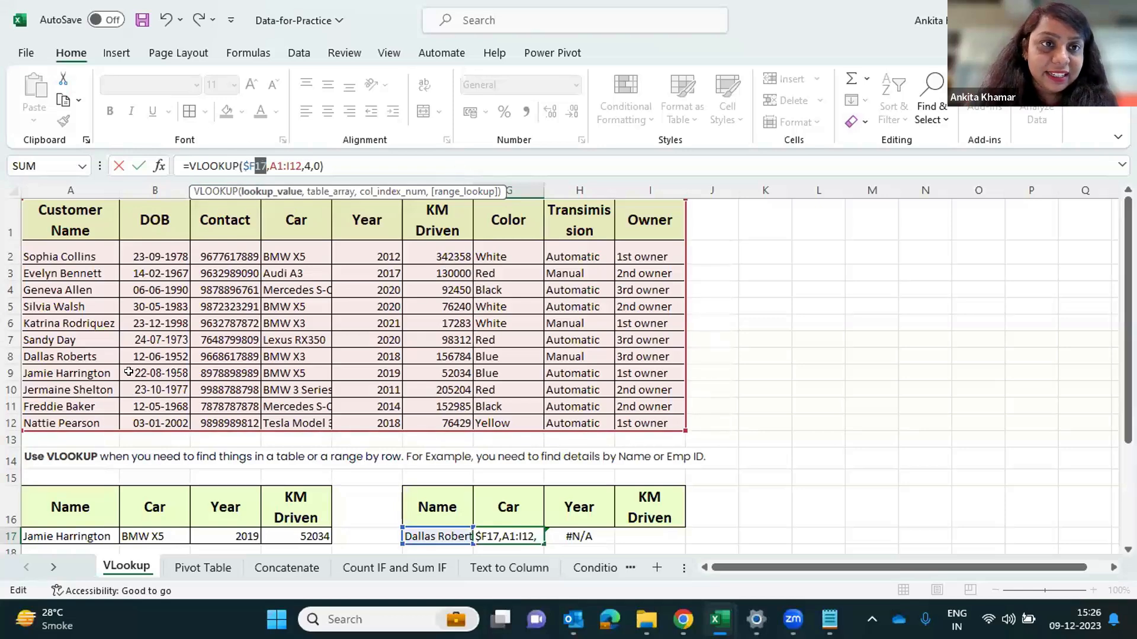
pyautogui.click(10, 536)
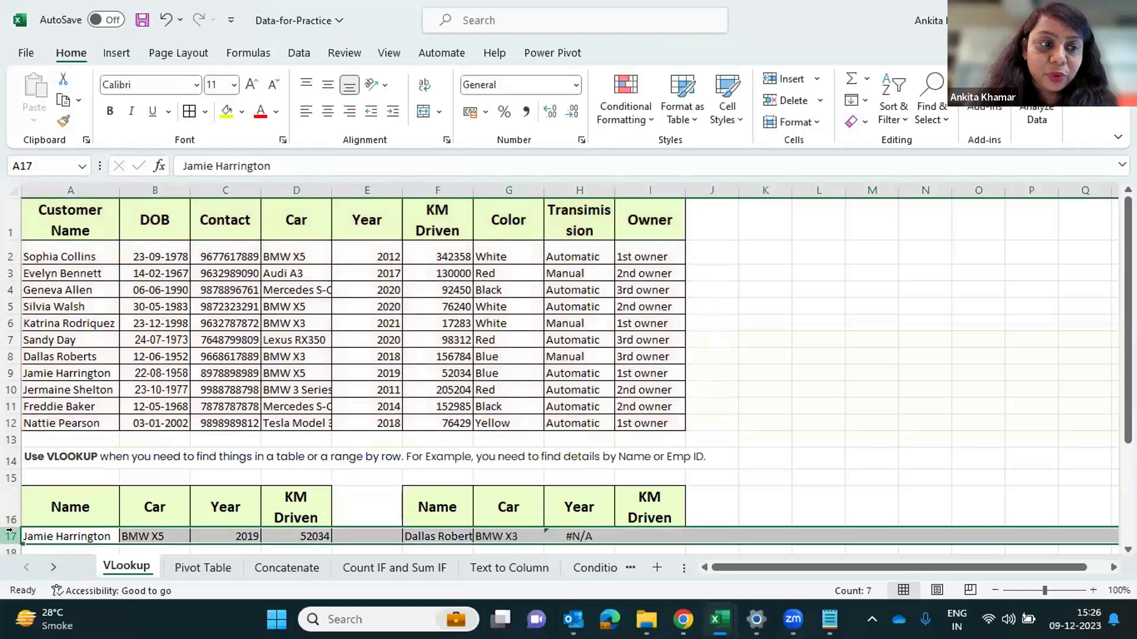
pyautogui.click(422, 539)
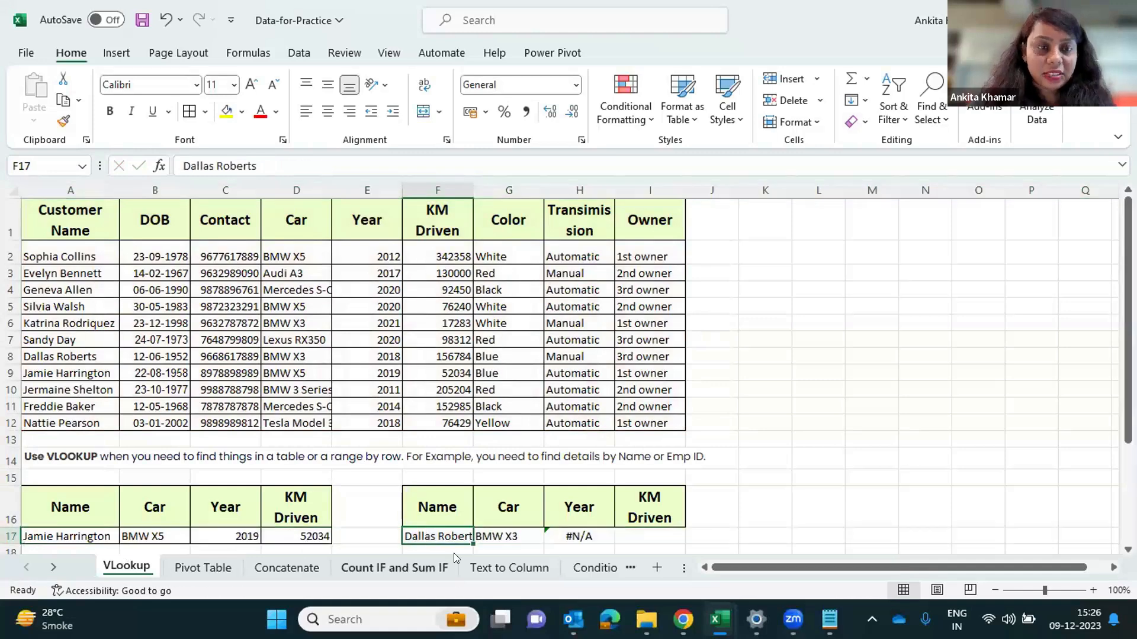
pyautogui.click(514, 532)
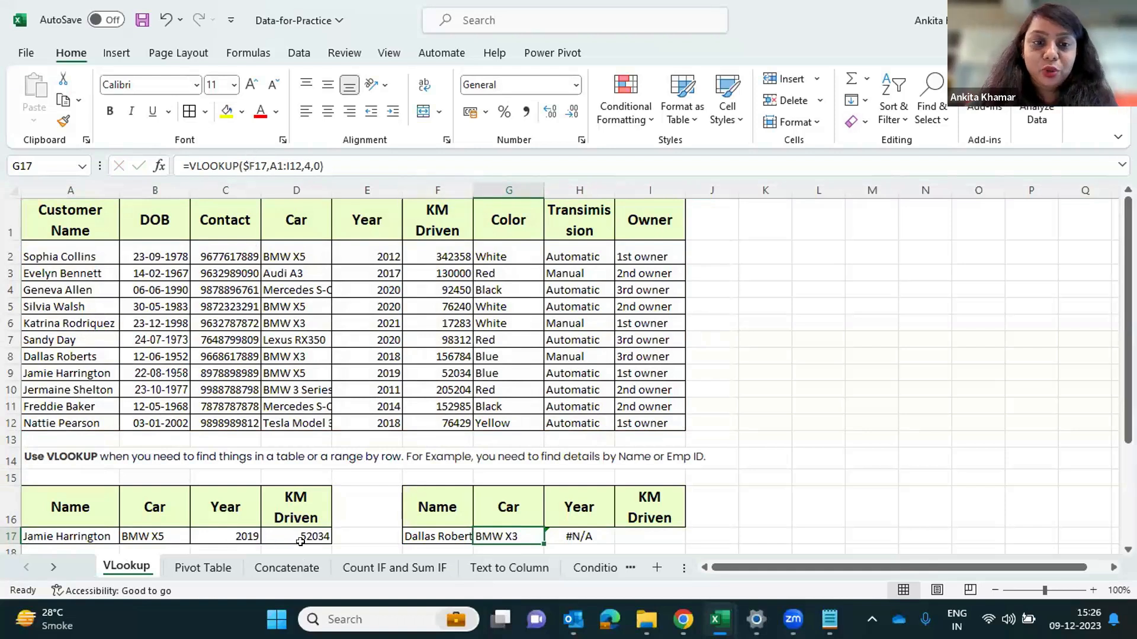
# Fill the VLOOKUP formula with the locked lookup column from G17 into H17 and check the copied formula
pyautogui.scroll(-1, 477, 510)
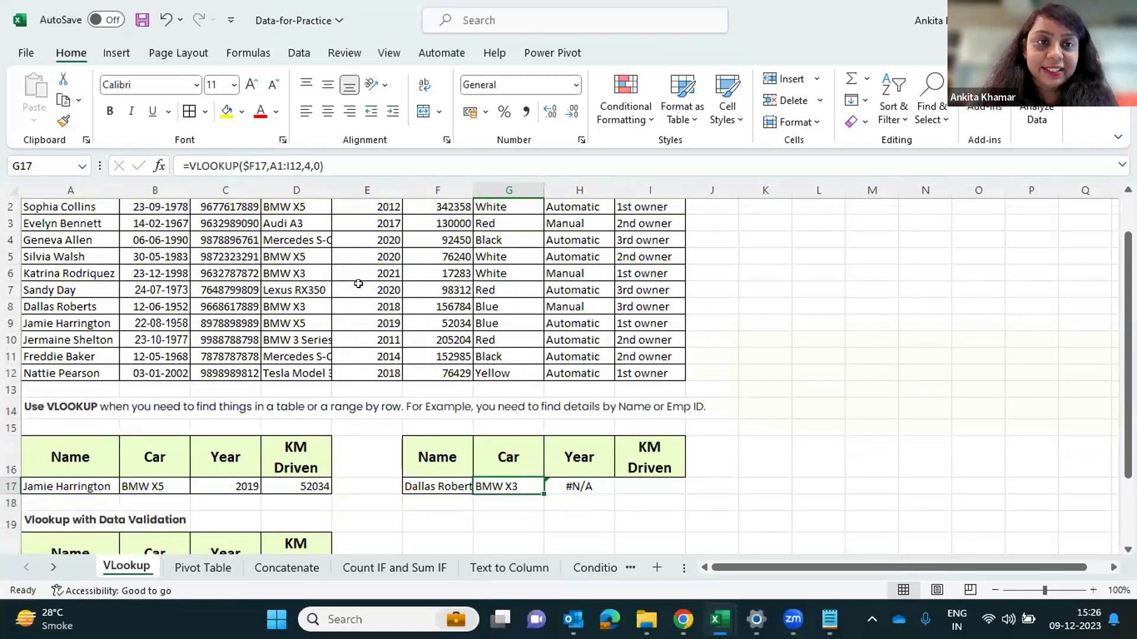
pyautogui.scroll(-1, 307, 171)
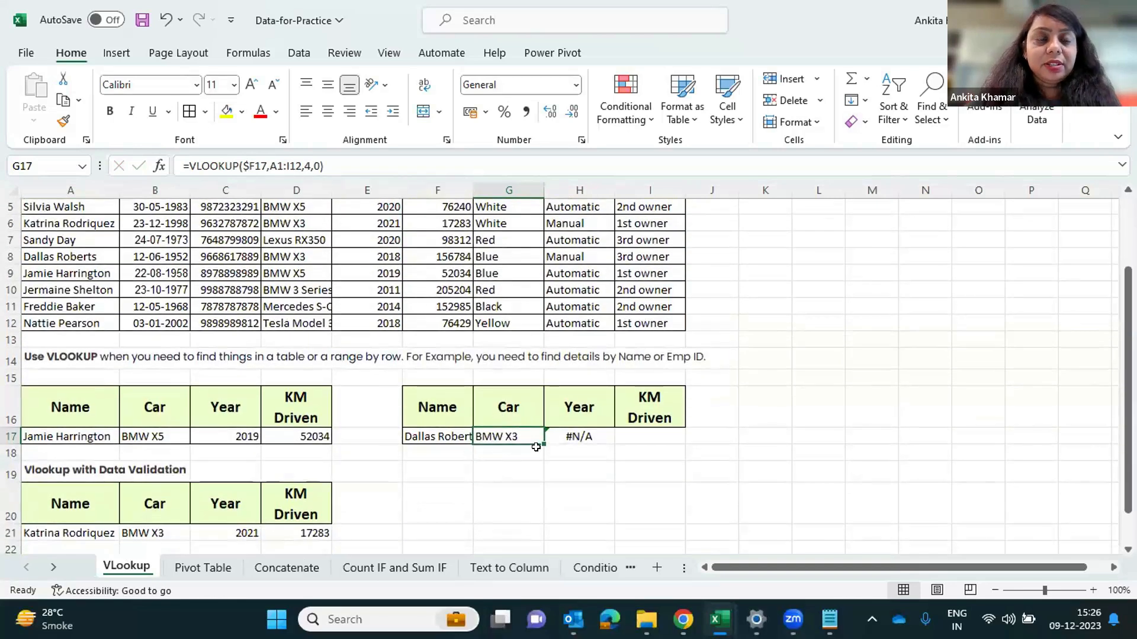
pyautogui.scroll(1, 525, 325)
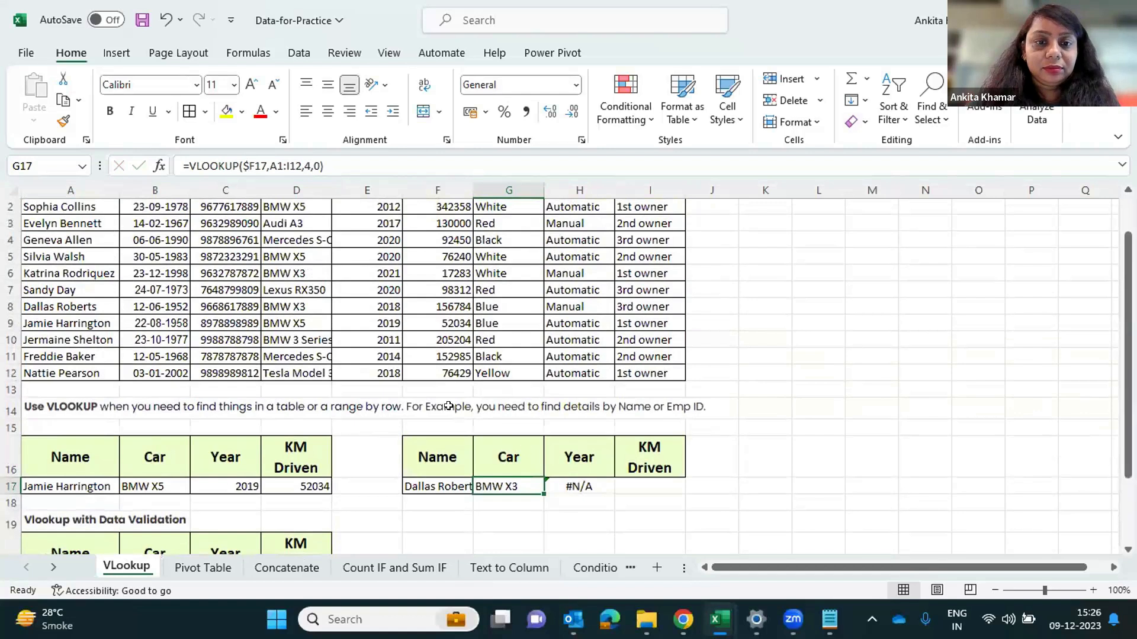
pyautogui.click(578, 486)
pyautogui.click(489, 484)
pyautogui.moveTo(540, 491); pyautogui.dragTo(604, 488)
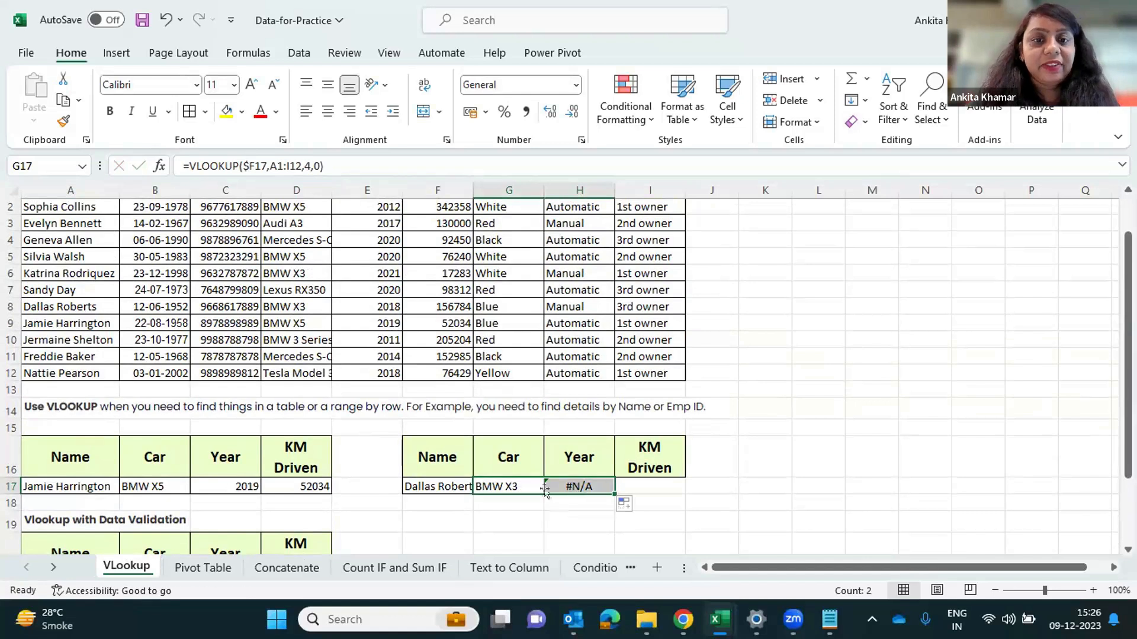
pyautogui.click(568, 478)
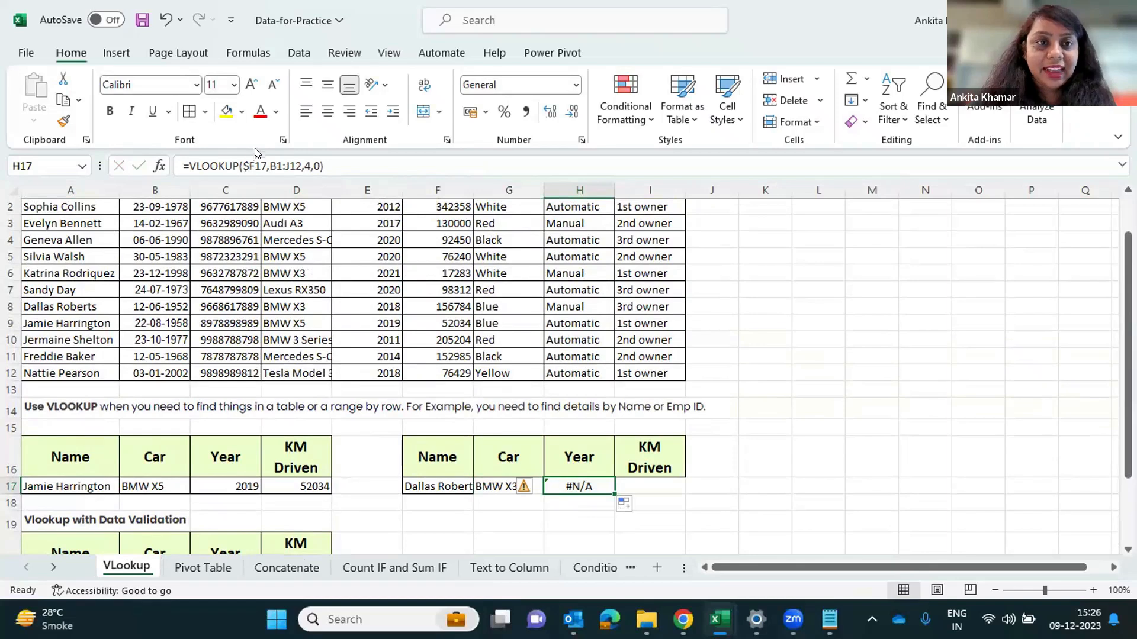
# Set the column index in the H17 VLOOKUP formula to 5 for the year
pyautogui.click(310, 165)
pyautogui.press('BackSpace')
pyautogui.write('5')
pyautogui.press('Return')
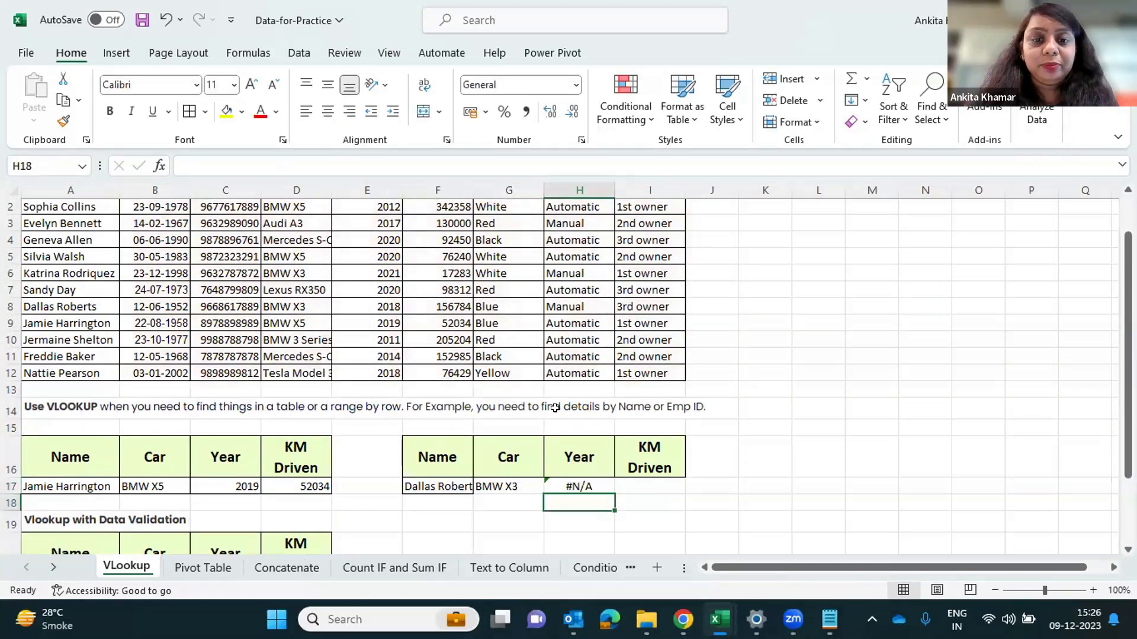
pyautogui.press('Up')
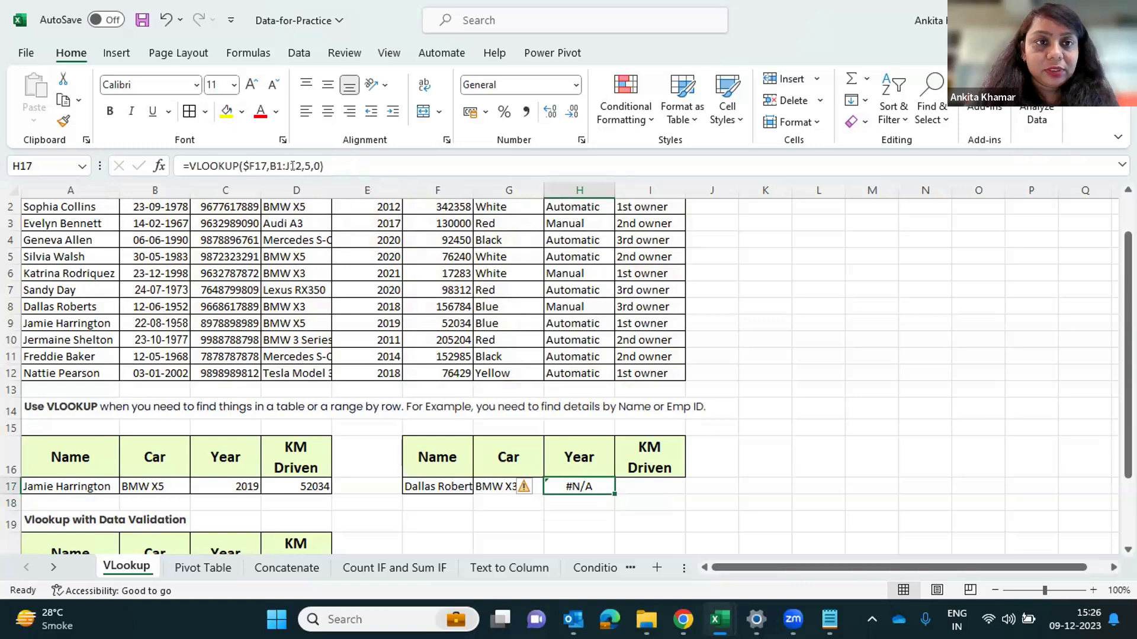
# Replace the table array in the H17 VLOOKUP formula with the full customer table A1:I12
pyautogui.moveTo(270, 165); pyautogui.dragTo(295, 166)
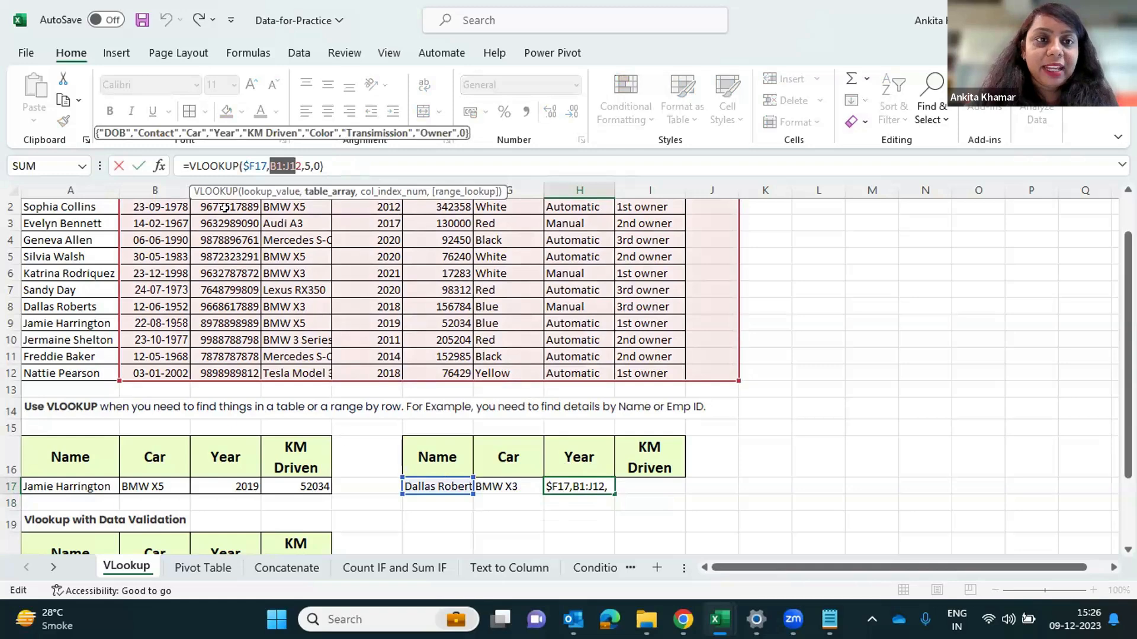
pyautogui.press('Escape')
pyautogui.moveTo(294, 167); pyautogui.dragTo(265, 166)
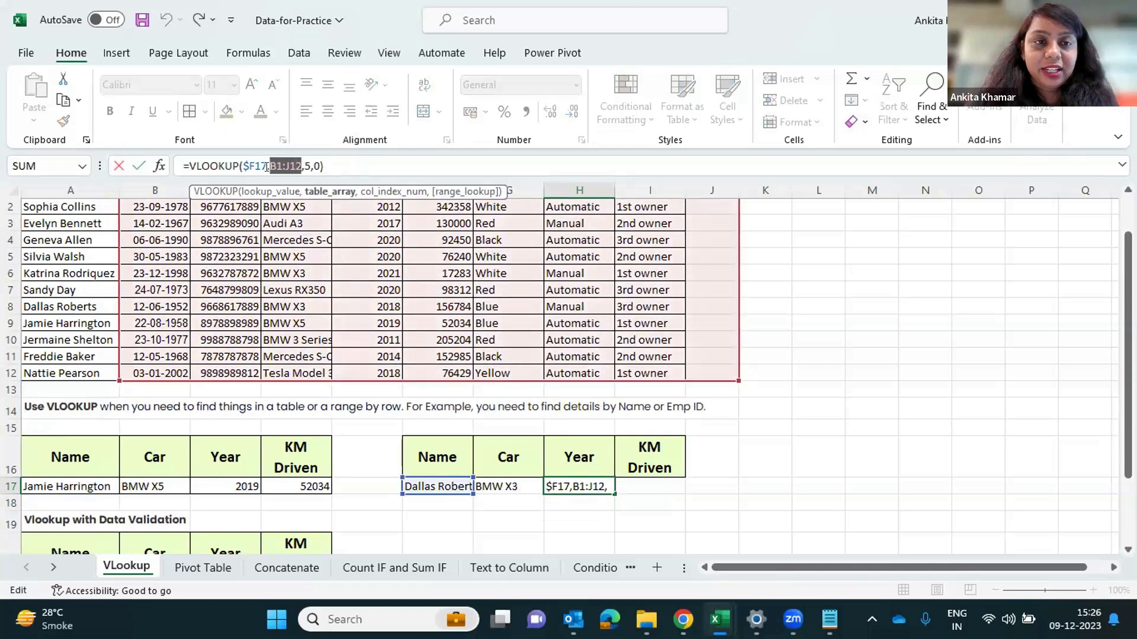
pyautogui.scroll(1, 87, 232)
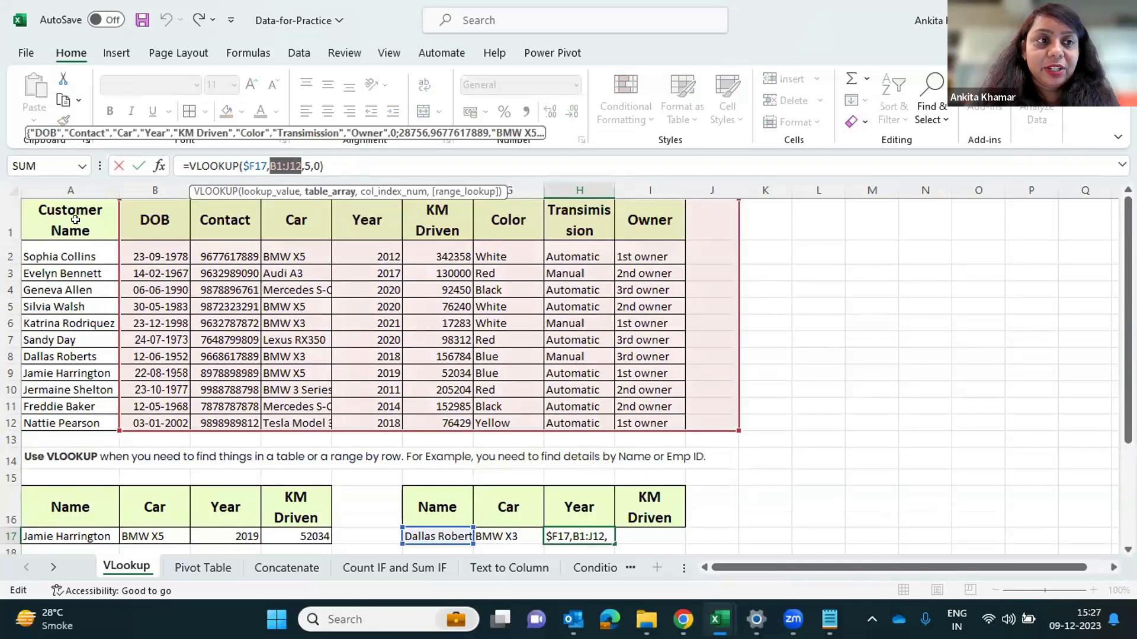
pyautogui.moveTo(87, 233); pyautogui.dragTo(648, 409)
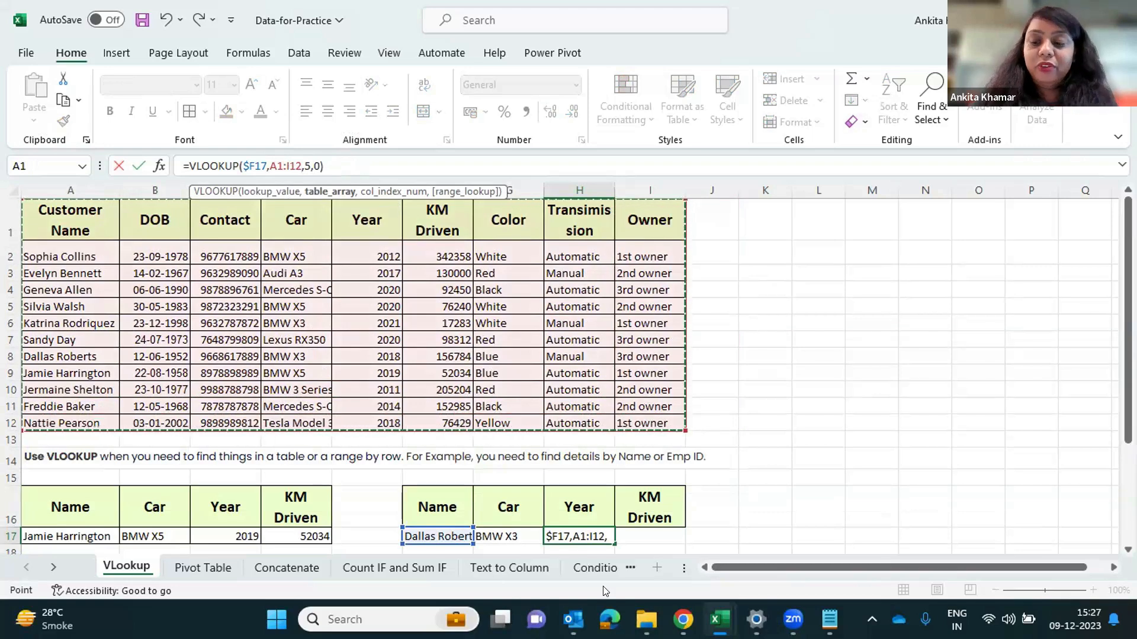
pyautogui.press('Return')
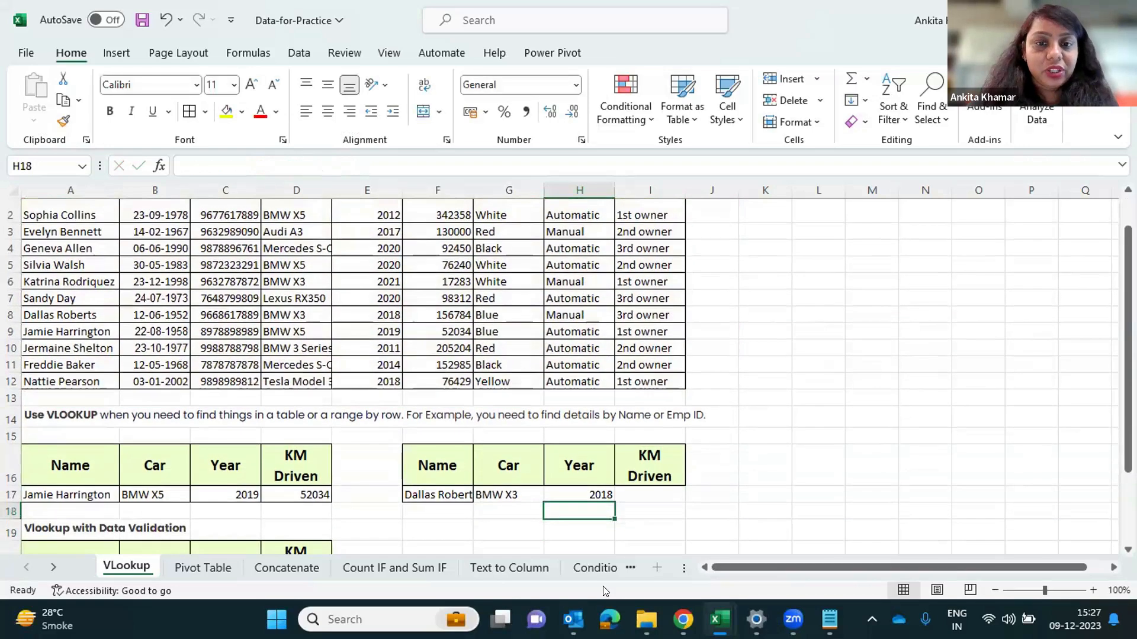
pyautogui.scroll(1, 543, 474)
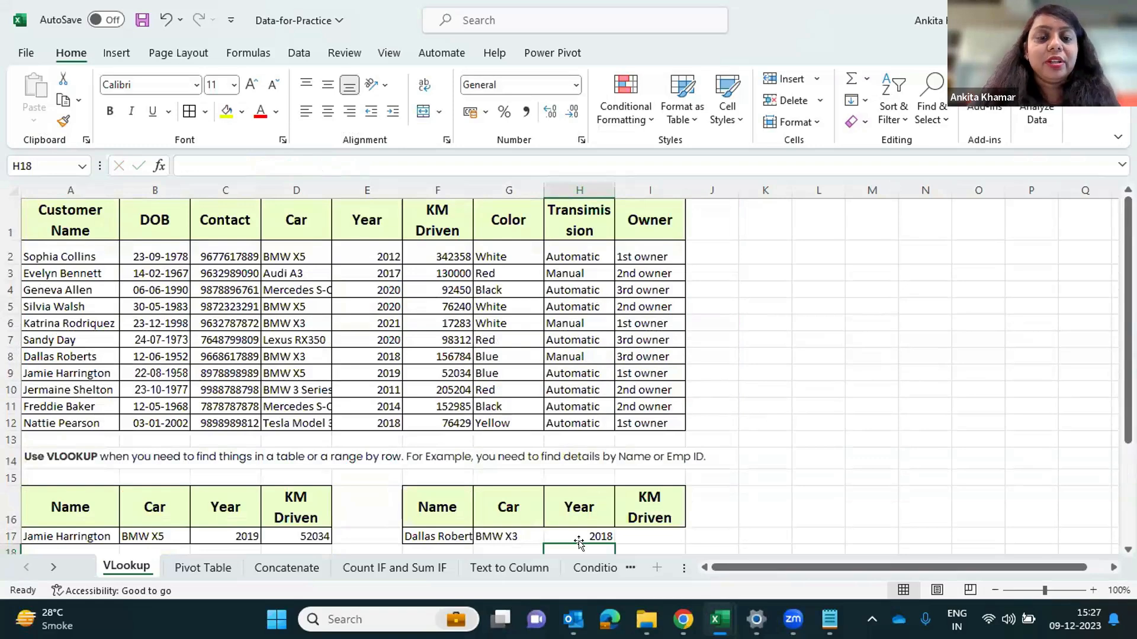
# Italicize the customer table A1:I12 and define it as the named range ABC with workbook scope
pyautogui.moveTo(64, 219)
pyautogui.mouseDown()
pyautogui.moveTo(549, 396)
pyautogui.moveTo(642, 418)
pyautogui.moveTo(629, 422)
pyautogui.mouseUp()
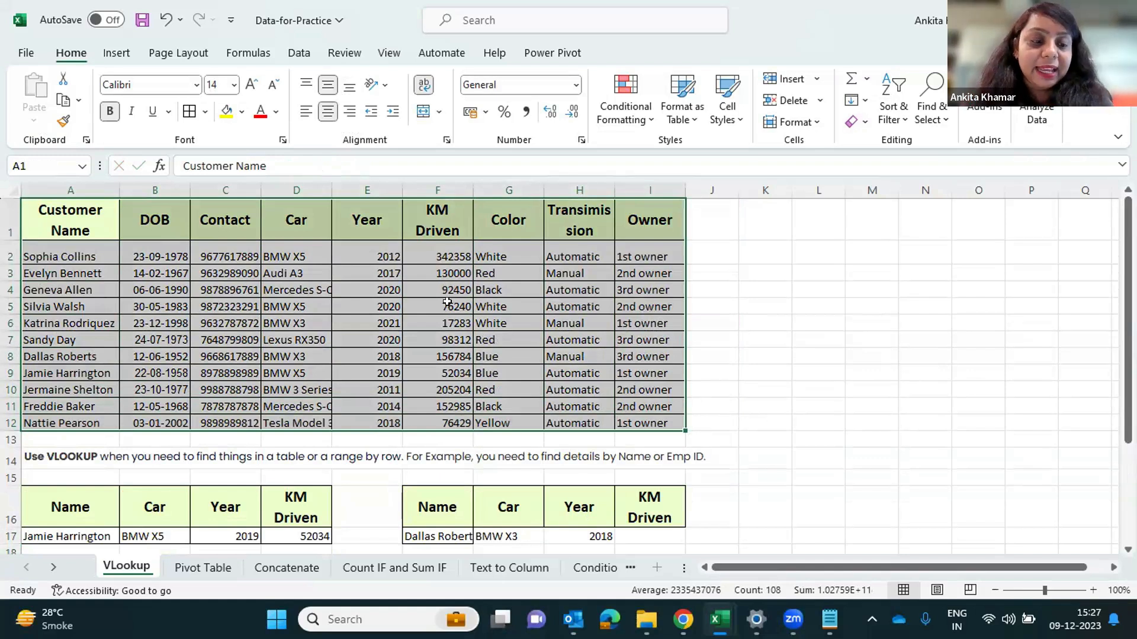
pyautogui.hotkey('ctrl', 'i')
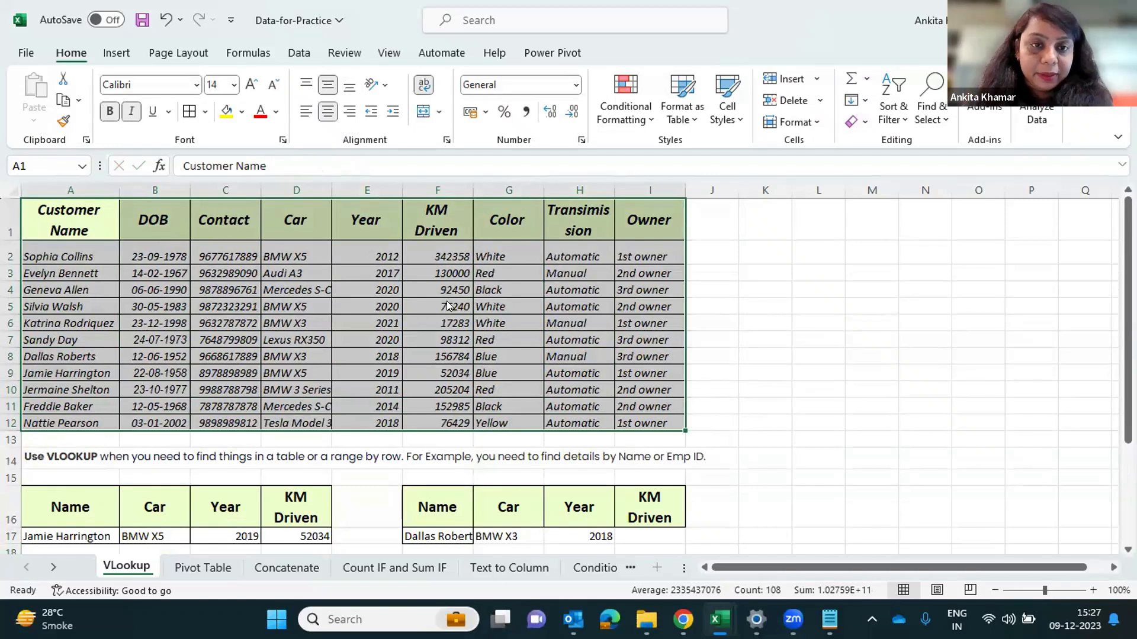
pyautogui.hotkey('ctrl', 'F3')
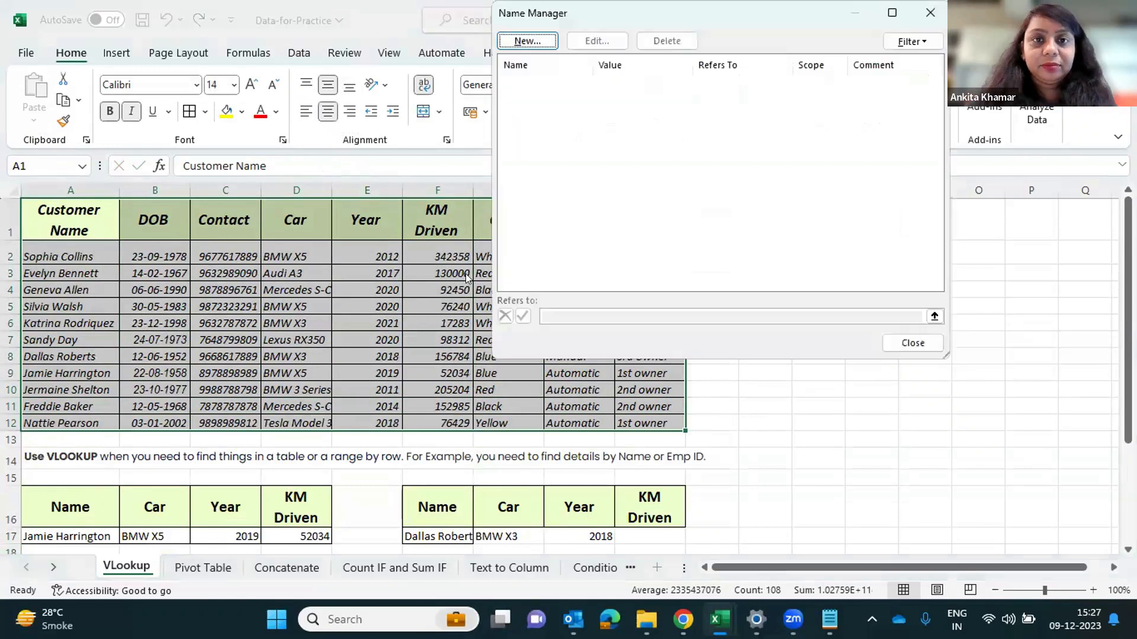
pyautogui.click(513, 41)
pyautogui.write('ABC')
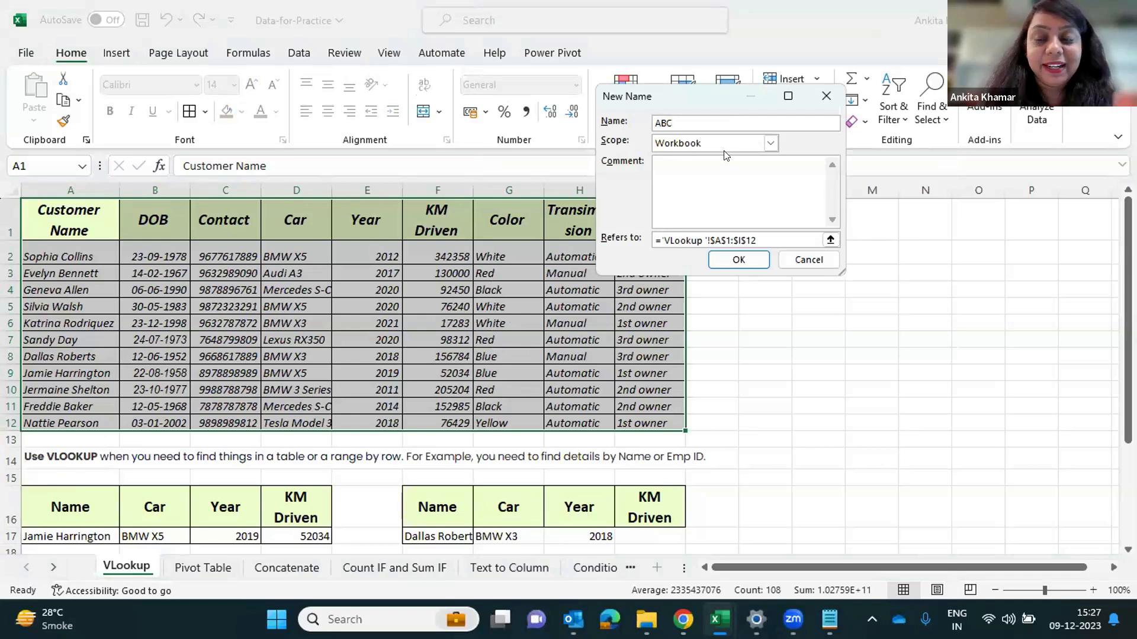
pyautogui.press('Return')
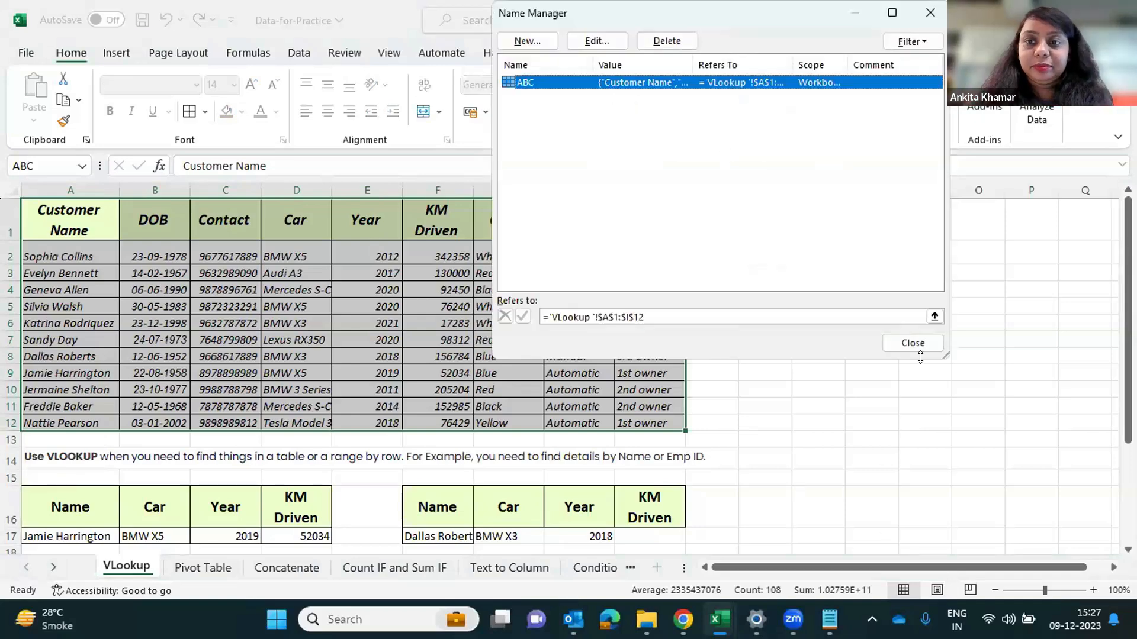
pyautogui.click(911, 345)
# Remove all arguments from the formula in G17, leaving only =VLOOKUP( for re-entry
pyautogui.click(508, 536)
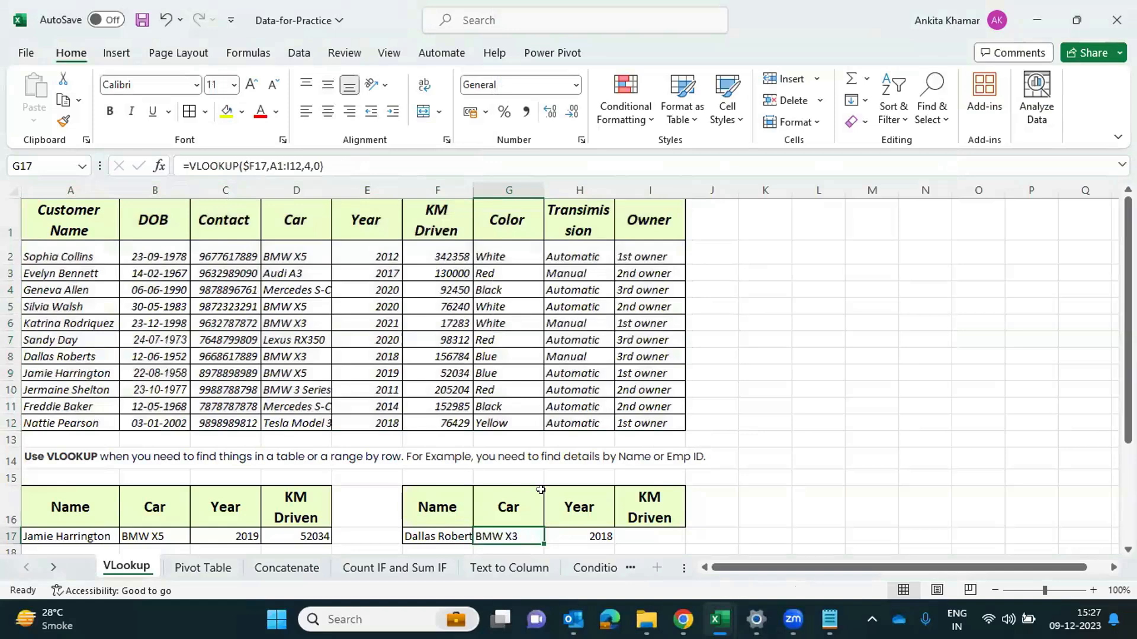
pyautogui.press('F2')
pyautogui.moveTo(329, 166); pyautogui.dragTo(270, 167)
pyautogui.press('BackSpace')
pyautogui.press('BackSpace')
pyautogui.press('BackSpace')
pyautogui.press('BackSpace')
pyautogui.press('BackSpace')
pyautogui.press('BackSpace')
pyautogui.press('BackSpace')
pyautogui.click(432, 540)
pyautogui.click(490, 533)
pyautogui.click(253, 165)
pyautogui.write('(')
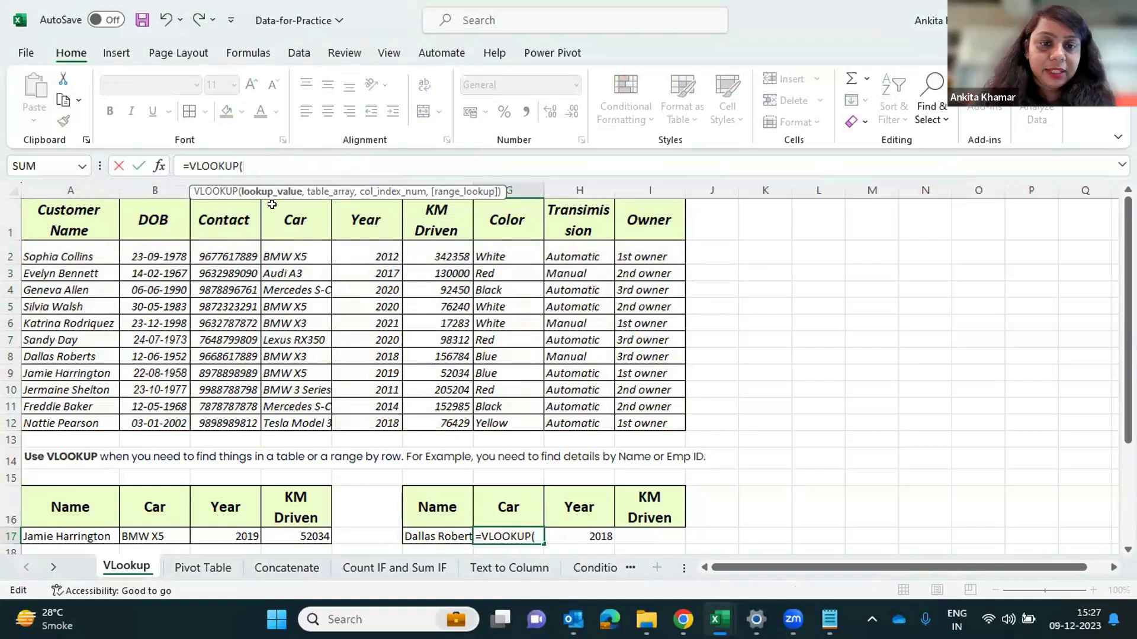
# Complete the G17 formula as =VLOOKUP($F17,ABC,4,0) for the car and copy it across to H17 and I17
pyautogui.click(420, 530)
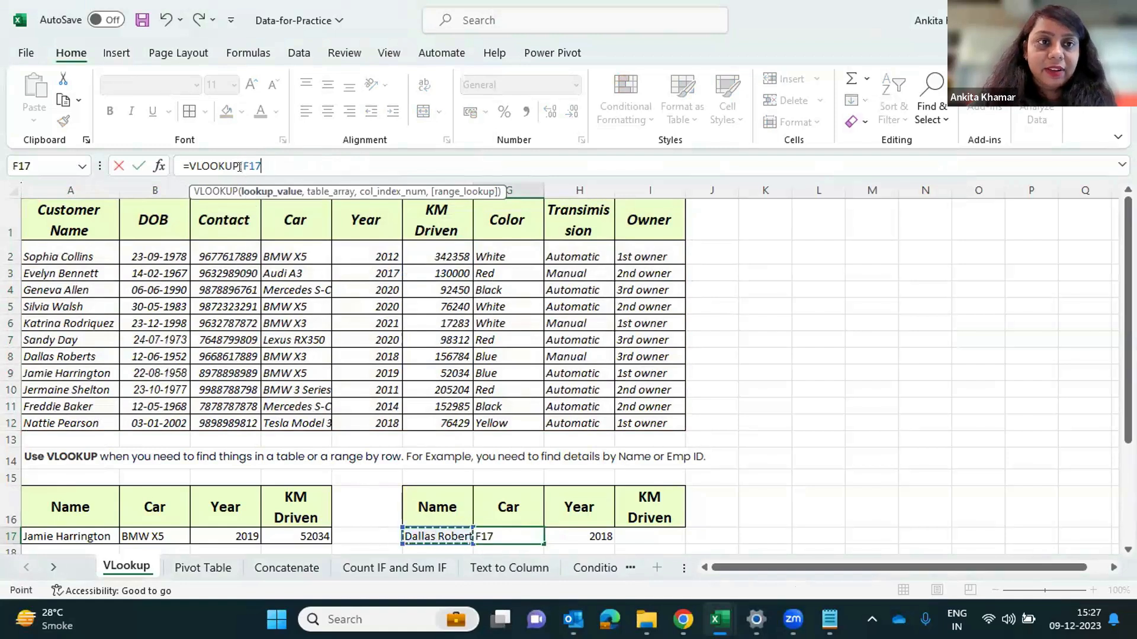
pyautogui.write('$F17')
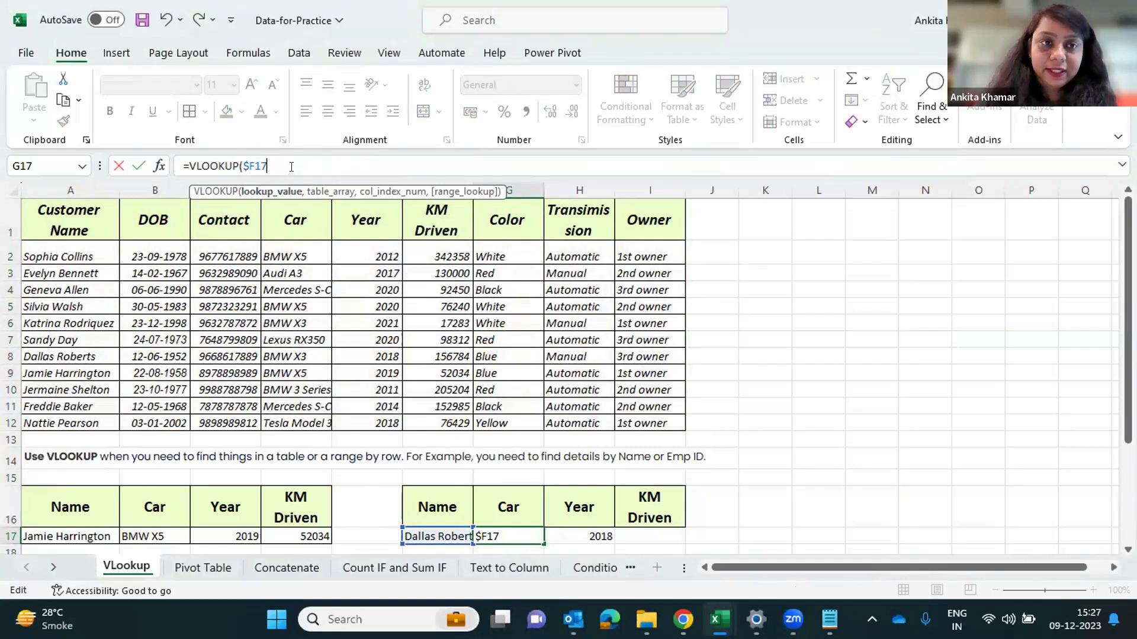
pyautogui.write(',')
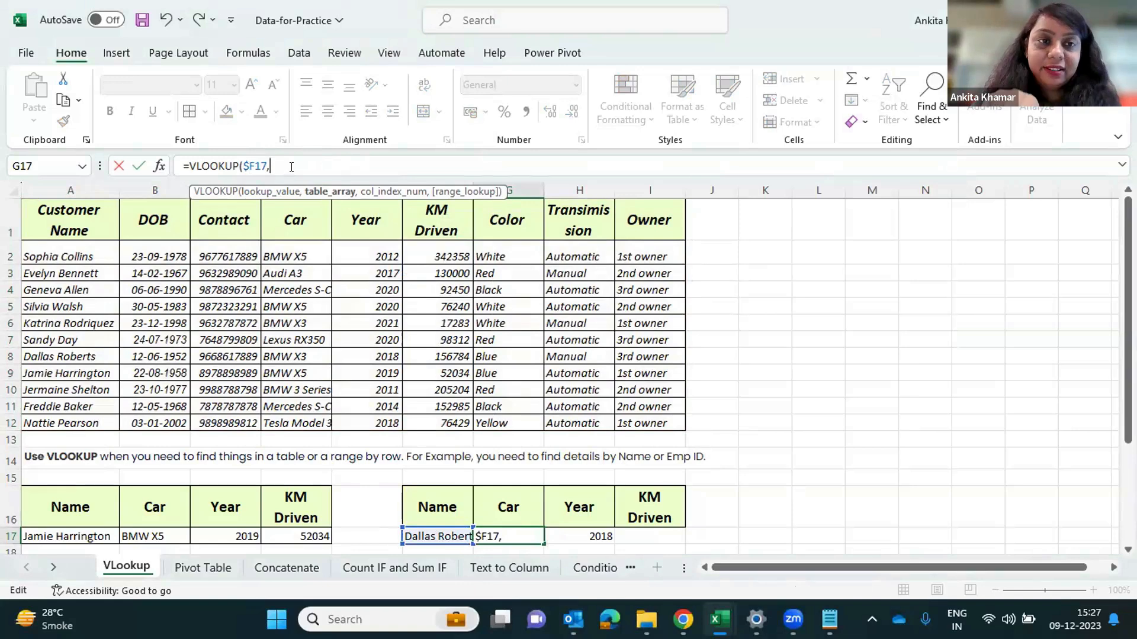
pyautogui.write('ABC')
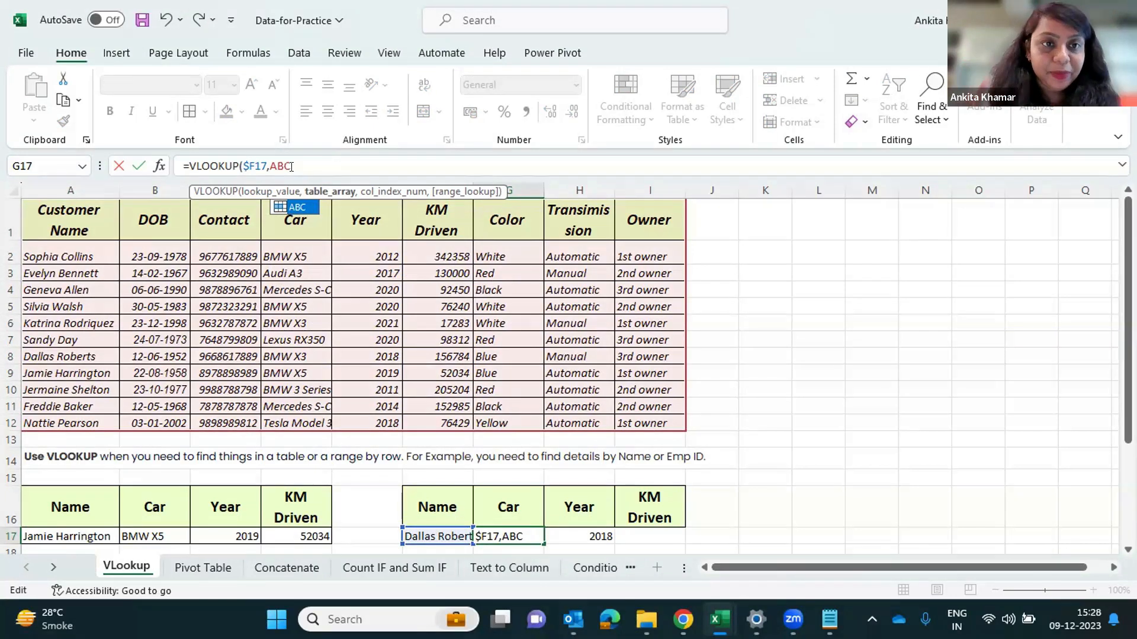
pyautogui.write(',')
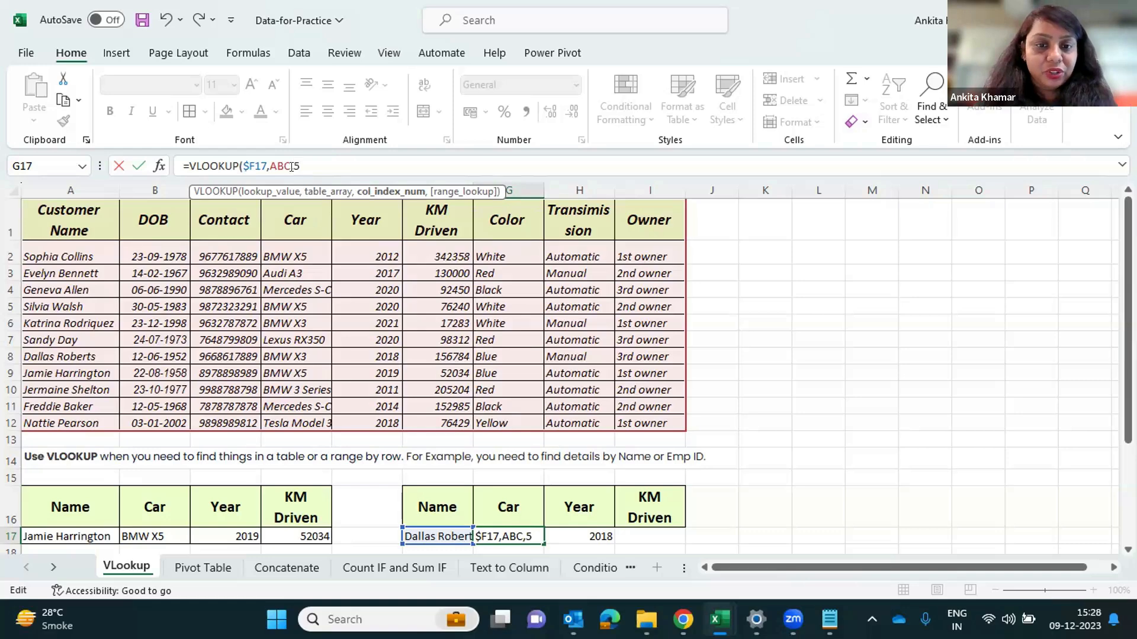
pyautogui.write('4')
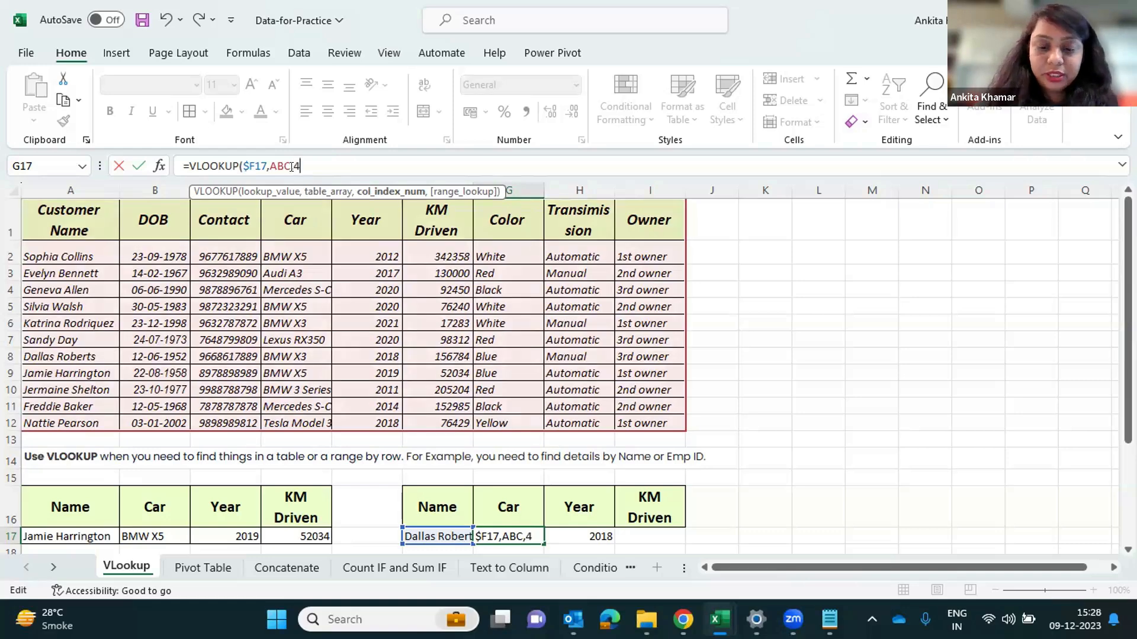
pyautogui.write(',0)')
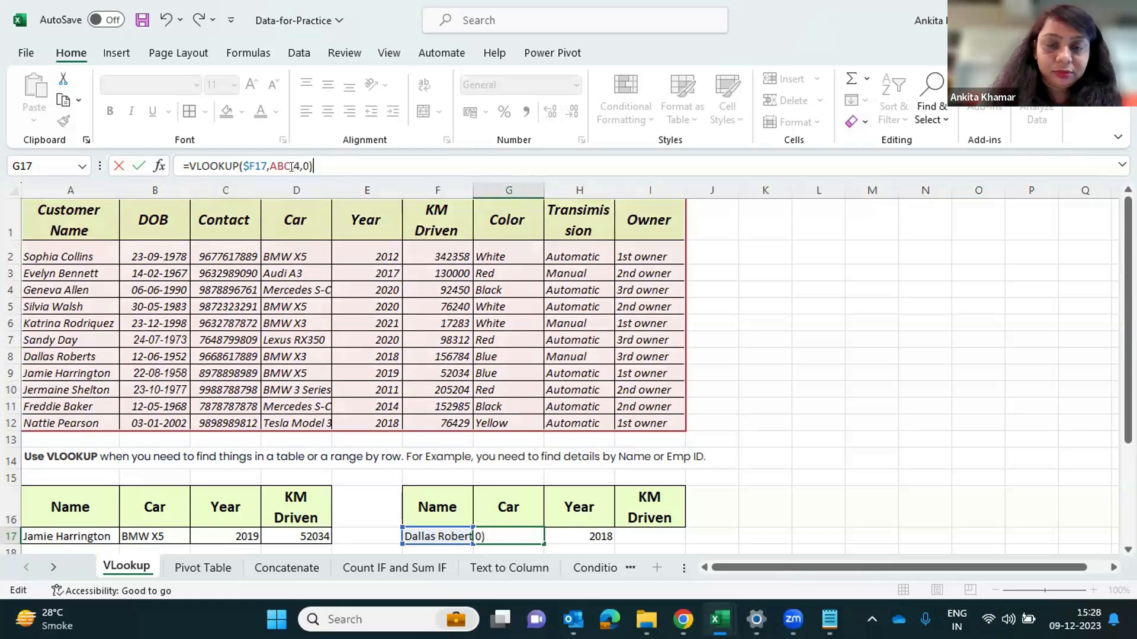
pyautogui.press('Return')
pyautogui.click(535, 498)
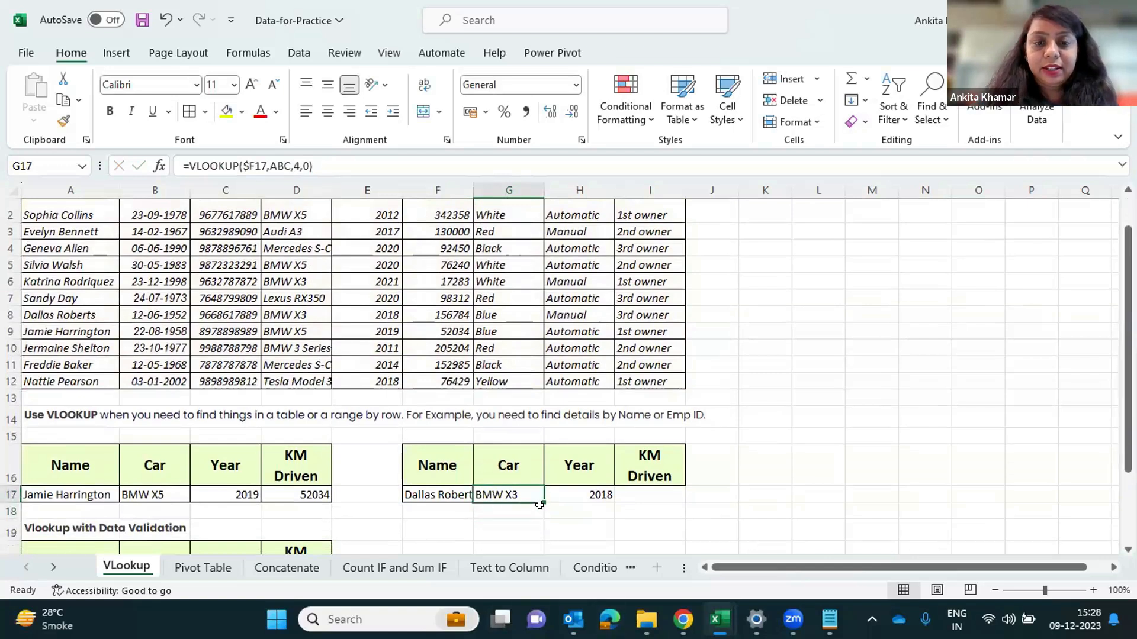
pyautogui.moveTo(538, 500); pyautogui.dragTo(657, 501)
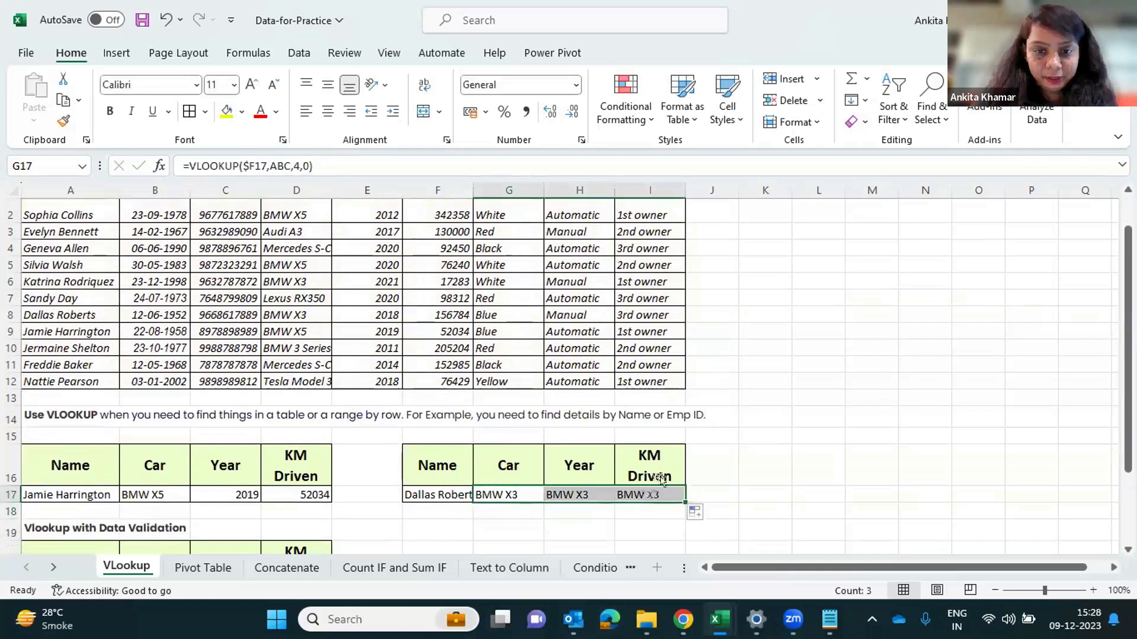
# Set the column index in the copied H17 VLOOKUP formula to 5 for the year
pyautogui.click(580, 495)
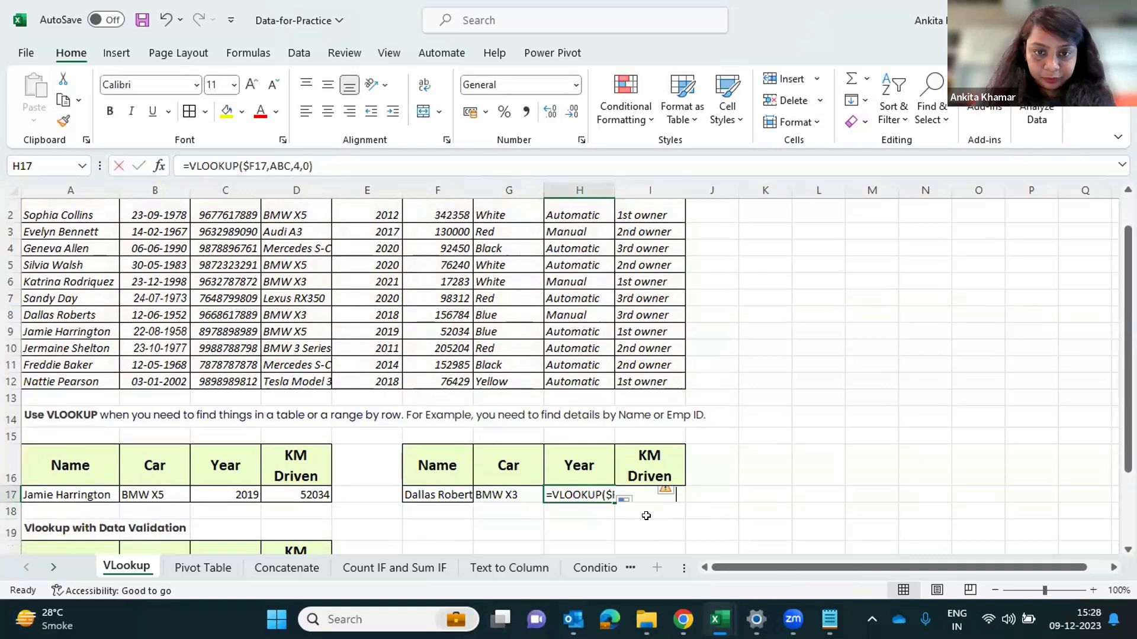
pyautogui.write('2')
pyautogui.press('Escape')
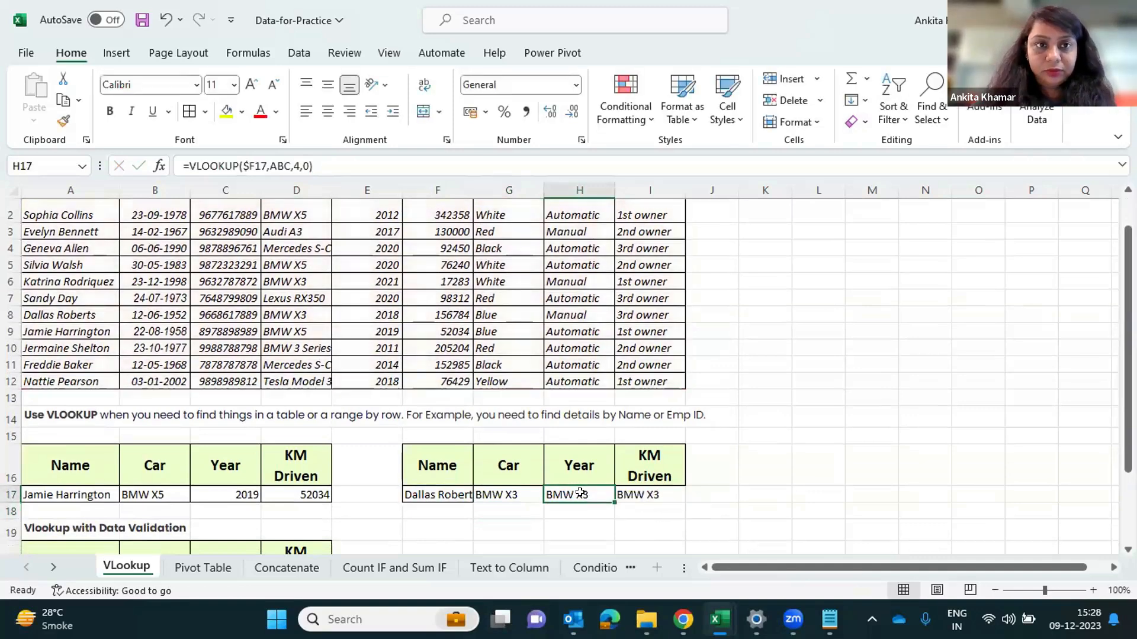
pyautogui.click(301, 166)
pyautogui.press('BackSpace')
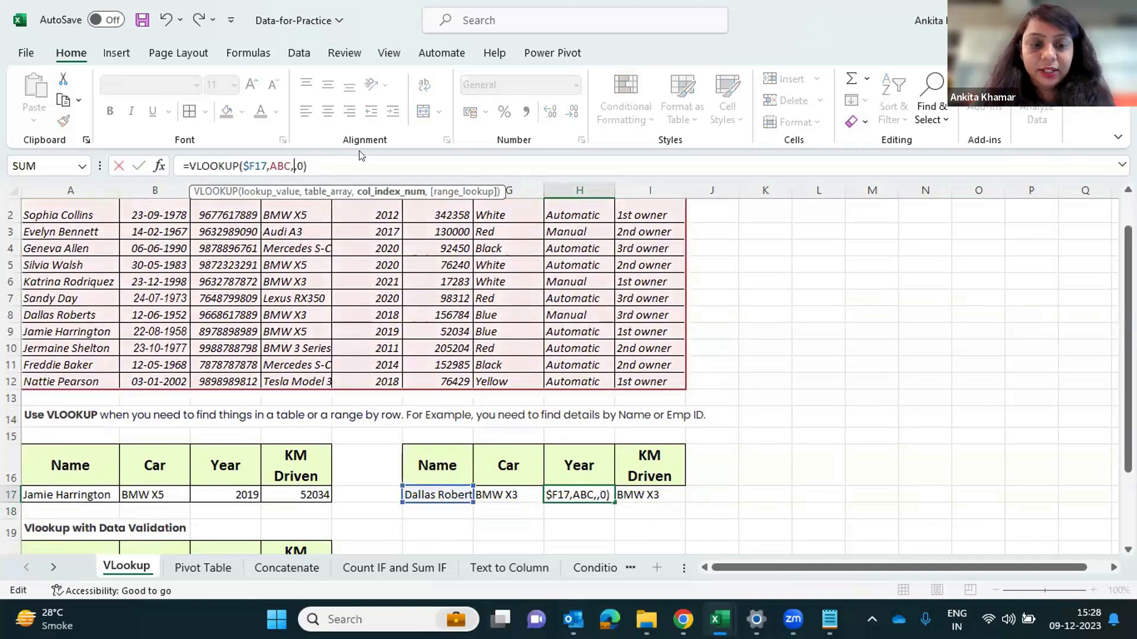
pyautogui.write('5')
pyautogui.press('Return')
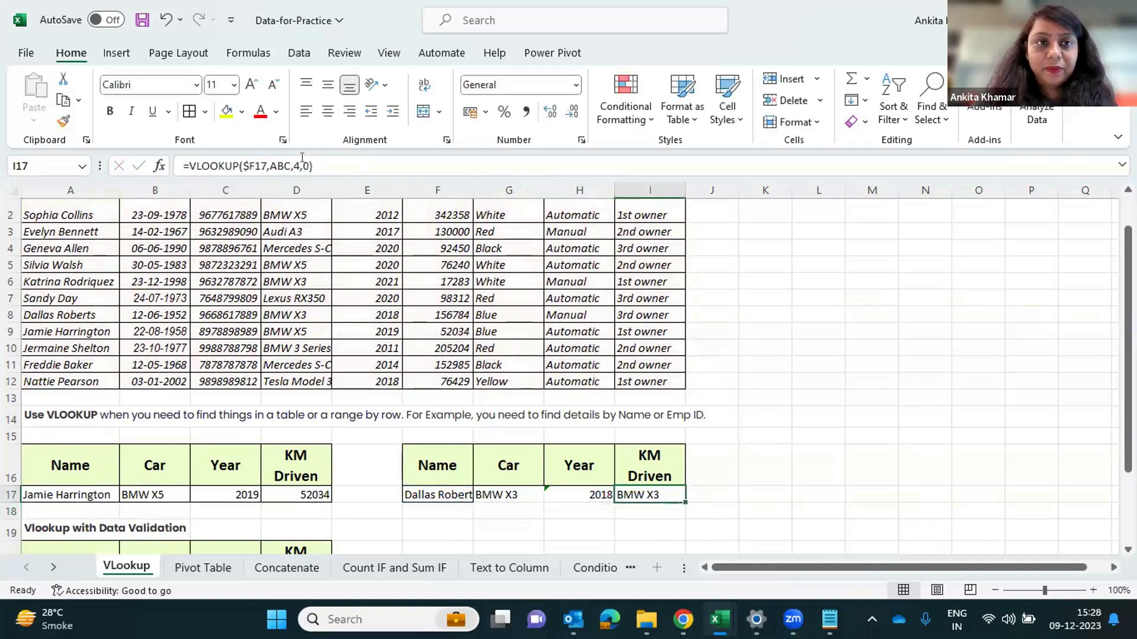
# Set the column index in the I17 VLOOKUP formula to 6 for the kilometres driven
pyautogui.click(301, 160)
pyautogui.press('BackSpace')
pyautogui.write('6')
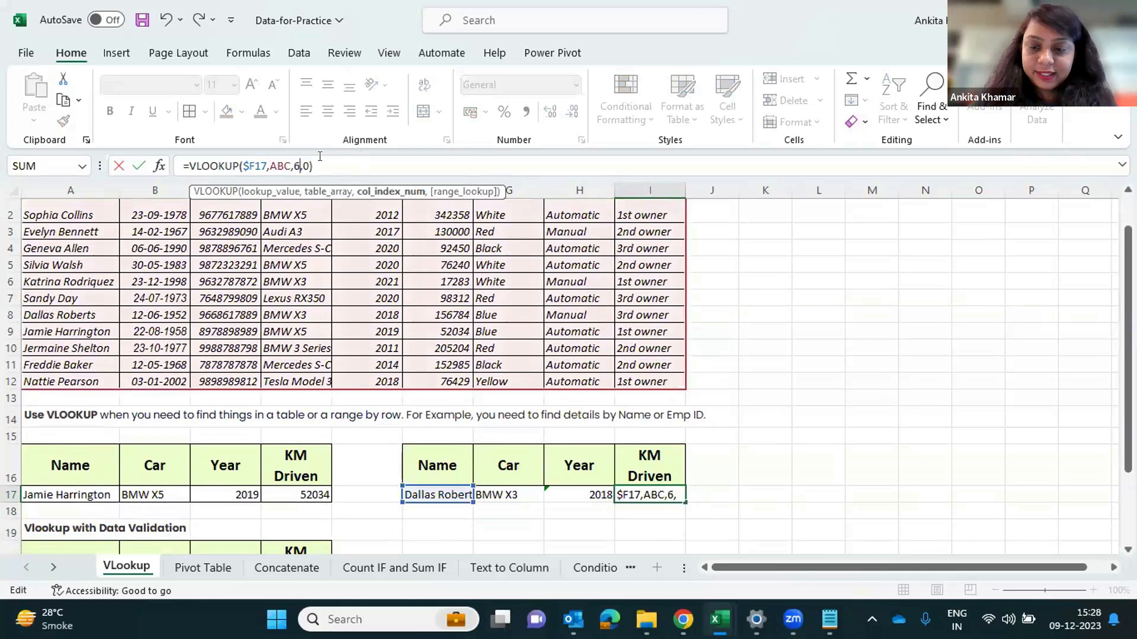
pyautogui.press('Return')
# Inspect the ABC table array argument in the G17 VLOOKUP formula without changing it
pyautogui.click(542, 499)
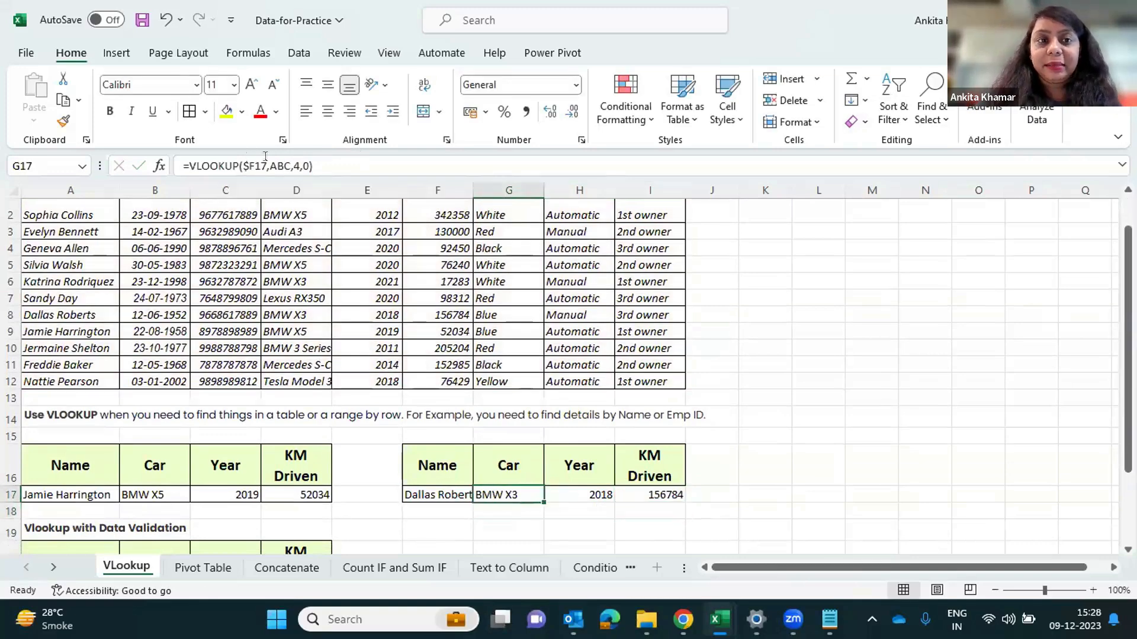
pyautogui.doubleClick(279, 165)
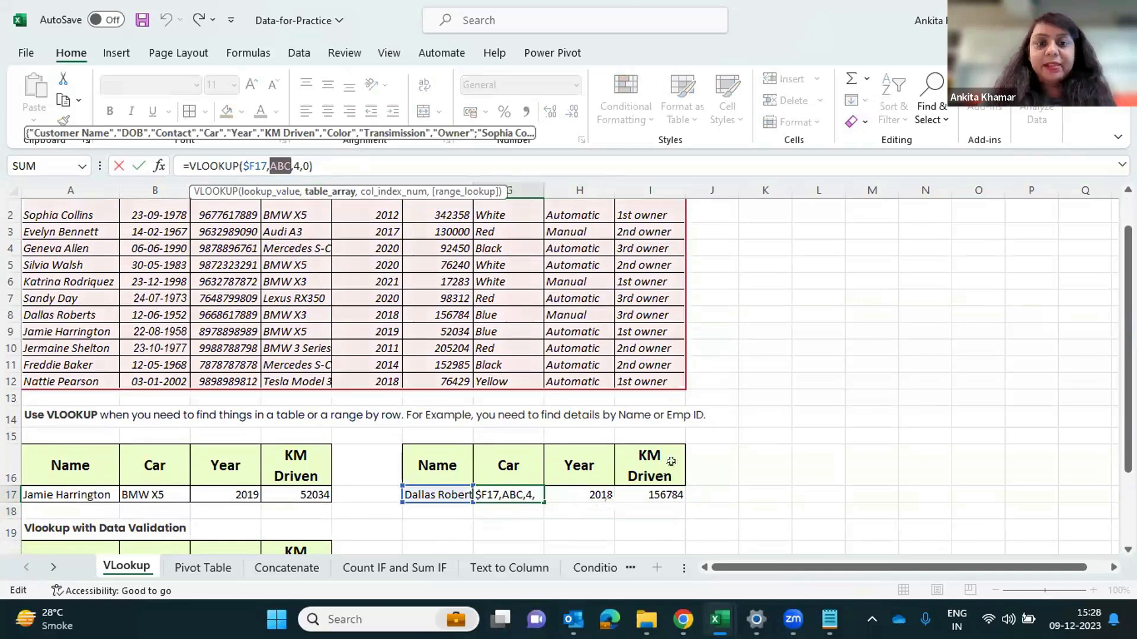
pyautogui.click(638, 500)
pyautogui.press('Escape')
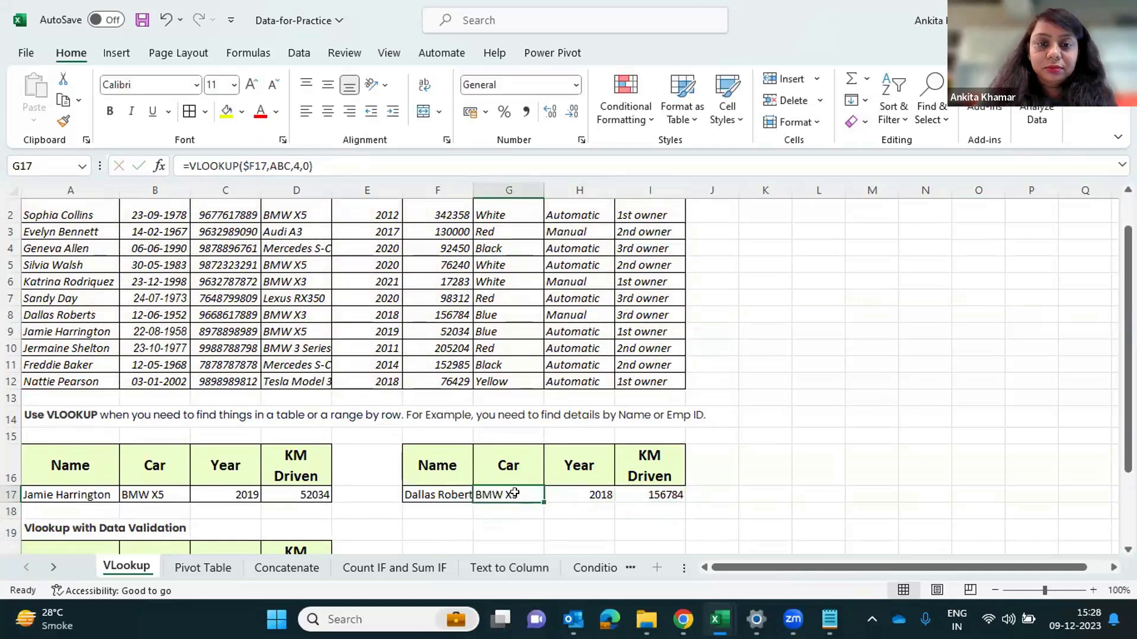
# Try filling the G17 formula across row 17 again and undo the fill
pyautogui.moveTo(543, 500); pyautogui.dragTo(728, 503)
pyautogui.hotkey('ctrl', 'z')
pyautogui.click(604, 527)
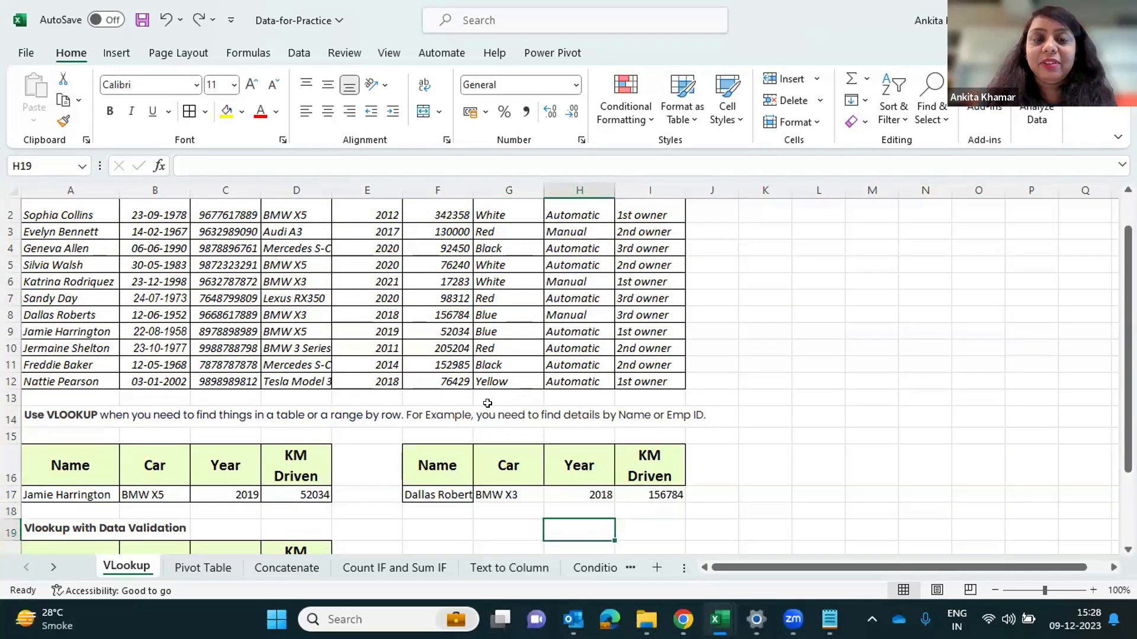
# Review how G17 uses the name ABC and check its referenced range in the Name Manager
pyautogui.click(518, 501)
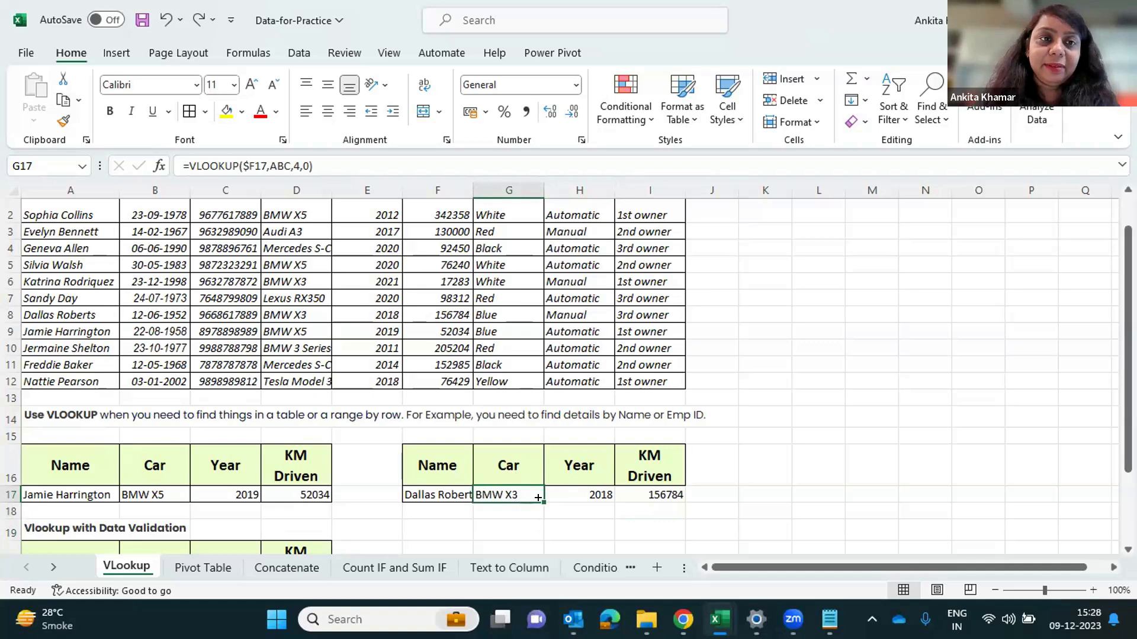
pyautogui.click(271, 166)
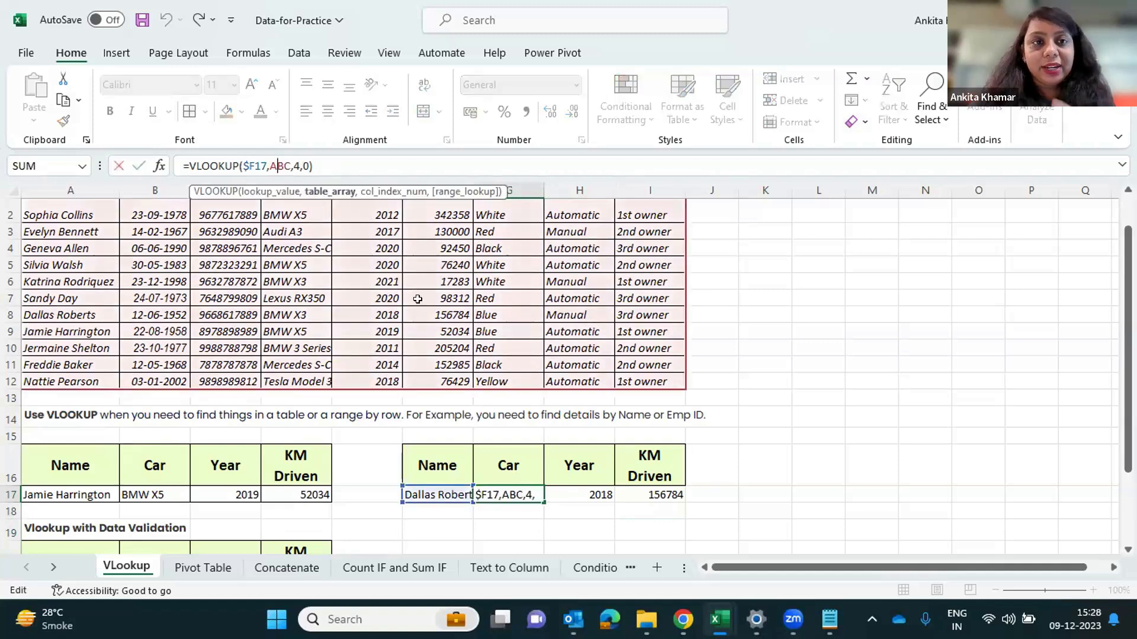
pyautogui.hotkey('ctrl', 'Return')
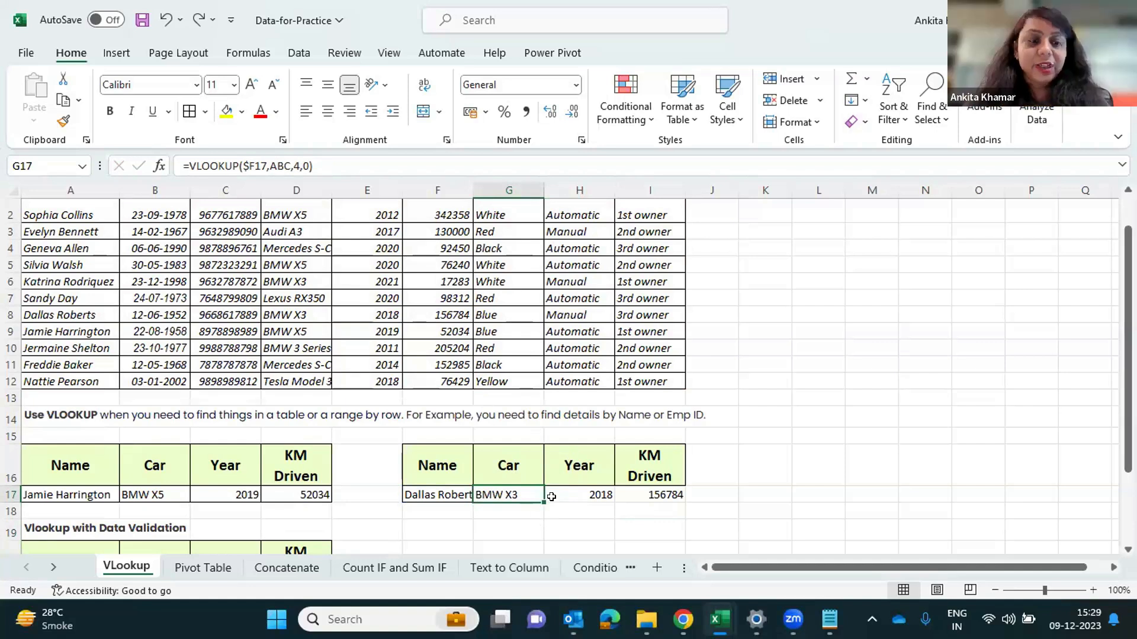
pyautogui.click(558, 533)
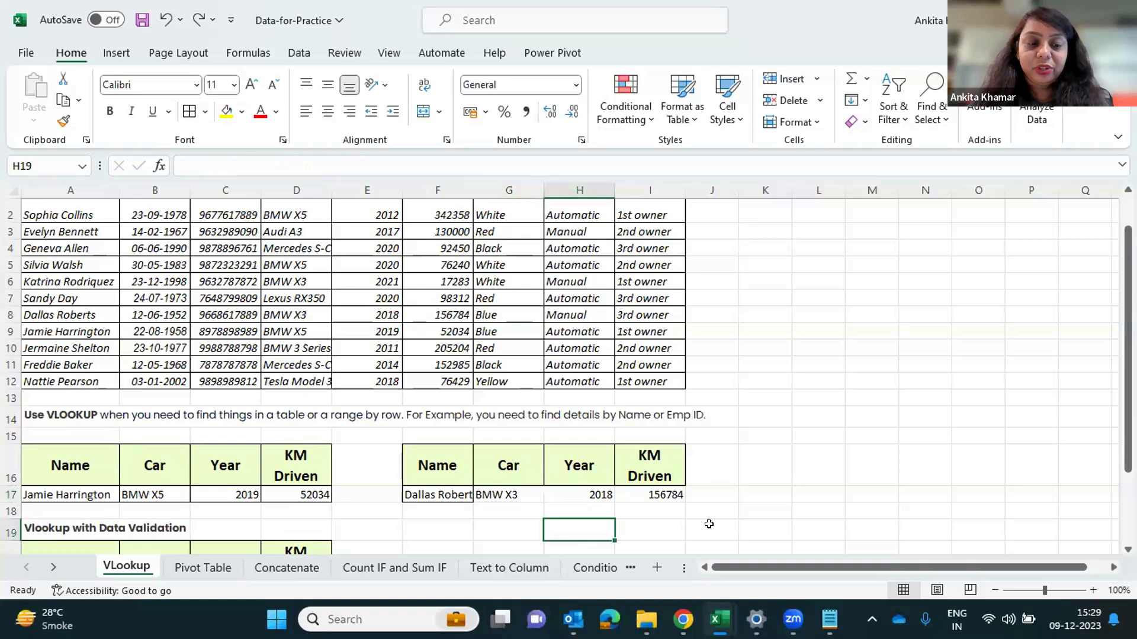
pyautogui.hotkey('ctrl', 'F3')
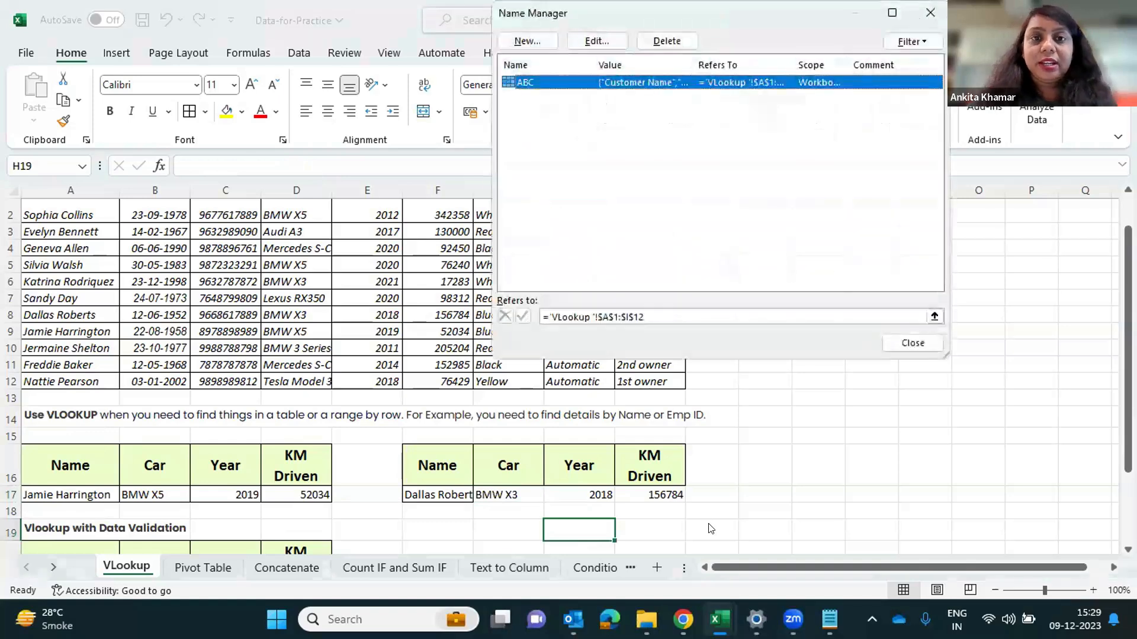
pyautogui.click(913, 343)
# Try to define another workbook name, BCX, for the customer table A1:I12 and cancel it
pyautogui.scroll(1, 177, 296)
pyautogui.moveTo(70, 221); pyautogui.dragTo(621, 424)
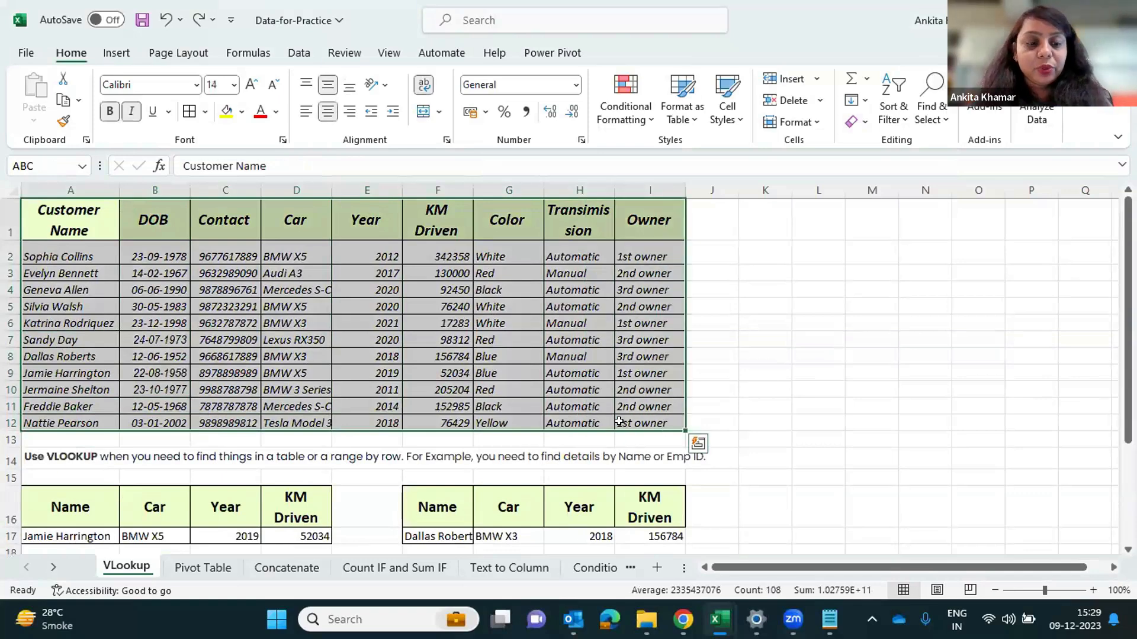
pyautogui.hotkey('ctrl', 'F3')
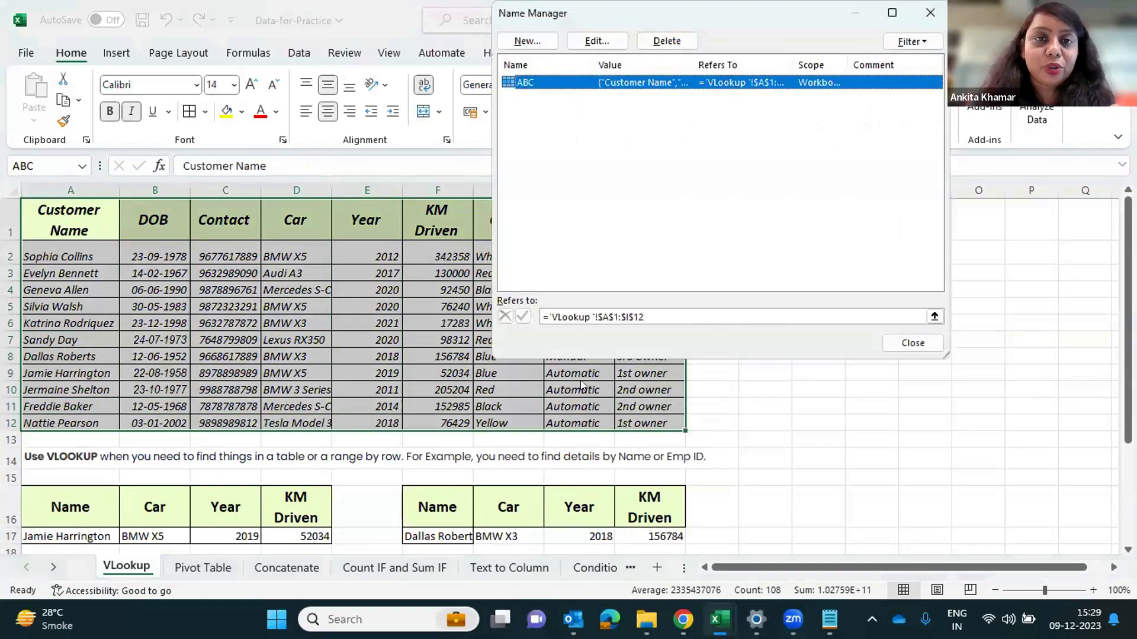
pyautogui.click(527, 40)
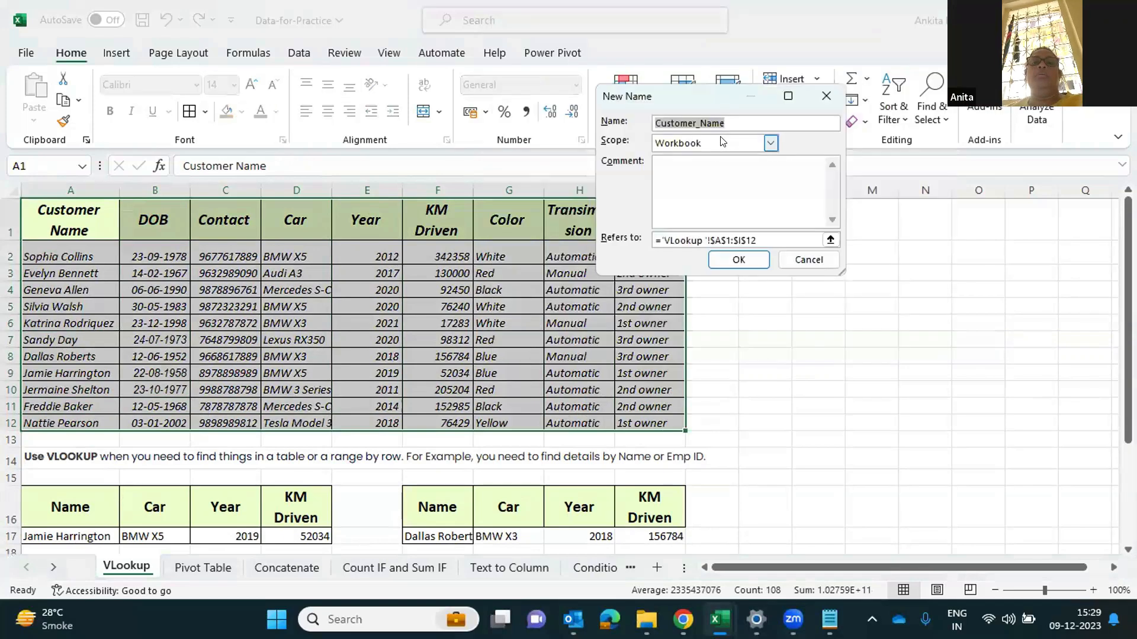
pyautogui.click(735, 127)
pyautogui.write('BCX')
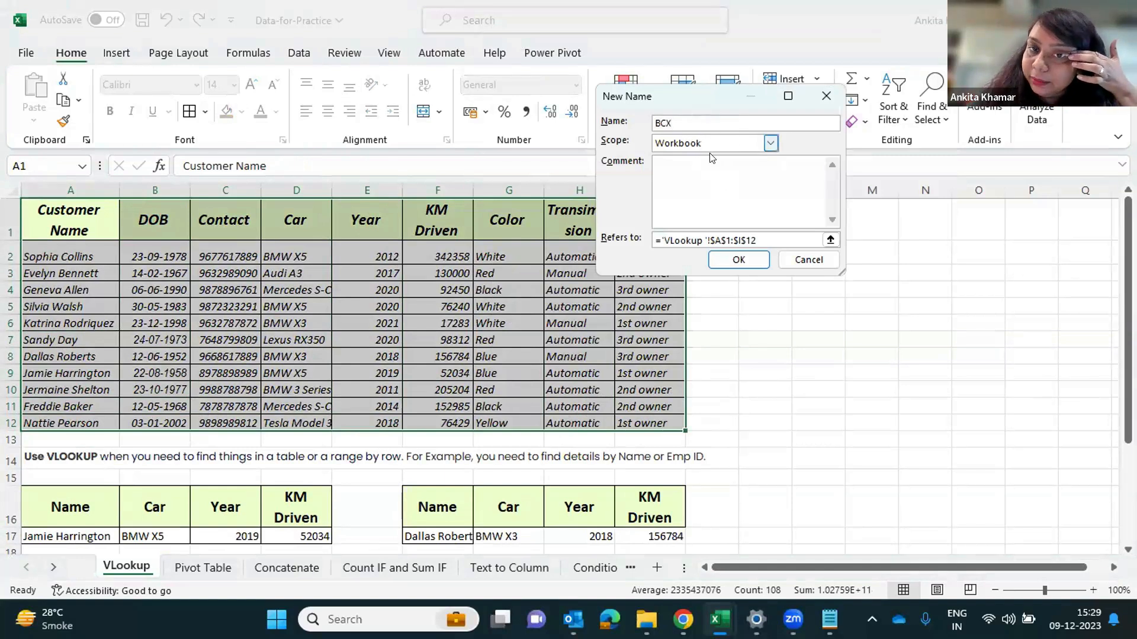
pyautogui.press('BackSpace')
pyautogui.press('BackSpace')
pyautogui.press('BackSpace')
pyautogui.write('a')
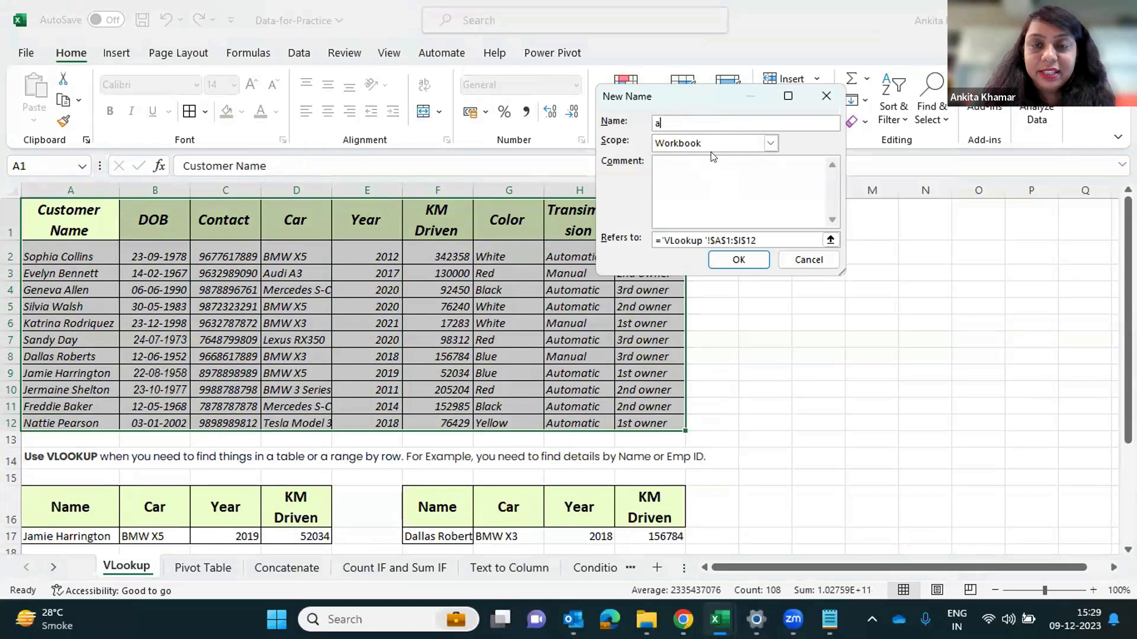
pyautogui.click(809, 261)
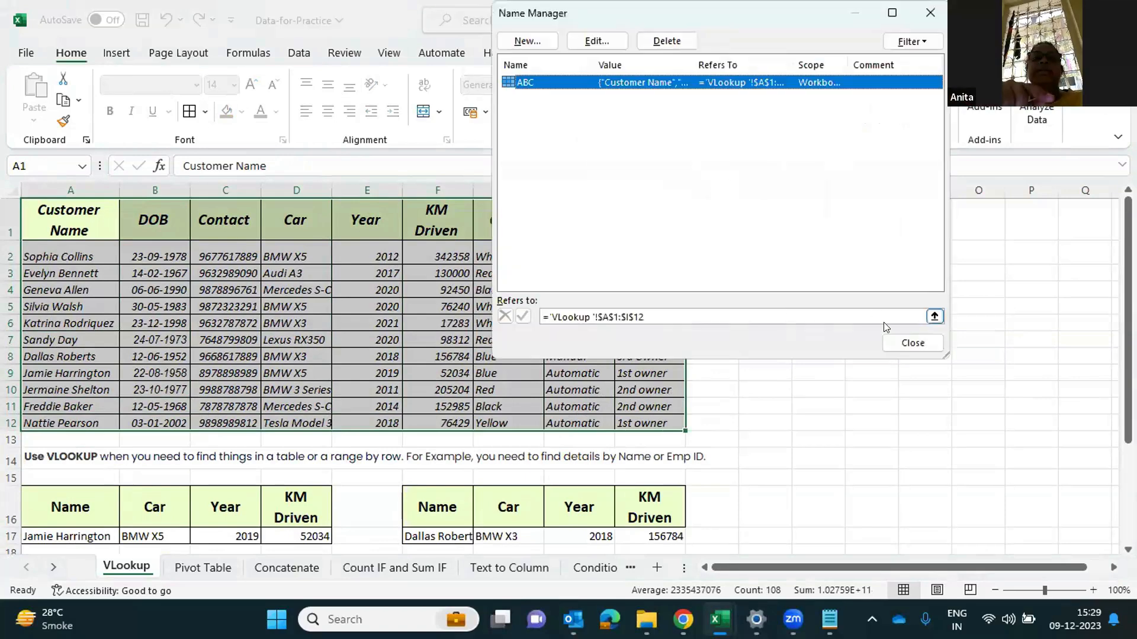
pyautogui.click(911, 343)
# Examine the lookup name in F17 against the customer table range that VLOOKUP searches
pyautogui.moveTo(70, 221)
pyautogui.mouseDown()
pyautogui.moveTo(518, 422)
pyautogui.moveTo(635, 422)
pyautogui.mouseUp()
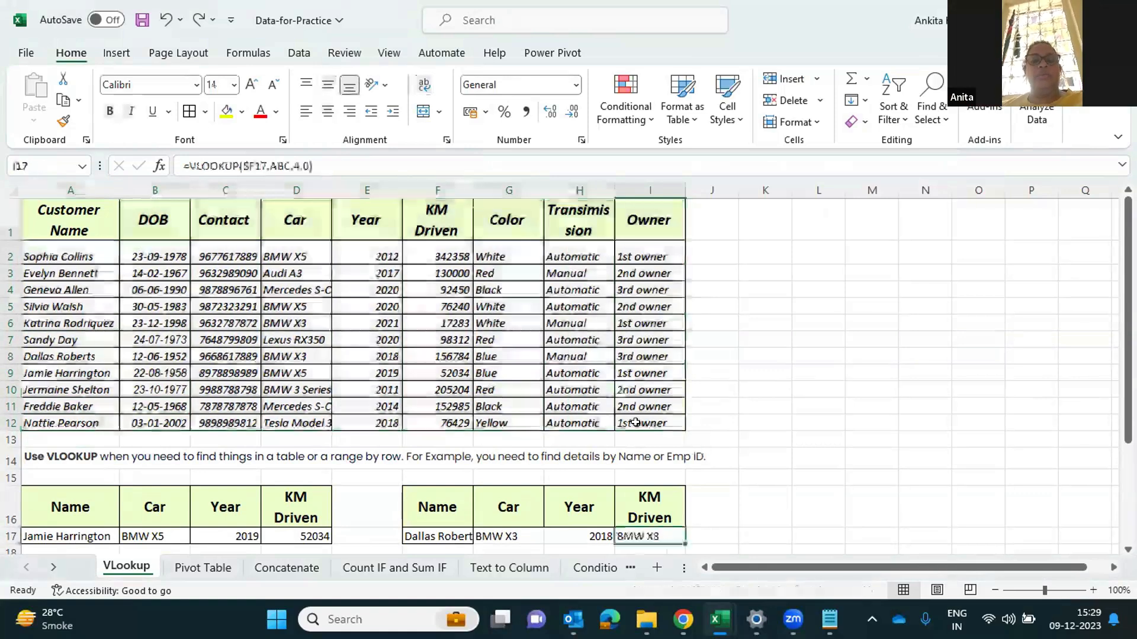
pyautogui.click(551, 360)
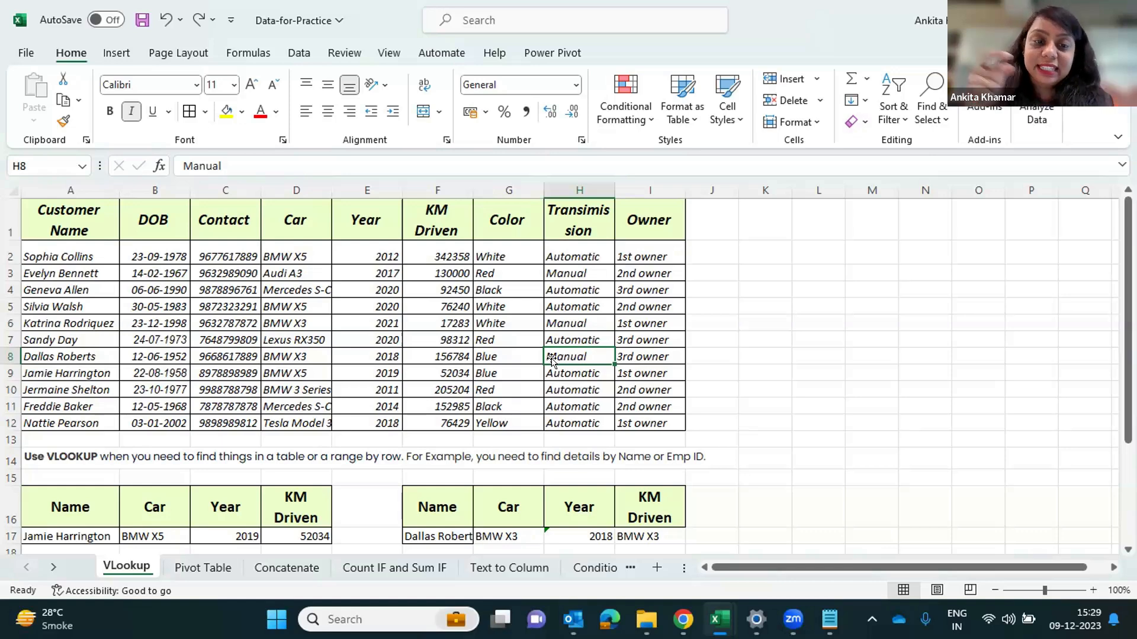
pyautogui.scroll(-2, 518, 342)
pyautogui.click(444, 437)
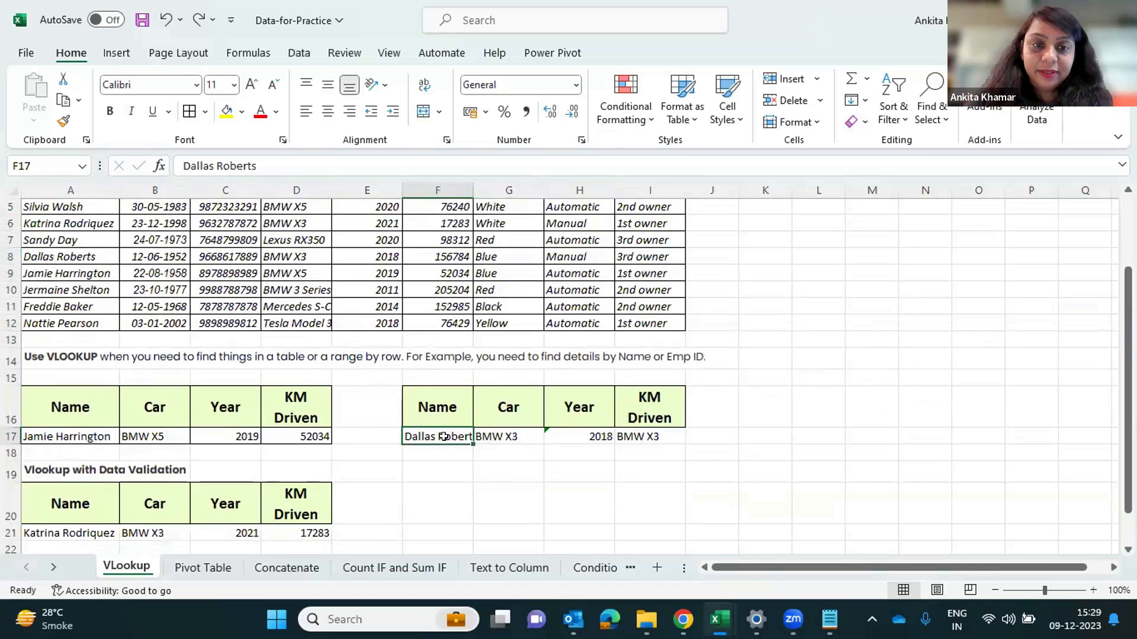
pyautogui.scroll(1, 238, 316)
pyautogui.scroll(1, 239, 316)
pyautogui.moveTo(69, 220); pyautogui.dragTo(632, 421)
pyautogui.scroll(-1, 602, 332)
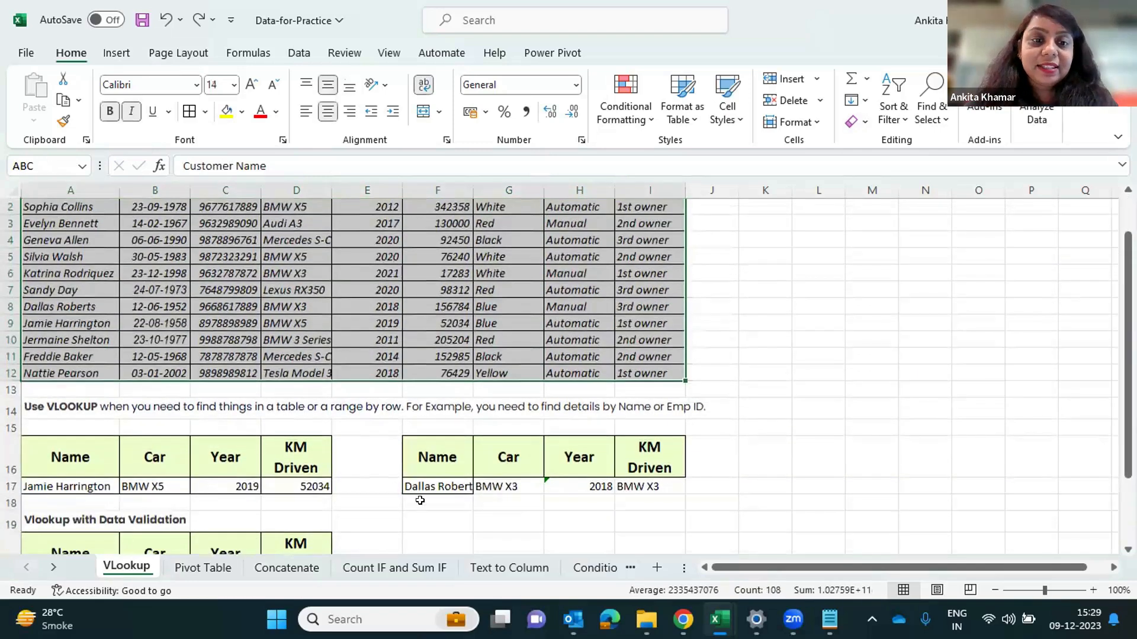
pyautogui.click(426, 492)
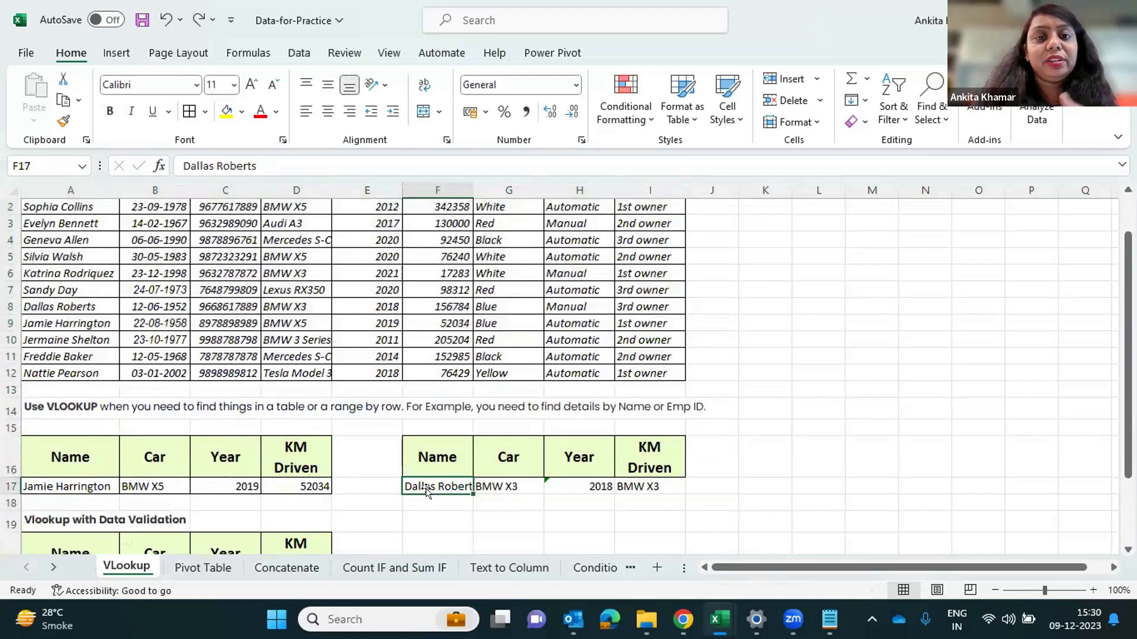
pyautogui.scroll(1, 414, 468)
pyautogui.moveTo(650, 222); pyautogui.dragTo(82, 406)
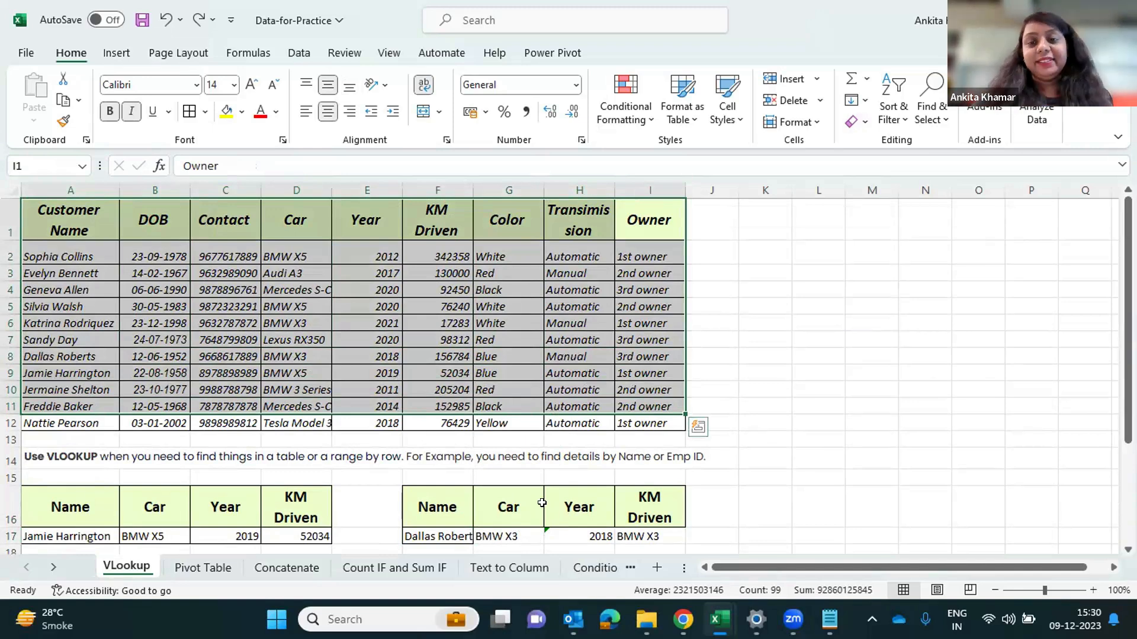
# Set the column index in the KM Driven VLOOKUP formula in I17 to 6
pyautogui.scroll(-1, 553, 500)
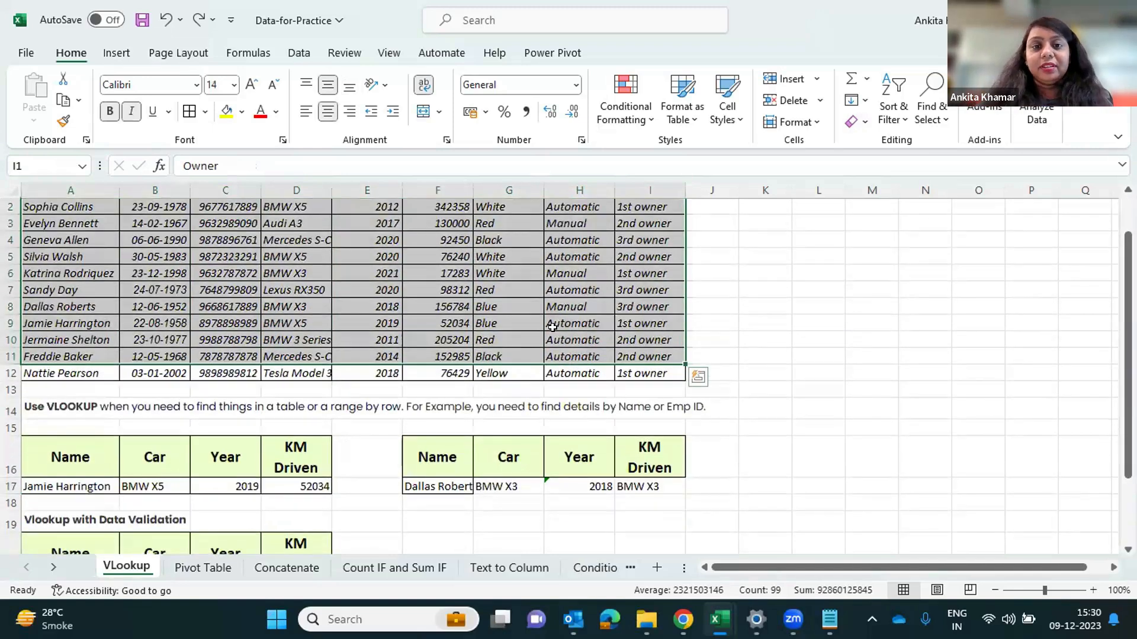
pyautogui.click(577, 486)
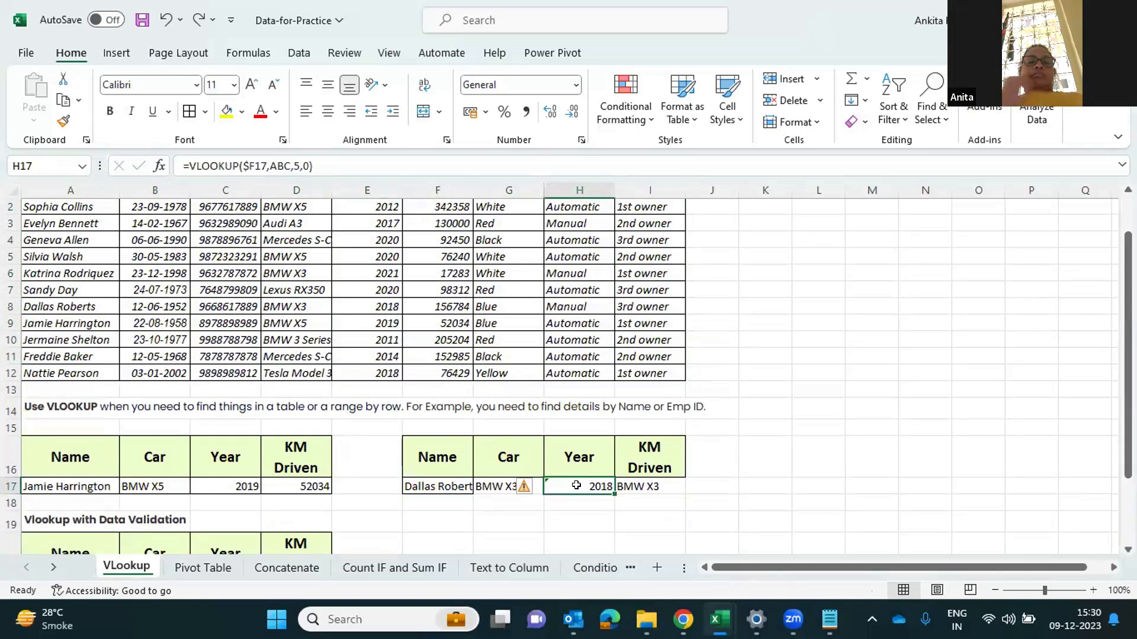
pyautogui.click(637, 484)
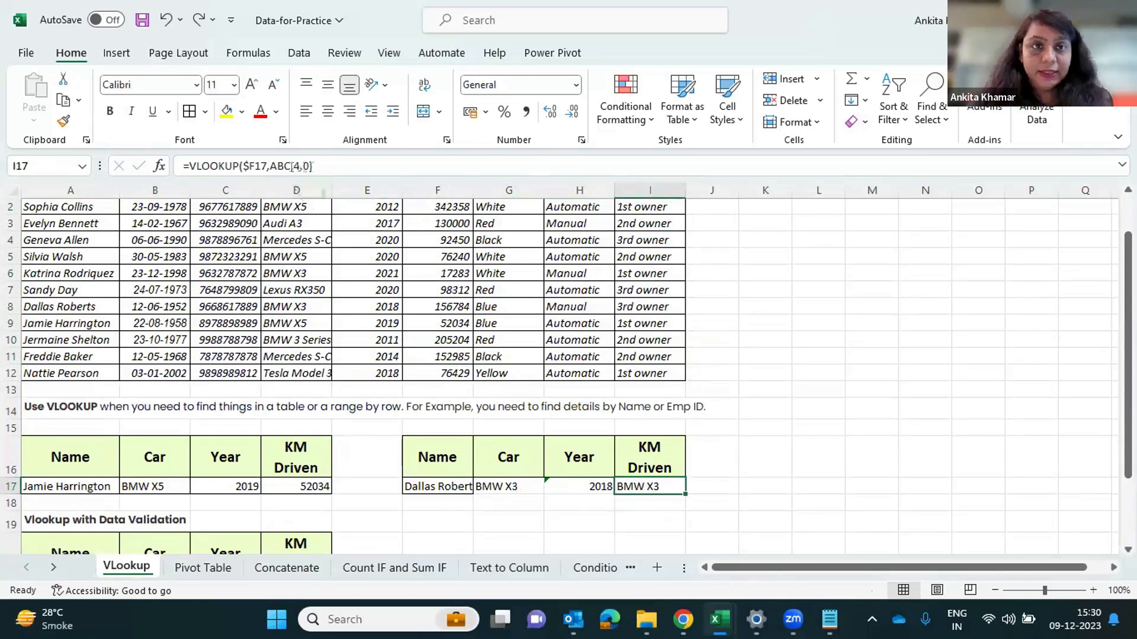
pyautogui.click(299, 166)
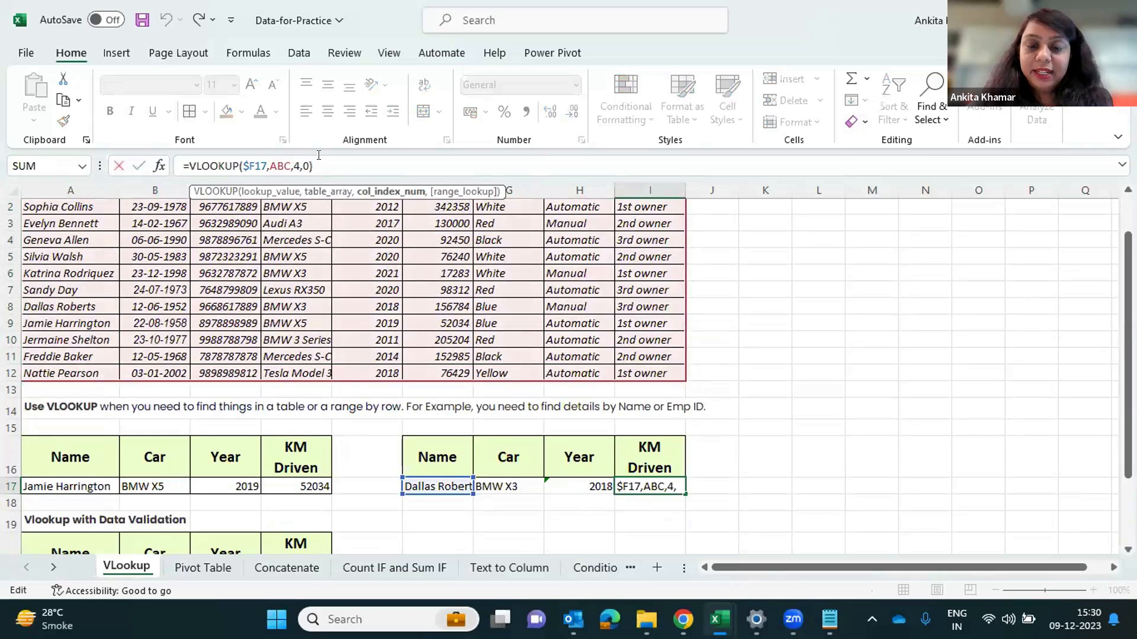
pyautogui.press('BackSpace')
pyautogui.write('6')
pyautogui.press('Return')
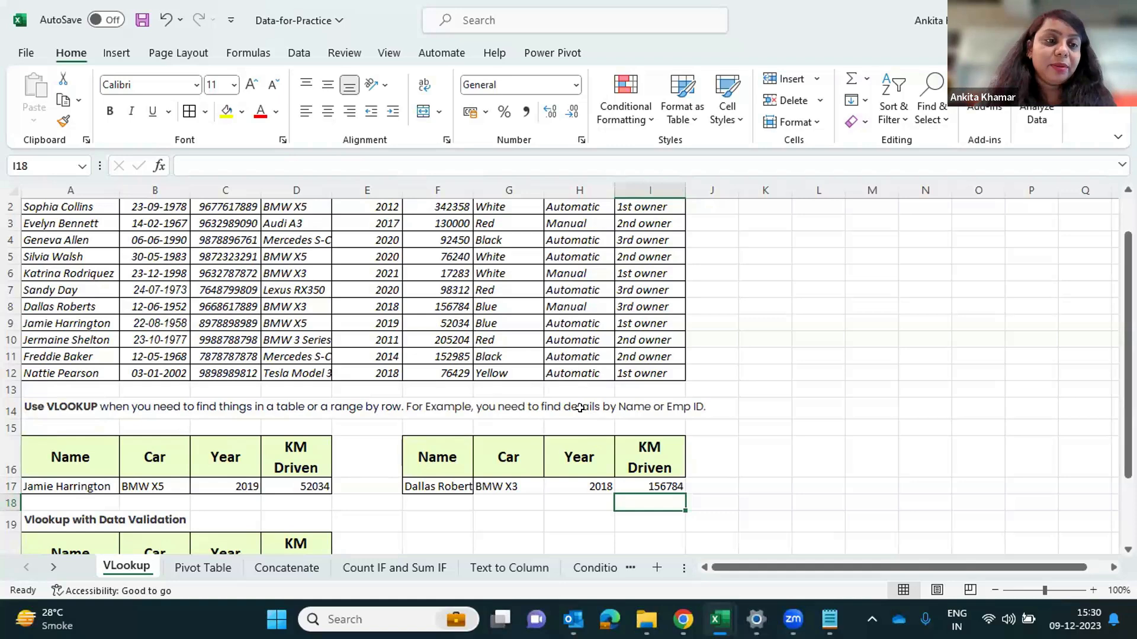
# Examine the Vlookup with Data Validation section in rows 19 to 21 alongside the customer table above it
pyautogui.scroll(-1, 580, 408)
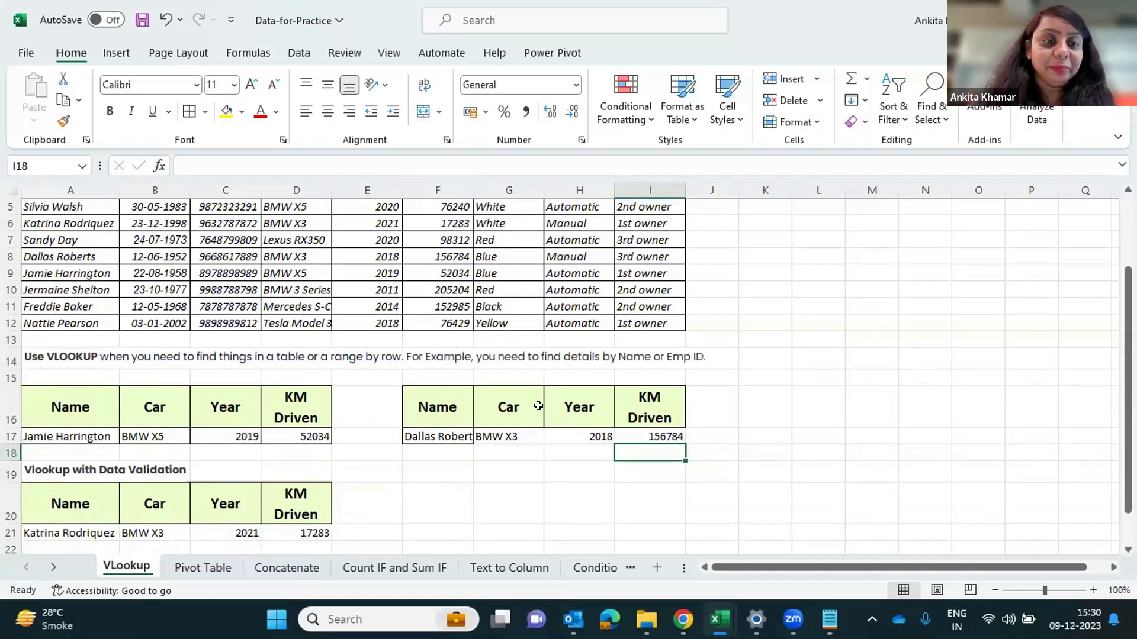
pyautogui.scroll(-1, 540, 408)
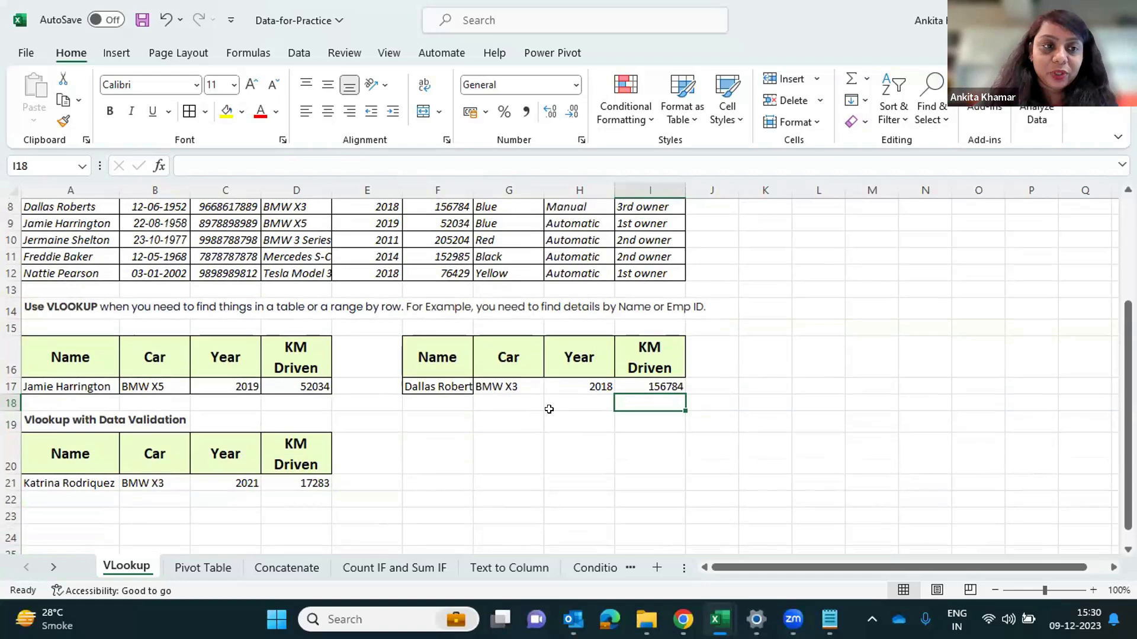
pyautogui.scroll(-1, 218, 421)
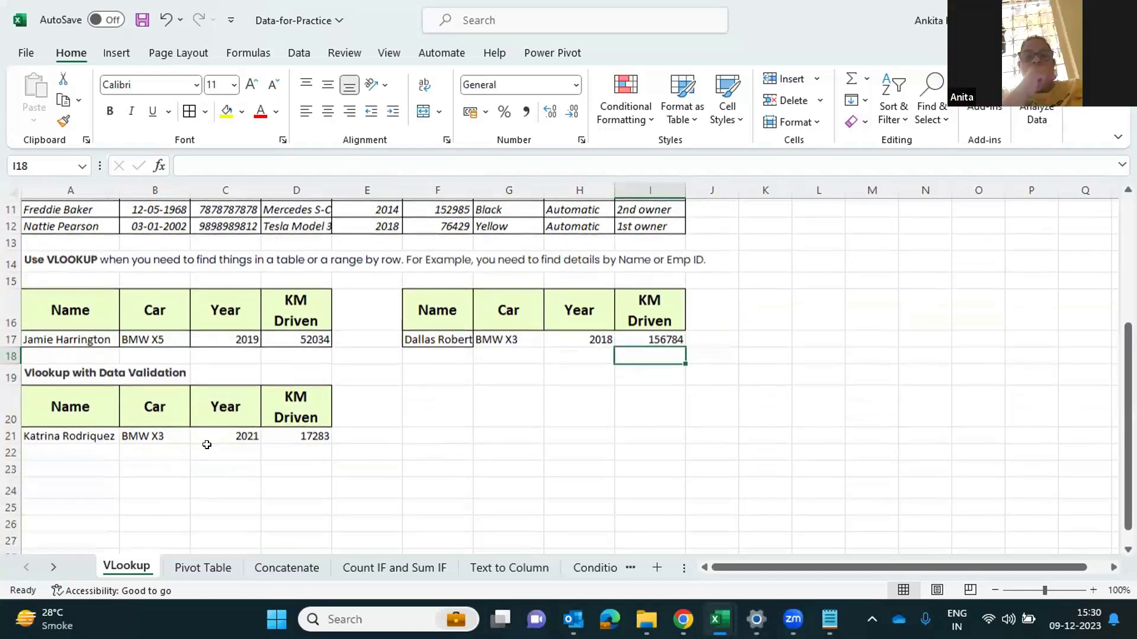
pyautogui.click(73, 369)
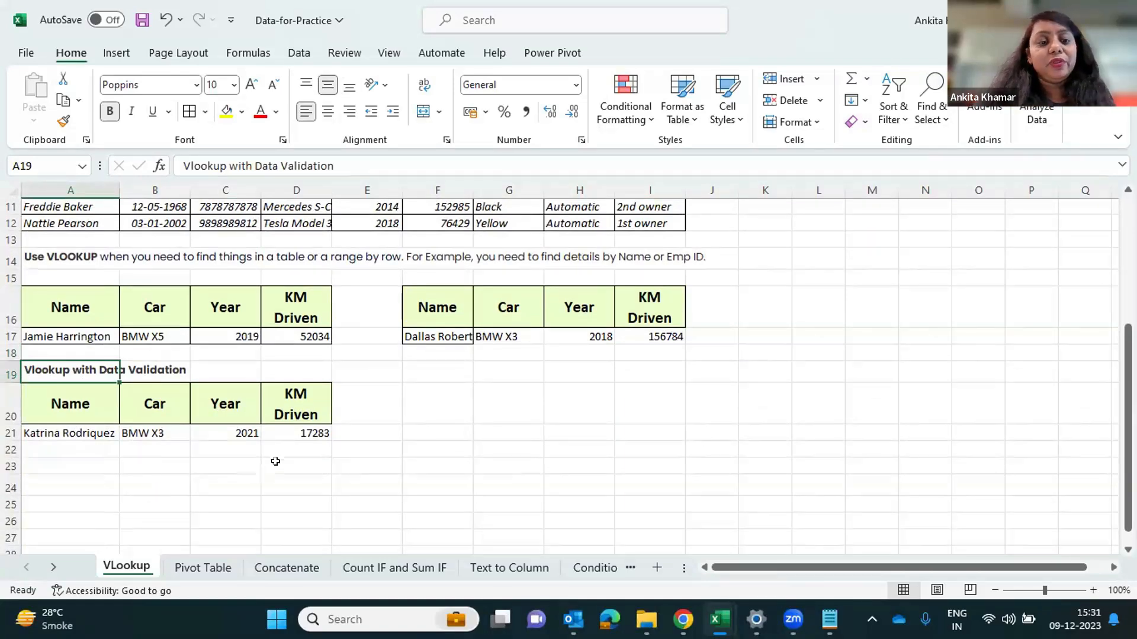
pyautogui.scroll(3, 223, 450)
pyautogui.scroll(-3, 390, 438)
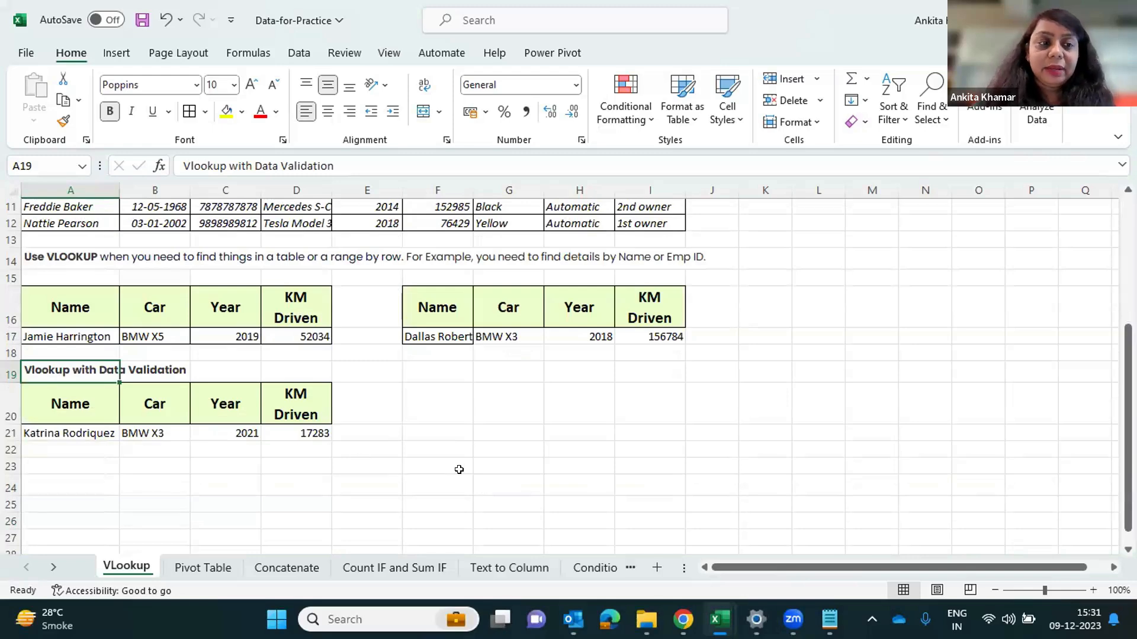
pyautogui.scroll(1, 338, 492)
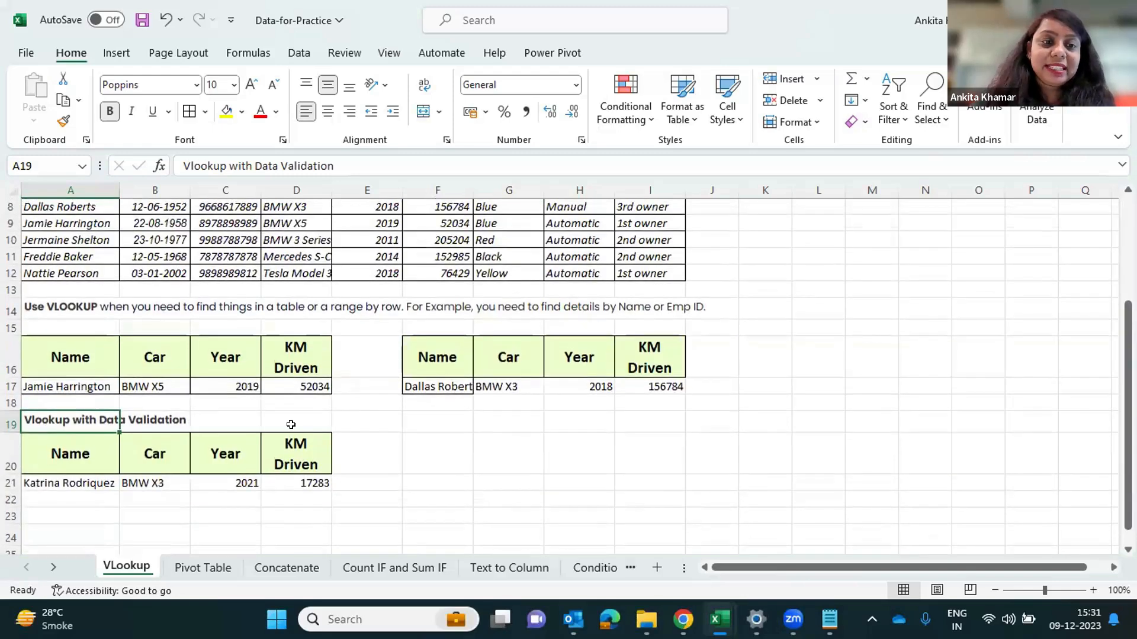
pyautogui.scroll(3, 302, 423)
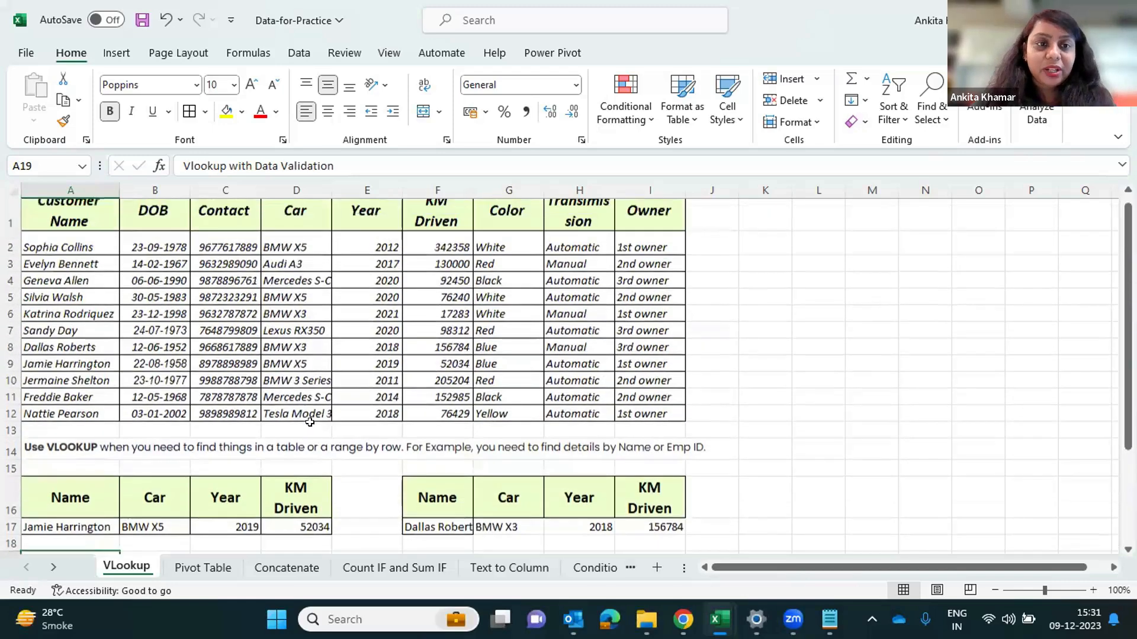
pyautogui.scroll(1, 310, 422)
pyautogui.scroll(-2, 278, 503)
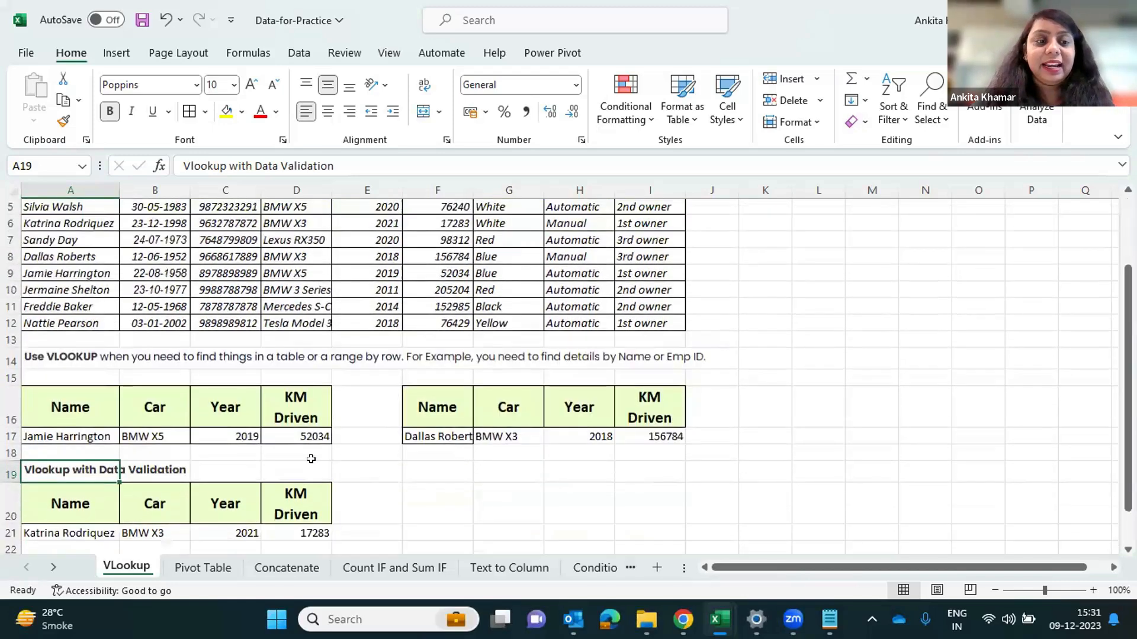
pyautogui.scroll(-1, 277, 501)
pyautogui.scroll(-2, 277, 501)
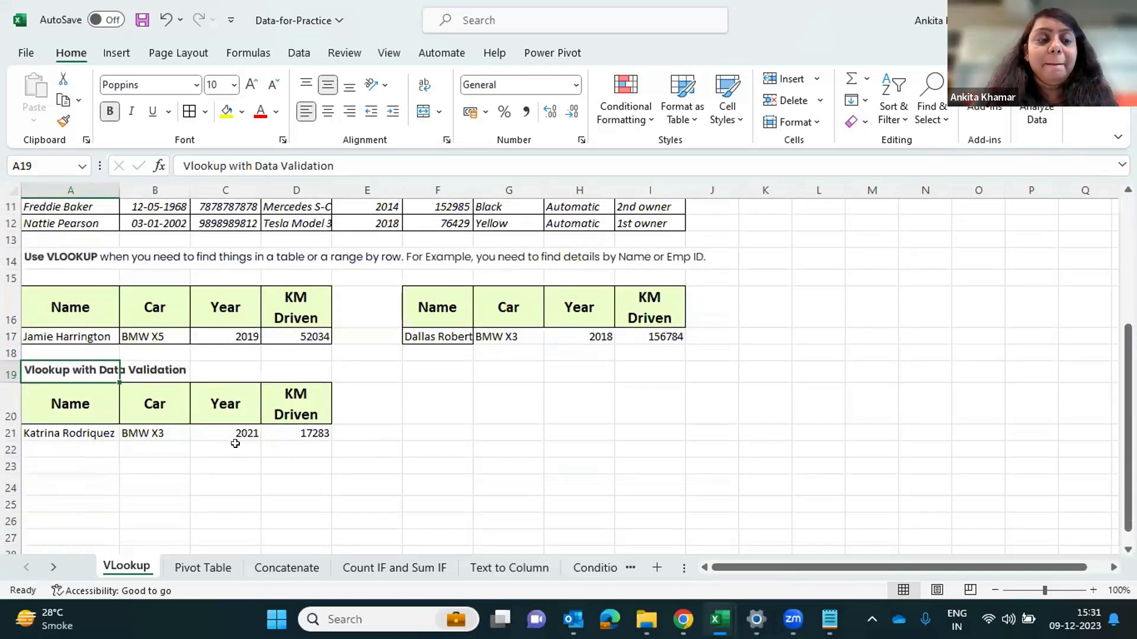
# Choose the row 9 customer from the A21 validation list and check the lookup formulas in B21:D21
pyautogui.click(84, 437)
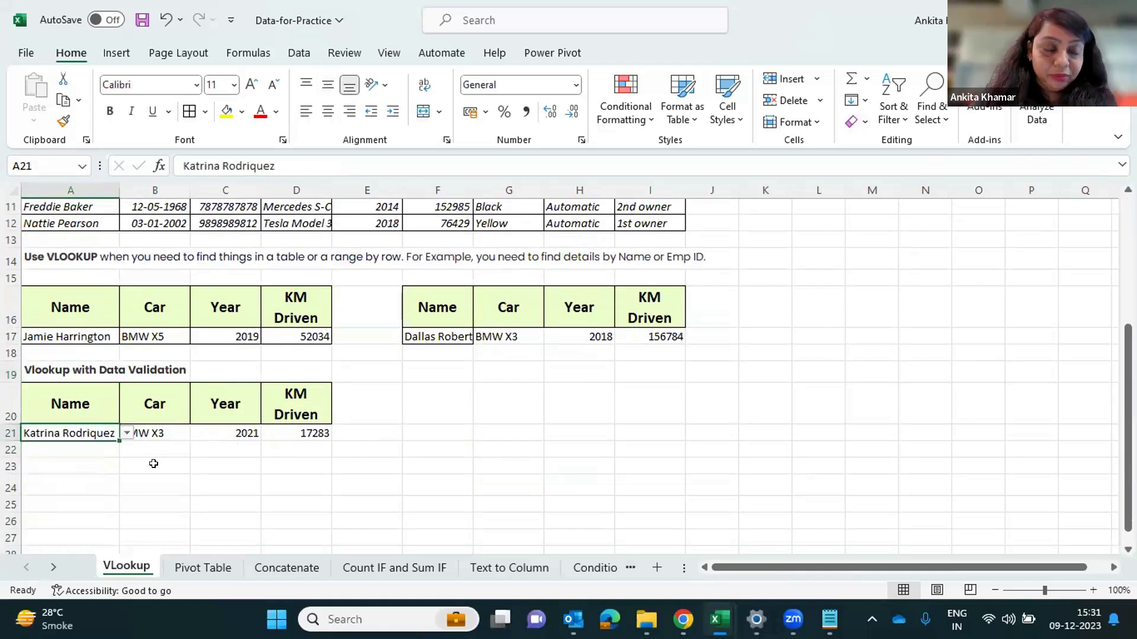
pyautogui.click(126, 437)
pyautogui.scroll(-1, 89, 421)
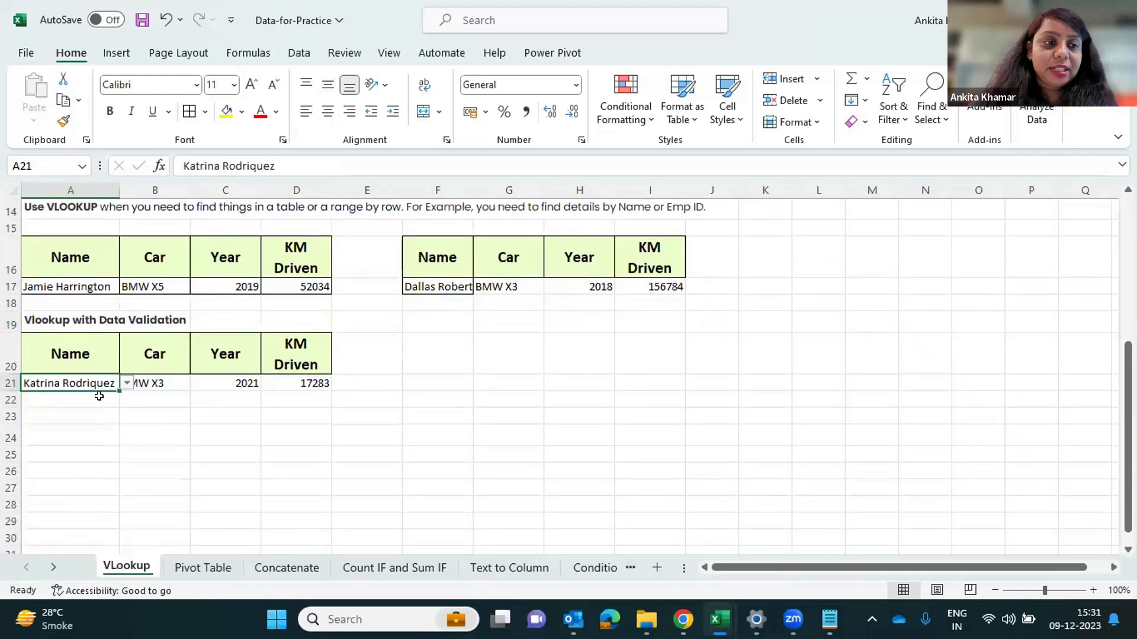
pyautogui.click(127, 383)
pyautogui.click(64, 498)
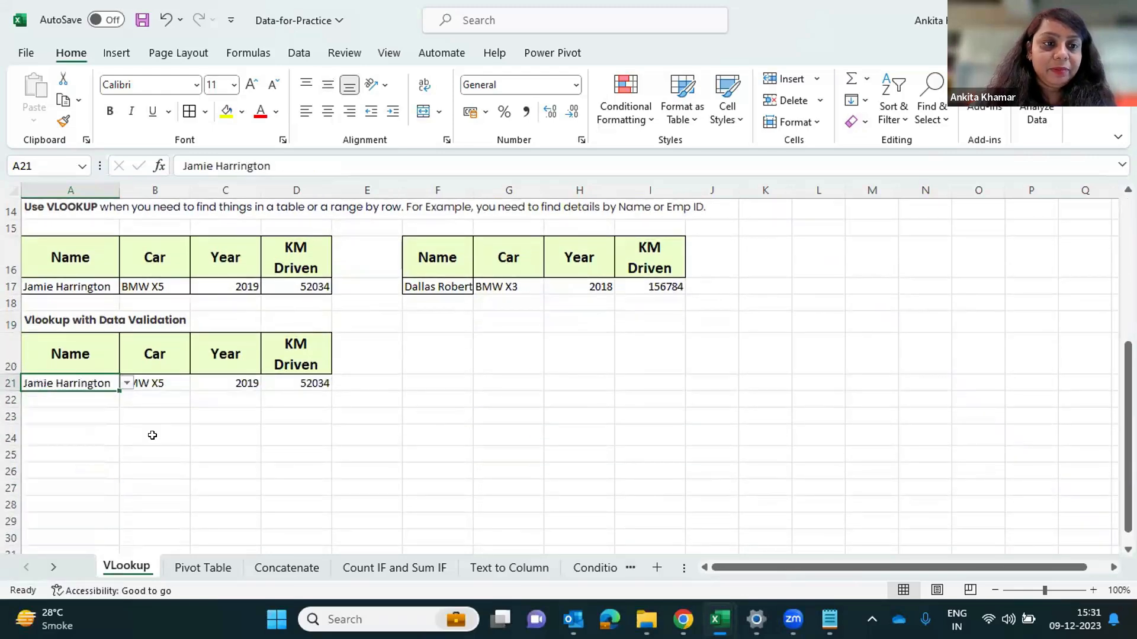
pyautogui.click(157, 383)
pyautogui.click(199, 386)
pyautogui.click(299, 383)
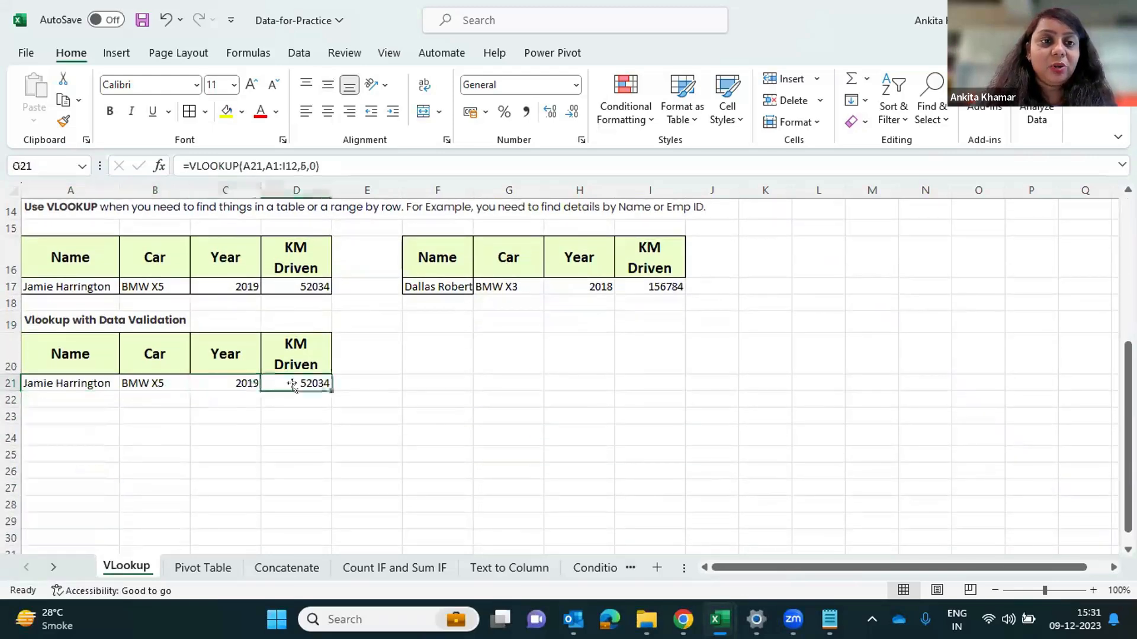
# Choose the row 6 customer from the A21 validation list and review the car, year and kilometre formulas beside it
pyautogui.click(87, 381)
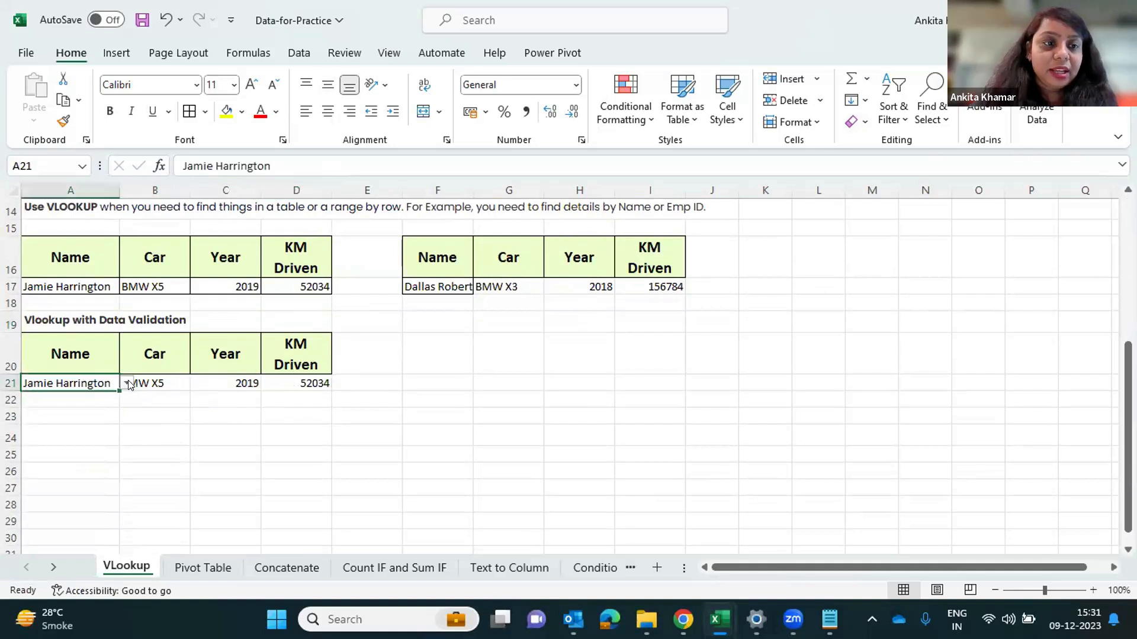
pyautogui.click(127, 383)
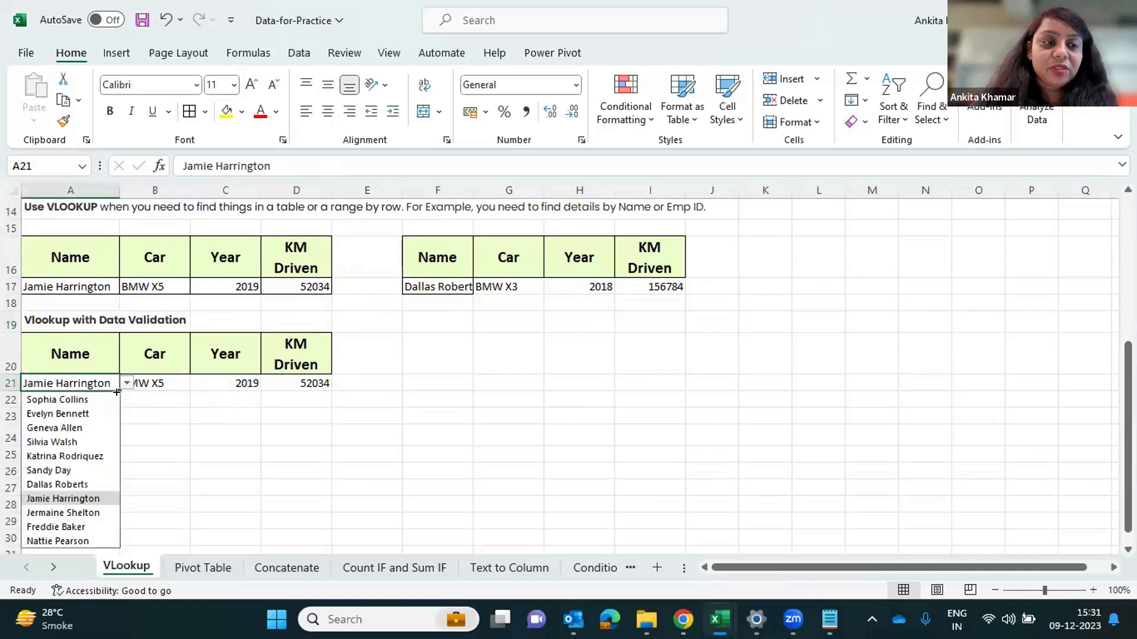
pyautogui.click(83, 456)
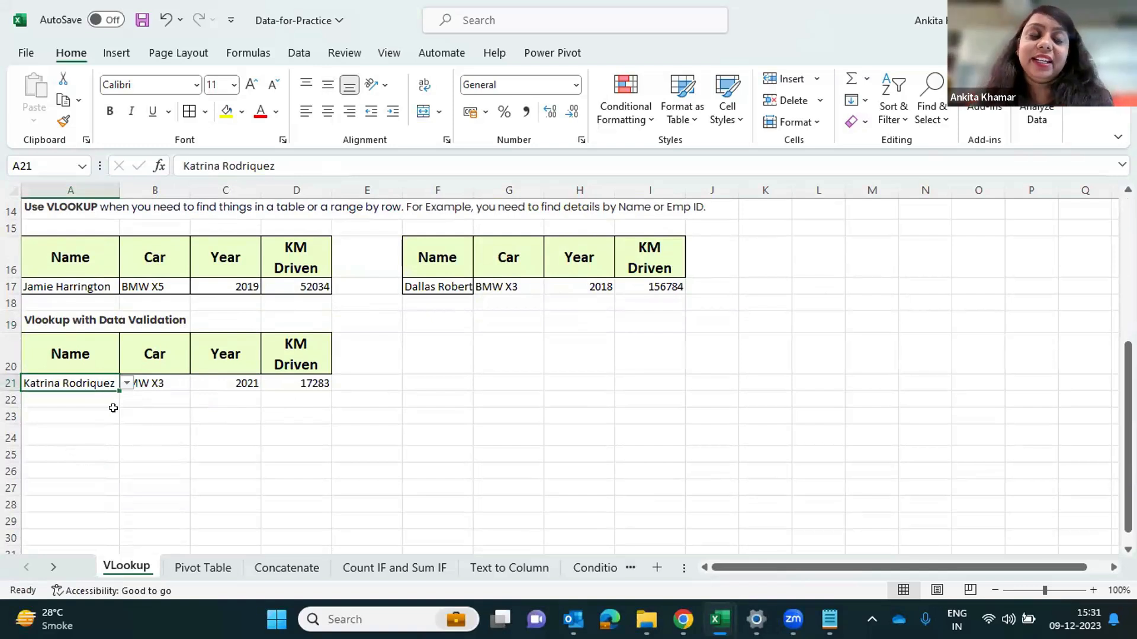
pyautogui.click(154, 384)
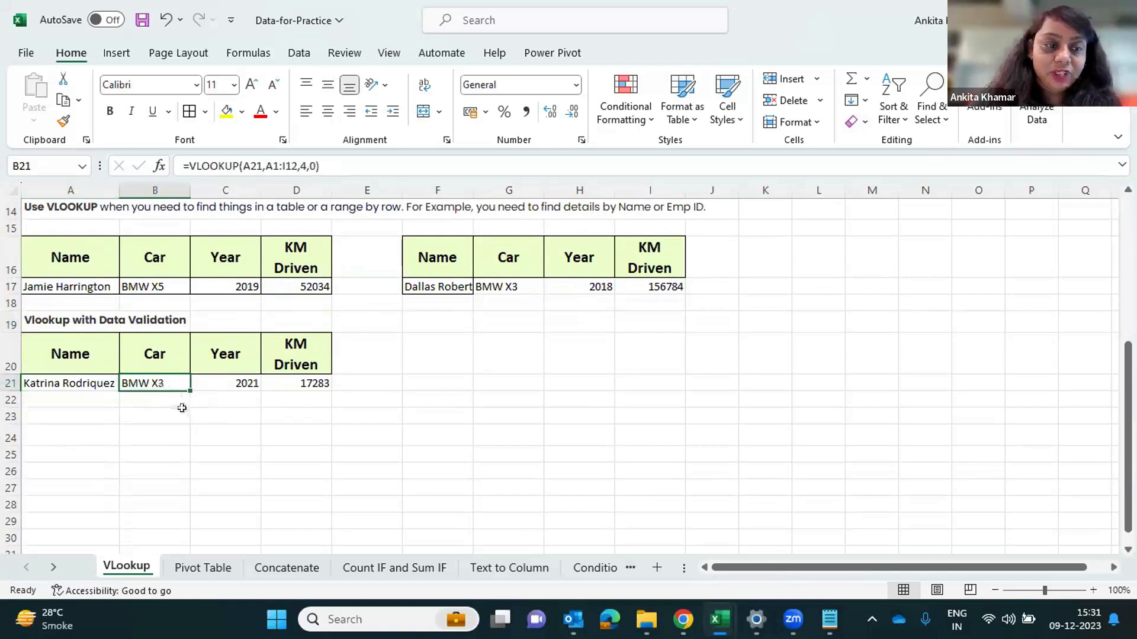
pyautogui.click(225, 379)
pyautogui.click(320, 382)
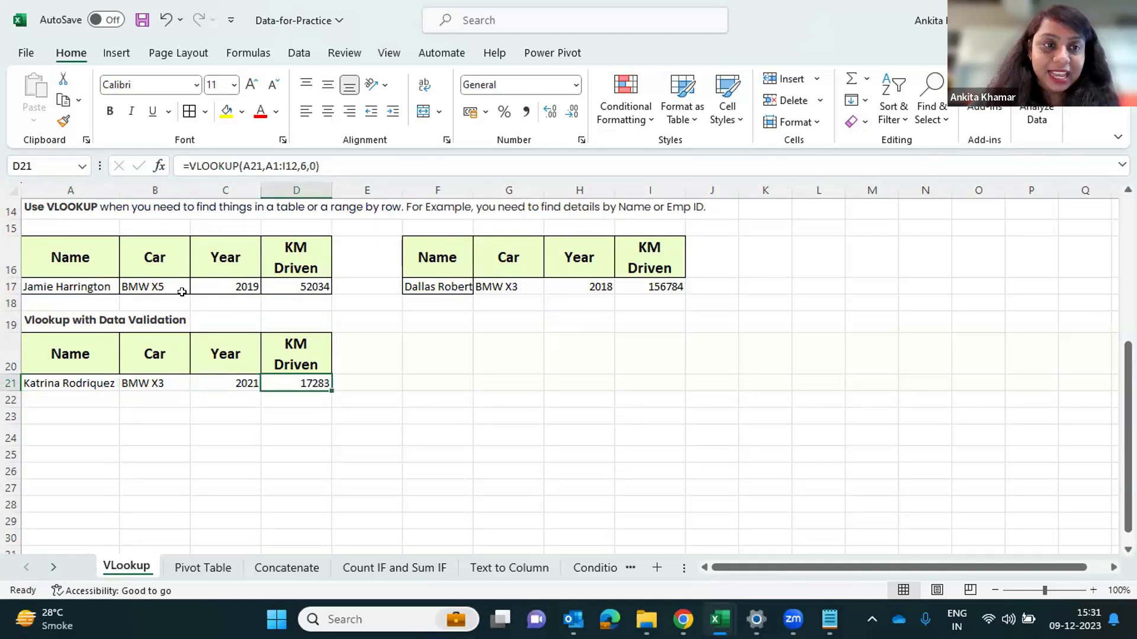
pyautogui.click(84, 384)
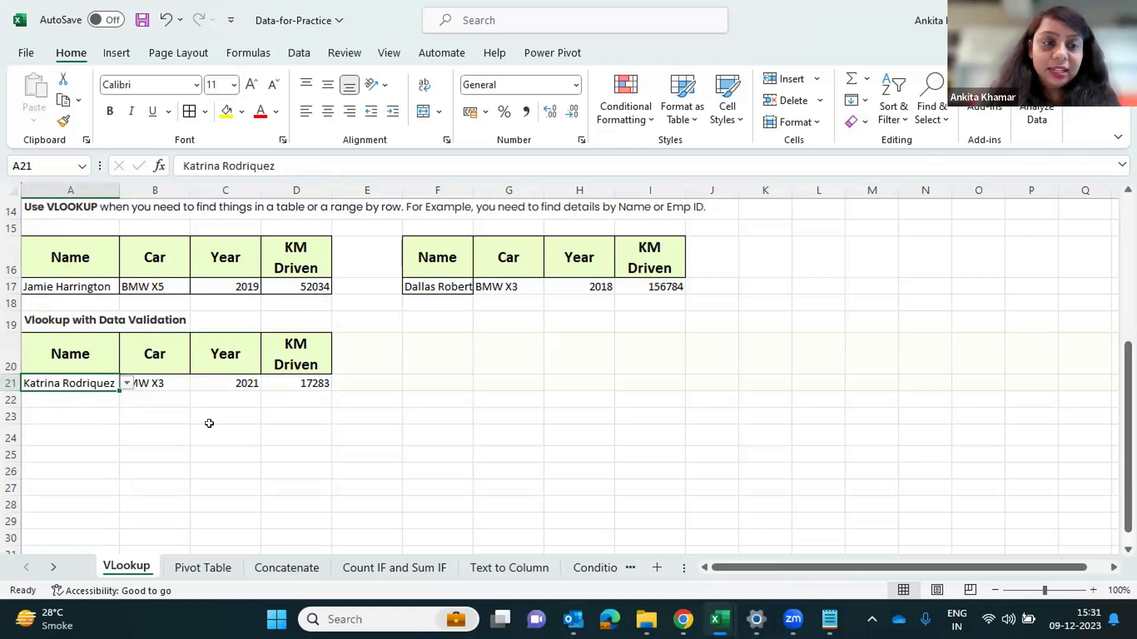
# Add List data validation to cell A23 with the customer names in A2:A12 as its source
pyautogui.click(85, 409)
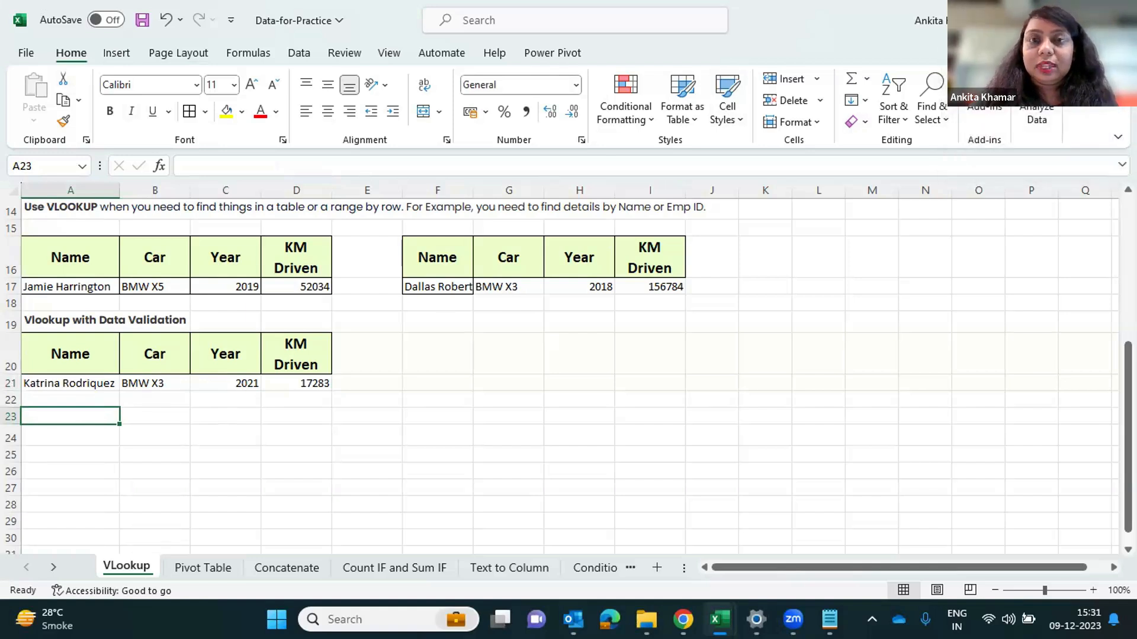
pyautogui.click(299, 53)
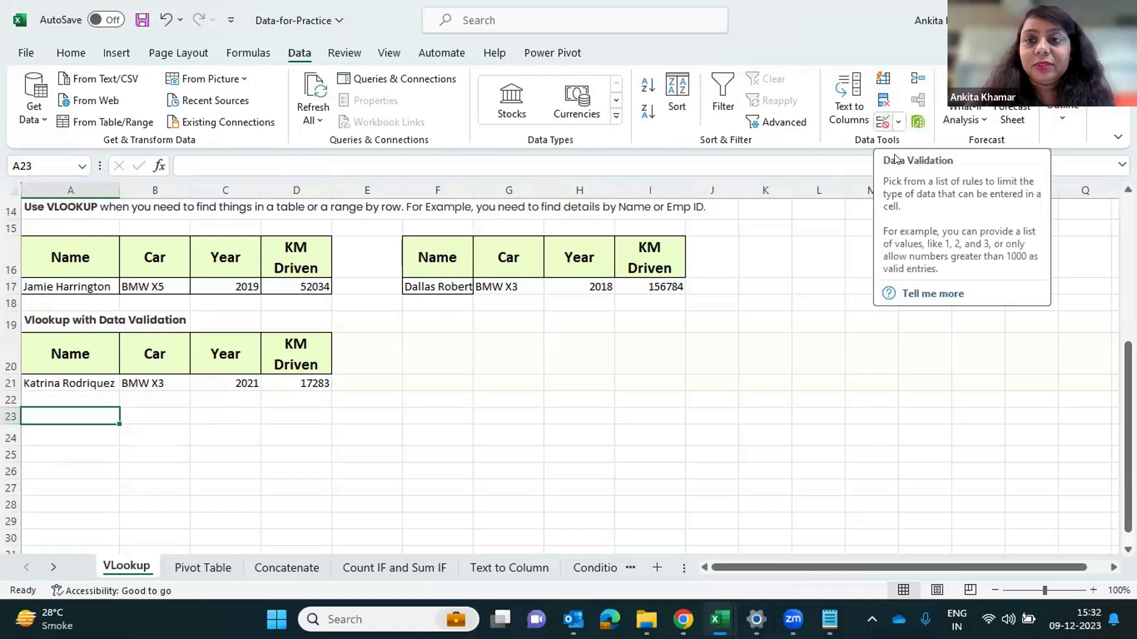
pyautogui.click(883, 122)
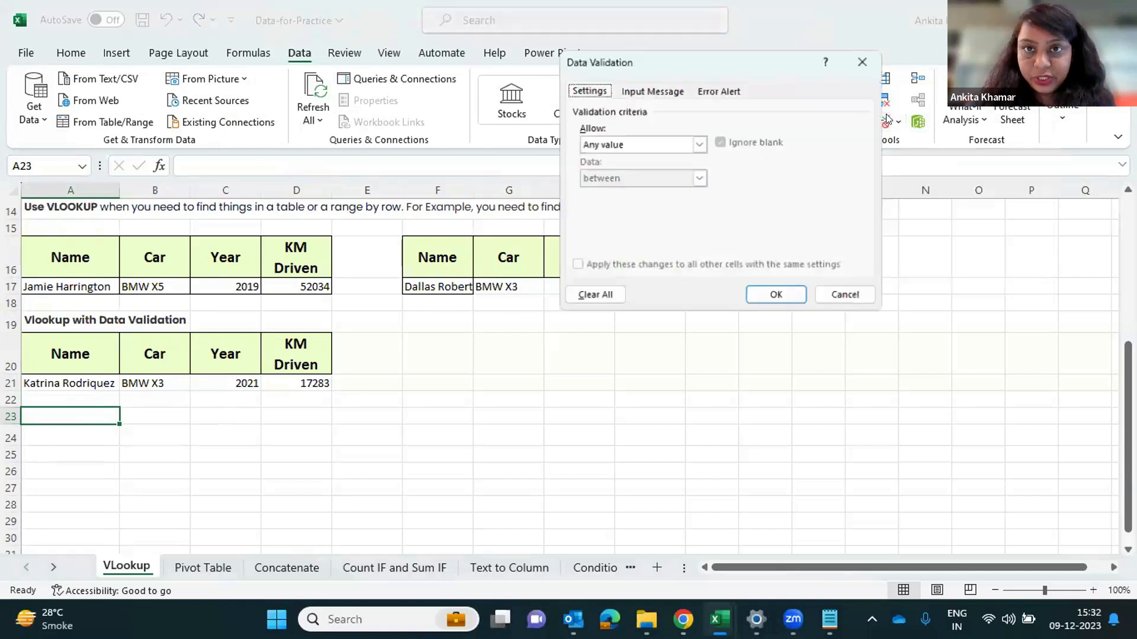
pyautogui.click(697, 145)
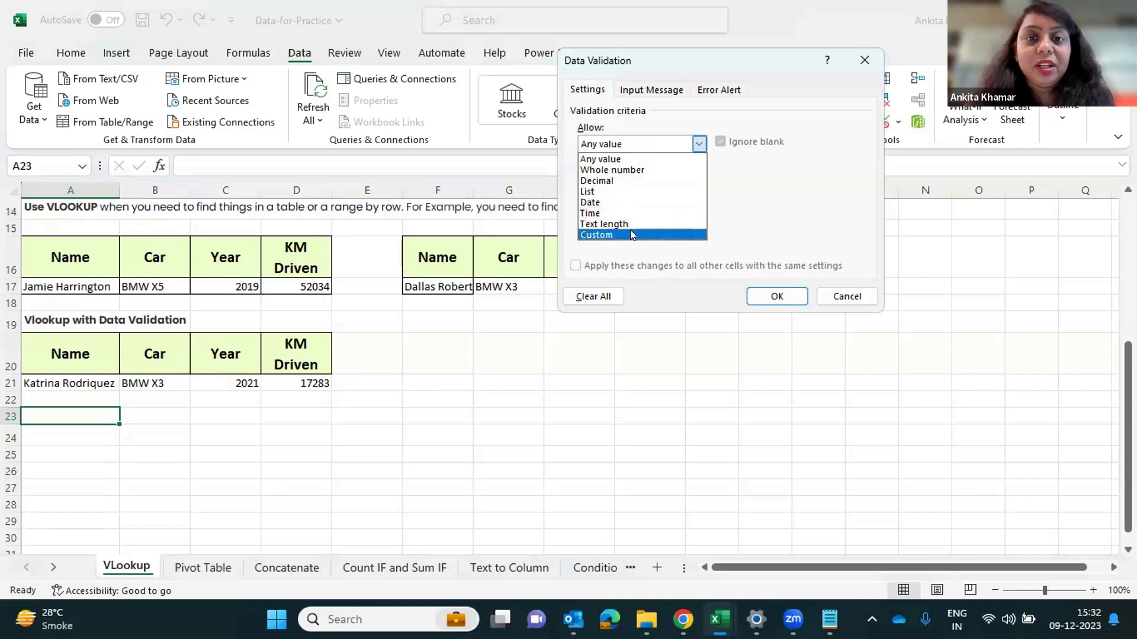
pyautogui.click(605, 191)
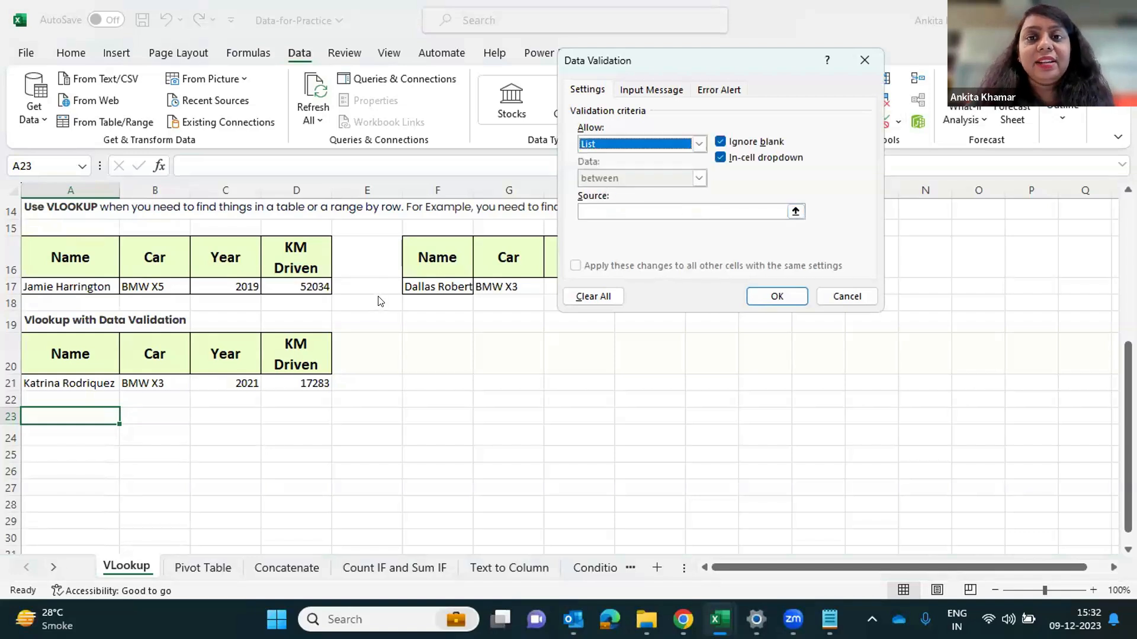
pyautogui.click(795, 212)
pyautogui.scroll(5, 87, 236)
pyautogui.moveTo(79, 255); pyautogui.dragTo(86, 424)
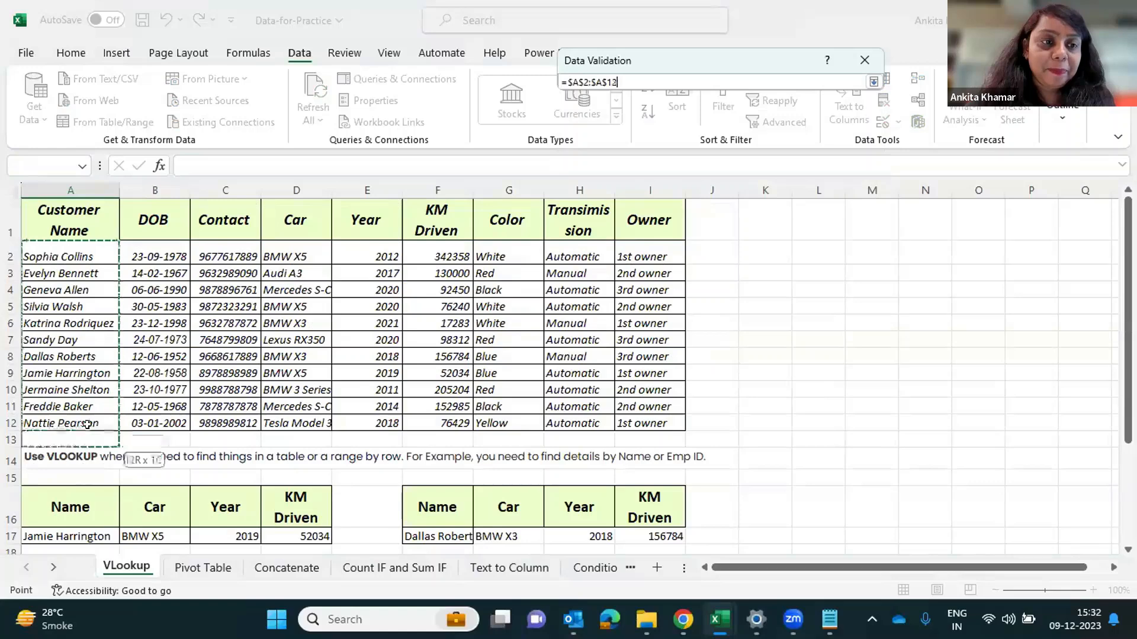
pyautogui.click(873, 82)
pyautogui.click(784, 288)
# Try the new validation list in A23 with the row 4 customer, and settle on the customer from row 7
pyautogui.scroll(-2, 444, 462)
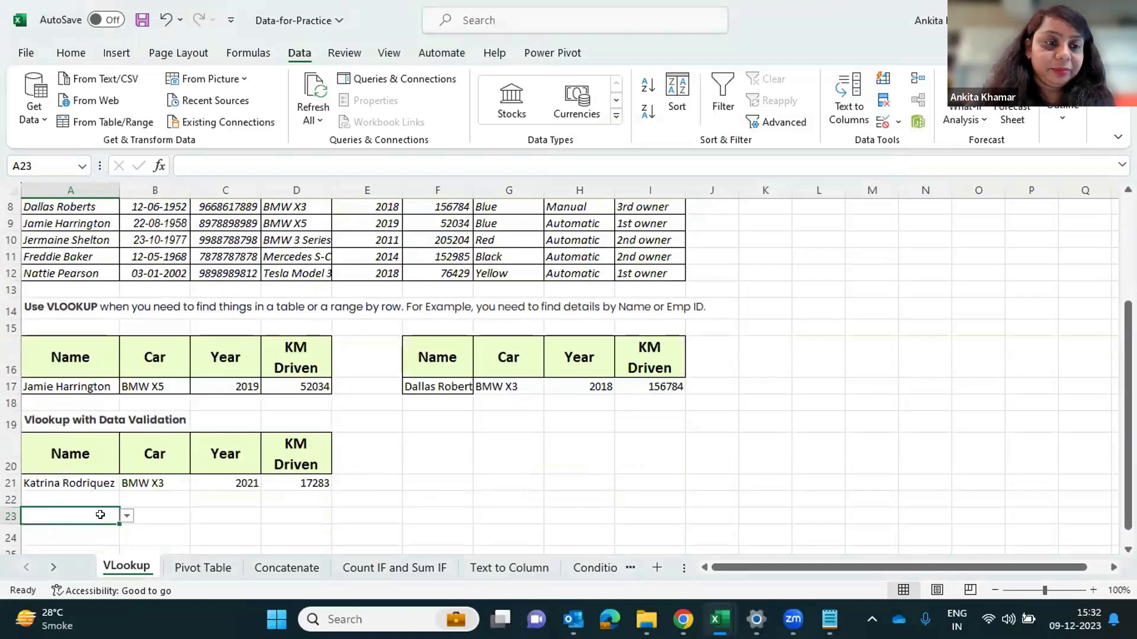
pyautogui.scroll(-2, 144, 431)
pyautogui.click(127, 416)
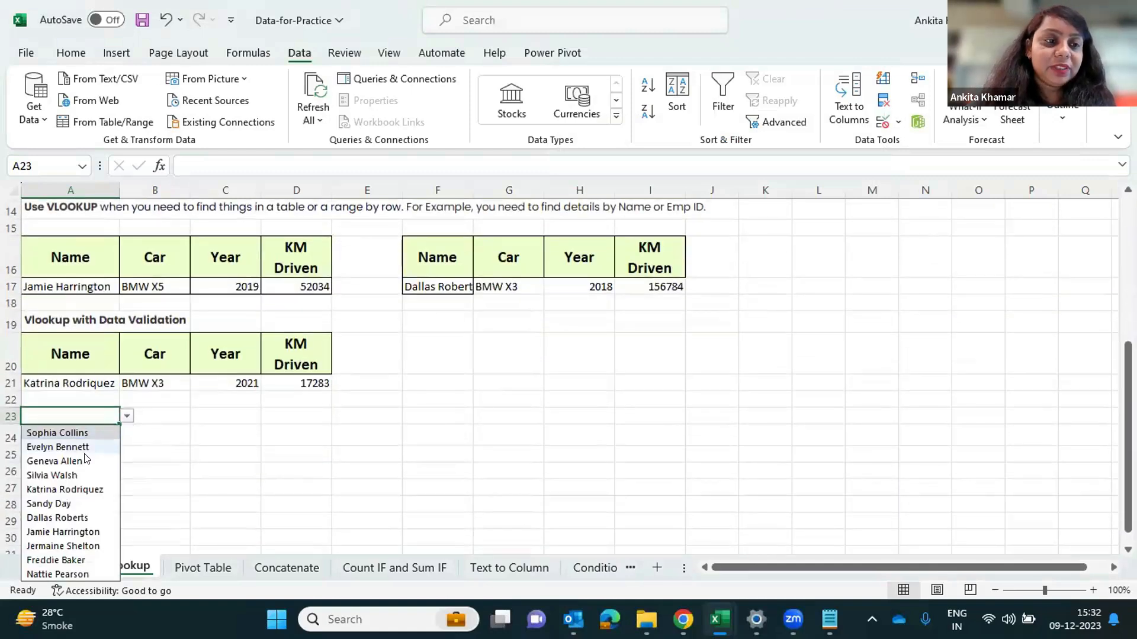
pyautogui.click(81, 462)
pyautogui.click(127, 416)
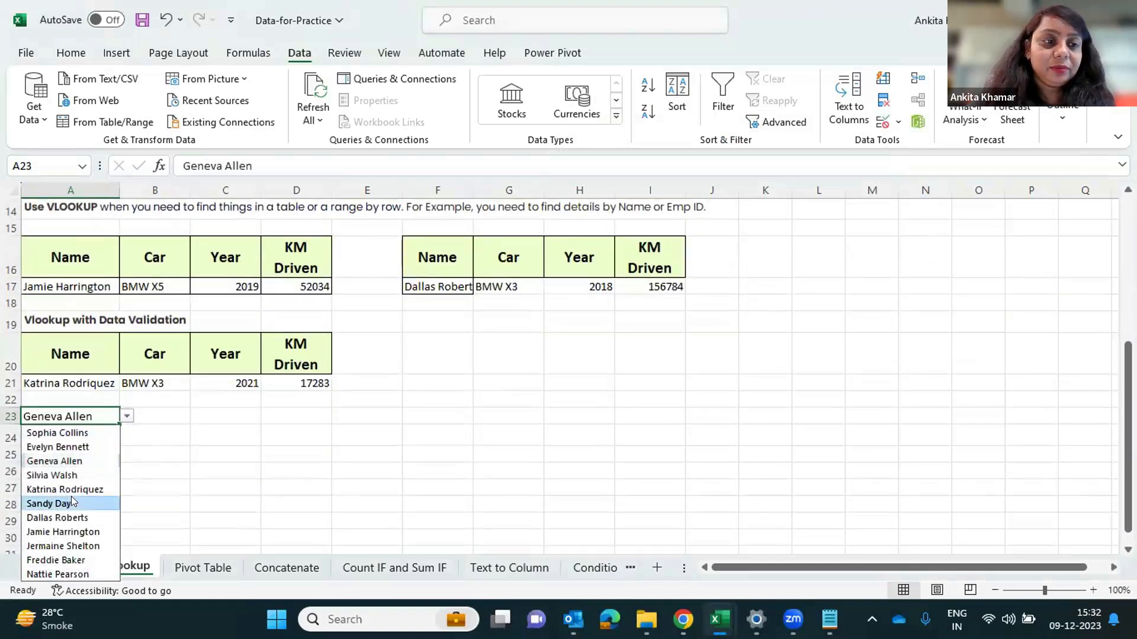
pyautogui.click(48, 504)
# Copy the VLOOKUP formulas from B21:D21 into B23:D23 for the customer selected in A23
pyautogui.moveTo(130, 383); pyautogui.dragTo(304, 382)
pyautogui.hotkey('ctrl', 'c')
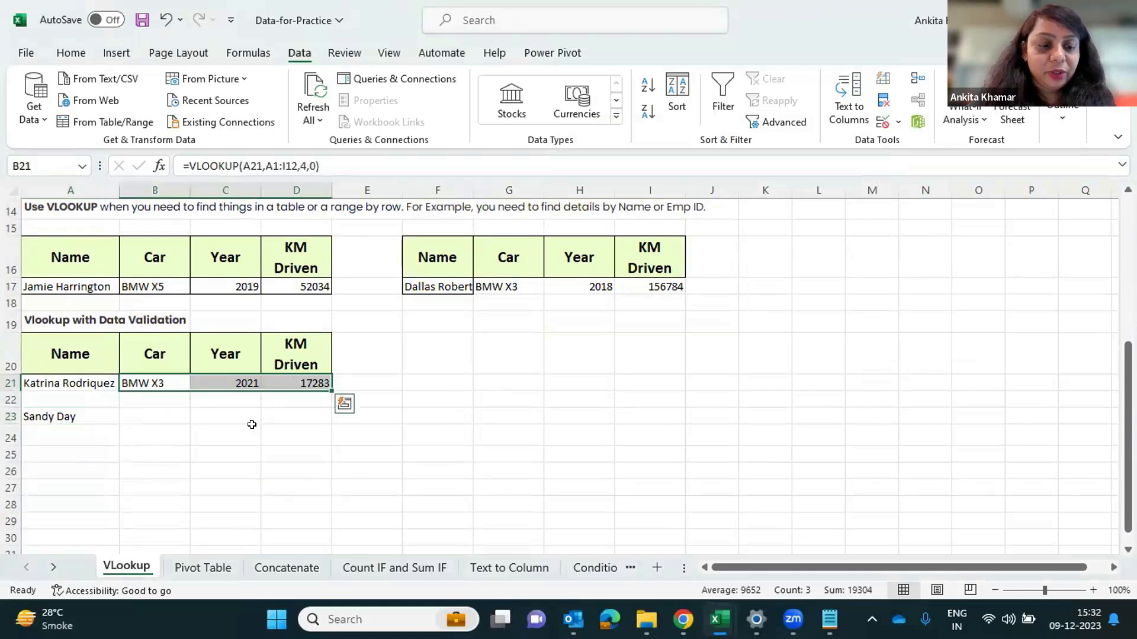
pyautogui.click(154, 418)
pyautogui.hotkey('ctrl', 'v')
pyautogui.click(76, 414)
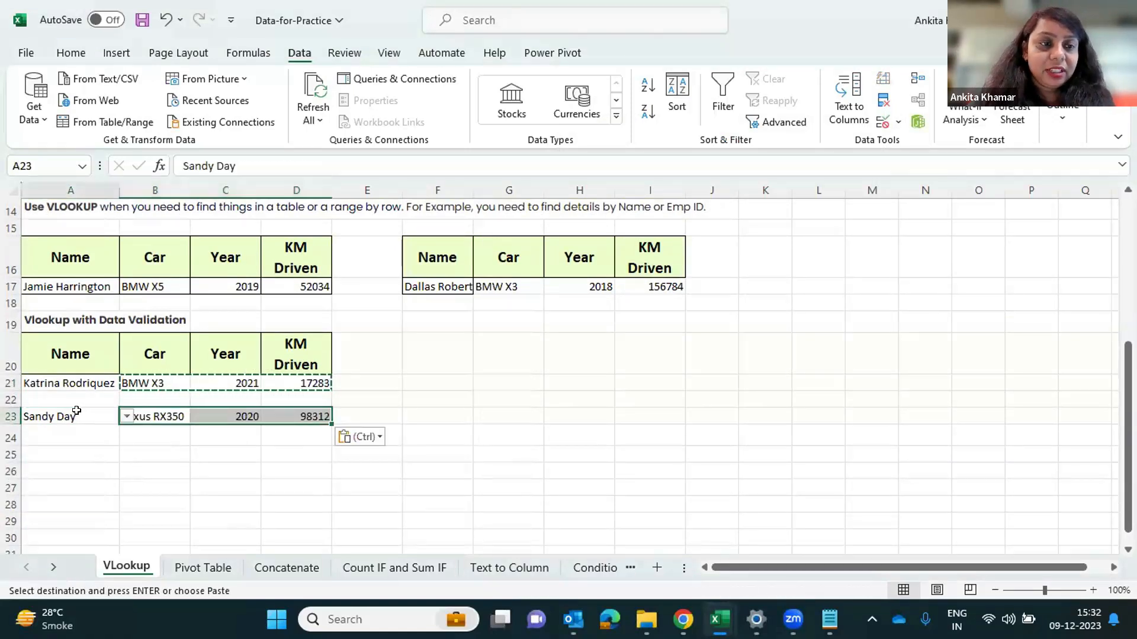
# Try the A23 validation list with the row 4 and row 9 customers, checking the car, year and kilometre results beside it
pyautogui.click(127, 417)
pyautogui.click(81, 462)
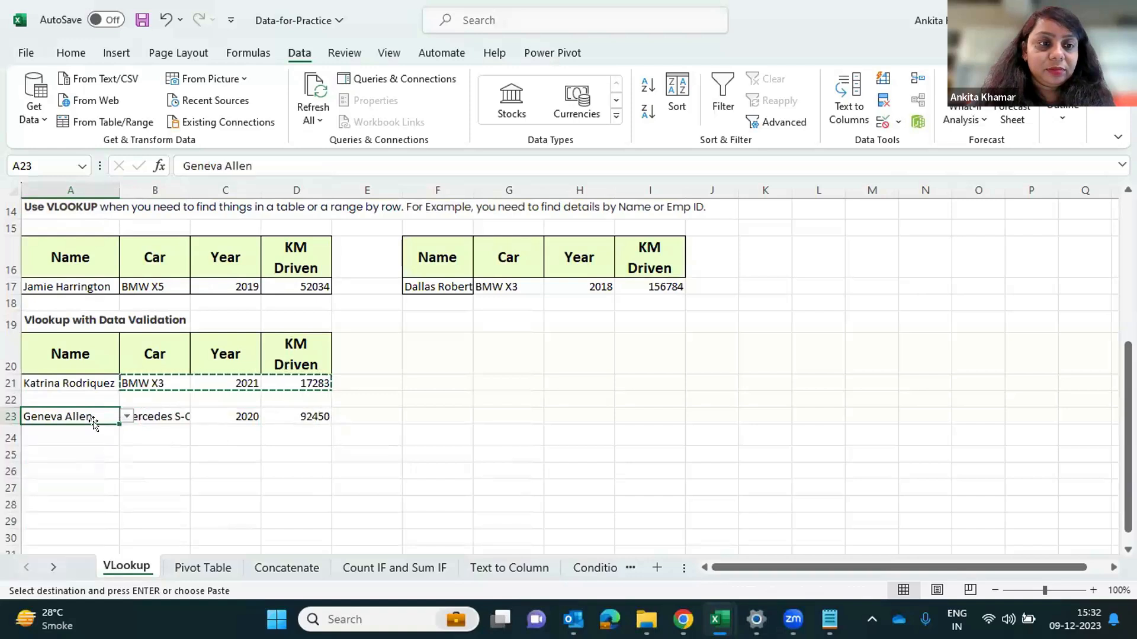
pyautogui.click(126, 416)
pyautogui.click(62, 532)
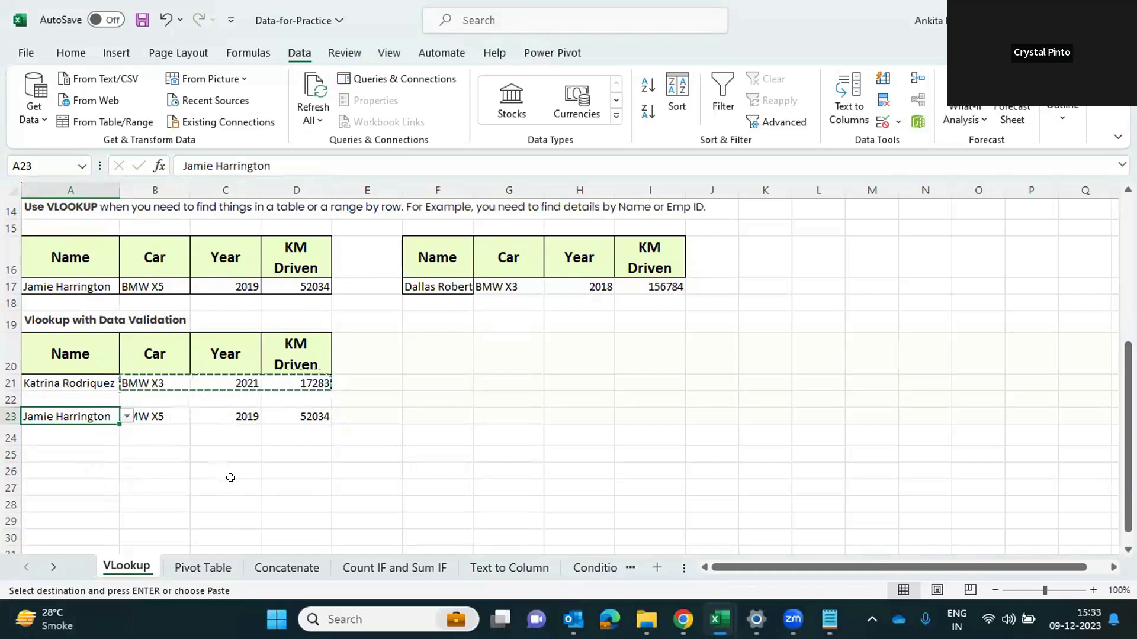
pyautogui.click(165, 413)
pyautogui.click(210, 429)
pyautogui.moveTo(247, 423); pyautogui.dragTo(323, 417)
pyautogui.click(71, 417)
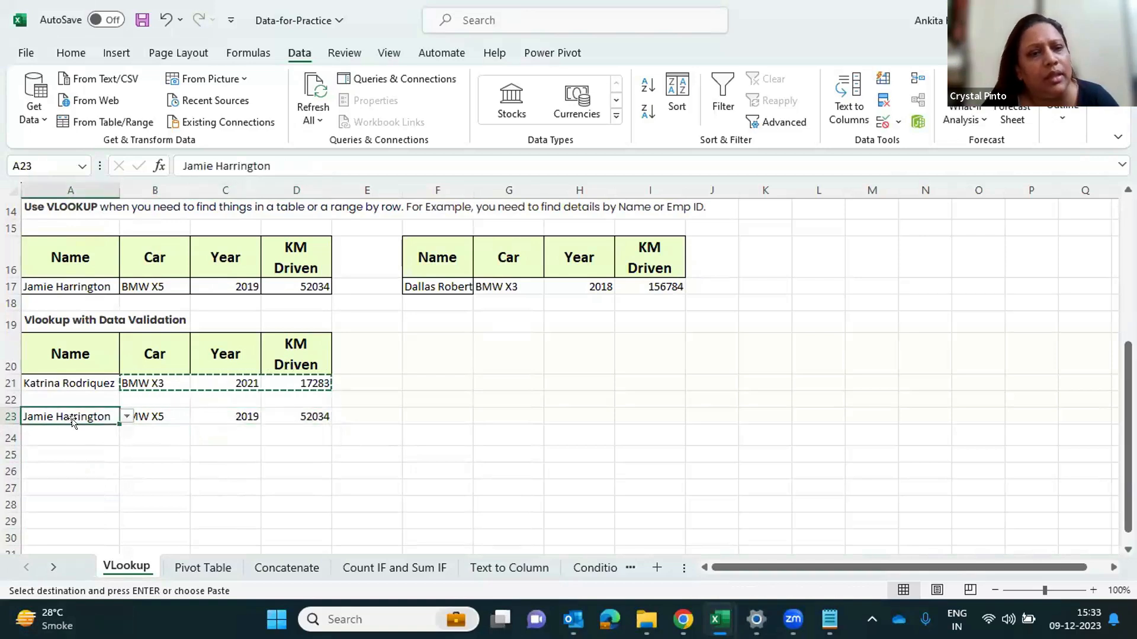
# Choose the row 4 customer from the A21 validation list and clear the pending copy selection
pyautogui.click(168, 382)
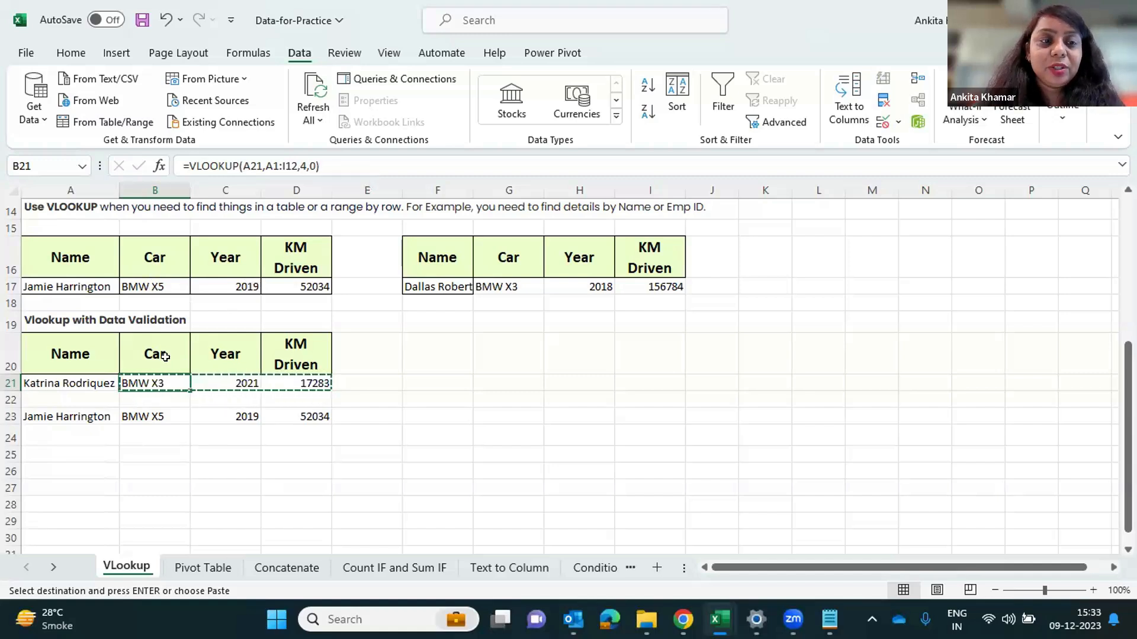
pyautogui.click(96, 383)
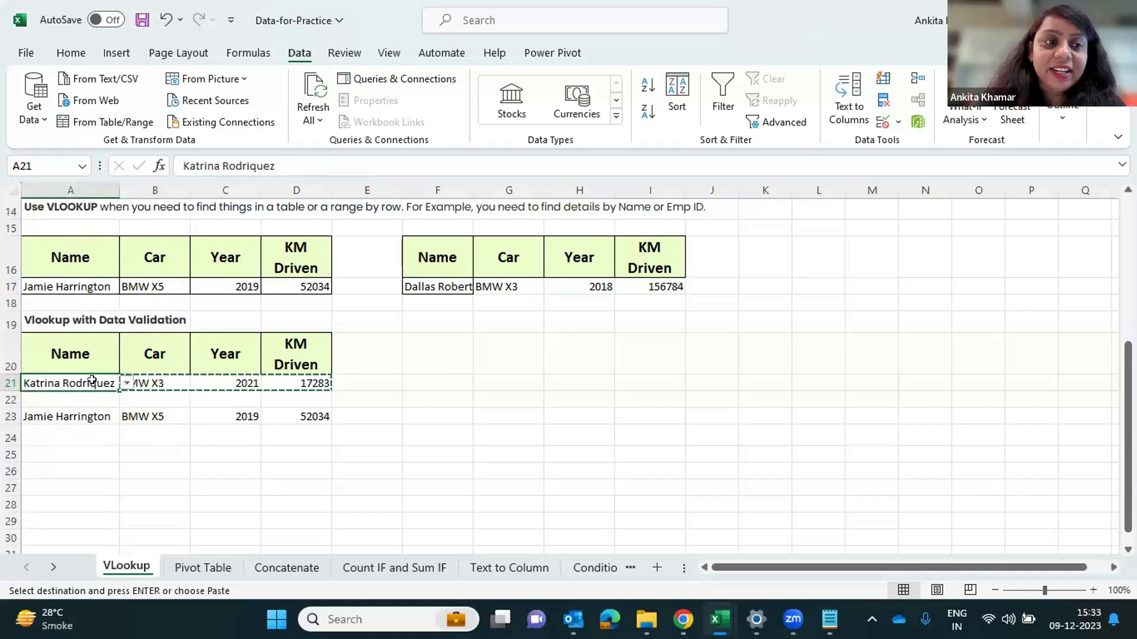
pyautogui.click(127, 384)
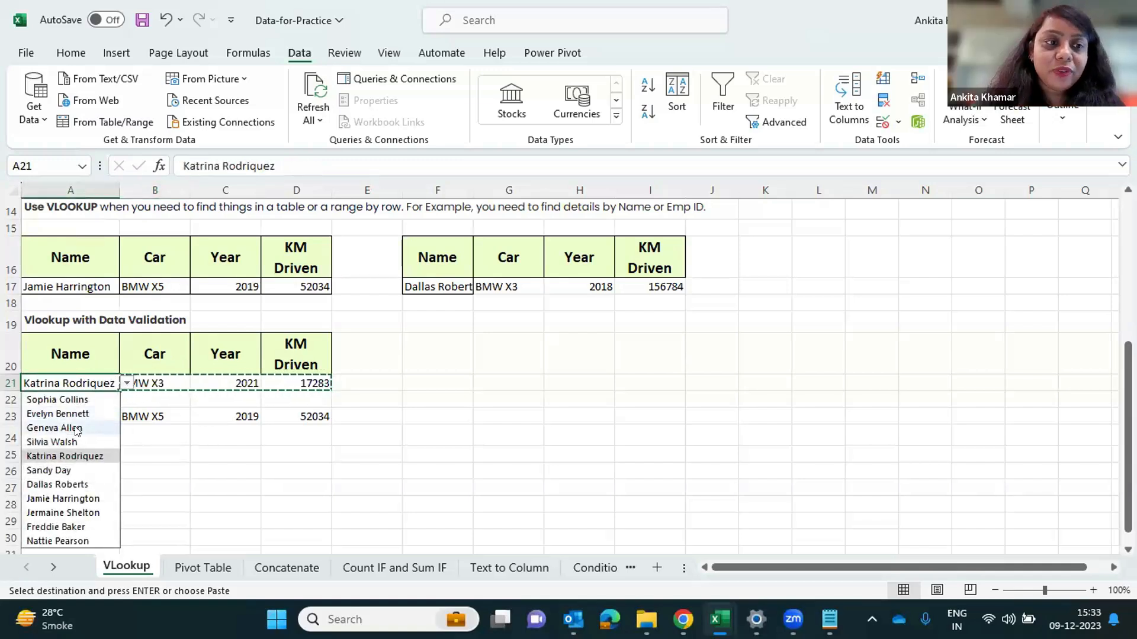
pyautogui.click(76, 428)
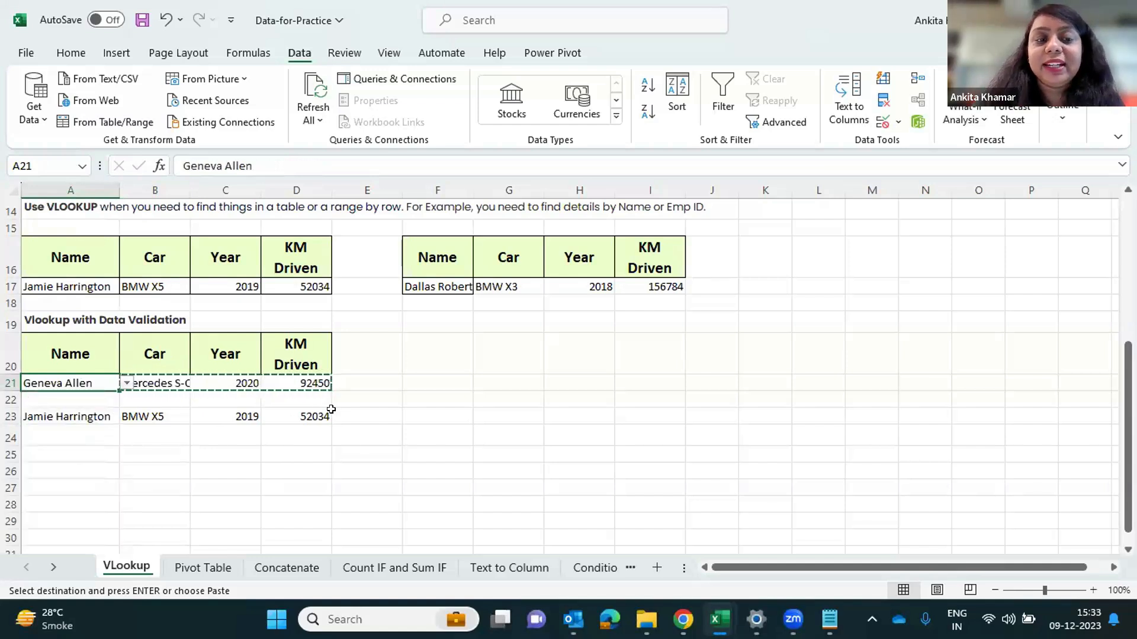
pyautogui.click(184, 385)
pyautogui.press('Escape')
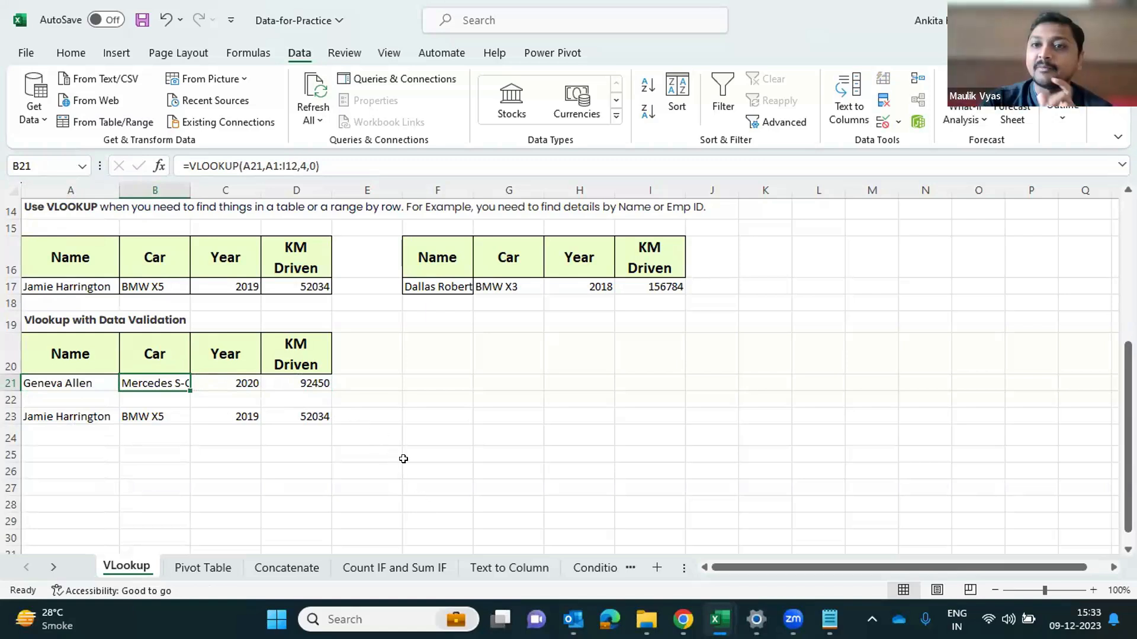
# Choose the row 9 customer from the A21 validation list and review the VLOOKUP formulas in B21, C21 and D21
pyautogui.click(10, 415)
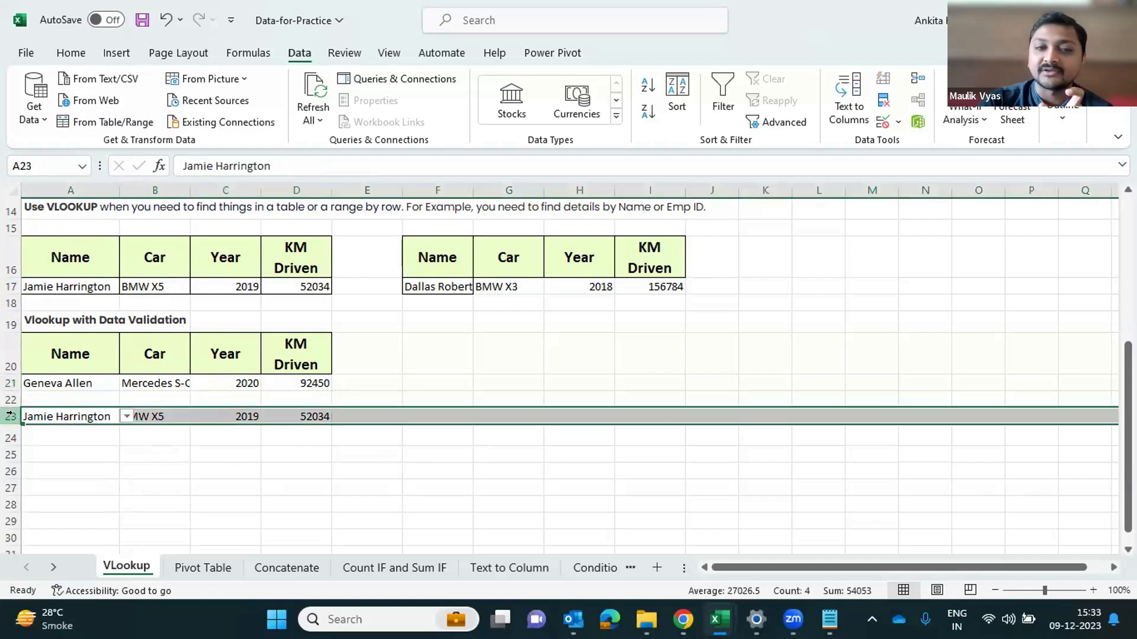
pyautogui.click(378, 447)
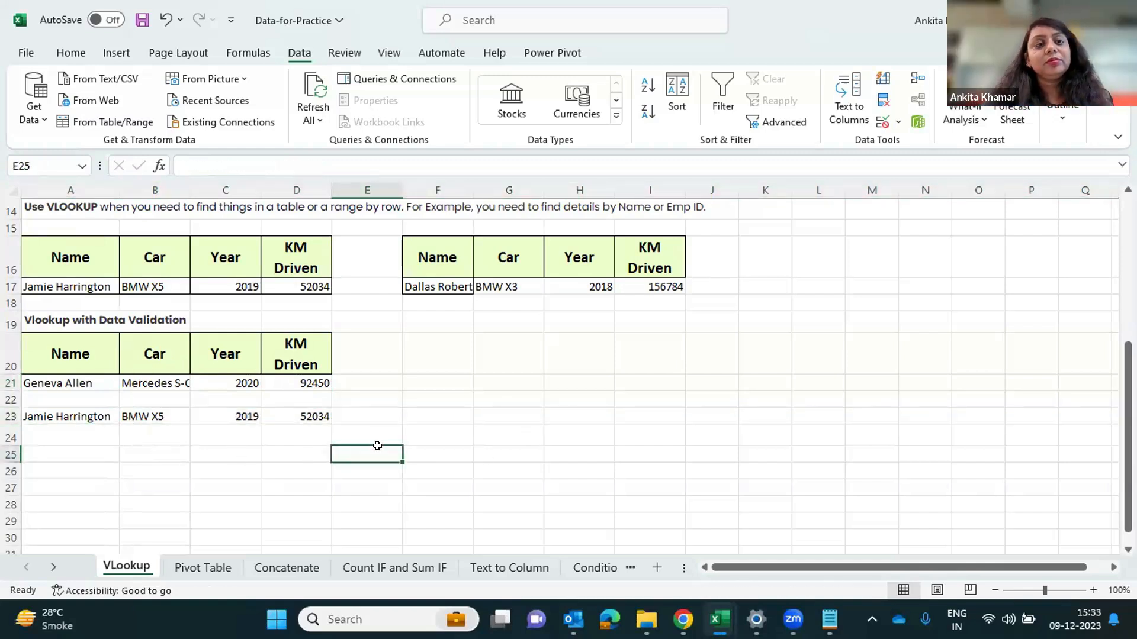
pyautogui.scroll(4, 377, 445)
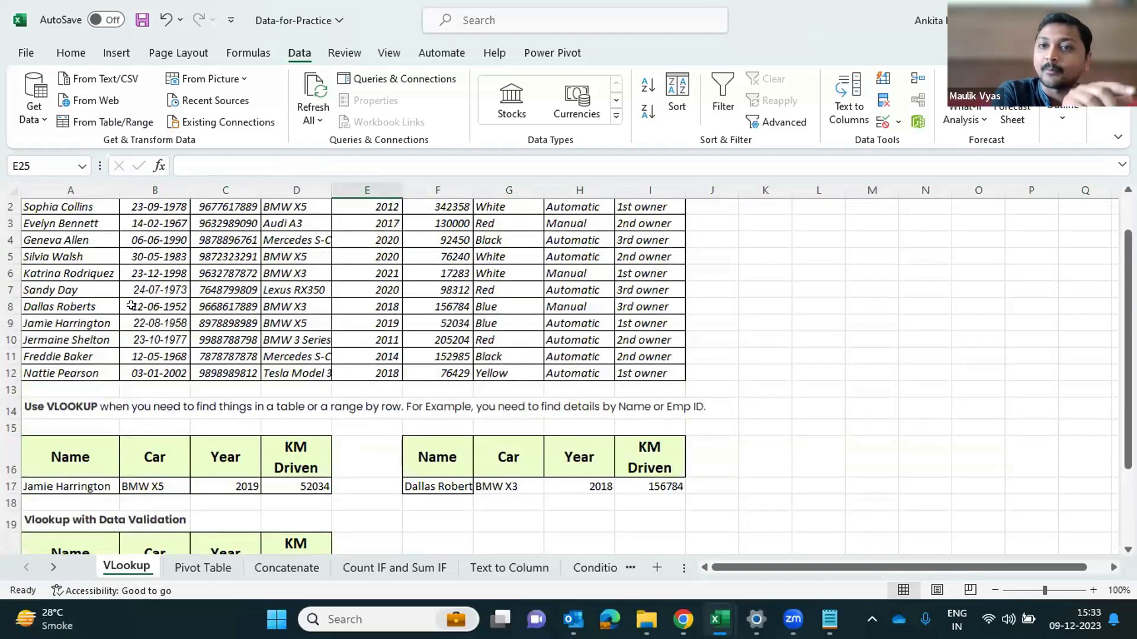
pyautogui.scroll(-1, 114, 343)
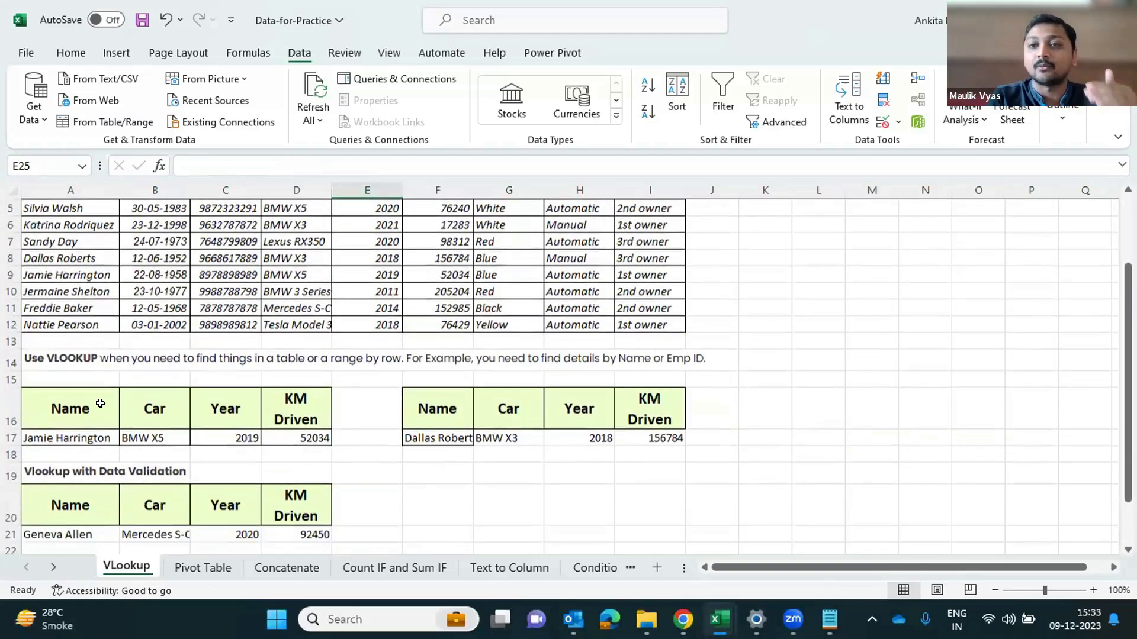
pyautogui.scroll(-1, 114, 504)
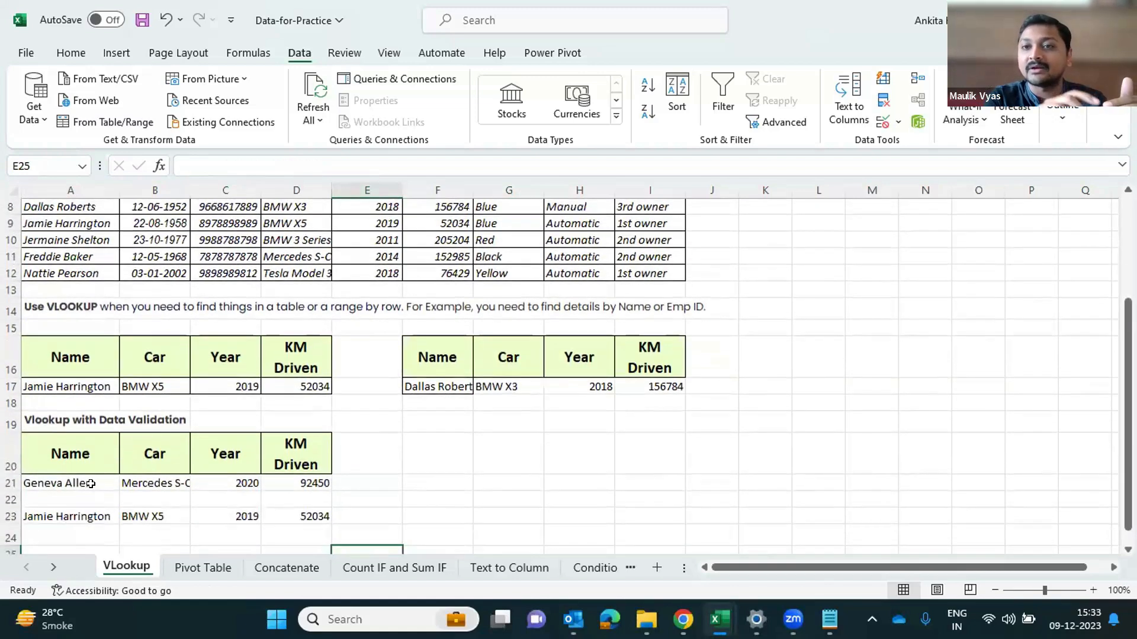
pyautogui.click(112, 482)
pyautogui.click(126, 483)
pyautogui.click(83, 425)
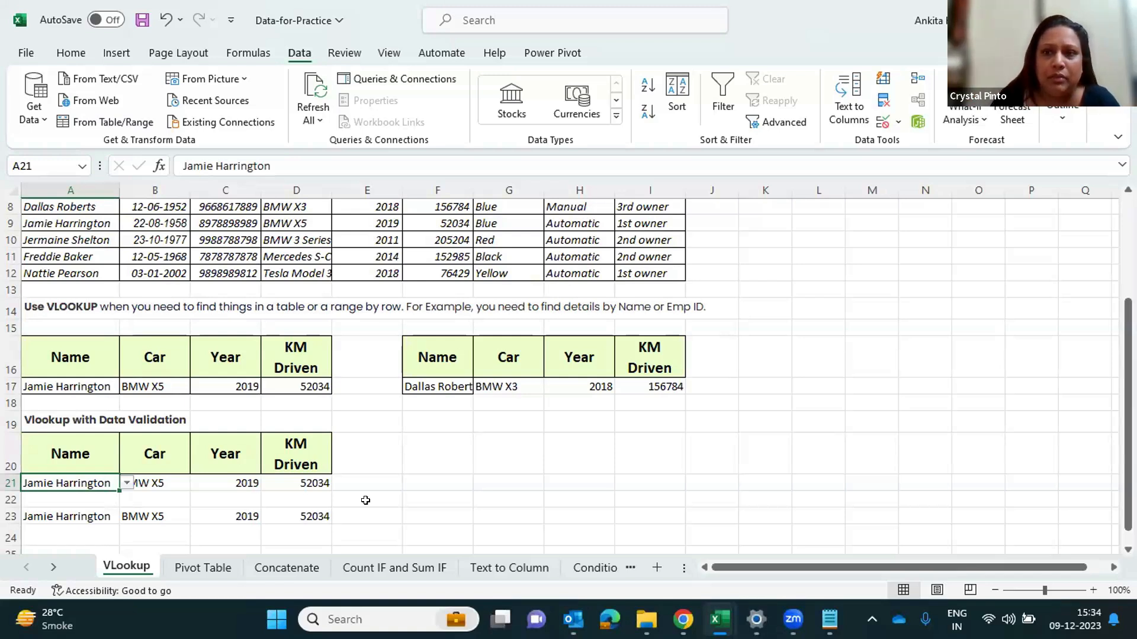
pyautogui.moveTo(154, 484); pyautogui.dragTo(304, 500)
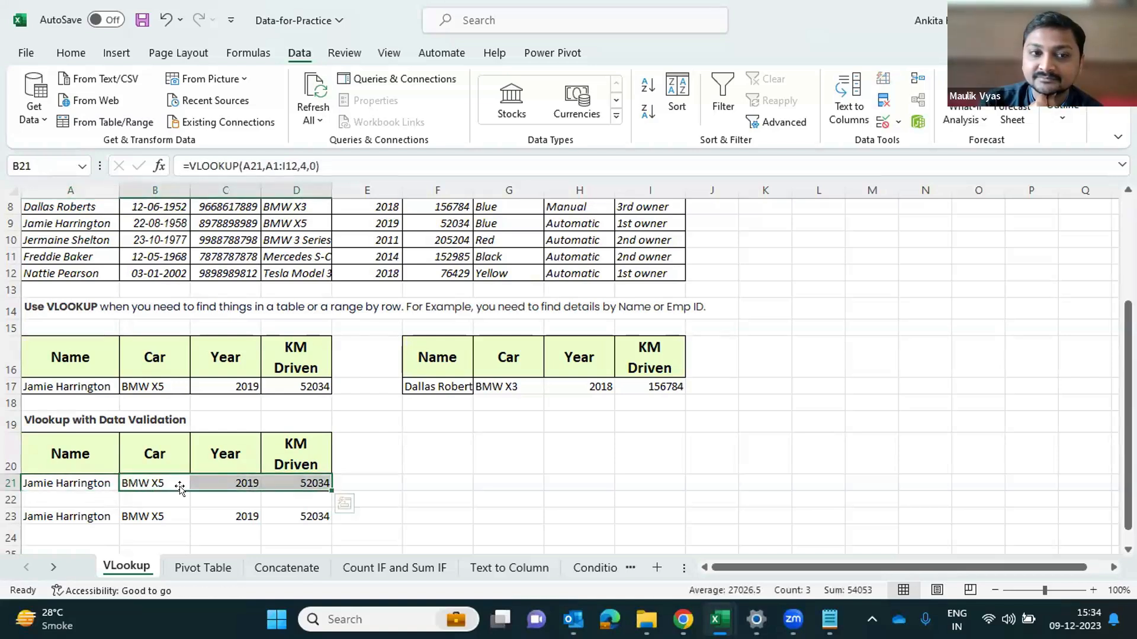
pyautogui.click(180, 487)
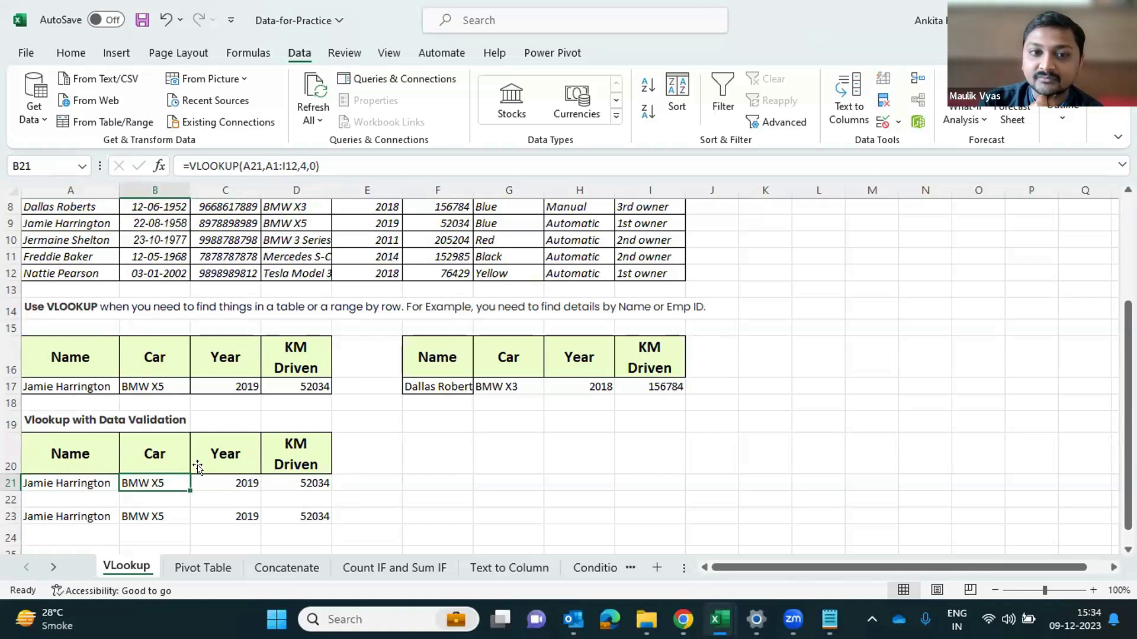
pyautogui.click(237, 484)
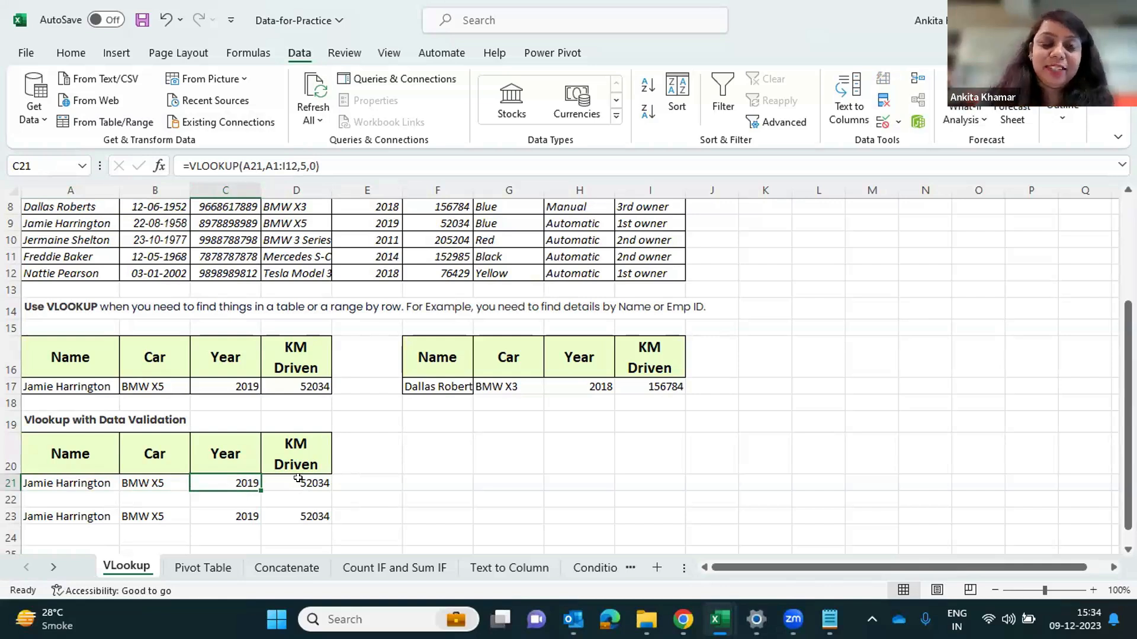
pyautogui.click(322, 480)
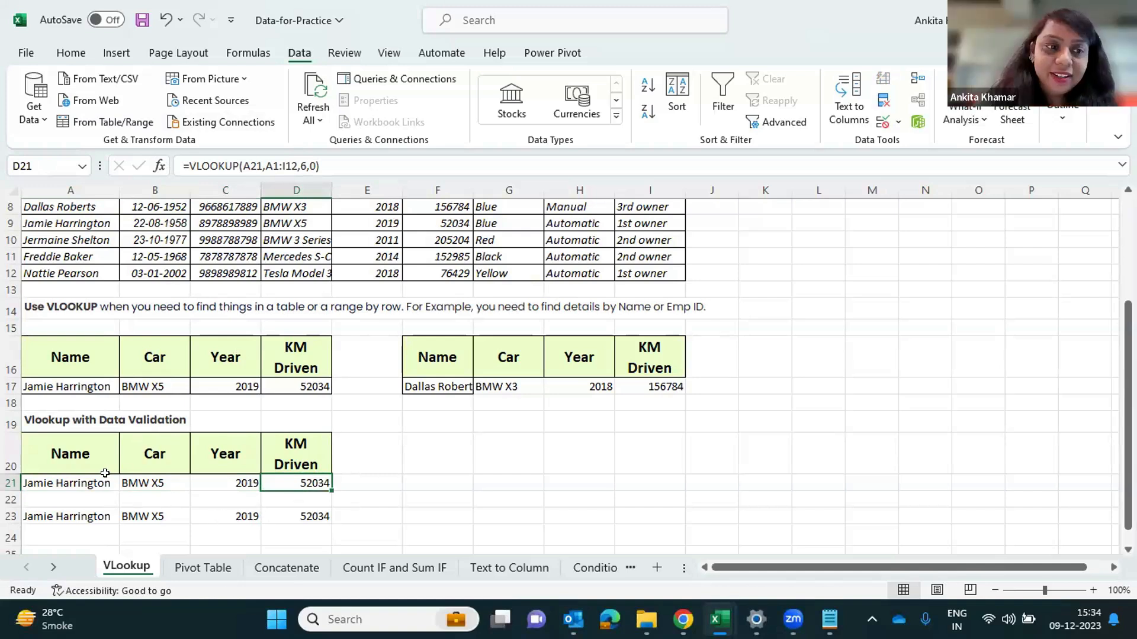
# Switch the customer in A21 to the one from row 12 using the validation list
pyautogui.click(78, 485)
pyautogui.click(127, 483)
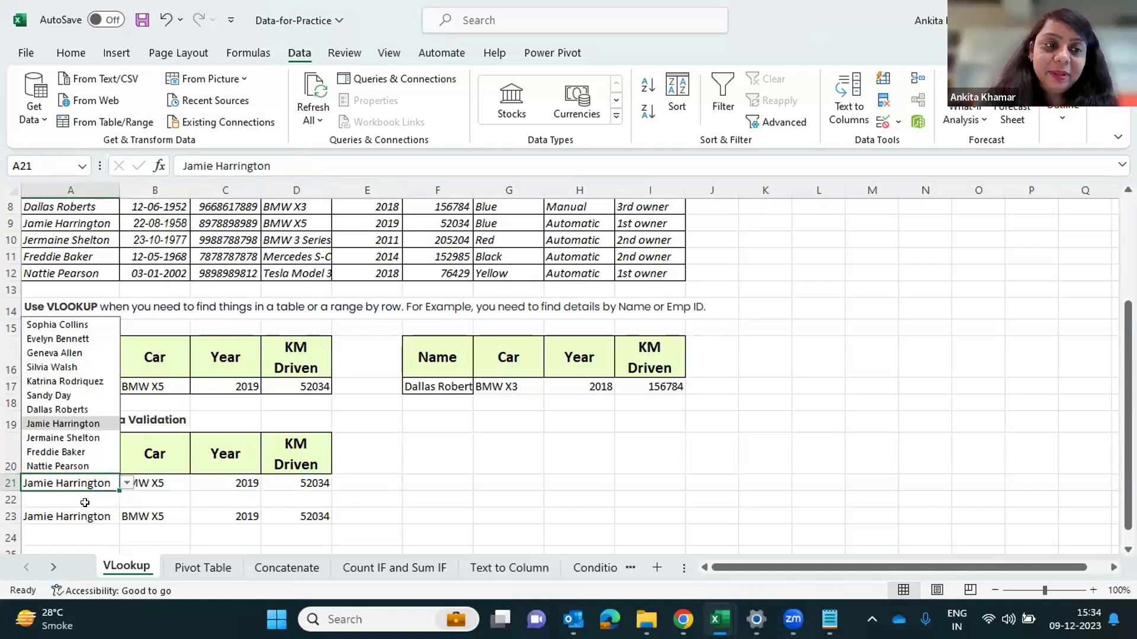
pyautogui.click(71, 467)
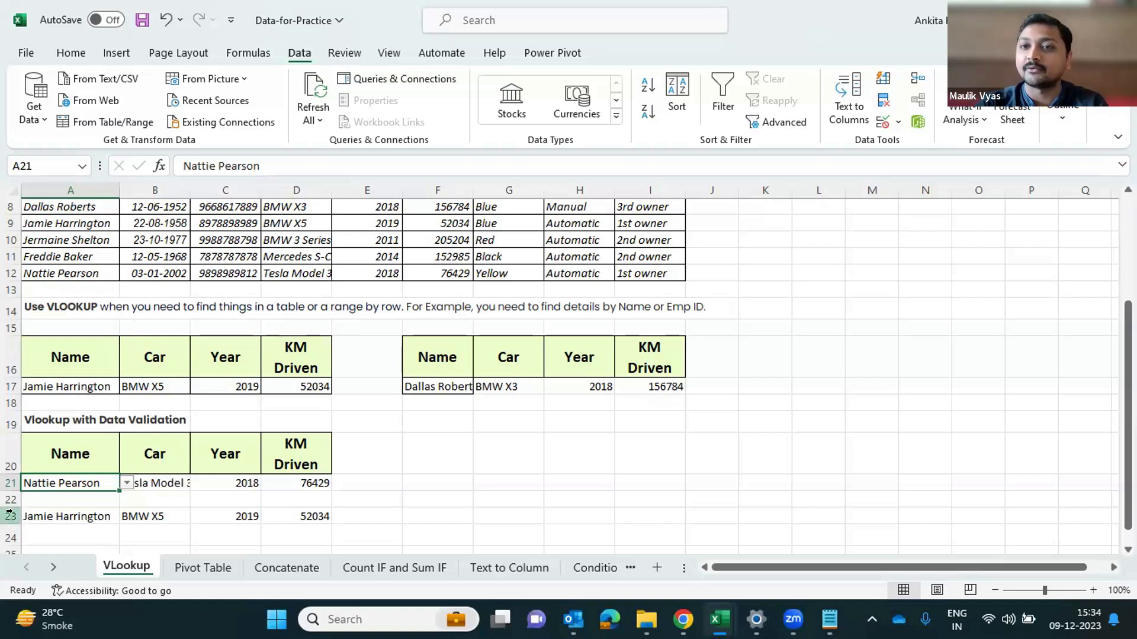
# Delete row 23 and clear the VLOOKUP formulas from B21:D21
pyautogui.click(9, 514)
pyautogui.press('Delete')
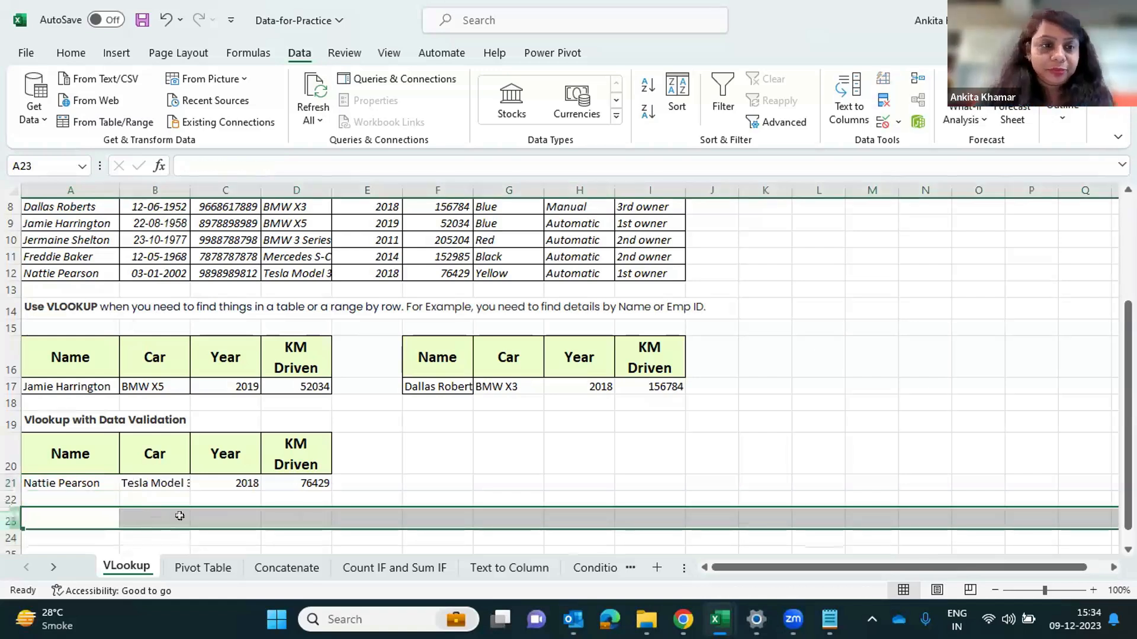
pyautogui.click(156, 484)
pyautogui.keyDown('shift'); pyautogui.click(323, 484); pyautogui.keyUp('shift')
pyautogui.press('Delete')
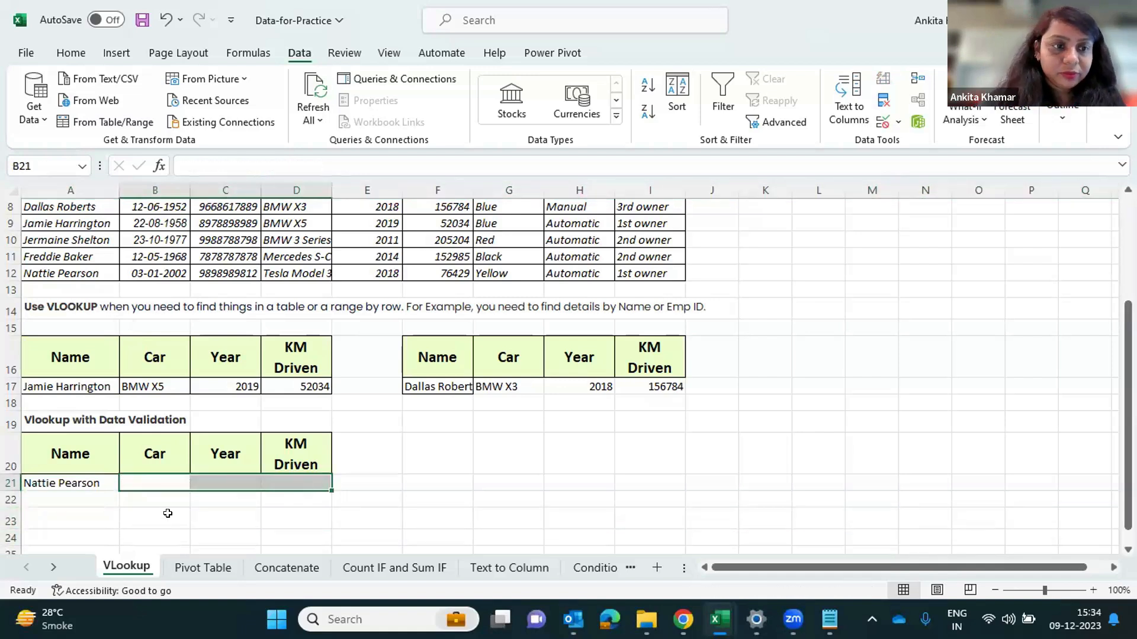
pyautogui.press('Down')
pyautogui.press('Down')
# Clear the customer name from A21 and delete row 21 to remove its drop-down list
pyautogui.click(89, 480)
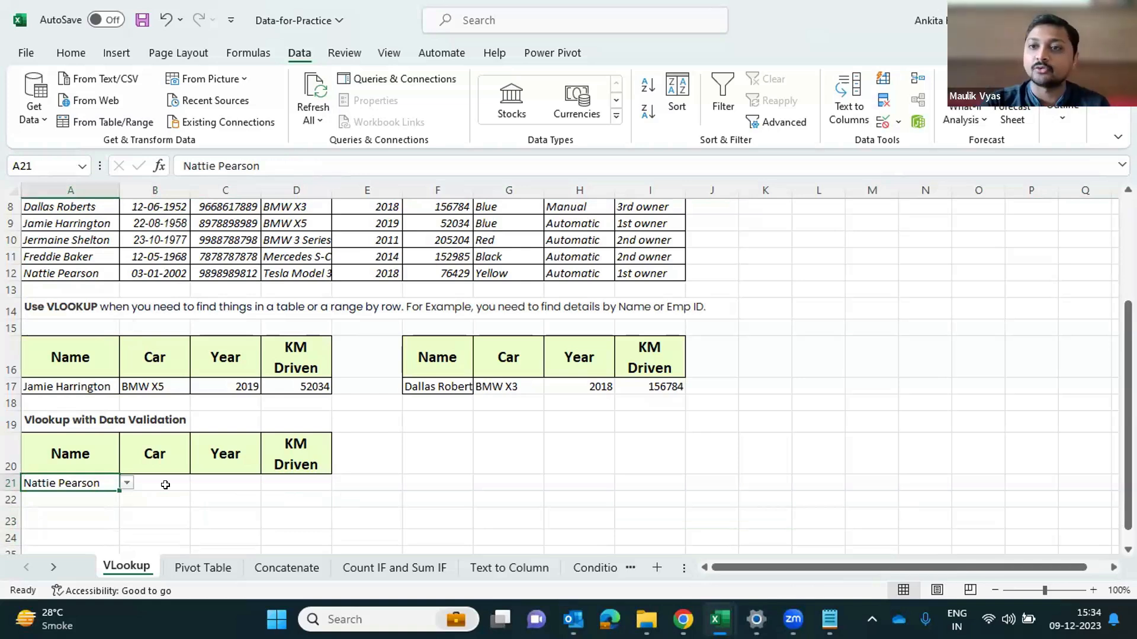
pyautogui.press('Delete')
pyautogui.click(239, 481)
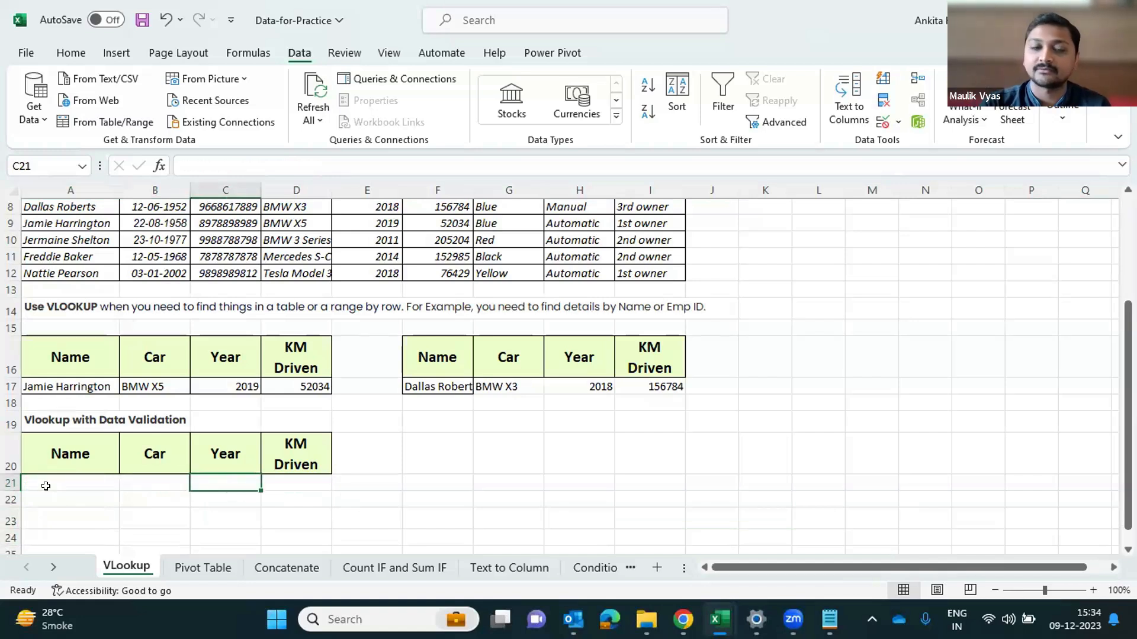
pyautogui.click(6, 481)
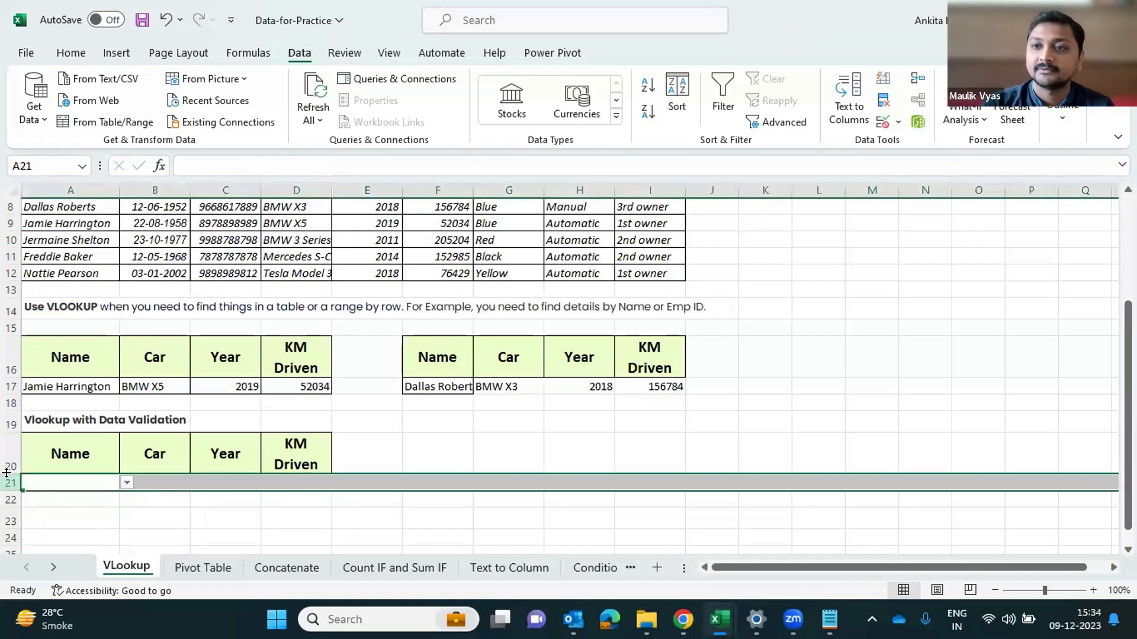
pyautogui.click(152, 489)
pyautogui.moveTo(76, 455); pyautogui.dragTo(298, 445)
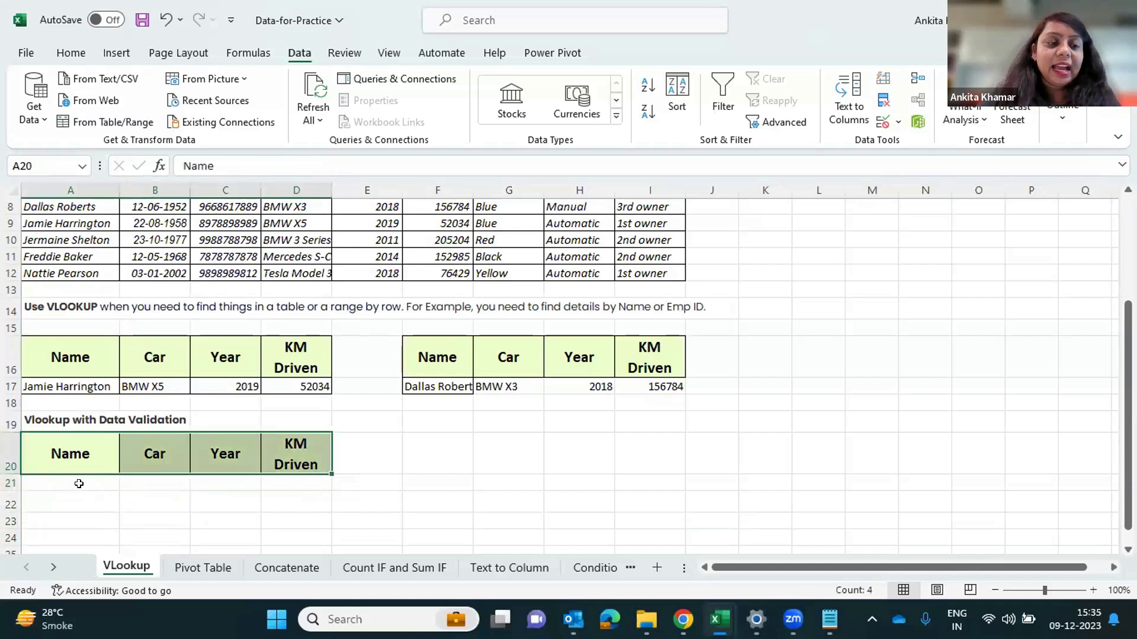
pyautogui.click(79, 482)
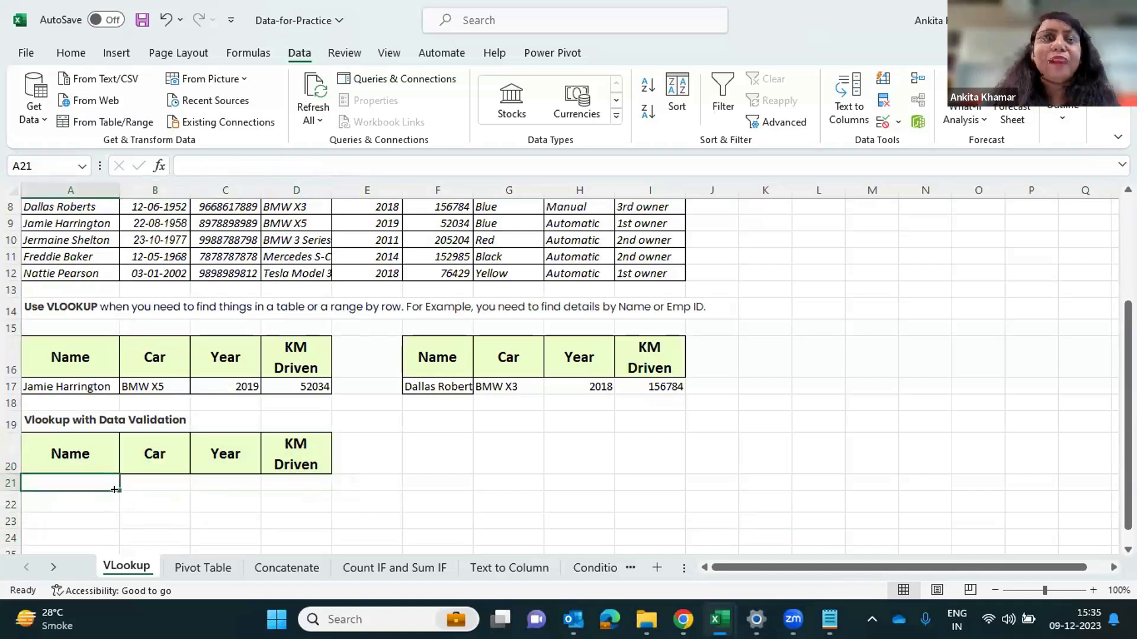
pyautogui.moveTo(153, 438); pyautogui.dragTo(292, 477)
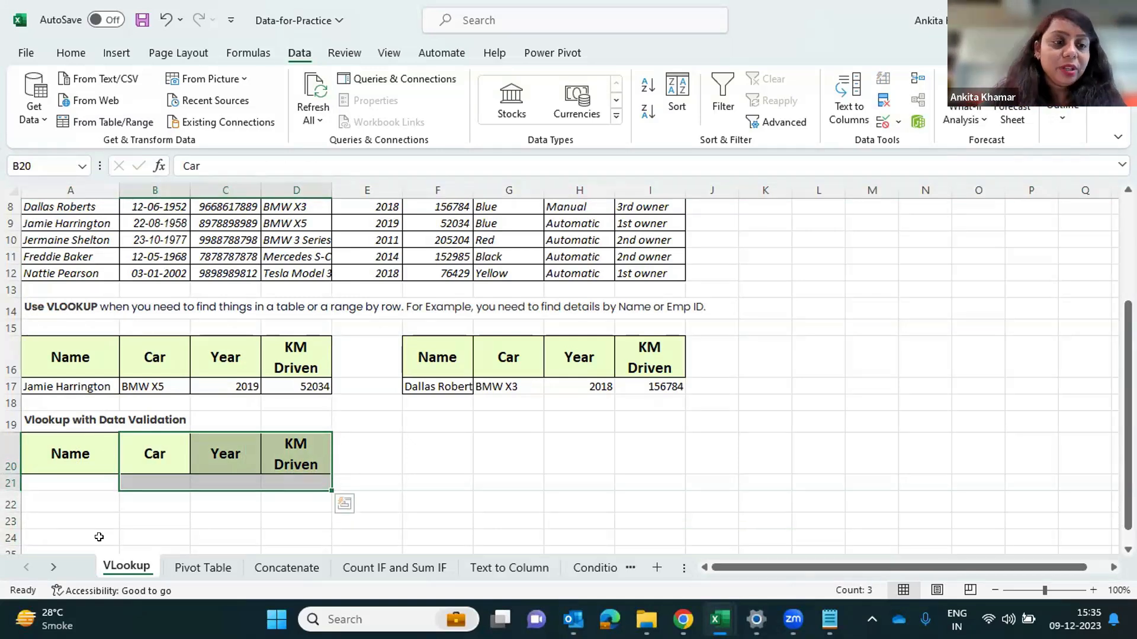
# Start a new data validation rule for cell A21 and set it to allow a List
pyautogui.click(98, 484)
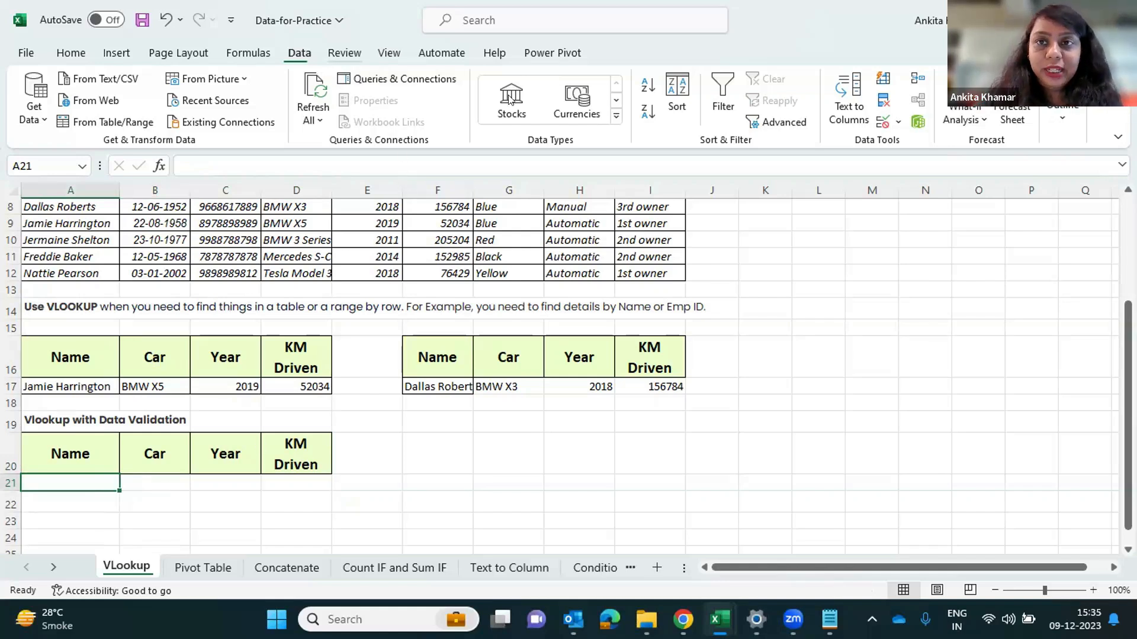
pyautogui.click(898, 122)
pyautogui.click(915, 144)
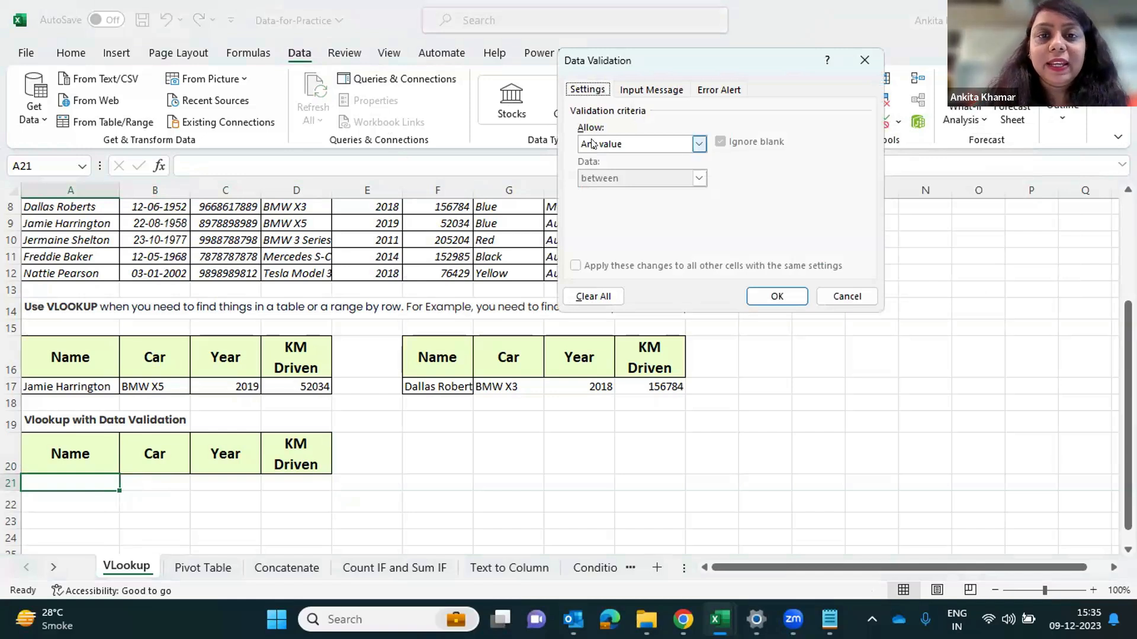
pyautogui.click(699, 145)
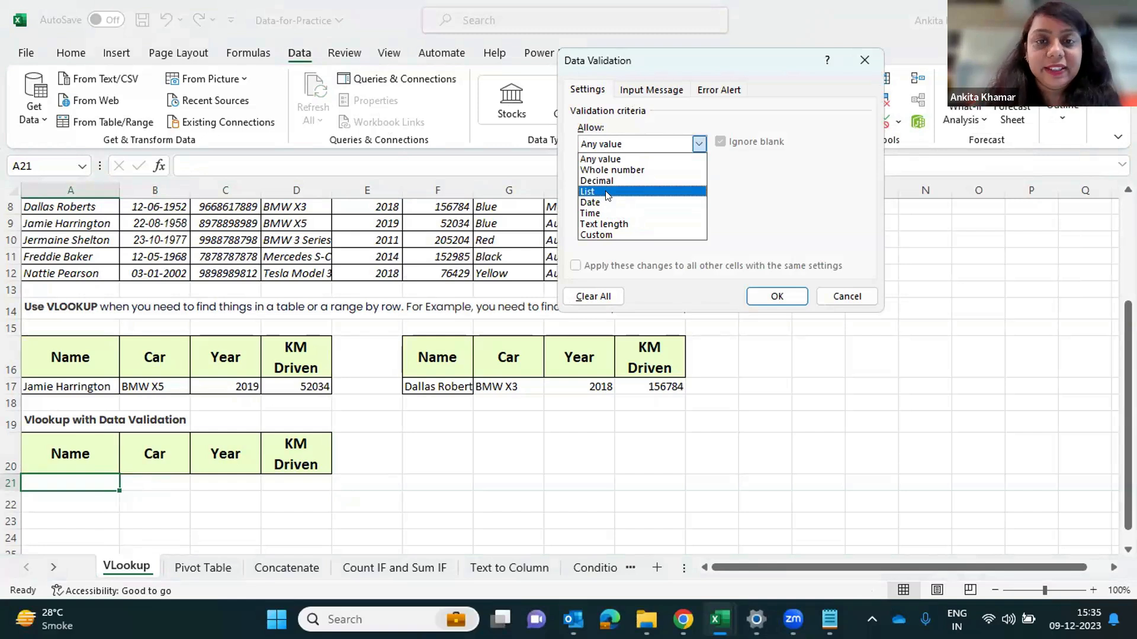
pyautogui.click(621, 193)
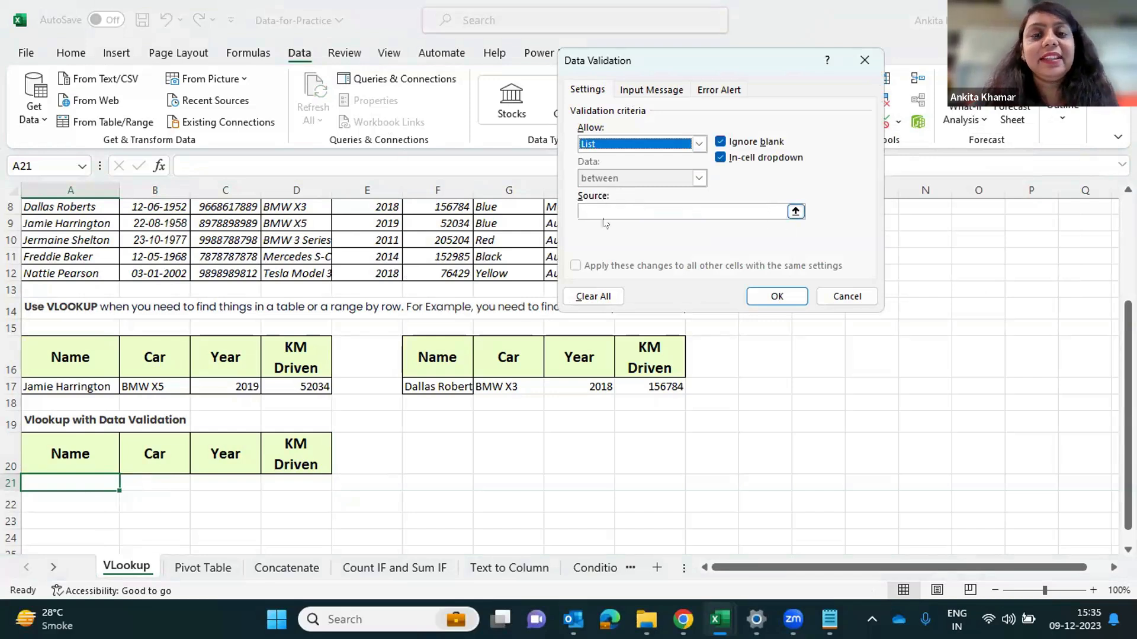
# Set the list source for A21's validation rule to the customer names in =$A$2:$A$12 and apply the rule
pyautogui.click(795, 212)
pyautogui.scroll(3, 86, 288)
pyautogui.scroll(-1, 85, 288)
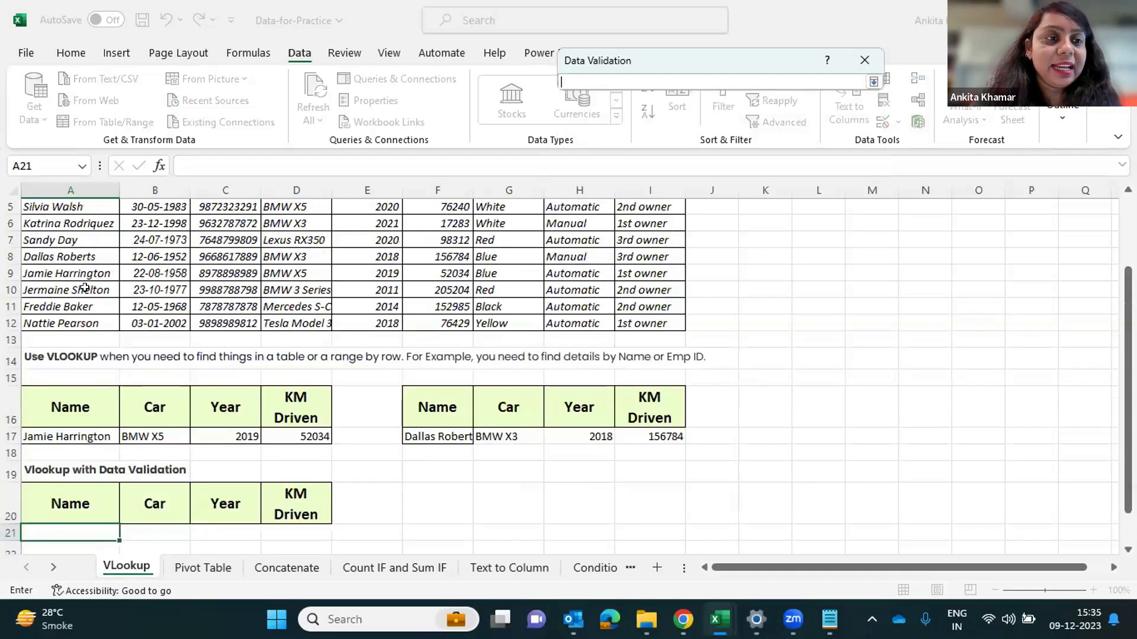
pyautogui.scroll(1, 85, 288)
pyautogui.moveTo(60, 256); pyautogui.dragTo(70, 422)
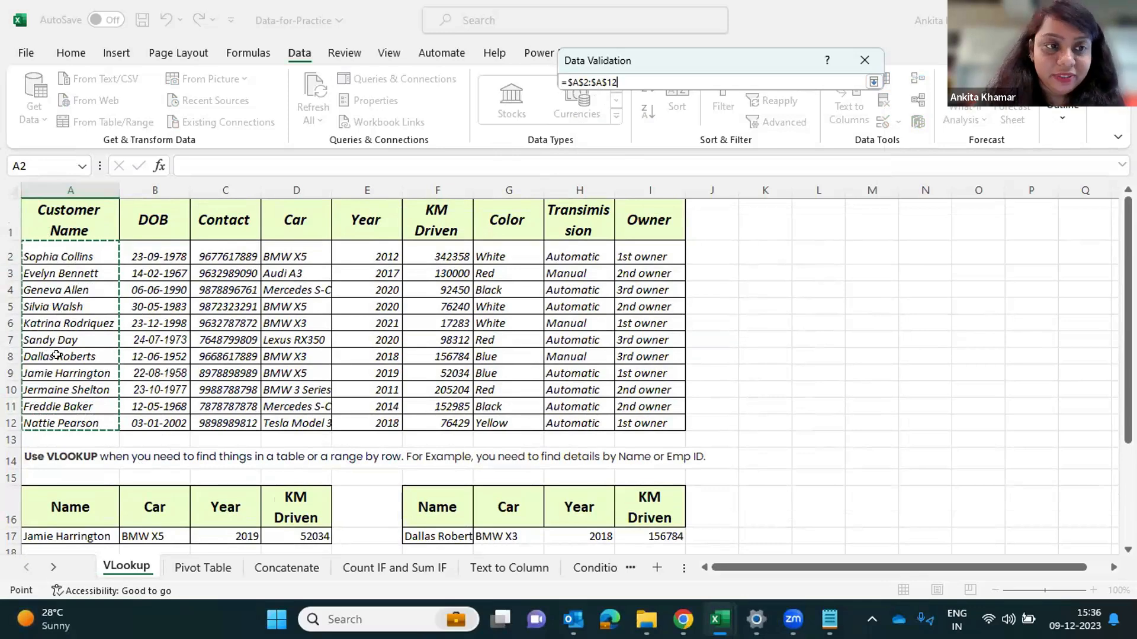
pyautogui.click(873, 82)
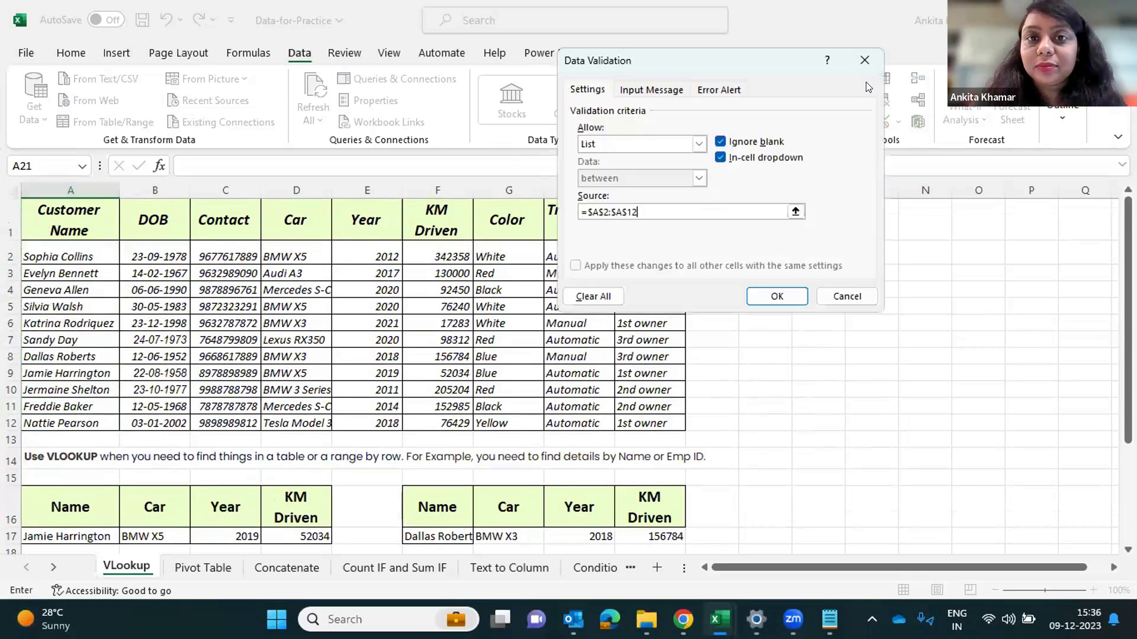
pyautogui.click(776, 296)
# Try the new validation list in A21 by choosing the customer from row 11
pyautogui.scroll(-2, 270, 369)
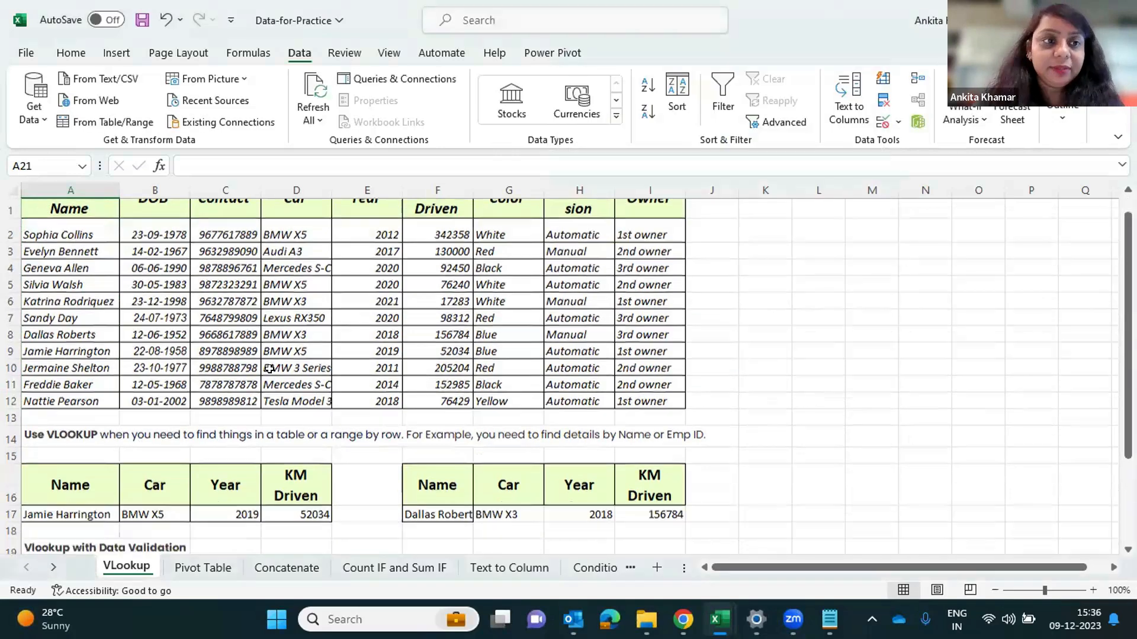
pyautogui.scroll(-3, 269, 368)
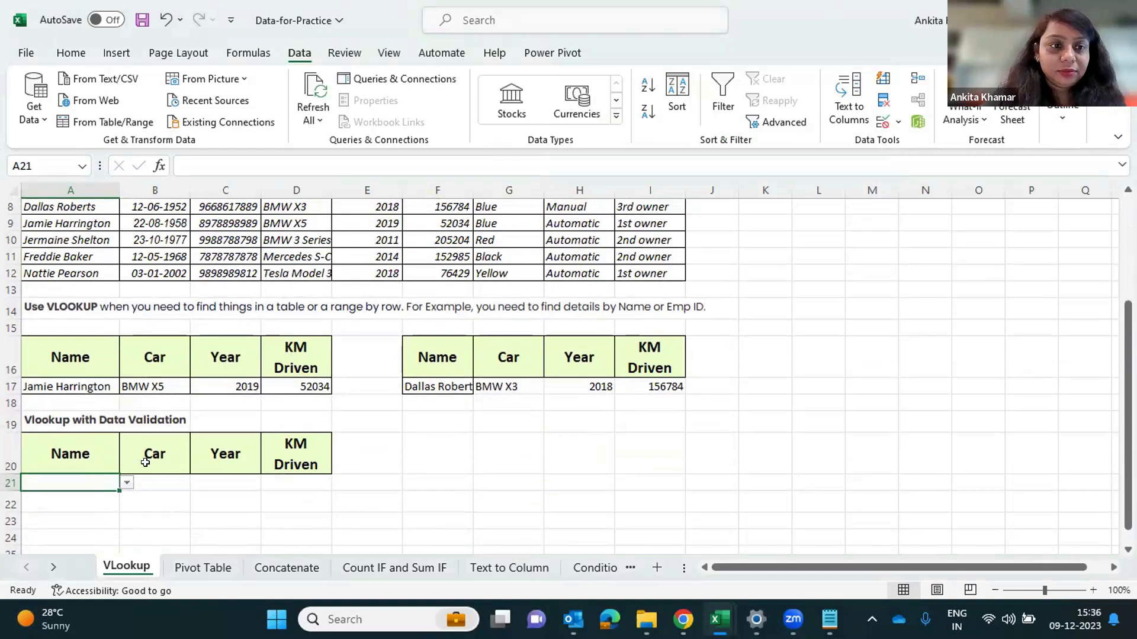
pyautogui.scroll(1, 163, 485)
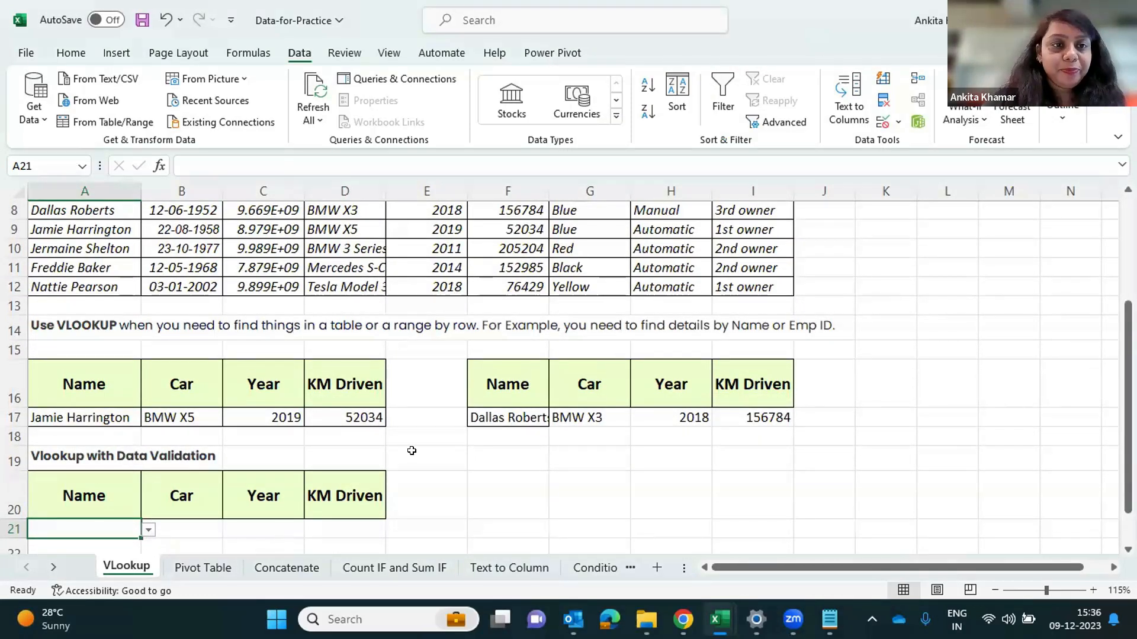
pyautogui.scroll(-4, 408, 453)
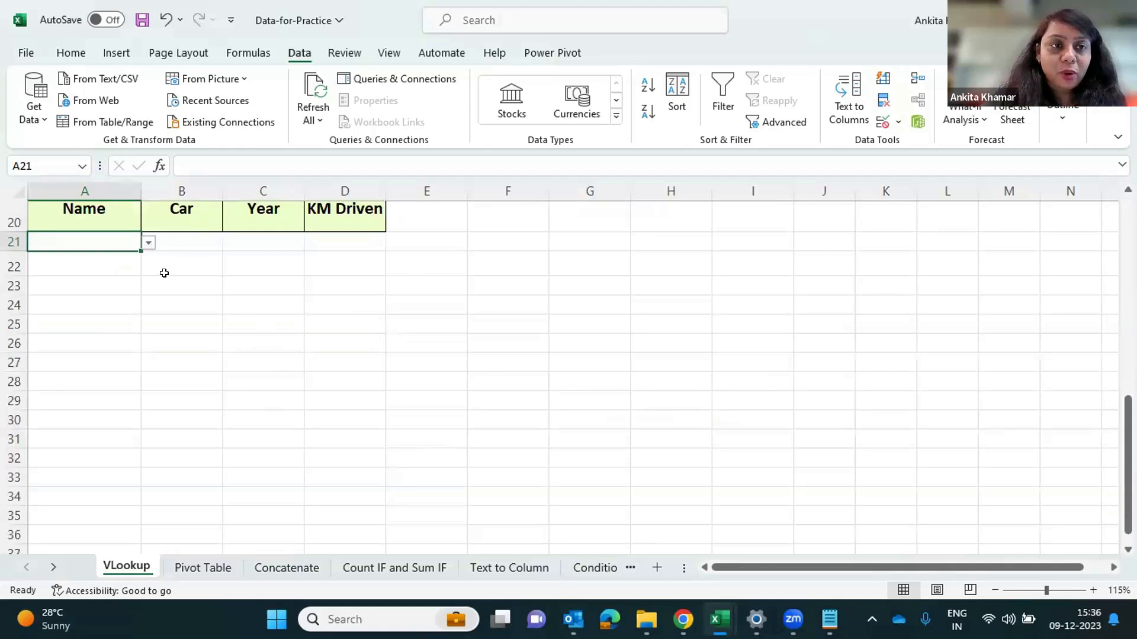
pyautogui.scroll(1, 162, 273)
pyautogui.click(147, 301)
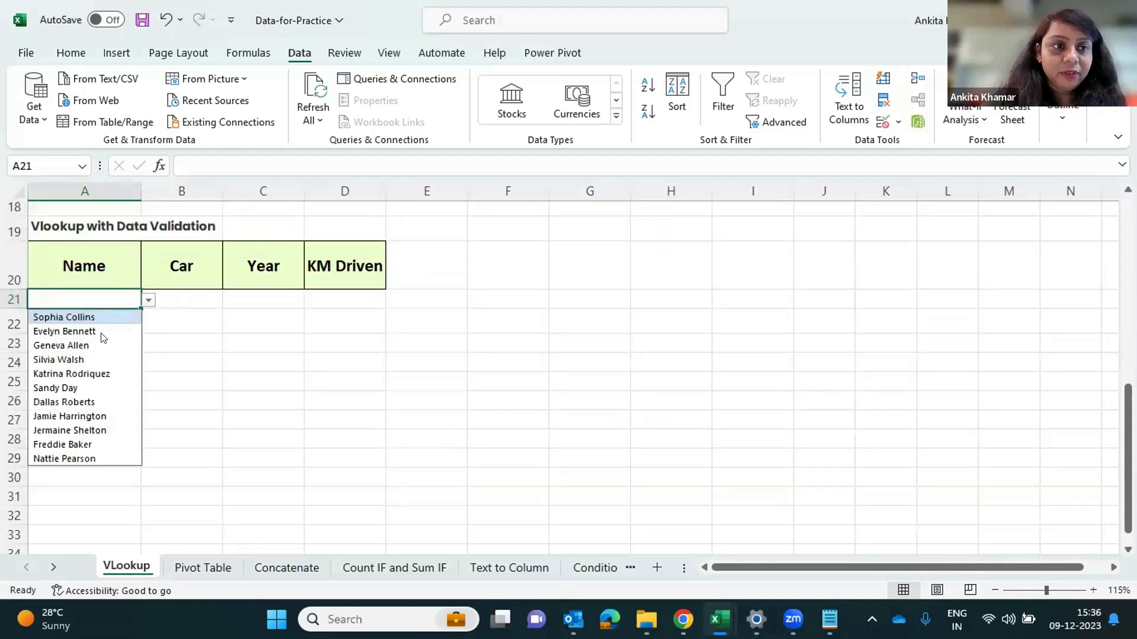
pyautogui.click(70, 445)
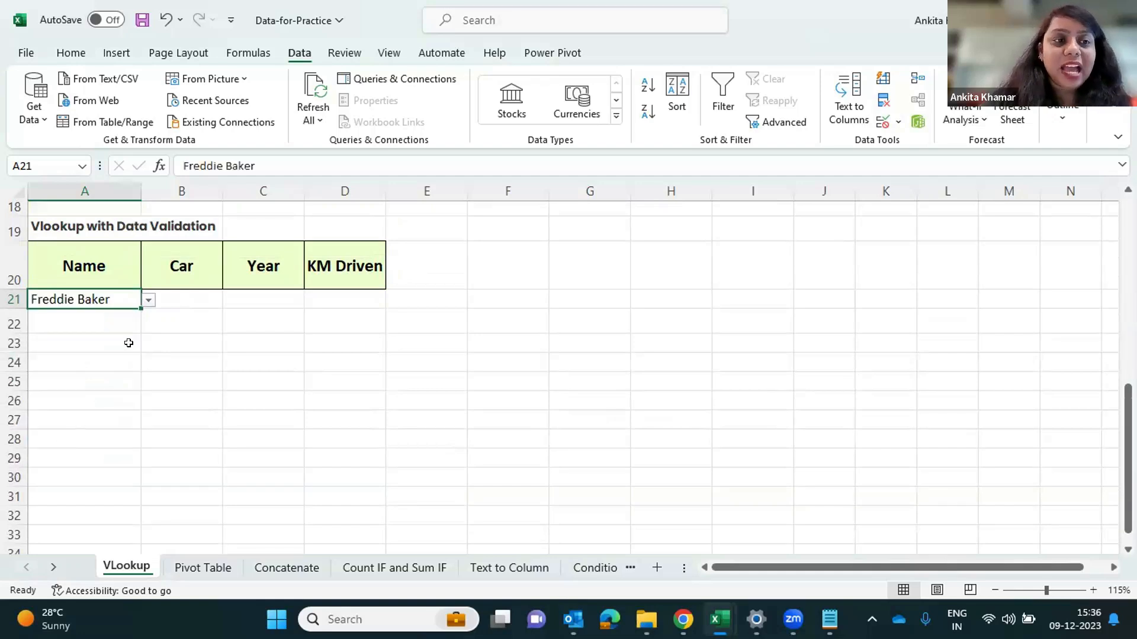
# Switch the customer in A21 to the one from row 4 using the validation list
pyautogui.scroll(1, 128, 343)
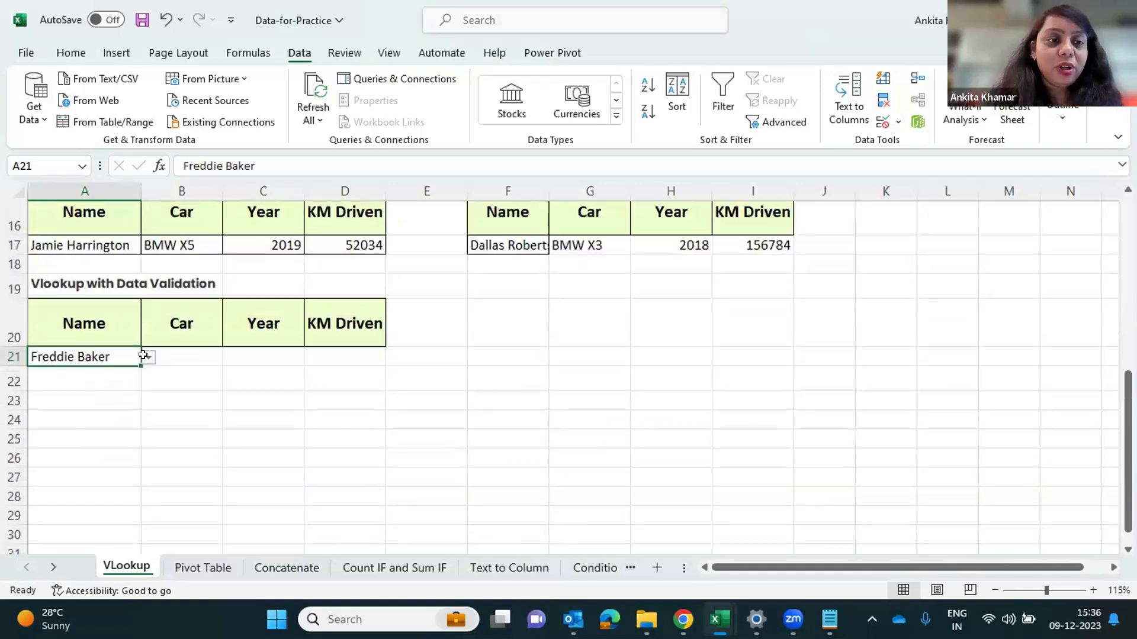
pyautogui.click(147, 357)
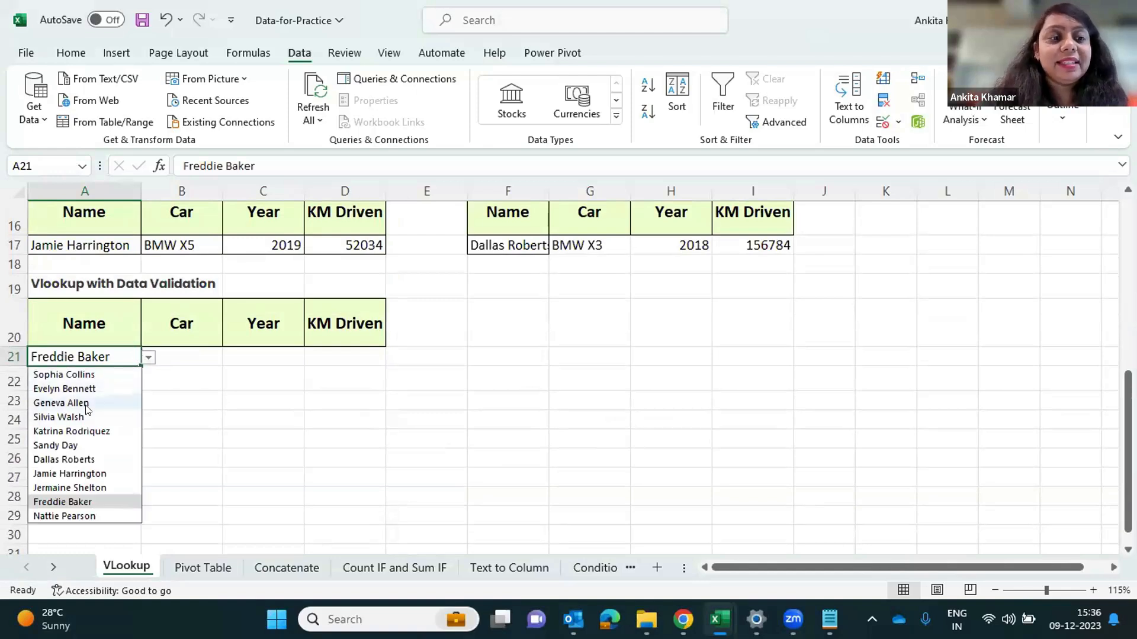
pyautogui.click(104, 404)
pyautogui.moveTo(184, 325); pyautogui.dragTo(356, 350)
pyautogui.click(204, 325)
pyautogui.click(264, 327)
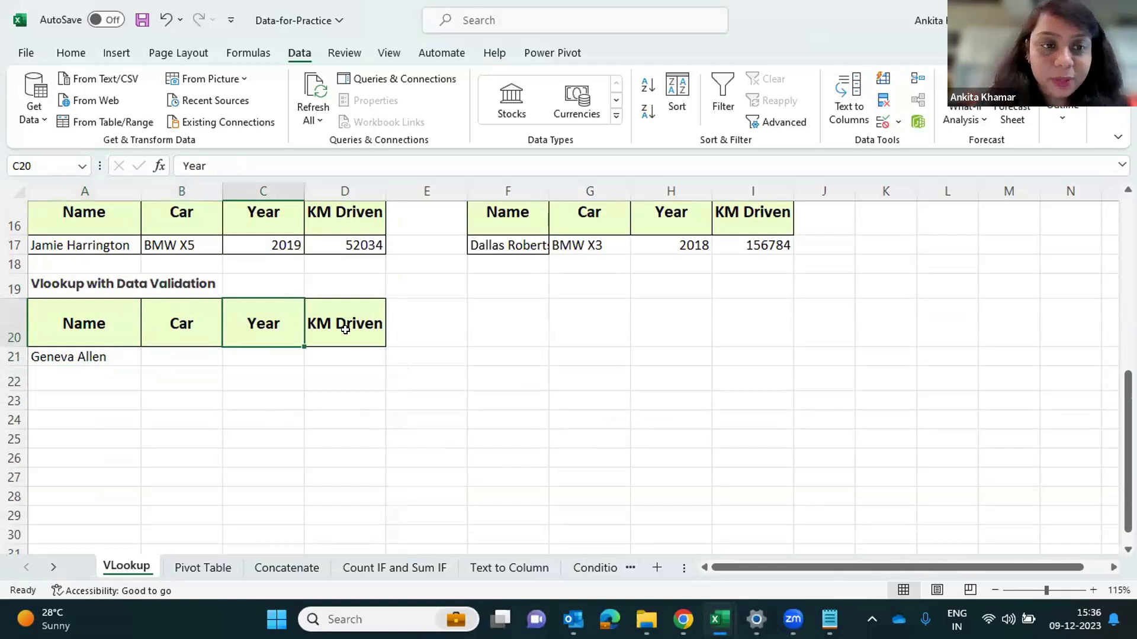
# Enter =VLOOKUP(A21,ABC,4,0) in B21 to return the selected customer's car
pyautogui.scroll(-1, 178, 370)
pyautogui.scroll(2, 210, 403)
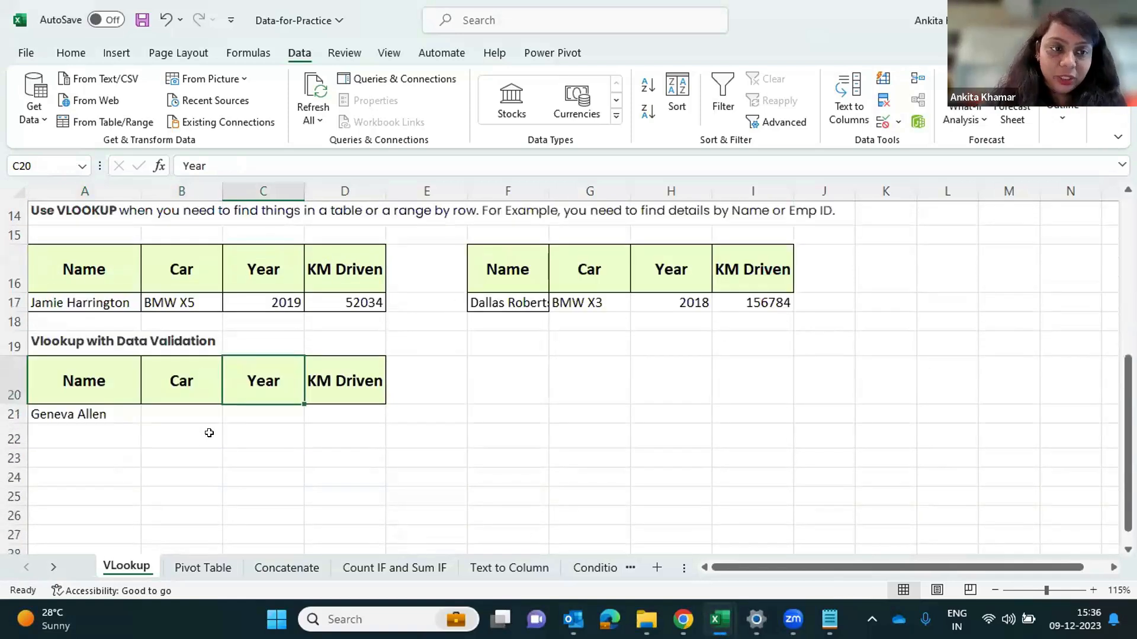
pyautogui.click(193, 413)
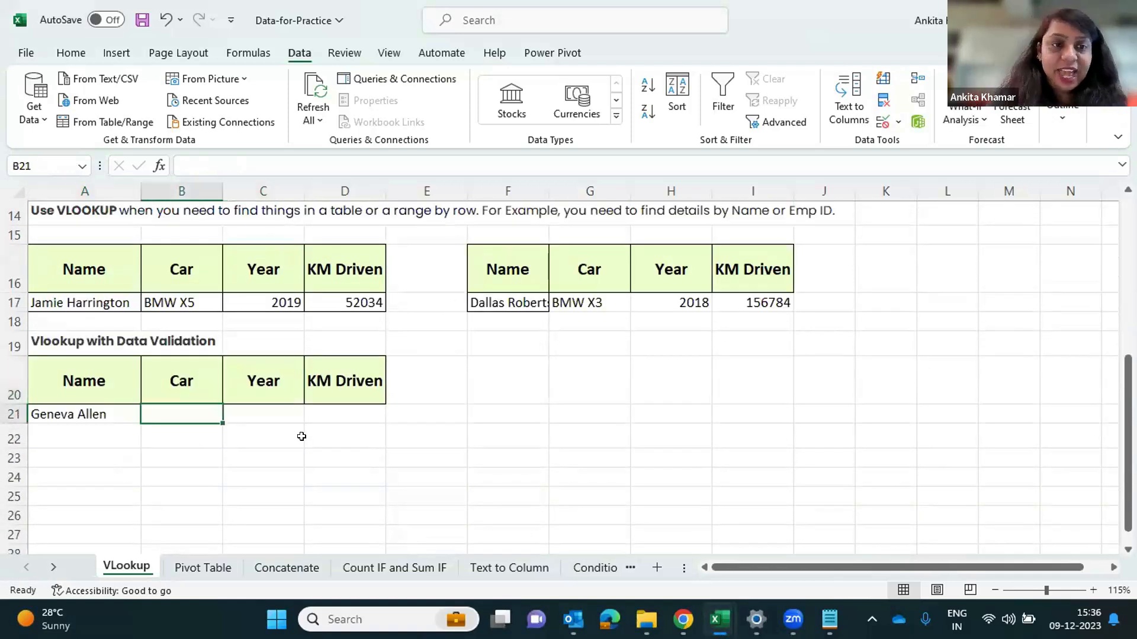
pyautogui.write('=V')
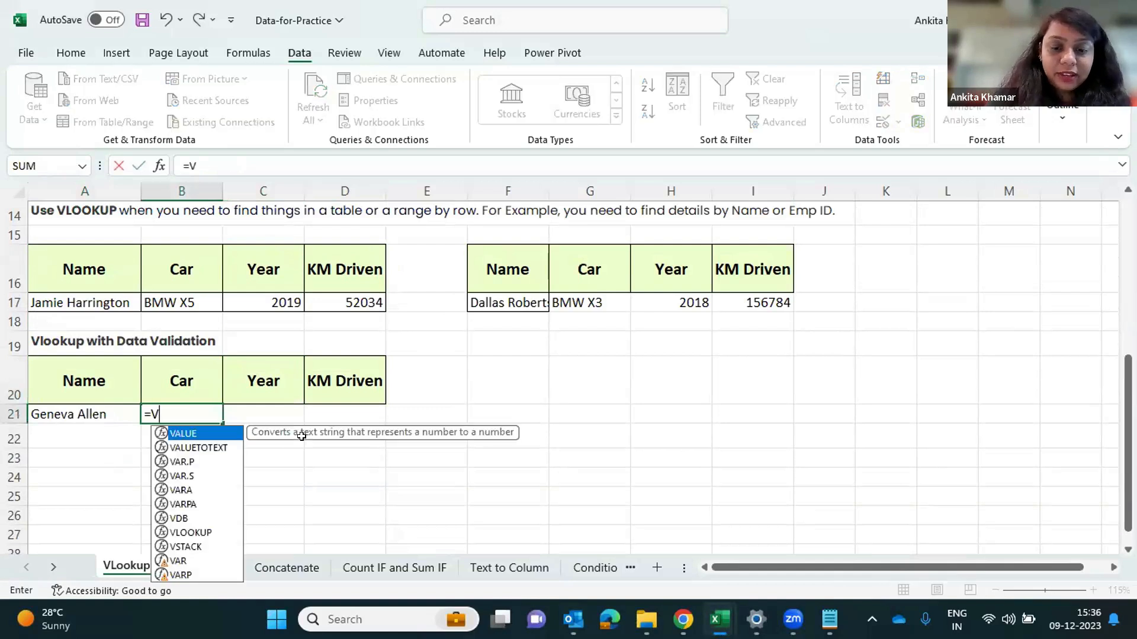
pyautogui.write('lookup(')
pyautogui.click(51, 408)
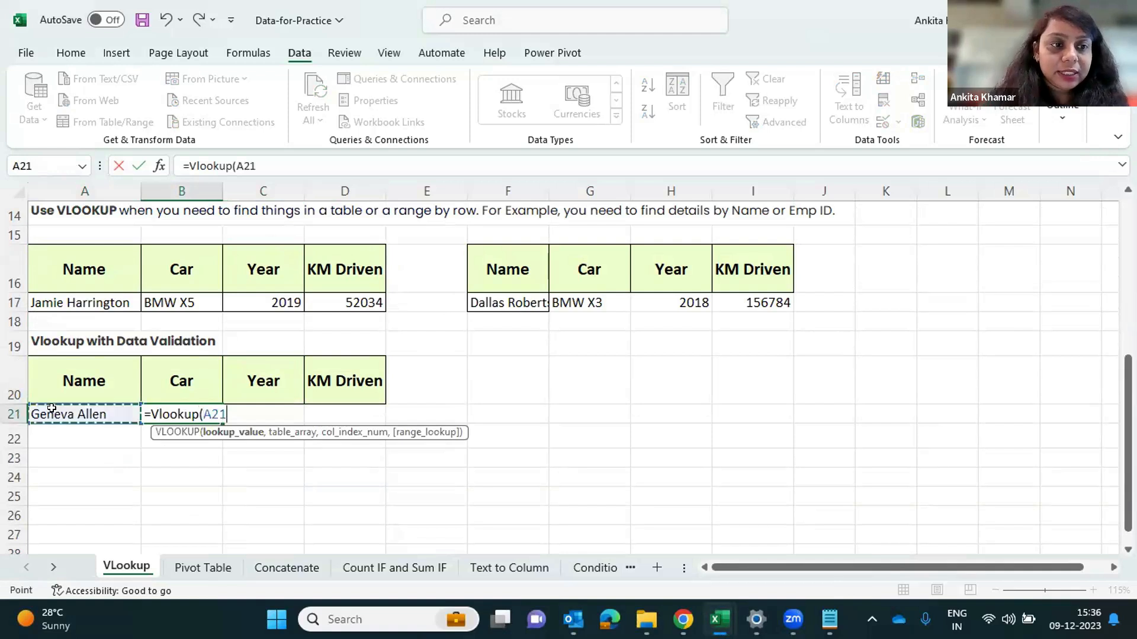
pyautogui.write(',')
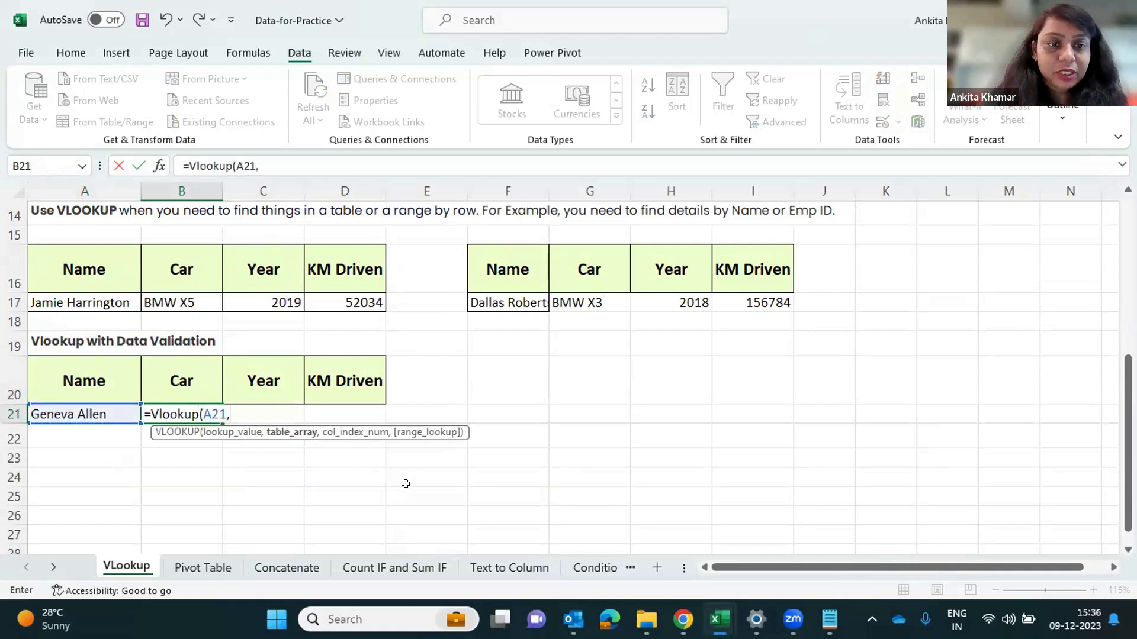
pyautogui.write('ABC')
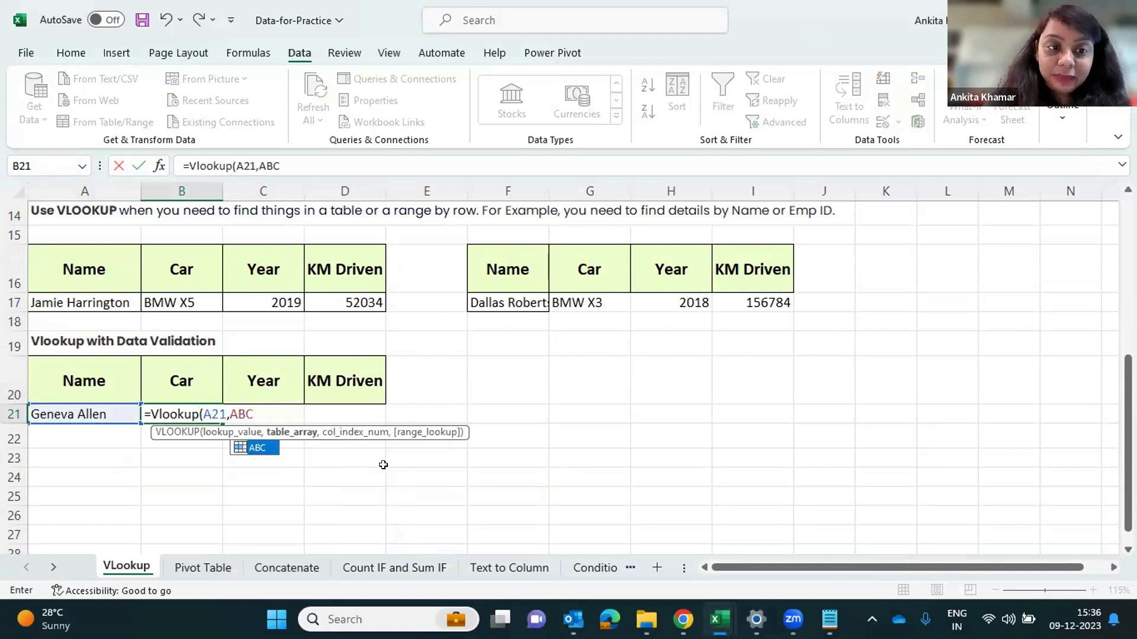
pyautogui.write(',')
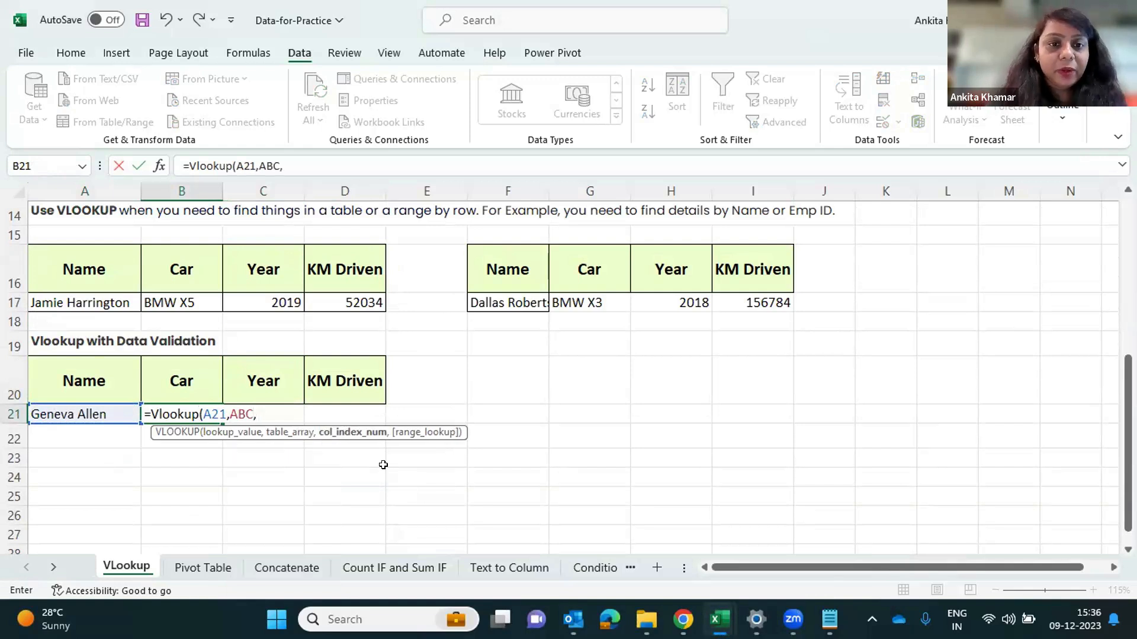
pyautogui.write('4')
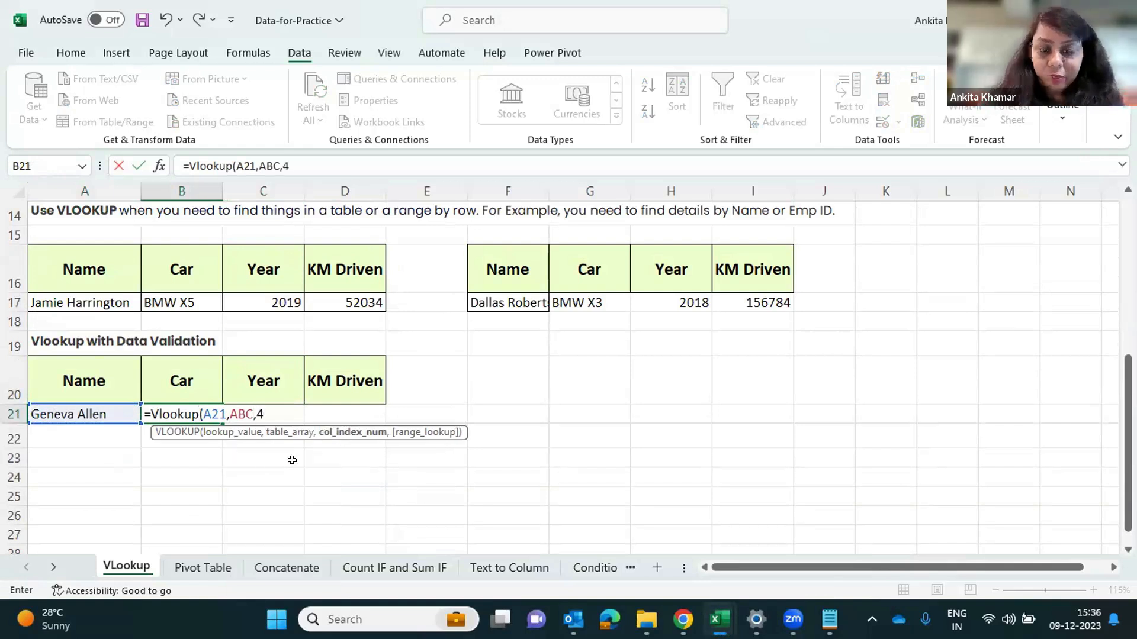
pyautogui.scroll(-1, 292, 300)
pyautogui.scroll(5, 291, 304)
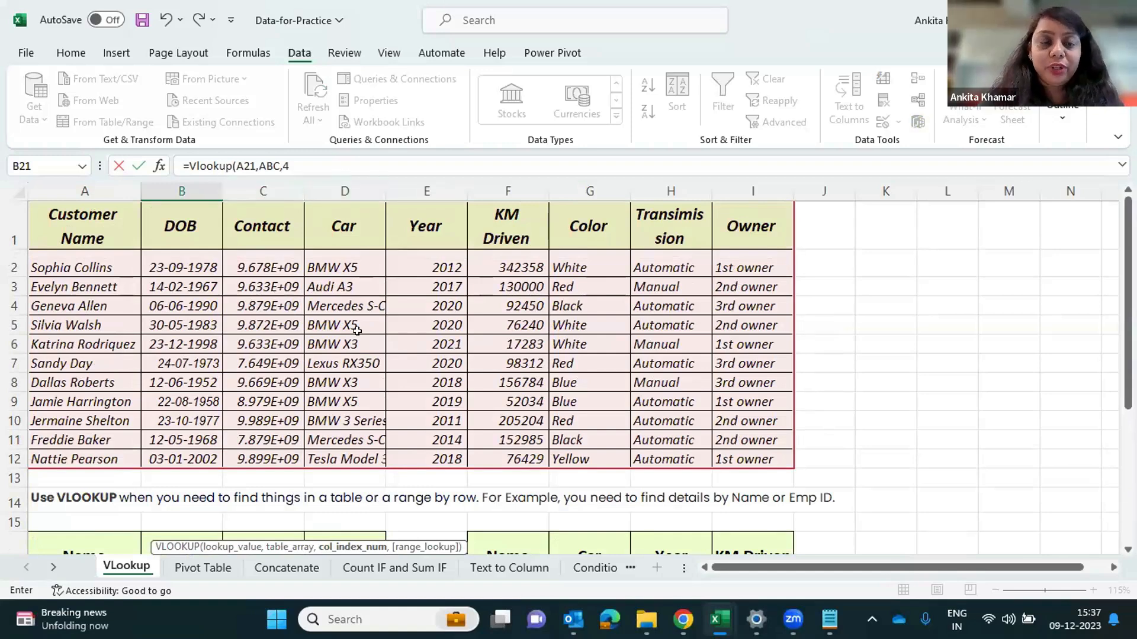
pyautogui.scroll(-4, 355, 332)
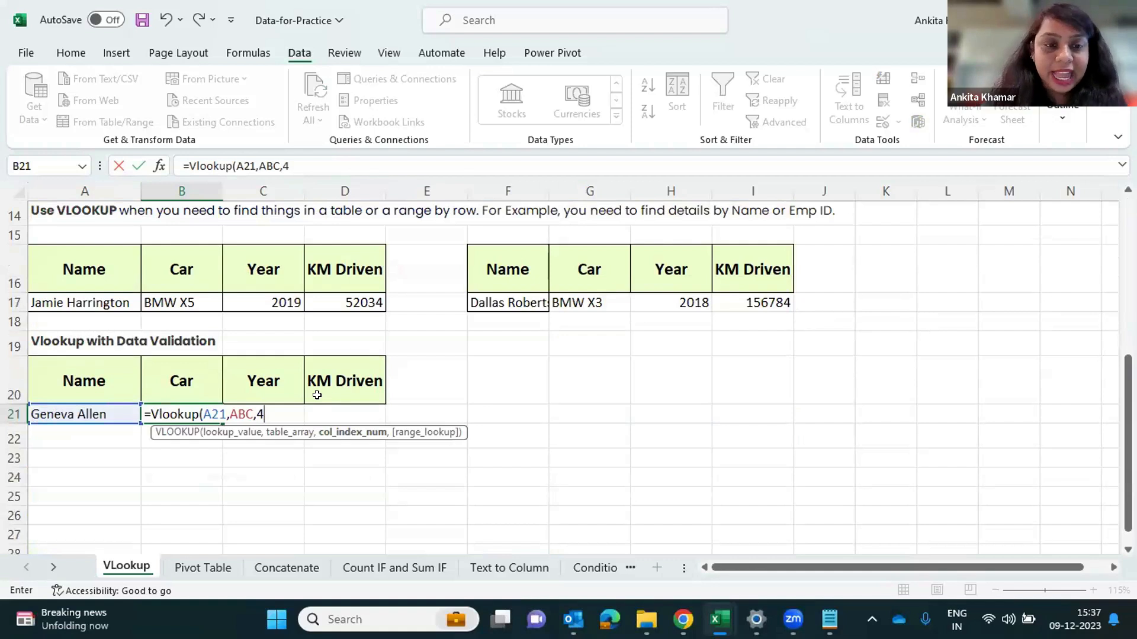
pyautogui.write(',0')
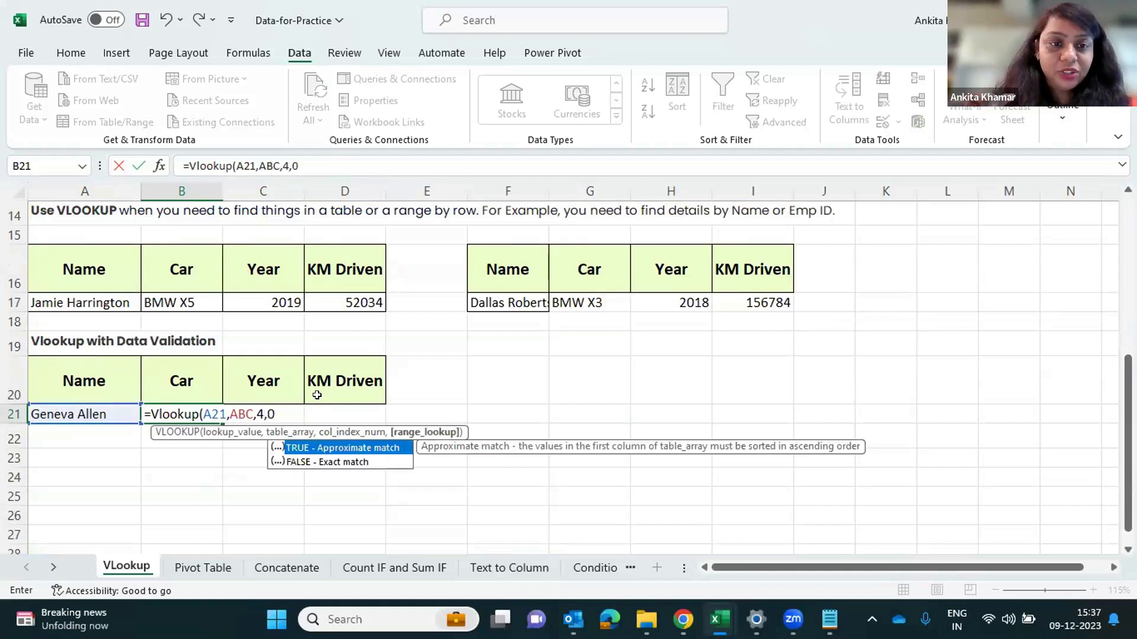
pyautogui.write(')')
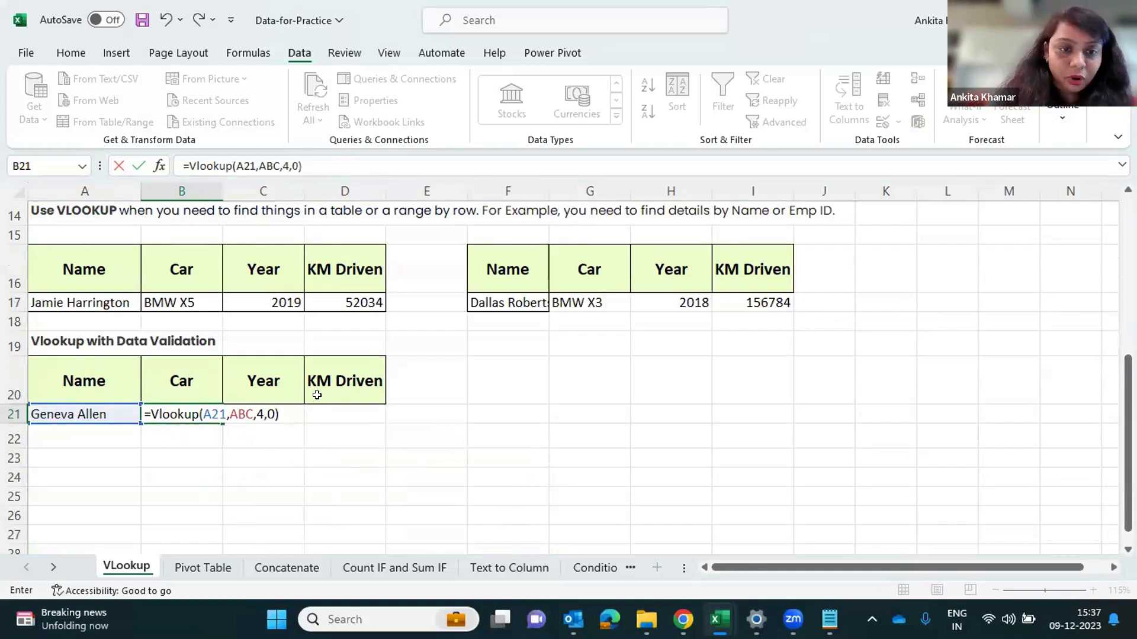
pyautogui.press('Return')
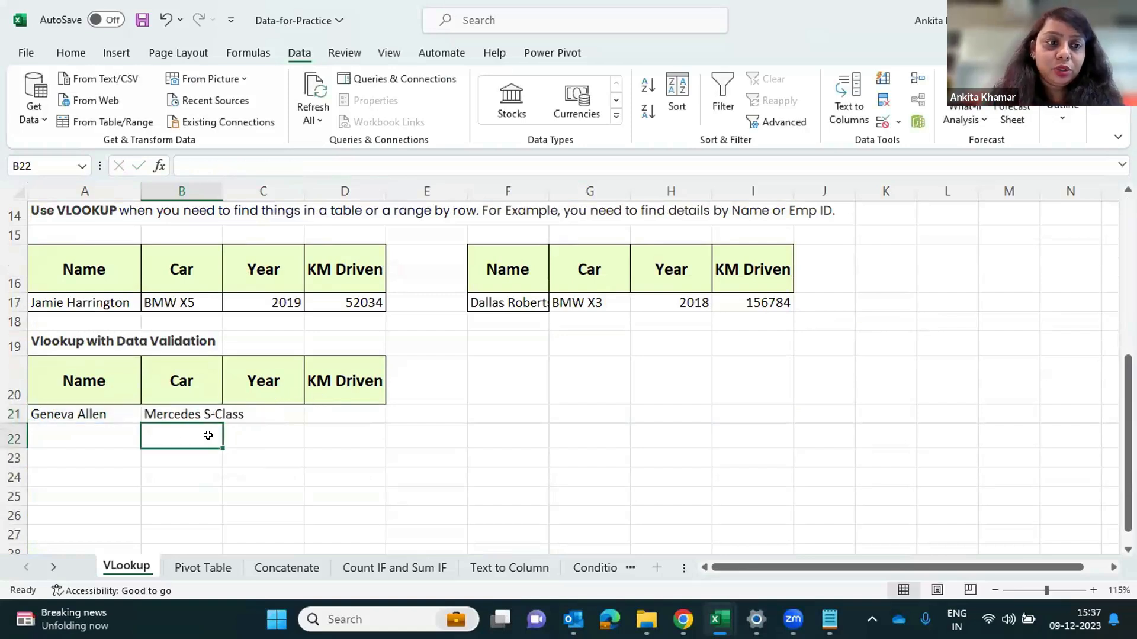
# Copy the formula text from B21 into C21 and change its column index to 5 to return the year
pyautogui.click(194, 412)
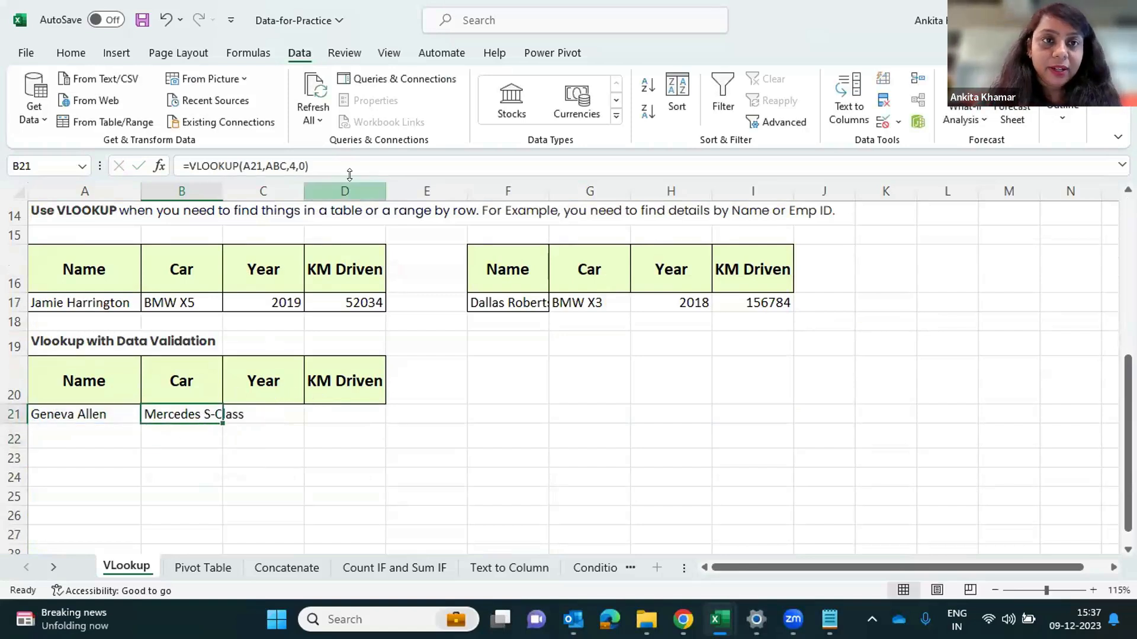
pyautogui.moveTo(322, 167); pyautogui.dragTo(117, 159)
pyautogui.hotkey('ctrl', 'c')
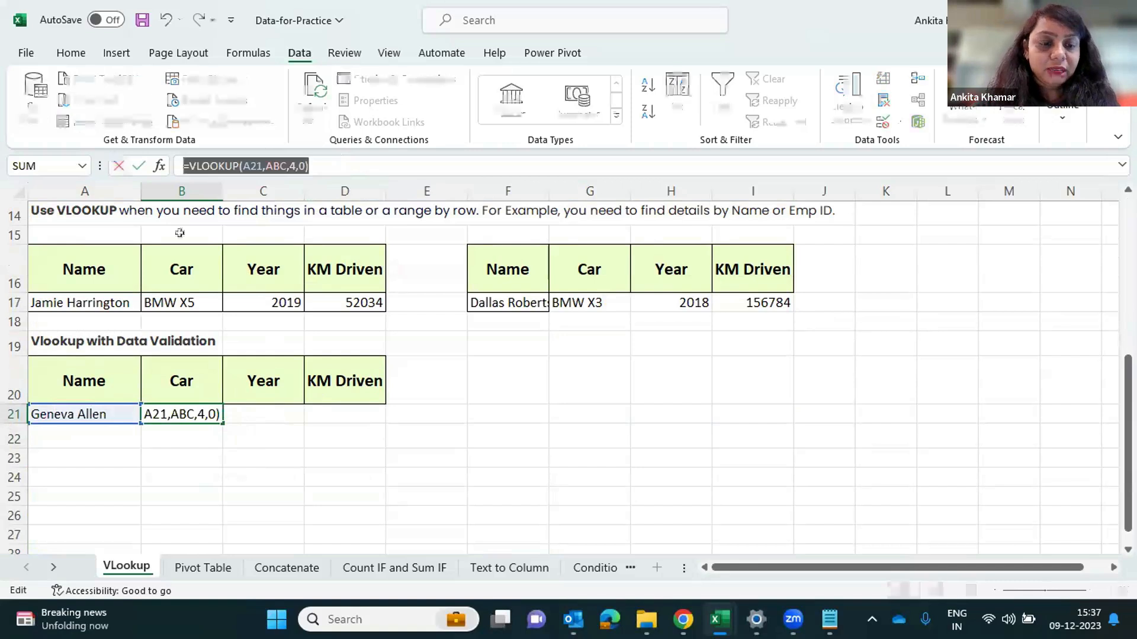
pyautogui.click(230, 410)
pyautogui.press('Escape')
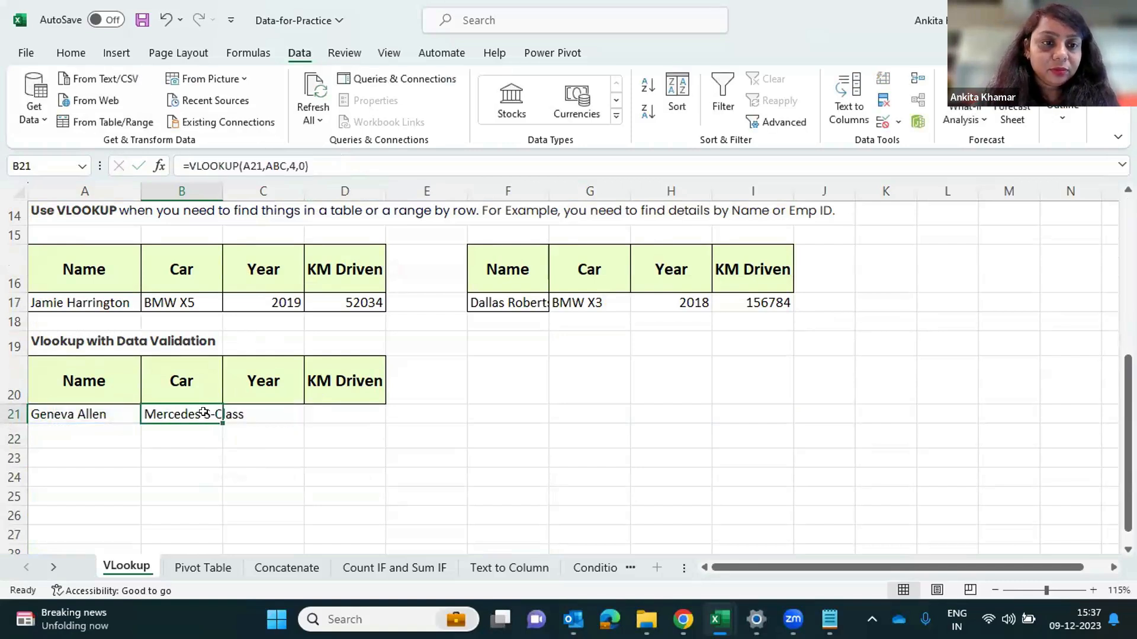
pyautogui.click(244, 409)
pyautogui.click(293, 166)
pyautogui.hotkey('ctrl', 'v')
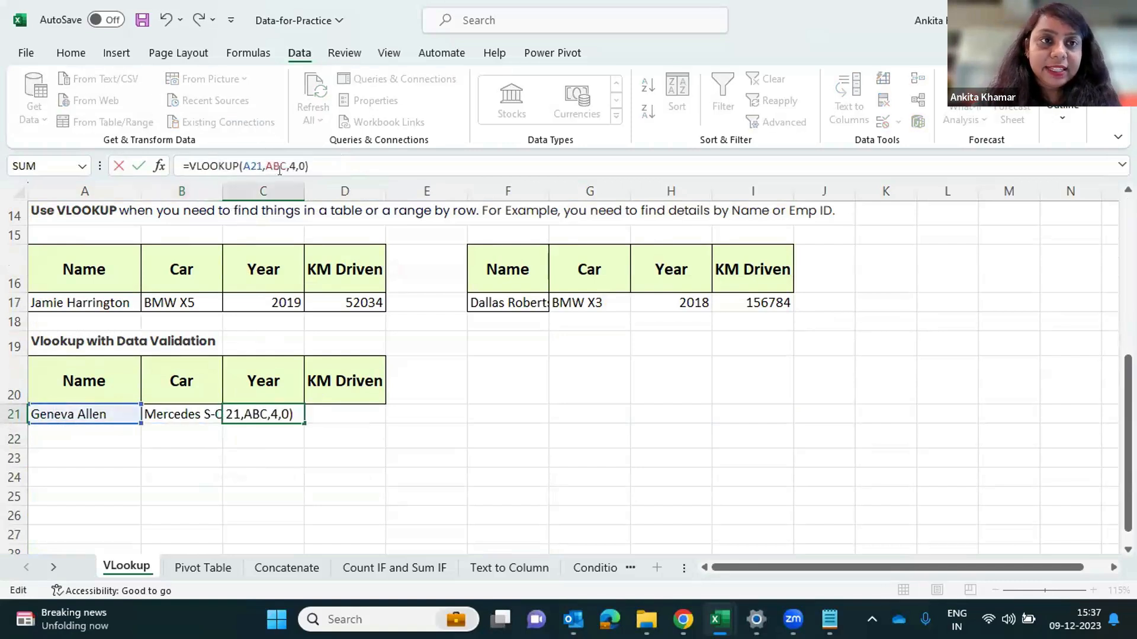
pyautogui.click(295, 160)
pyautogui.press('BackSpace')
pyautogui.write('5')
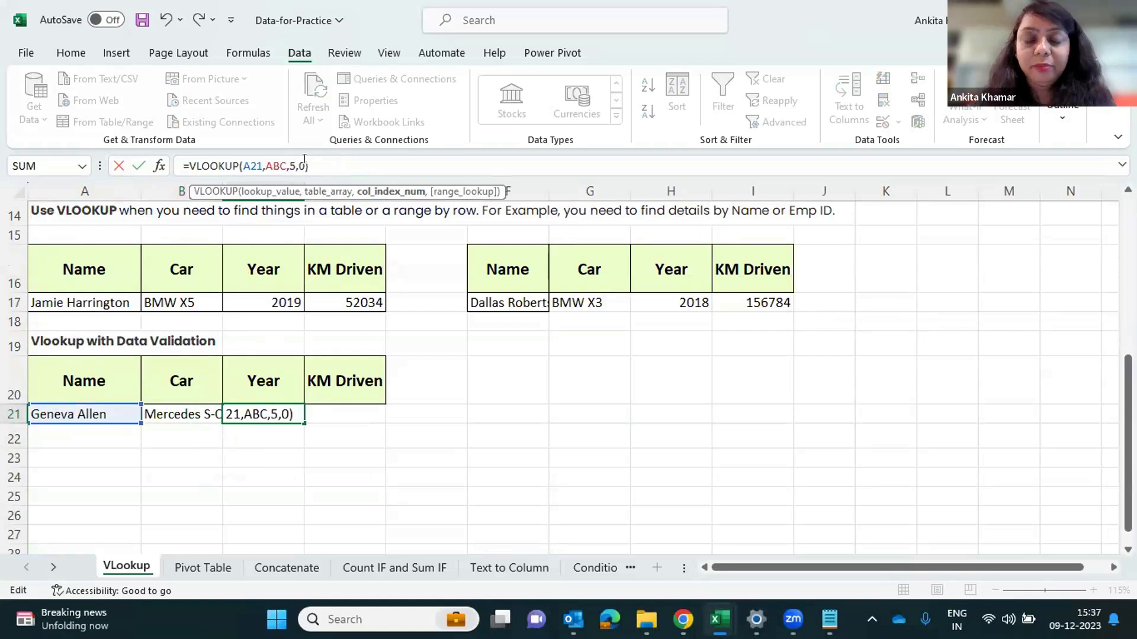
pyautogui.press('Return')
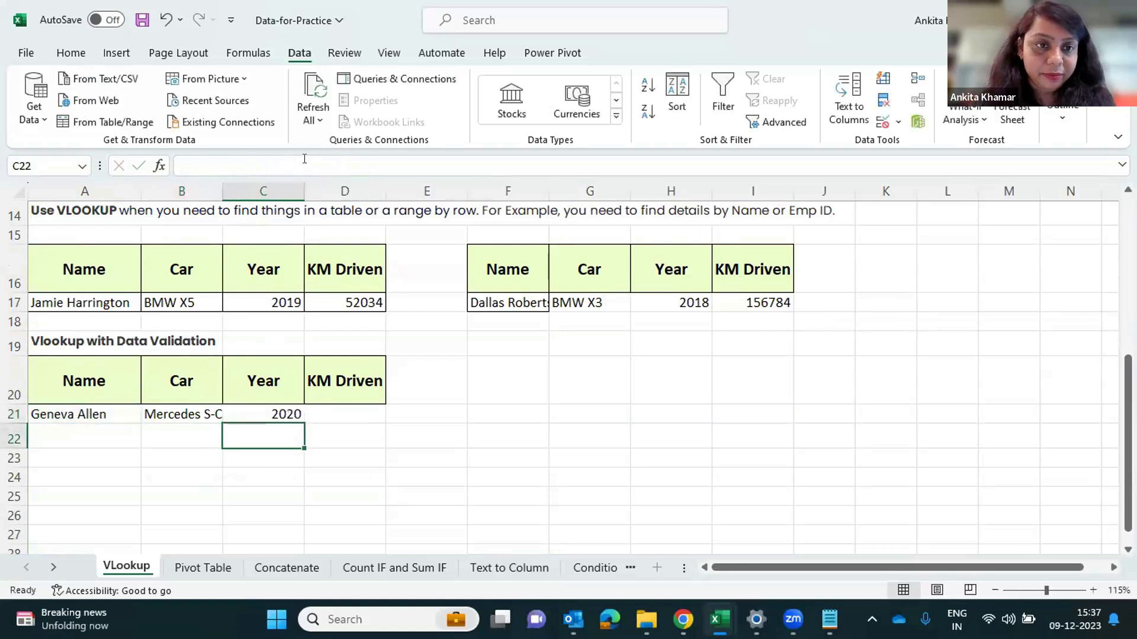
# Paste the copied VLOOKUP formula into D21 and change its column index to 6 to return the kilometres driven
pyautogui.click(325, 414)
pyautogui.click(246, 166)
pyautogui.hotkey('ctrl', 'v')
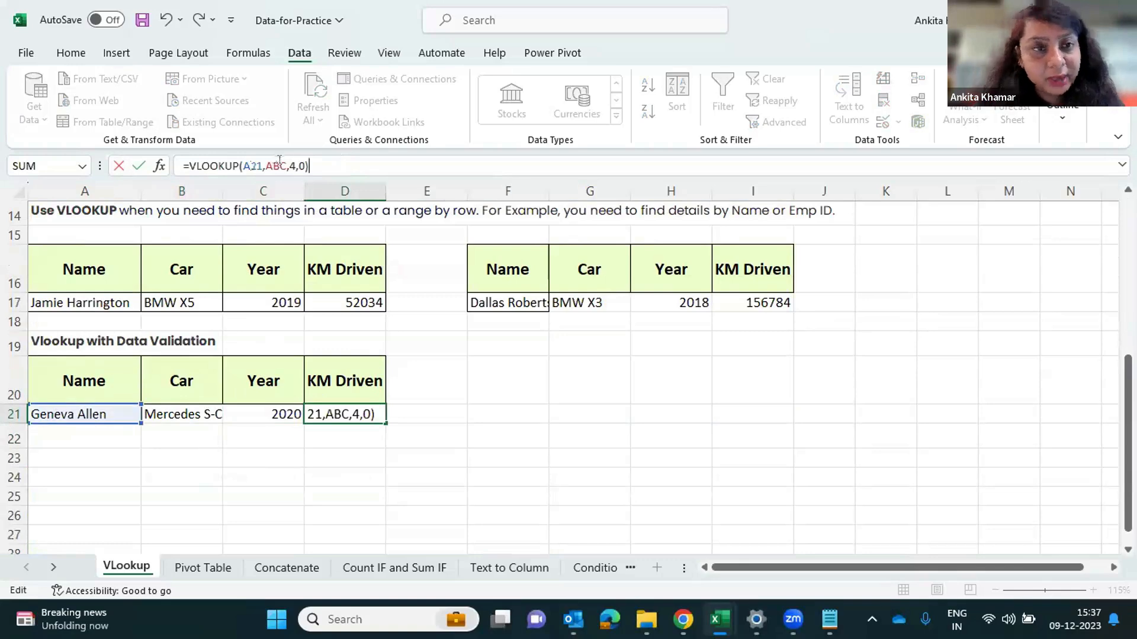
pyautogui.press('Left')
pyautogui.press('Left')
pyautogui.press('Left')
pyautogui.press('BackSpace')
pyautogui.write('4')
pyautogui.press('Return')
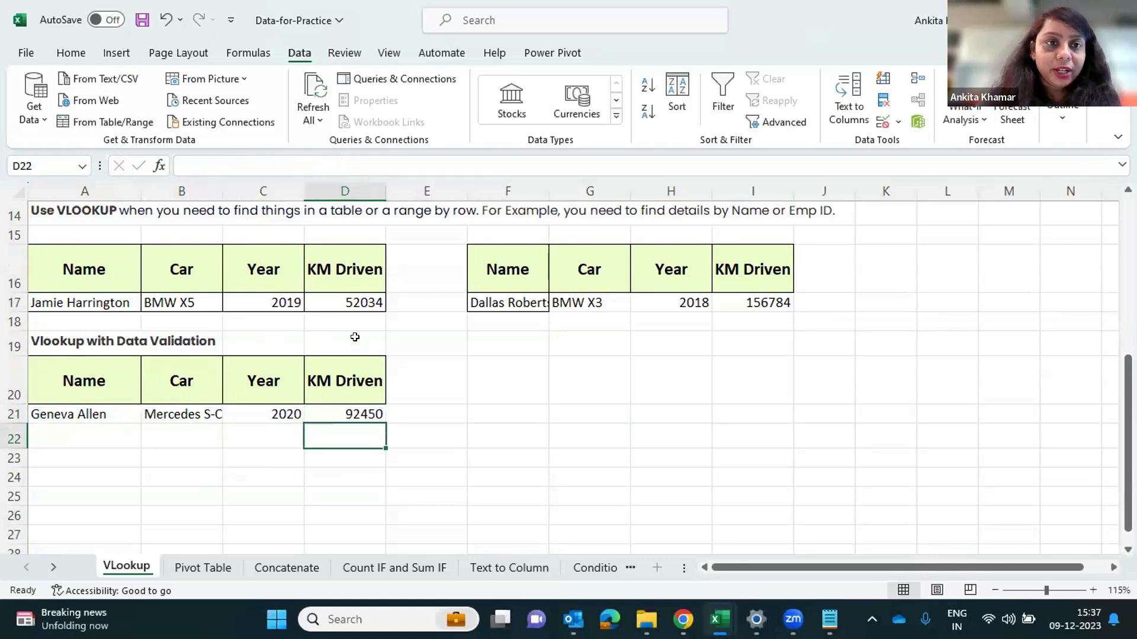
# Check the column positions of Year and KM Driven by counting the table headers from Customer Name
pyautogui.scroll(5, 355, 337)
pyautogui.moveTo(426, 225); pyautogui.dragTo(84, 207)
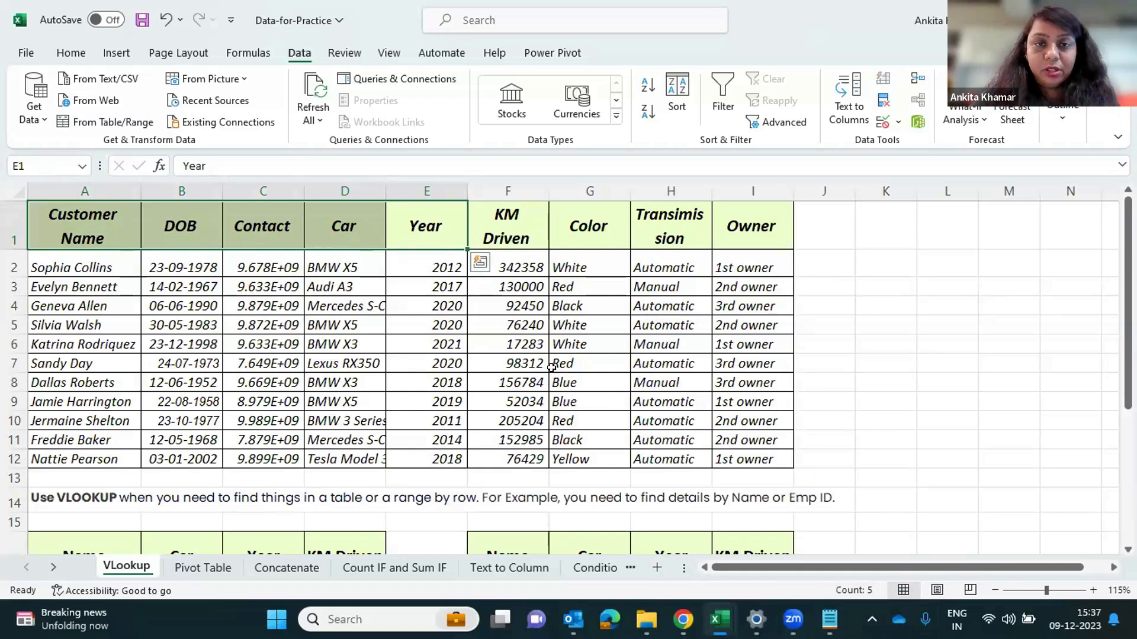
pyautogui.moveTo(510, 232); pyautogui.dragTo(177, 234)
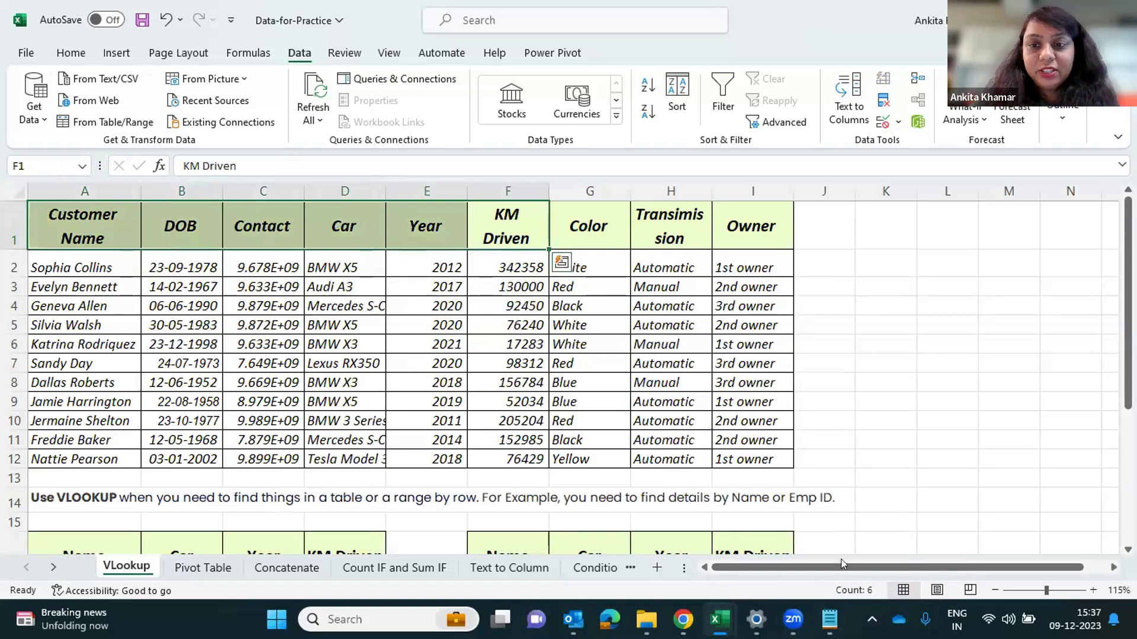
# Review the arguments of the VLOOKUP formula in D21 that returns the kilometres driven
pyautogui.scroll(-3, 557, 407)
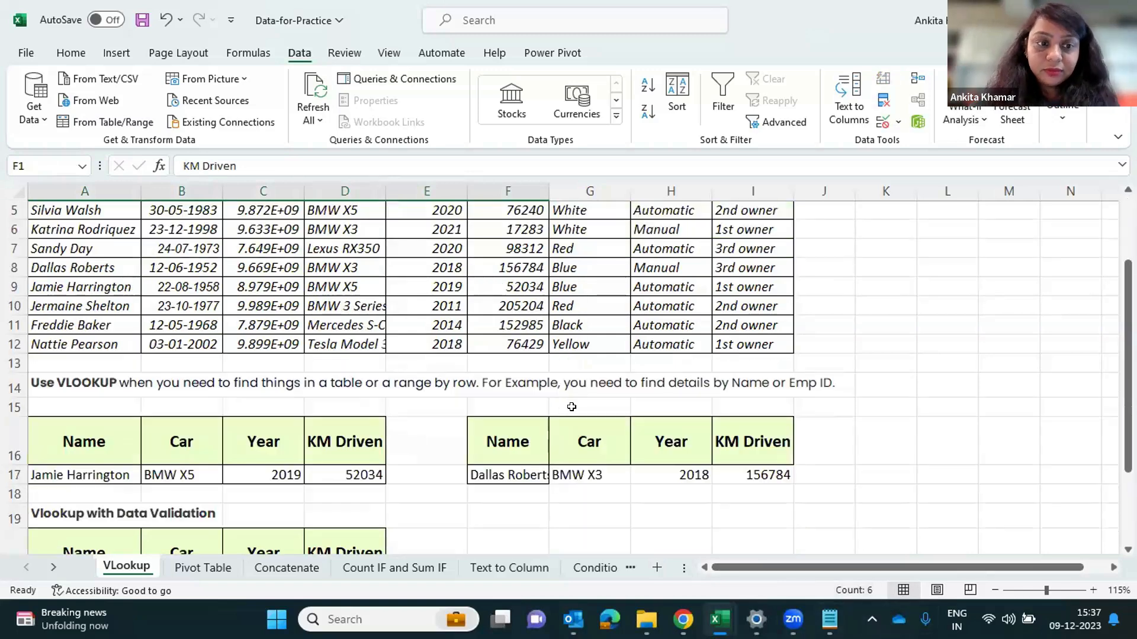
pyautogui.scroll(-1, 337, 527)
pyautogui.click(346, 472)
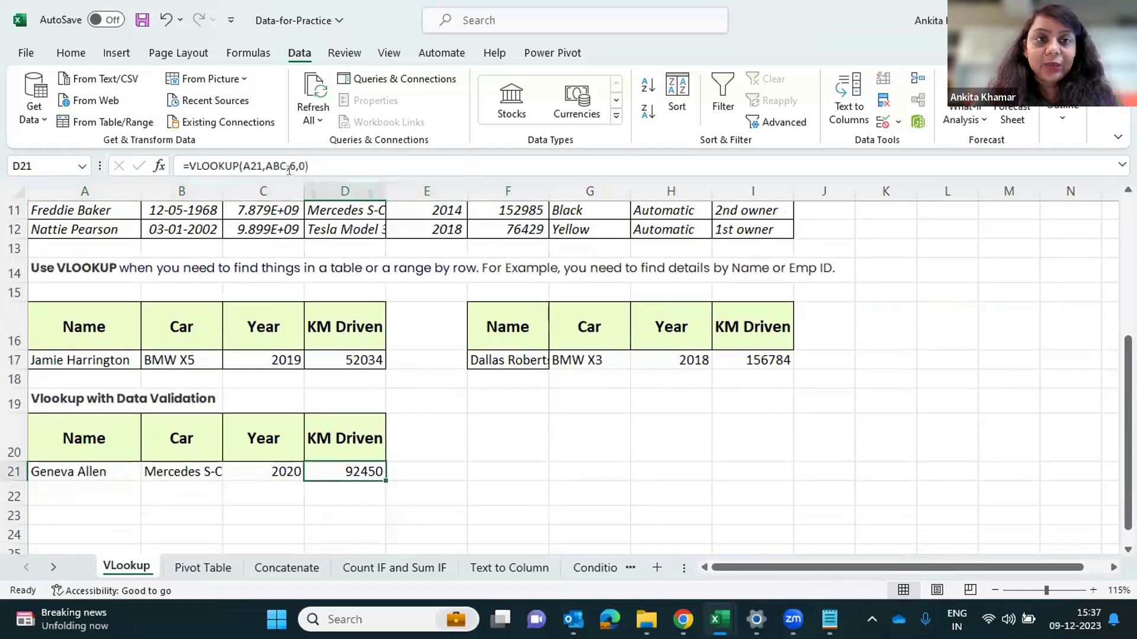
pyautogui.doubleClick(354, 471)
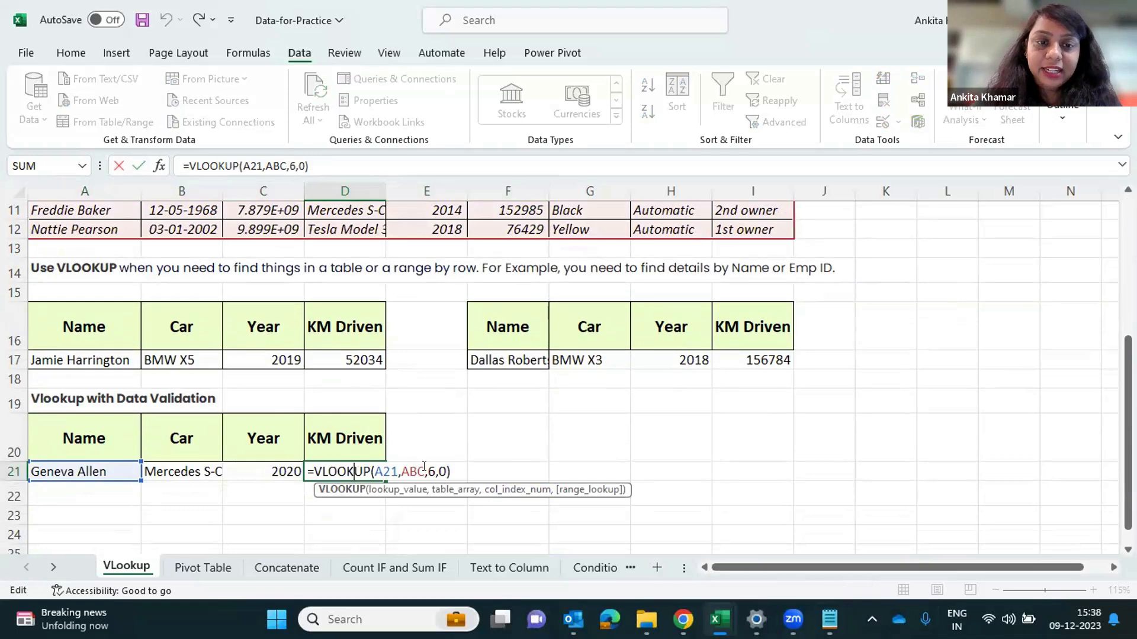
pyautogui.hotkey('ctrl', 'Return')
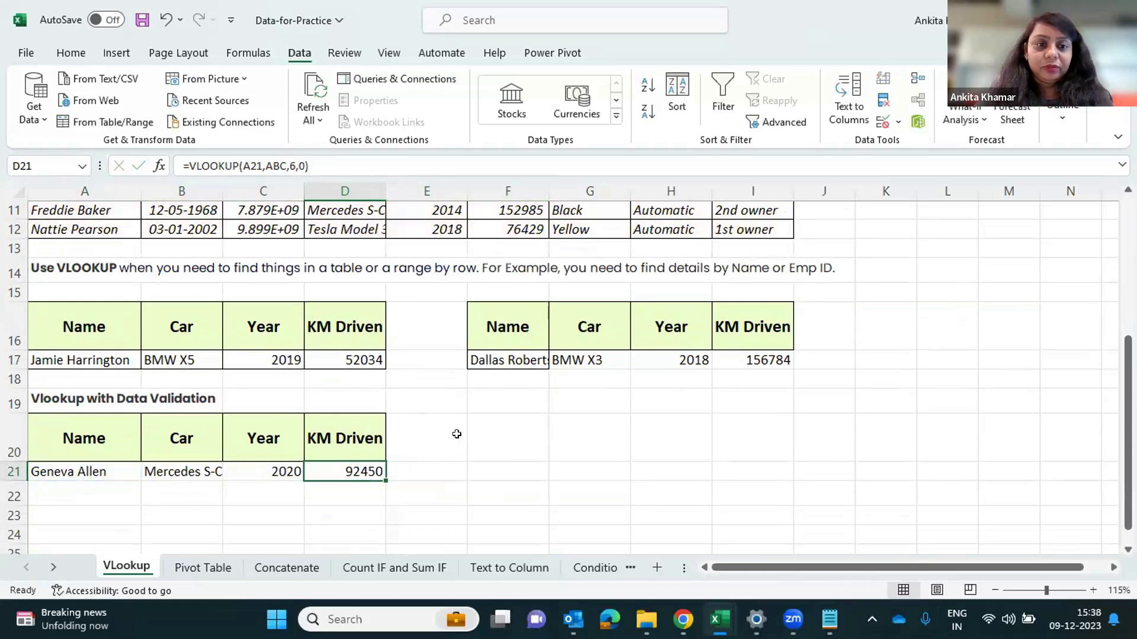
# Pick the customer listed in row 7 of the table from the drop-down in A21
pyautogui.click(110, 474)
pyautogui.scroll(-1, 111, 474)
pyautogui.click(148, 415)
pyautogui.click(83, 504)
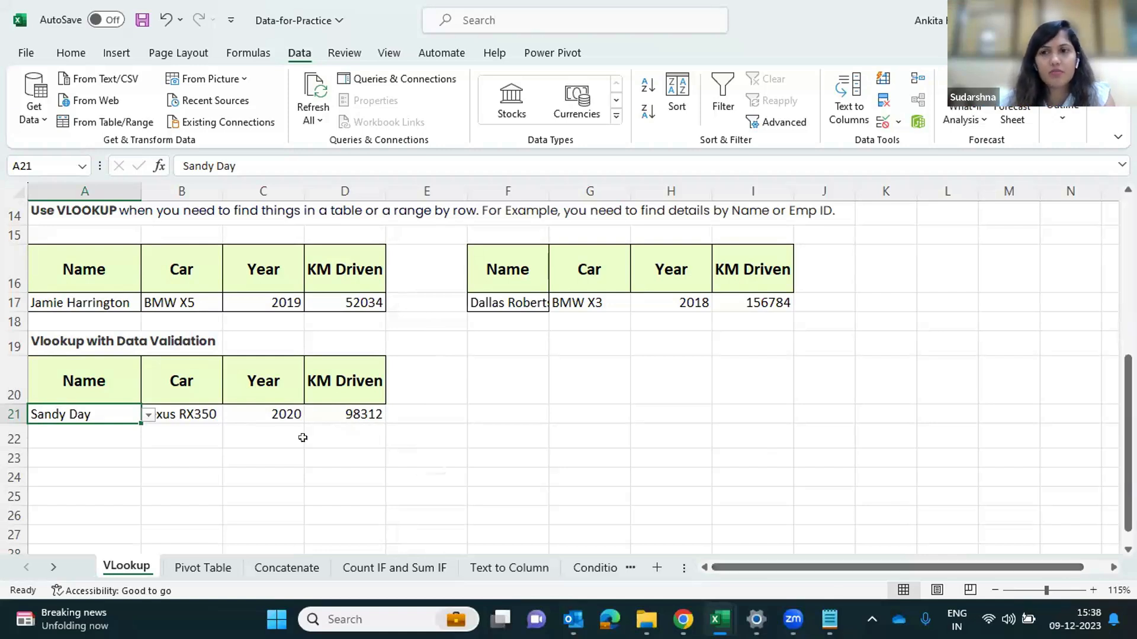
# Examine the lookup value in B21's VLOOKUP formula against the Customer Name column of the table
pyautogui.click(220, 420)
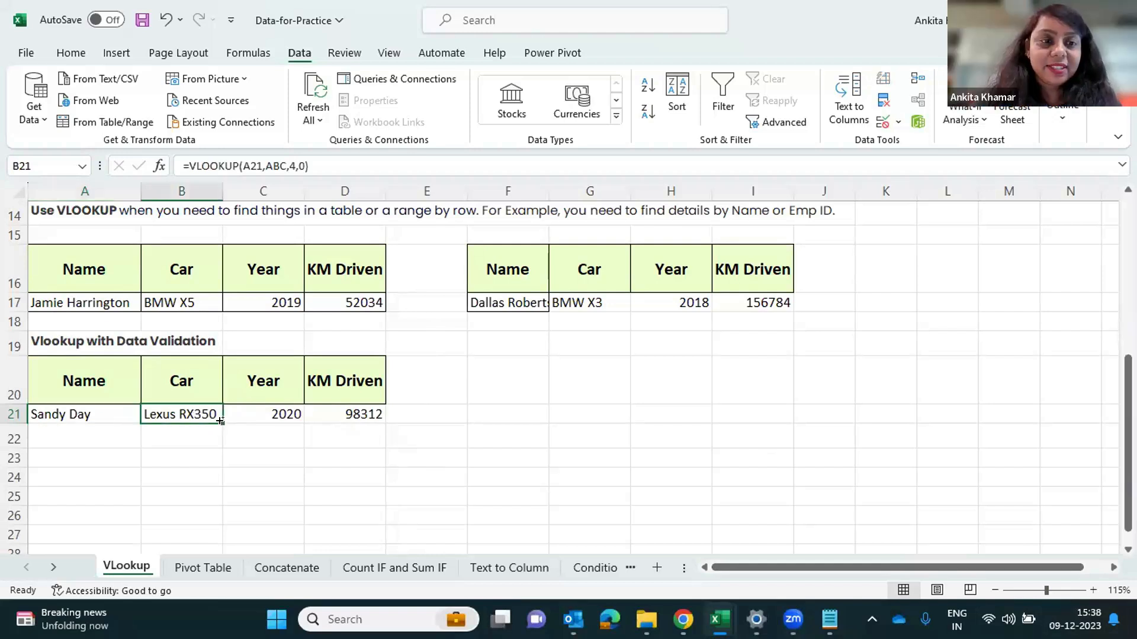
pyautogui.click(246, 163)
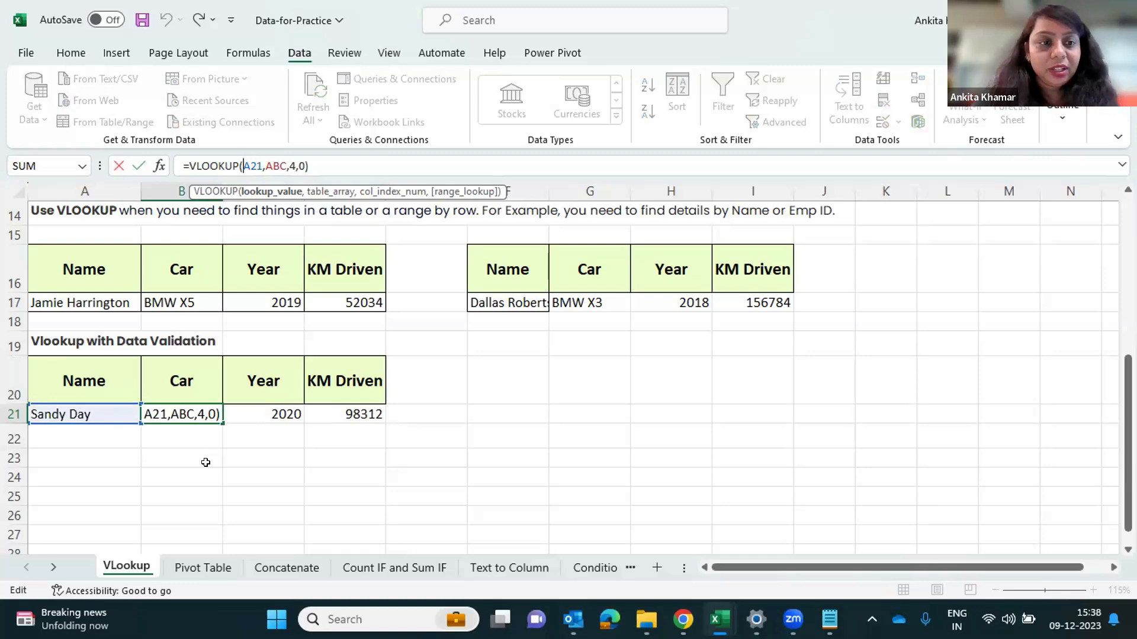
pyautogui.scroll(5, 207, 448)
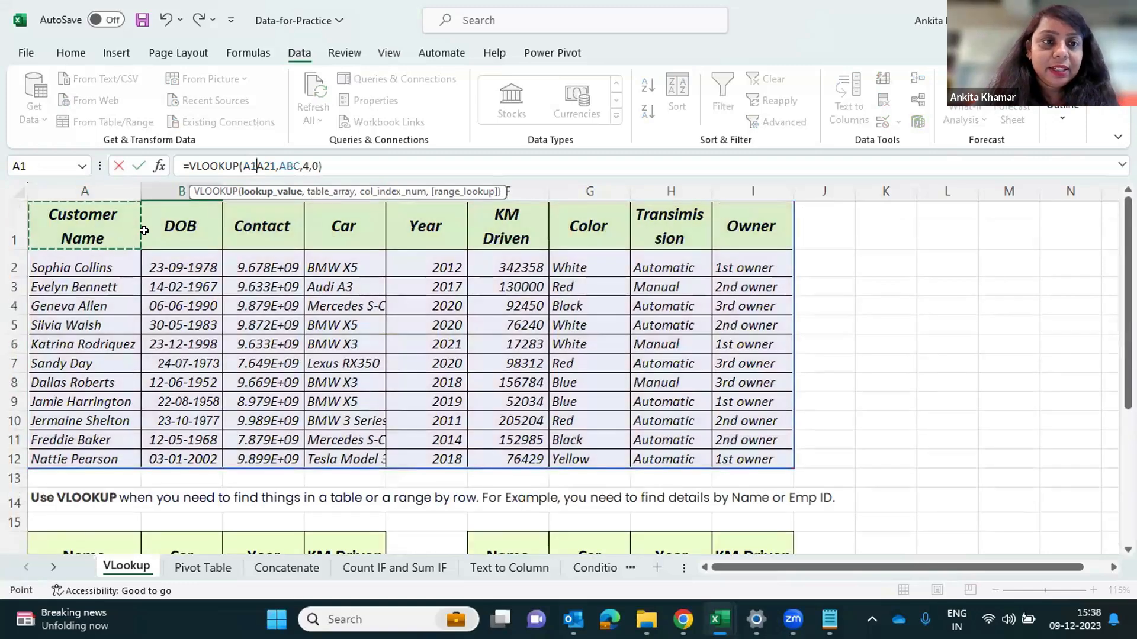
pyautogui.press('Return')
pyautogui.scroll(1, 196, 260)
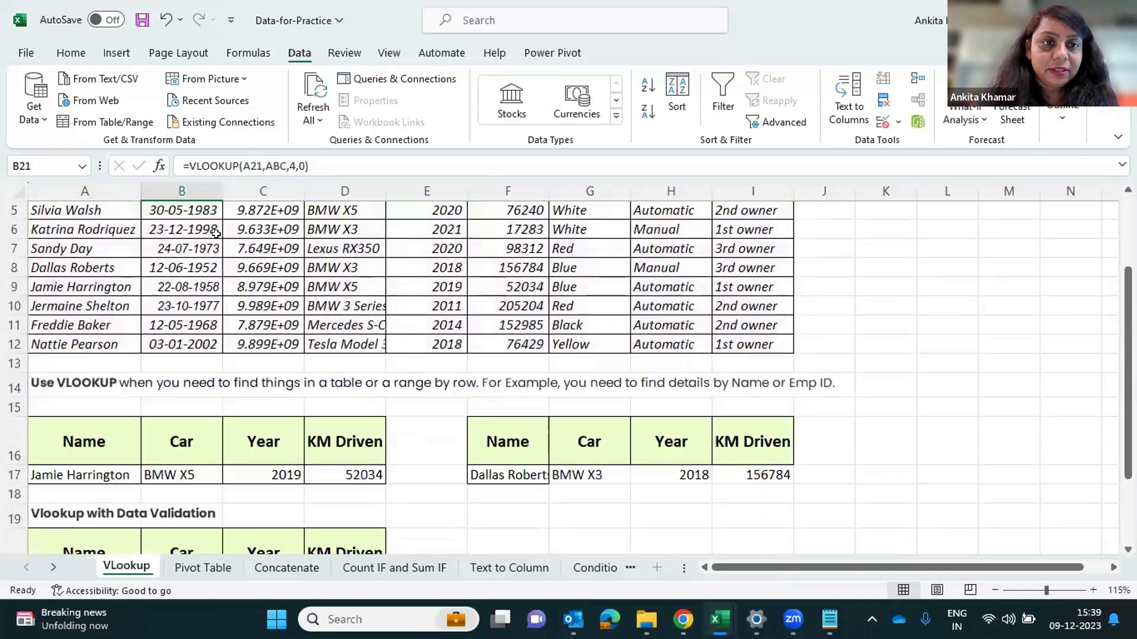
# Copy the table headers from DOB to Color in B1:G1
pyautogui.scroll(2, 204, 232)
pyautogui.click(204, 230)
pyautogui.moveTo(357, 223); pyautogui.dragTo(589, 250)
pyautogui.hotkey('ctrl', 'c')
pyautogui.scroll(-7, 497, 325)
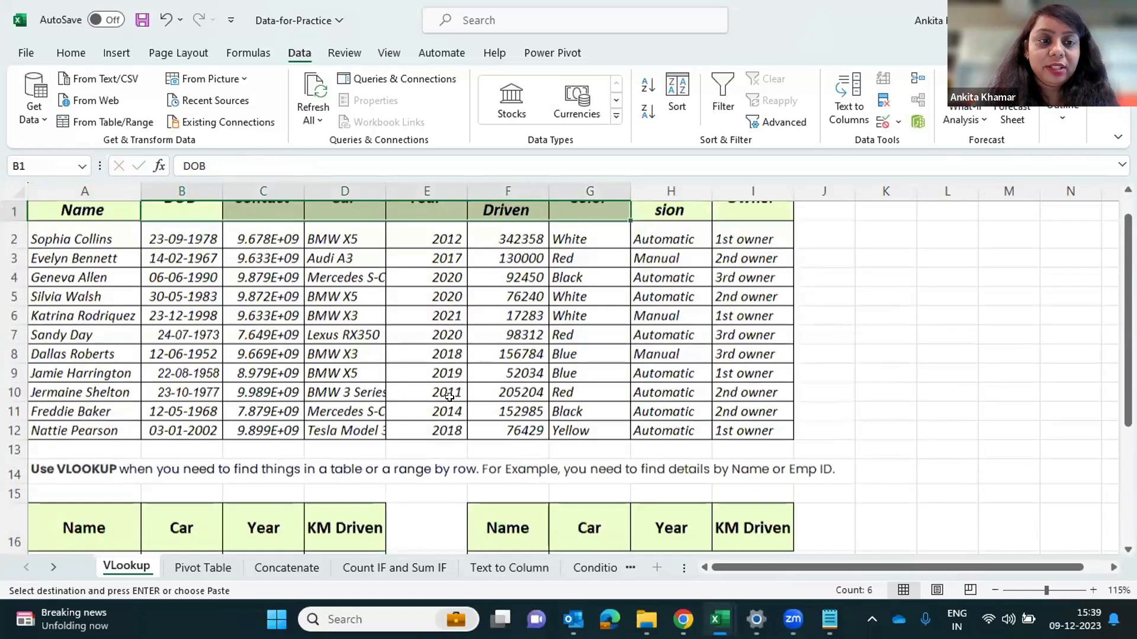
pyautogui.scroll(4, 341, 339)
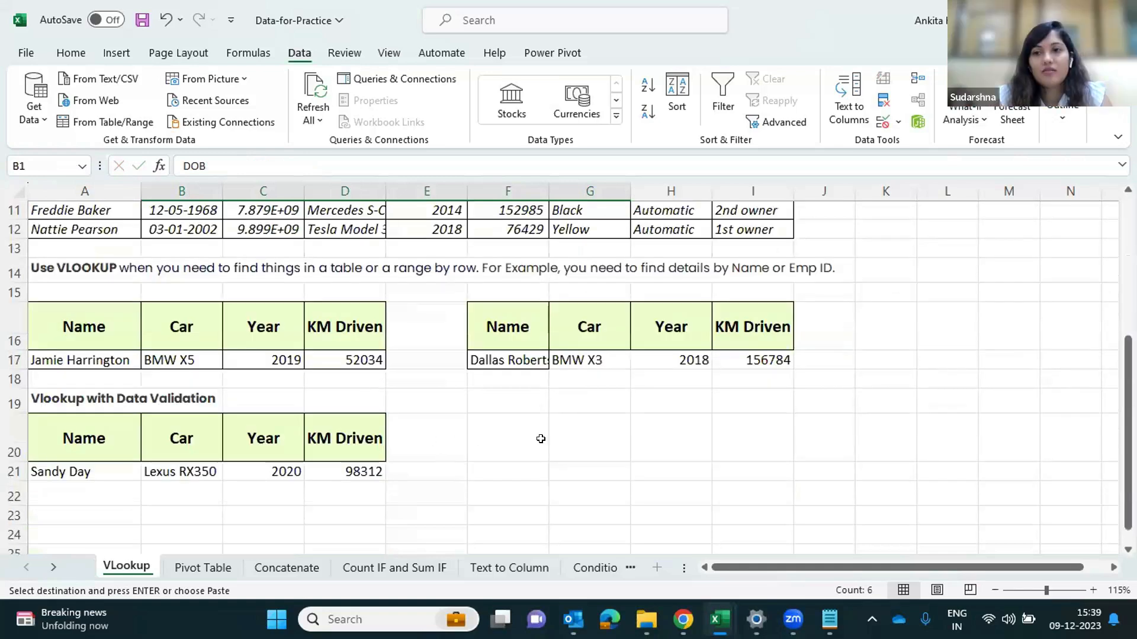
pyautogui.scroll(-1, 471, 460)
pyautogui.click(317, 453)
pyautogui.hotkey('ctrl', 'v')
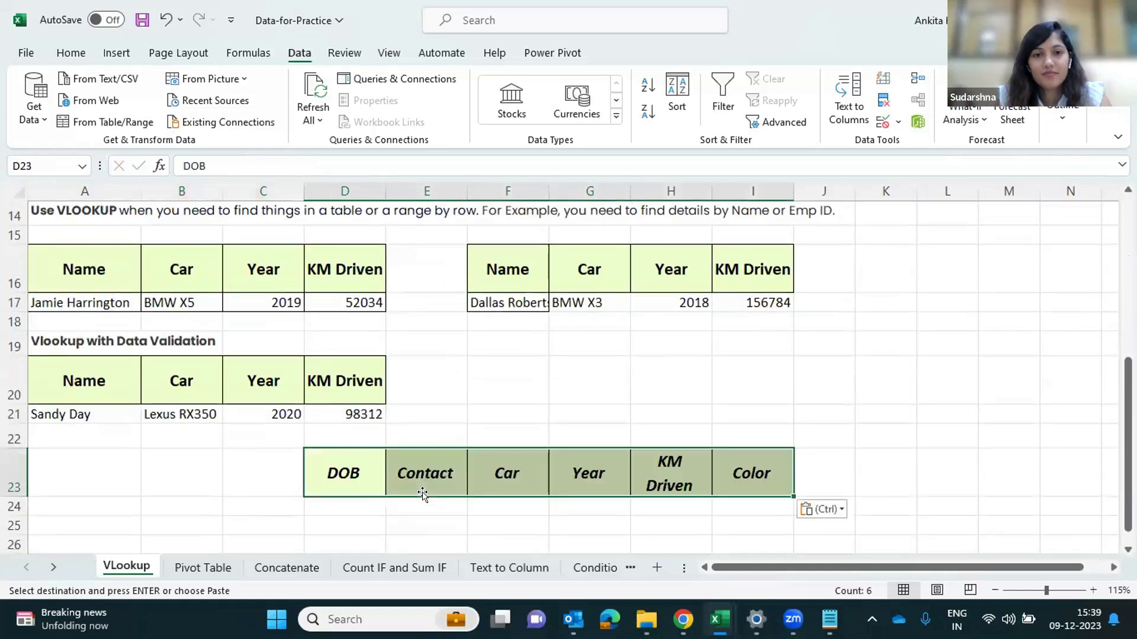
pyautogui.hotkey('ctrl', 'z')
# Switch to the Book2 workbook and paste the copied headers starting at G1
pyautogui.hotkey('alt', 'Tab')
pyautogui.click(376, 204)
pyautogui.hotkey('ctrl', 'v')
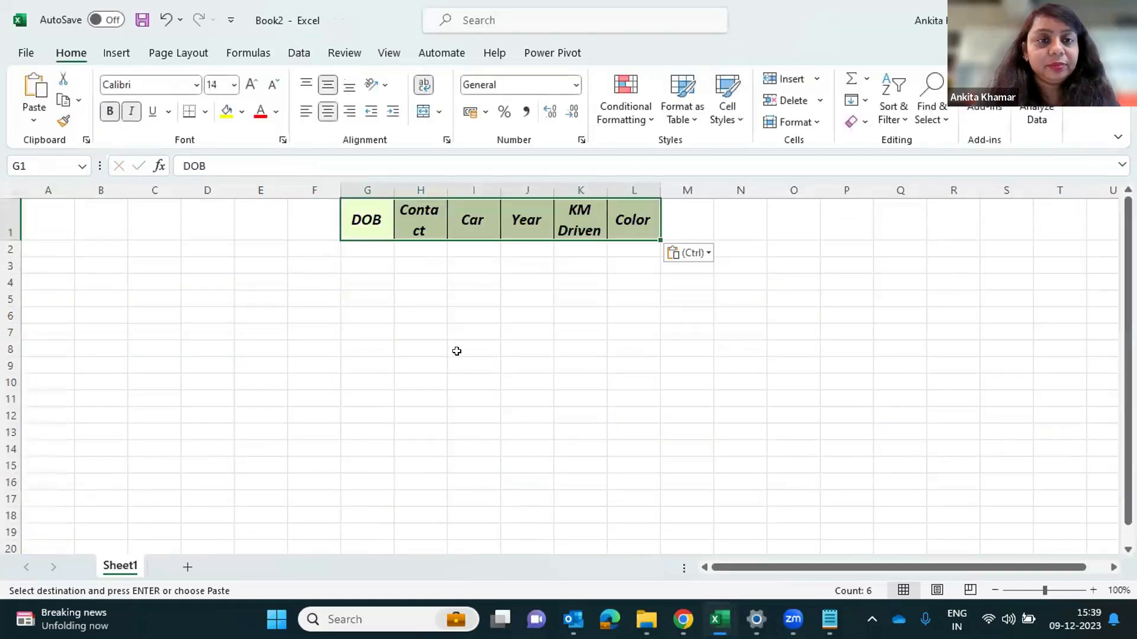
# Copy the first four customer names from A2:A5 of Data-for-Practice and paste them into Book2 starting at F2
pyautogui.hotkey('alt', 'Tab')
pyautogui.scroll(5, 251, 327)
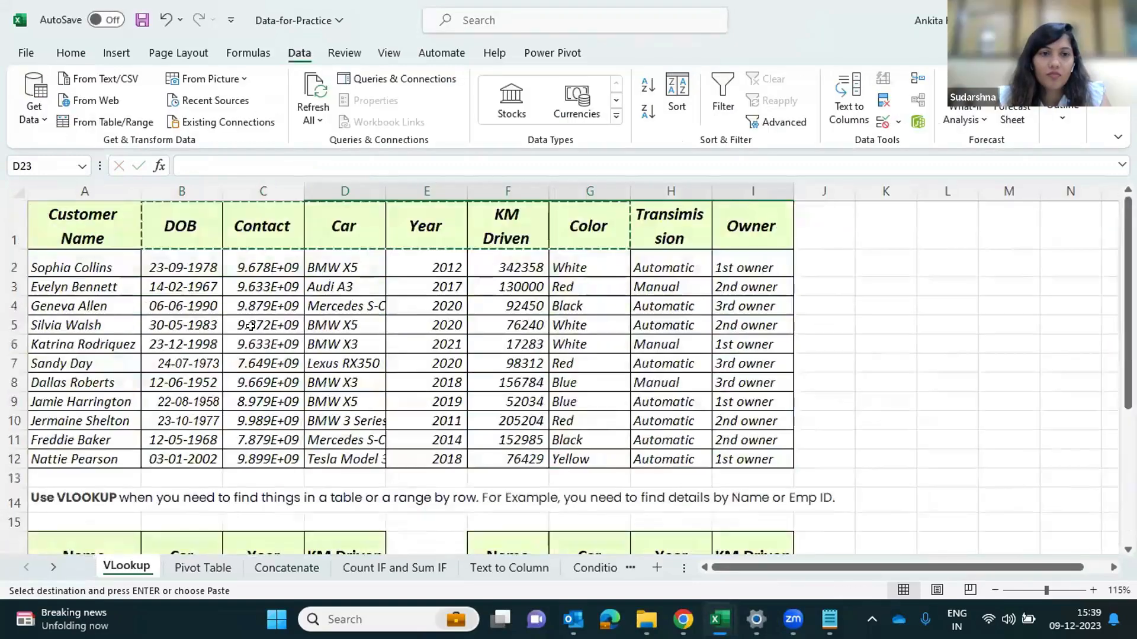
pyautogui.click(93, 241)
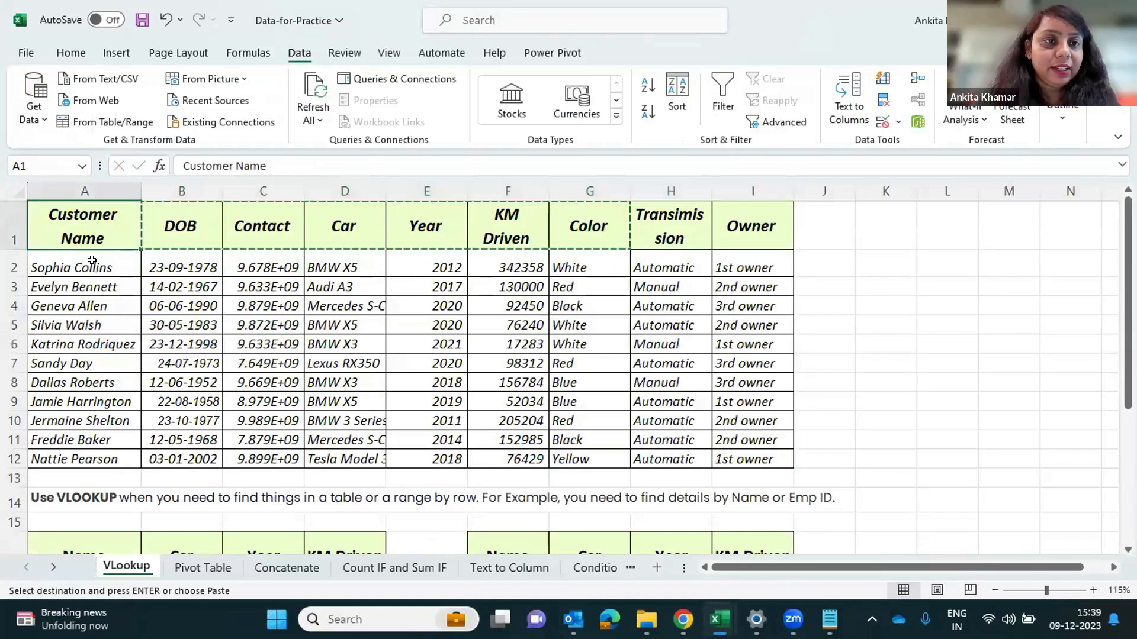
pyautogui.moveTo(92, 263); pyautogui.dragTo(145, 325)
pyautogui.hotkey('ctrl', 'c')
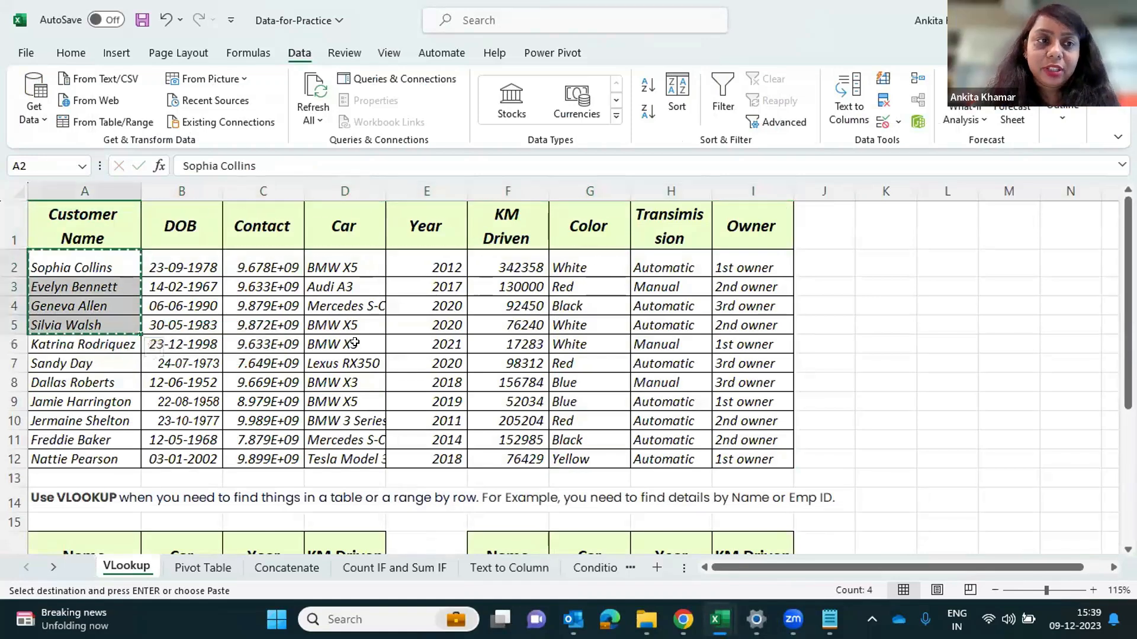
pyautogui.hotkey('alt', 'Tab')
pyautogui.click(314, 248)
pyautogui.hotkey('ctrl', 'v')
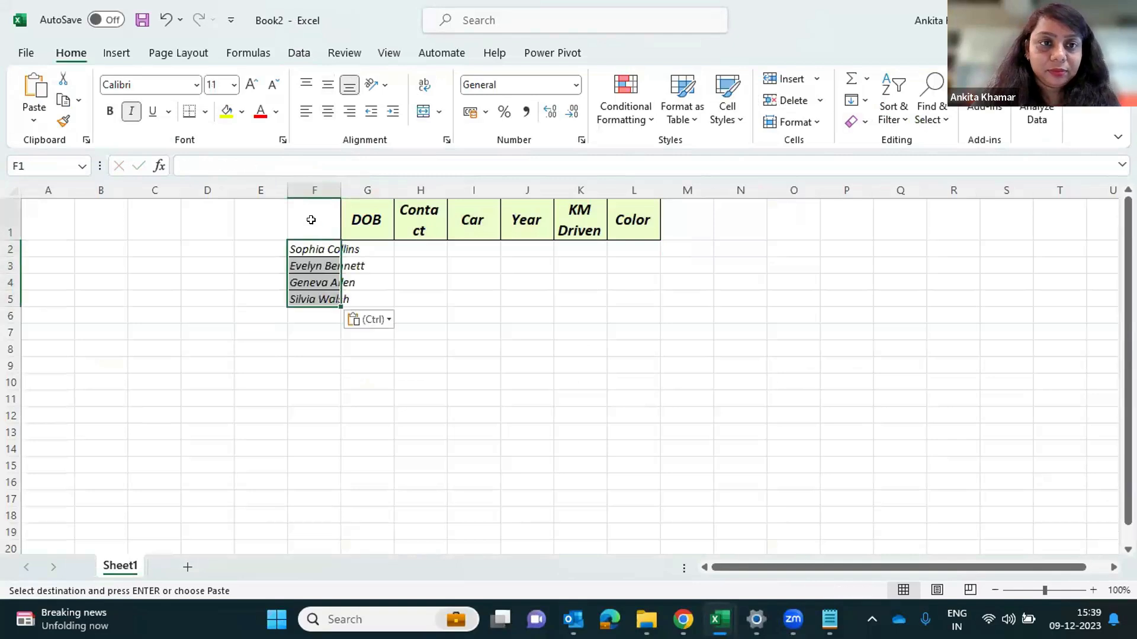
# Enter the header Name in F1 and copy the DOB header's formatting onto it
pyautogui.click(312, 220)
pyautogui.write('Name')
pyautogui.press('Tab')
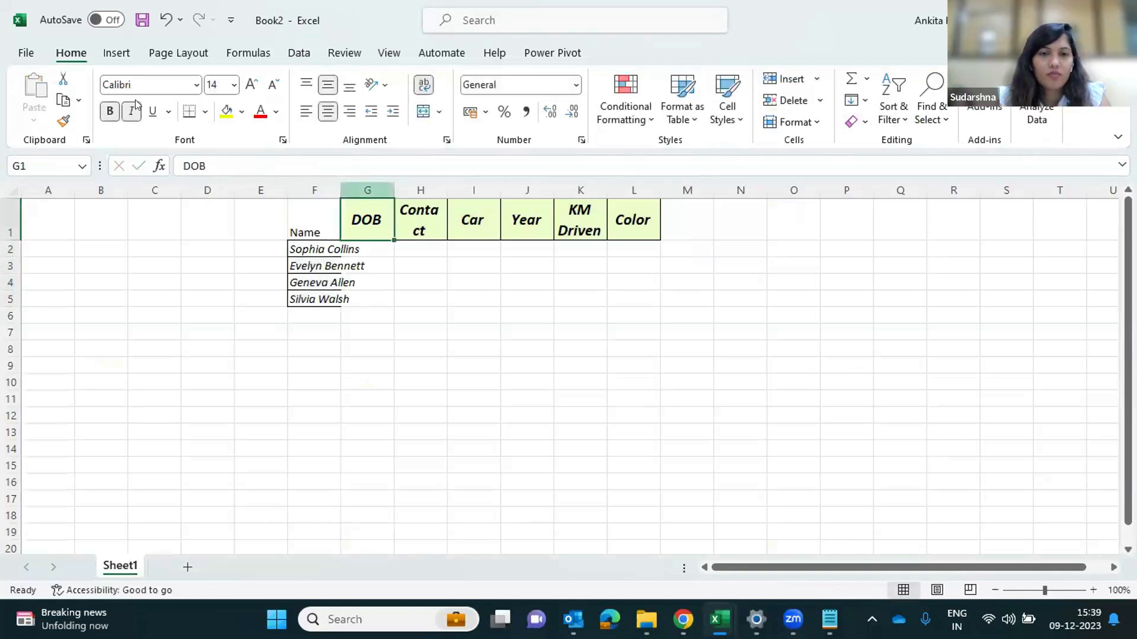
pyautogui.click(64, 121)
pyautogui.click(306, 223)
# Apply all borders to F1:L5 and widen column F to fit the names
pyautogui.moveTo(308, 225)
pyautogui.mouseDown()
pyautogui.moveTo(501, 315)
pyautogui.moveTo(643, 291)
pyautogui.mouseUp()
pyautogui.hotkey('alt', 'h')
pyautogui.press('b')
pyautogui.press('a')
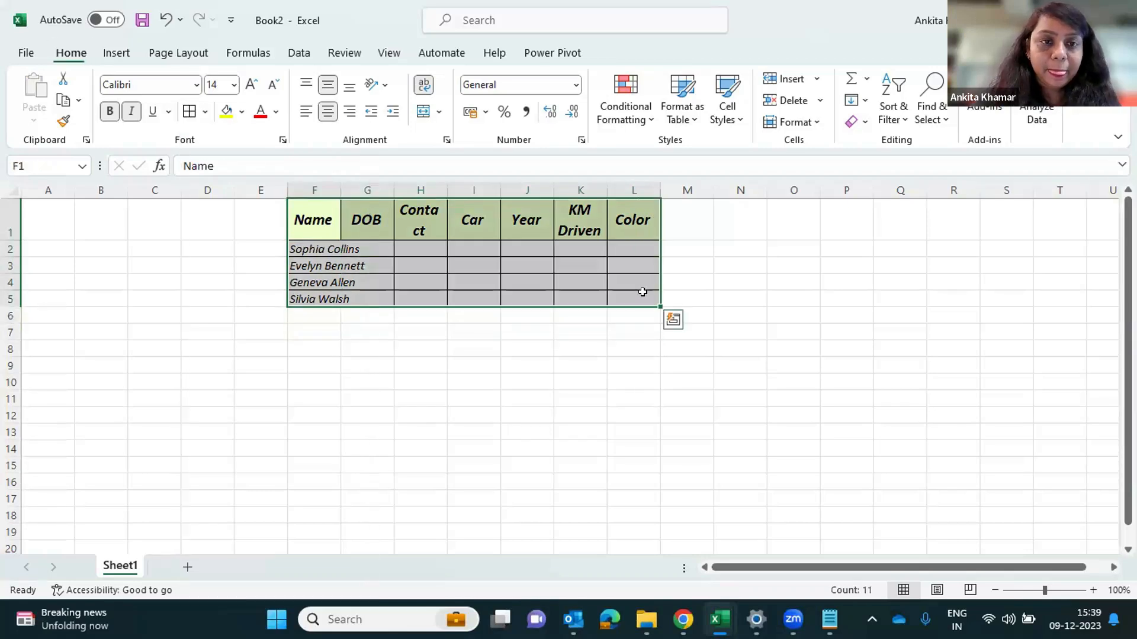
pyautogui.moveTo(341, 188); pyautogui.dragTo(372, 188)
# Enter =VLOOKUP($F2,ABC,2,0) in G2 to look up the first customer's DOB
pyautogui.click(410, 243)
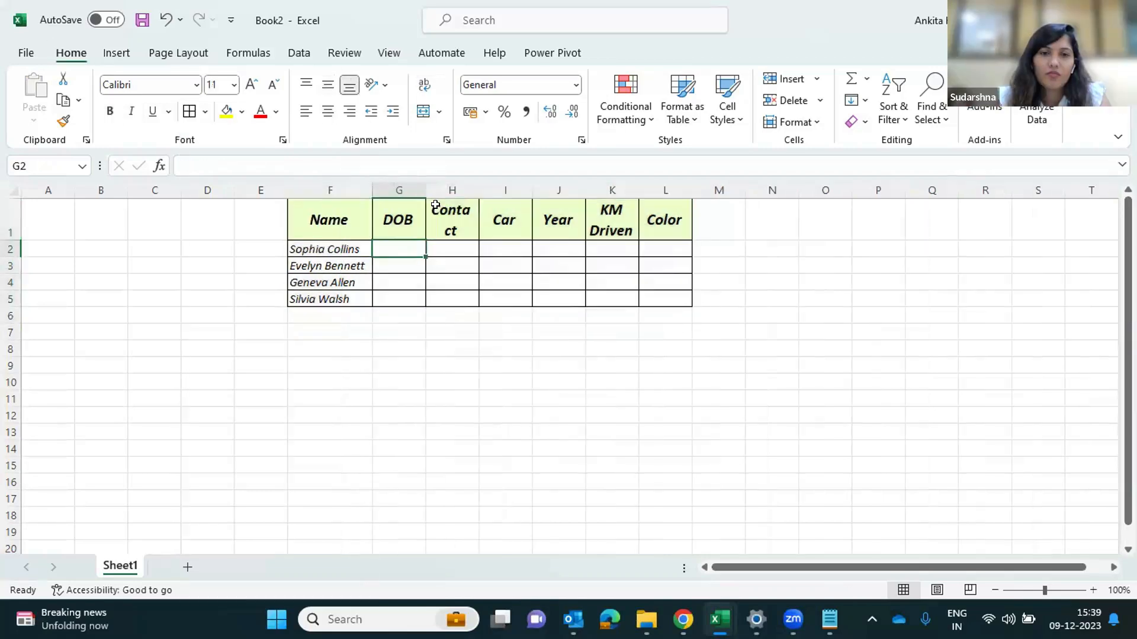
pyautogui.write('=Vloo')
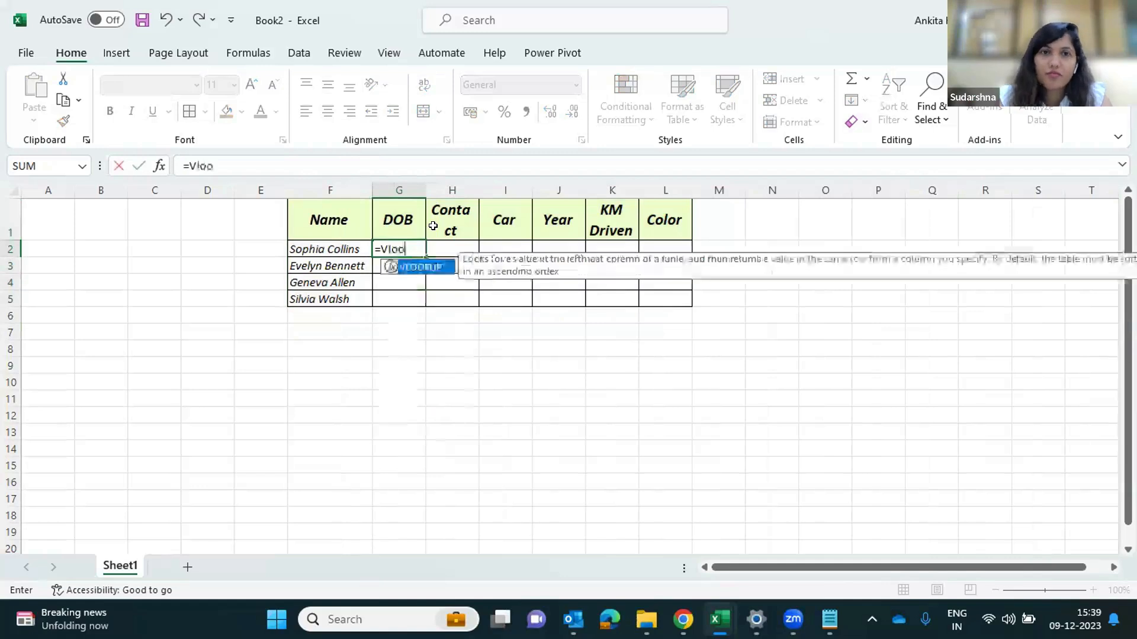
pyautogui.write('kup(')
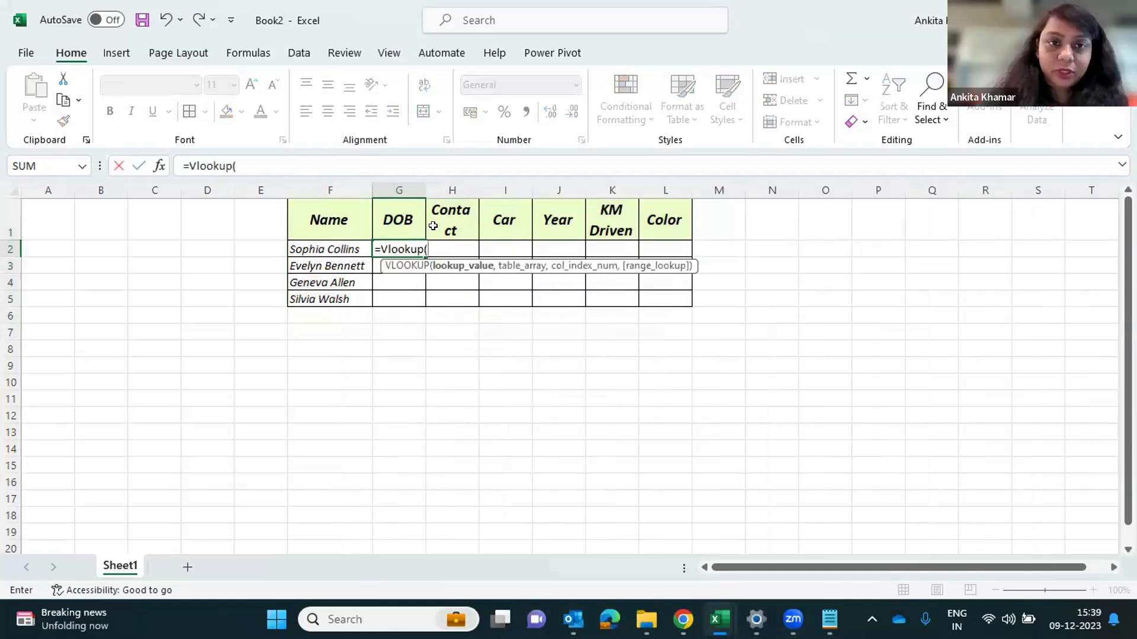
pyautogui.click(343, 249)
pyautogui.write(',')
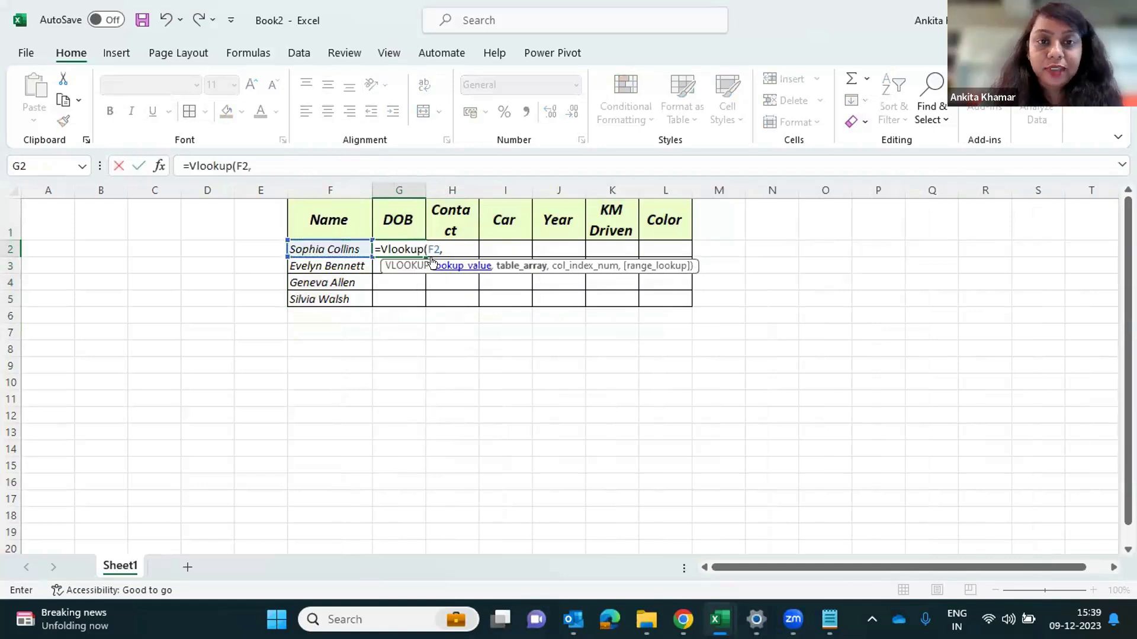
pyautogui.write('ABC,')
pyautogui.click(431, 265)
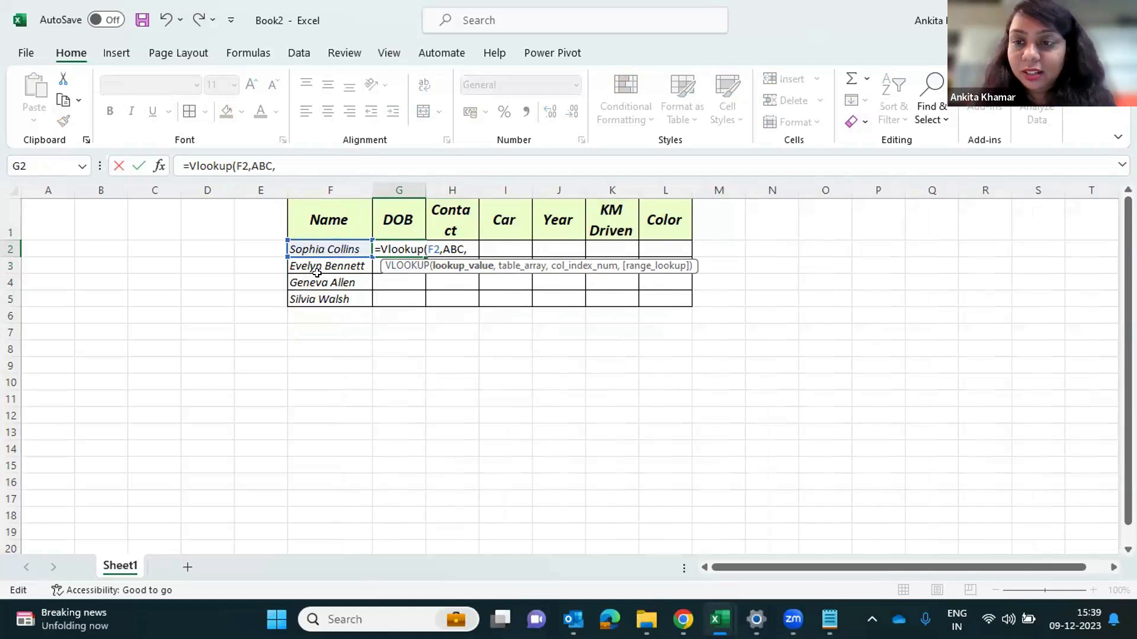
pyautogui.write('$')
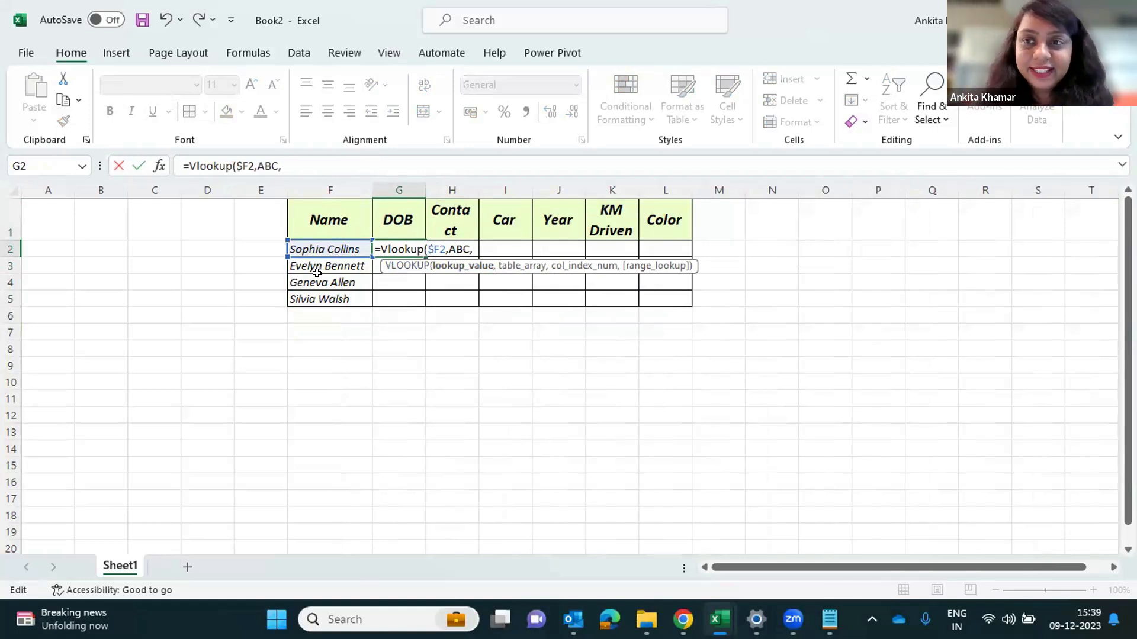
pyautogui.click(475, 250)
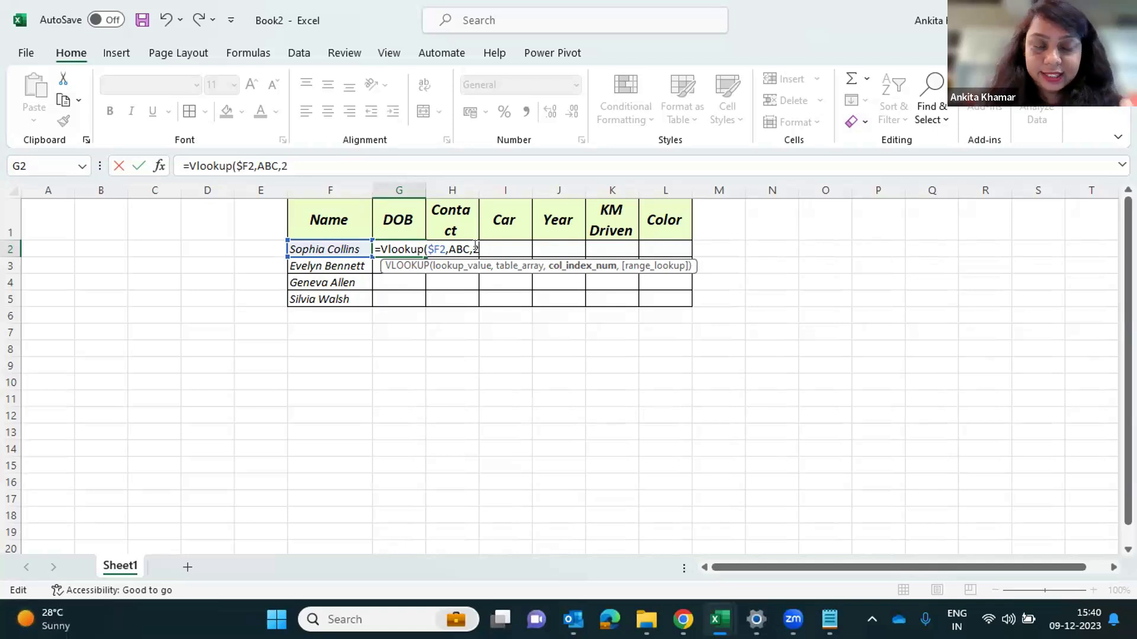
pyautogui.write(',0')
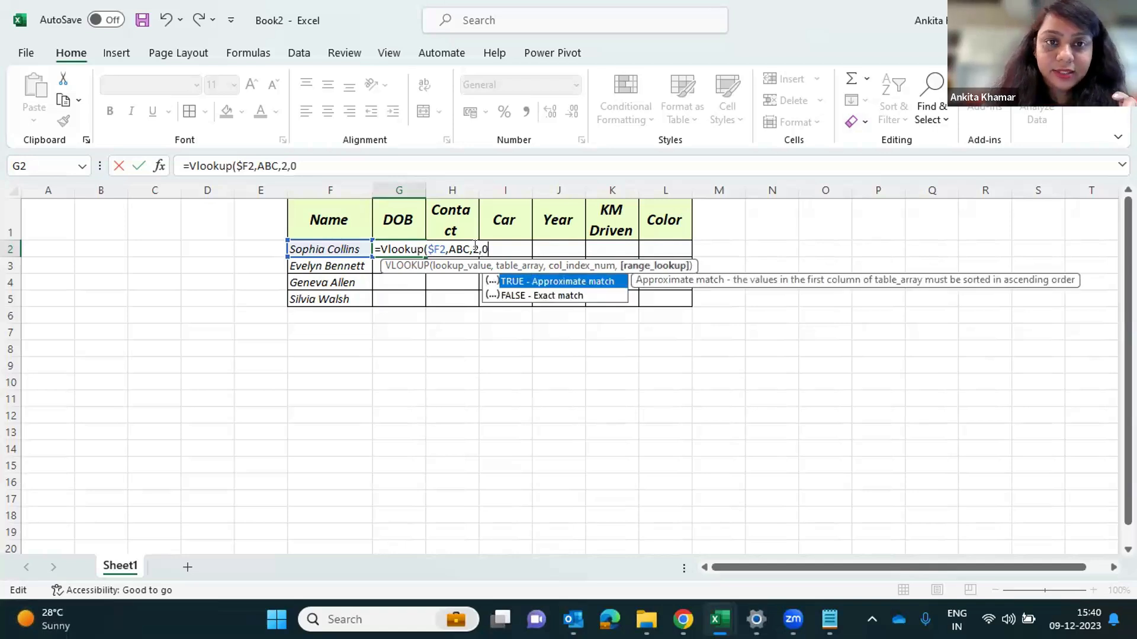
pyautogui.write(')')
pyautogui.press('Return')
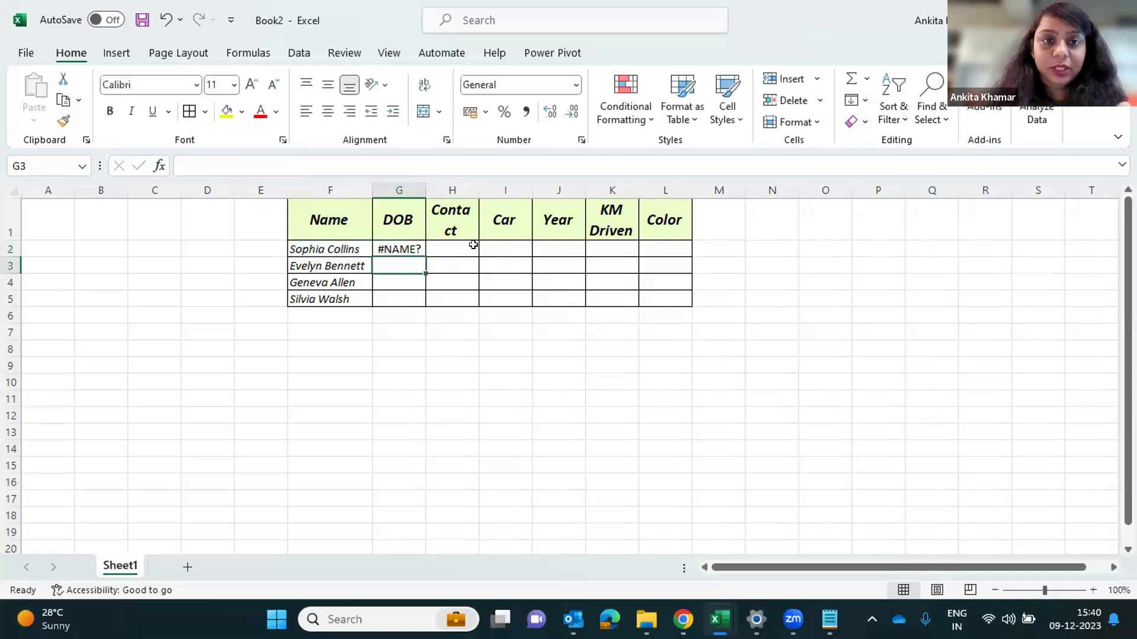
# Try to replace the table array in G2's VLOOKUP function arguments with the customer table in the Data-for-Practice workbook
pyautogui.click(383, 245)
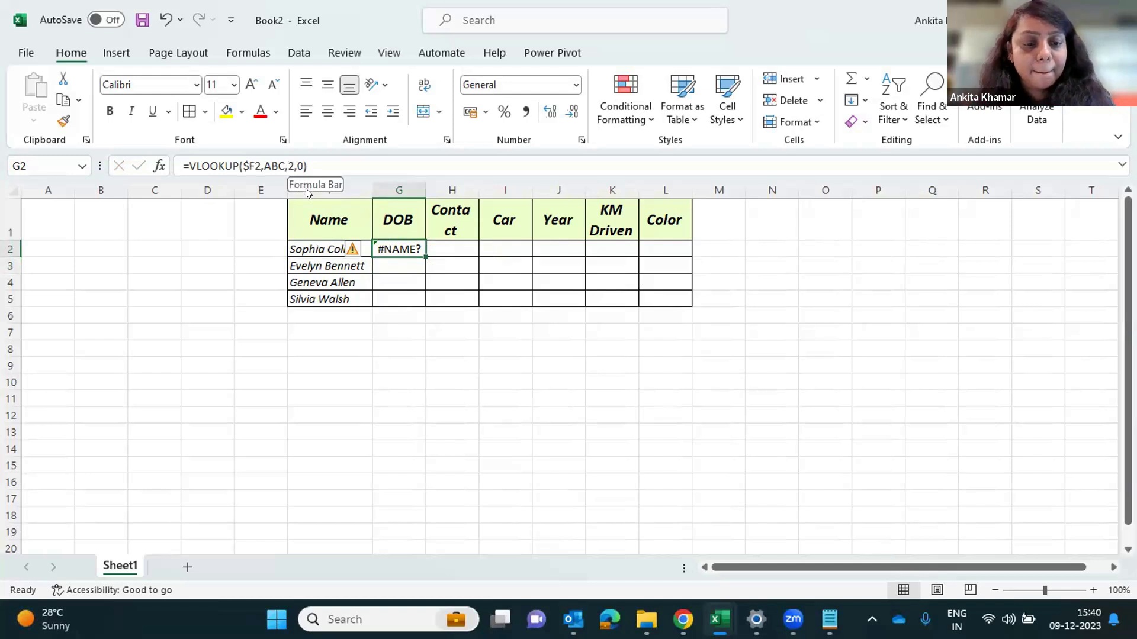
pyautogui.hotkey('shift', 'F3')
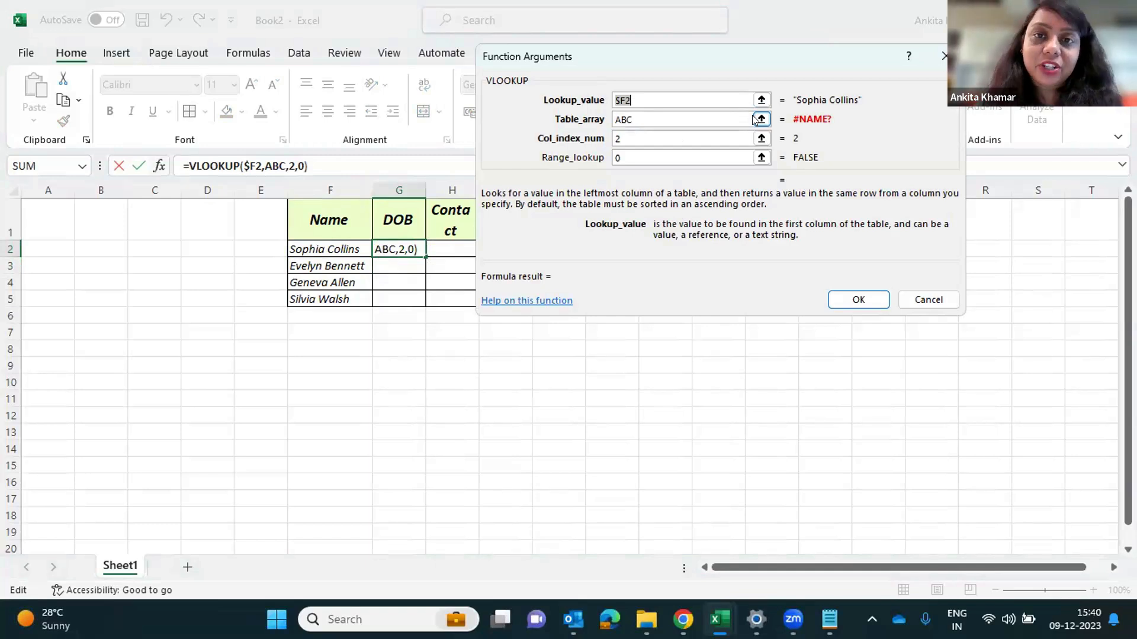
pyautogui.click(761, 119)
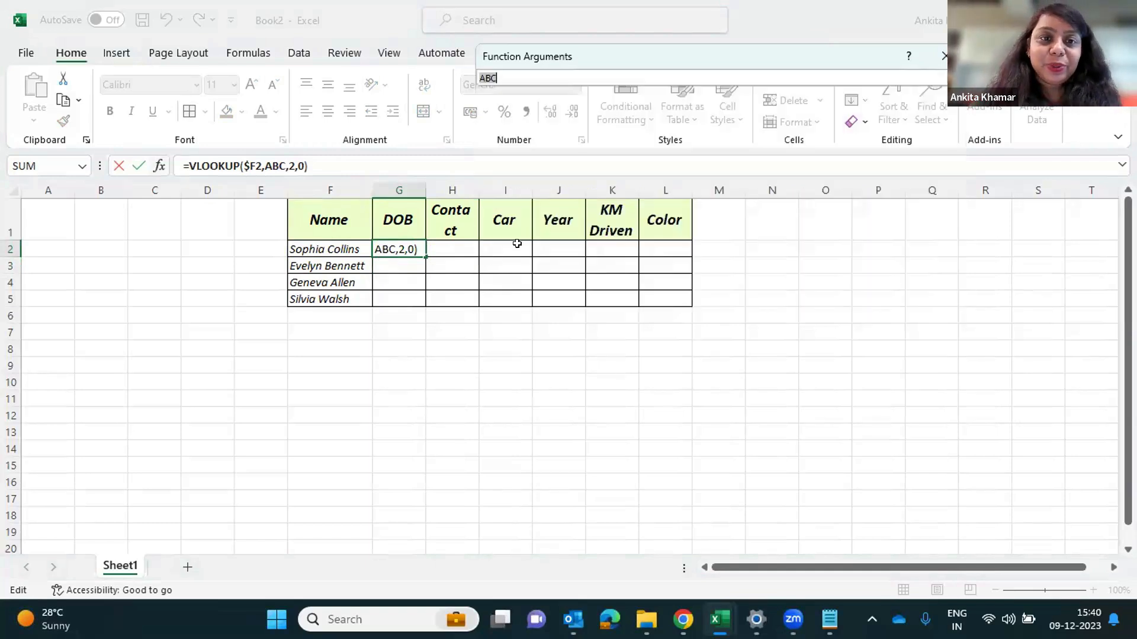
pyautogui.hotkey('alt', 'Tab')
pyautogui.hotkey('alt', 'Tab')
pyautogui.moveTo(98, 218); pyautogui.dragTo(753, 462)
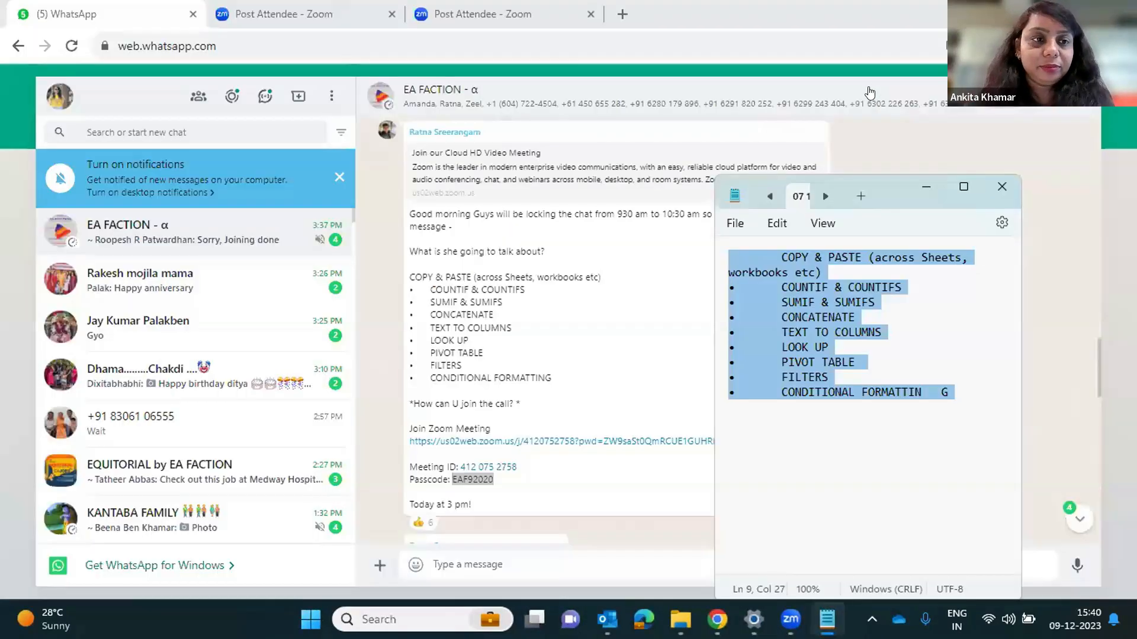
pyautogui.write('=')
pyautogui.hotkey('alt', 'Tab')
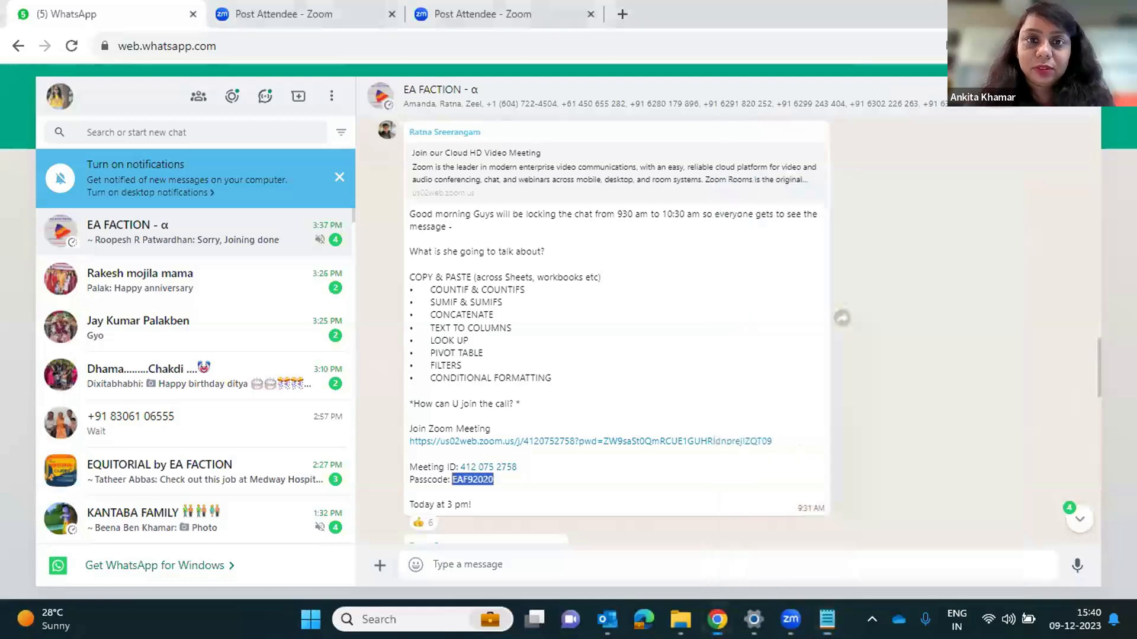
pyautogui.hotkey('alt', 'Tab')
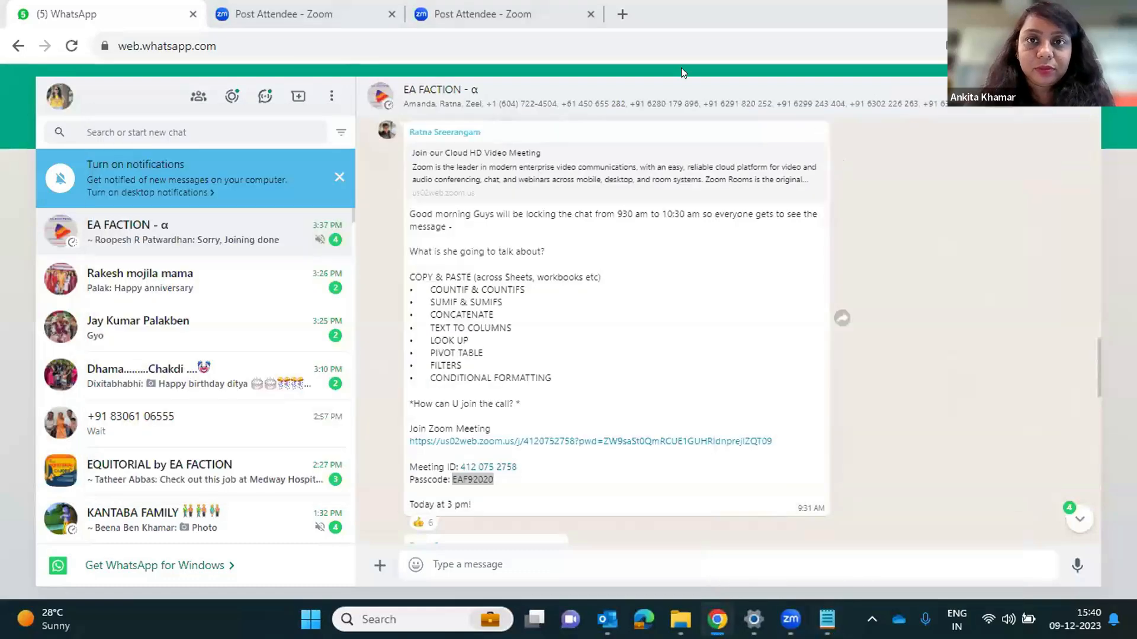
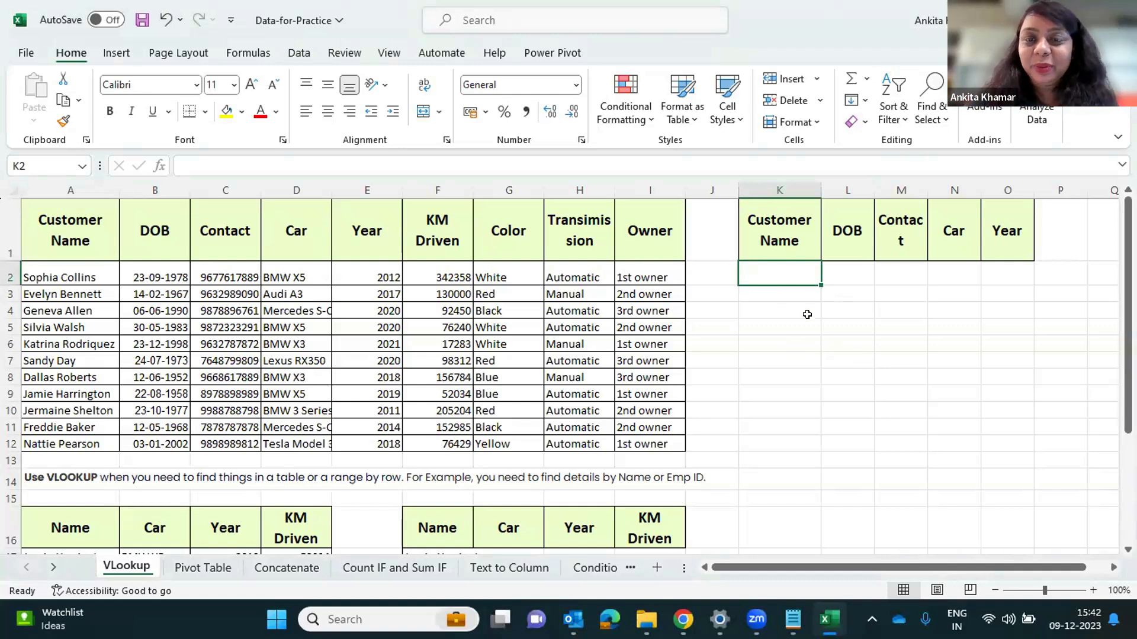
# Copy the four customer names in A5:A8 into K2:K5 under the Customer Name header
pyautogui.click(83, 328)
pyautogui.moveTo(84, 343); pyautogui.dragTo(74, 379)
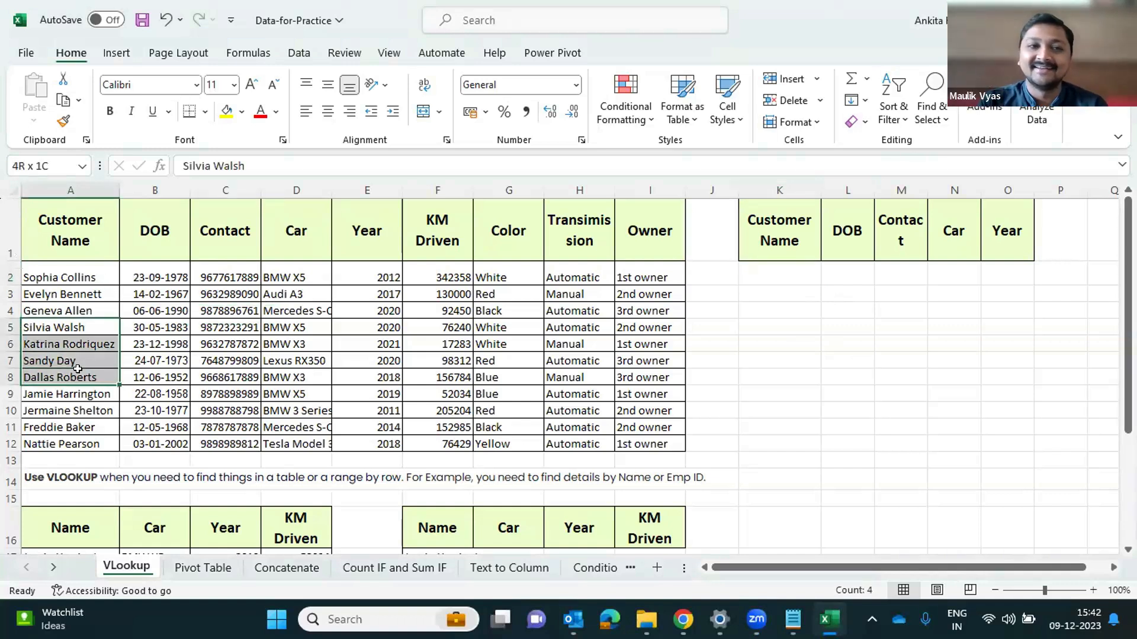
pyautogui.hotkey('ctrl', 'c')
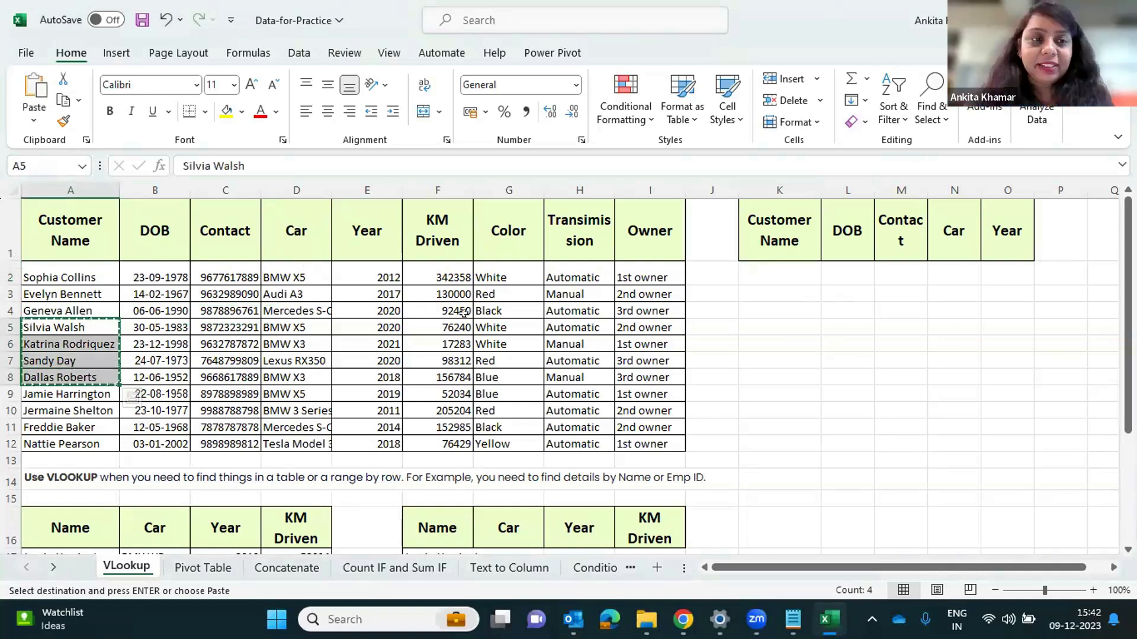
pyautogui.click(781, 278)
pyautogui.hotkey('ctrl', 'v')
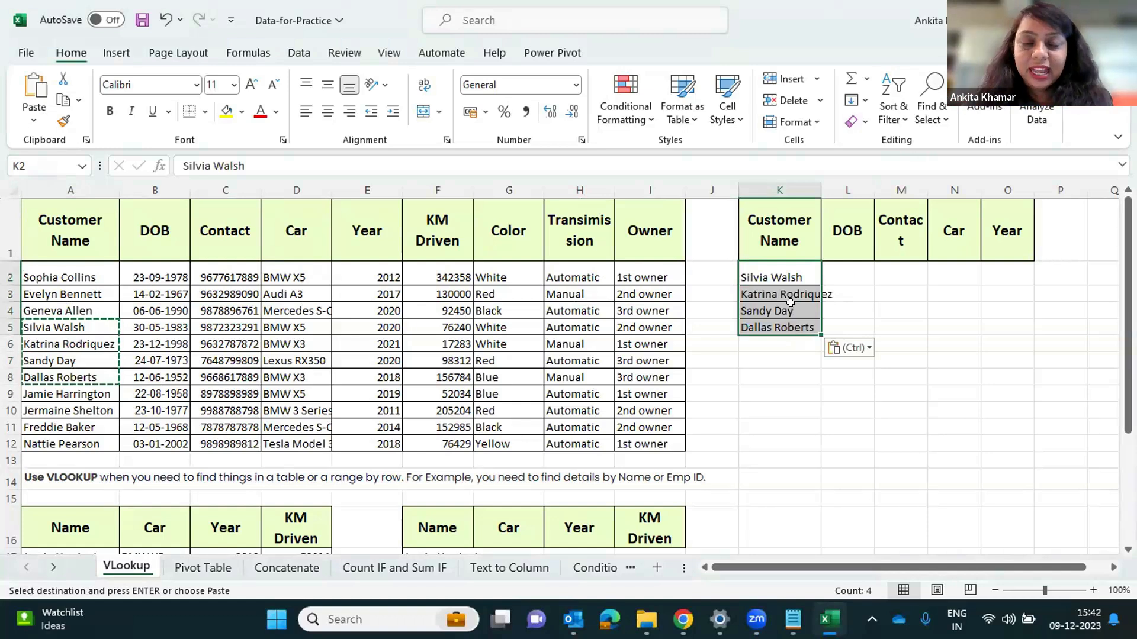
pyautogui.press('Escape')
pyautogui.moveTo(778, 219); pyautogui.dragTo(1007, 234)
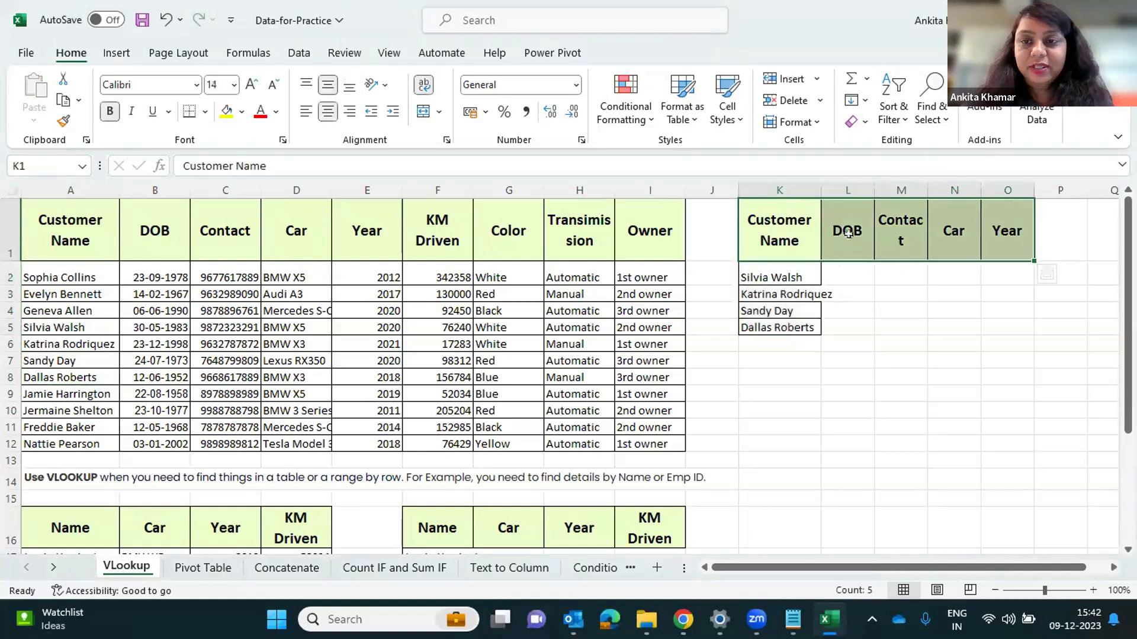
pyautogui.click(856, 231)
pyautogui.moveTo(856, 233); pyautogui.dragTo(1039, 236)
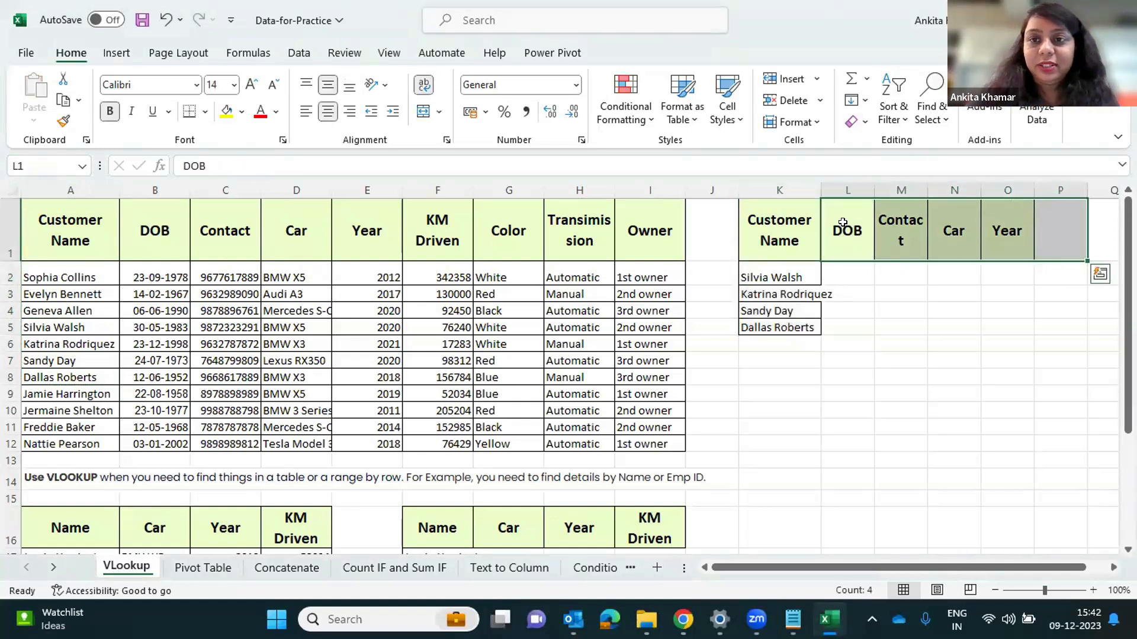
pyautogui.moveTo(856, 235); pyautogui.dragTo(1007, 237)
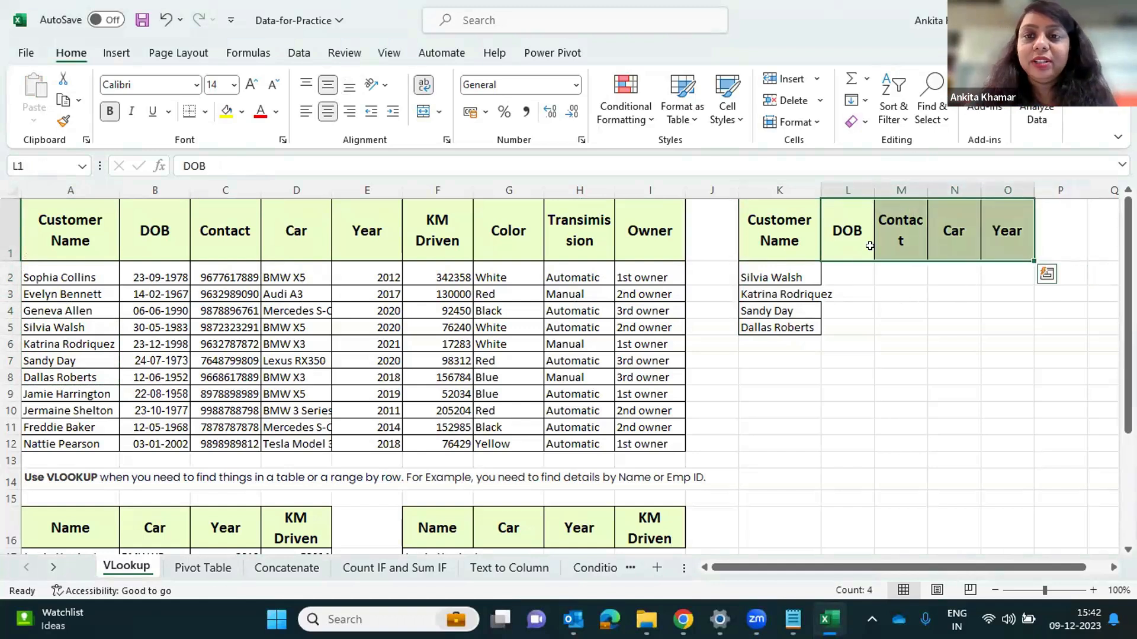
pyautogui.moveTo(858, 245); pyautogui.dragTo(1101, 237)
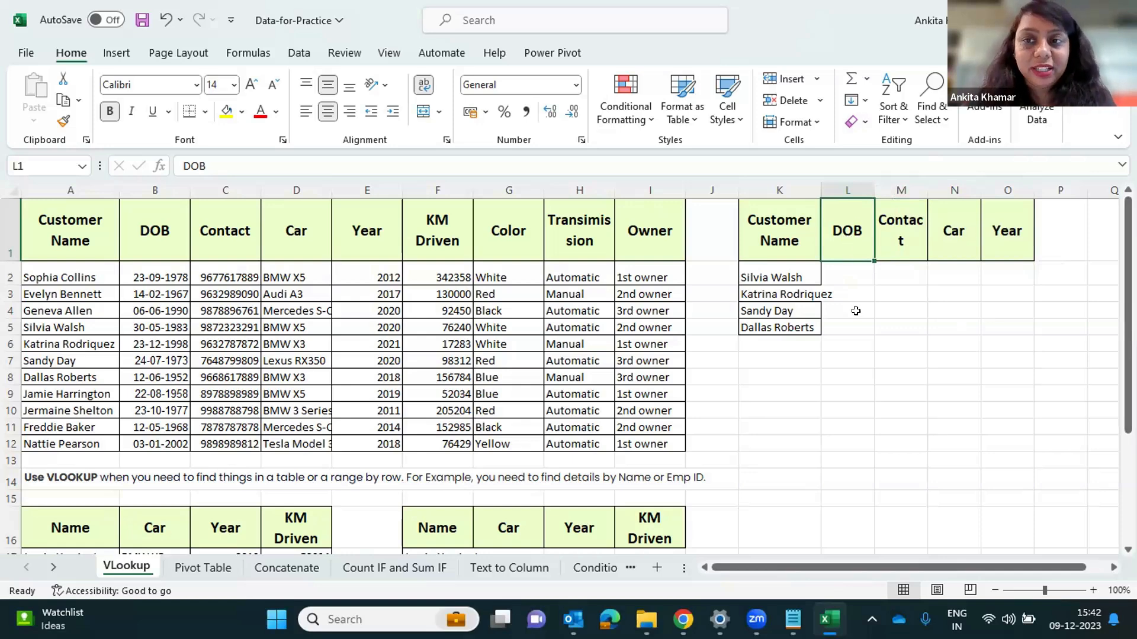
# Enter =VLOOKUP($K2,ABC,2,0) in L2 to look up the first customer's DOB
pyautogui.click(837, 265)
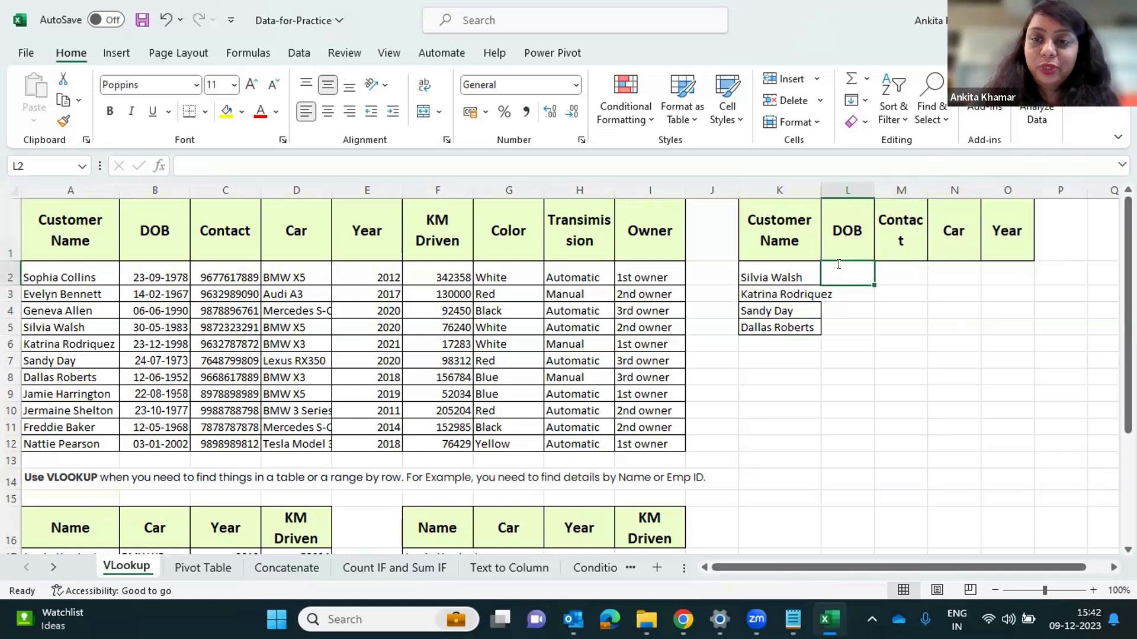
pyautogui.write('=Vlook')
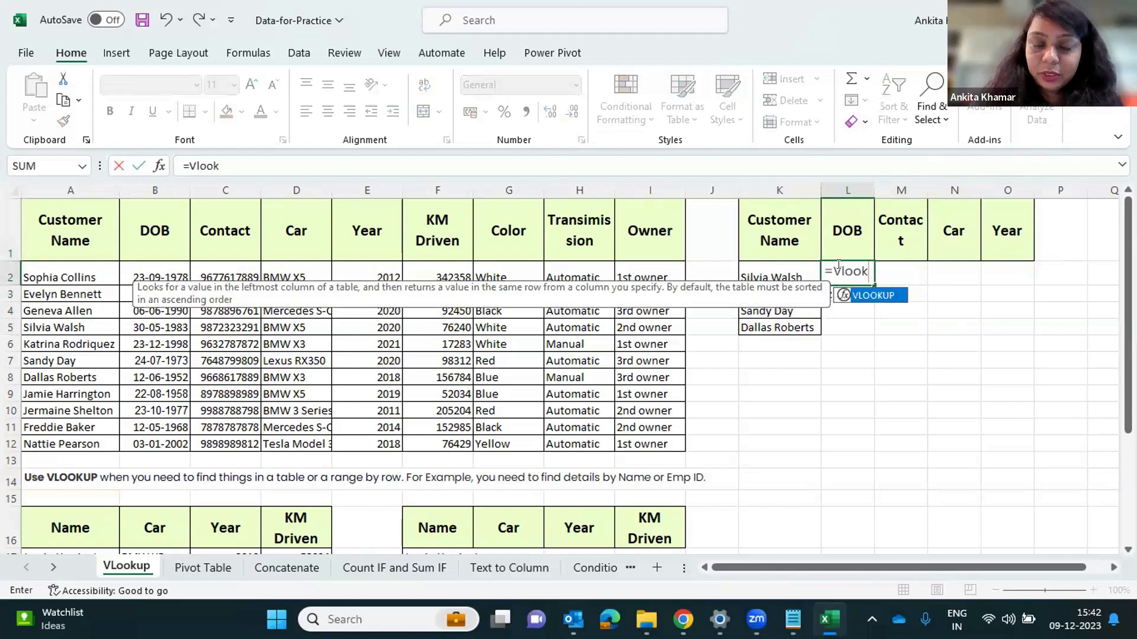
pyautogui.write('up(')
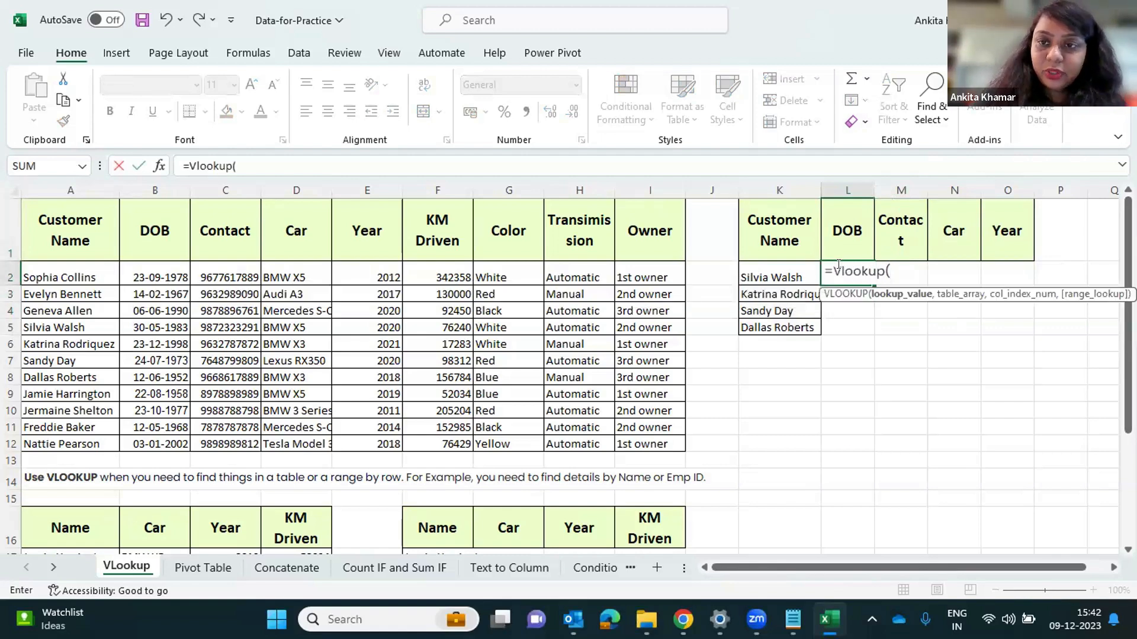
pyautogui.click(781, 277)
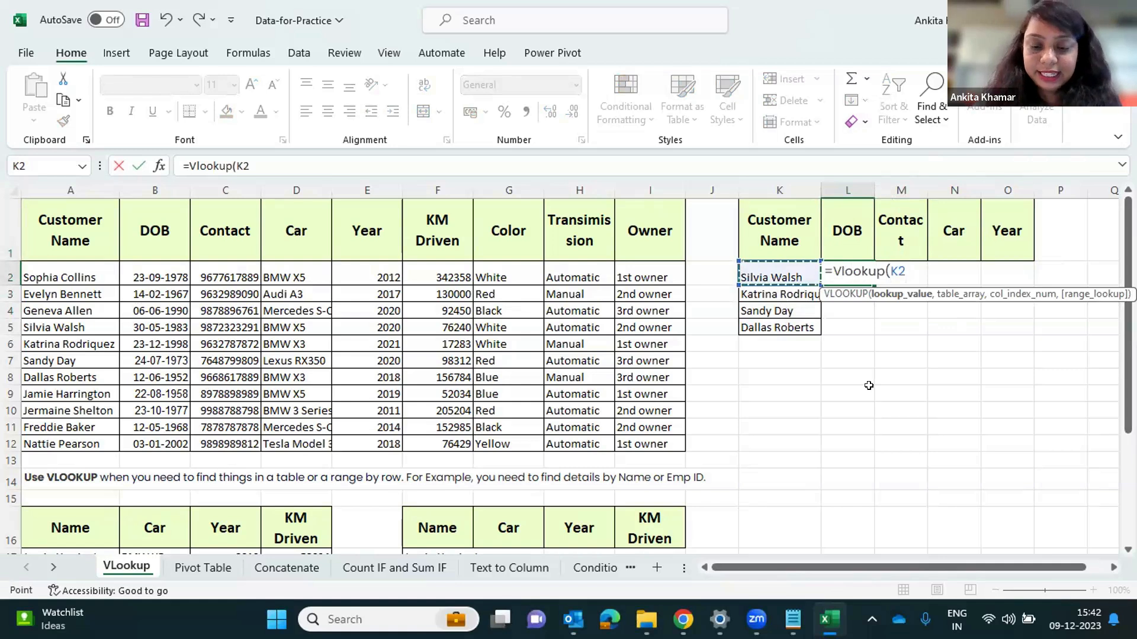
pyautogui.click(891, 272)
pyautogui.write('$')
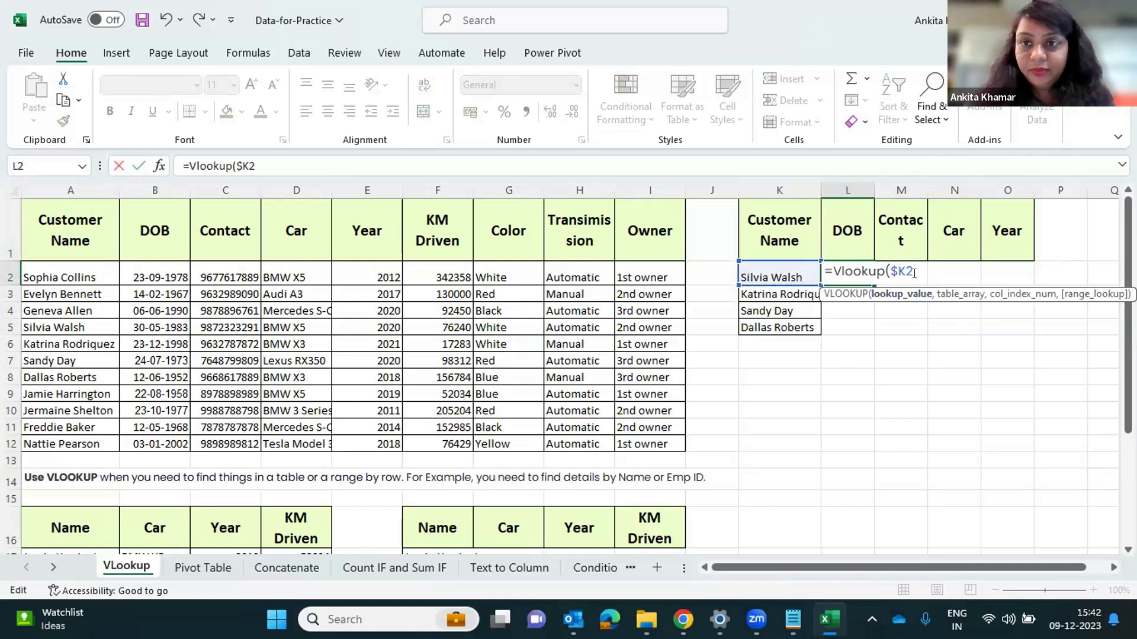
pyautogui.click(917, 272)
pyautogui.write(',')
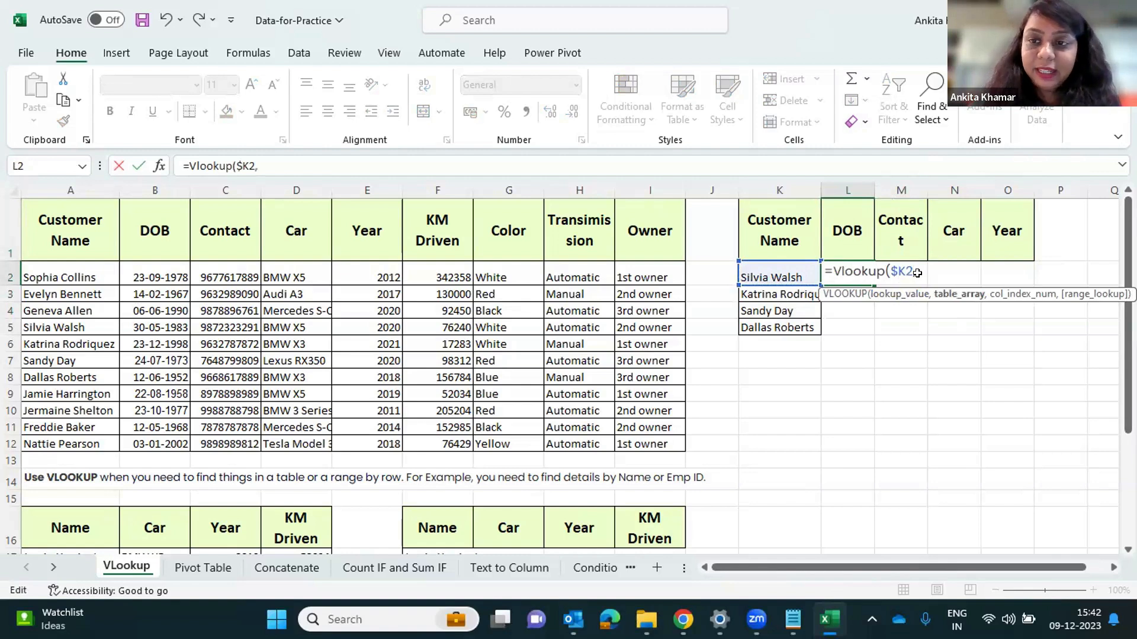
pyautogui.write('ABC')
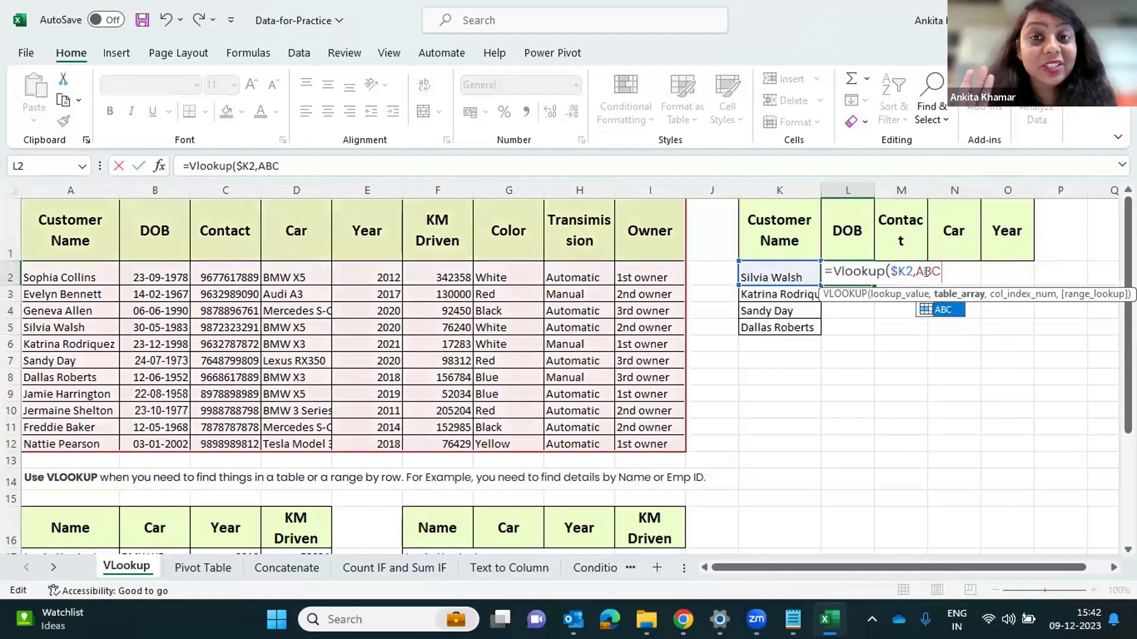
pyautogui.write(',2,')
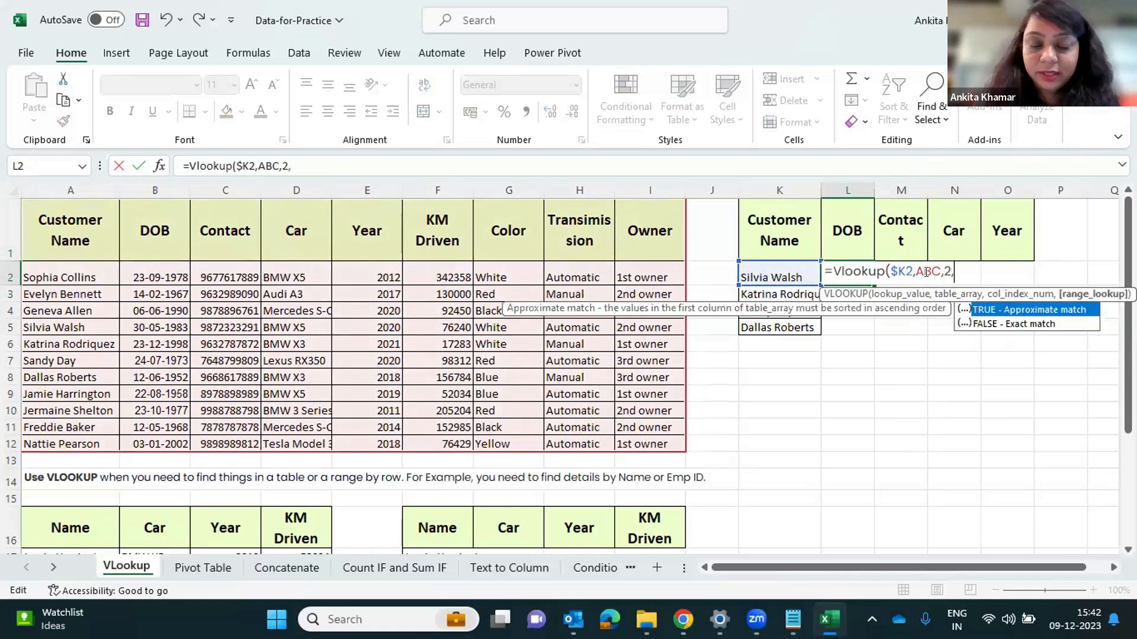
pyautogui.write('0')
pyautogui.press('Return')
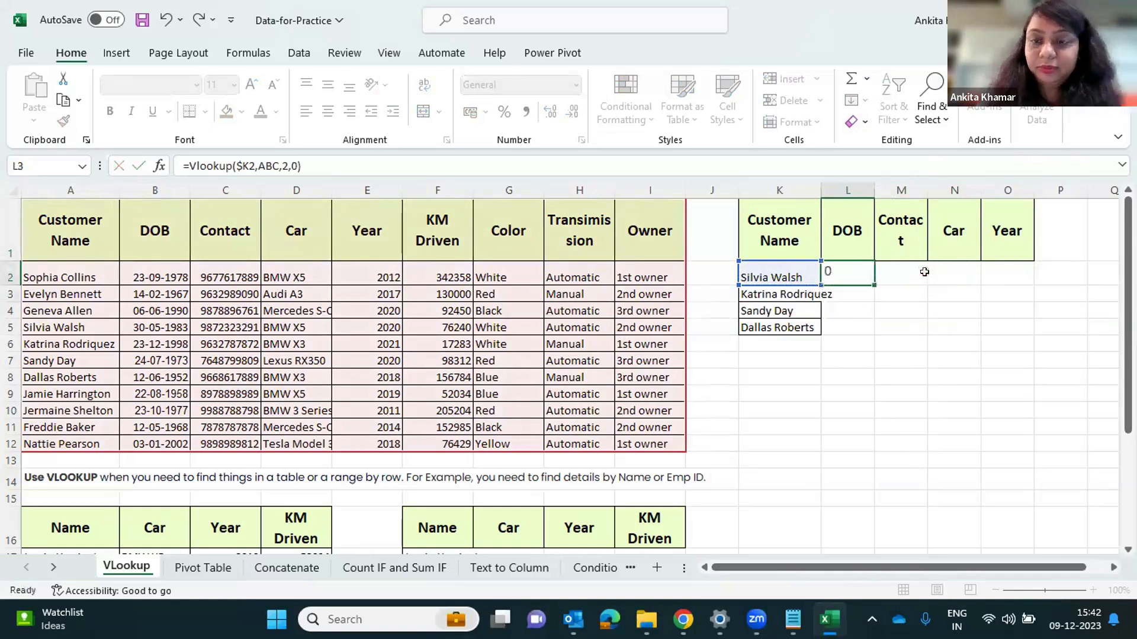
# Fill the DOB formula in L2 down to L5 and across row 2 to the Year column
pyautogui.press('Up')
pyautogui.moveTo(873, 285); pyautogui.dragTo(868, 330)
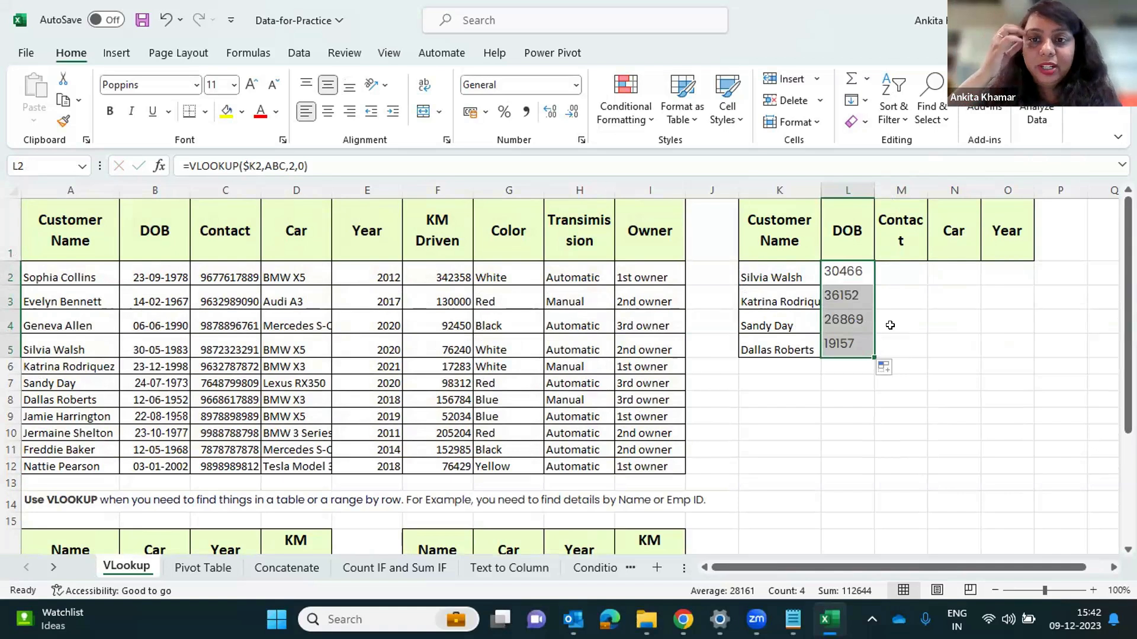
pyautogui.click(845, 271)
pyautogui.moveTo(874, 285); pyautogui.dragTo(1017, 281)
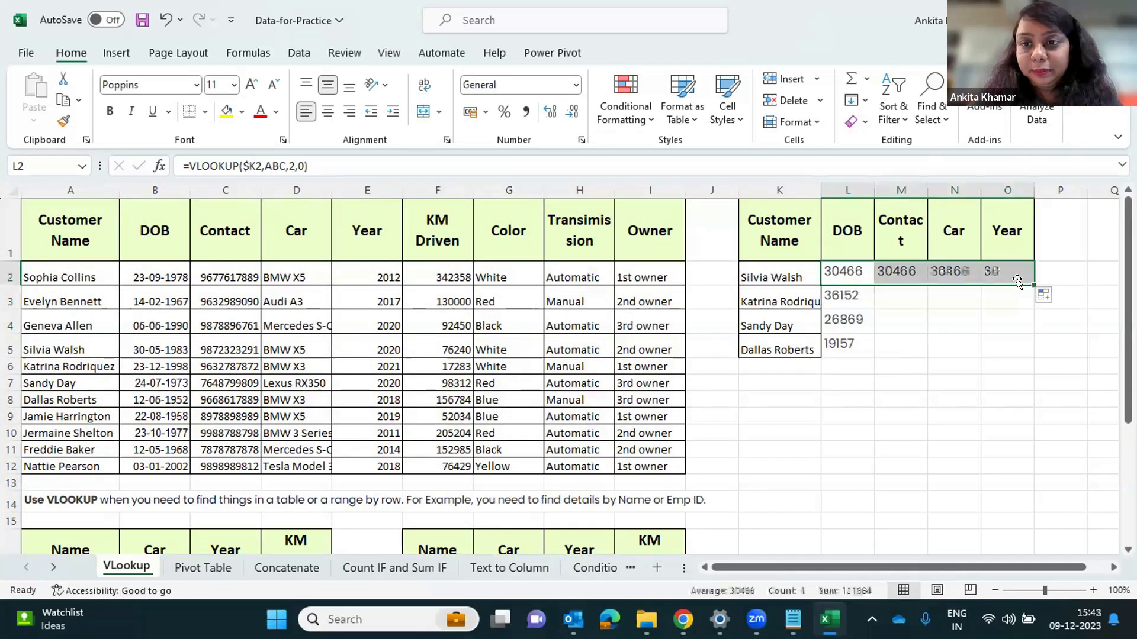
# Set the column index of M2's VLOOKUP to 3 and fill the Contact formula down to M5
pyautogui.click(900, 272)
pyautogui.press('Return')
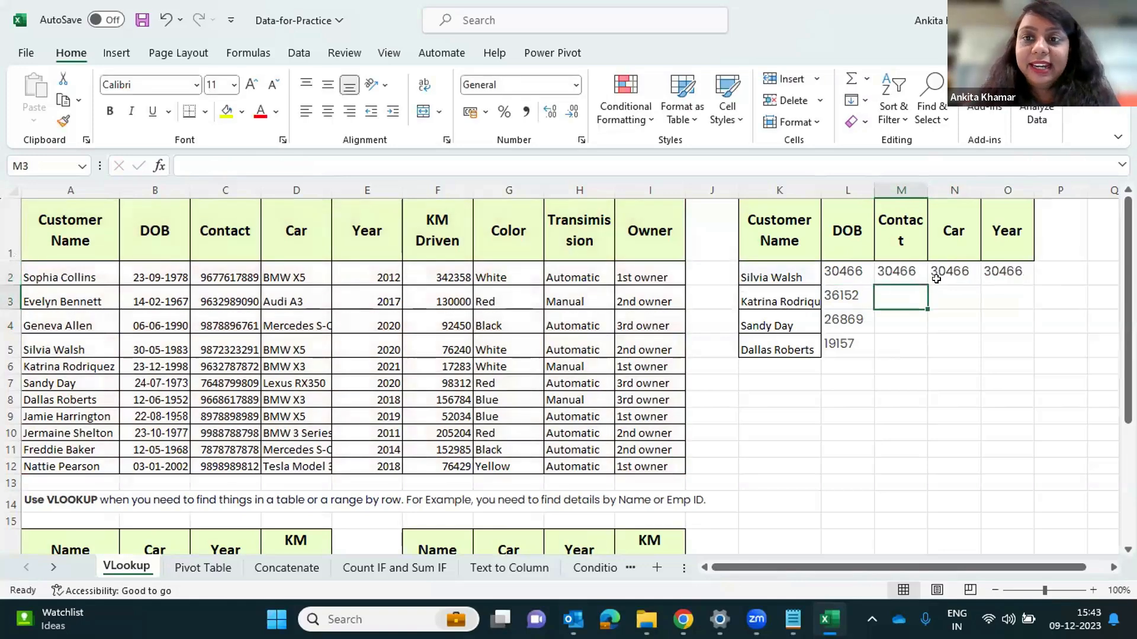
pyautogui.click(901, 273)
pyautogui.click(293, 169)
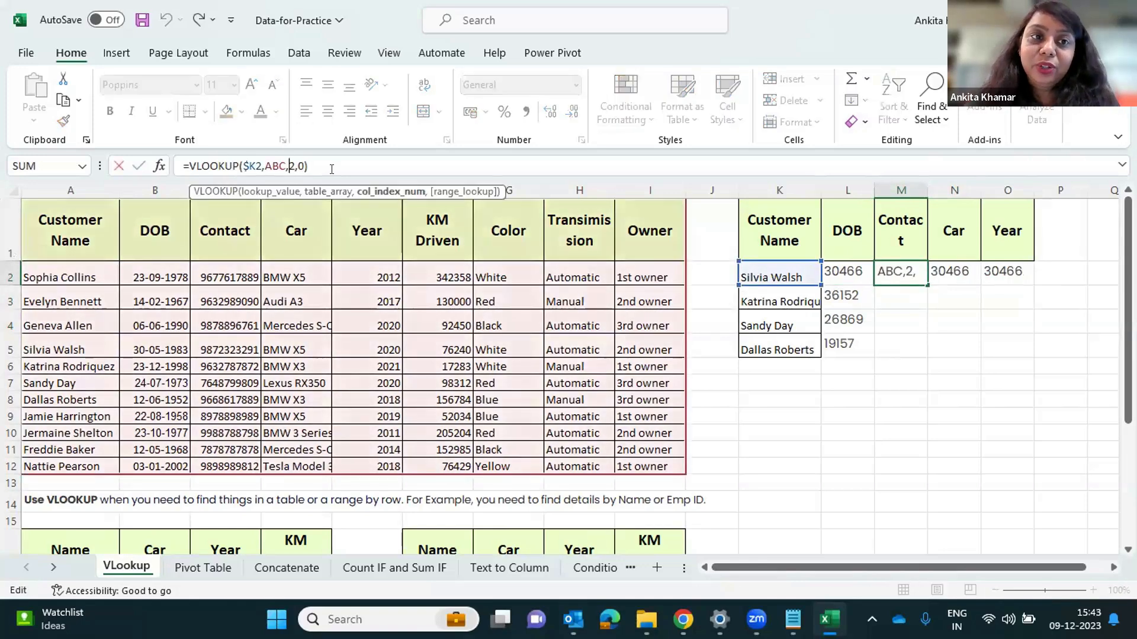
pyautogui.press('BackSpace')
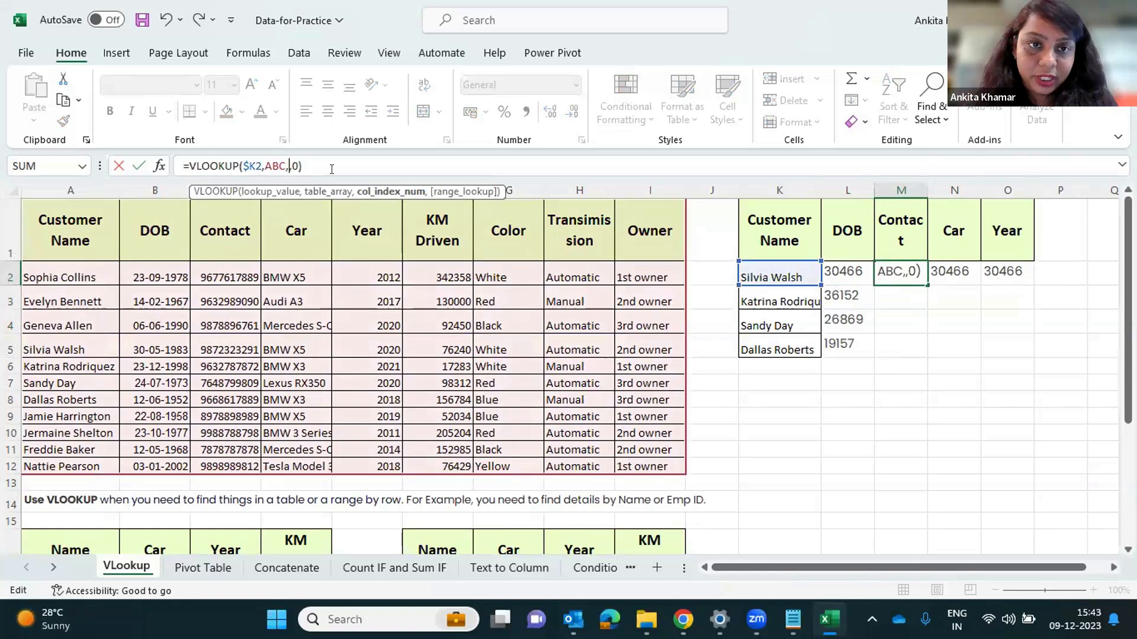
pyautogui.write('3')
pyautogui.press('Return')
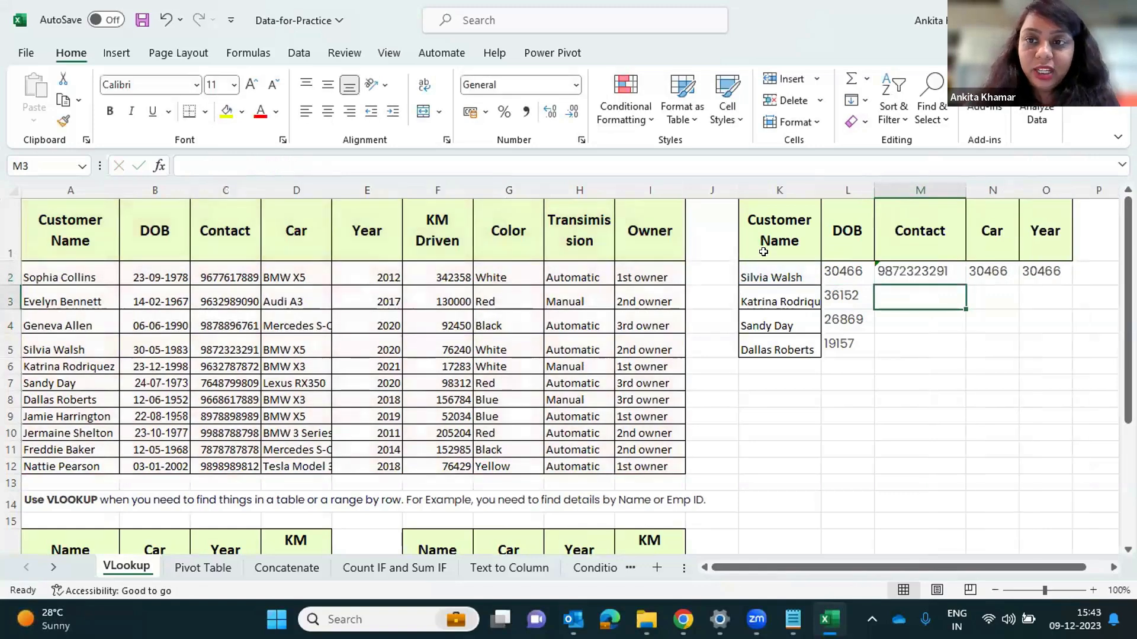
pyautogui.moveTo(913, 271); pyautogui.dragTo(908, 339)
pyautogui.hotkey('ctrl', 'd')
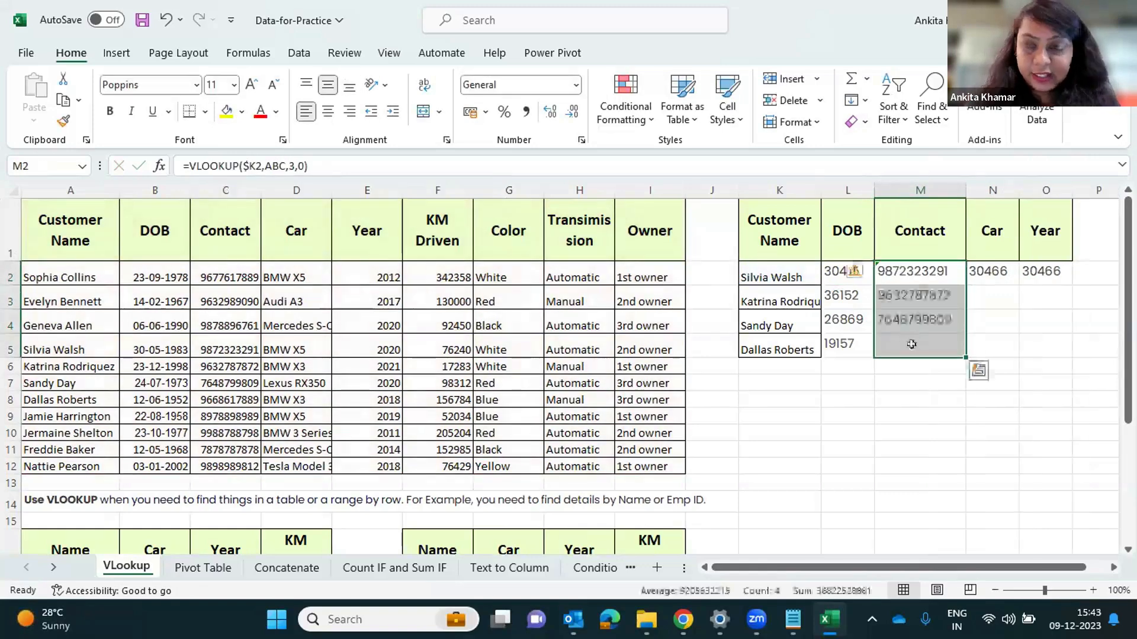
# Set the column index of the VLOOKUP in N2 under Car to 6
pyautogui.click(993, 268)
pyautogui.click(292, 166)
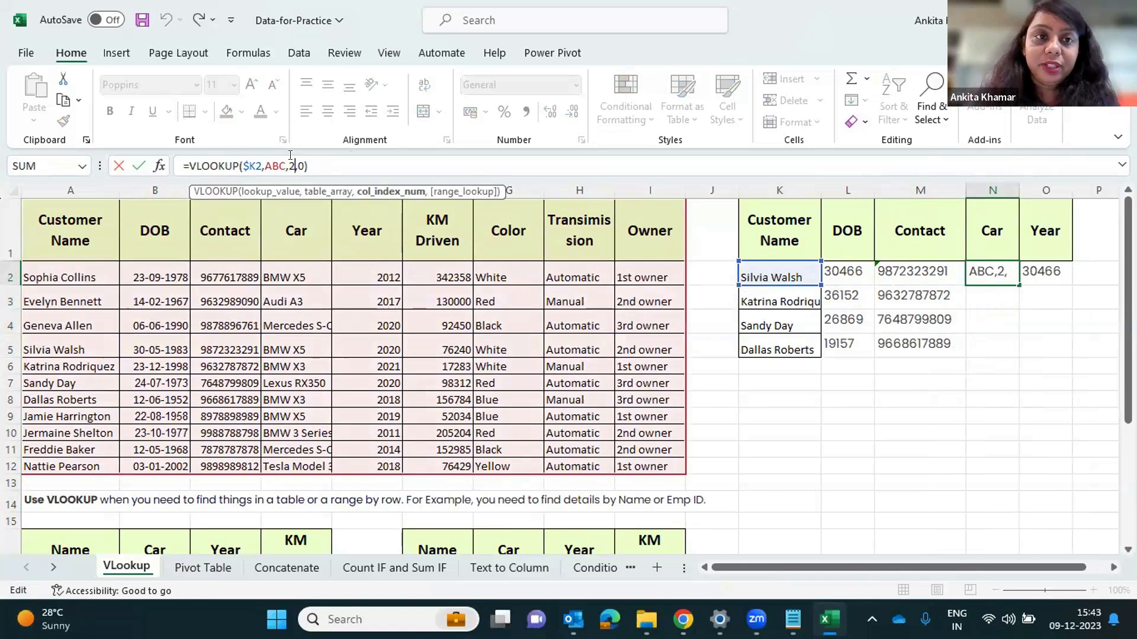
pyautogui.press('BackSpace')
pyautogui.write('6')
pyautogui.press('Return')
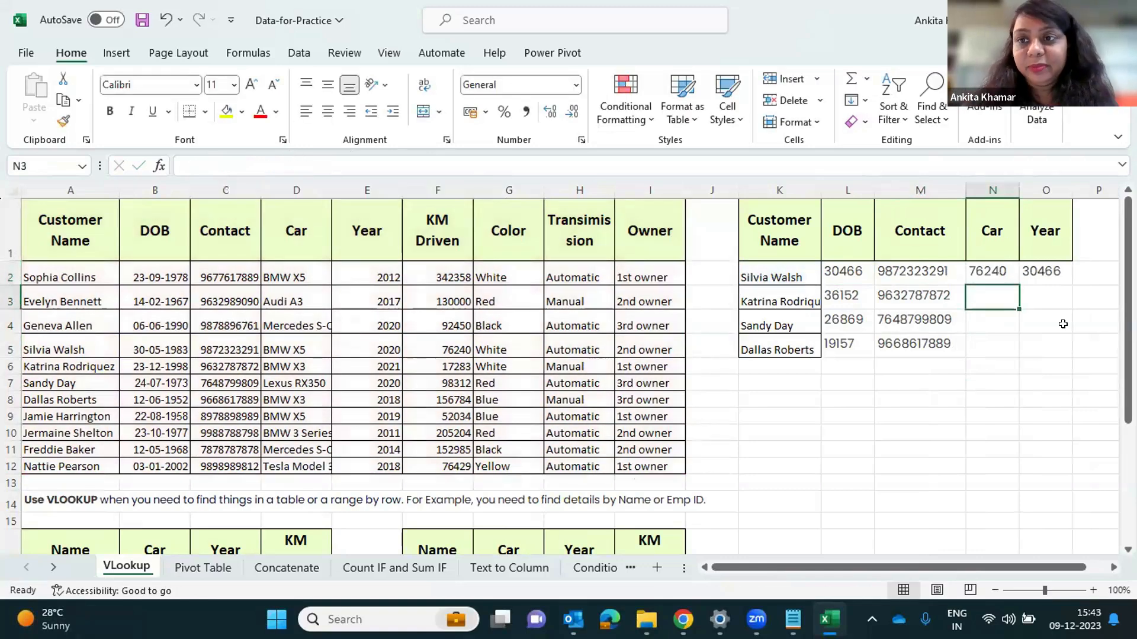
# Set the column index of the VLOOKUP in O2 under Year to 7
pyautogui.click(1042, 271)
pyautogui.click(289, 163)
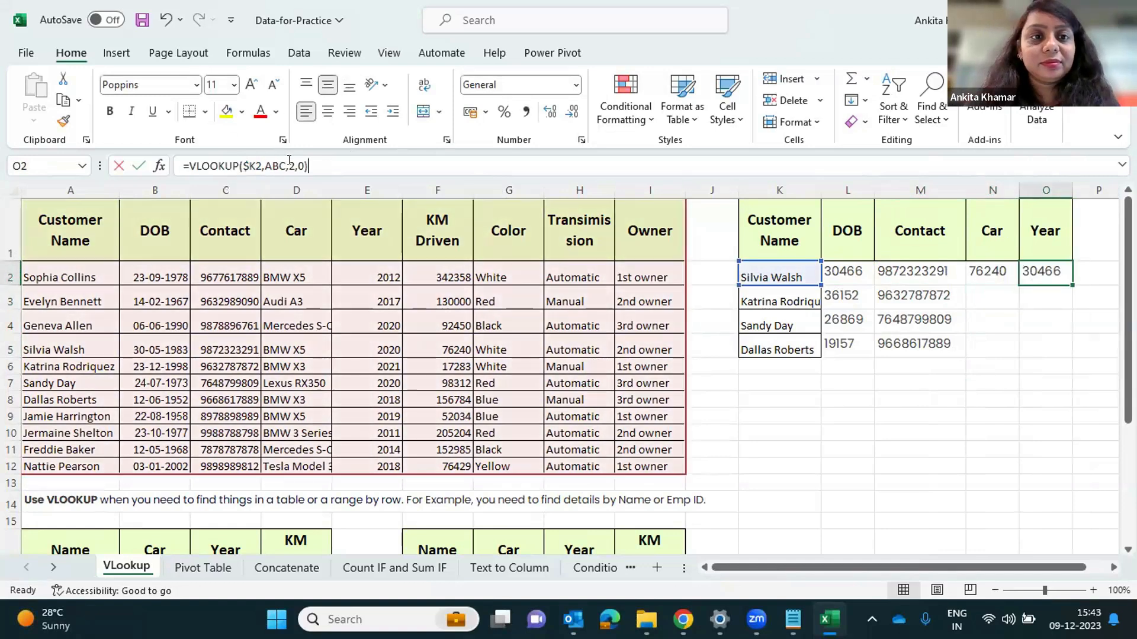
pyautogui.click(289, 162)
pyautogui.press('Delete')
pyautogui.write('7')
pyautogui.press('Return')
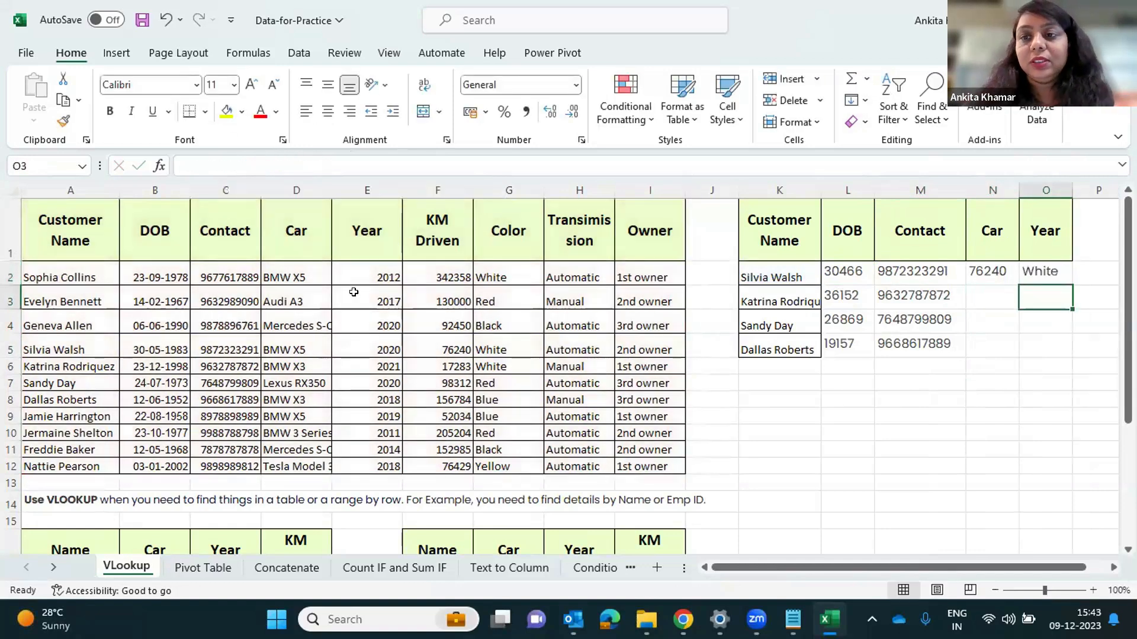
# Fill the formulas in N2:O2 down to row 5
pyautogui.moveTo(980, 272); pyautogui.dragTo(1022, 338)
pyautogui.hotkey('ctrl', 'd')
pyautogui.click(938, 417)
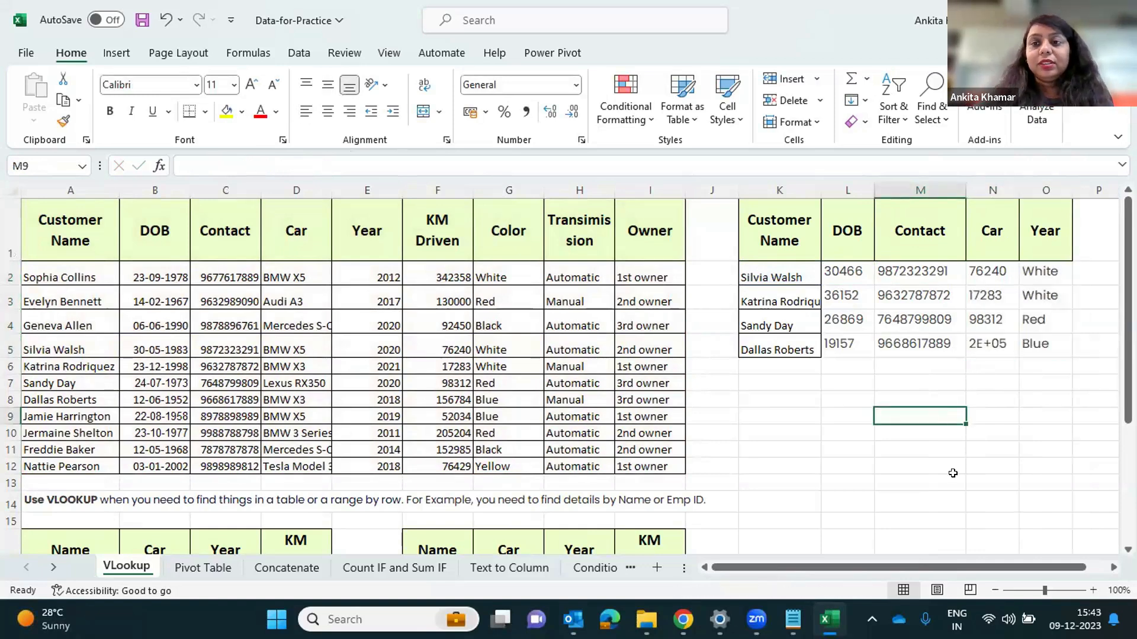
pyautogui.click(815, 354)
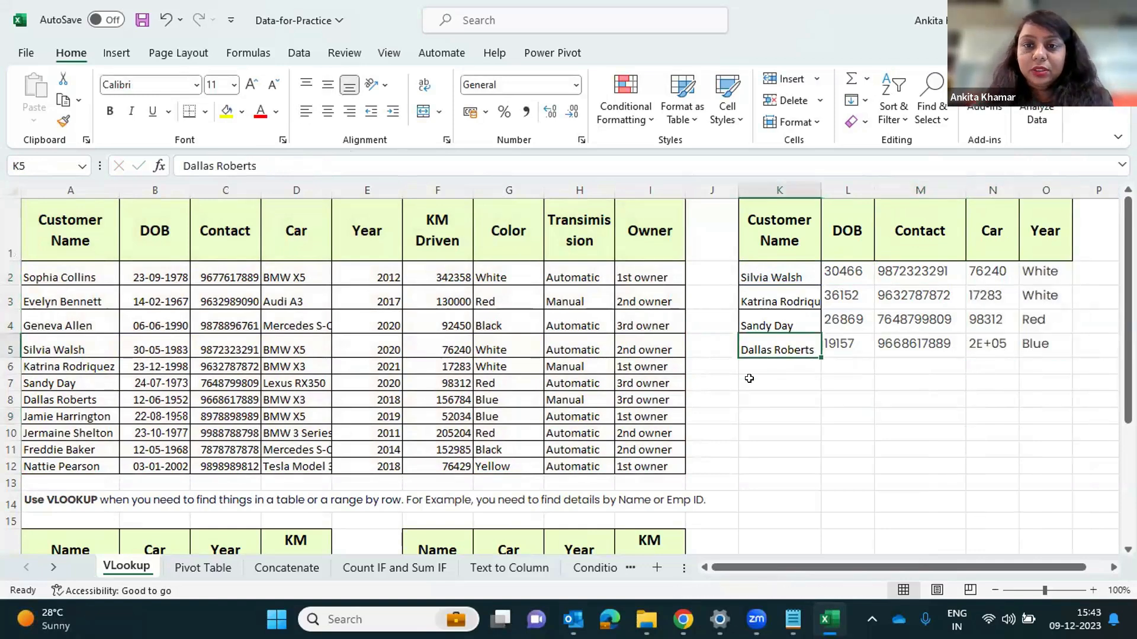
pyautogui.click(60, 398)
pyautogui.hotkey('ctrl', 'c')
pyautogui.click(779, 368)
pyautogui.hotkey('ctrl', 'v')
pyautogui.hotkey('ctrl', 'z')
# Copy the customer name from A10 into K6 as a fifth entry of the lookup table
pyautogui.click(107, 433)
pyautogui.hotkey('ctrl', 'c')
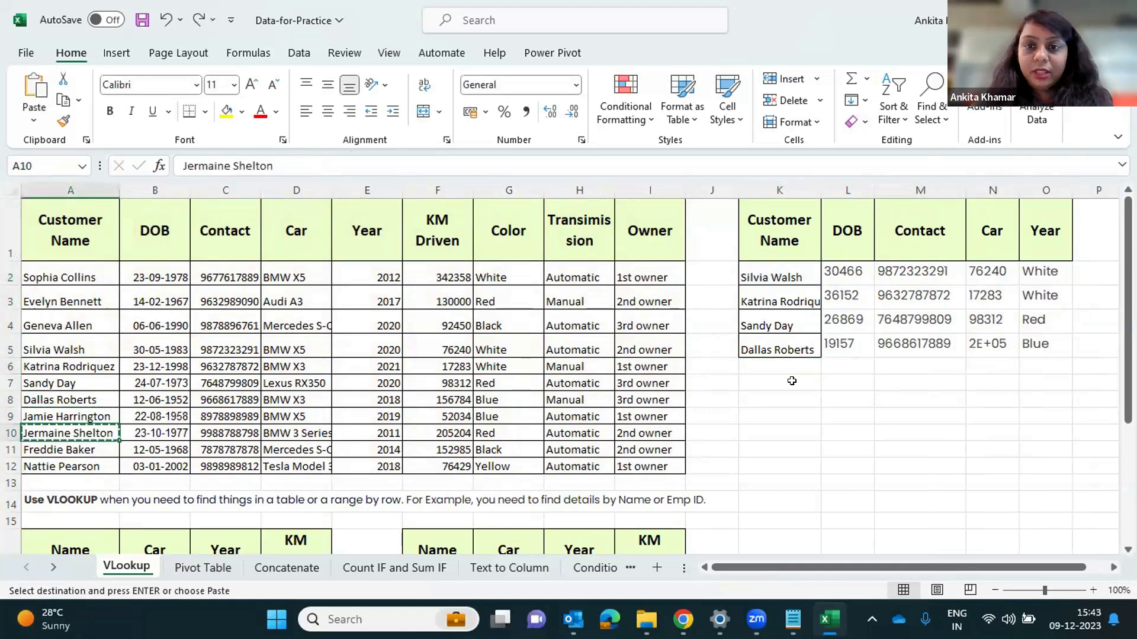
pyautogui.click(797, 367)
pyautogui.hotkey('ctrl', 'v')
# Fill the lookup formulas from L5:O5 down to row 6 and autofit the width of column N
pyautogui.click(846, 351)
pyautogui.moveTo(846, 351); pyautogui.dragTo(1047, 358)
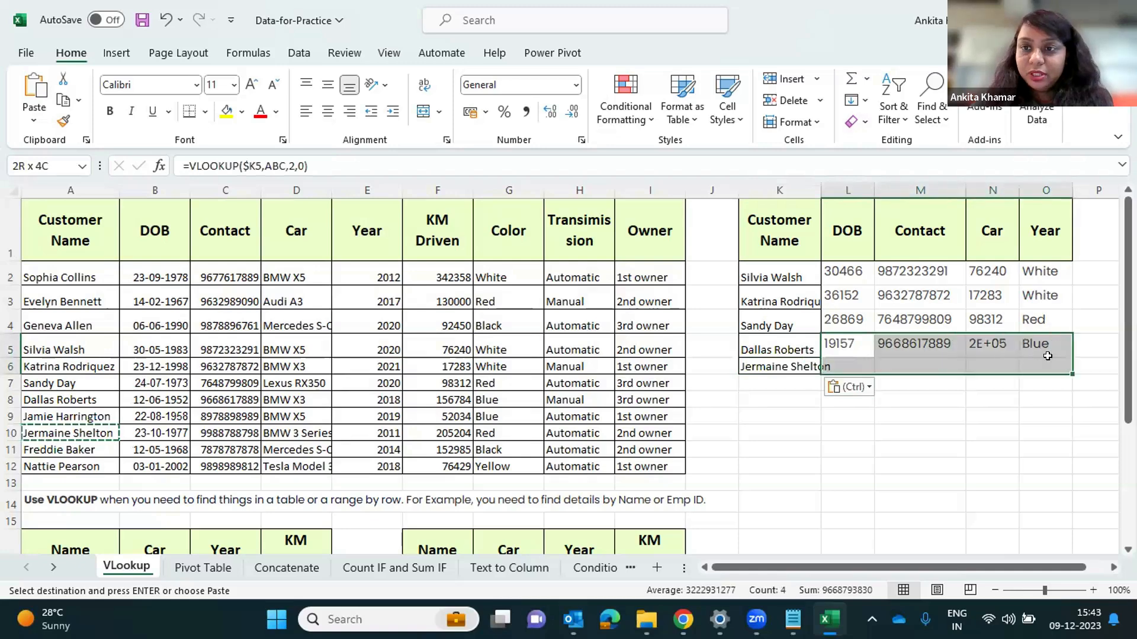
pyautogui.hotkey('ctrl', 'd')
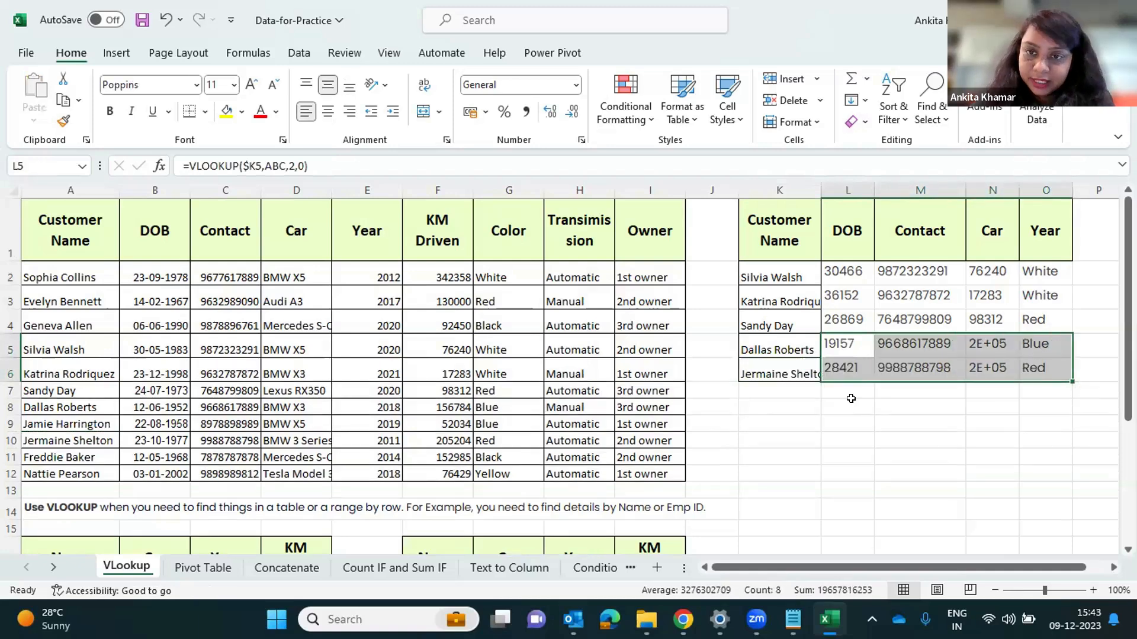
pyautogui.click(919, 440)
pyautogui.doubleClick(1020, 190)
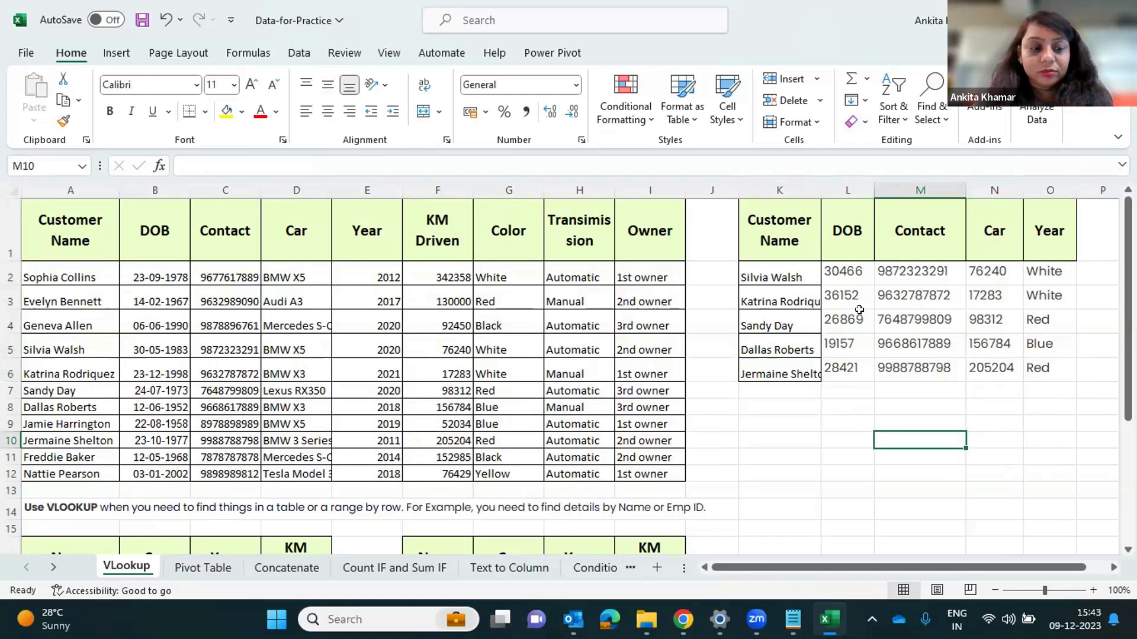
# Fill L2's DOB formula across row 2 and undo the fill
pyautogui.click(847, 276)
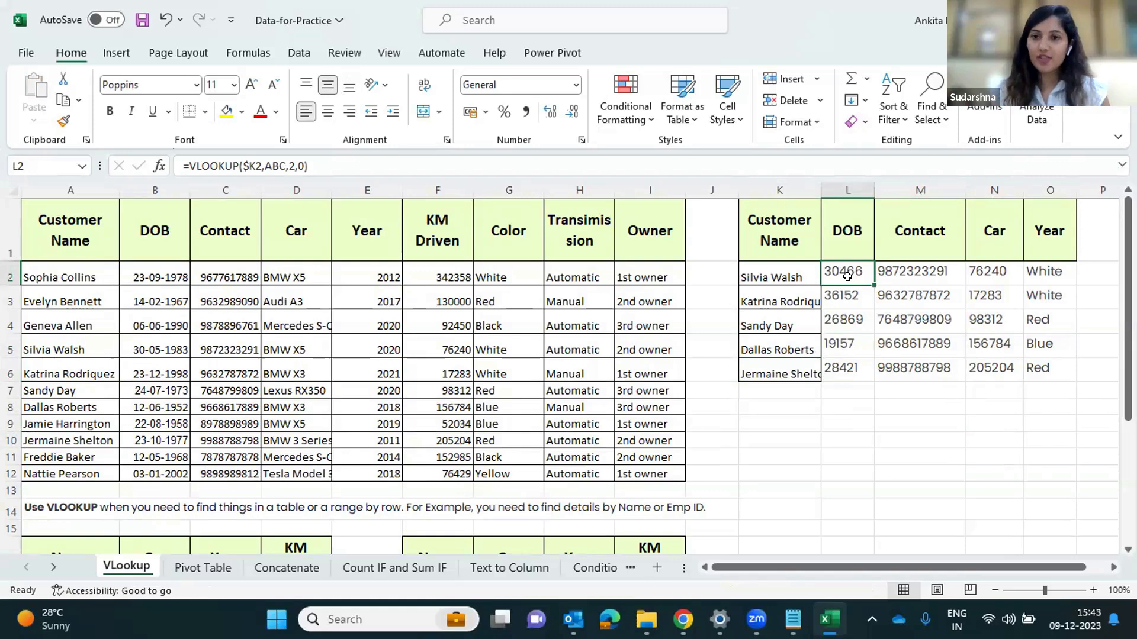
pyautogui.moveTo(871, 288); pyautogui.dragTo(1098, 276)
pyautogui.click(873, 283)
pyautogui.hotkey('ctrl', 'z')
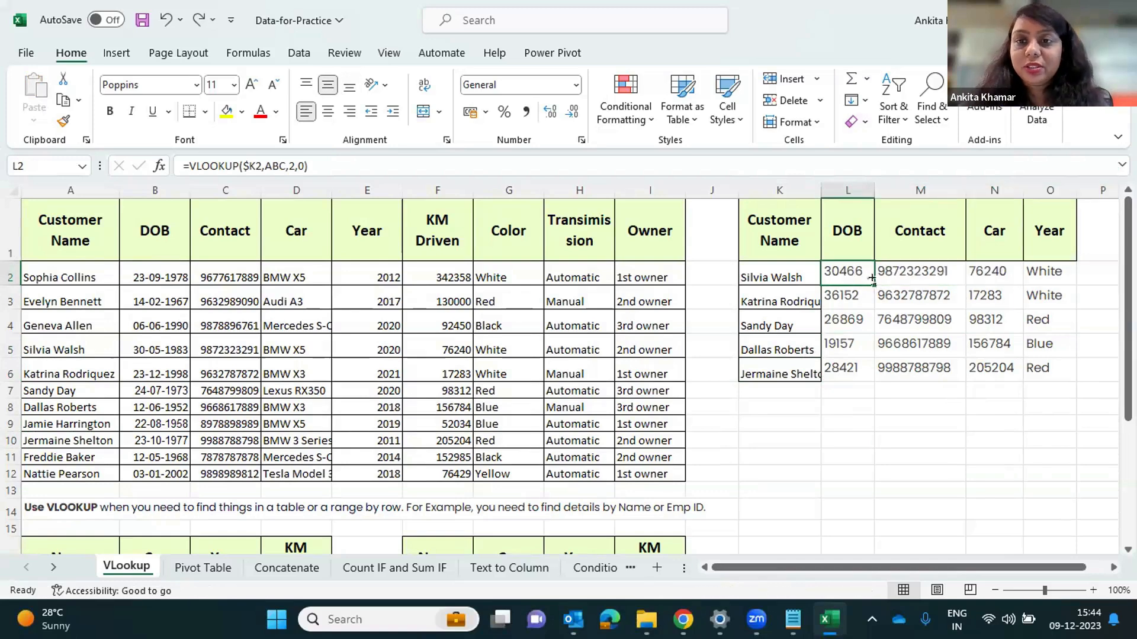
# Fill L2's DOB formula across to O2 and set the column index in M2's VLOOKUP to 5
pyautogui.moveTo(875, 284); pyautogui.dragTo(1058, 265)
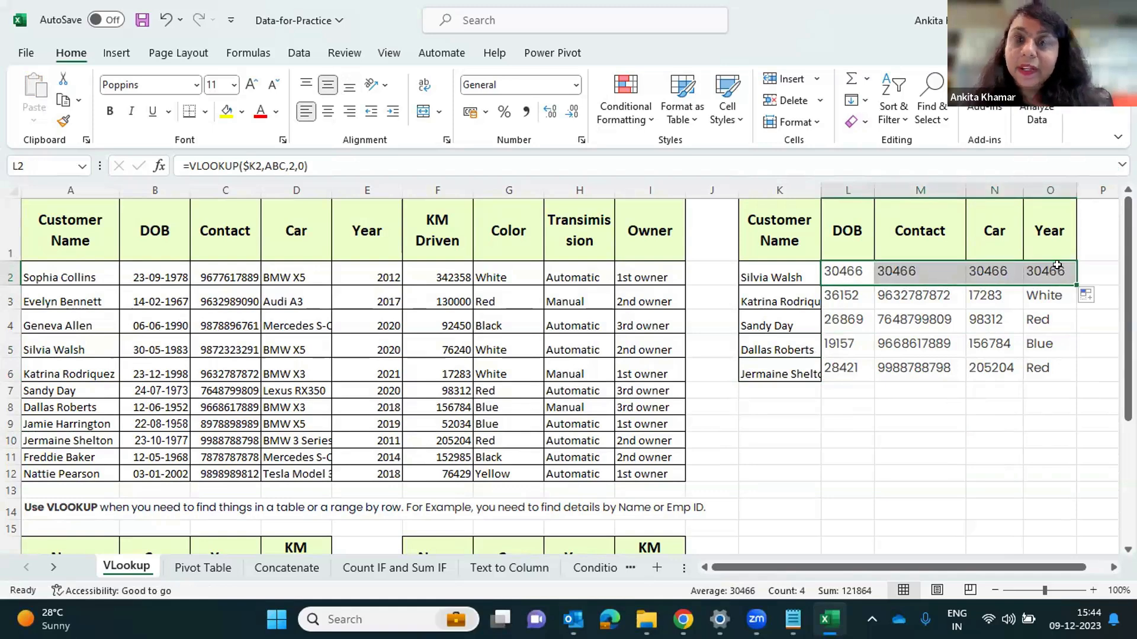
pyautogui.click(942, 274)
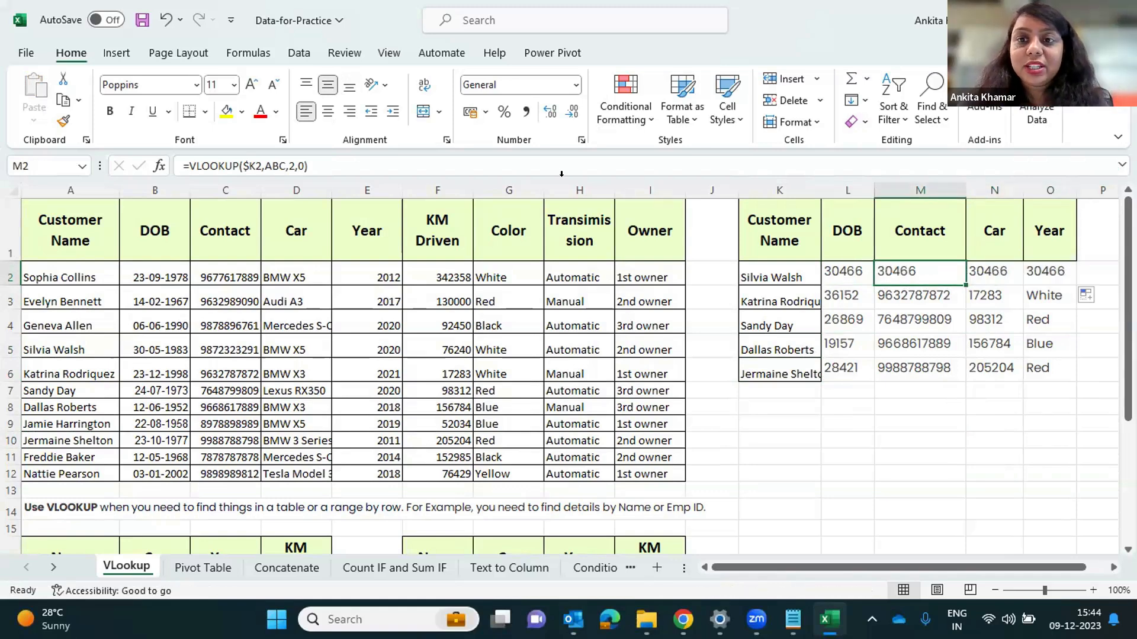
pyautogui.click(294, 166)
pyautogui.press('BackSpace')
pyautogui.write('5')
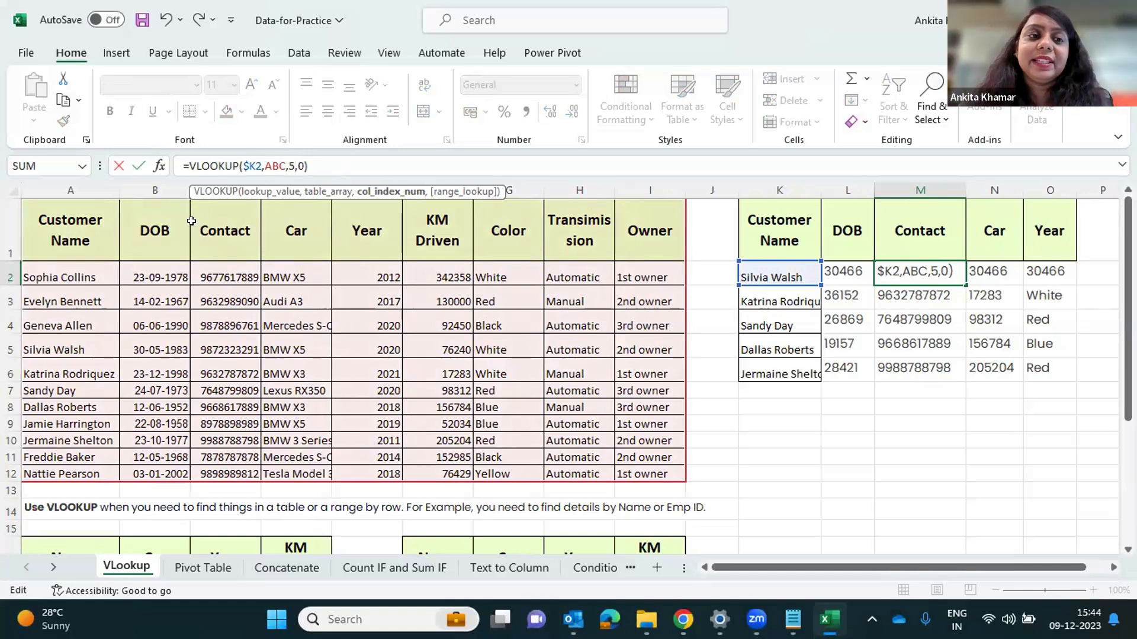
pyautogui.click(305, 231)
# Select the customer table's headers from Owner back to Customer Name and set the column index in M2's VLOOKUP to 9
pyautogui.moveTo(648, 230); pyautogui.dragTo(71, 231)
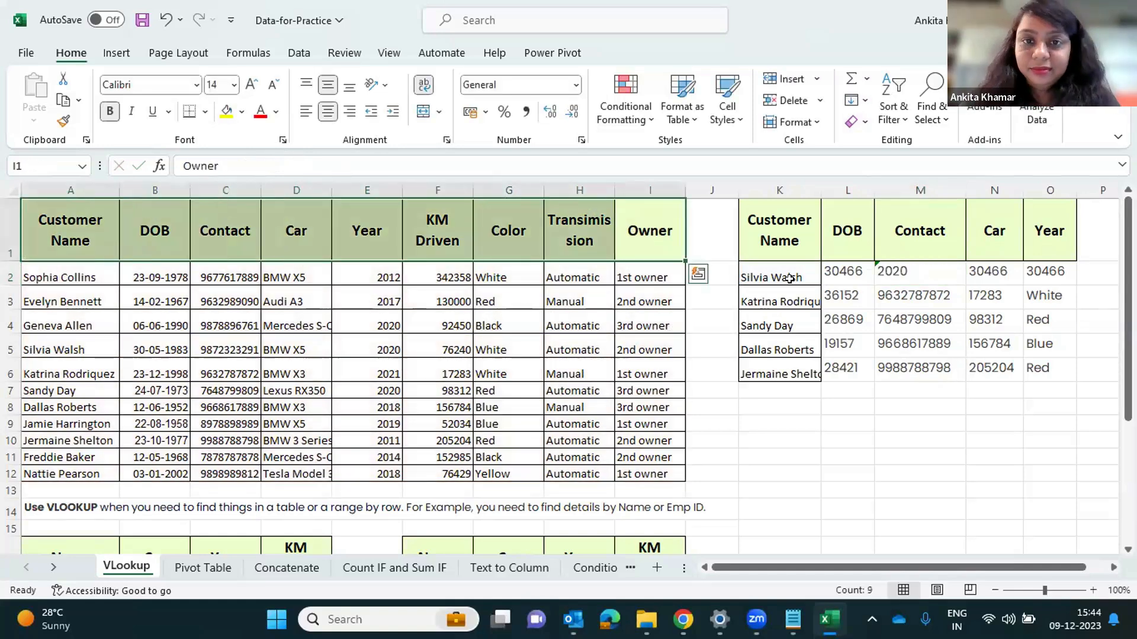
pyautogui.click(918, 272)
pyautogui.doubleClick(293, 166)
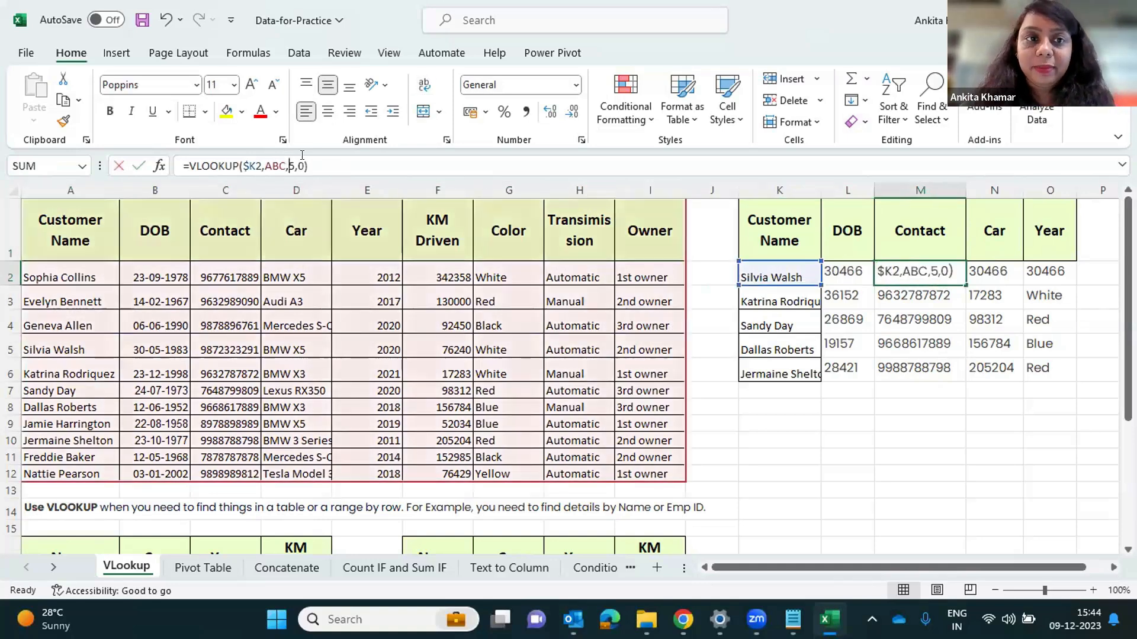
pyautogui.write('5')
pyautogui.press('Return')
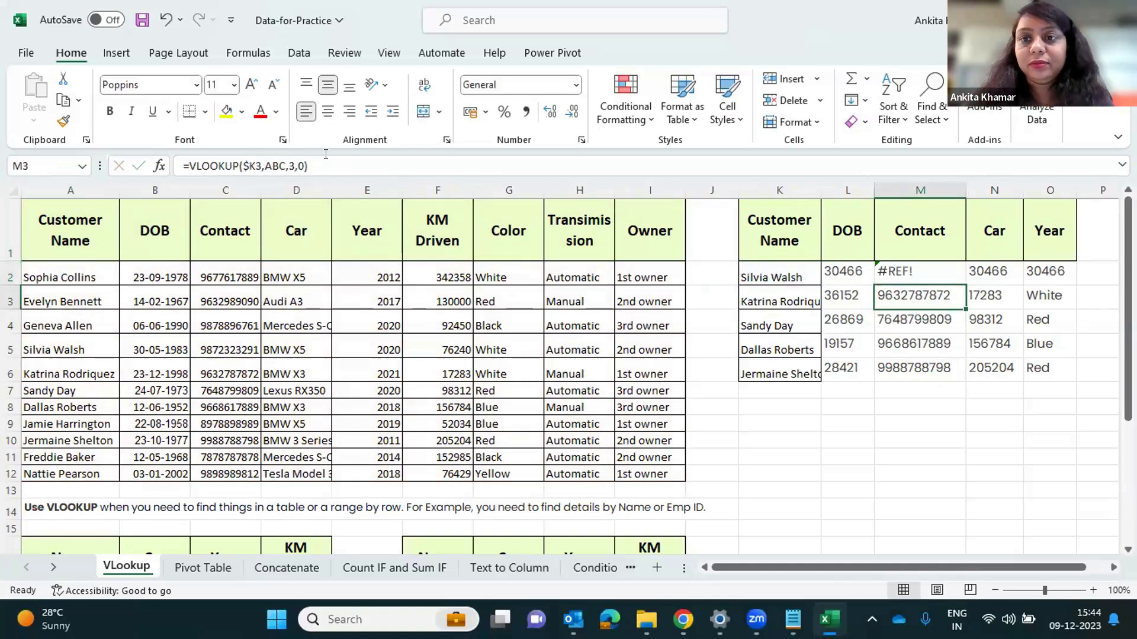
pyautogui.click(943, 276)
pyautogui.click(291, 168)
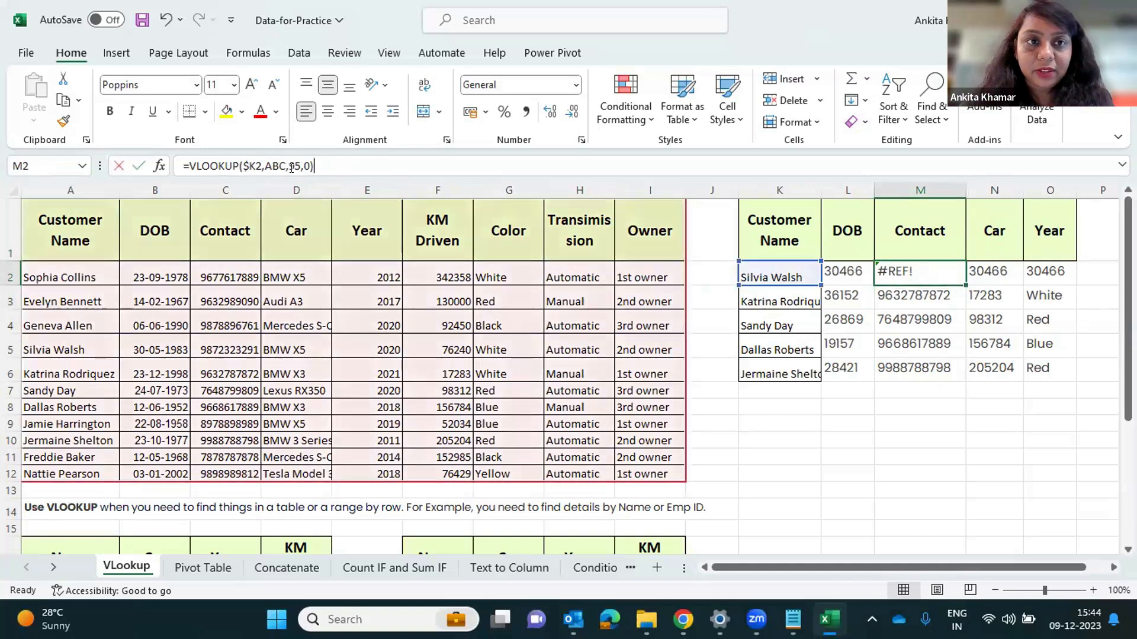
pyautogui.press('BackSpace')
pyautogui.press('Return')
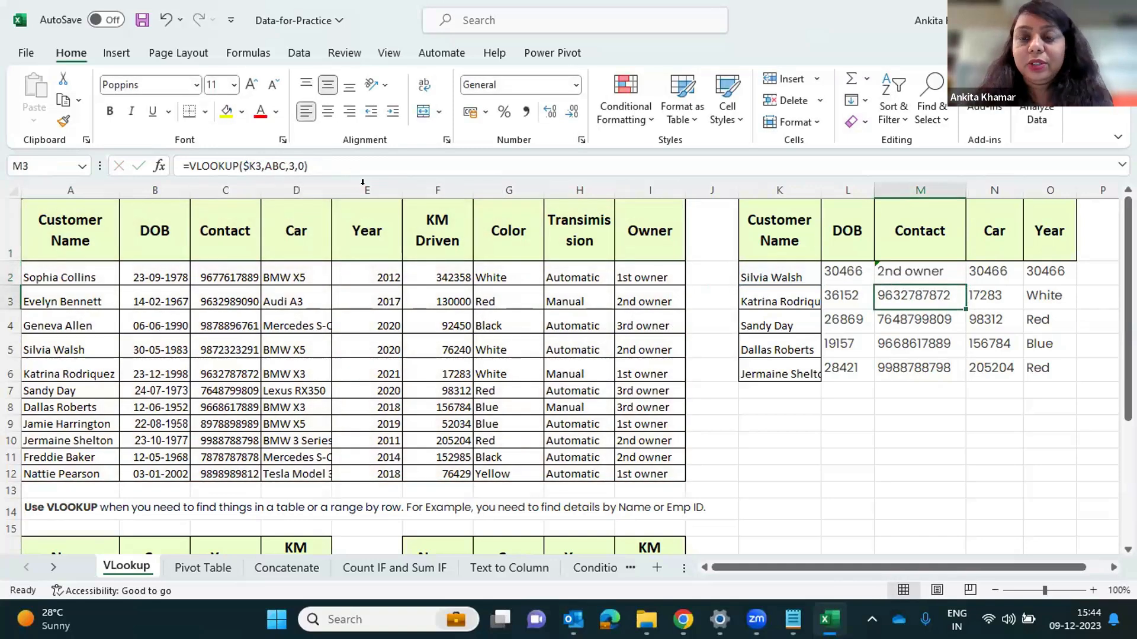
# Fill M2's formula down to M6, and undo this fill, the column index edits in M2 and the fill across row 2
pyautogui.moveTo(928, 274); pyautogui.dragTo(927, 365)
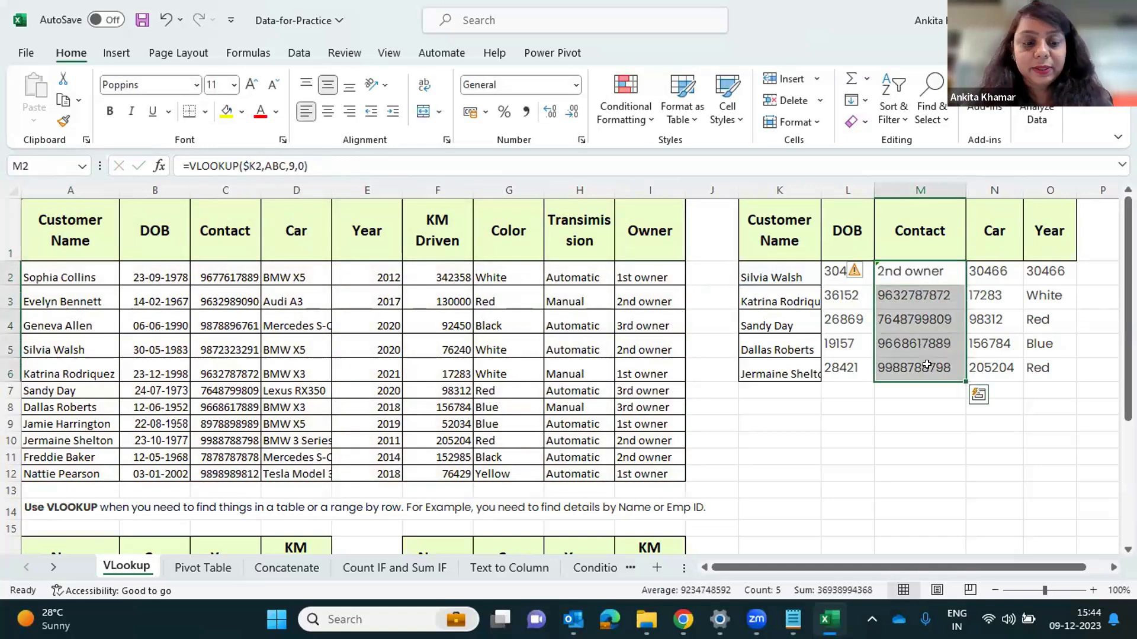
pyautogui.hotkey('ctrl', 'd')
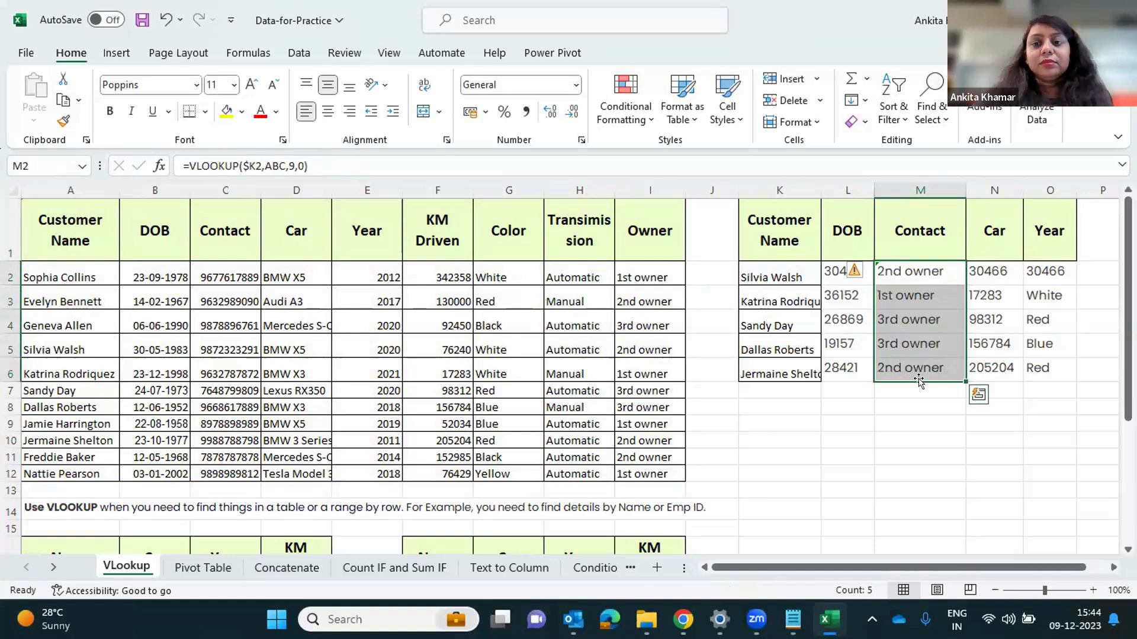
pyautogui.hotkey('ctrl', 'z')
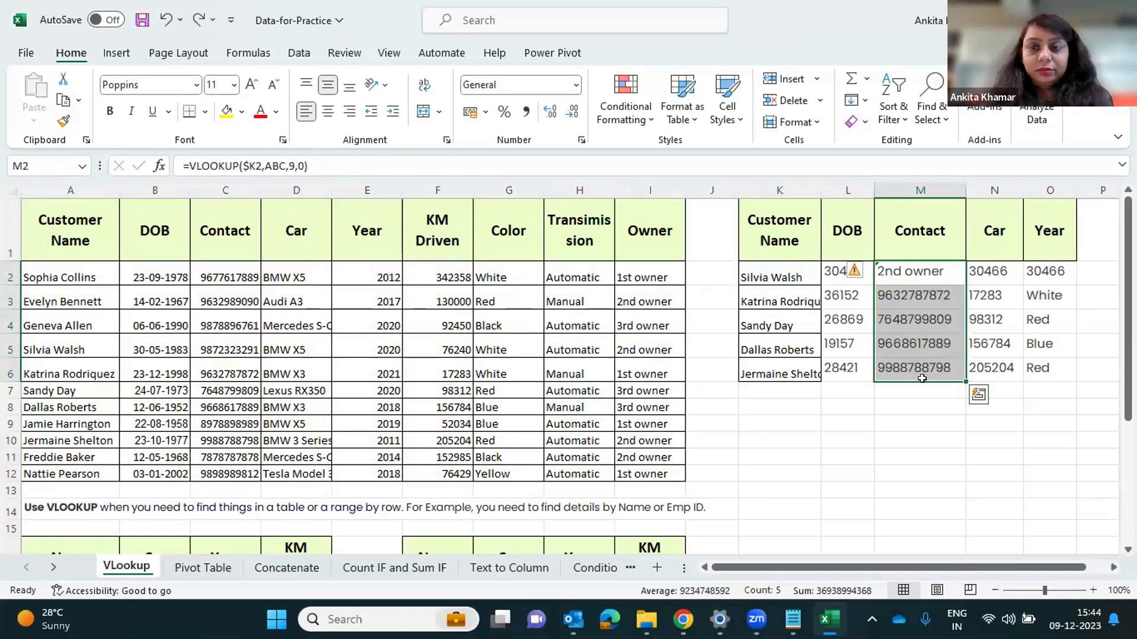
pyautogui.hotkey('ctrl', 'z')
pyautogui.hotkey('ctrl', 'z')
pyautogui.hotkey('ctrl', 'z')
pyautogui.hotkey('ctrl', 'z')
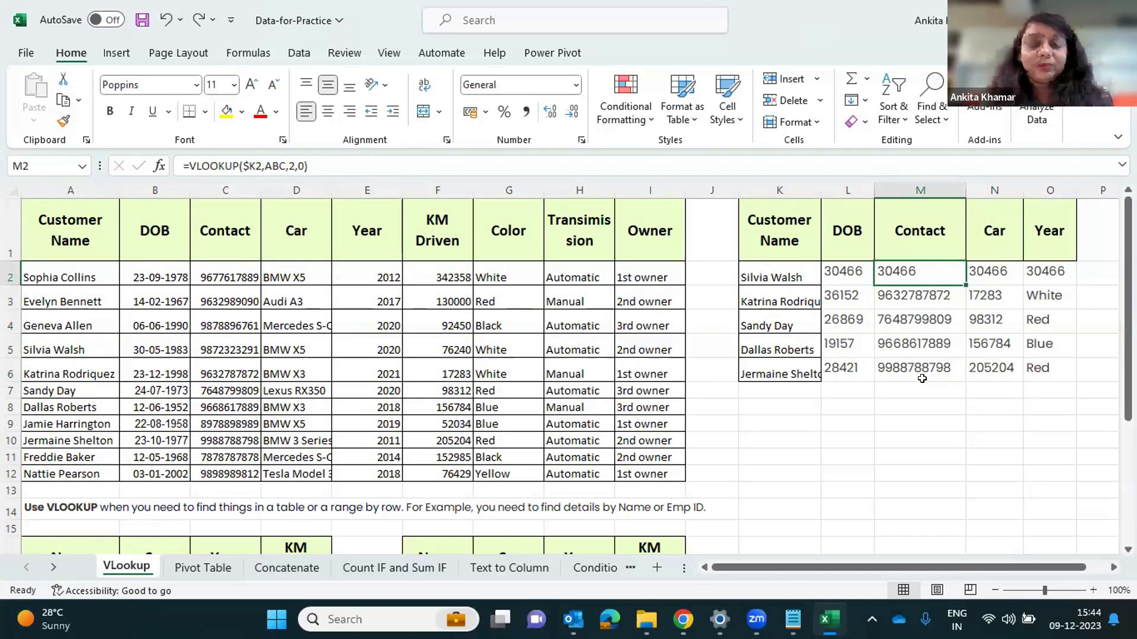
pyautogui.hotkey('ctrl', 'z')
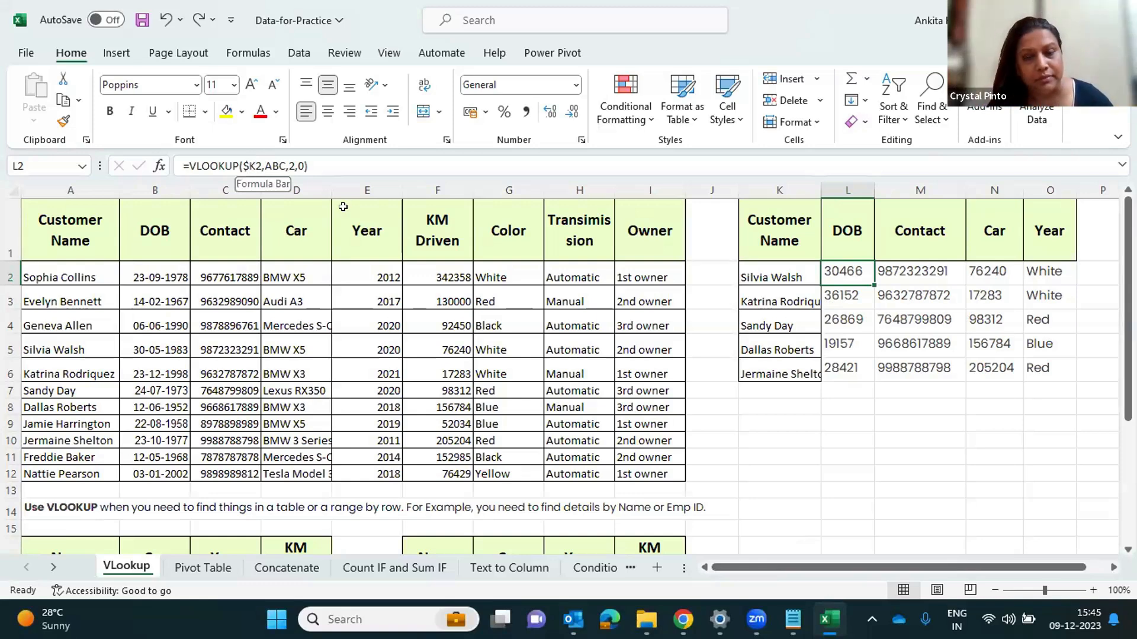
# Change the lookup value in L2's VLOOKUP formula to the fully absolute reference $K$2
pyautogui.click(256, 167)
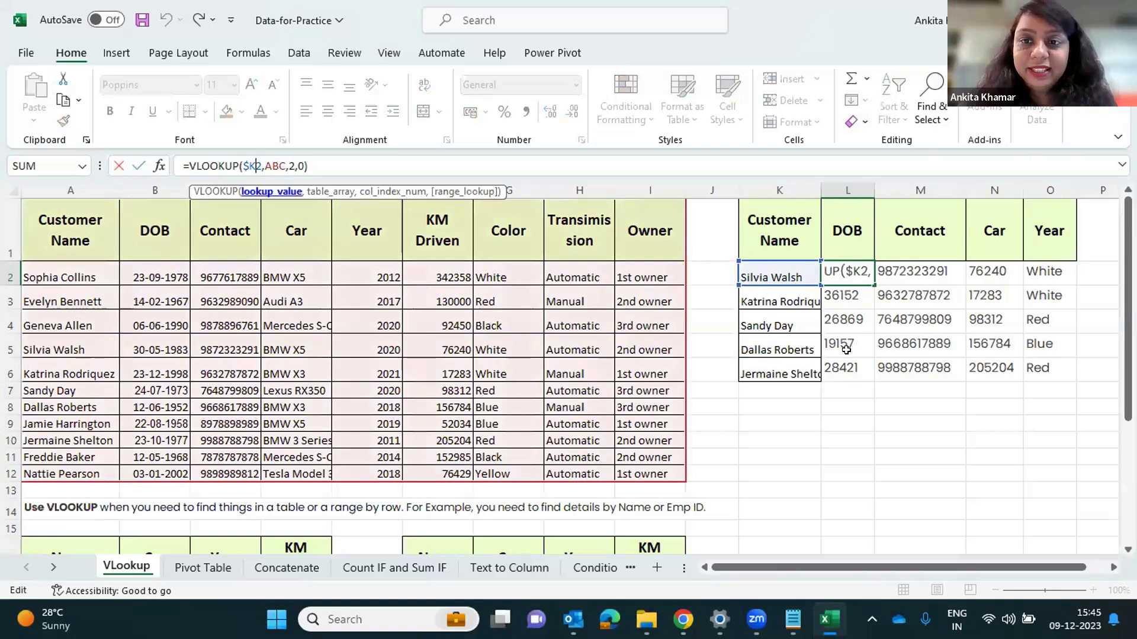
pyautogui.hotkey('ctrl', 'Return')
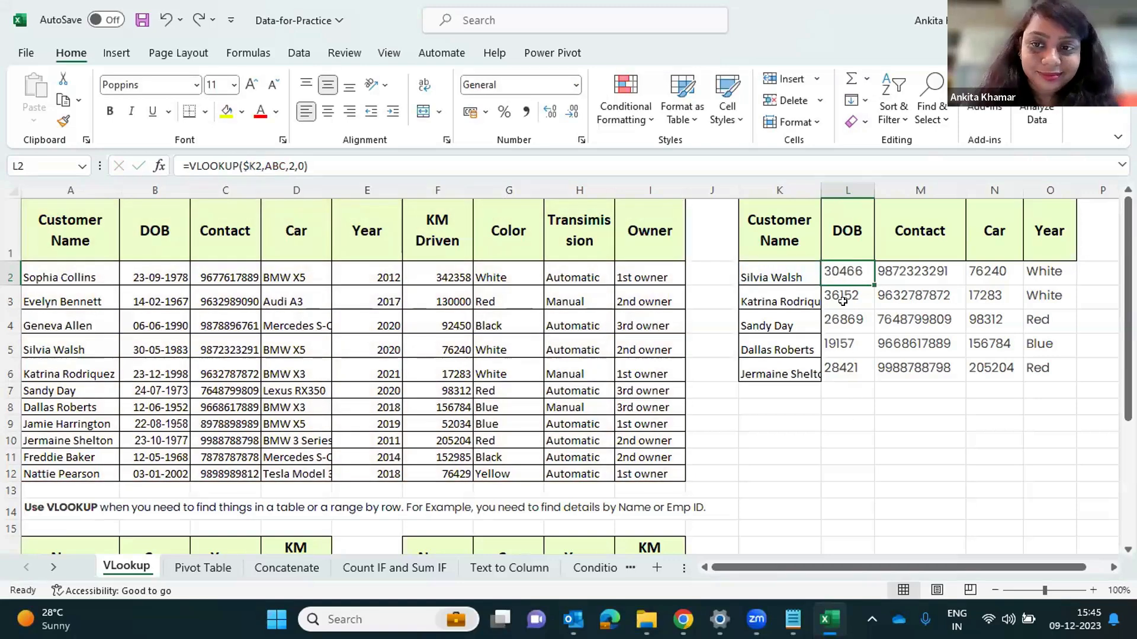
pyautogui.press('F2')
pyautogui.press('Escape')
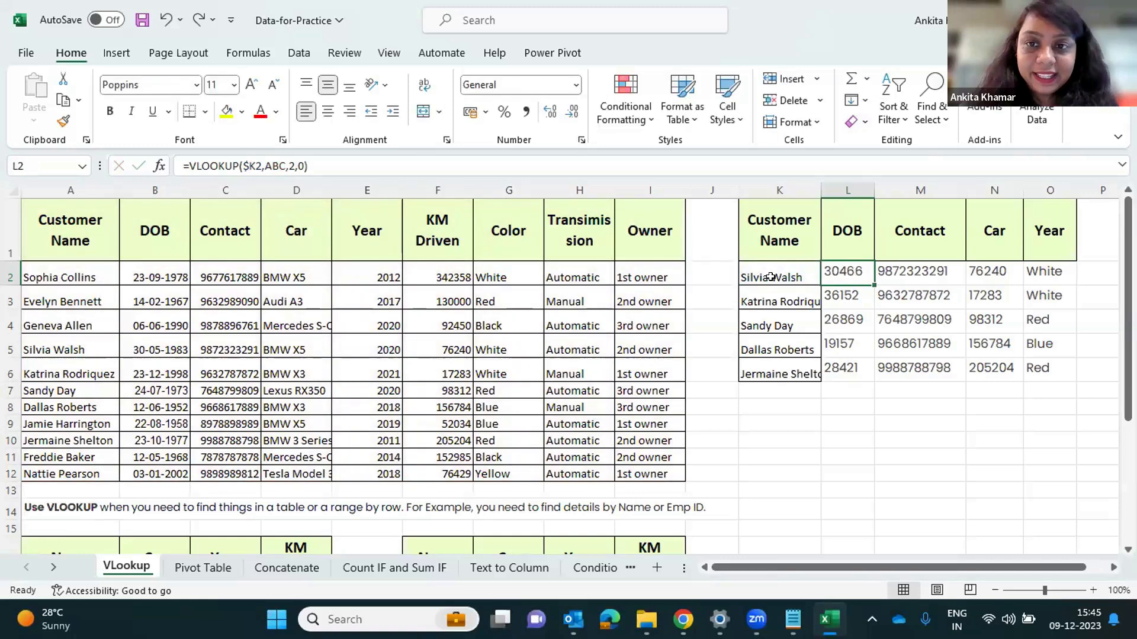
pyautogui.press('F2')
pyautogui.press('Up')
pyautogui.press('F4')
pyautogui.press('F4')
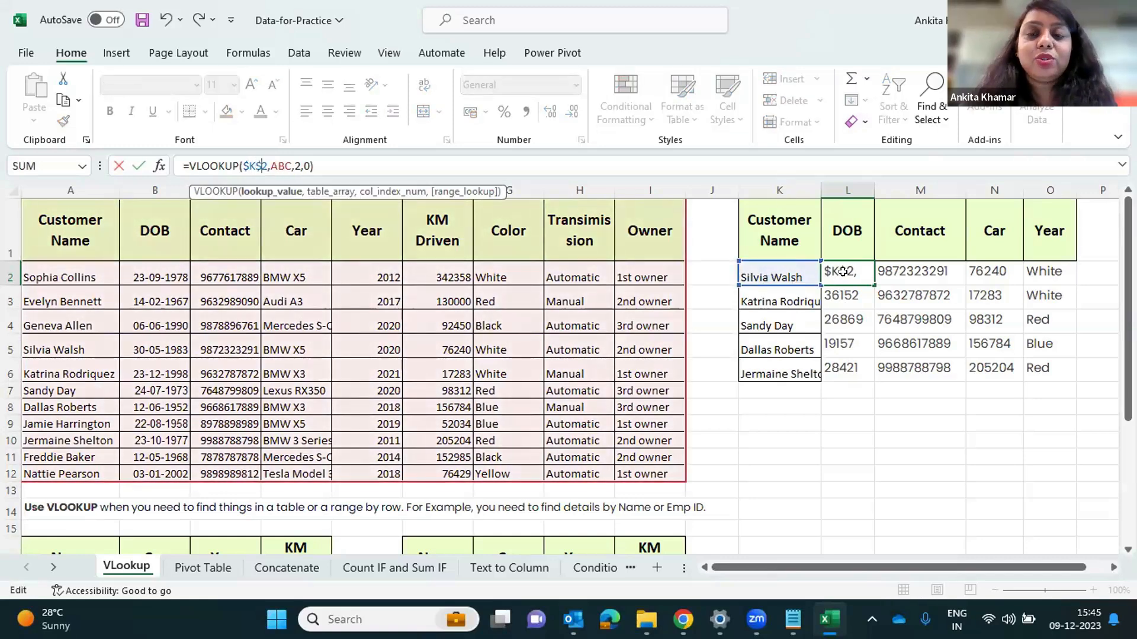
pyautogui.click(579, 370)
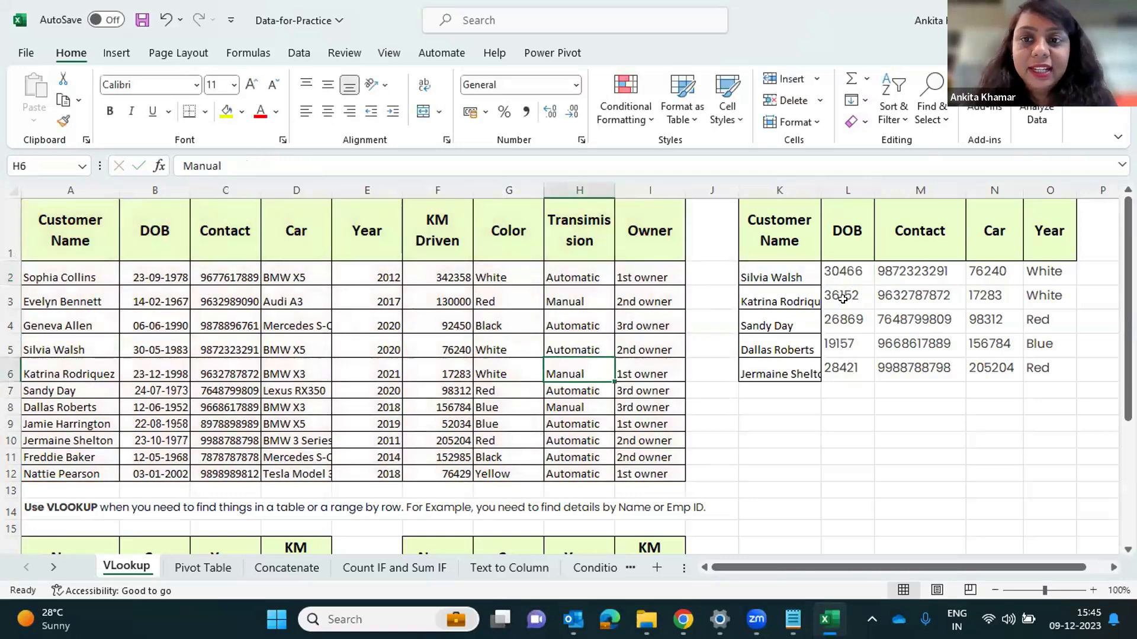
# Make the lookup value in L2's VLOOKUP fully absolute as $K$2, fill the formula down to L6, and inspect the copy in L3
pyautogui.click(842, 279)
pyautogui.moveTo(262, 167); pyautogui.dragTo(256, 166)
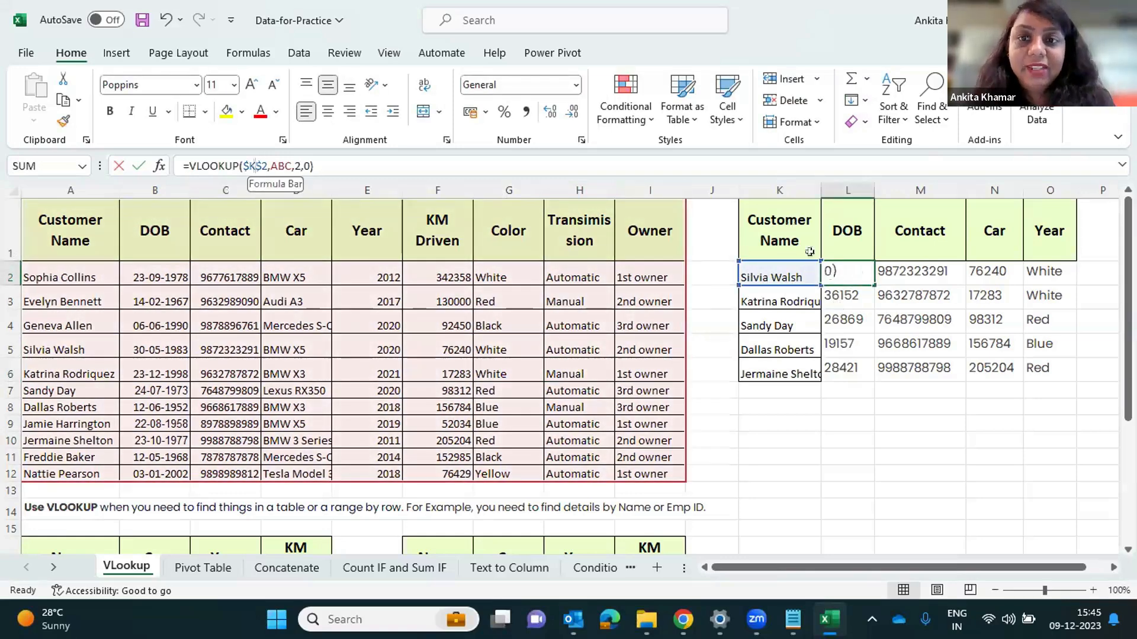
pyautogui.click(847, 295)
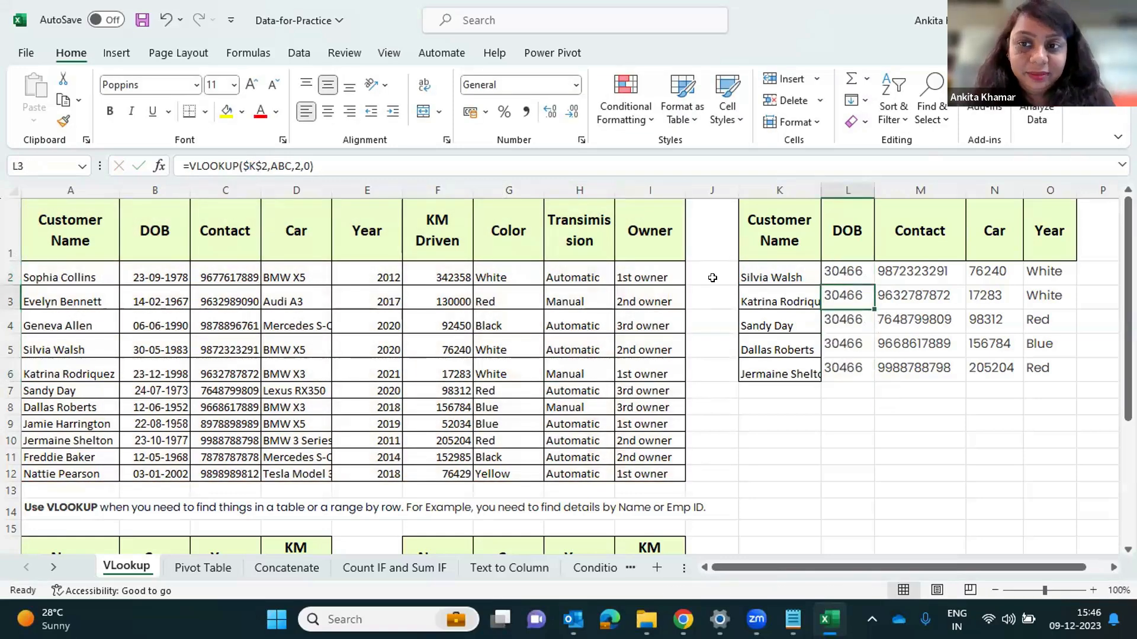
pyautogui.click(770, 277)
pyautogui.moveTo(848, 273); pyautogui.dragTo(848, 369)
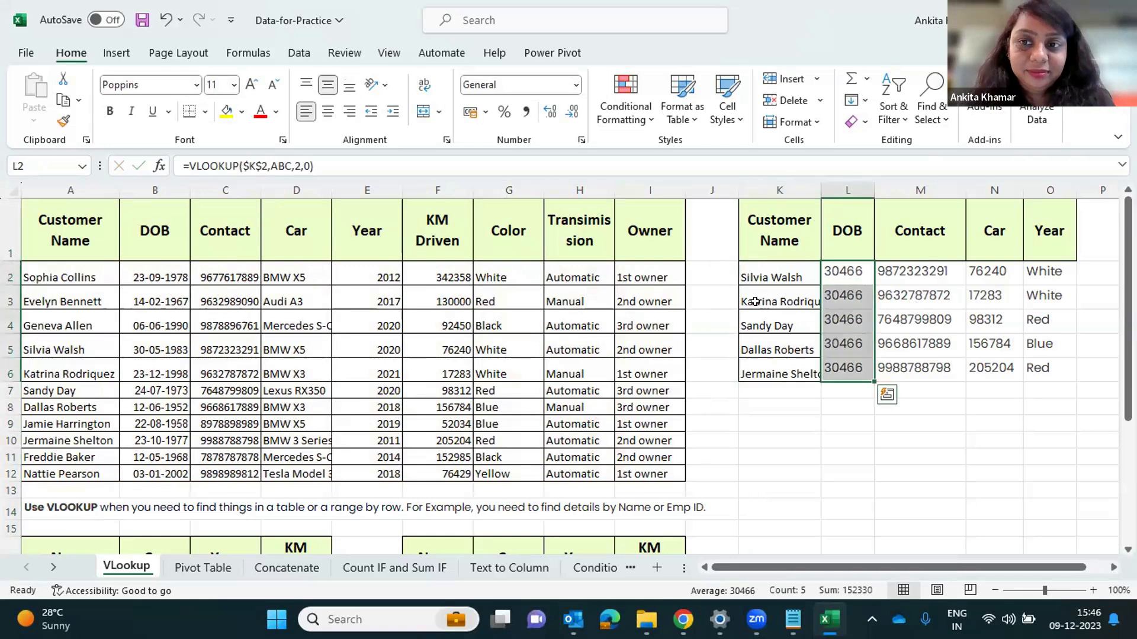
pyautogui.doubleClick(853, 297)
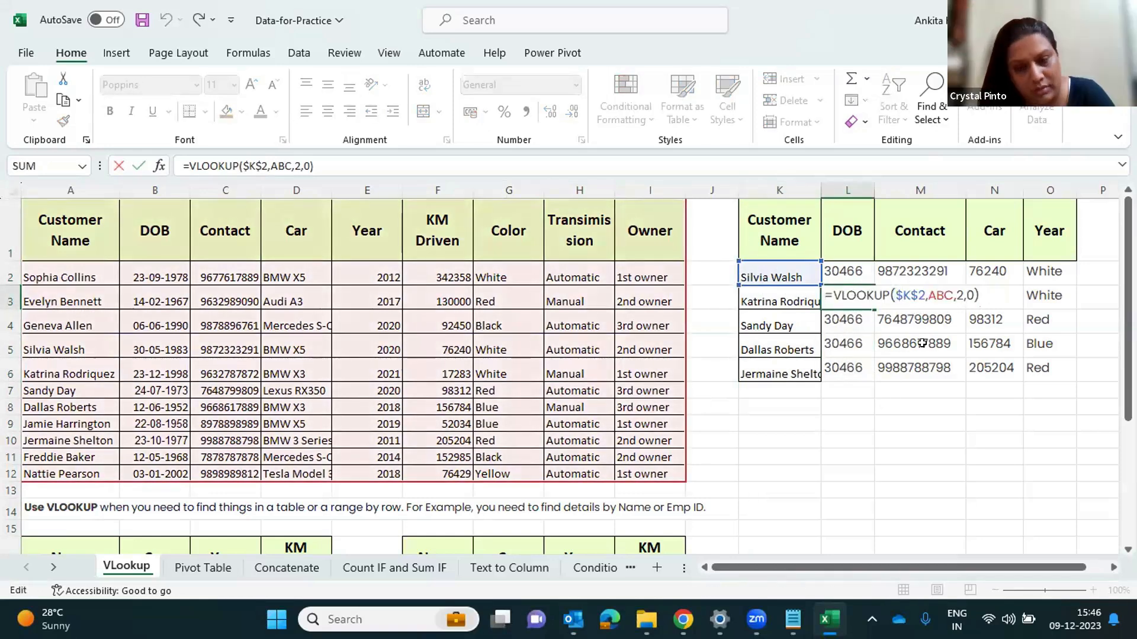
pyautogui.press('Escape')
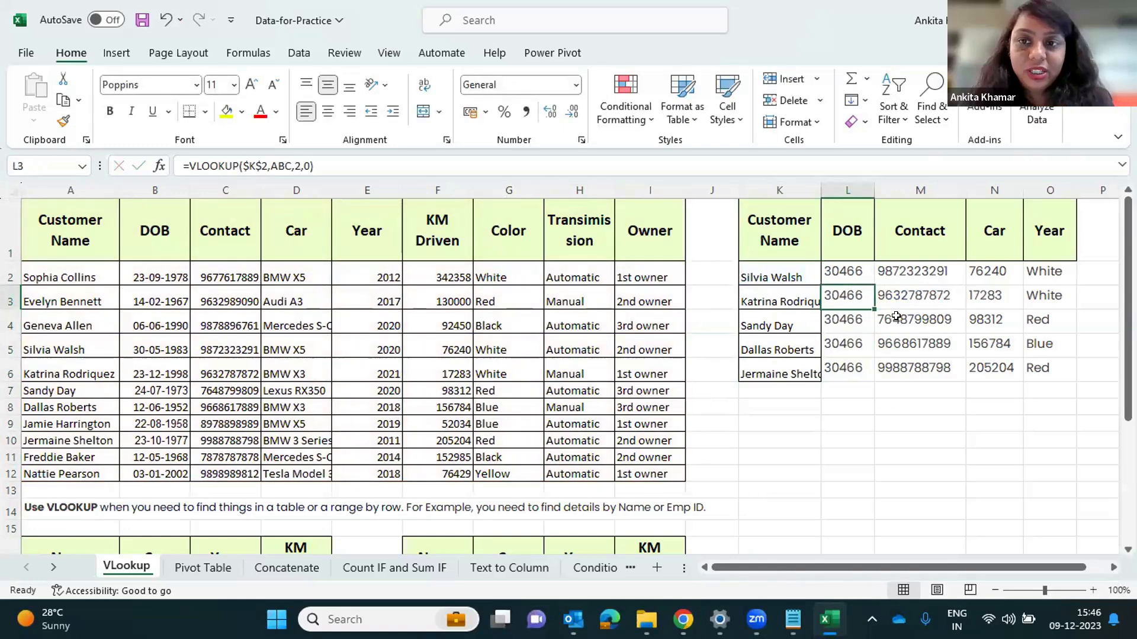
# Change the lookup value in L2 to the mixed reference $K2 and fill the VLOOKUP formula down to L6
pyautogui.click(849, 270)
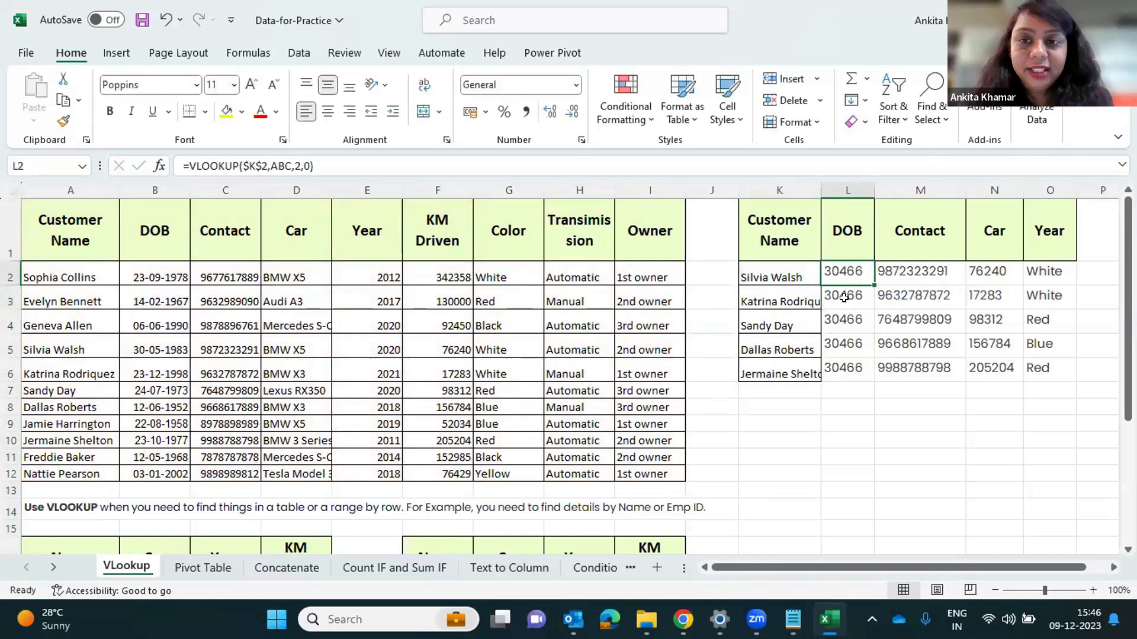
pyautogui.click(281, 166)
pyautogui.press('BackSpace')
pyautogui.click(1007, 511)
pyautogui.click(851, 276)
pyautogui.moveTo(873, 281); pyautogui.dragTo(862, 374)
# Examine how the customer reference is written in the DOB lookup formulas of L3 and L2
pyautogui.click(848, 296)
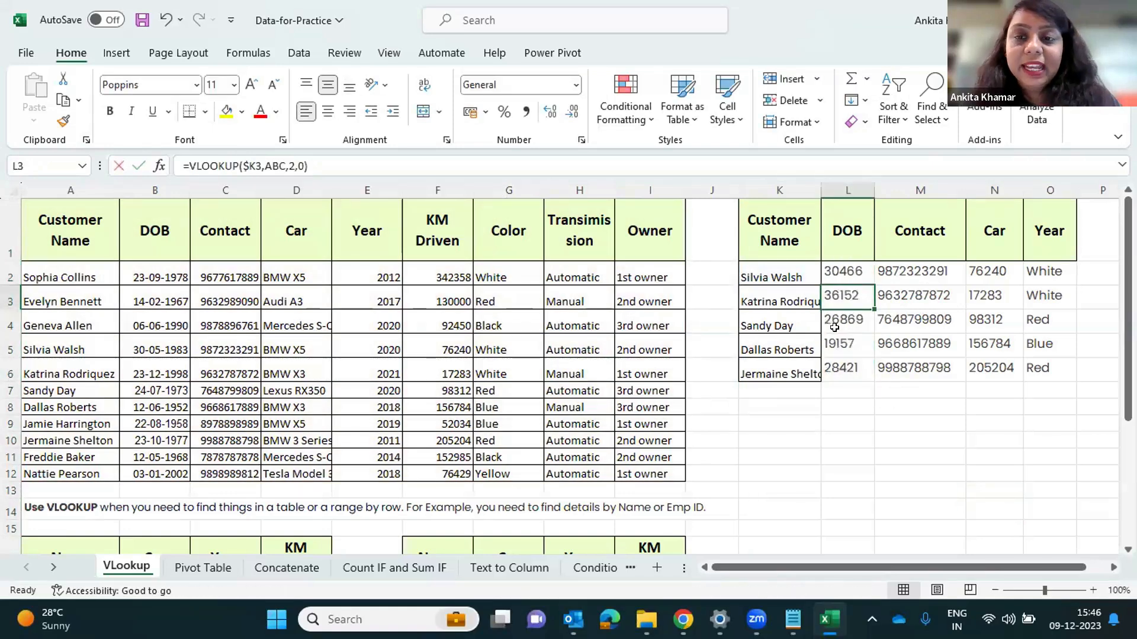
pyautogui.press('F2')
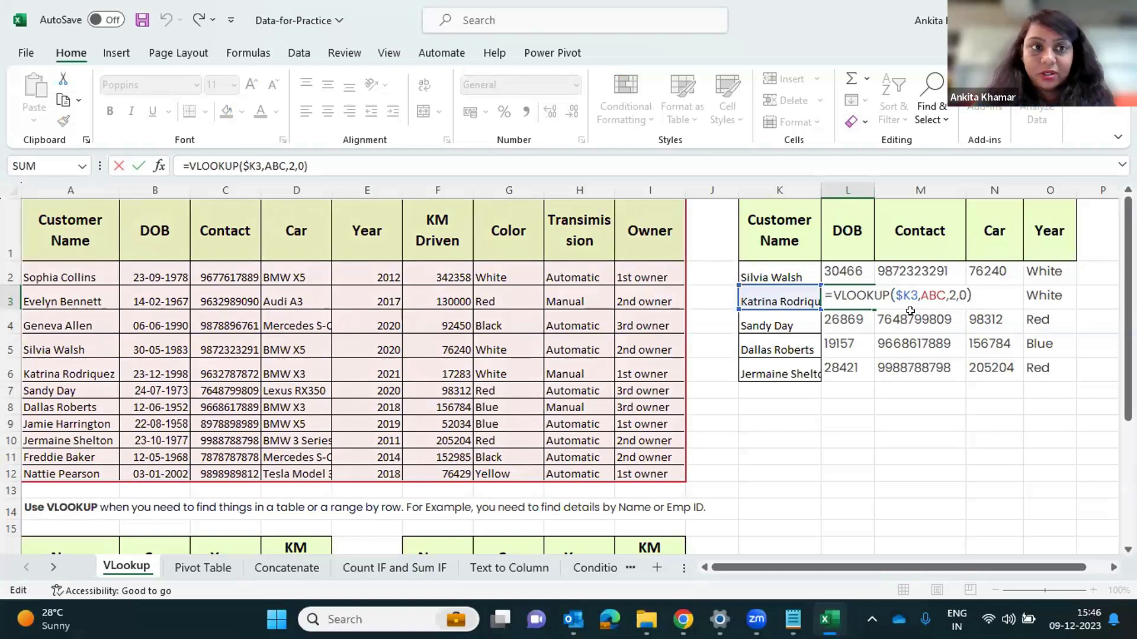
pyautogui.press('Escape')
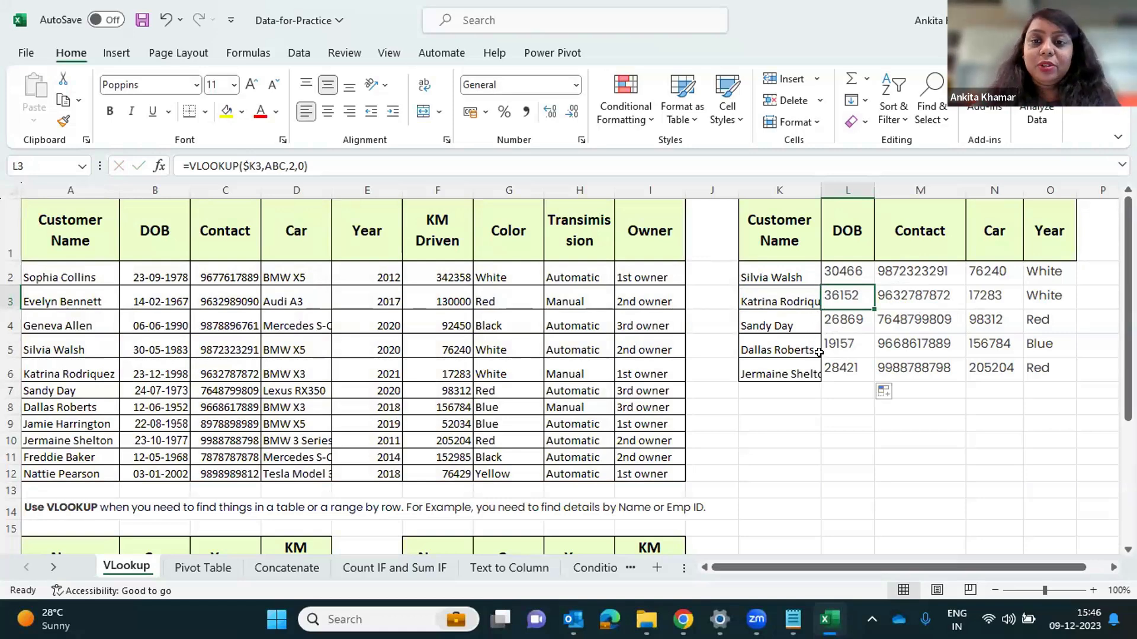
pyautogui.click(843, 267)
pyautogui.moveTo(845, 340); pyautogui.dragTo(850, 424)
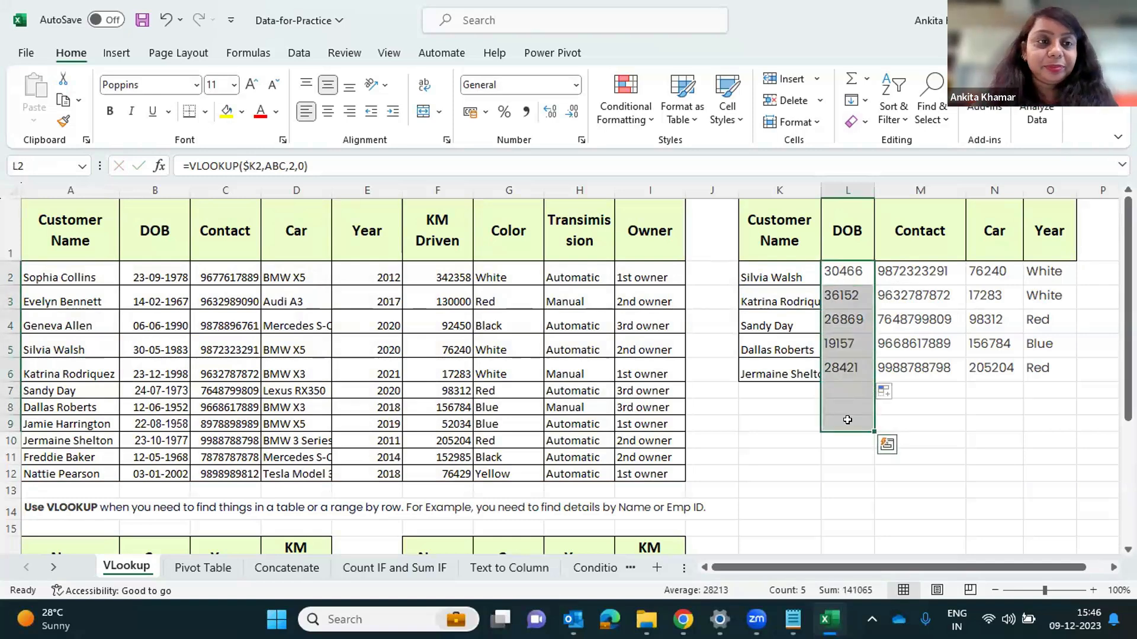
pyautogui.click(860, 350)
pyautogui.click(856, 273)
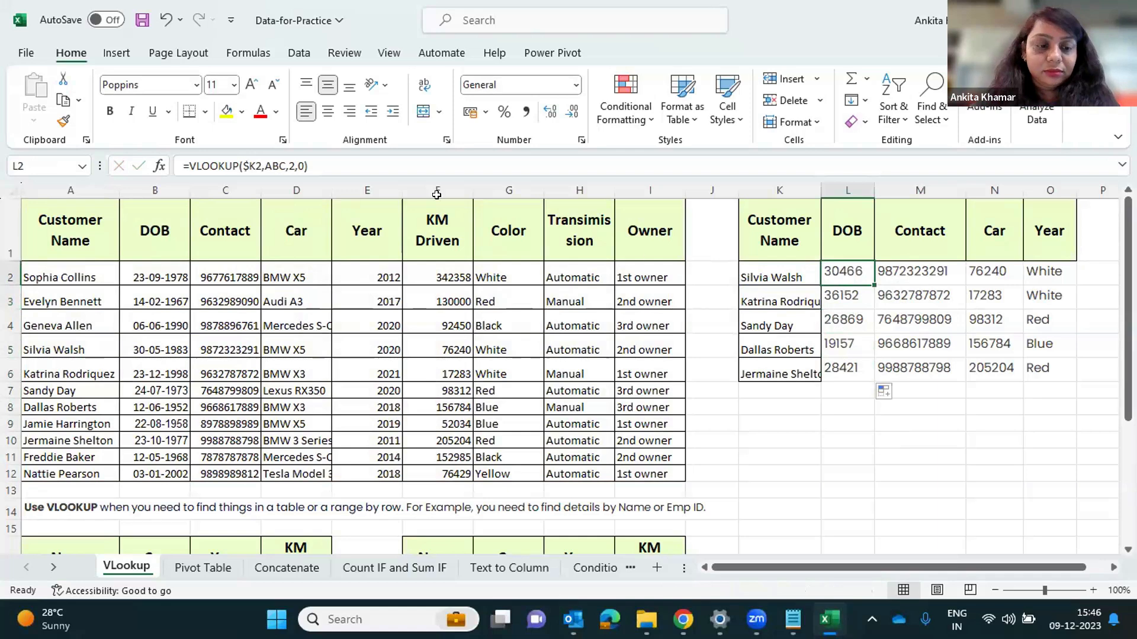
pyautogui.moveTo(406, 169); pyautogui.dragTo(127, 155)
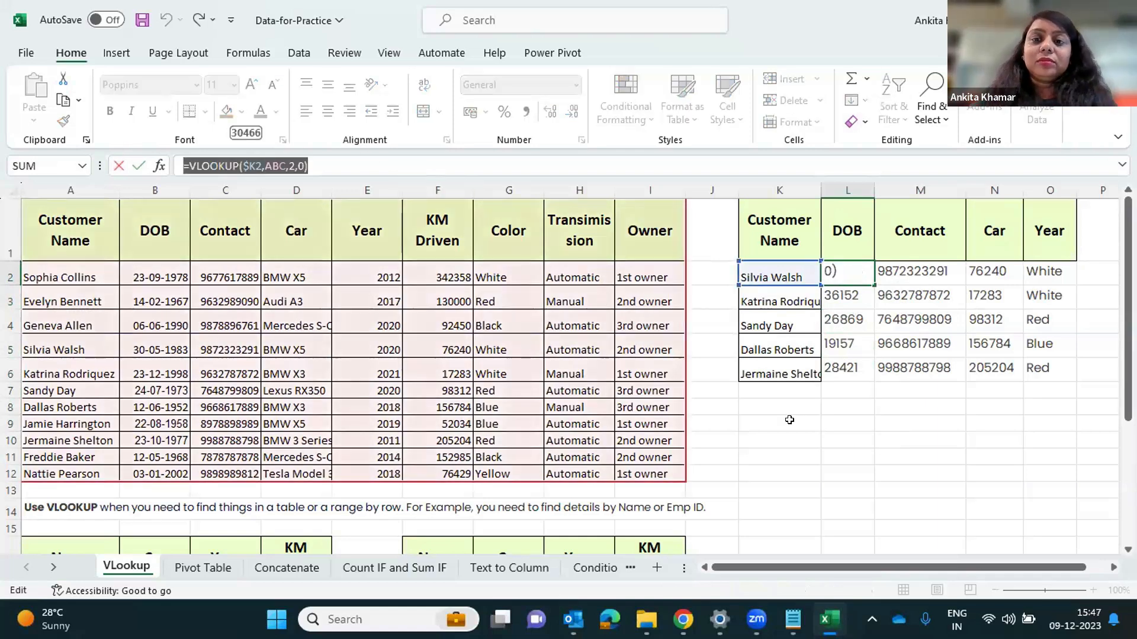
pyautogui.press('Escape')
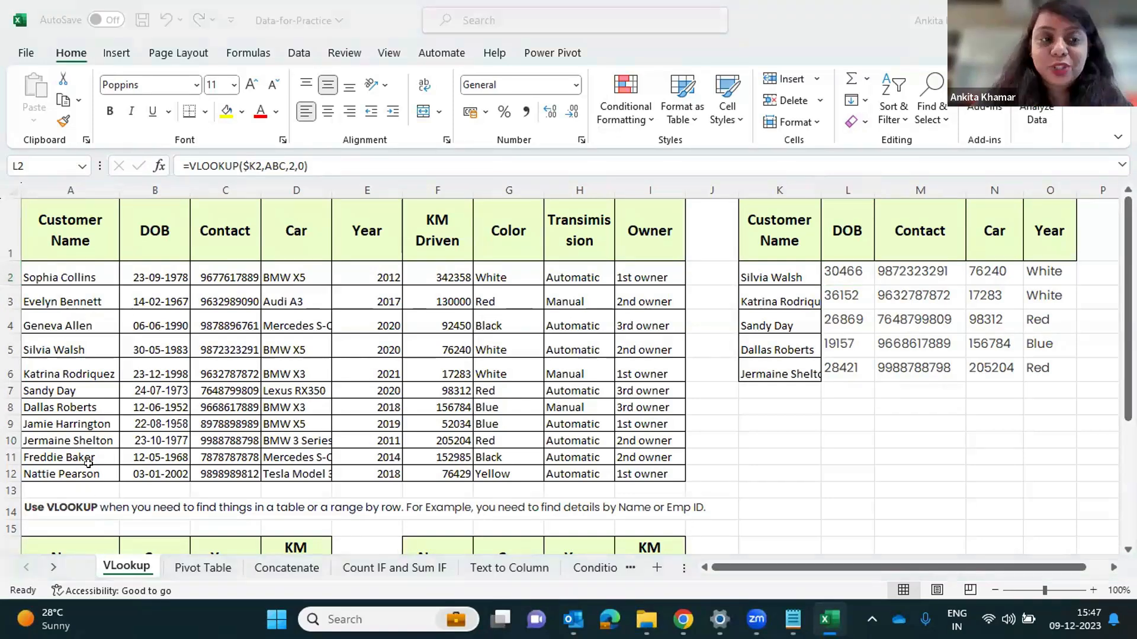
# Apply borders to all cells of the lookup results in L2:O6
pyautogui.click(61, 315)
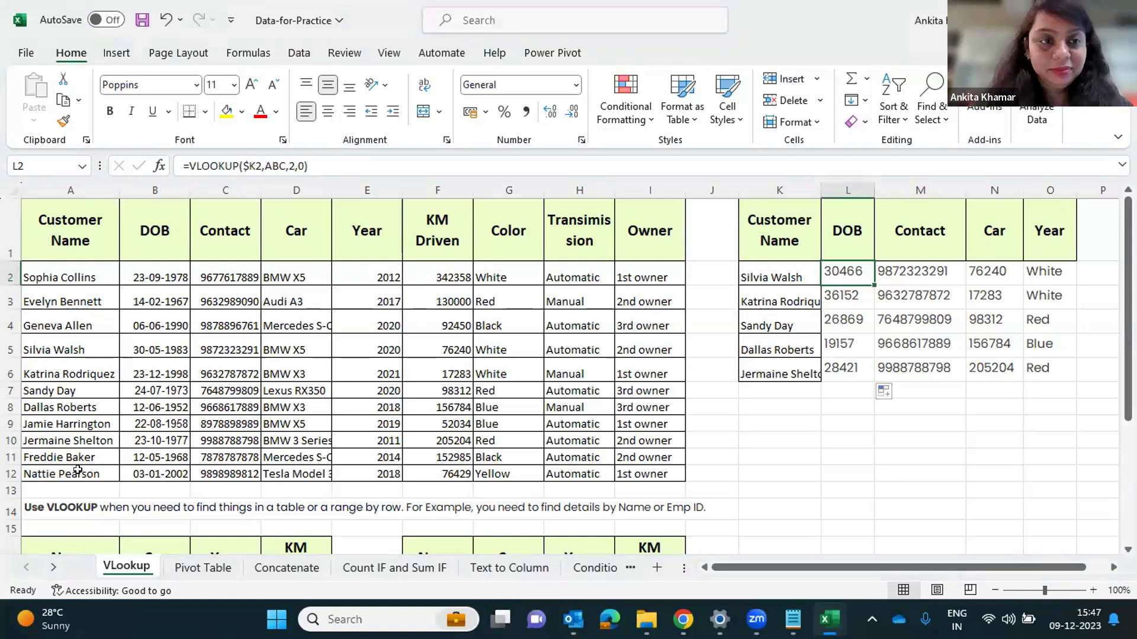
pyautogui.hotkey('ctrl', 'shift', 'Down')
pyautogui.hotkey('shift', 'Right')
pyautogui.hotkey('shift', 'Right')
pyautogui.hotkey('shift', 'Right')
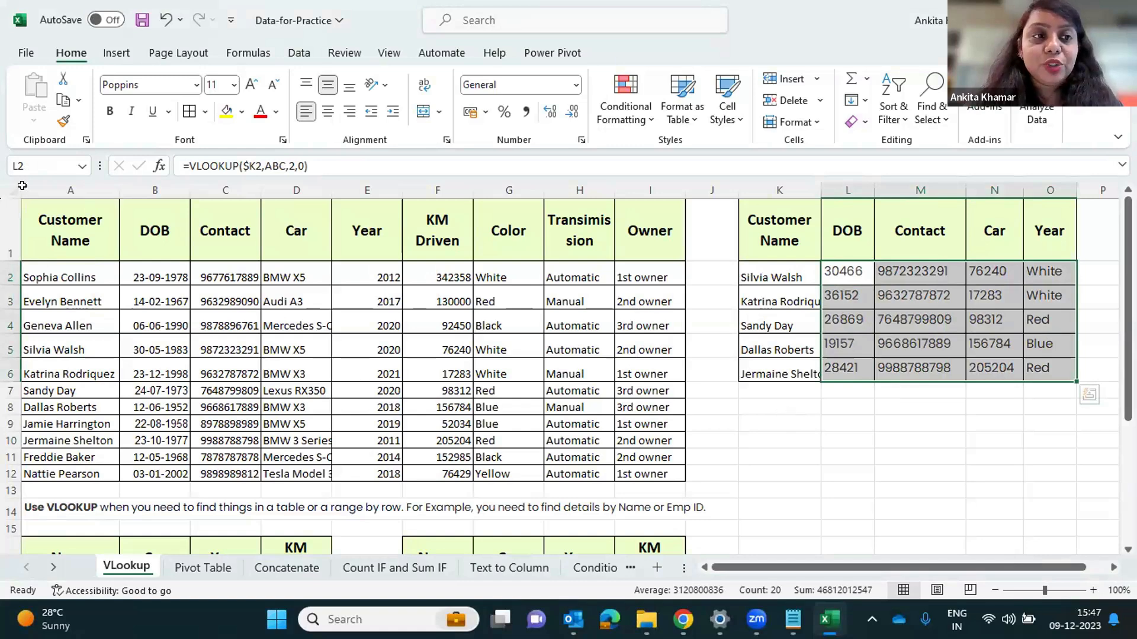
# Enter the label "Emp ID" in K8, below the lookup table
pyautogui.hotkey('ctrl', 'Home')
pyautogui.hotkey('ctrl', 'shift', 'Down')
pyautogui.hotkey('ctrl', 'Right')
pyautogui.hotkey('ctrl', 'Right')
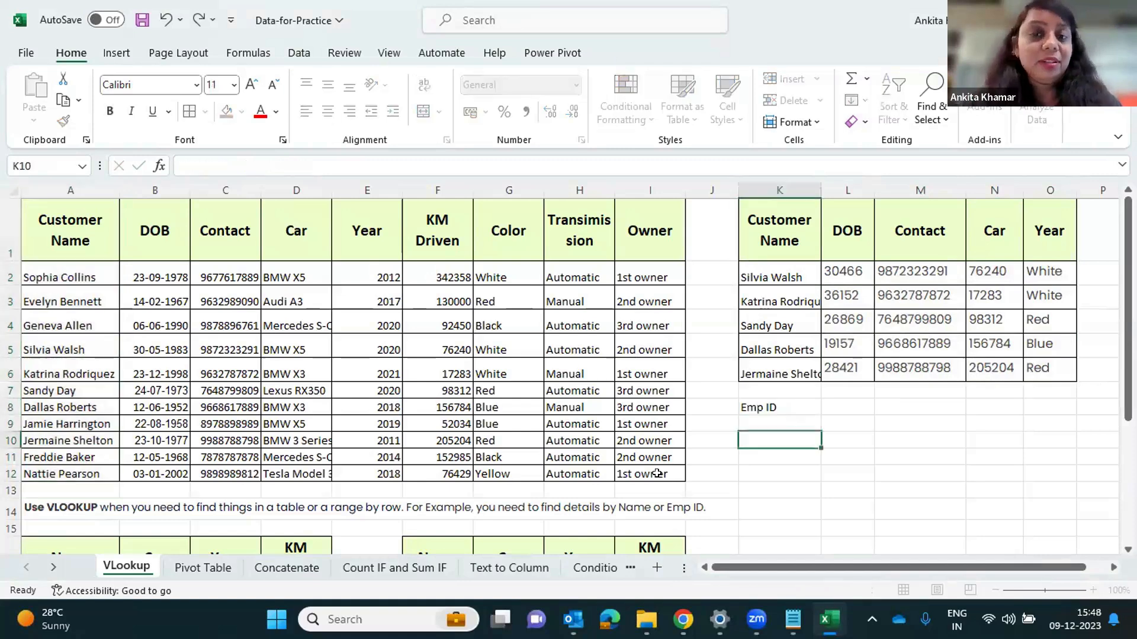
# Examine the customer table A1:I12 and its header cells from Customer Name to Car as possible lookup keys
pyautogui.click(779, 407)
pyautogui.moveTo(70, 231); pyautogui.dragTo(657, 473)
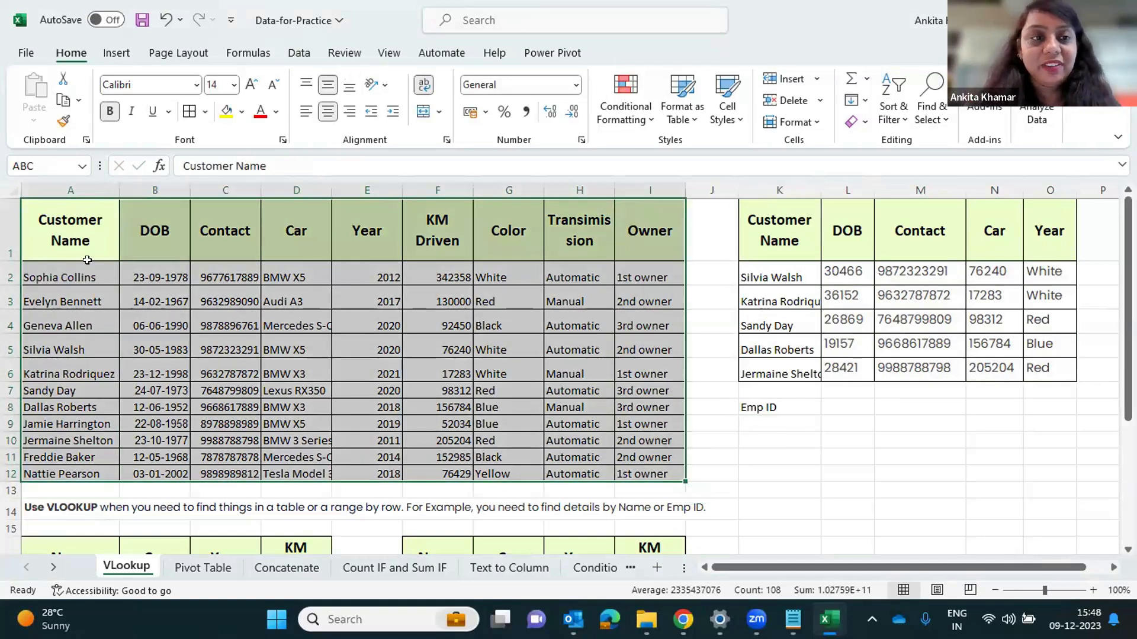
pyautogui.click(648, 233)
pyautogui.moveTo(70, 231); pyautogui.dragTo(370, 221)
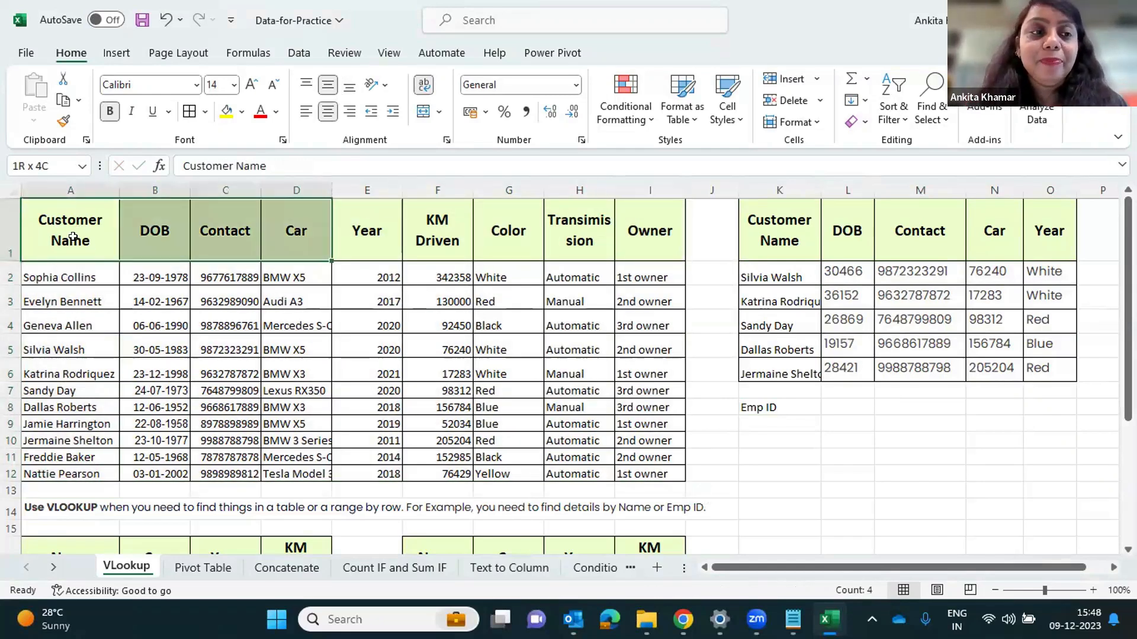
pyautogui.click(83, 216)
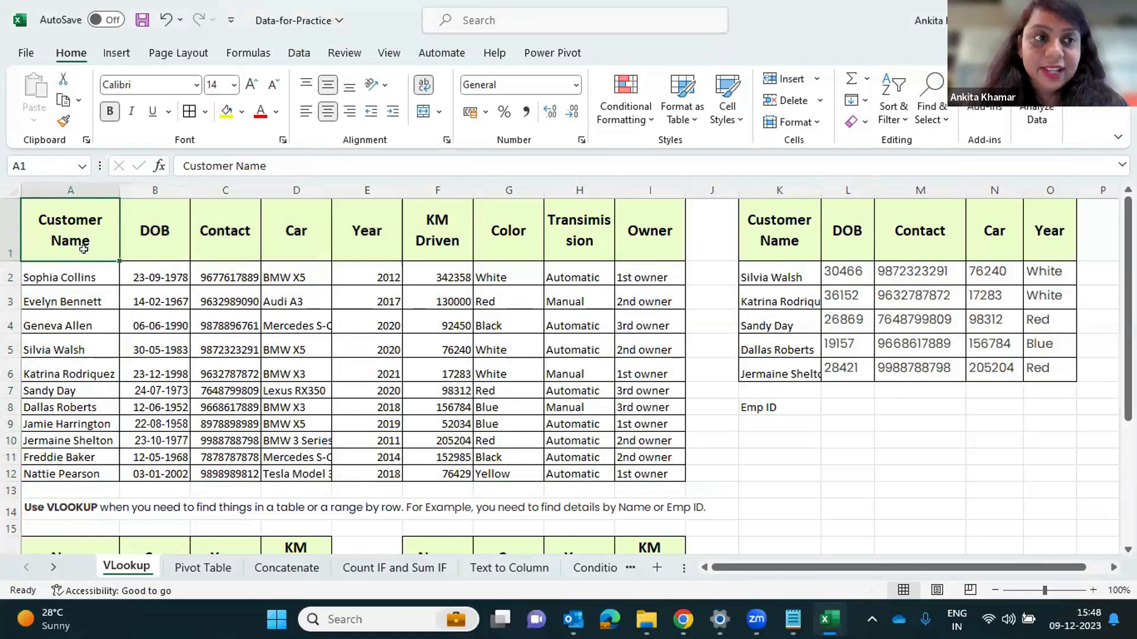
pyautogui.click(302, 246)
pyautogui.moveTo(59, 232); pyautogui.dragTo(284, 235)
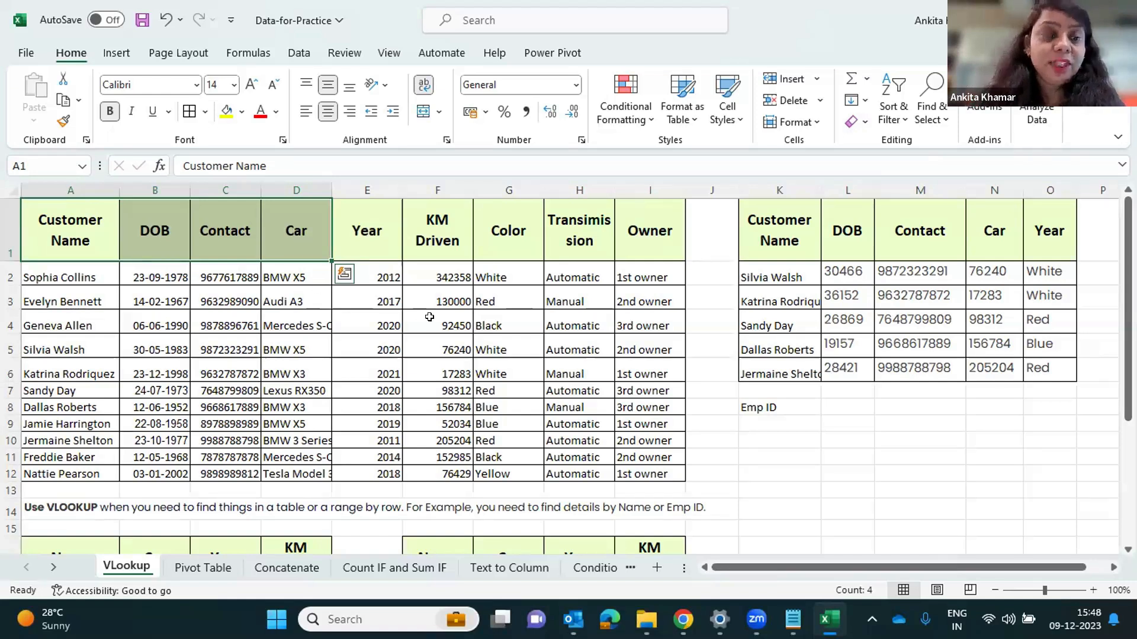
# Clear the Emp ID label from K8 and insert a blank row at row 13, directly below the customer table
pyautogui.click(789, 407)
pyautogui.press('Delete')
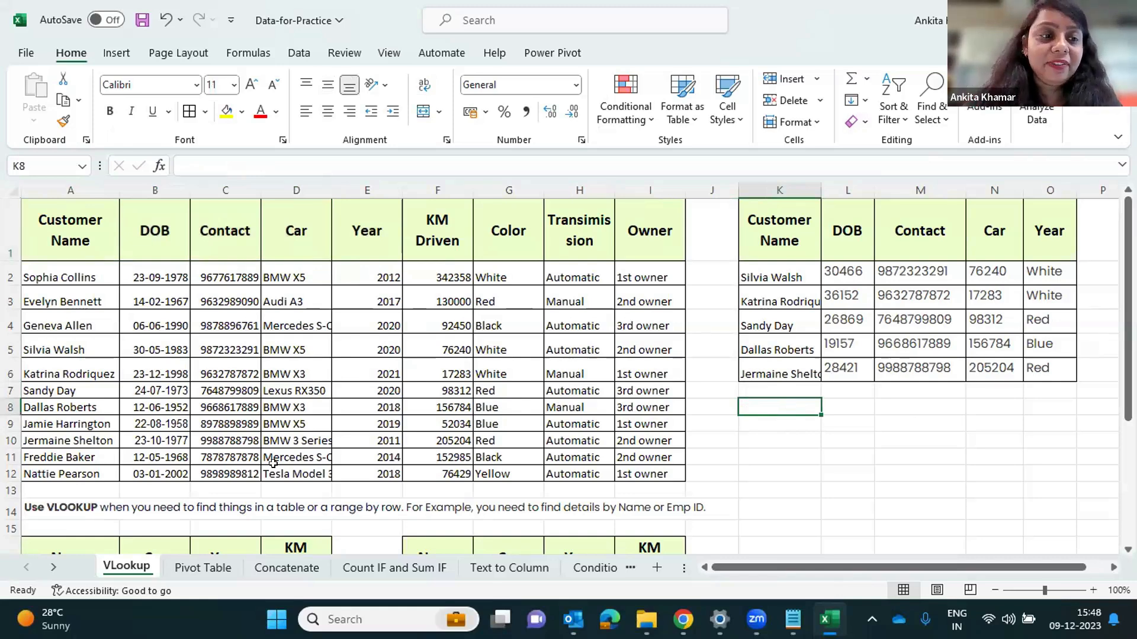
pyautogui.scroll(-1, 8, 451)
pyautogui.click(10, 440)
pyautogui.hotkey('ctrl', 'shift', '+')
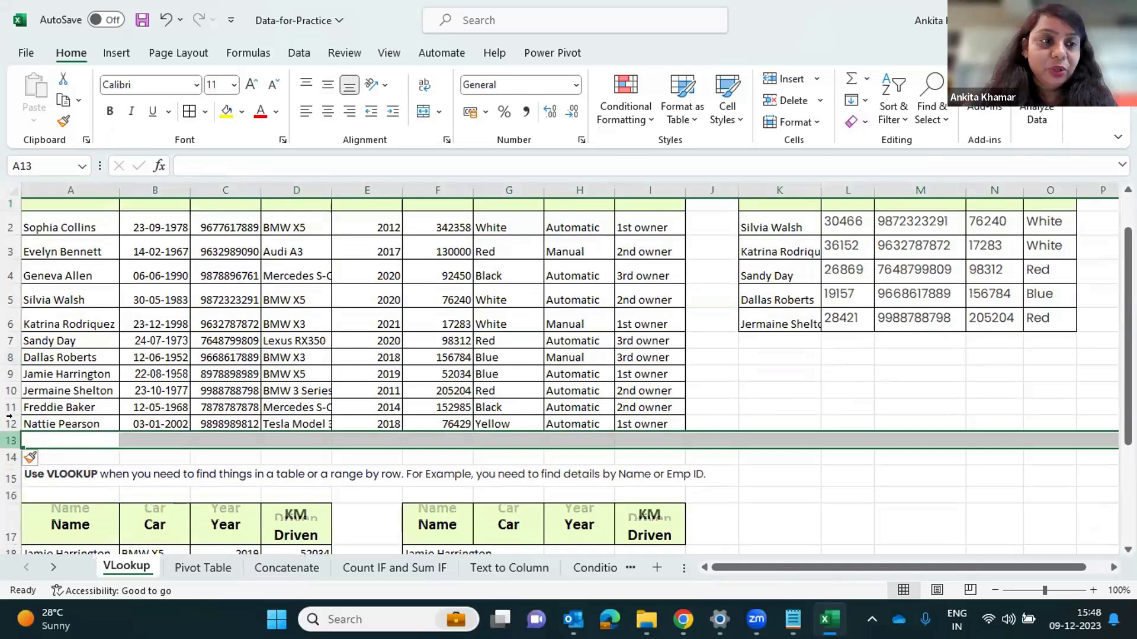
pyautogui.click(74, 231)
pyautogui.click(88, 439)
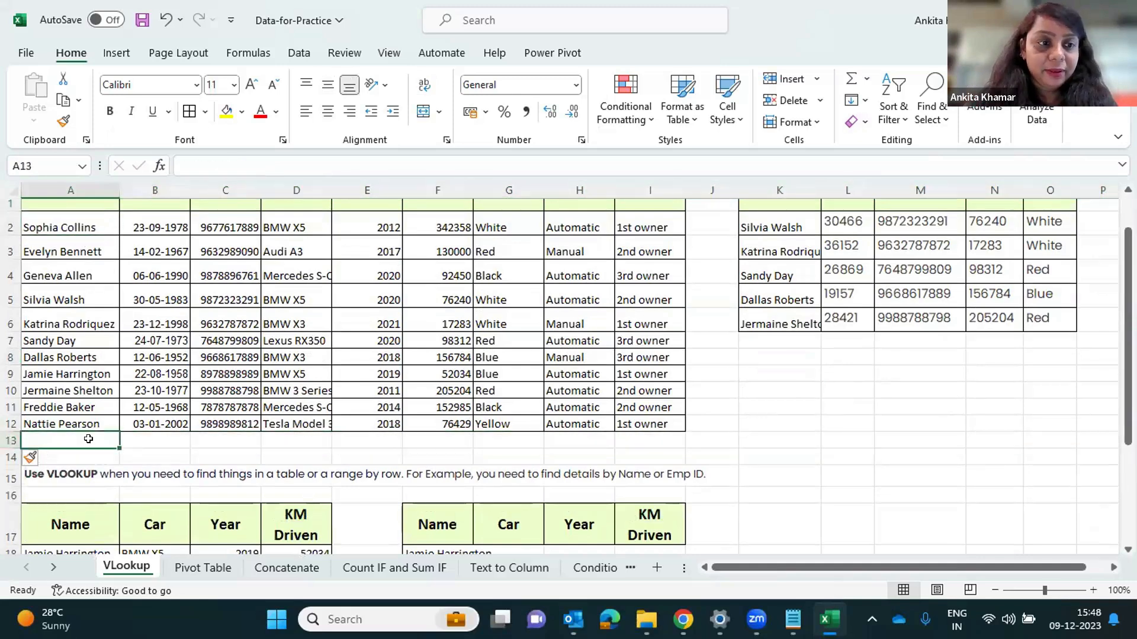
# Copy the customer name from A2 into A3 to create a duplicate entry in the customer table
pyautogui.click(87, 225)
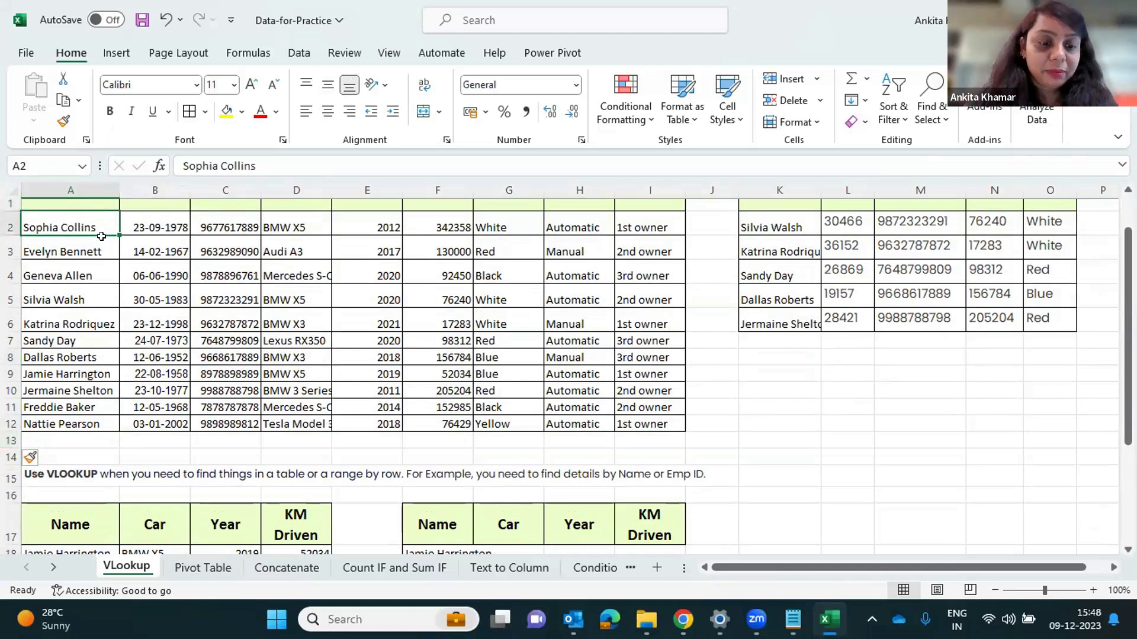
pyautogui.hotkey('ctrl', 'c')
pyautogui.click(75, 247)
pyautogui.hotkey('ctrl', 'v')
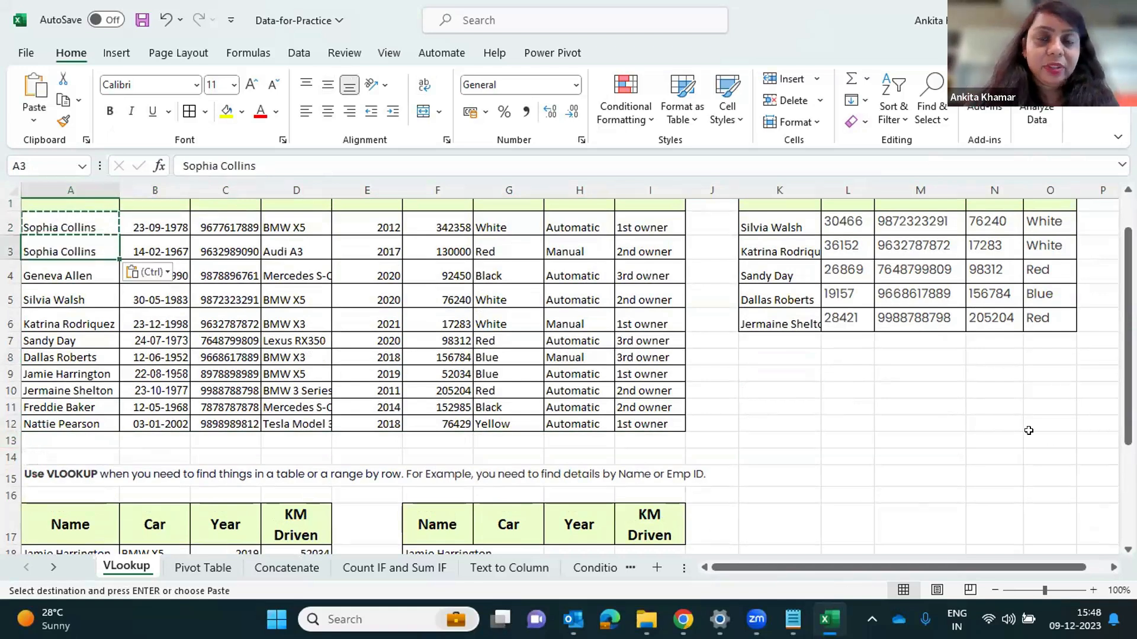
# Paste the duplicated customer name from A2 into K2 of the lookup table and compare it with A2:A3
pyautogui.click(888, 370)
pyautogui.click(89, 217)
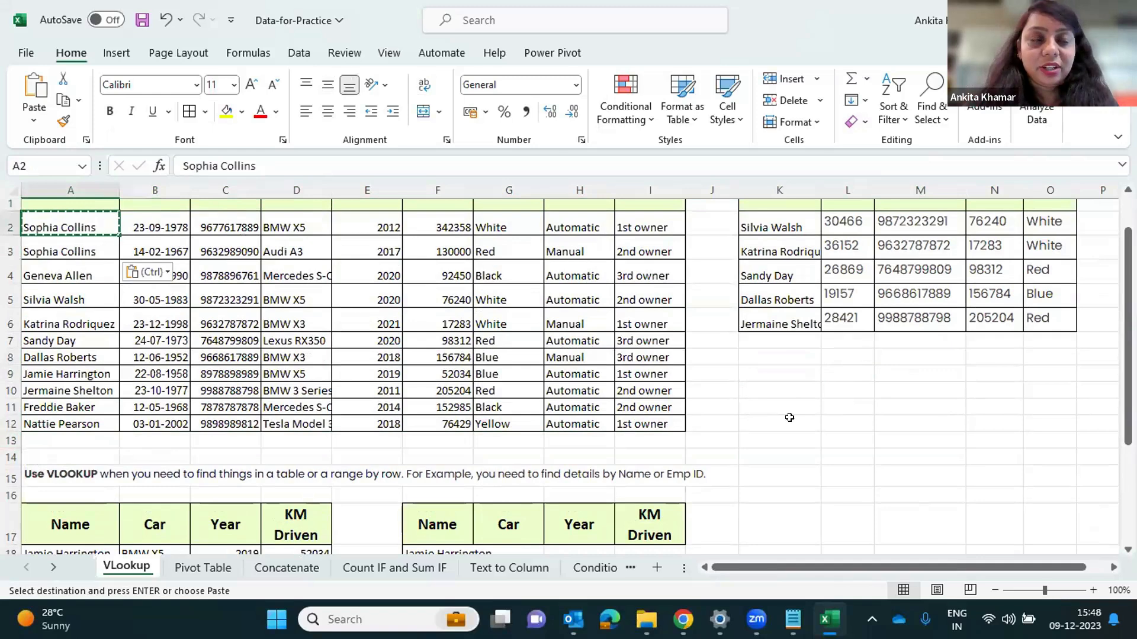
pyautogui.scroll(1, 783, 265)
pyautogui.click(790, 278)
pyautogui.hotkey('ctrl', 'v')
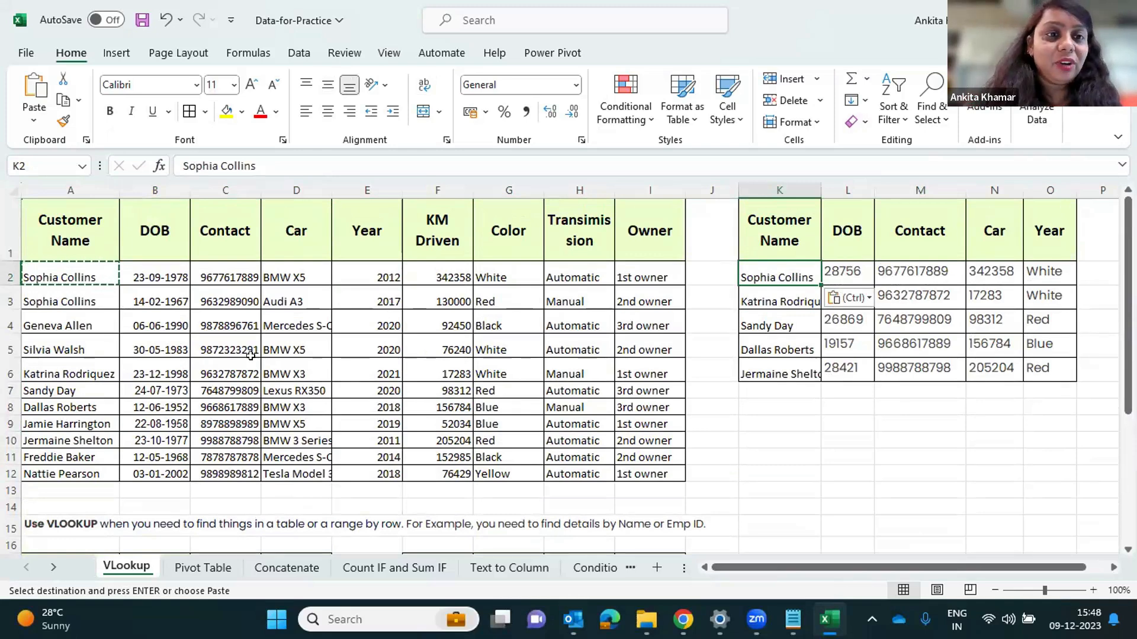
pyautogui.press('Escape')
pyautogui.moveTo(100, 278); pyautogui.dragTo(107, 302)
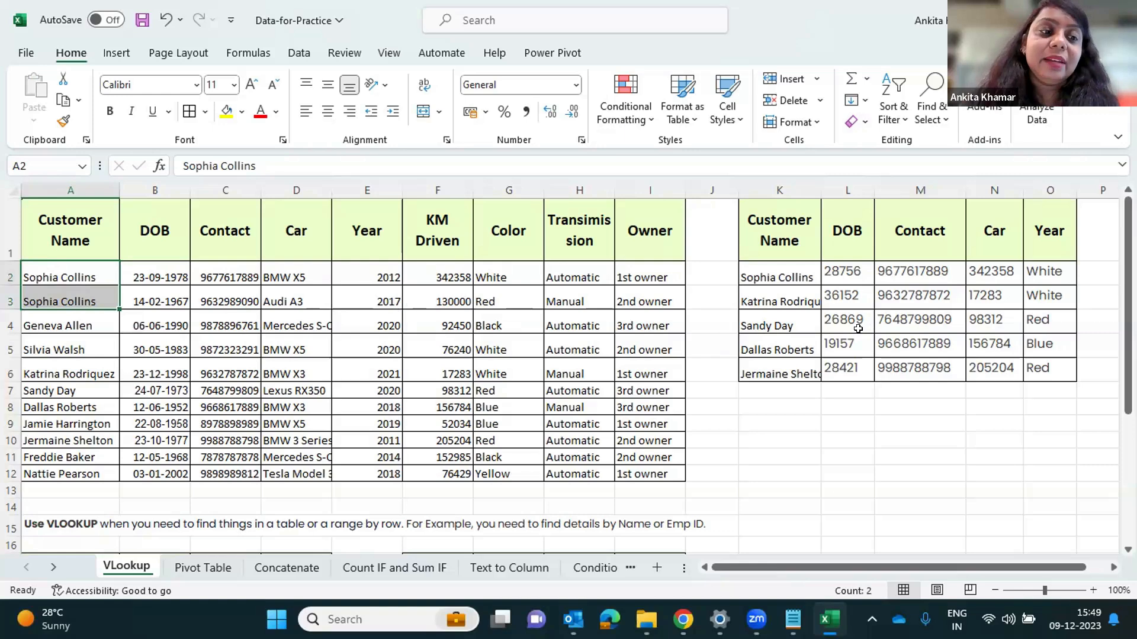
# Append a space and 1 to the customer name in A2 to distinguish it from the duplicate in A3
pyautogui.doubleClick(103, 273)
pyautogui.write('1')
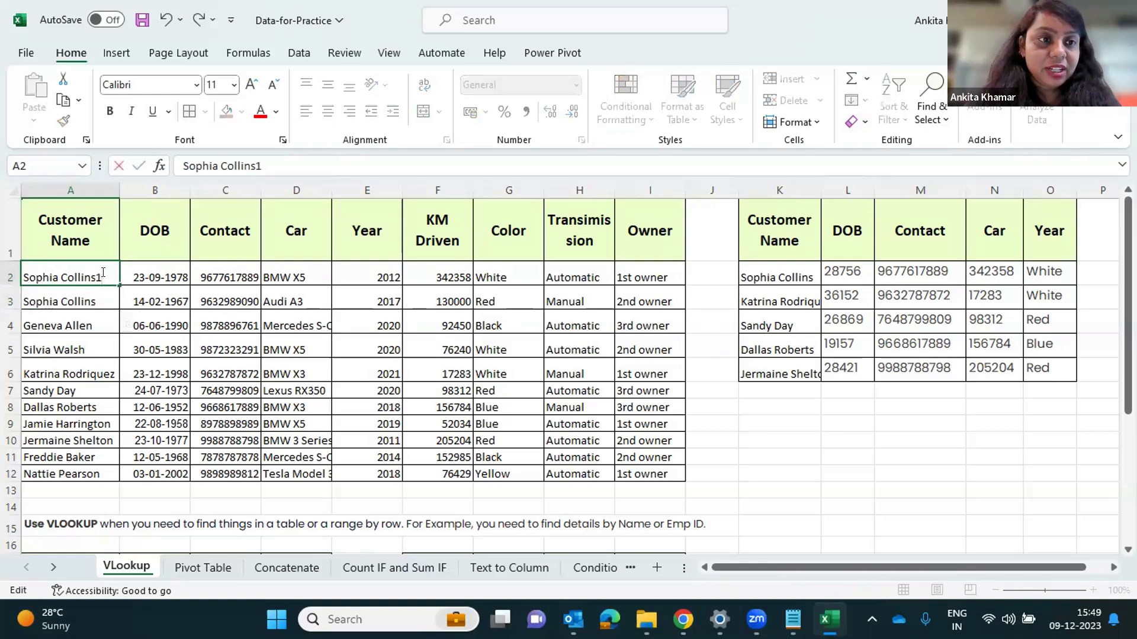
pyautogui.press('Return')
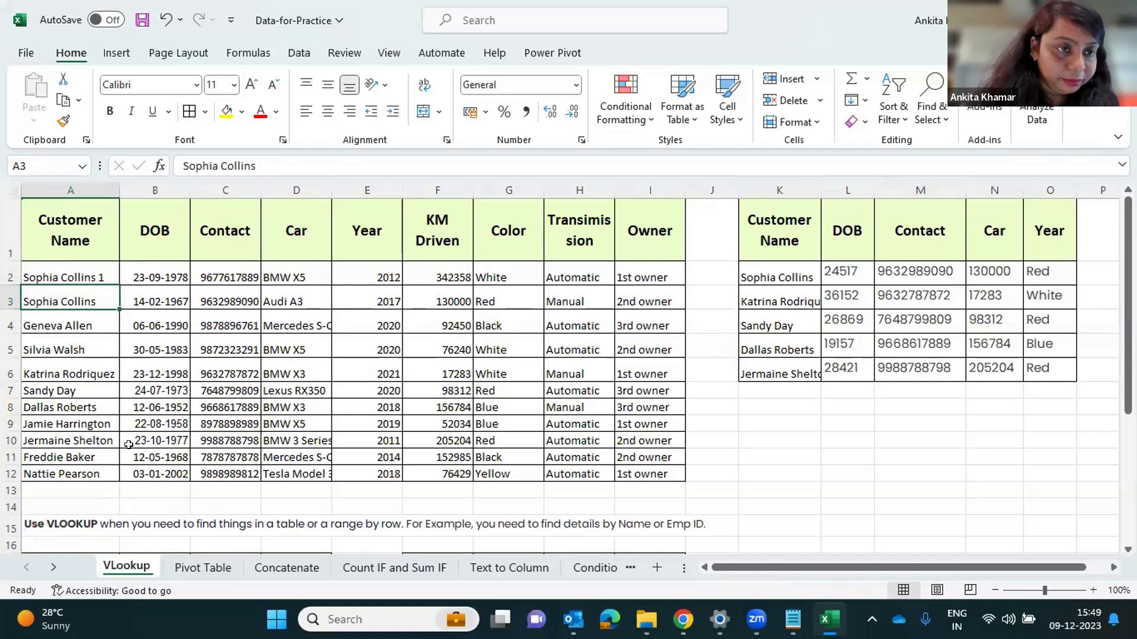
pyautogui.doubleClick(97, 300)
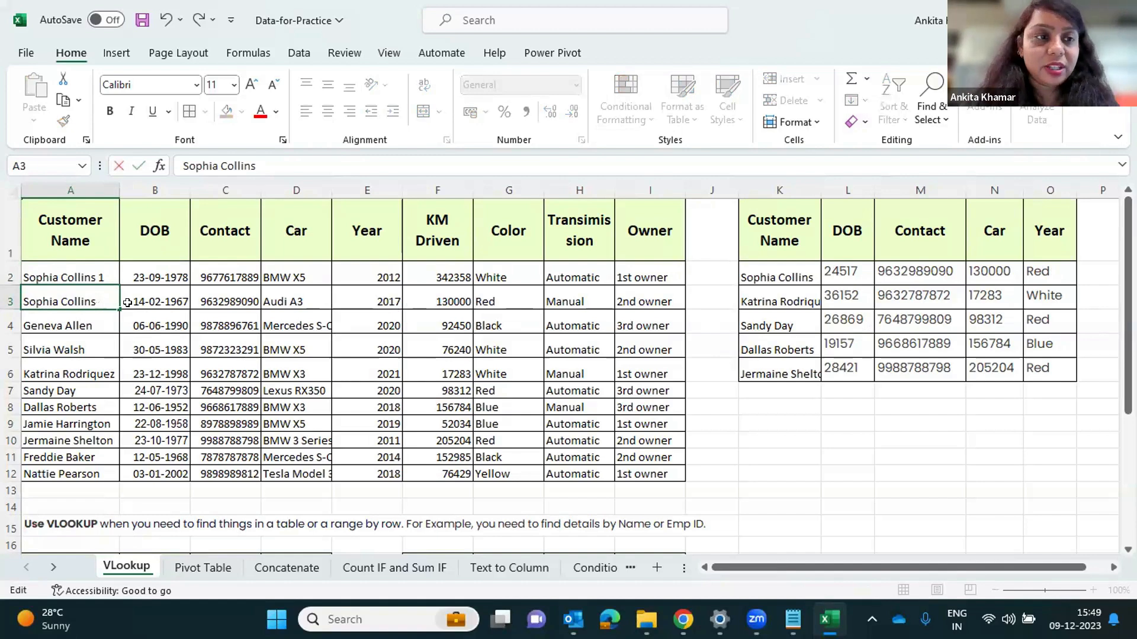
pyautogui.click(125, 276)
# Remove the 1 from the end of the customer name in A2
pyautogui.doubleClick(111, 276)
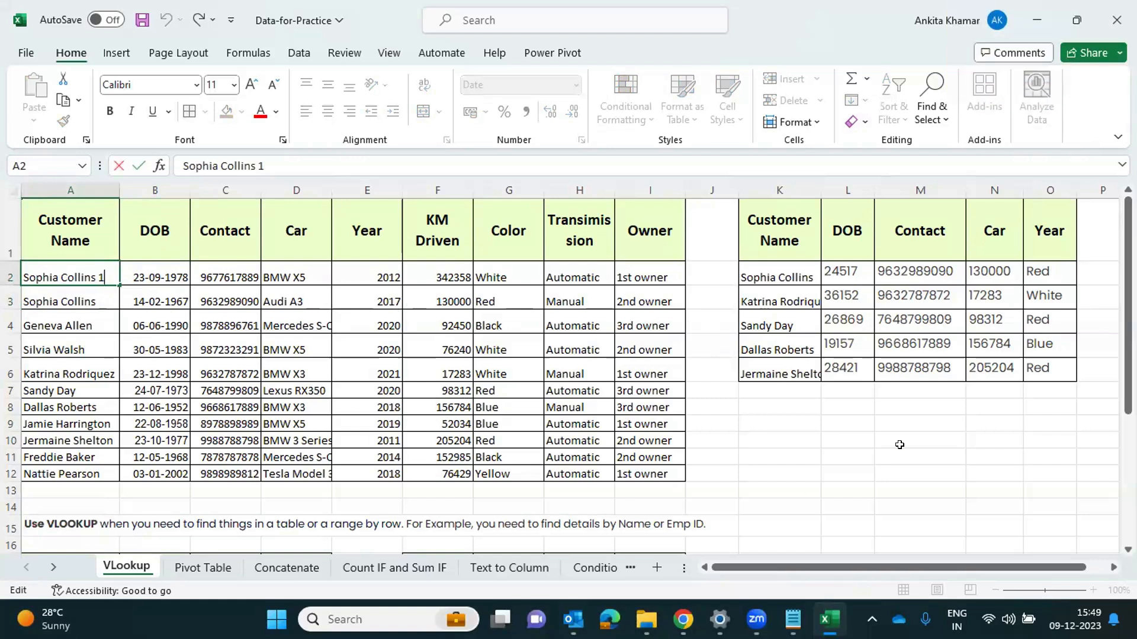
pyautogui.press('BackSpace')
pyautogui.press('Return')
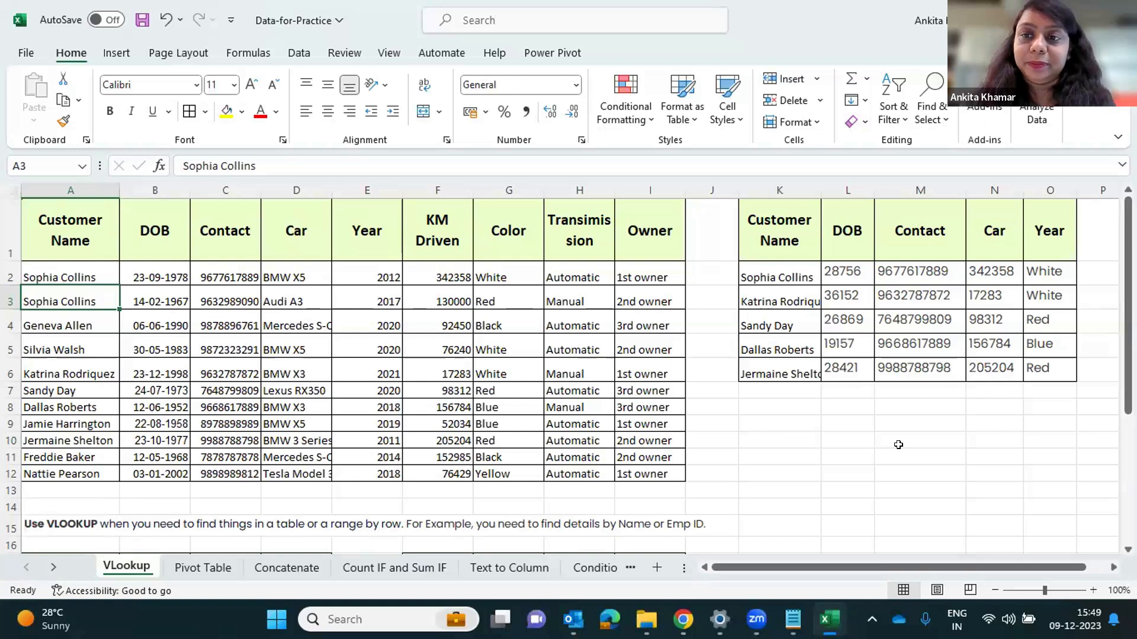
pyautogui.click(847, 347)
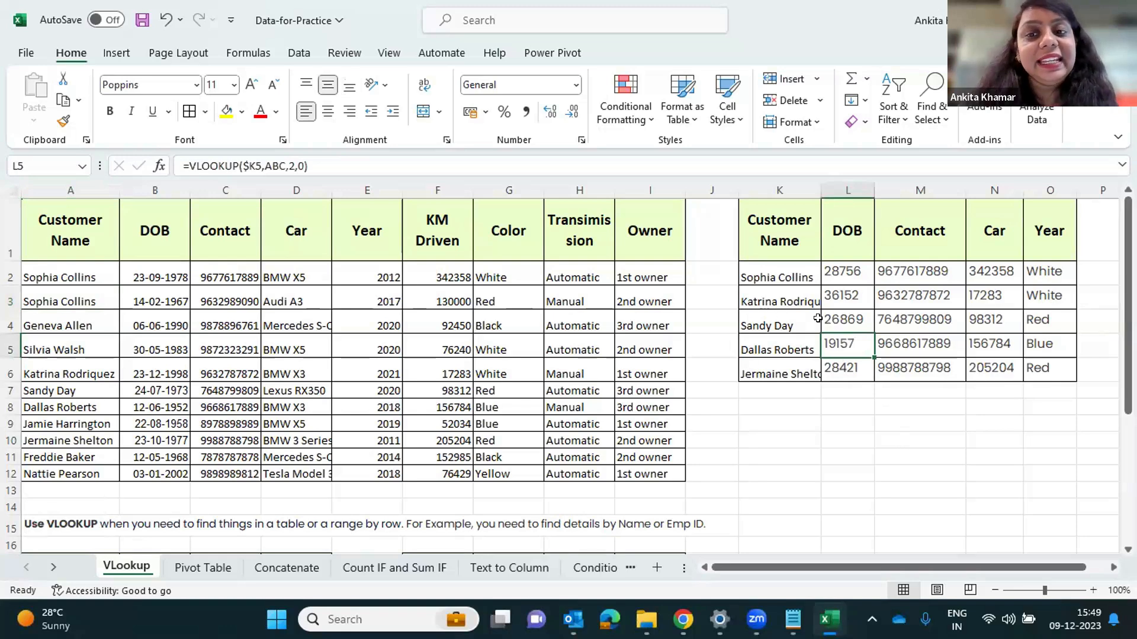
pyautogui.moveTo(310, 161); pyautogui.dragTo(182, 156)
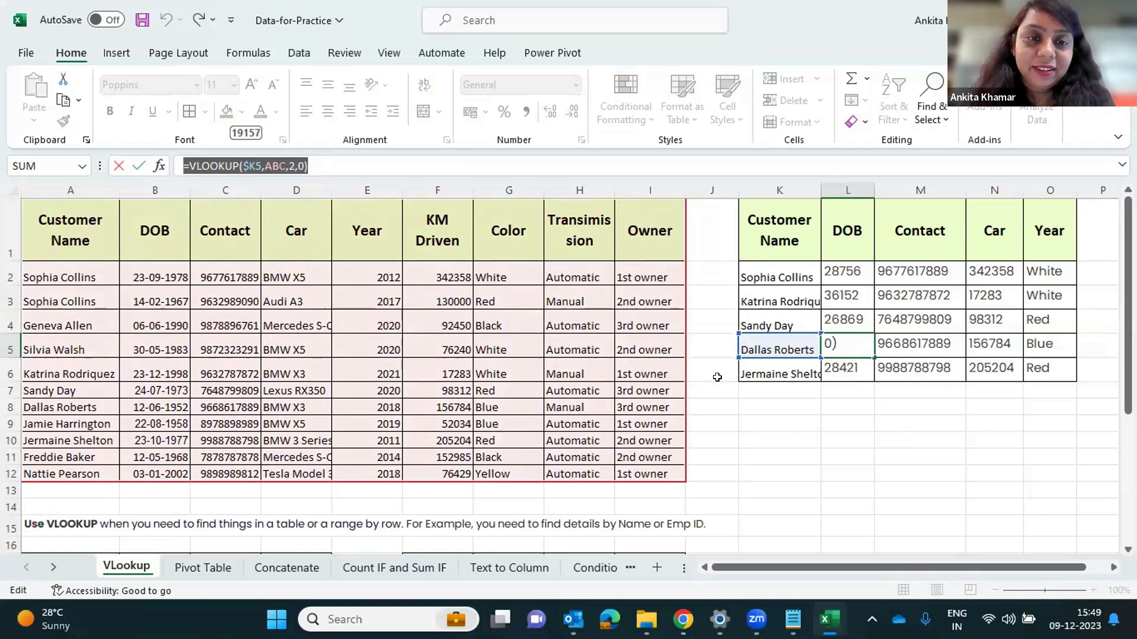
pyautogui.click(832, 272)
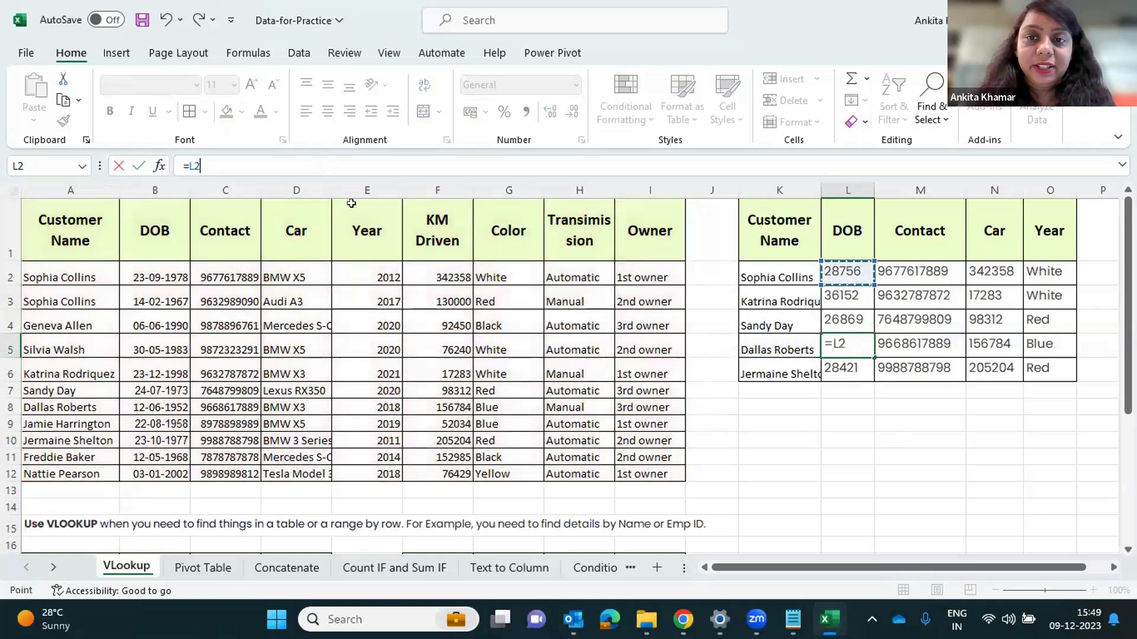
pyautogui.press('Escape')
# Try C1:E5 as the table array in L2's VLOOKUP in place of ABC, and undo the change
pyautogui.click(871, 276)
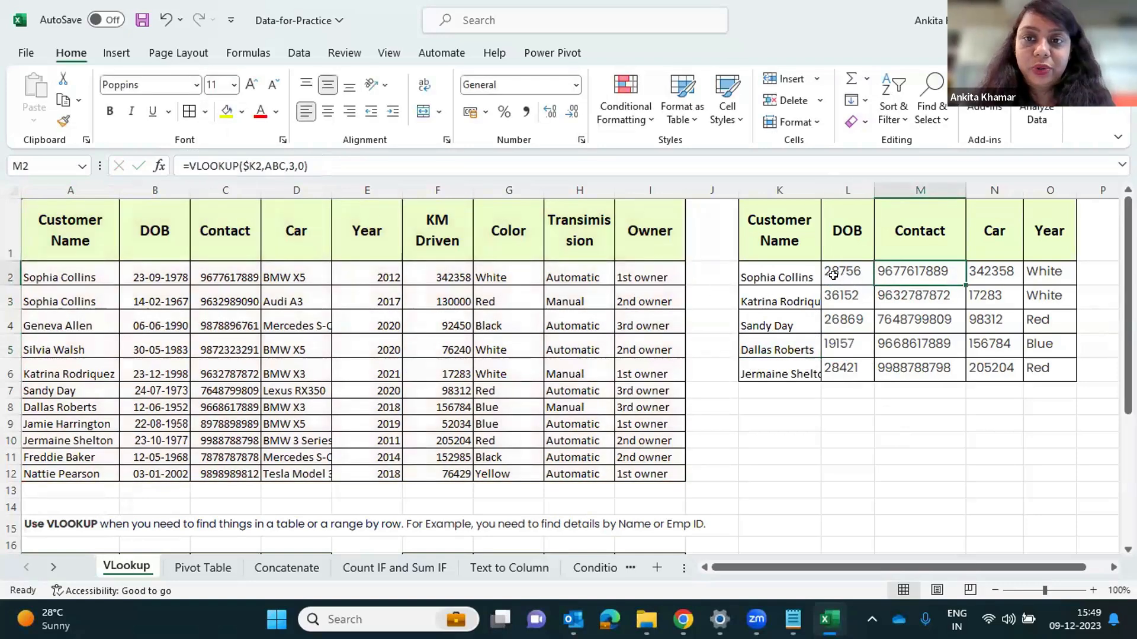
pyautogui.click(284, 164)
pyautogui.press('BackSpace')
pyautogui.press('BackSpace')
pyautogui.press('BackSpace')
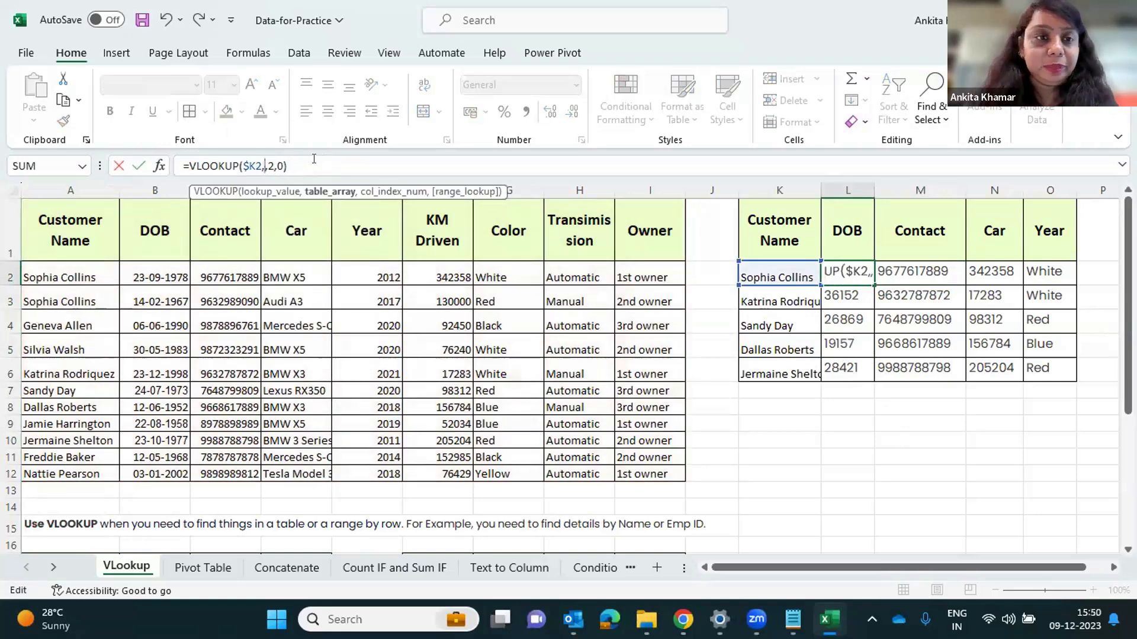
pyautogui.moveTo(225, 231); pyautogui.dragTo(393, 339)
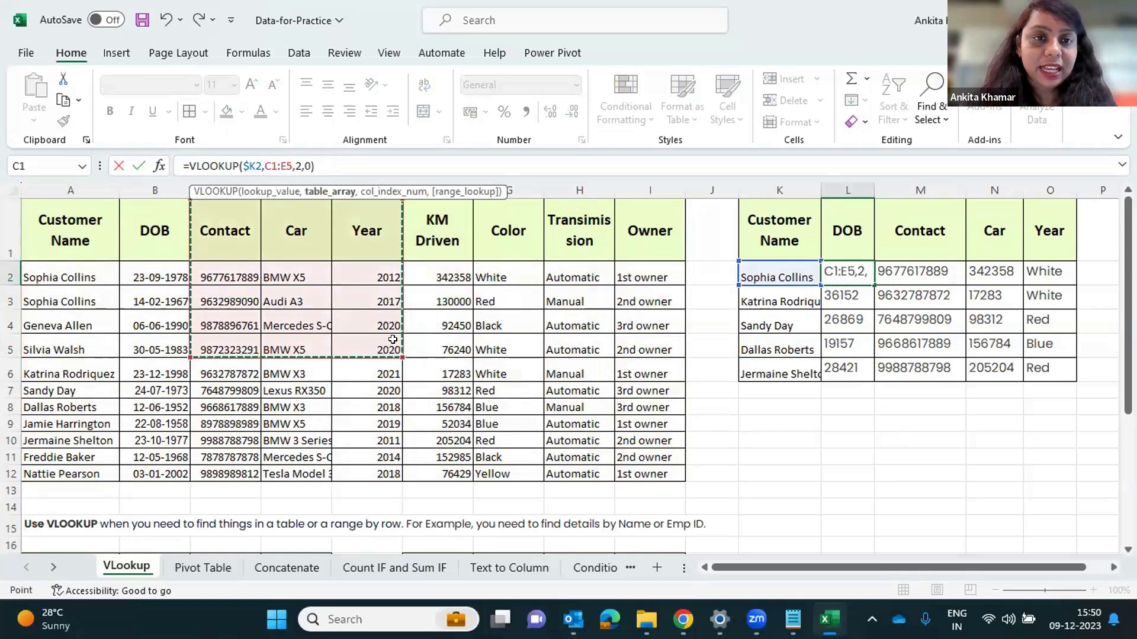
pyautogui.click(396, 168)
pyautogui.press('Return')
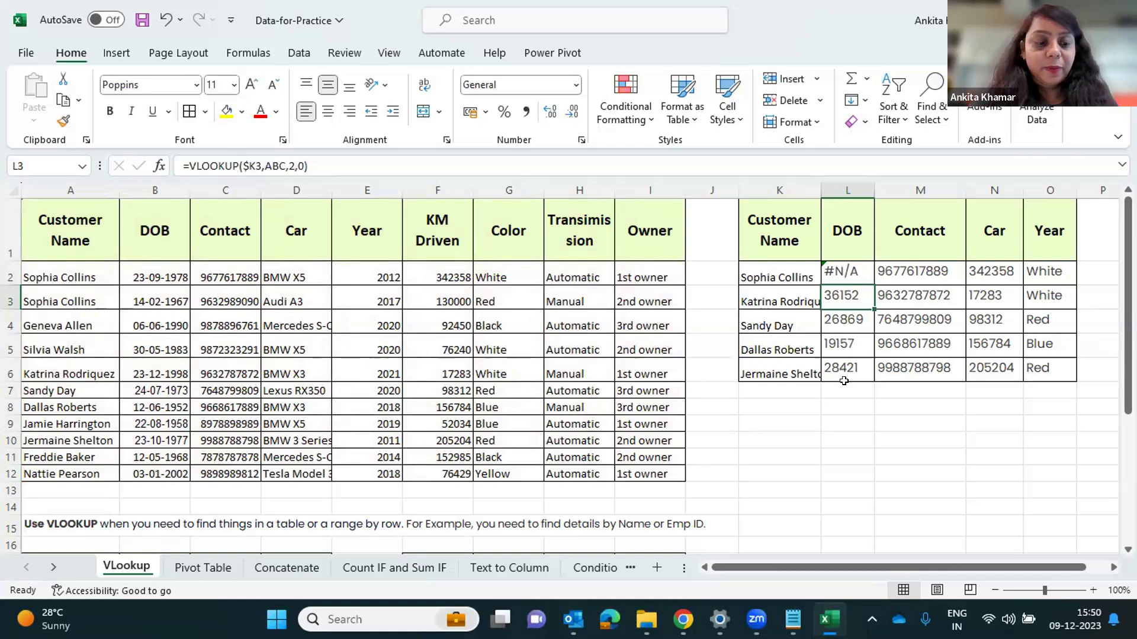
pyautogui.hotkey('ctrl', 'z')
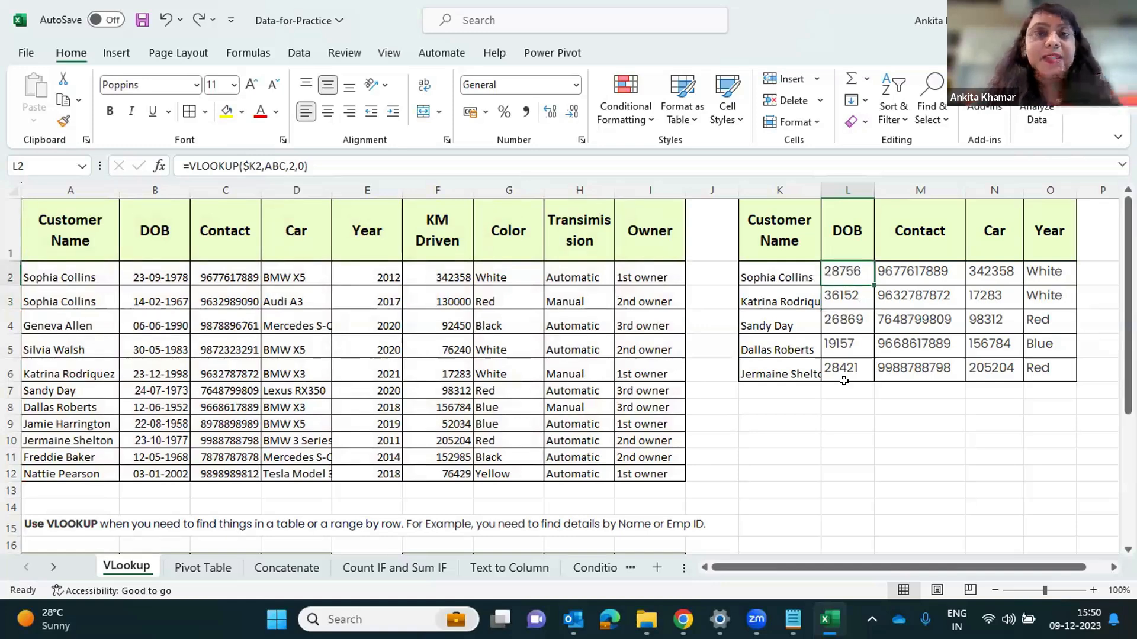
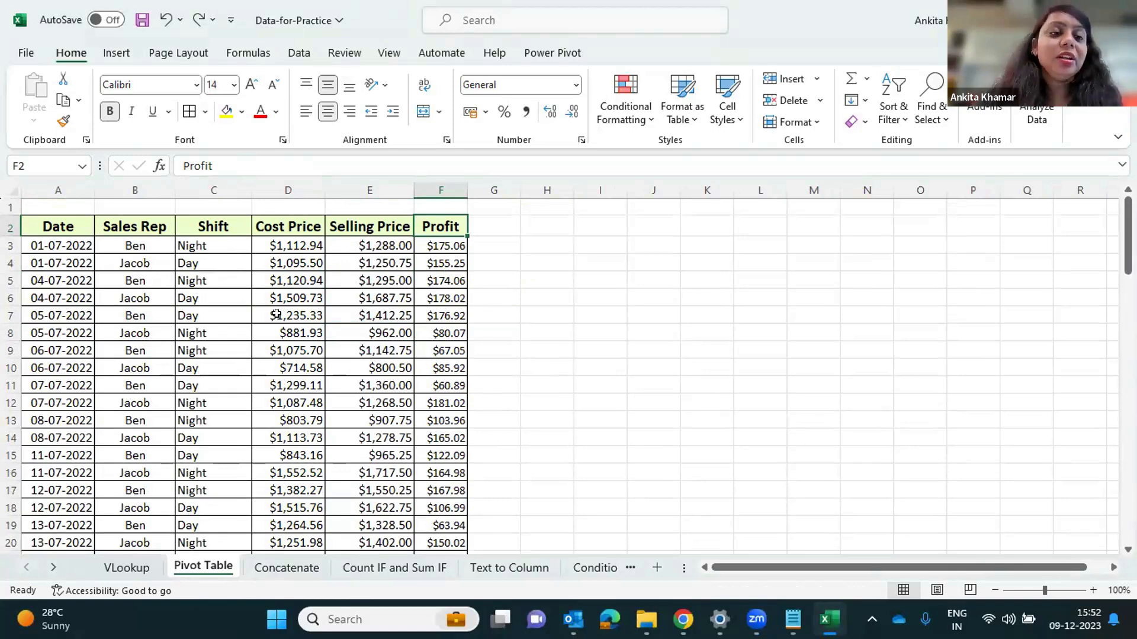
# Examine the extent and columns of the sales data, from Date to Profit, on the Pivot Table sheet
pyautogui.moveTo(434, 224); pyautogui.dragTo(57, 522)
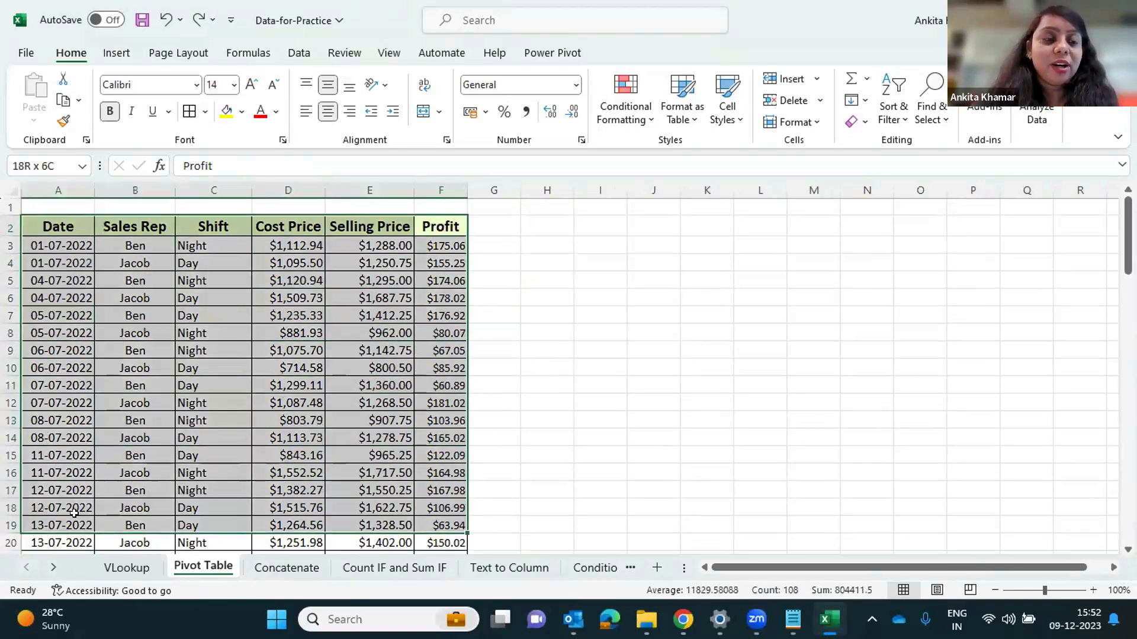
pyautogui.click(434, 381)
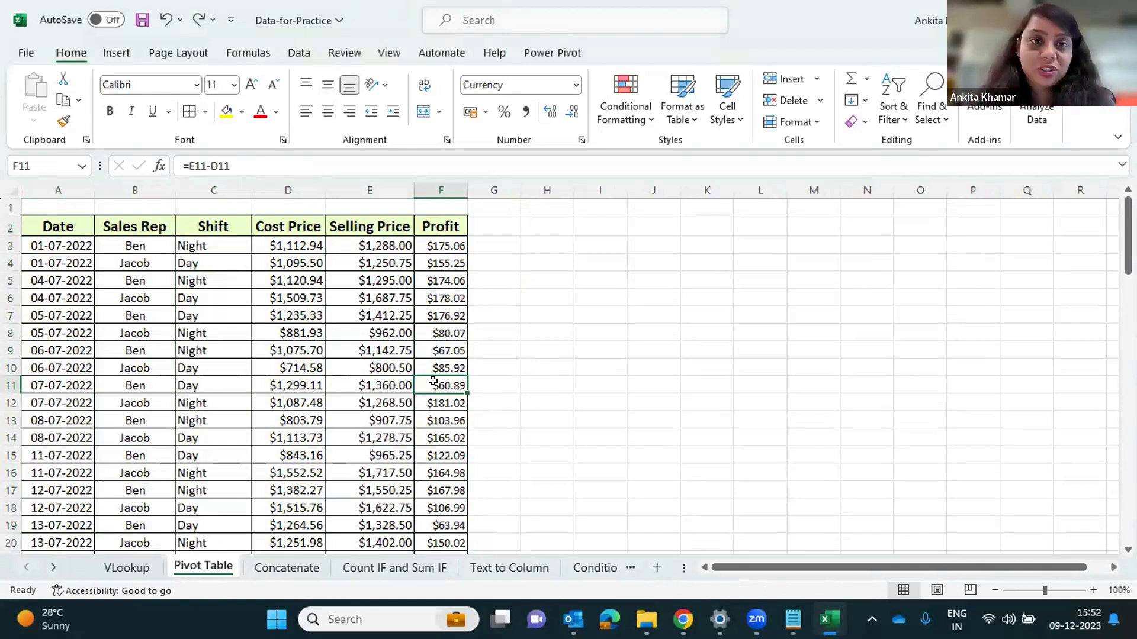
pyautogui.moveTo(435, 225); pyautogui.dragTo(56, 548)
pyautogui.scroll(-1, 256, 474)
pyautogui.scroll(1, 256, 475)
pyautogui.scroll(-2, 256, 474)
pyautogui.scroll(2, 256, 474)
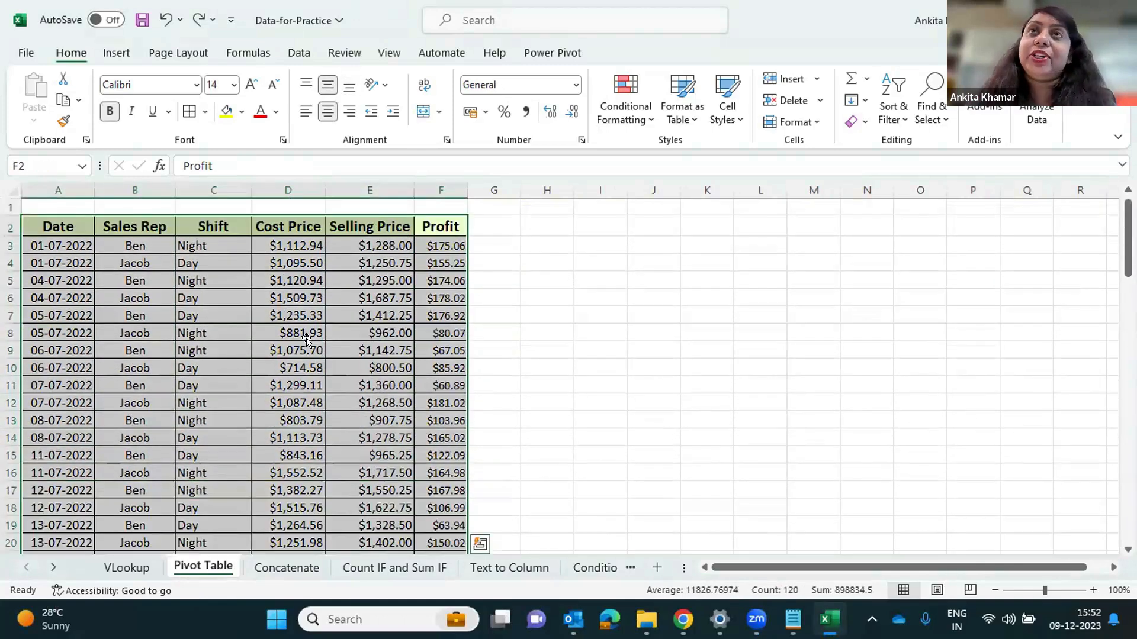
pyautogui.click(306, 347)
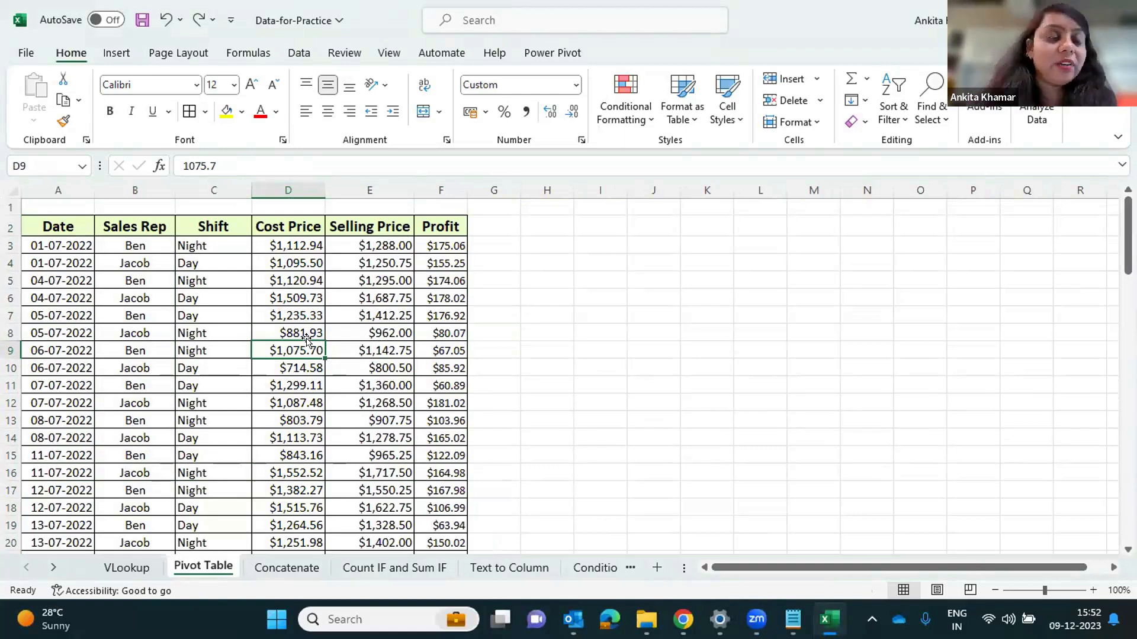
# Turn on filters for the header row of the sales table
pyautogui.click(231, 224)
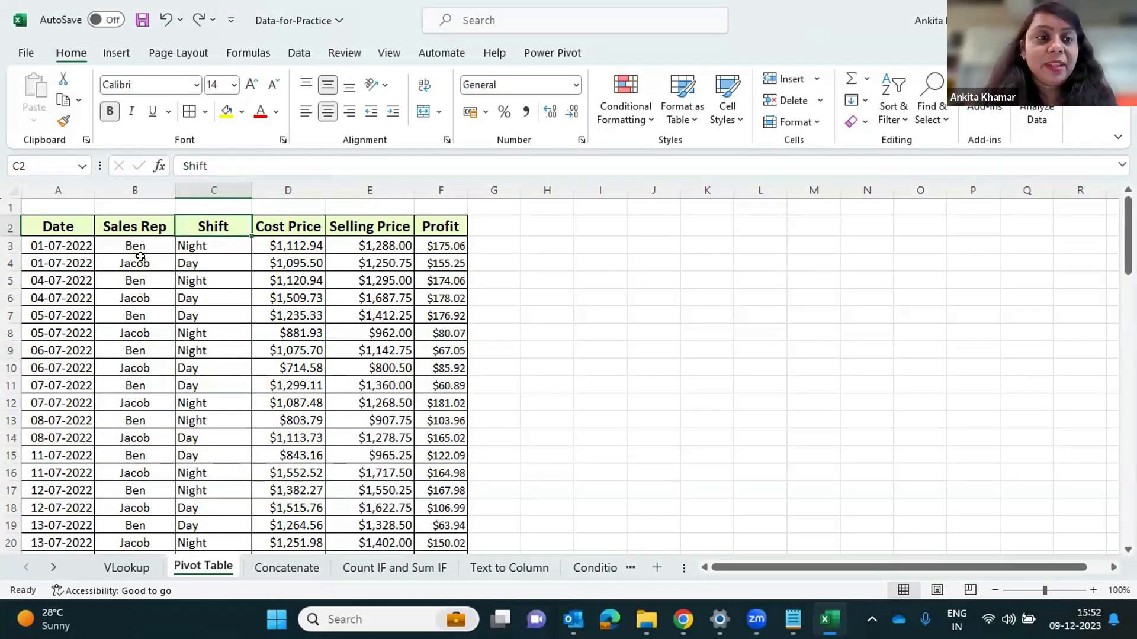
pyautogui.click(144, 232)
pyautogui.hotkey('ctrl', 'shift', 'l')
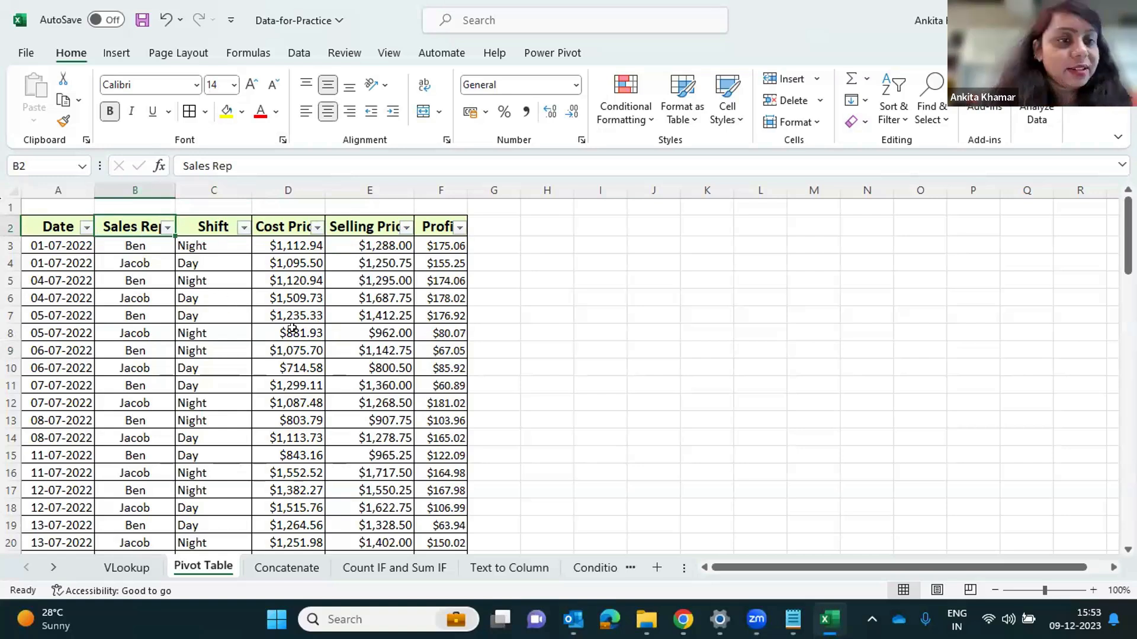
# Insert a PivotTable from the range A2:F90, placed in the existing worksheet at H2
pyautogui.click(103, 57)
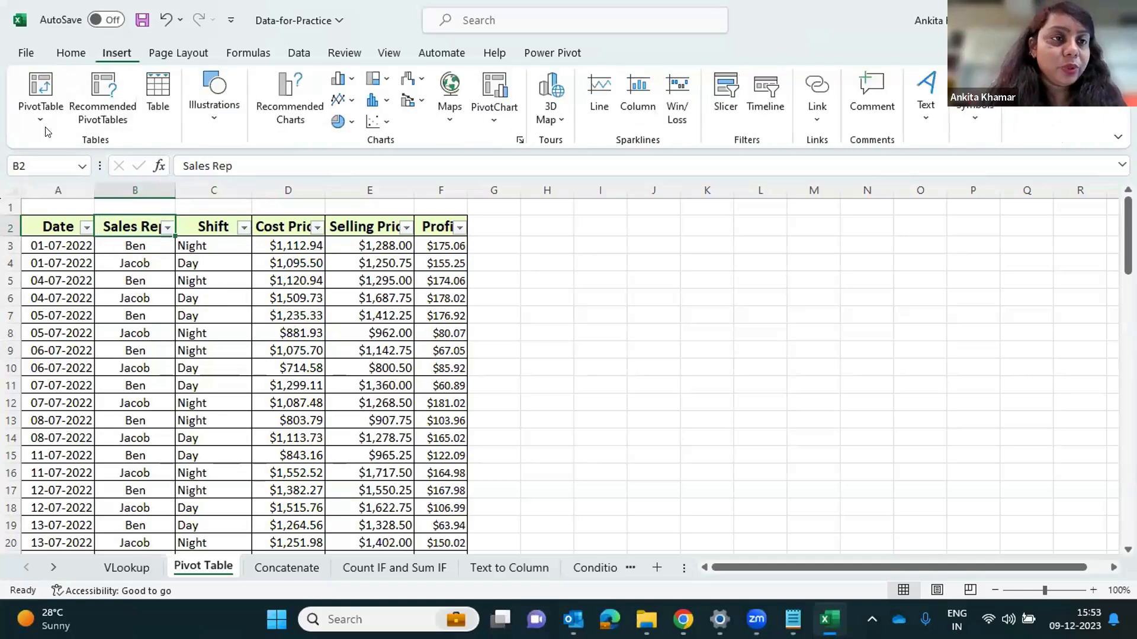
pyautogui.click(40, 113)
pyautogui.click(84, 146)
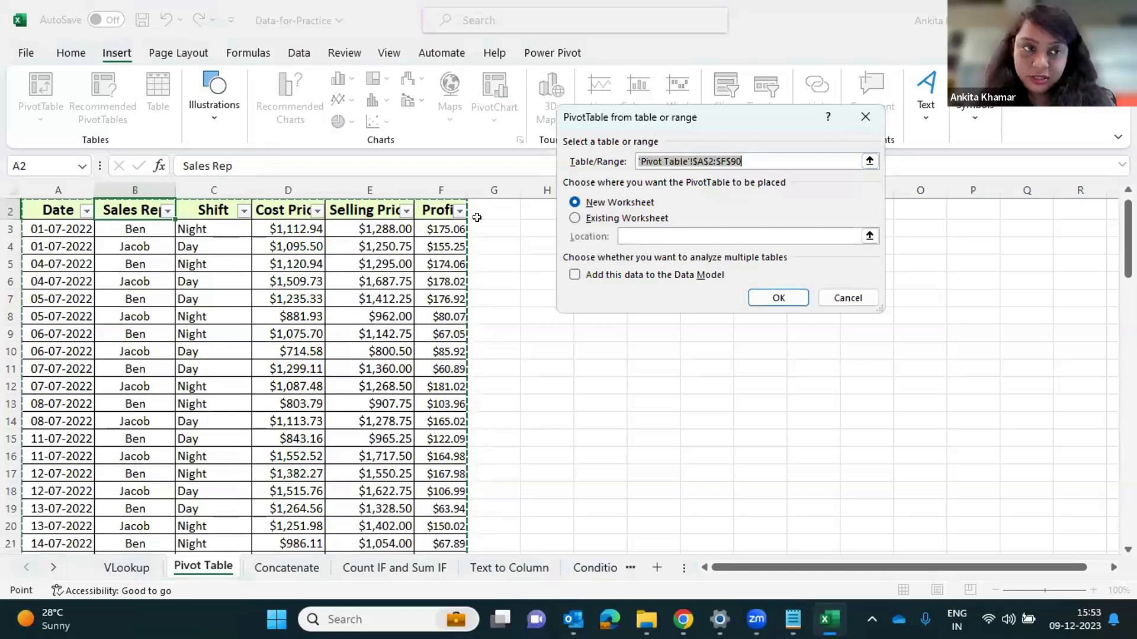
pyautogui.scroll(-6, 476, 217)
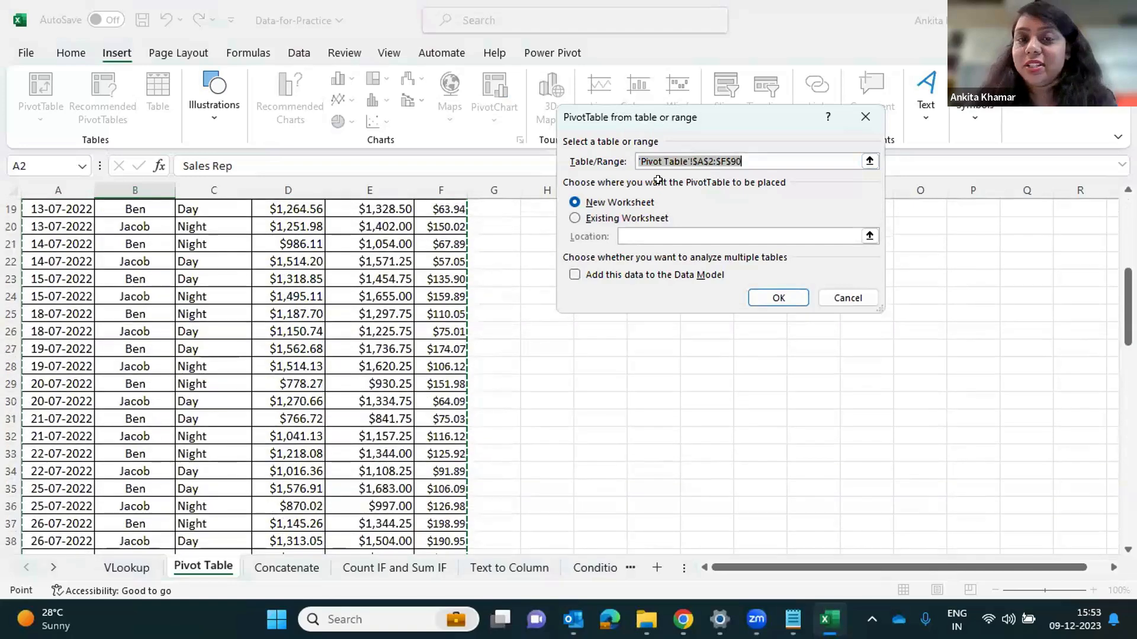
pyautogui.scroll(6, 657, 180)
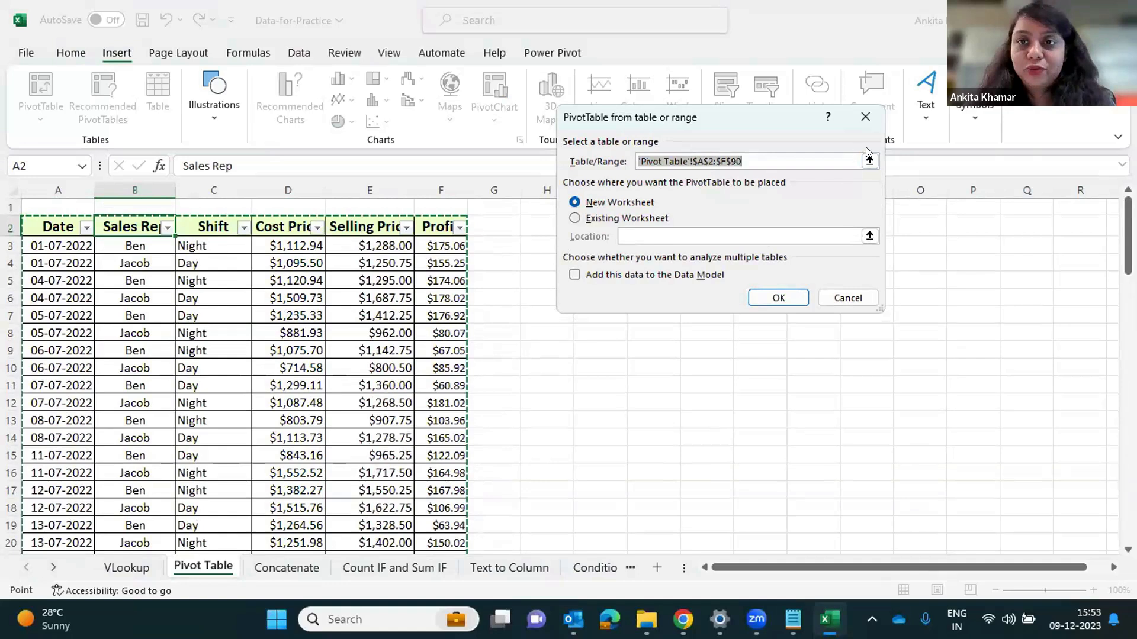
pyautogui.click(575, 218)
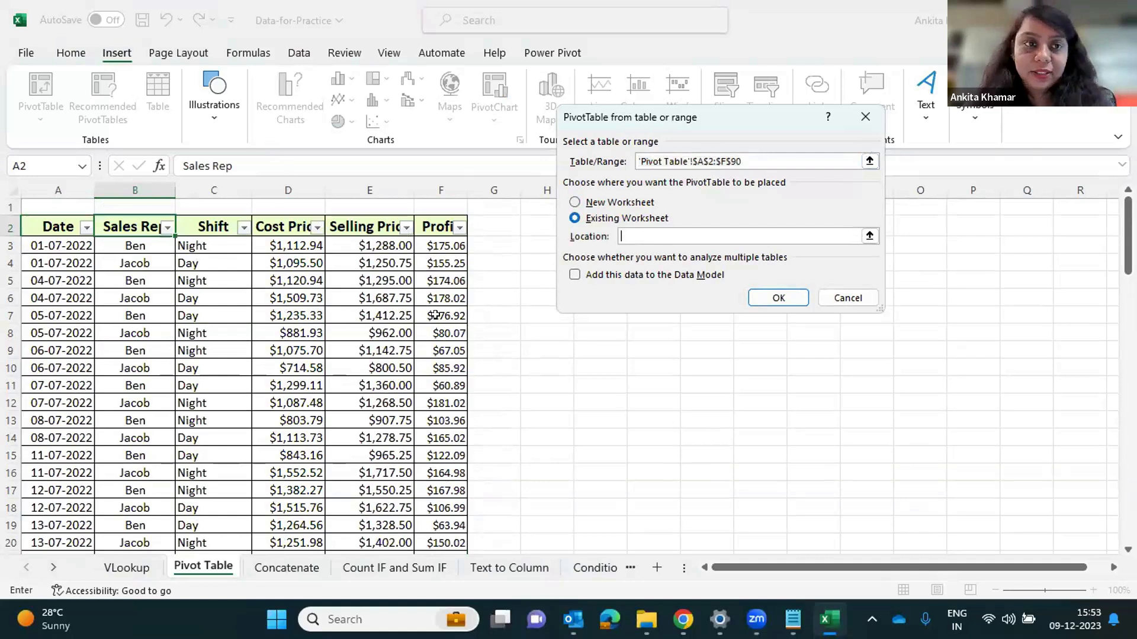
pyautogui.click(547, 226)
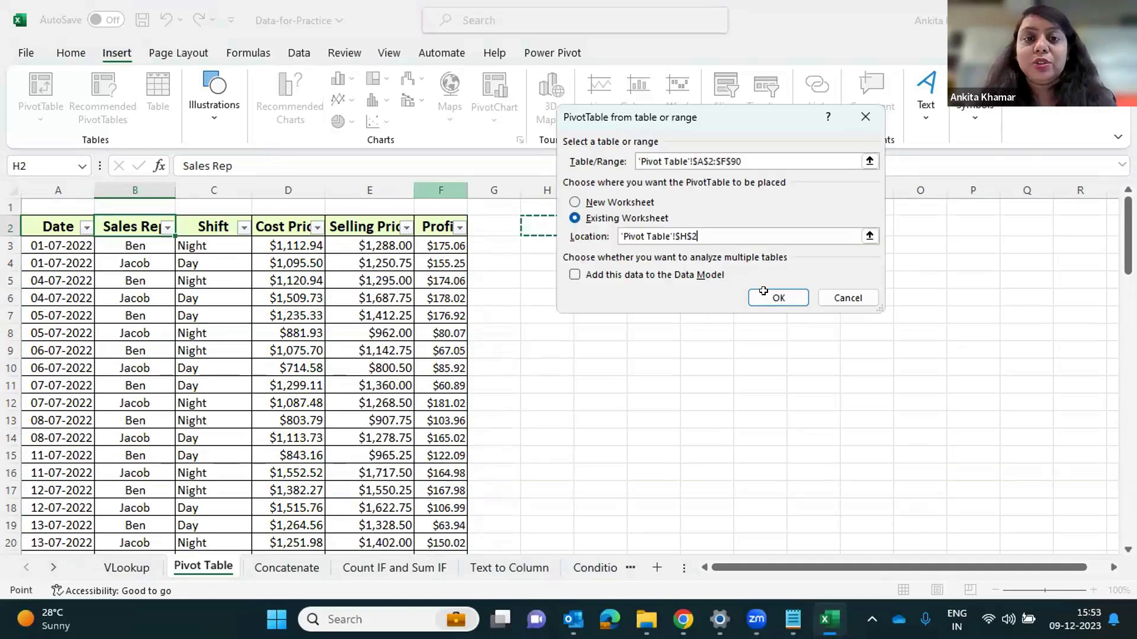
pyautogui.click(763, 291)
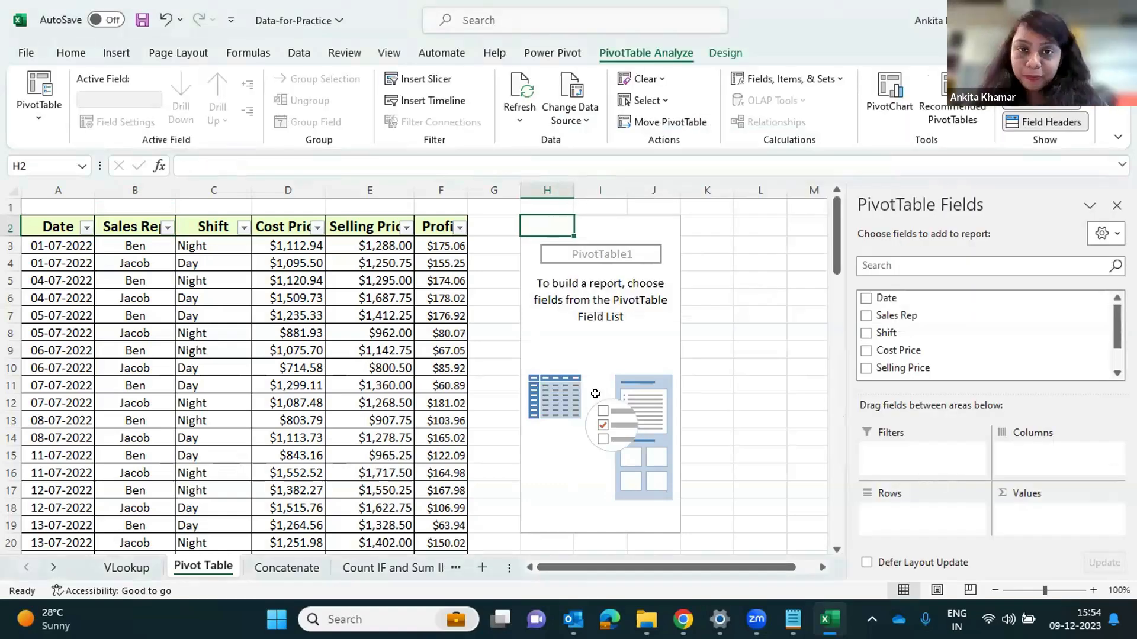
# Add the Sales Rep field to the rows of the pivot table
pyautogui.click(550, 279)
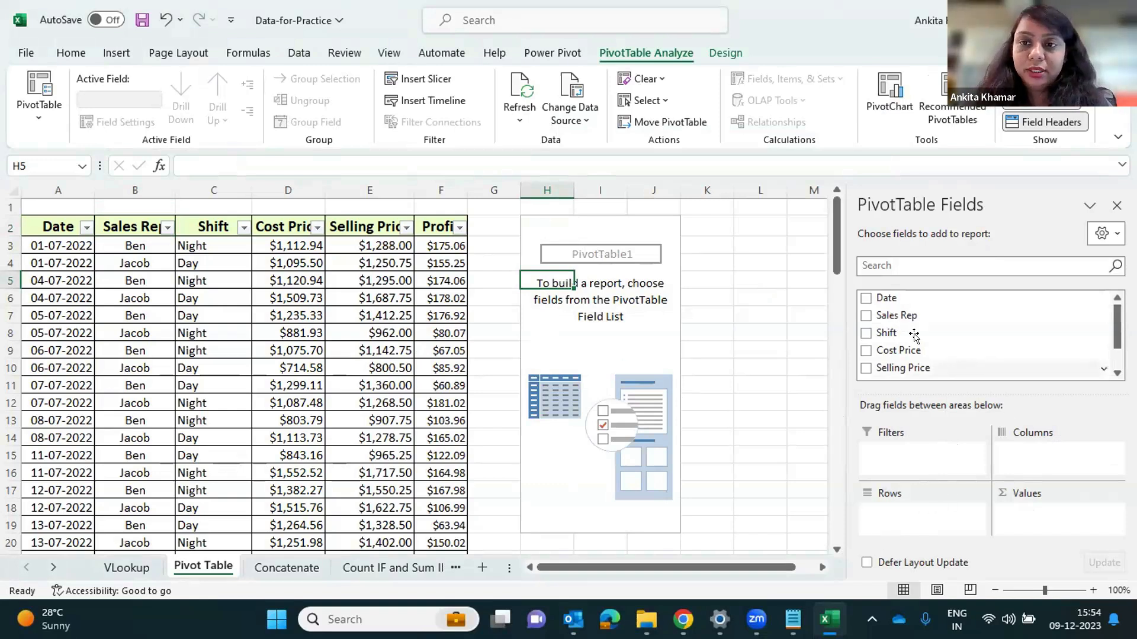
pyautogui.moveTo(899, 316); pyautogui.dragTo(888, 512)
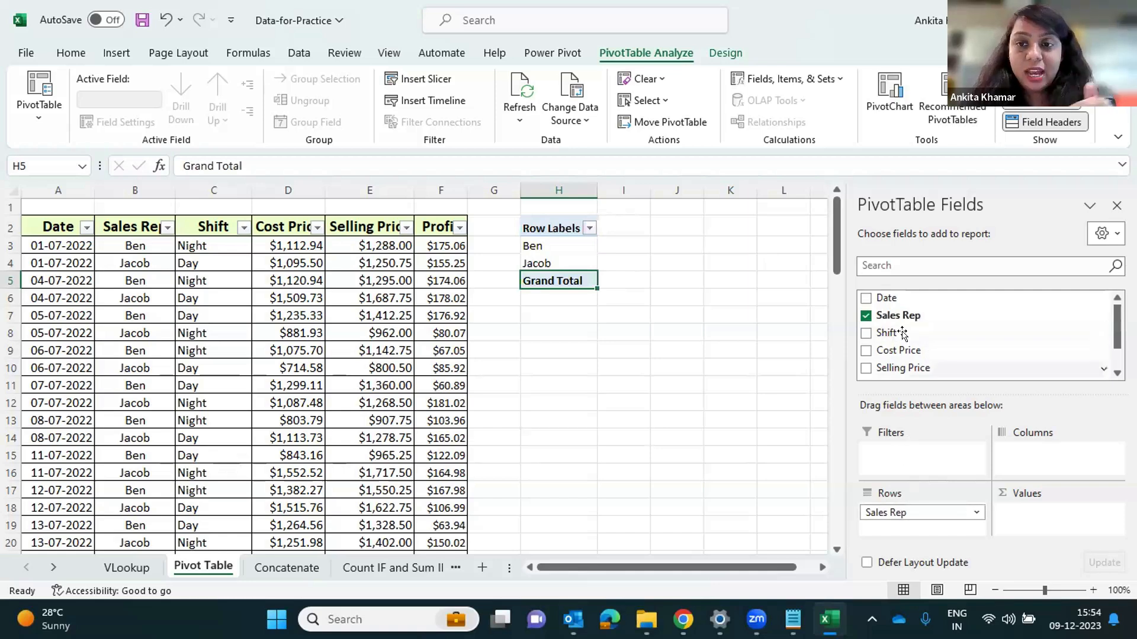
pyautogui.moveTo(892, 316); pyautogui.dragTo(896, 513)
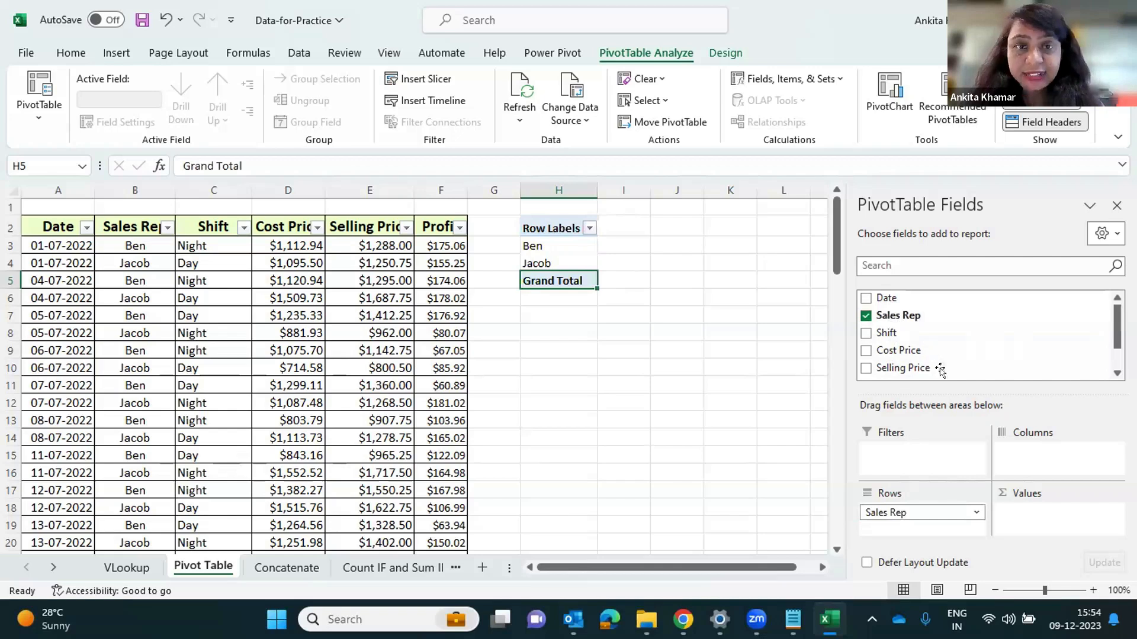
pyautogui.scroll(-1, 909, 364)
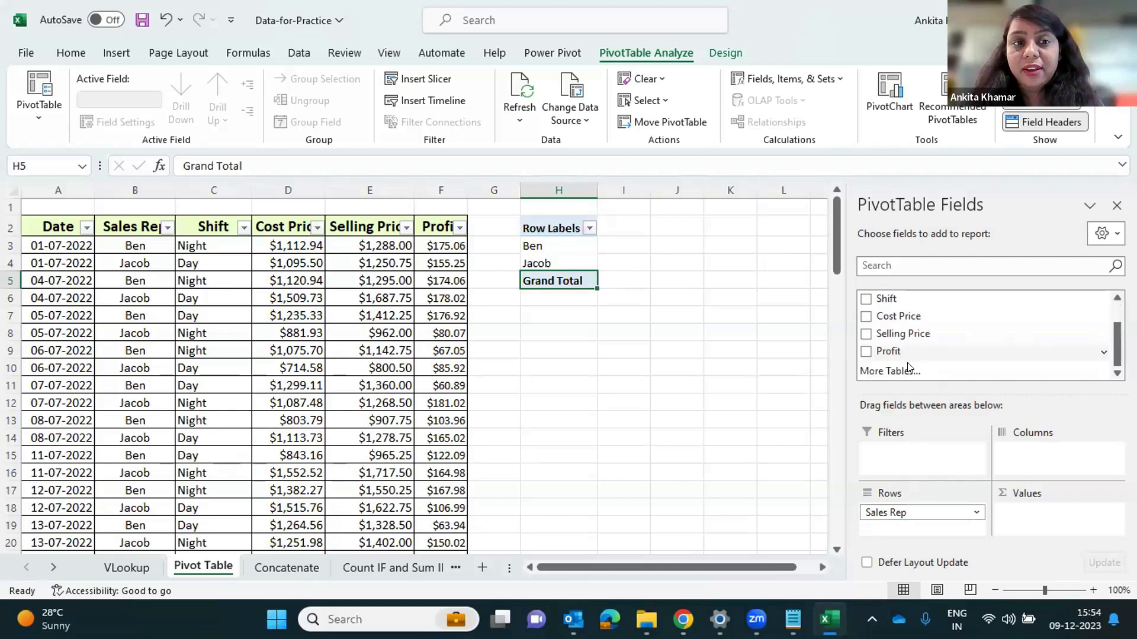
pyautogui.scroll(1, 900, 352)
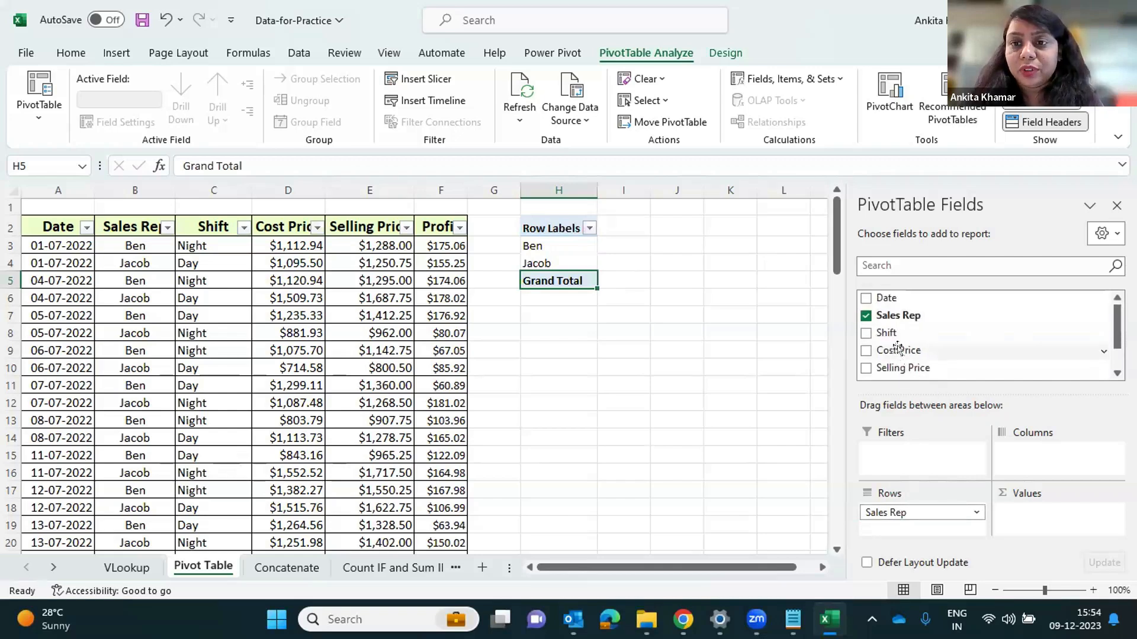
# Add the Shift field to the pivot table's columns, and swap it with Sales Rep so that Shift forms the rows
pyautogui.click(901, 352)
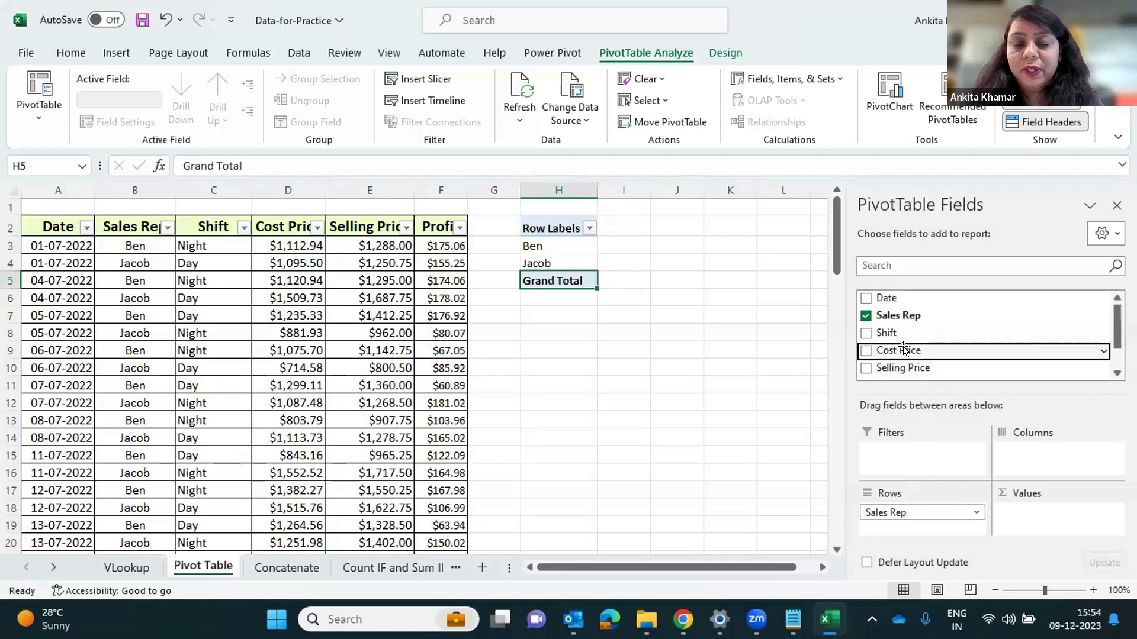
pyautogui.scroll(-1, 908, 365)
pyautogui.click(889, 352)
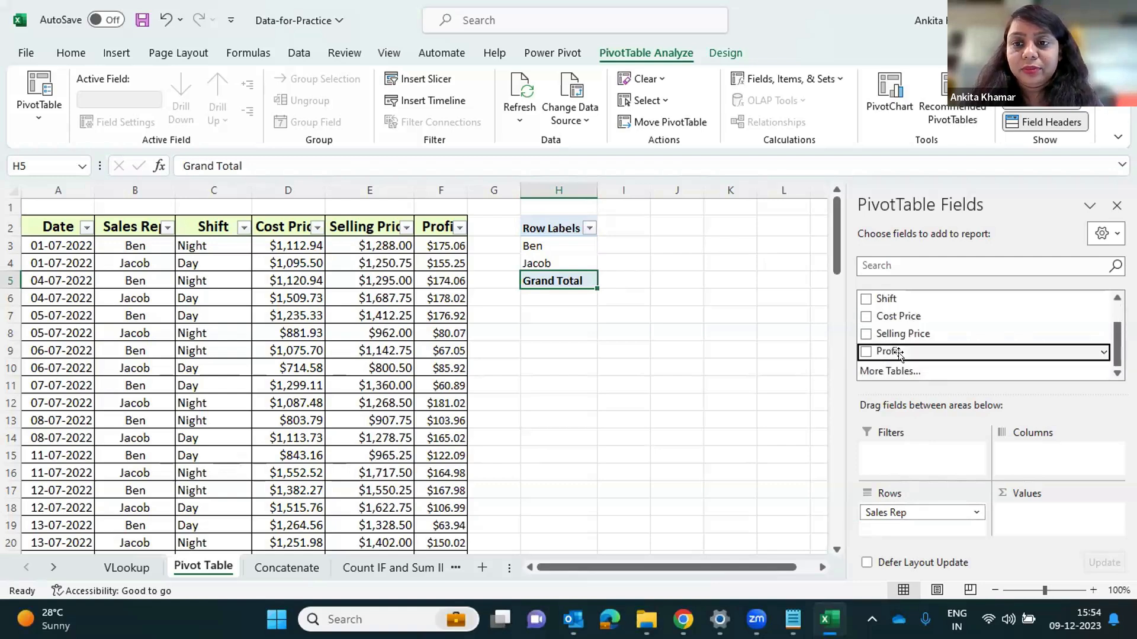
pyautogui.scroll(1, 900, 351)
pyautogui.moveTo(887, 333); pyautogui.dragTo(1036, 453)
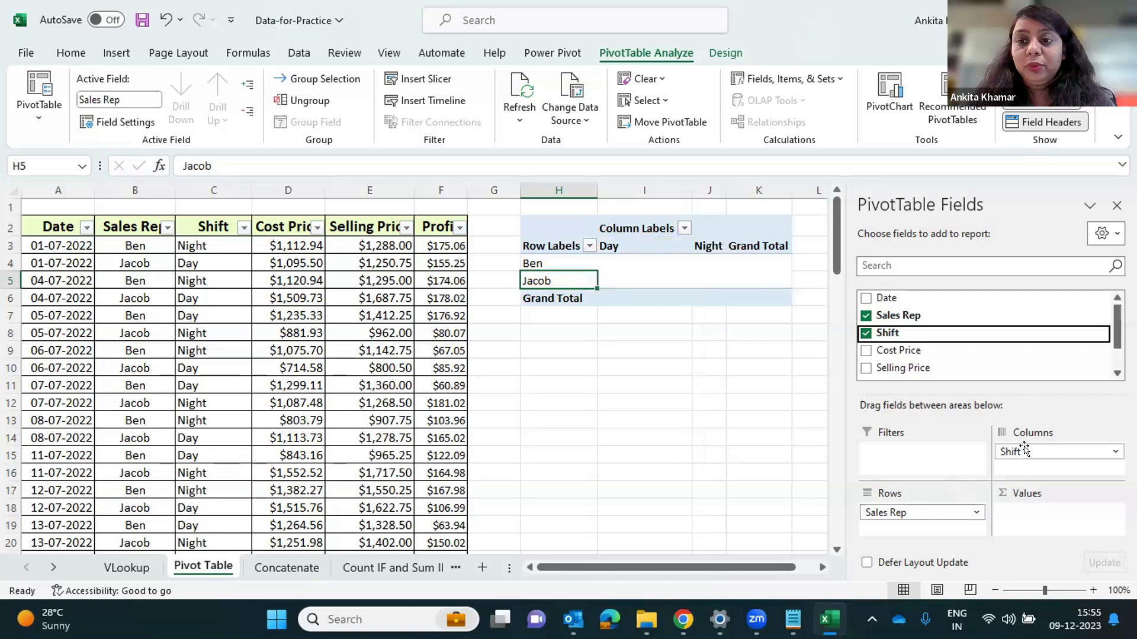
pyautogui.moveTo(1069, 450)
pyautogui.mouseDown()
pyautogui.moveTo(924, 528)
pyautogui.moveTo(1060, 468)
pyautogui.mouseUp()
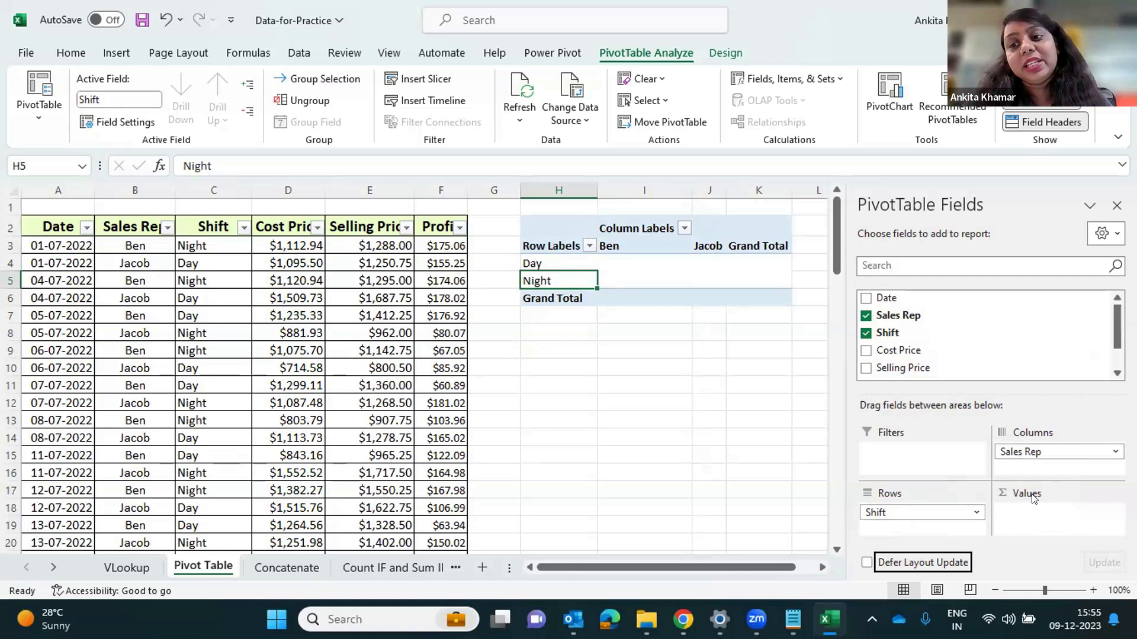
# Sum Profit in the pivot table's values, and swap the fields back so Sales Rep forms the rows and Shift the columns
pyautogui.scroll(-2, 1101, 337)
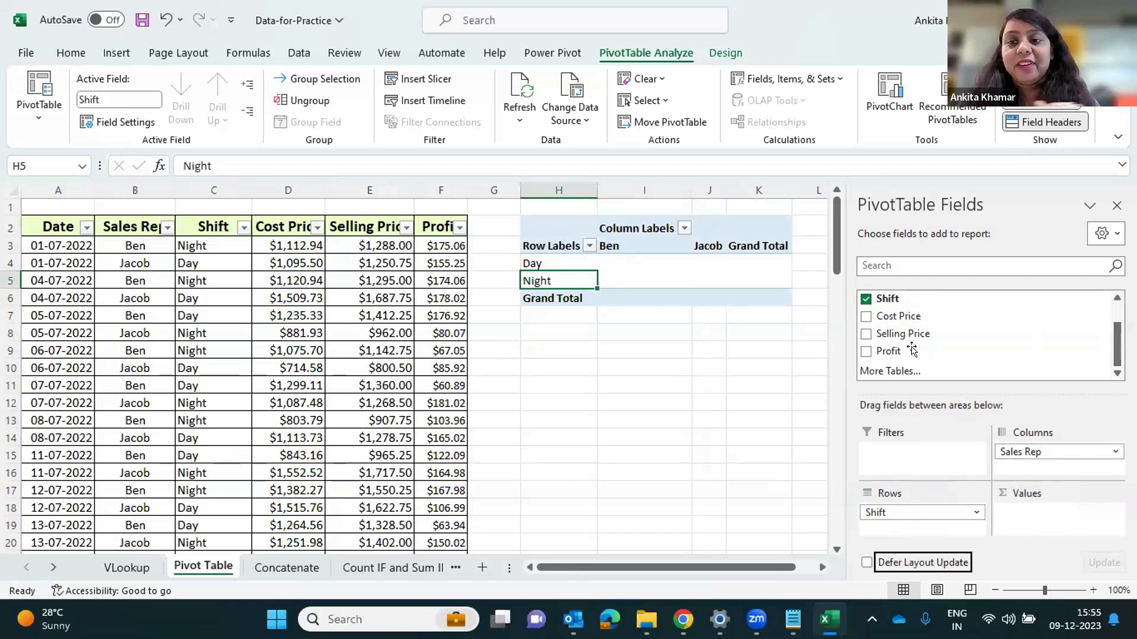
pyautogui.moveTo(886, 350); pyautogui.dragTo(1037, 517)
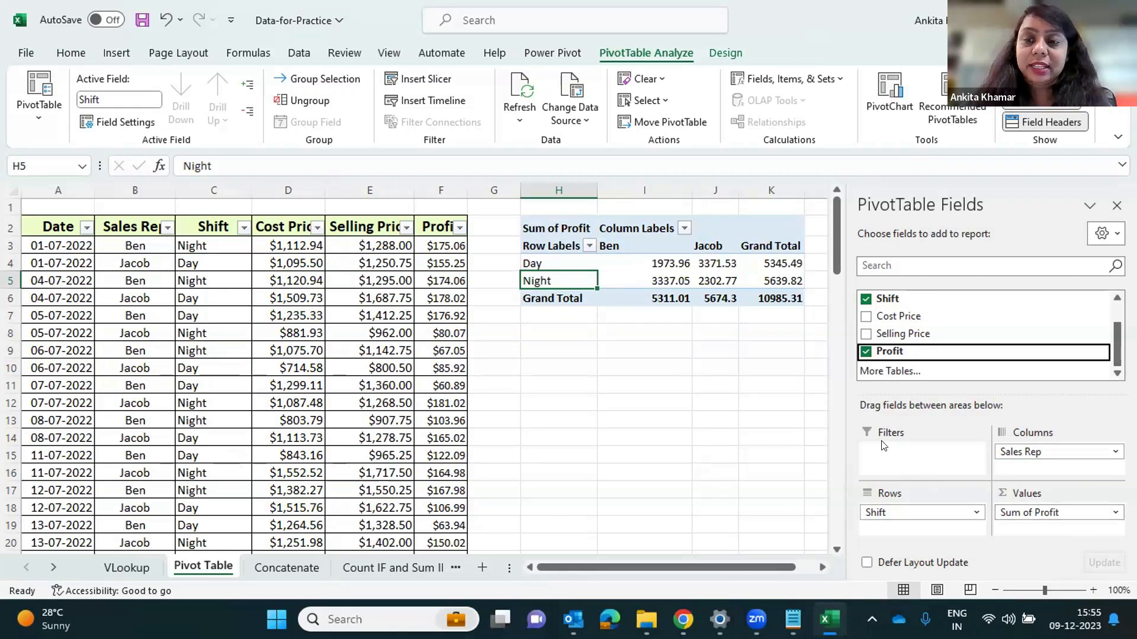
pyautogui.moveTo(1043, 452)
pyautogui.mouseDown()
pyautogui.moveTo(912, 521)
pyautogui.moveTo(1046, 467)
pyautogui.mouseUp()
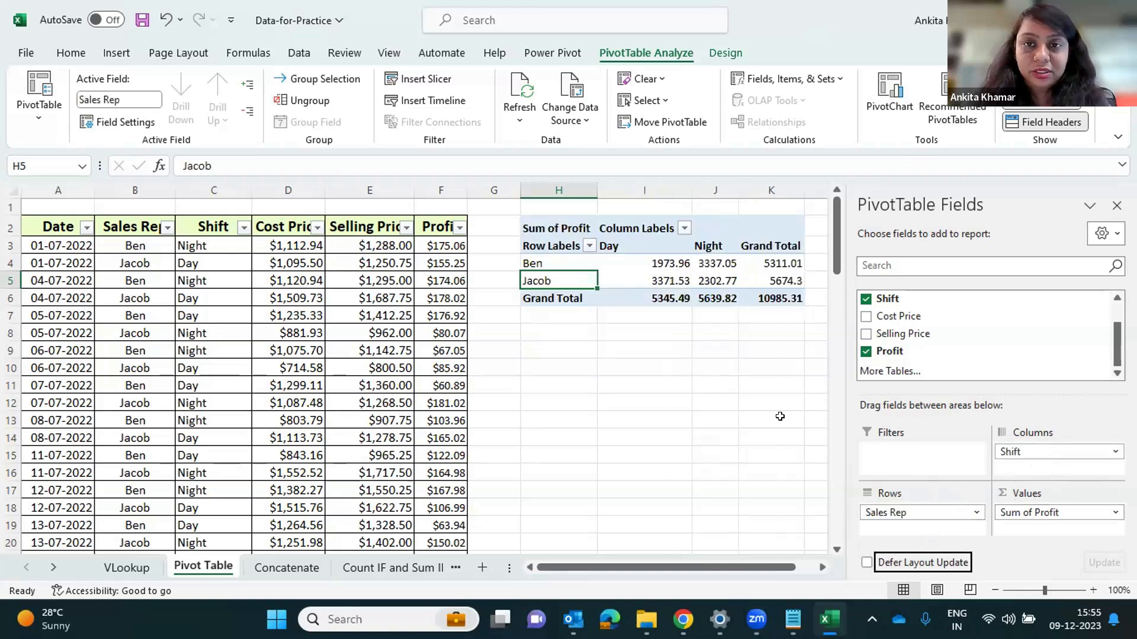
pyautogui.moveTo(680, 567); pyautogui.dragTo(699, 567)
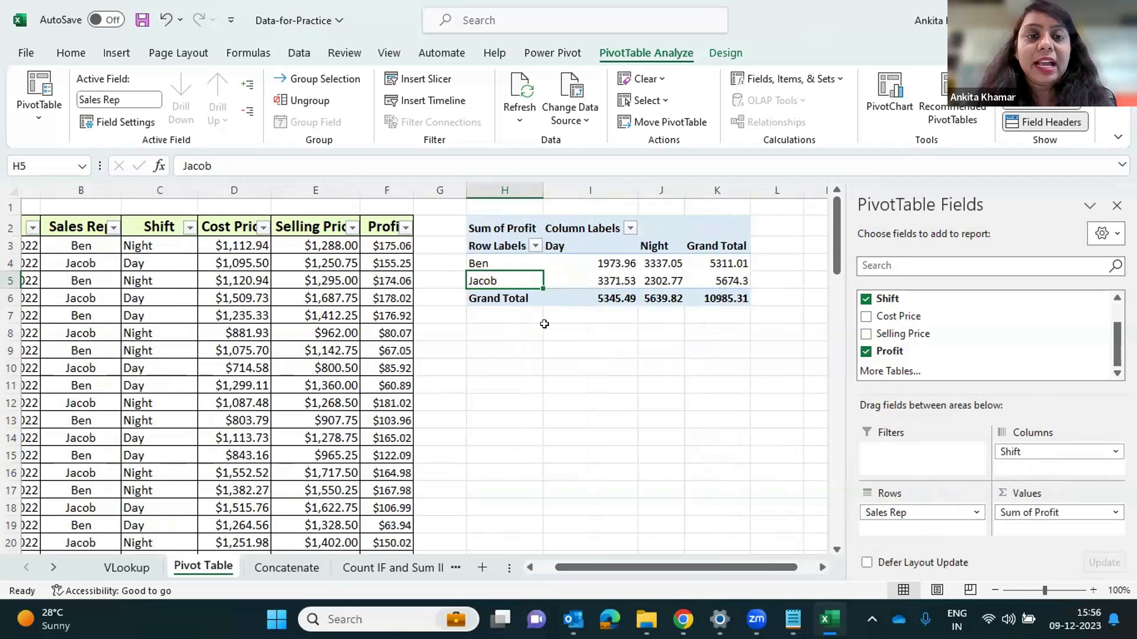
pyautogui.click(511, 258)
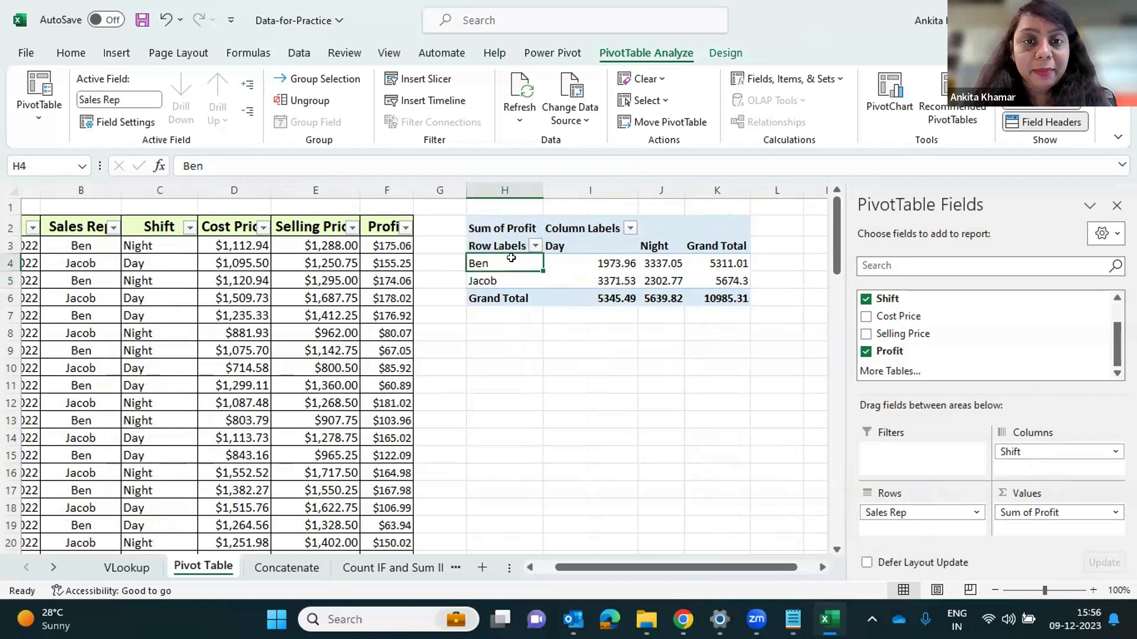
pyautogui.click(613, 270)
pyautogui.click(657, 265)
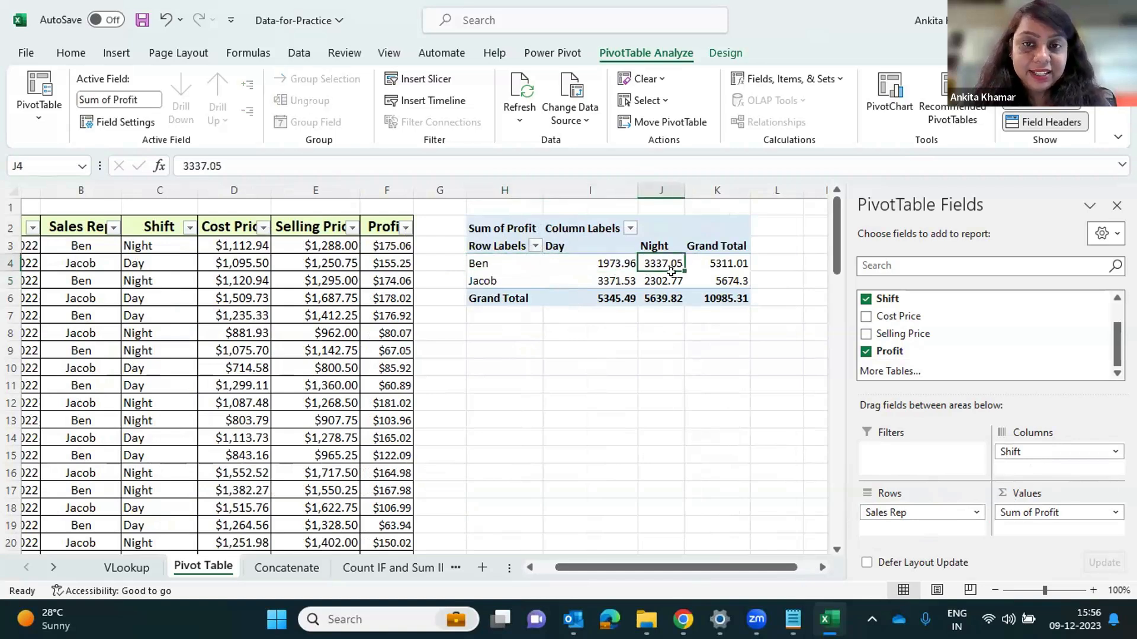
pyautogui.click(716, 264)
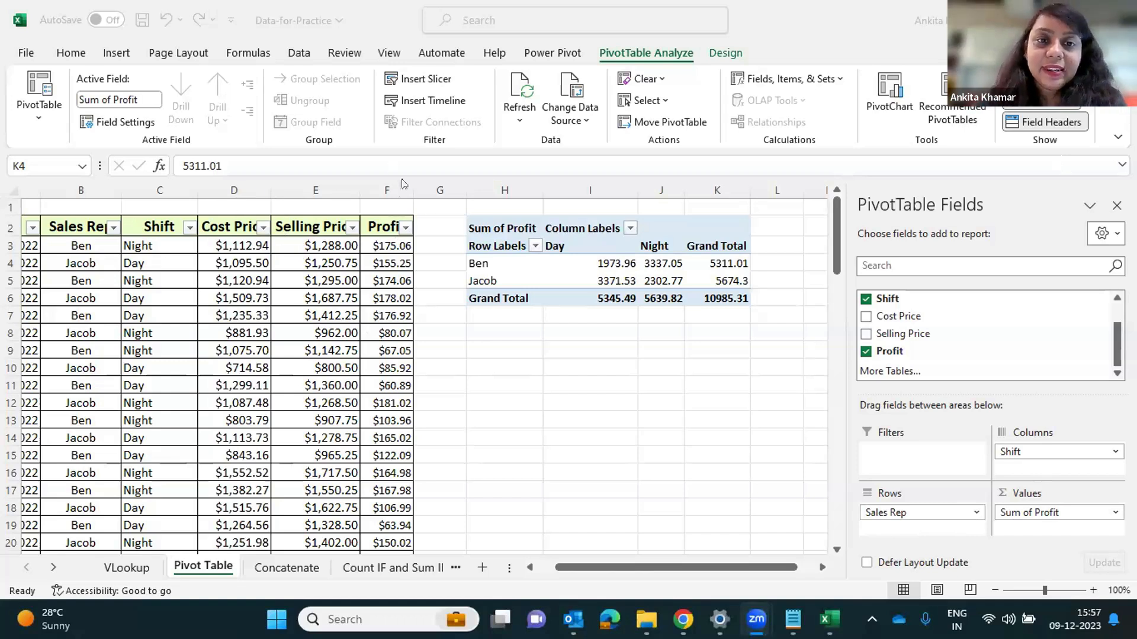
# Open the value field settings for Sum of Profit and review the available summary calculations
pyautogui.click(704, 271)
pyautogui.moveTo(617, 271); pyautogui.dragTo(716, 280)
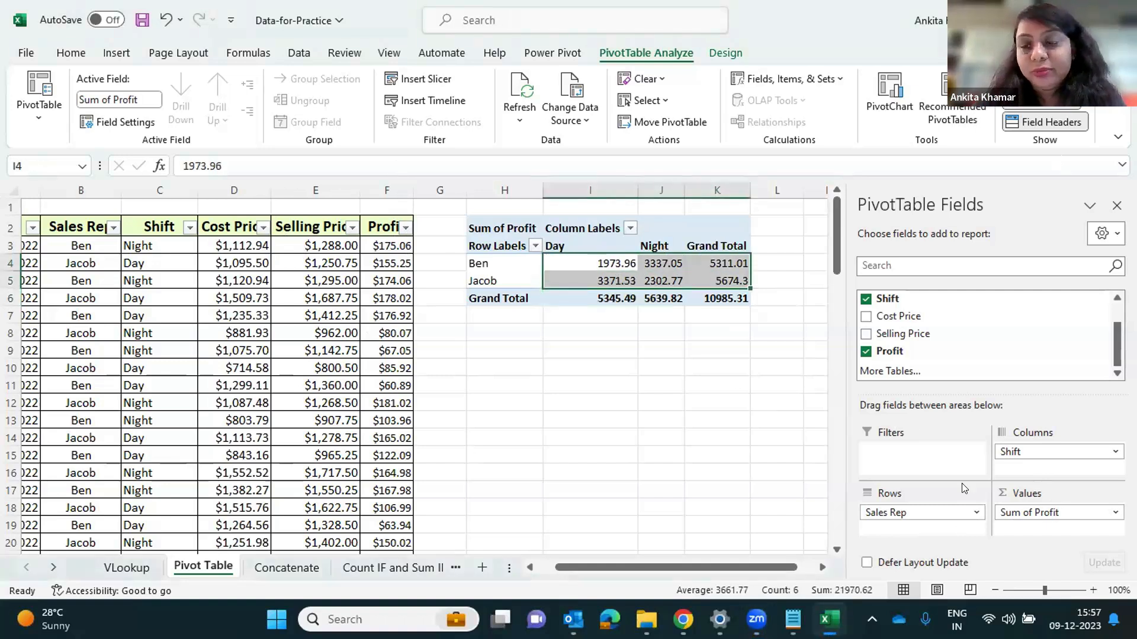
pyautogui.click(1060, 513)
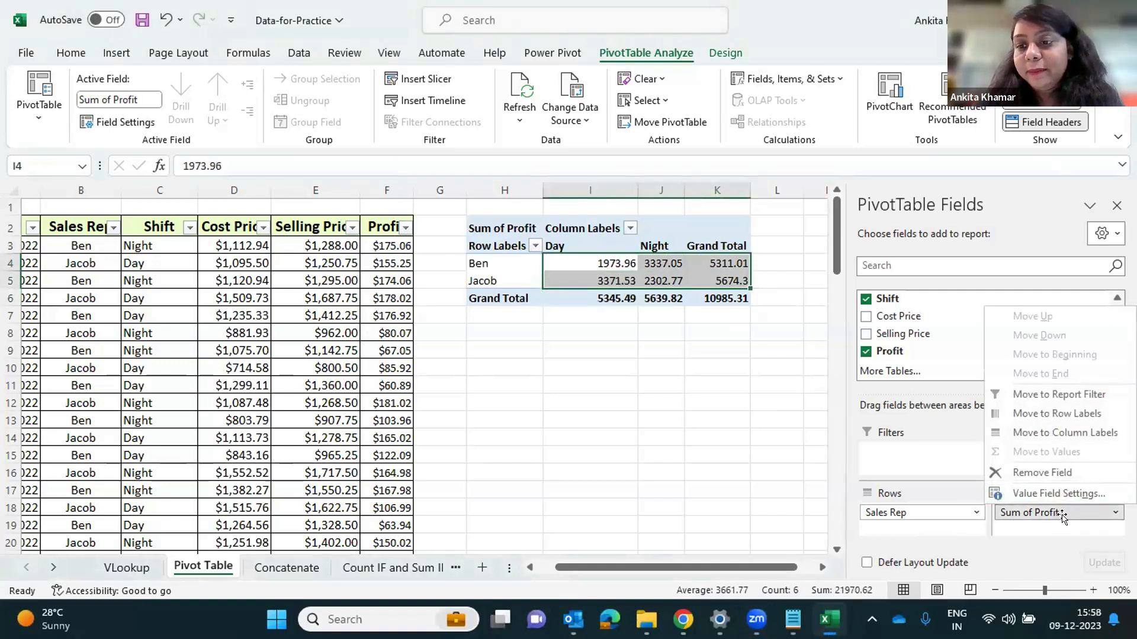
pyautogui.click(1065, 495)
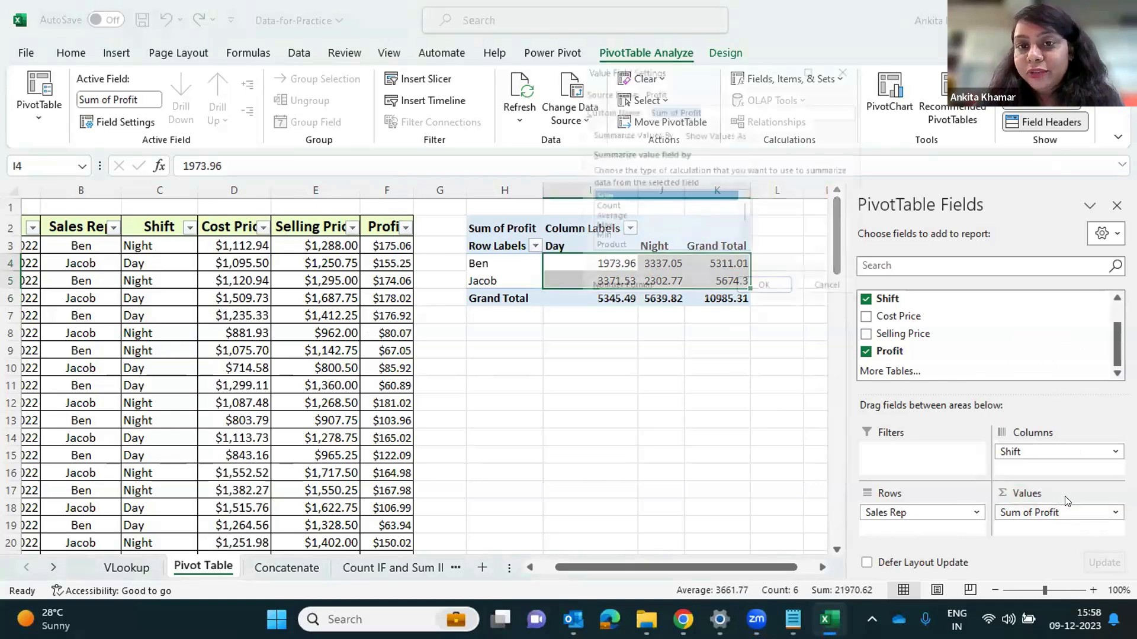
pyautogui.scroll(-1, 648, 223)
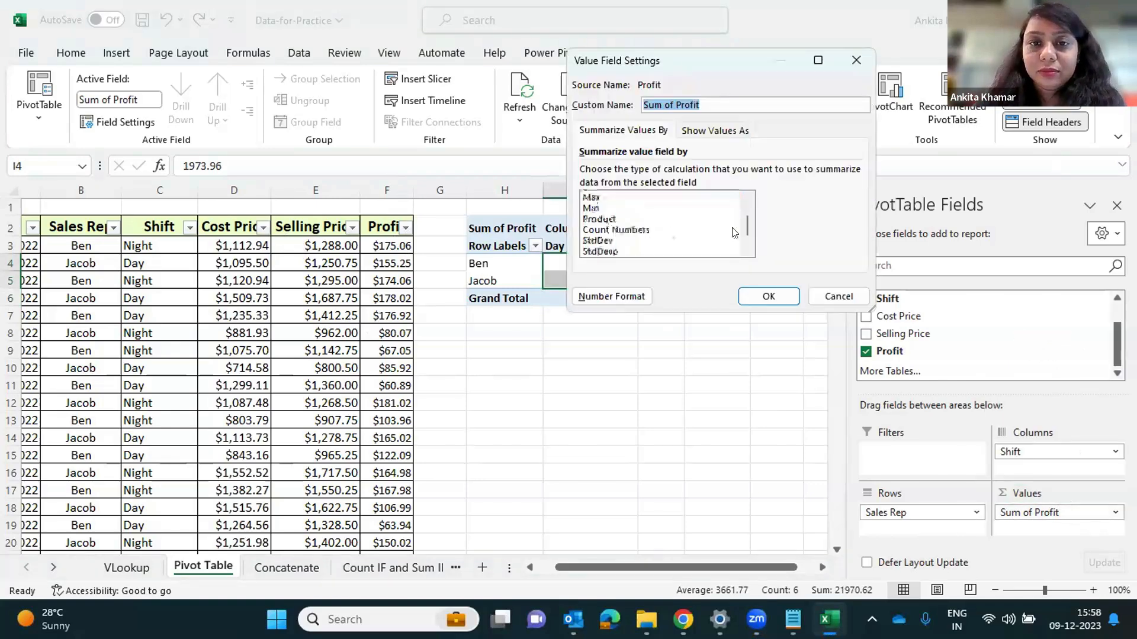
pyautogui.scroll(-1, 686, 223)
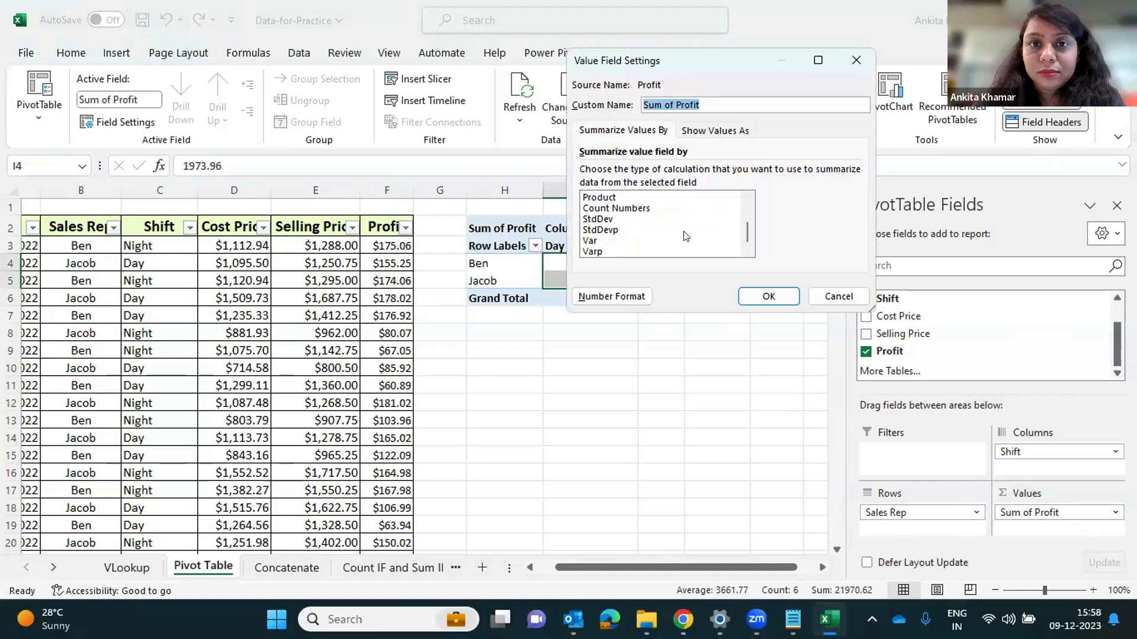
pyautogui.scroll(2, 686, 236)
pyautogui.scroll(-2, 685, 236)
pyautogui.scroll(2, 624, 216)
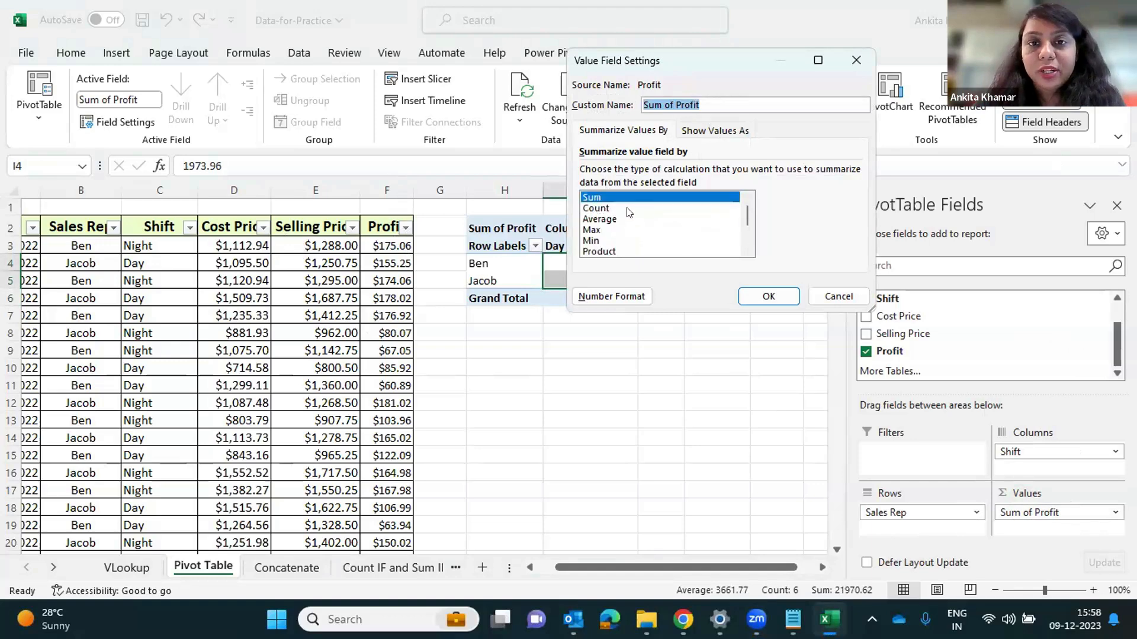
pyautogui.scroll(-1, 630, 293)
# Choose the Currency number format for Sum of Profit with the symbol $ English (United States)
pyautogui.click(628, 296)
pyautogui.click(532, 197)
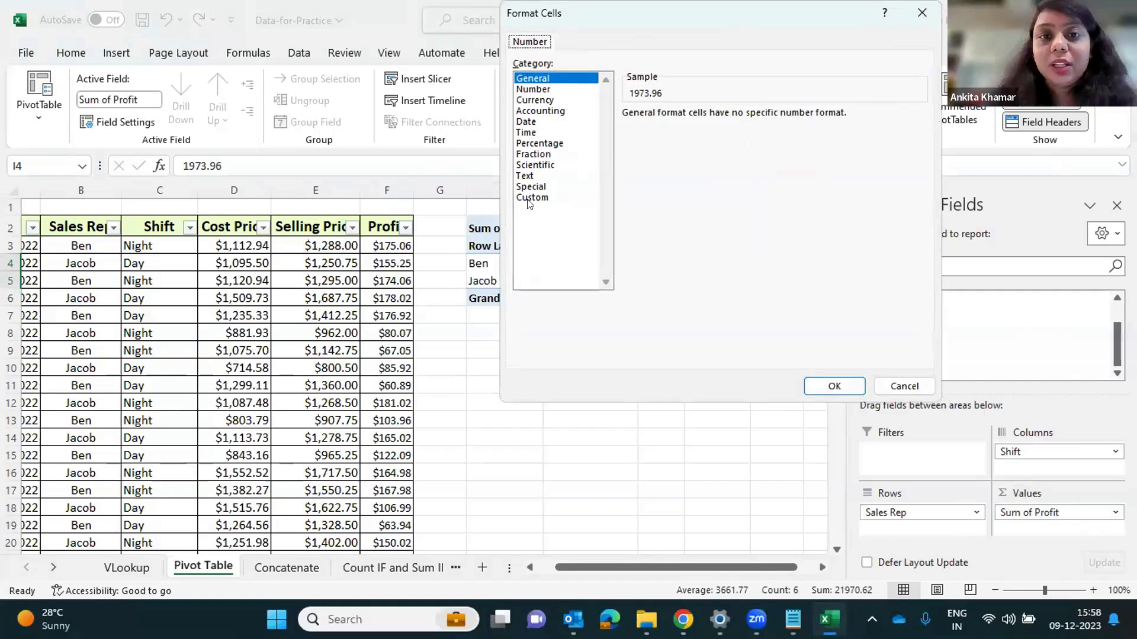
pyautogui.click(537, 101)
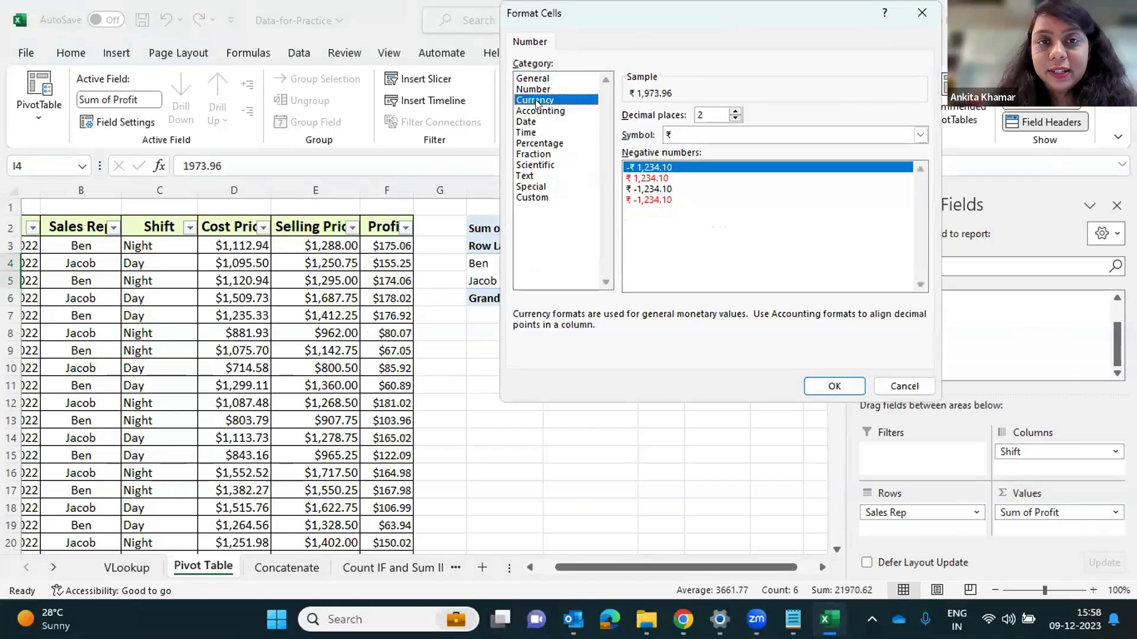
pyautogui.click(694, 140)
pyautogui.scroll(-2, 699, 298)
pyautogui.scroll(-1, 699, 297)
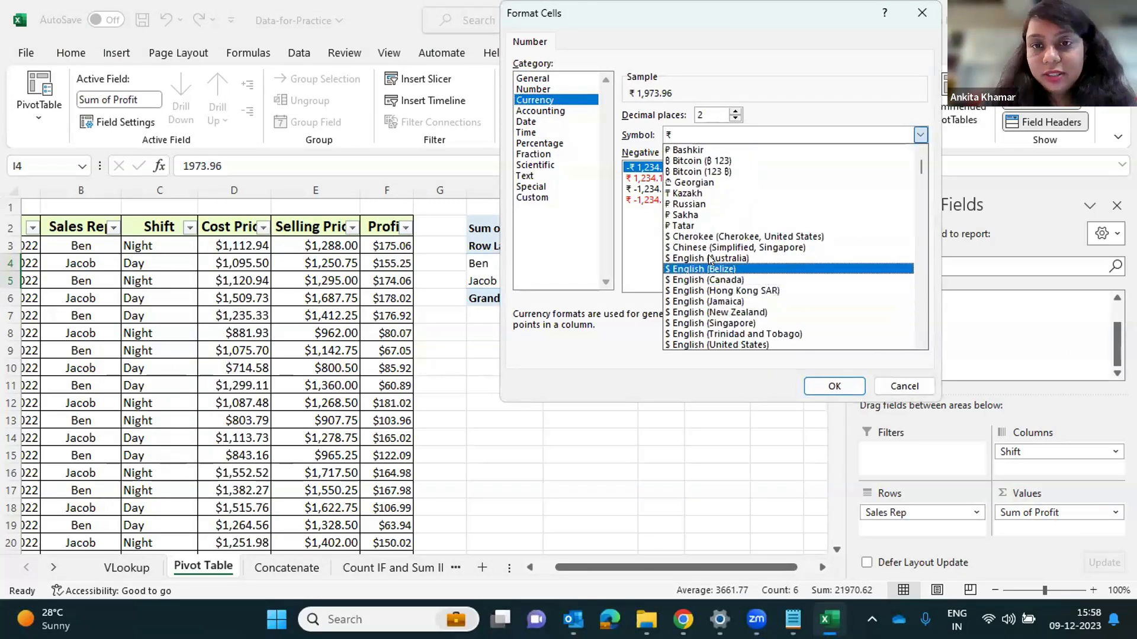
pyautogui.scroll(1, 727, 311)
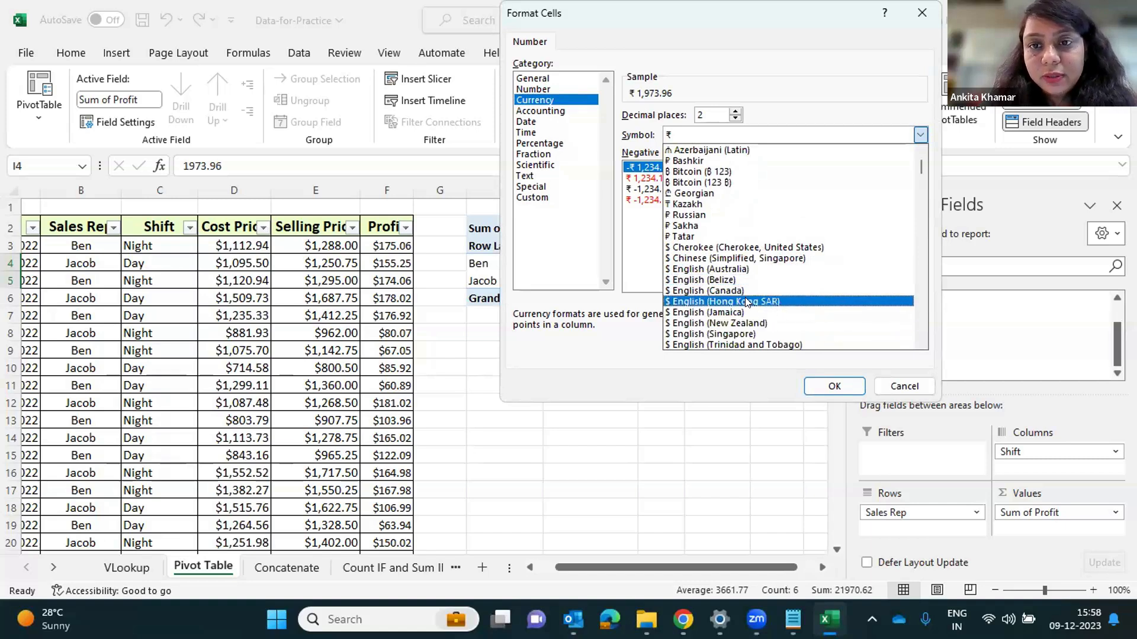
pyautogui.scroll(-1, 745, 297)
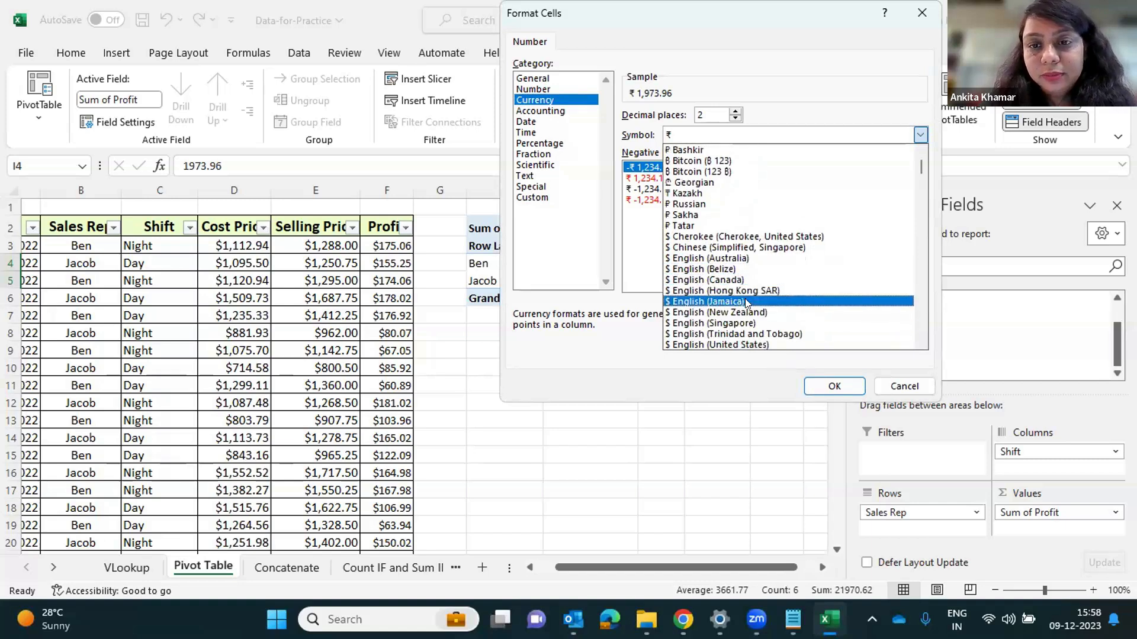
pyautogui.click(737, 343)
# Set the currency format to 0 decimal places and apply it to the pivot table's profit values
pyautogui.moveTo(706, 114); pyautogui.dragTo(680, 121)
pyautogui.write('0')
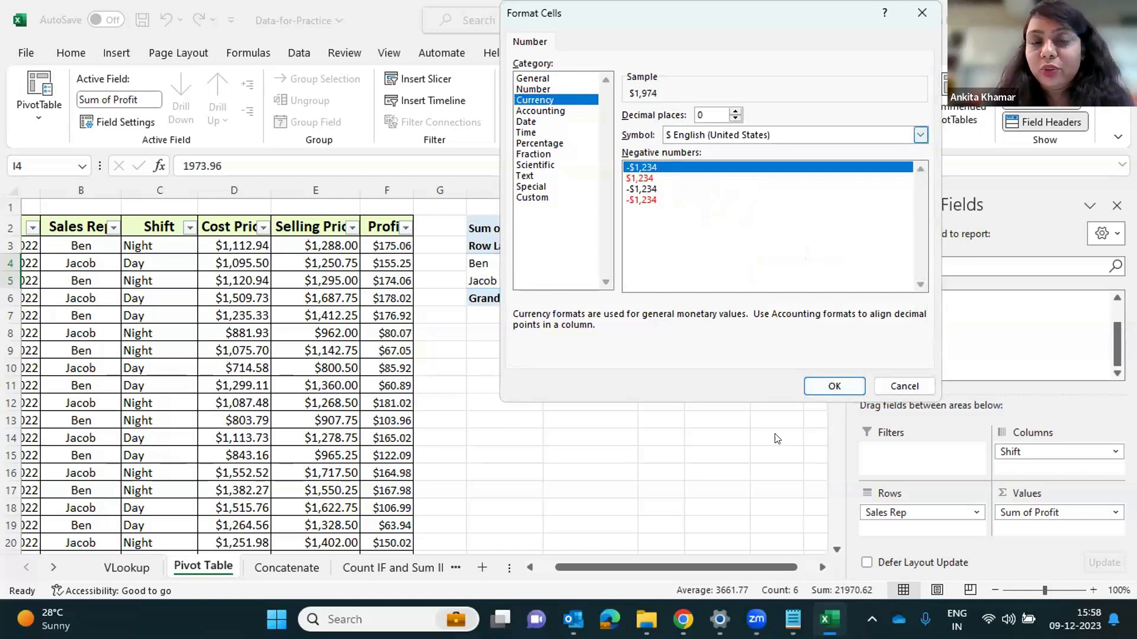
pyautogui.click(834, 386)
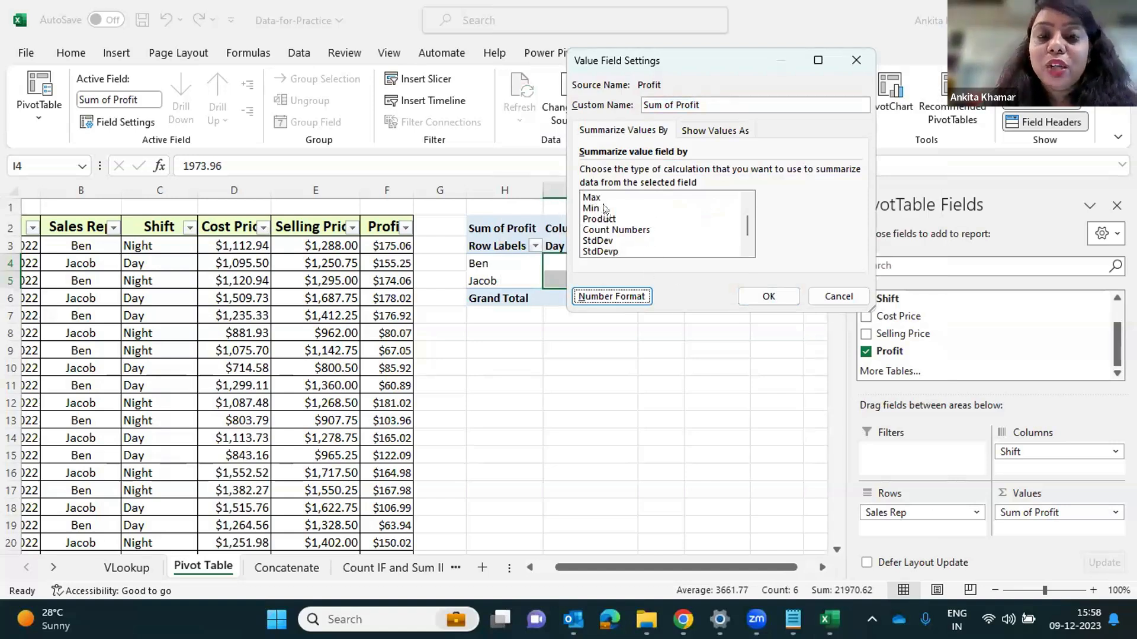
pyautogui.click(763, 296)
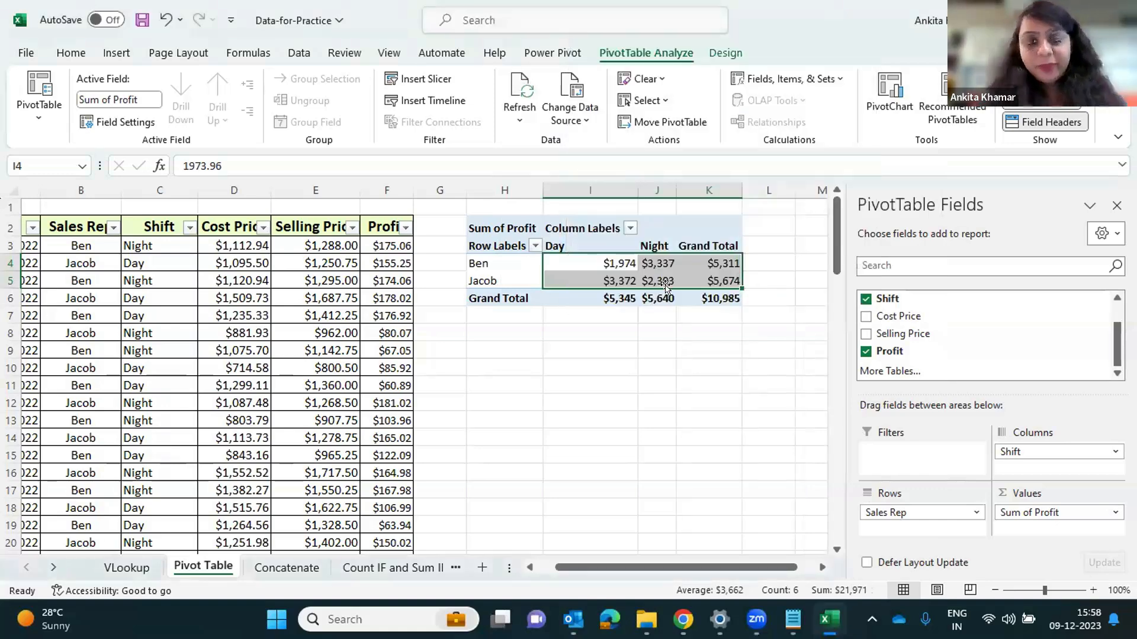
# Try summarising the pivot table's Profit values by Count, and undo the change
pyautogui.click(1058, 510)
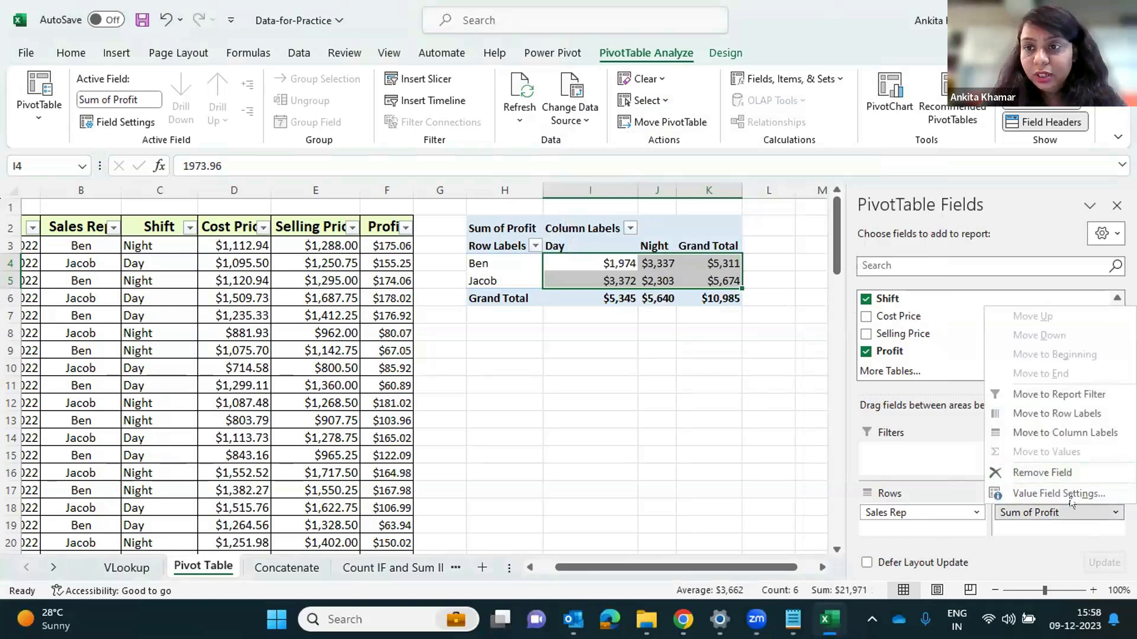
pyautogui.click(721, 435)
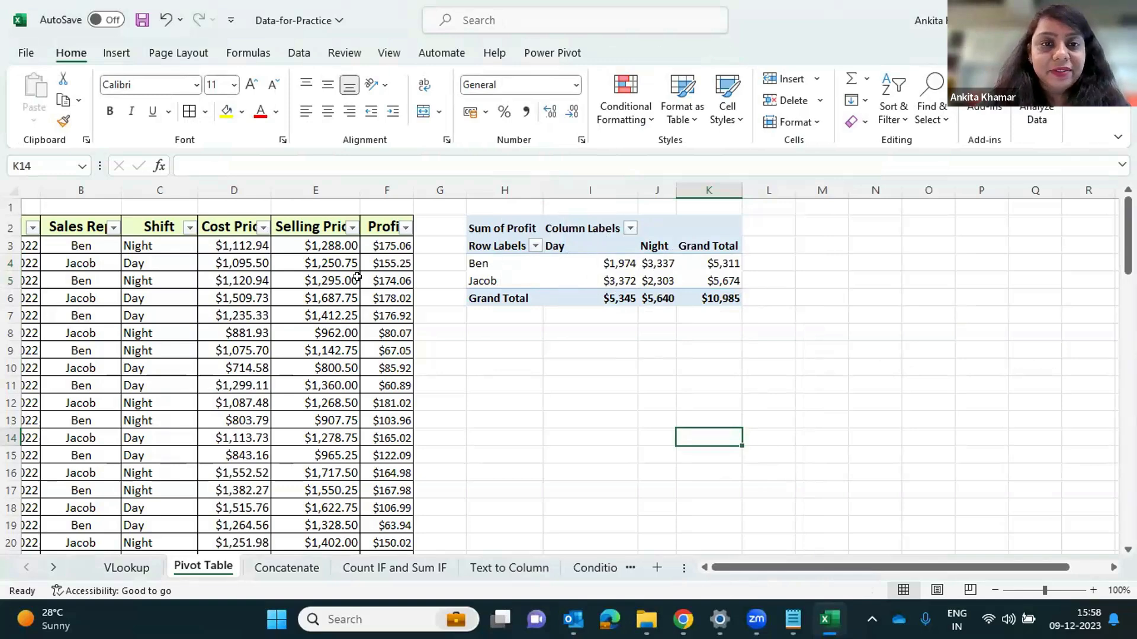
pyautogui.click(662, 280)
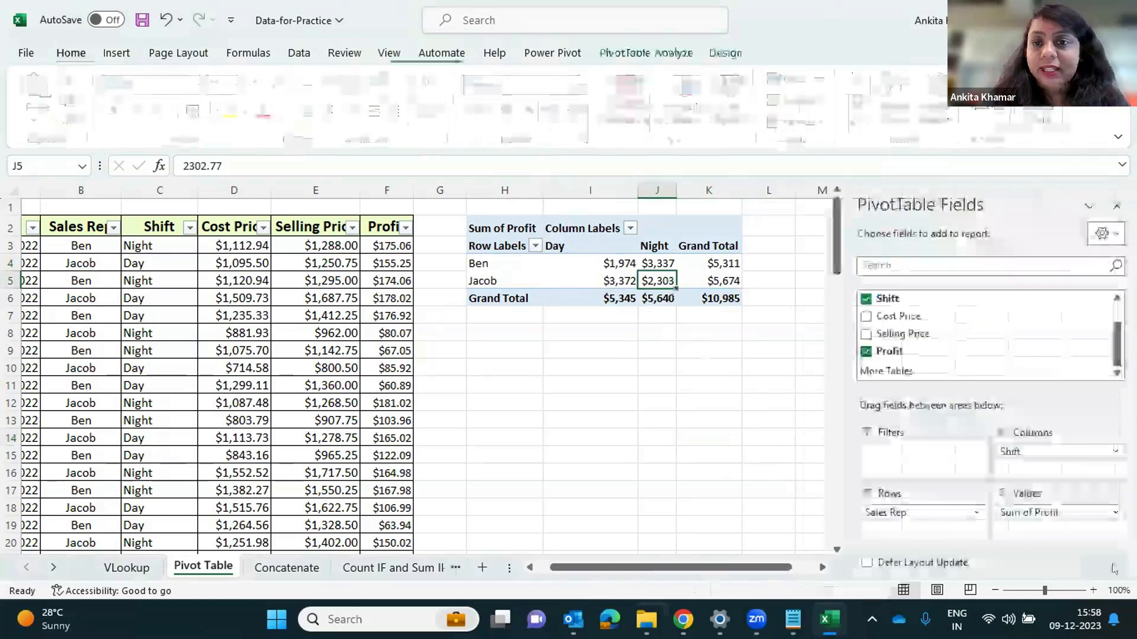
pyautogui.click(1060, 511)
pyautogui.click(1055, 491)
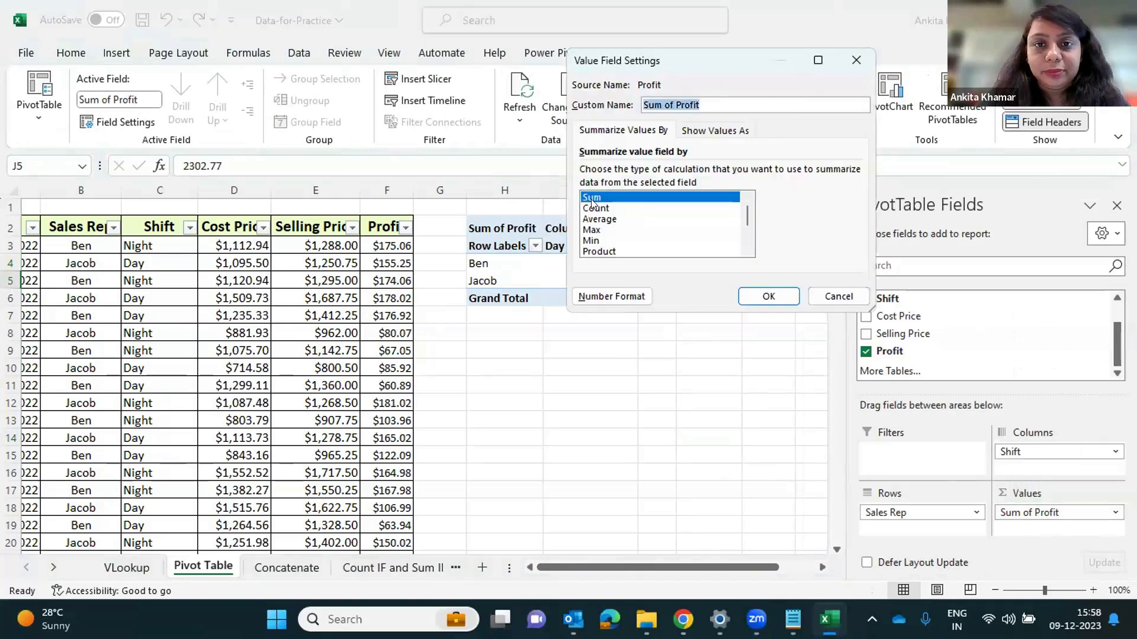
pyautogui.click(592, 206)
pyautogui.click(769, 296)
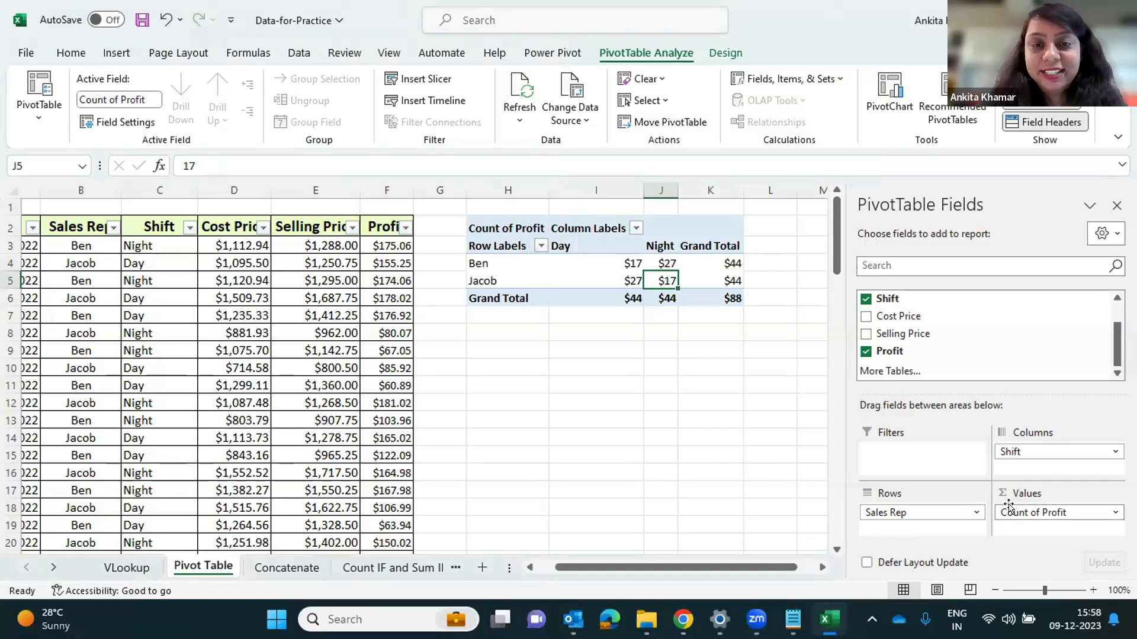
pyautogui.hotkey('ctrl', 'z')
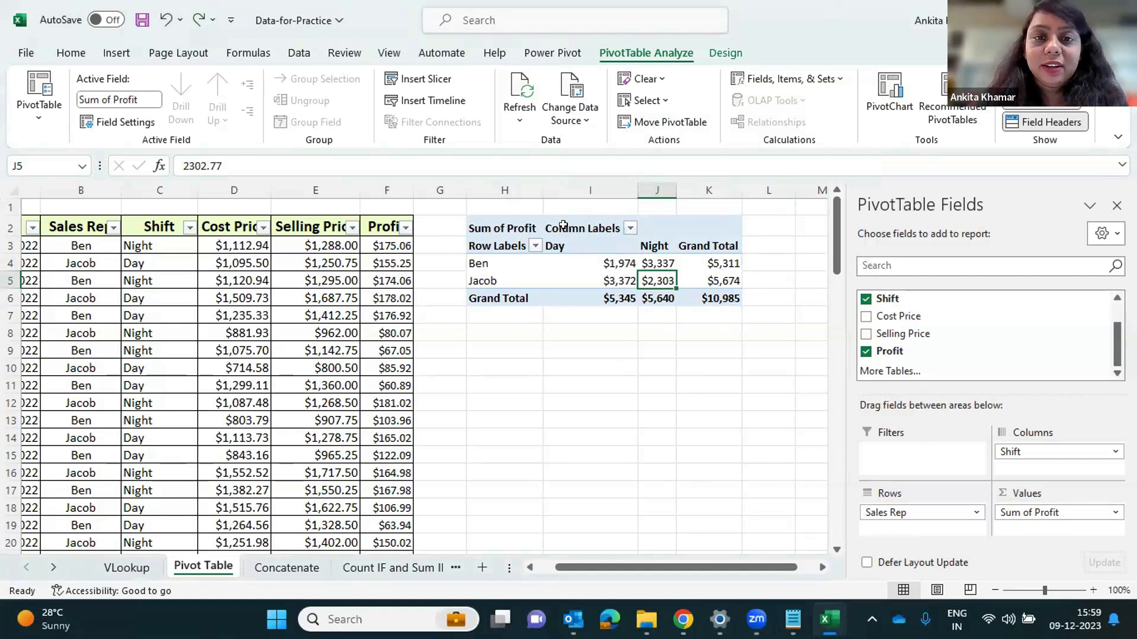
# Show the pivot table in outline form so the Sales Rep and Shift field names replace the generic labels
pyautogui.click(562, 226)
pyautogui.click(494, 249)
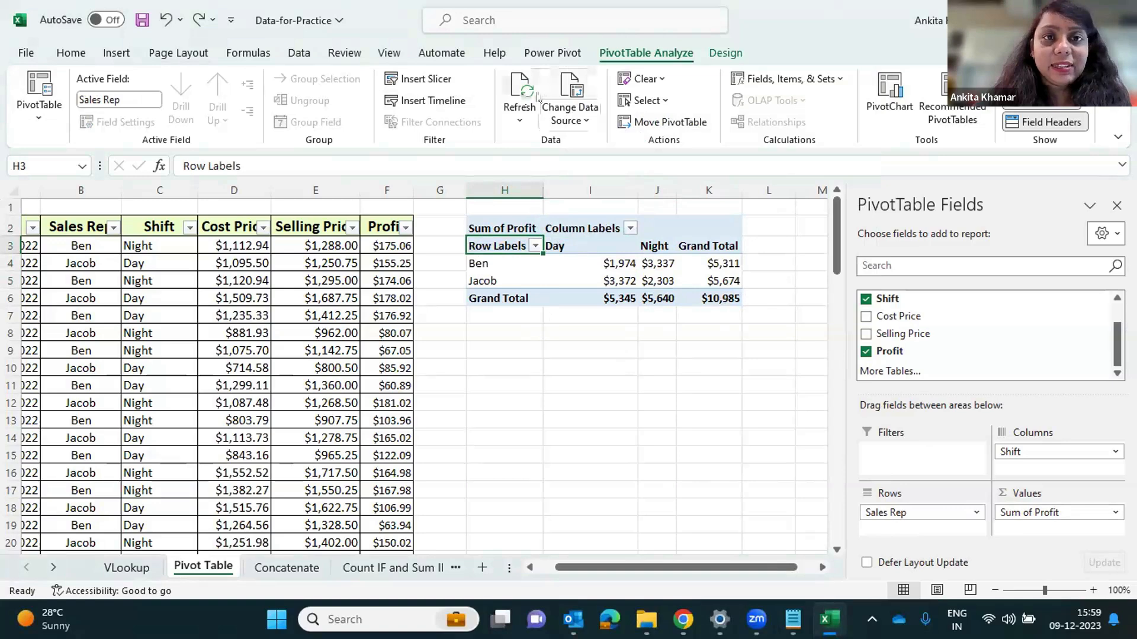
pyautogui.scroll(-1, 735, 77)
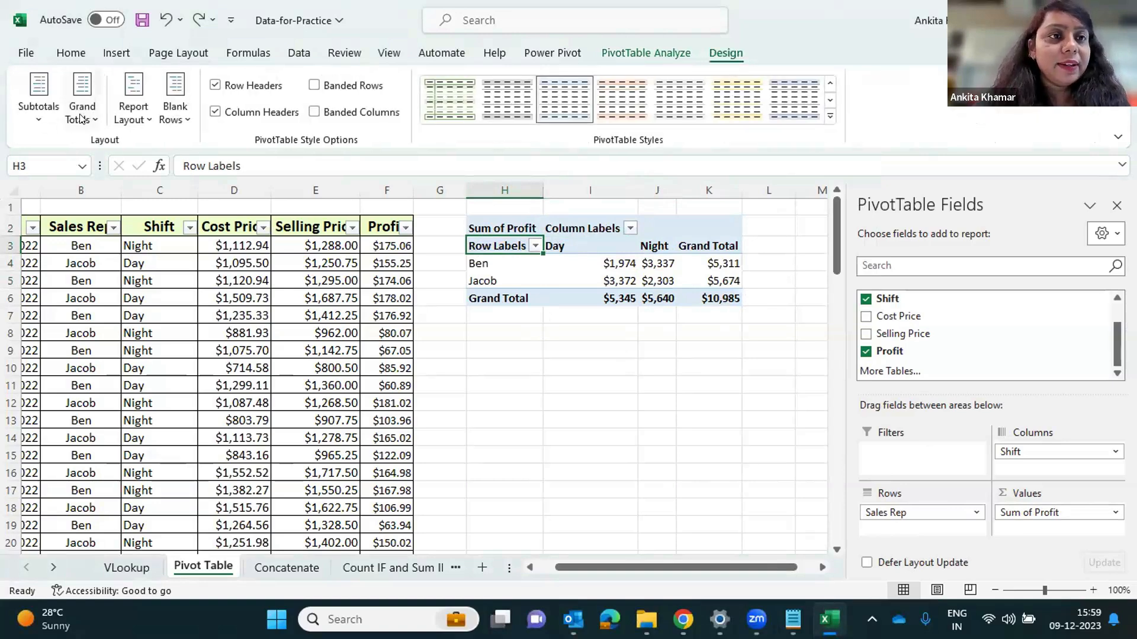
pyautogui.click(133, 103)
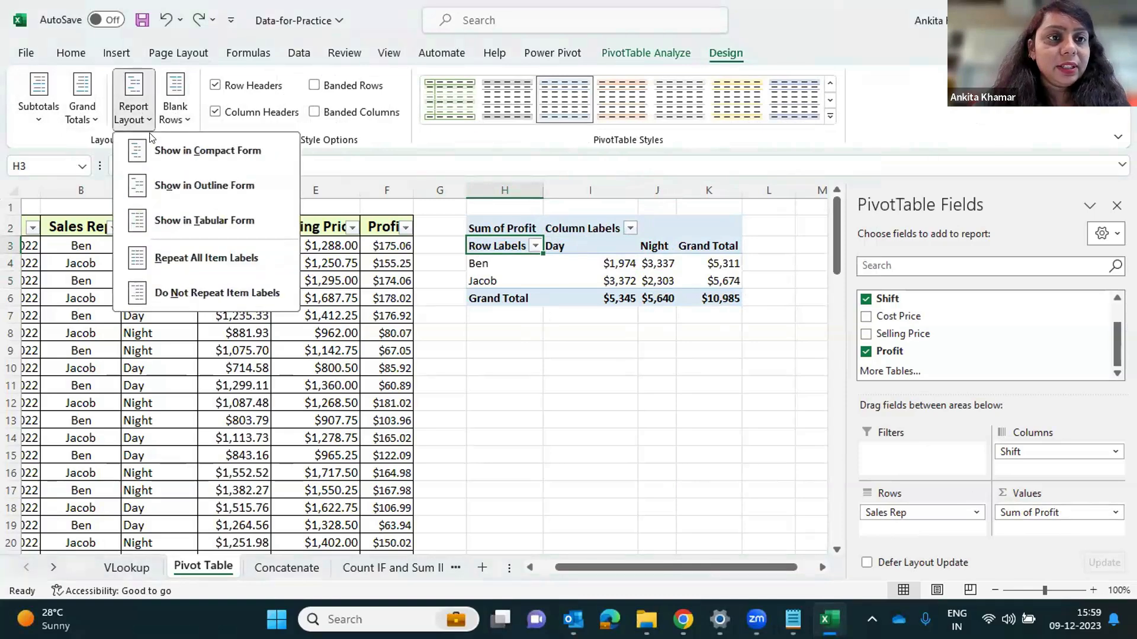
pyautogui.click(180, 193)
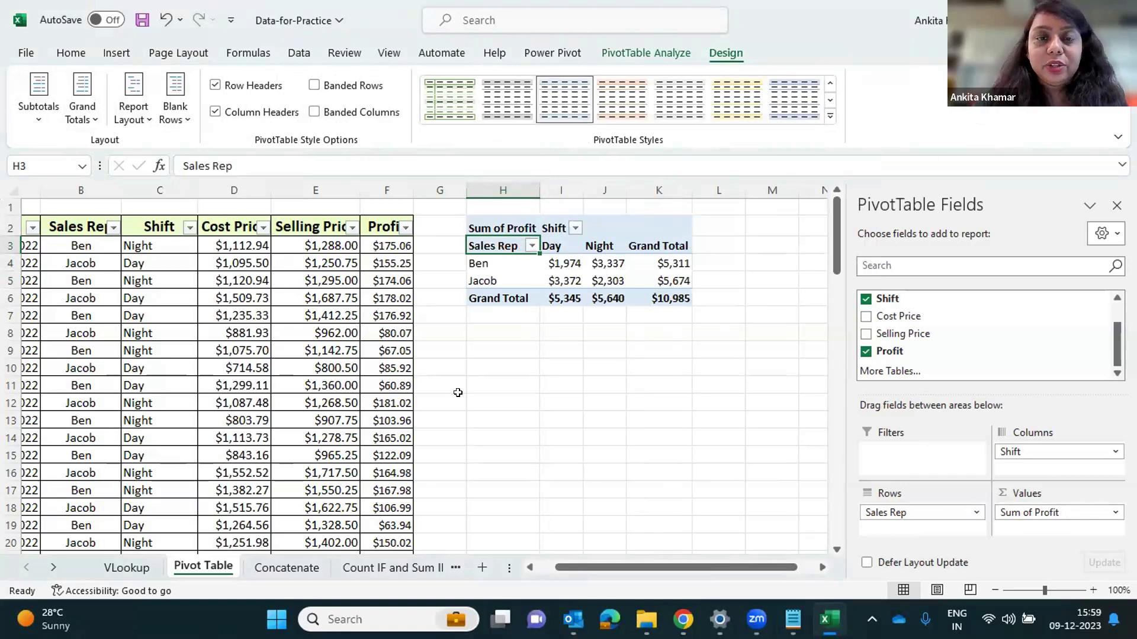
pyautogui.click(593, 365)
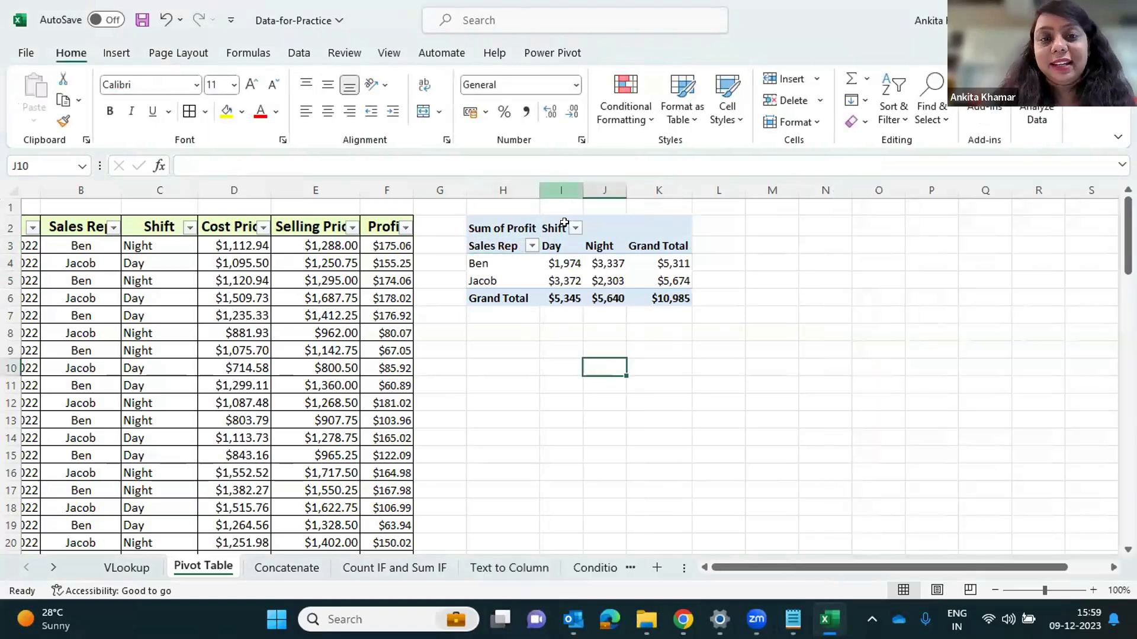
# Try the light orange and green-outlined pivot table styles, and undo the green one to keep the light grey style
pyautogui.moveTo(551, 245); pyautogui.dragTo(618, 245)
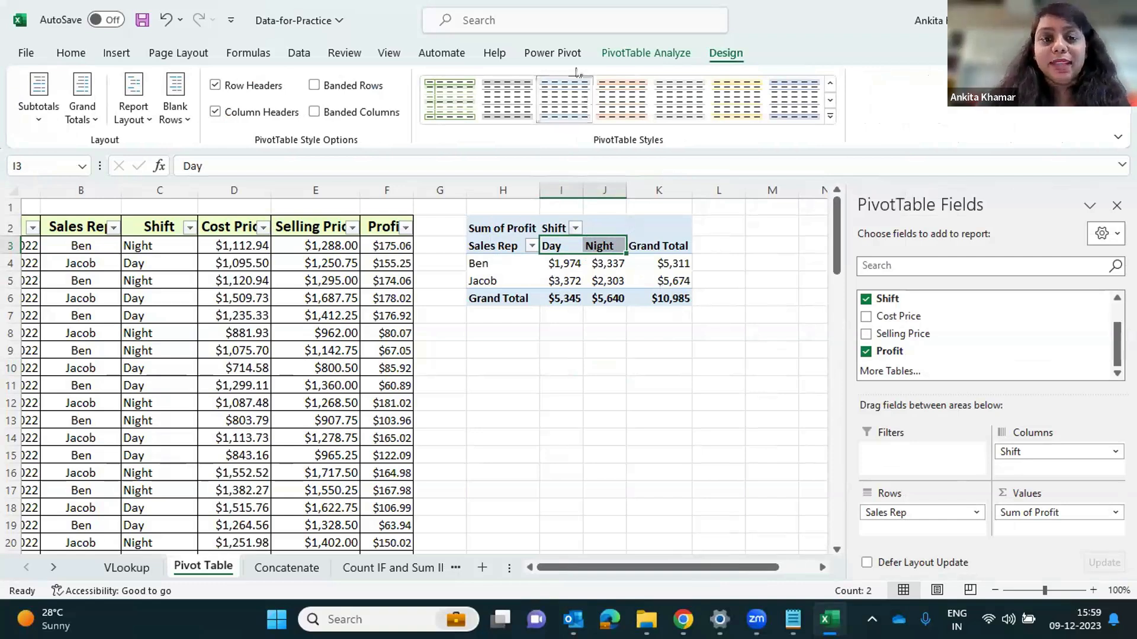
pyautogui.click(625, 101)
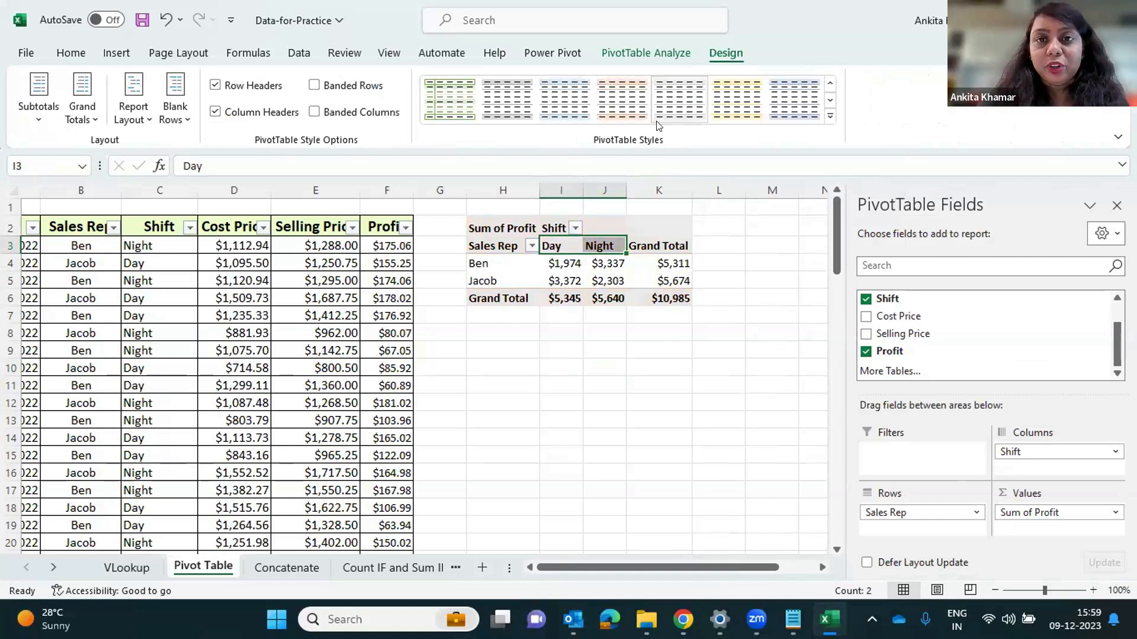
pyautogui.click(453, 102)
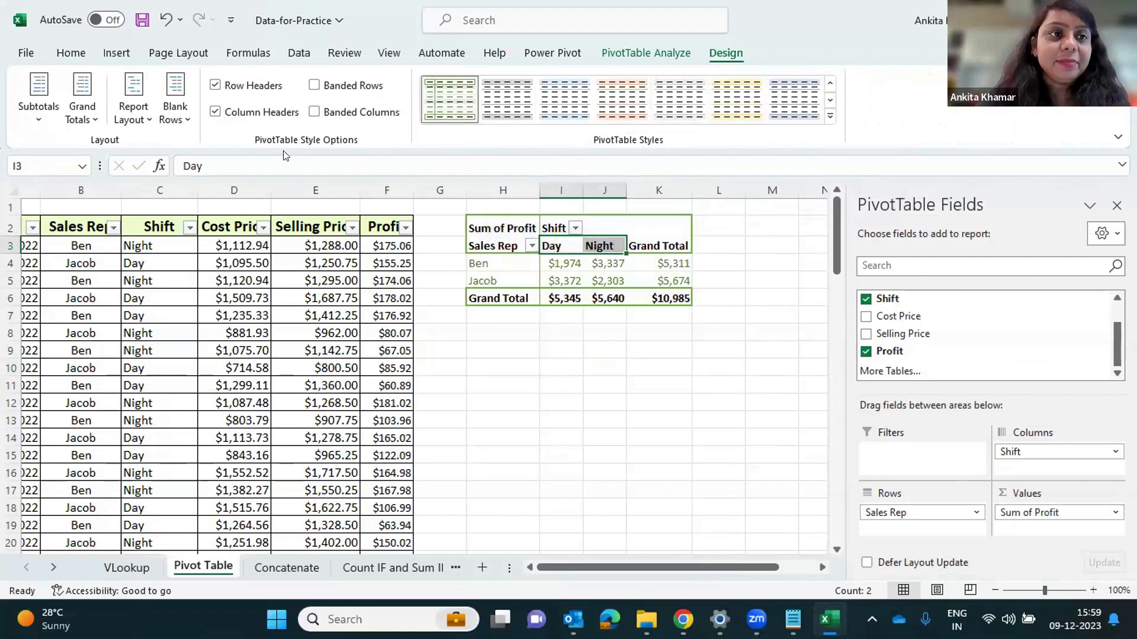
pyautogui.hotkey('ctrl', 'z')
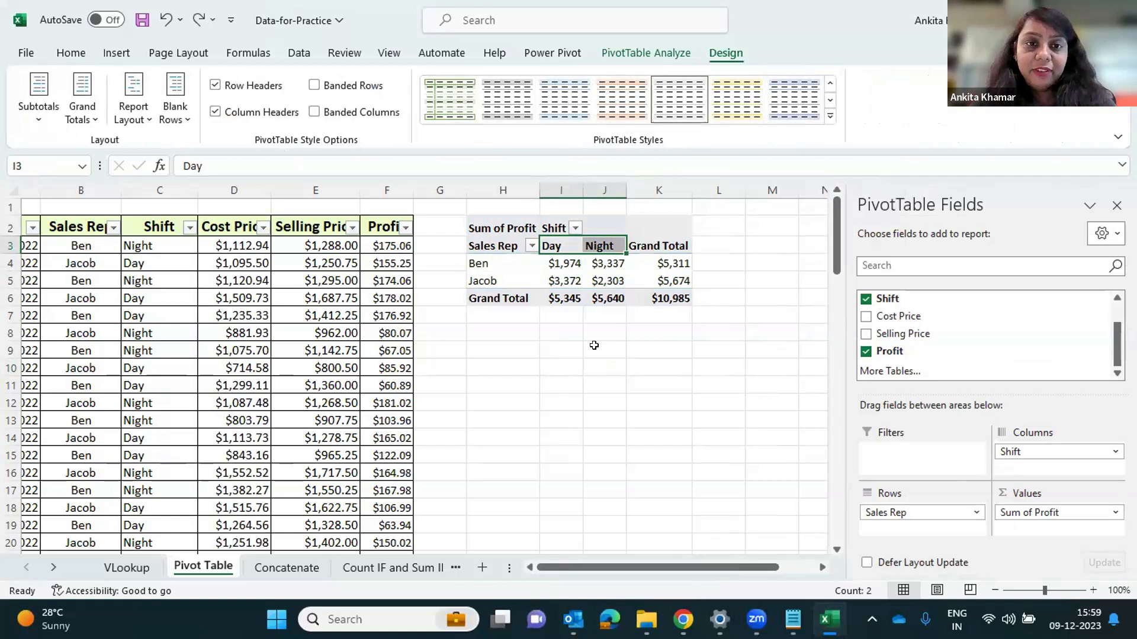
# Set the pivot table to show all subtotals at the bottom of the group, and select H3:K6
pyautogui.click(489, 261)
pyautogui.click(511, 281)
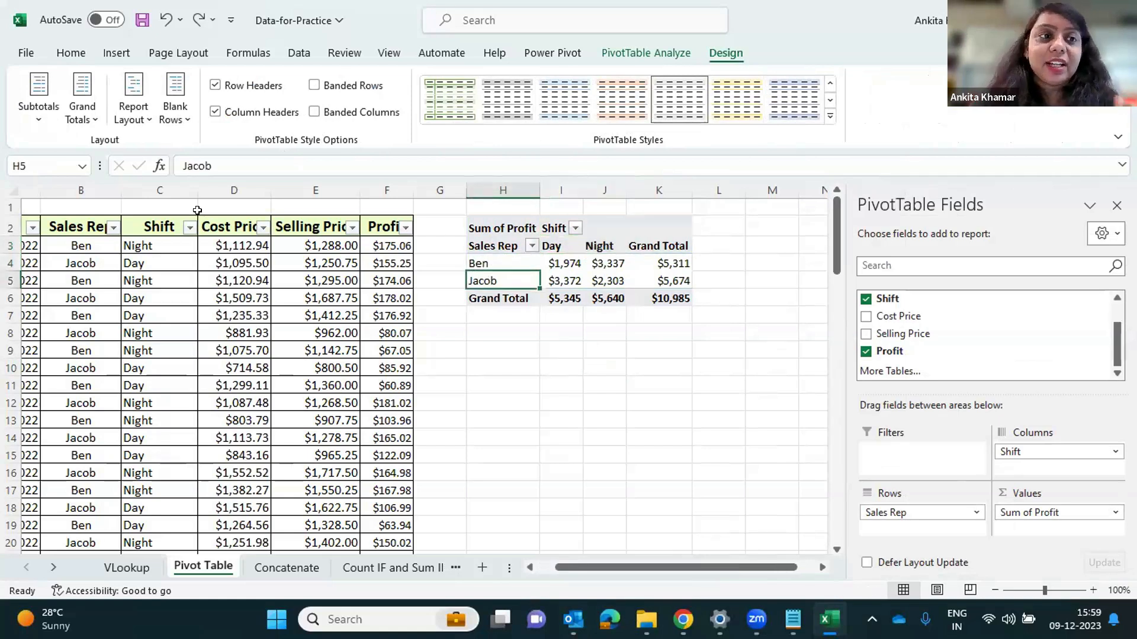
pyautogui.click(42, 112)
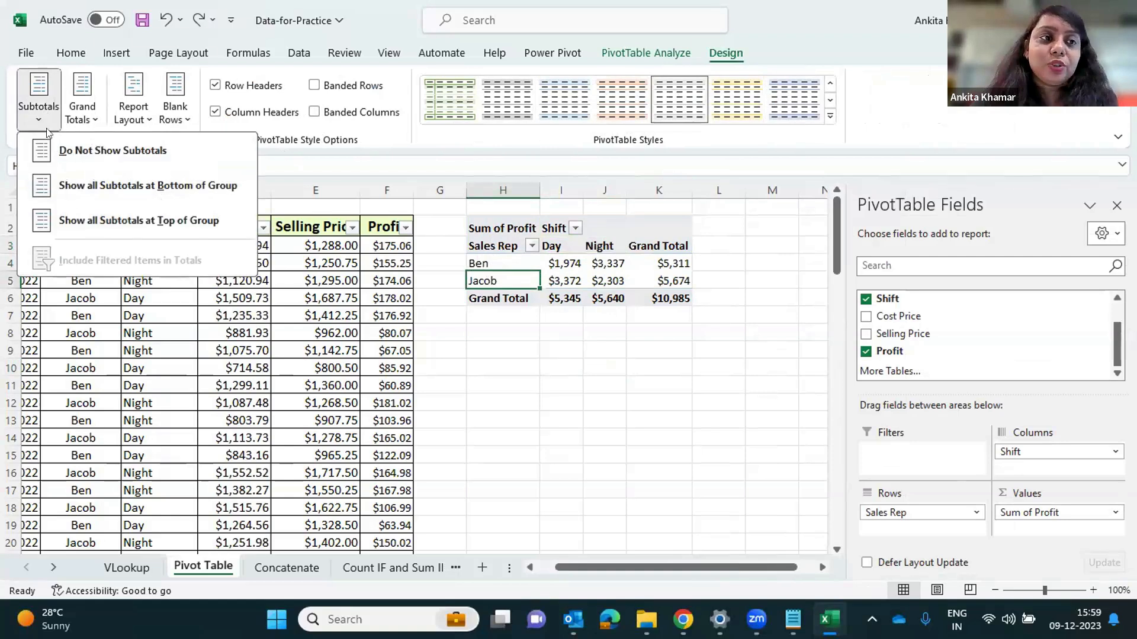
pyautogui.click(130, 183)
pyautogui.click(503, 246)
pyautogui.moveTo(490, 252); pyautogui.dragTo(669, 298)
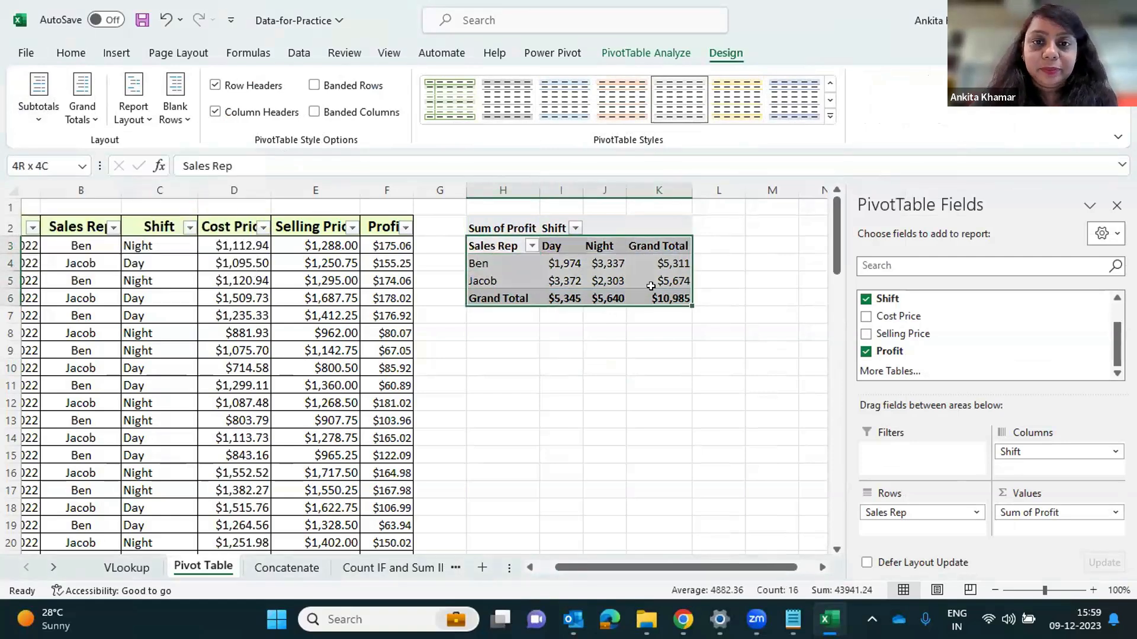
# Try the grand total display options on the pivot table
pyautogui.click(74, 116)
pyautogui.click(161, 188)
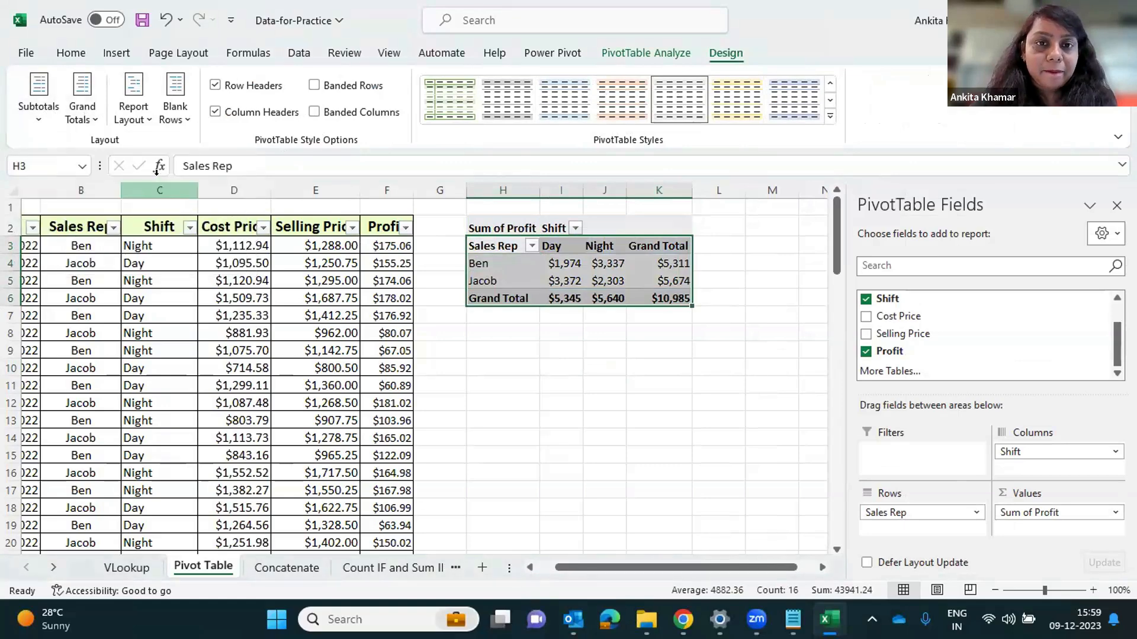
pyautogui.click(133, 115)
pyautogui.click(89, 122)
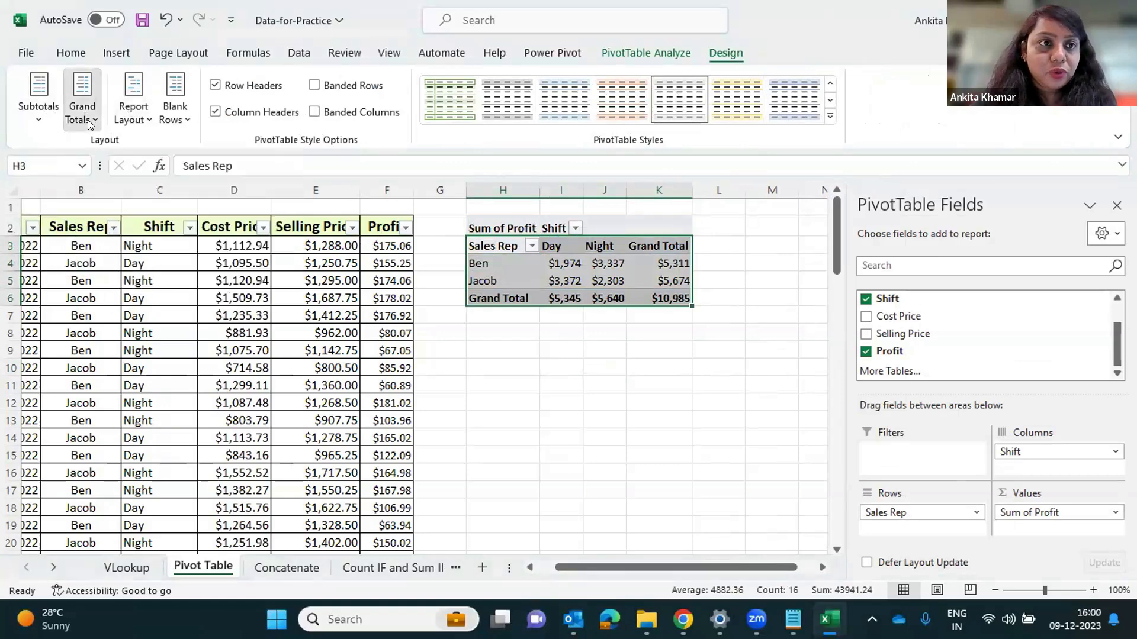
pyautogui.click(108, 180)
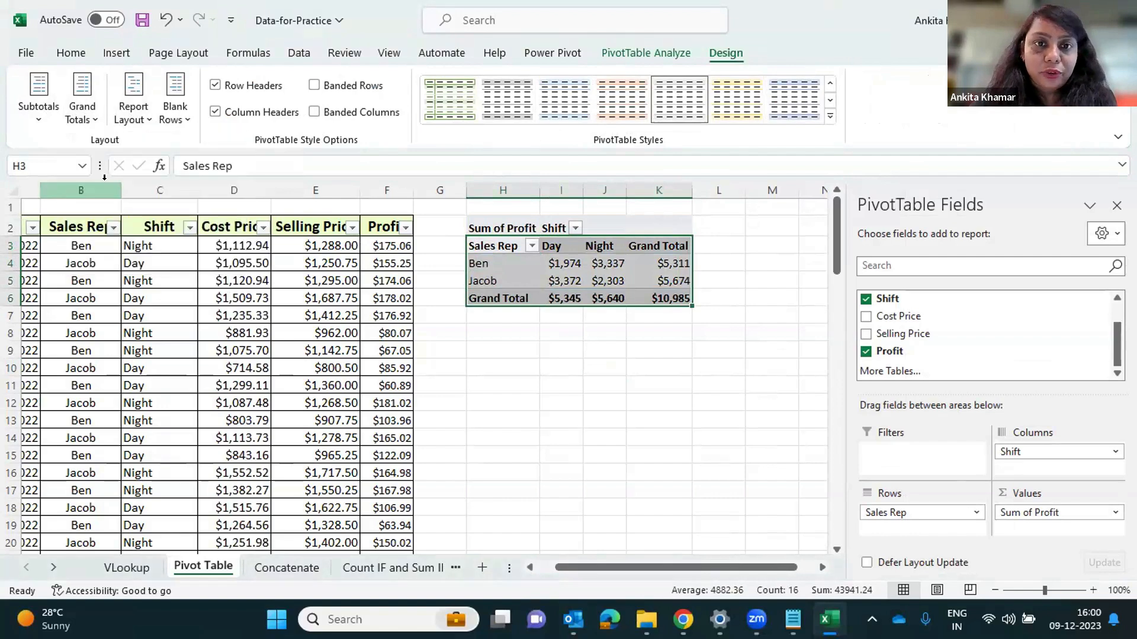
pyautogui.click(478, 311)
pyautogui.moveTo(498, 305); pyautogui.dragTo(504, 301)
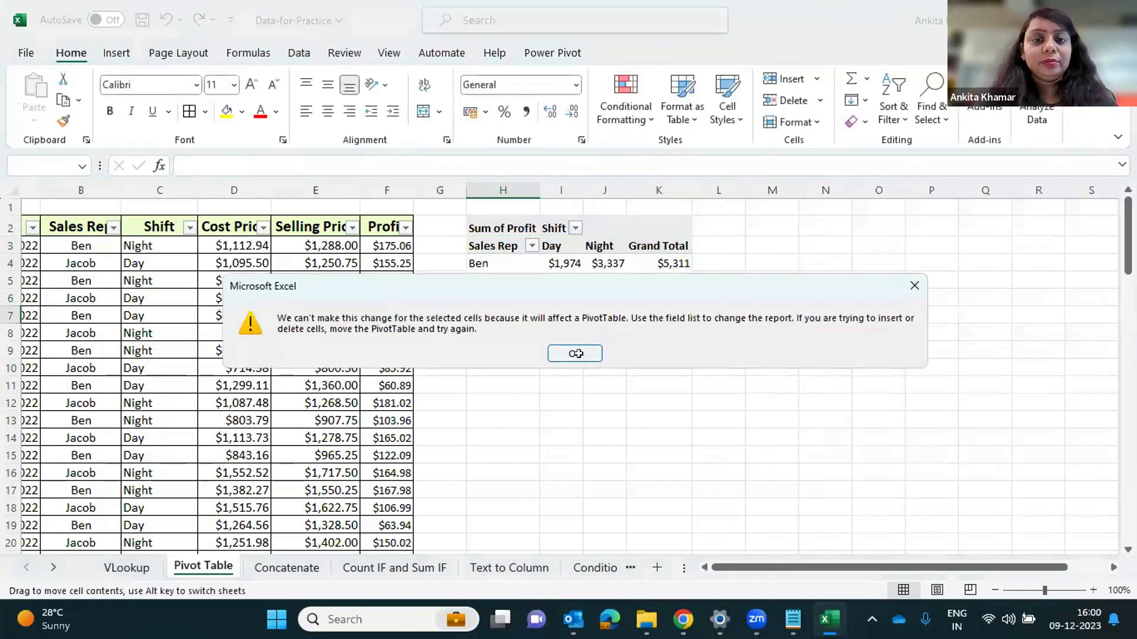
pyautogui.click(574, 353)
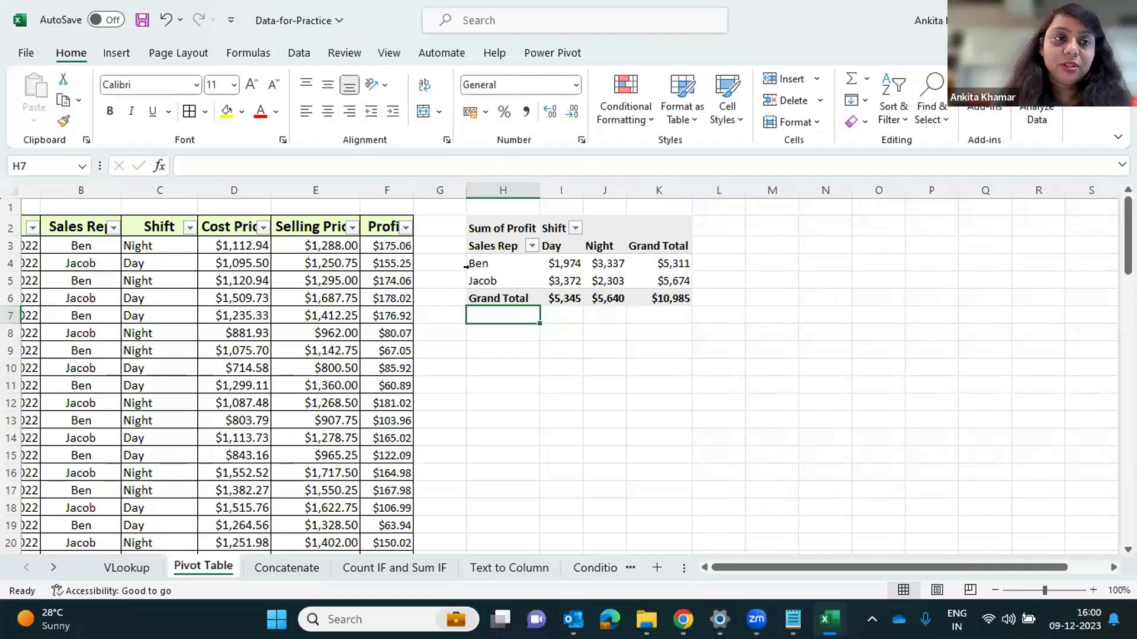
# Move the Shift field from columns to rows beneath Sales Rep, and inspect the subtotal rows for each sales rep
pyautogui.click(518, 284)
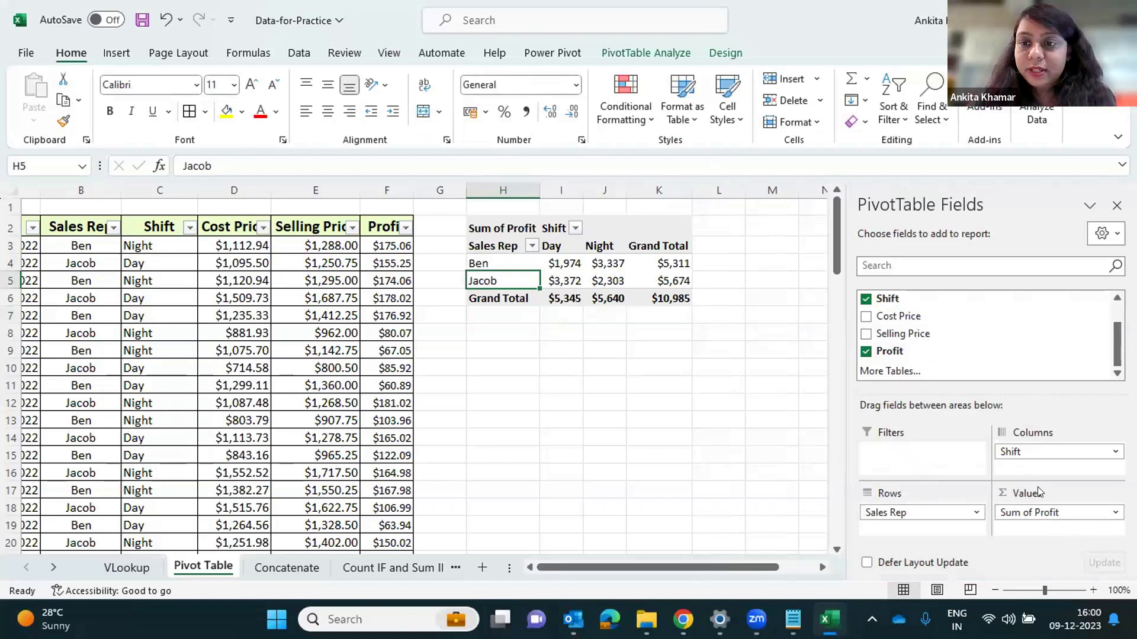
pyautogui.moveTo(1029, 452); pyautogui.dragTo(916, 533)
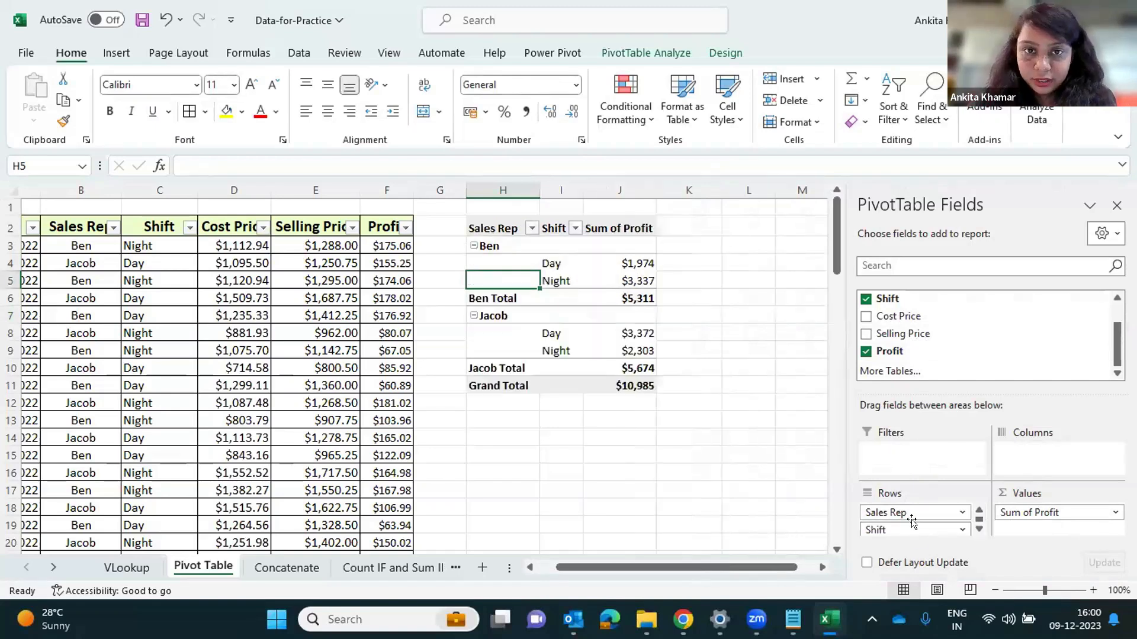
pyautogui.click(499, 297)
pyautogui.press('Down')
pyautogui.press('Down')
pyautogui.press('Down')
pyautogui.press('Down')
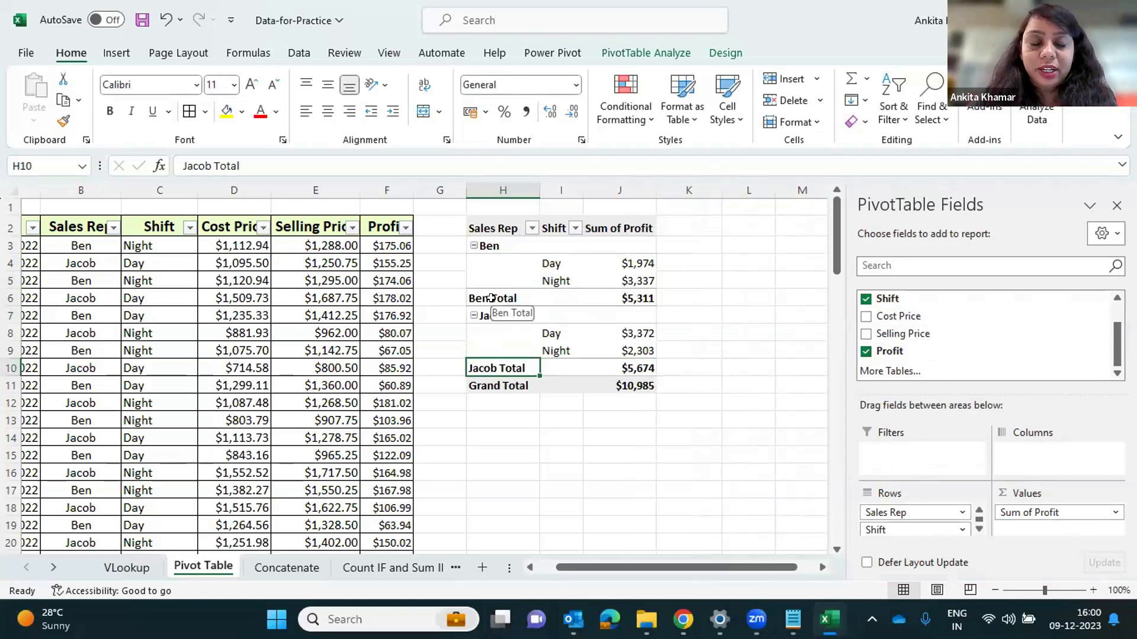
pyautogui.click(491, 298)
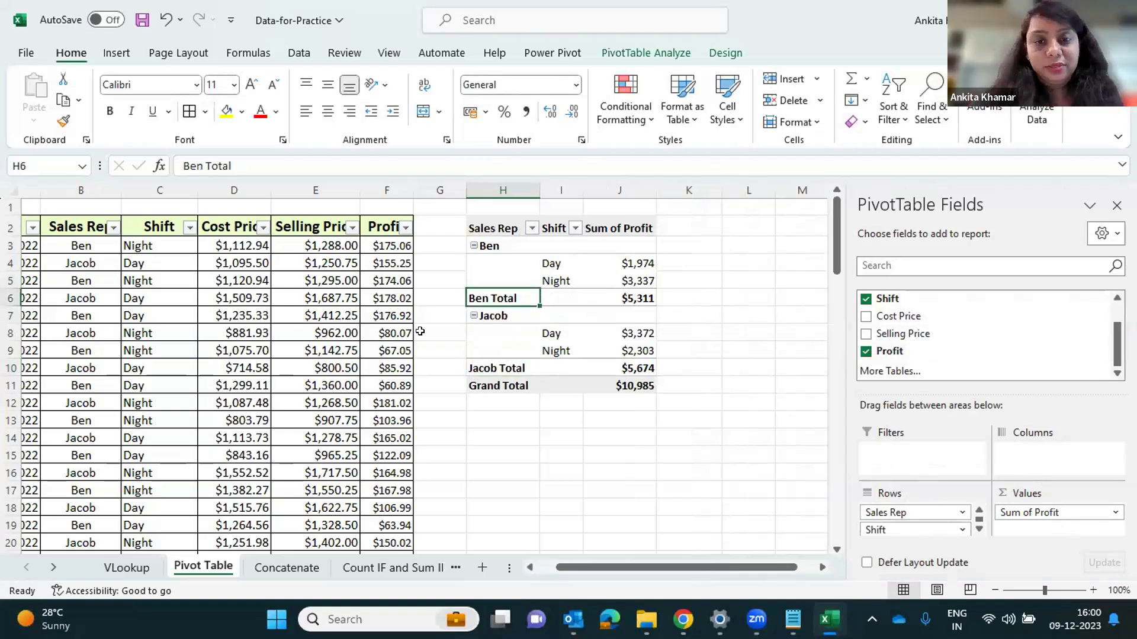
pyautogui.click(618, 294)
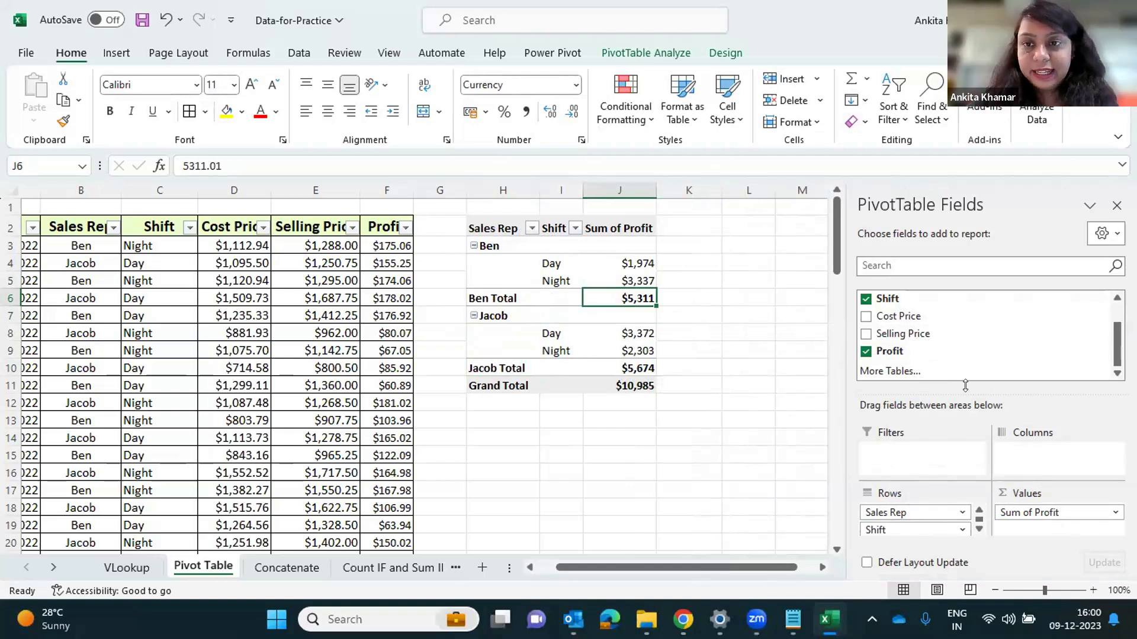
# Move the Shift field to the pivot table's filters and filter the report to Night only, with multiple item selection enabled
pyautogui.moveTo(907, 530); pyautogui.dragTo(897, 453)
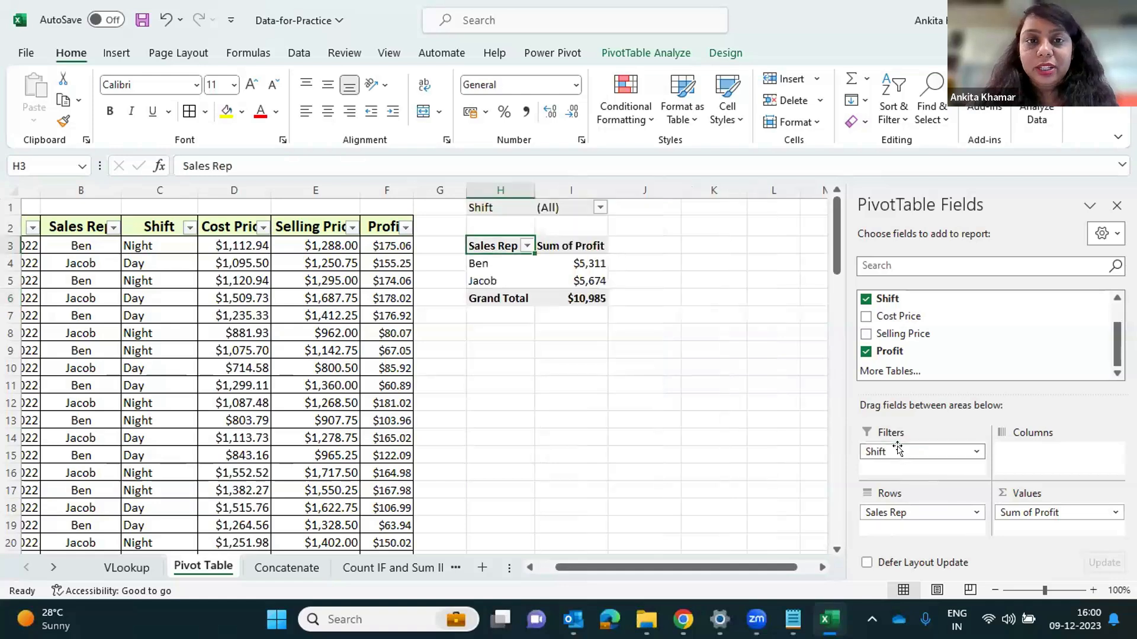
pyautogui.click(599, 207)
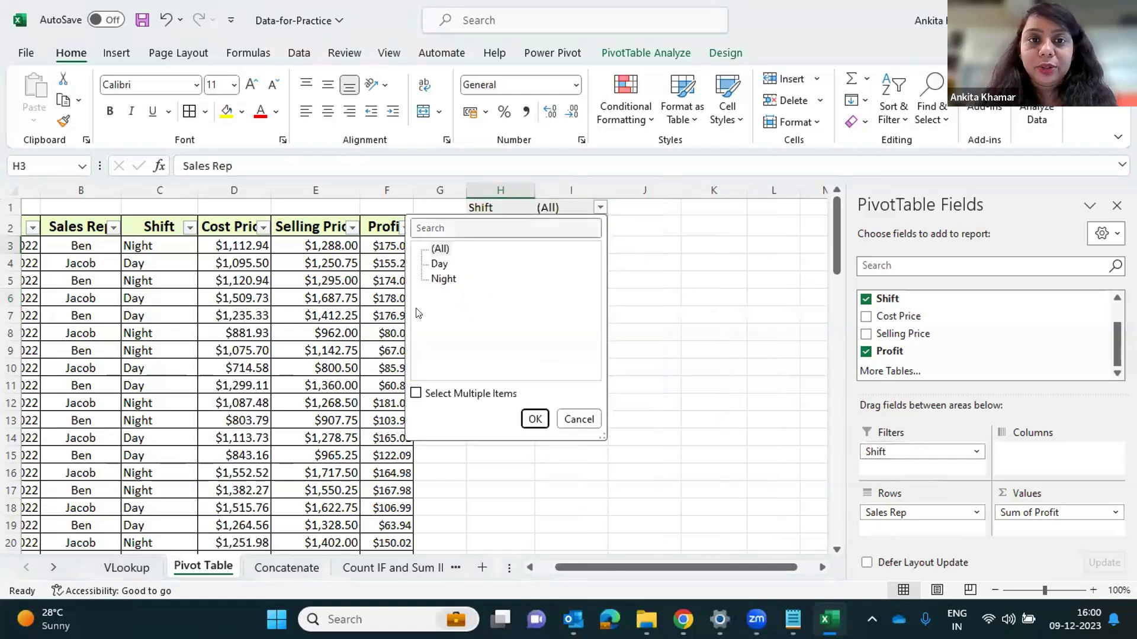
pyautogui.click(416, 394)
pyautogui.click(434, 249)
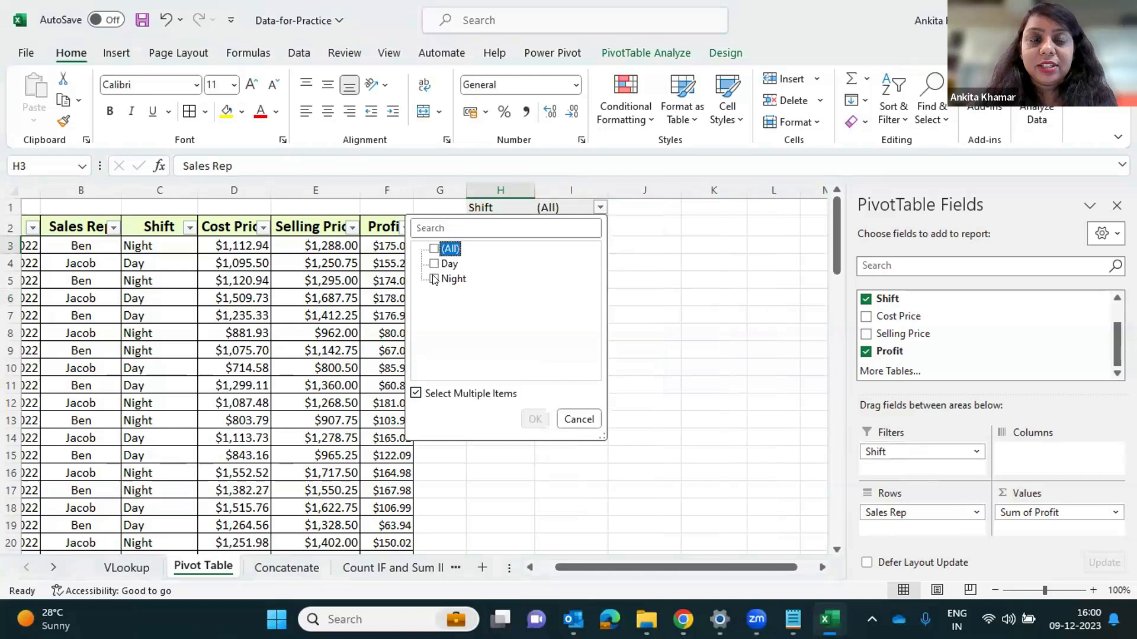
pyautogui.click(434, 279)
pyautogui.click(534, 419)
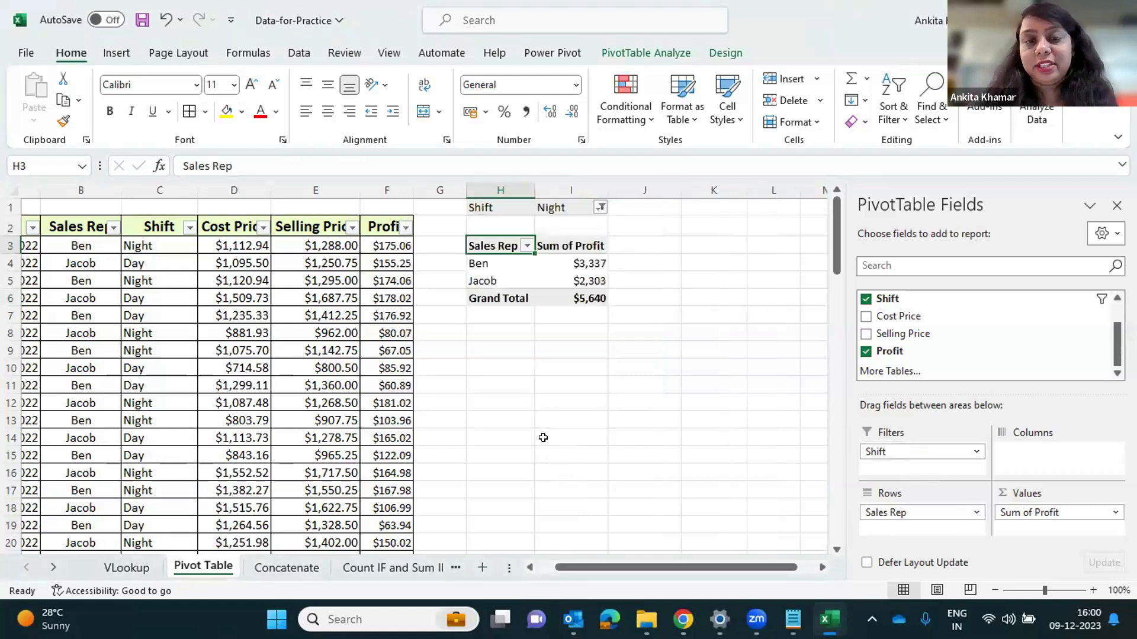
# Change the pivot table's Shift filter from Night to Day only
pyautogui.click(599, 208)
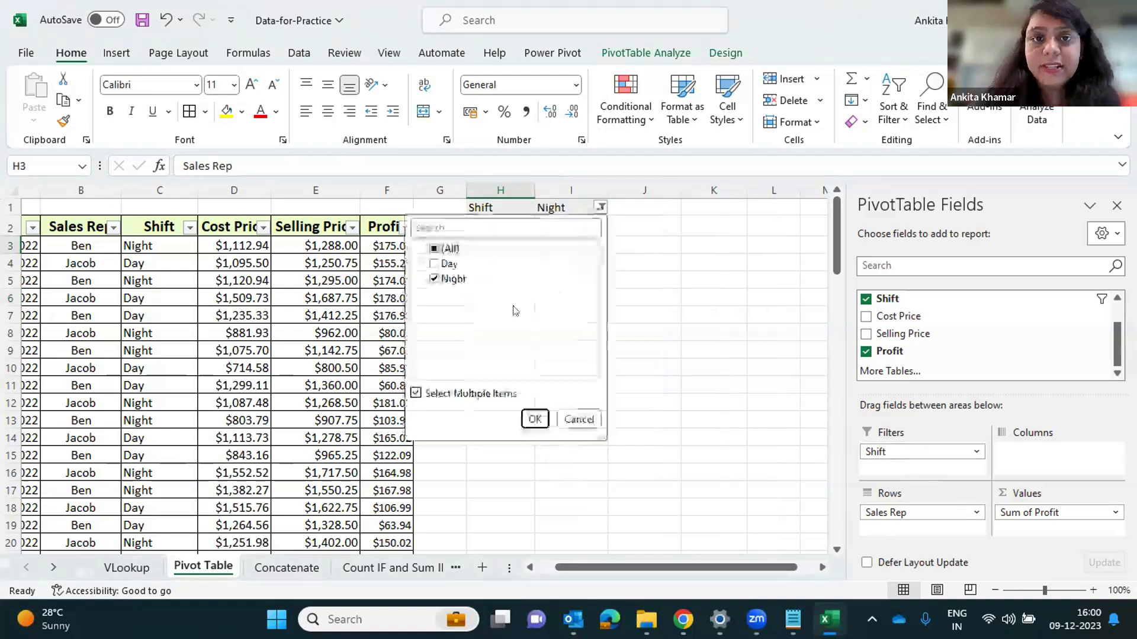
pyautogui.click(434, 278)
pyautogui.click(434, 265)
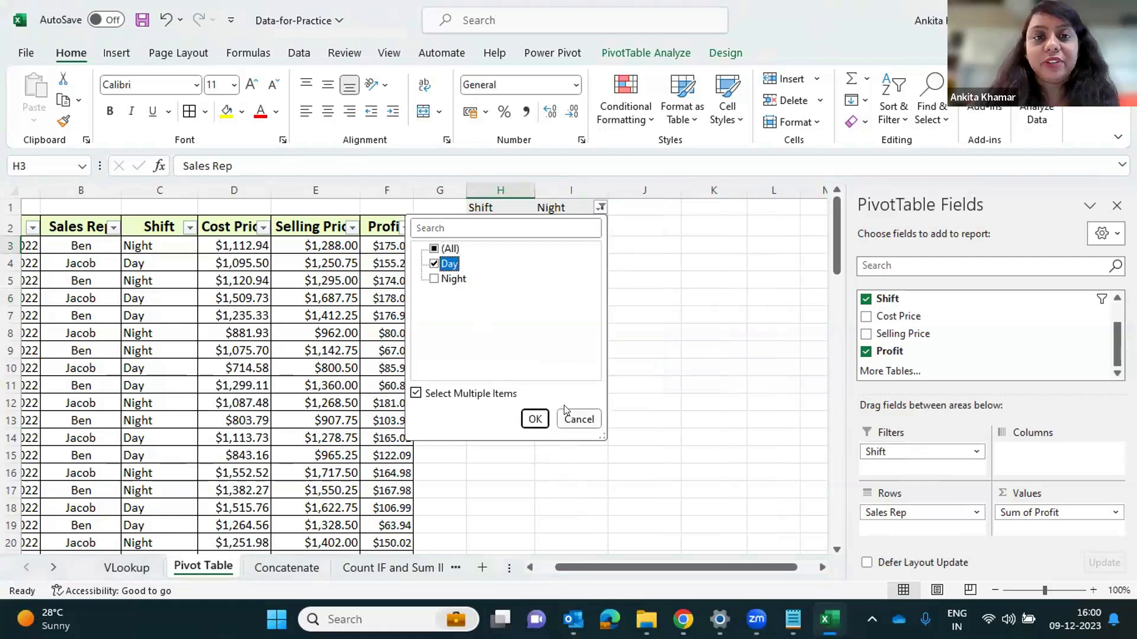
pyautogui.click(535, 418)
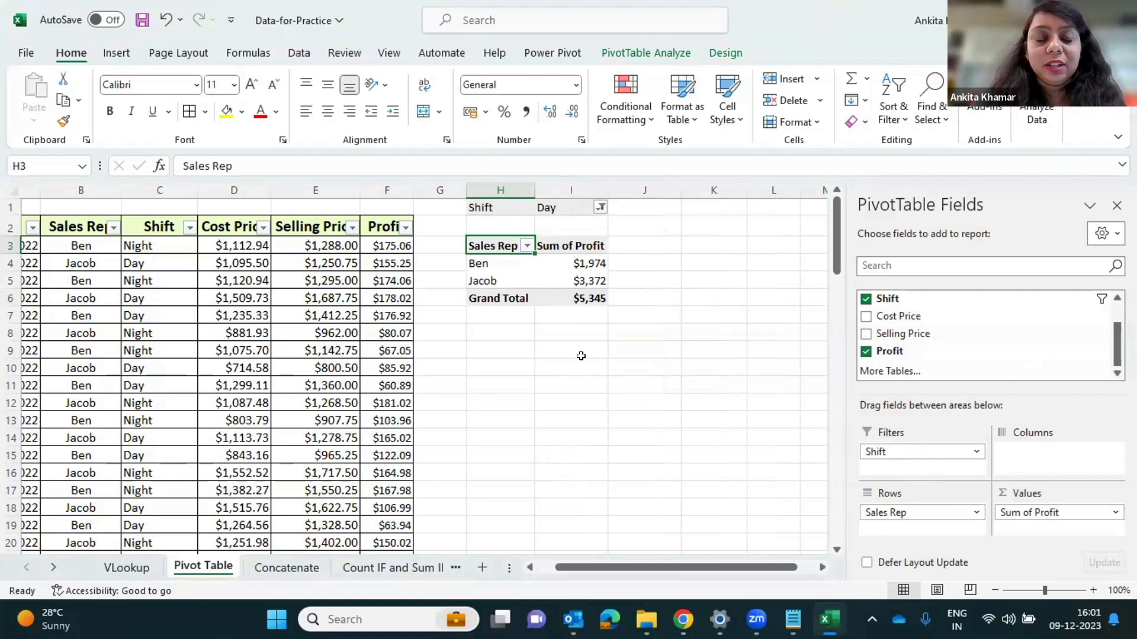
# Drill into the first sales rep's Sum of Profit on a new detail sheet, autofit its Date column, and return to the Pivot Table sheet
pyautogui.doubleClick(582, 262)
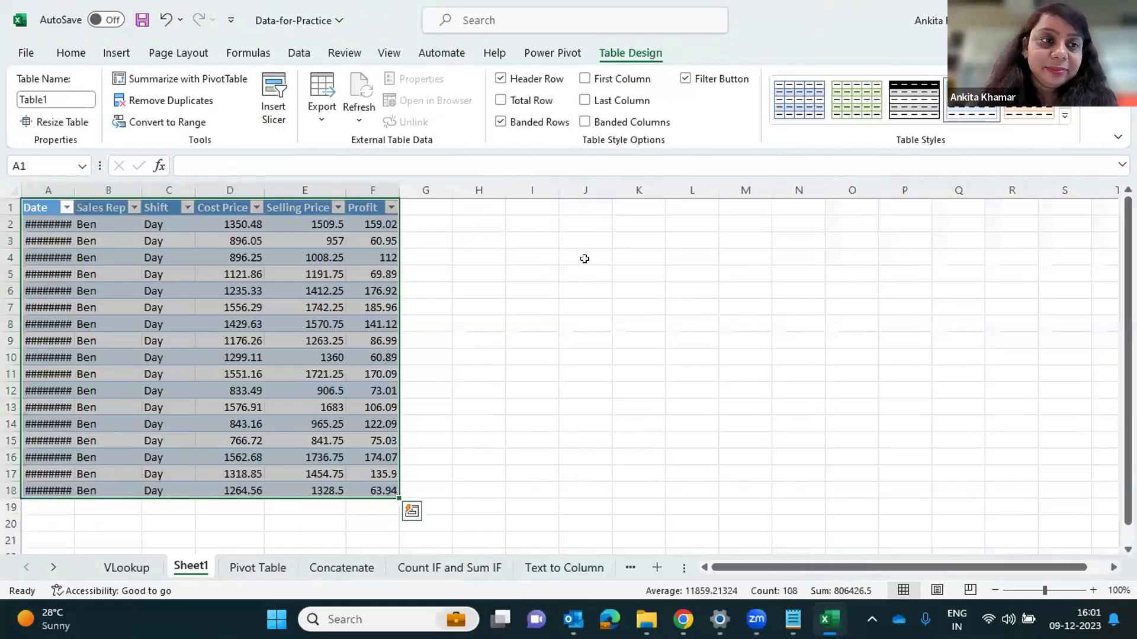
pyautogui.doubleClick(74, 190)
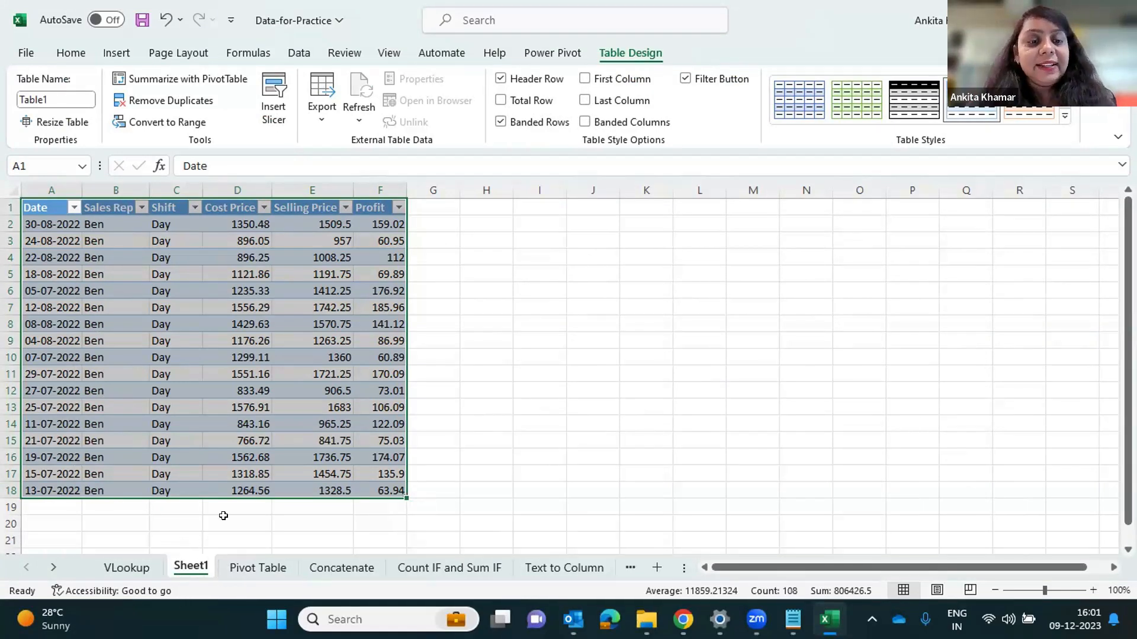
pyautogui.click(249, 569)
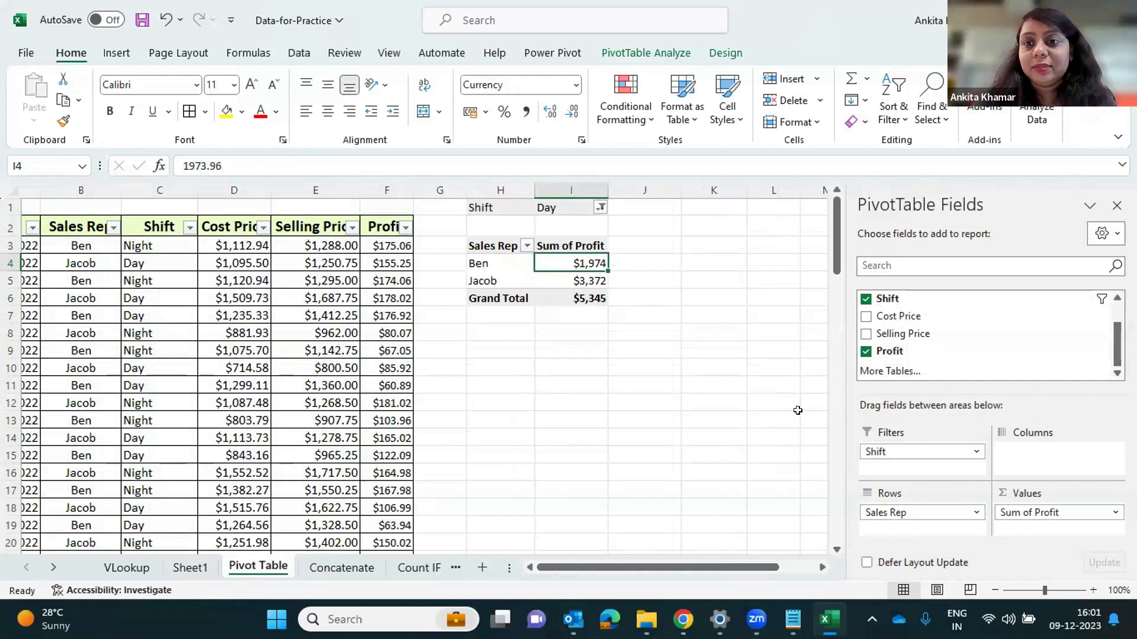
# Add Cost Price and Selling Price to the pivot table's values alongside Profit, and inspect the first sales rep's three sums
pyautogui.scroll(2, 1009, 332)
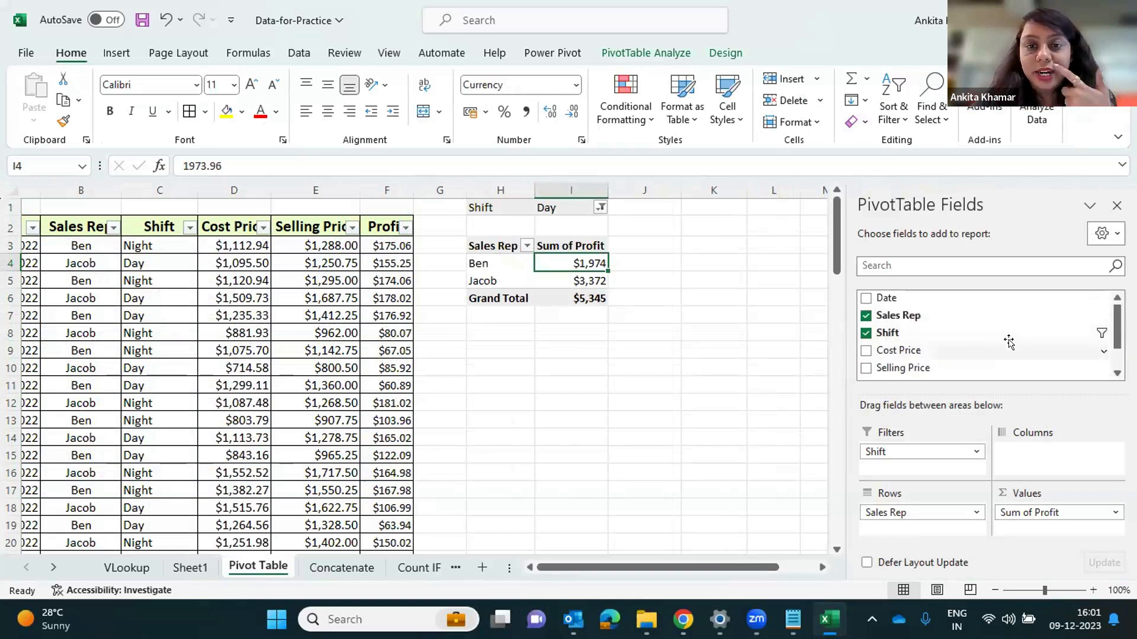
pyautogui.moveTo(903, 352); pyautogui.dragTo(1049, 528)
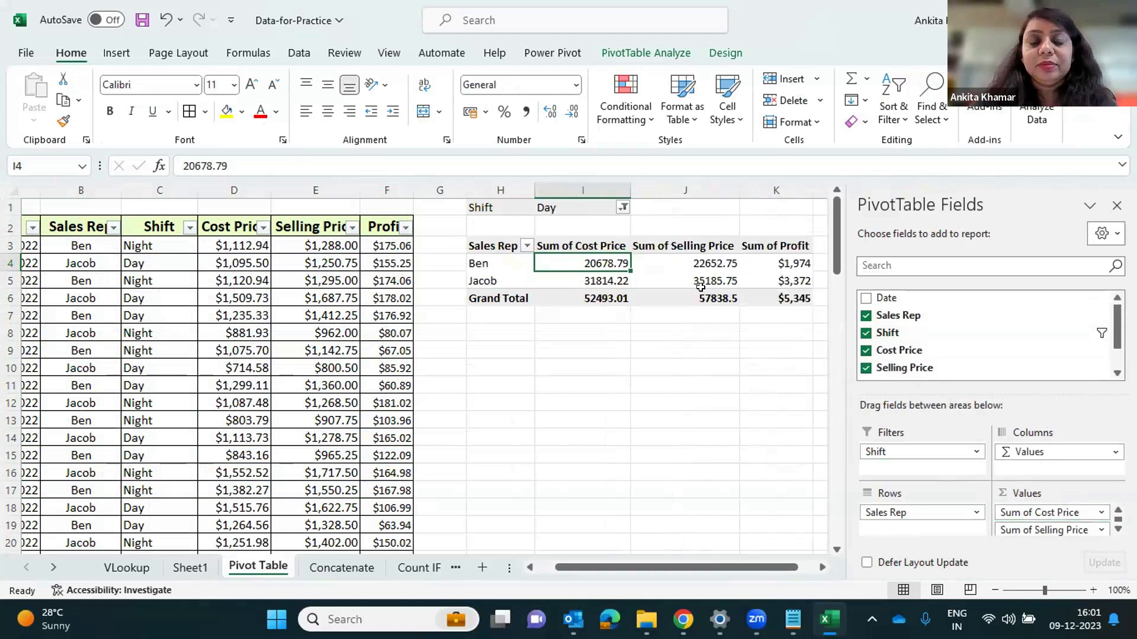
pyautogui.click(675, 363)
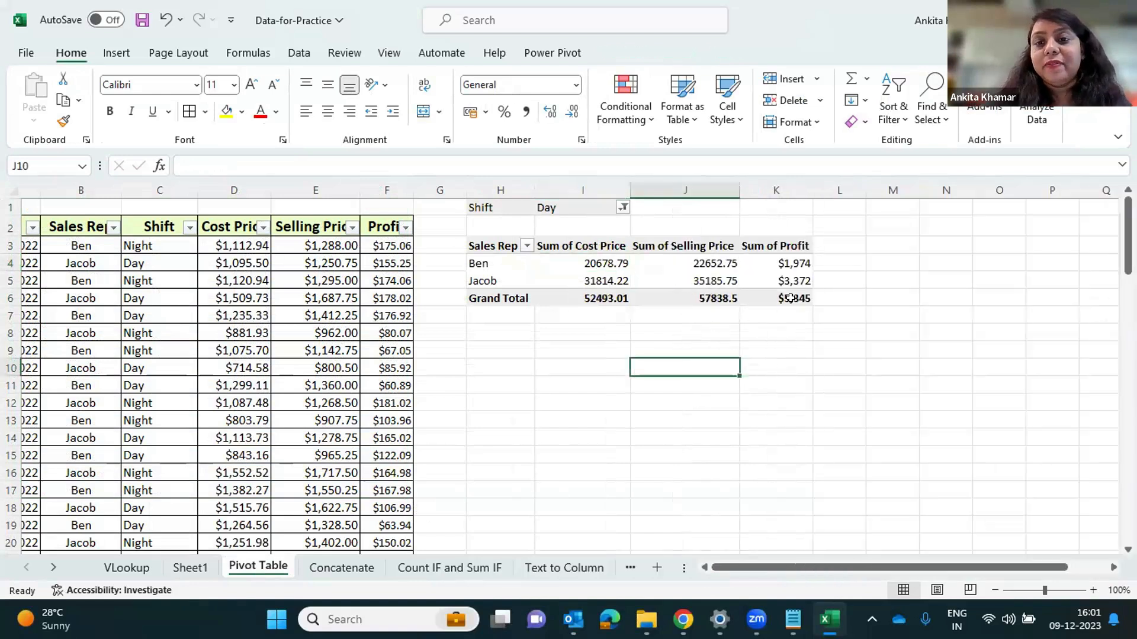
pyautogui.click(676, 260)
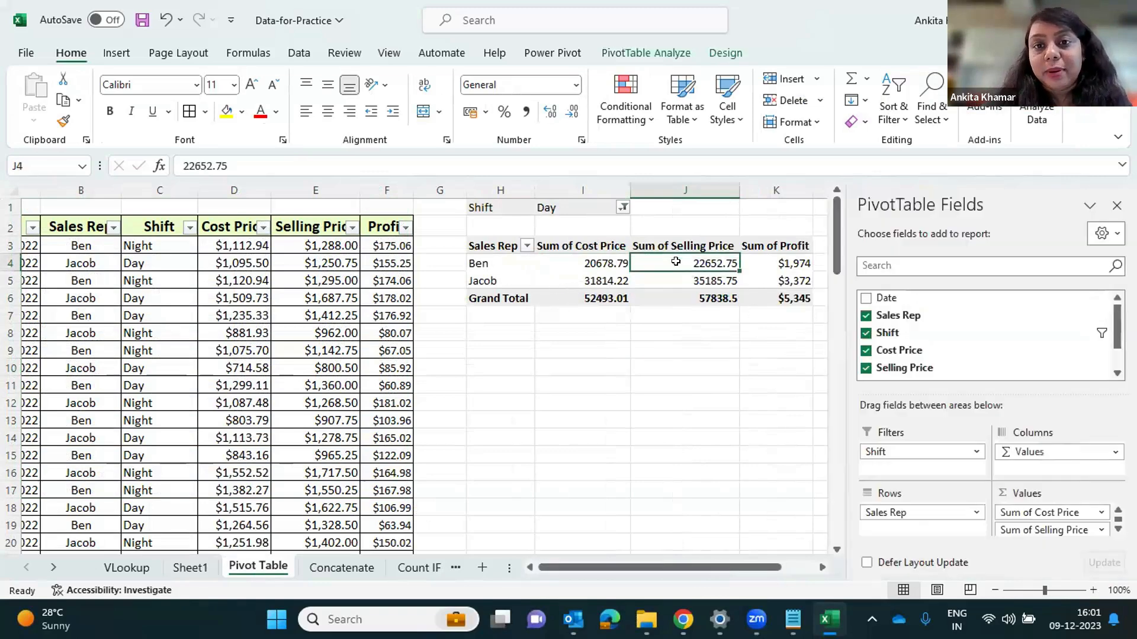
pyautogui.click(592, 263)
pyautogui.moveTo(563, 279)
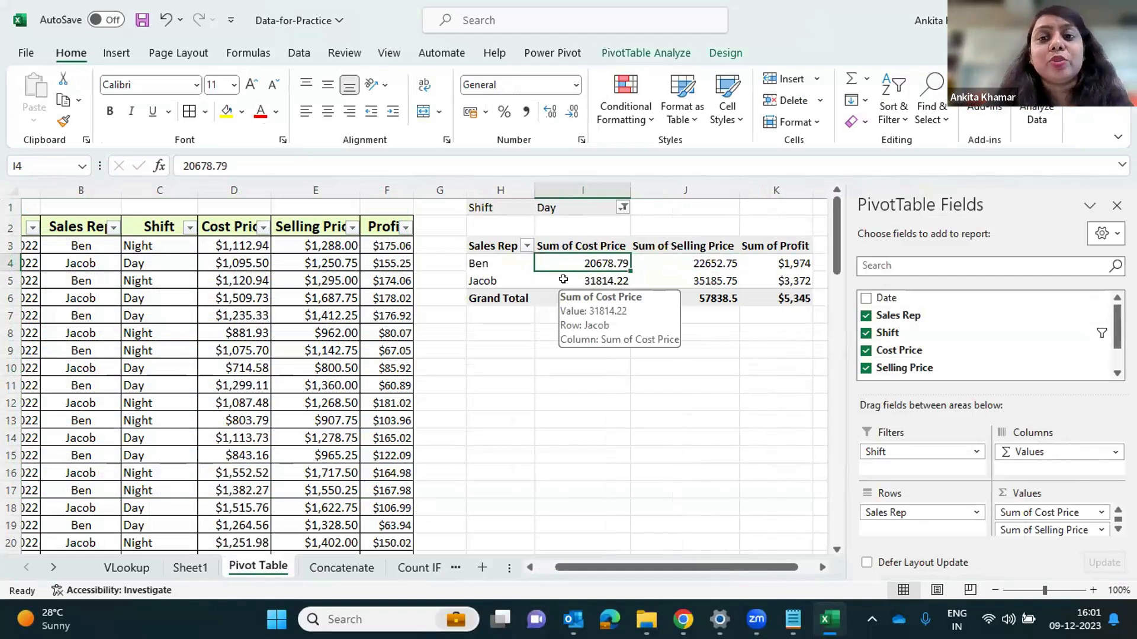
pyautogui.click(777, 263)
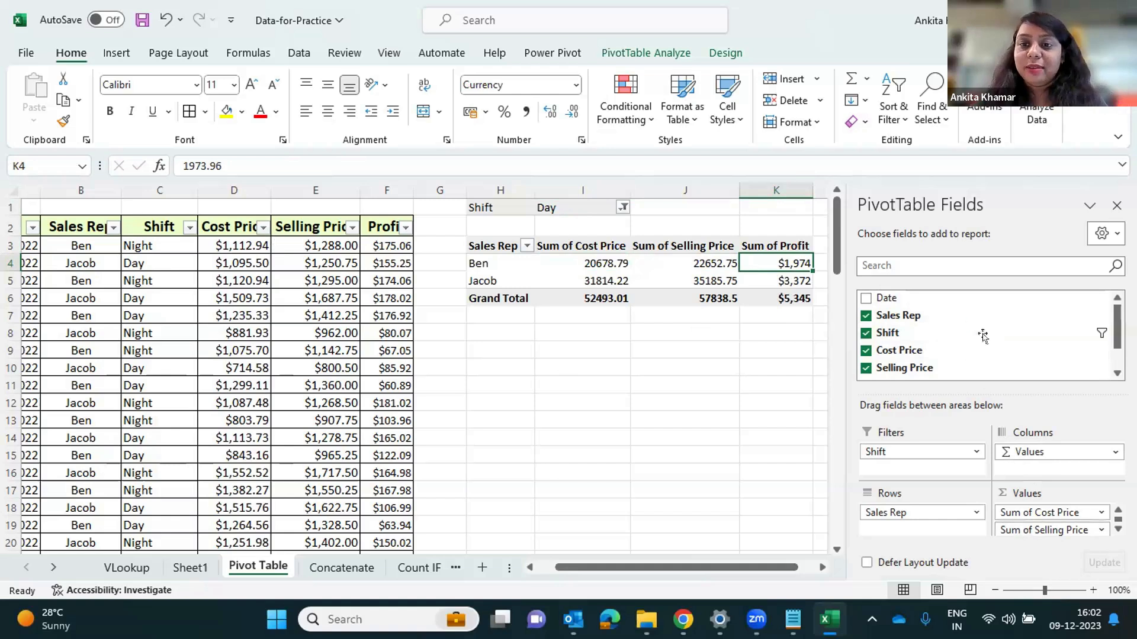
# Remove Cost Price and Selling Price from the pivot table's values, leaving Sum of Profit as the only value field
pyautogui.moveTo(983, 336); pyautogui.dragTo(983, 336)
pyautogui.moveTo(1040, 529); pyautogui.dragTo(994, 321)
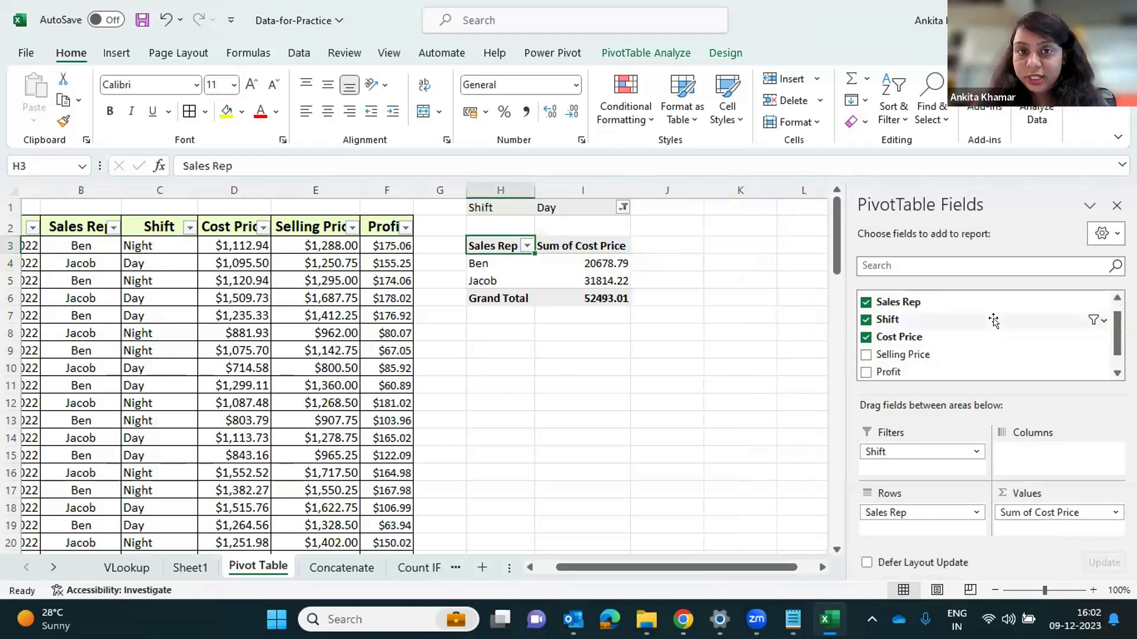
pyautogui.moveTo(1040, 512)
pyautogui.mouseDown()
pyautogui.moveTo(954, 354)
pyautogui.moveTo(987, 492)
pyautogui.moveTo(1042, 529)
pyautogui.mouseUp()
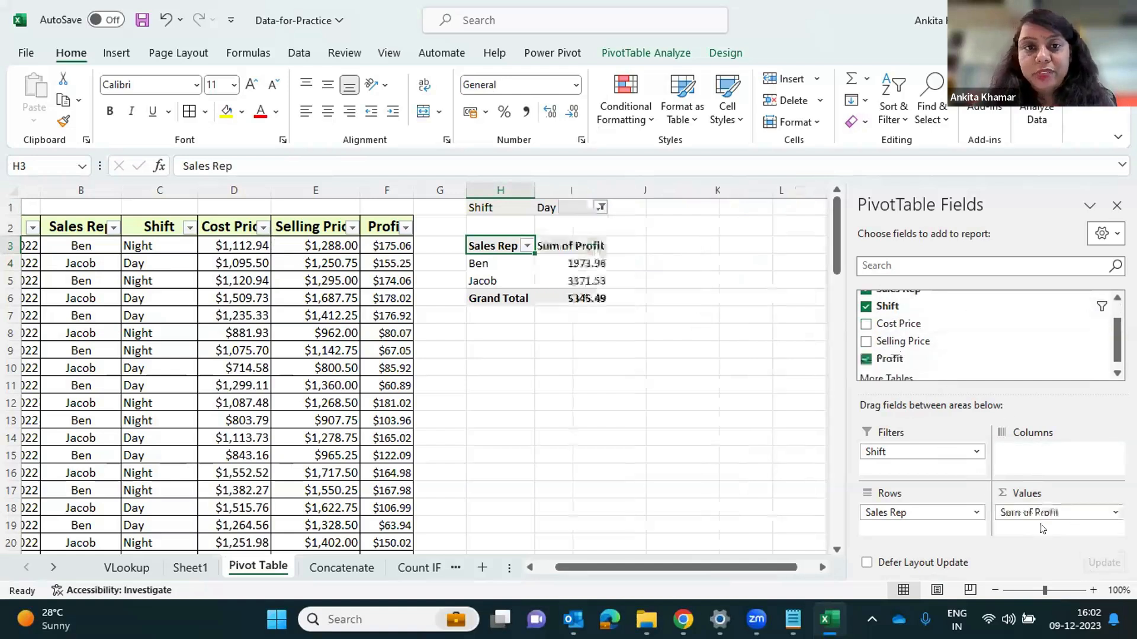
# Include Night again in the pivot table's Shift filter so that all shifts are reported
pyautogui.click(600, 207)
pyautogui.click(434, 277)
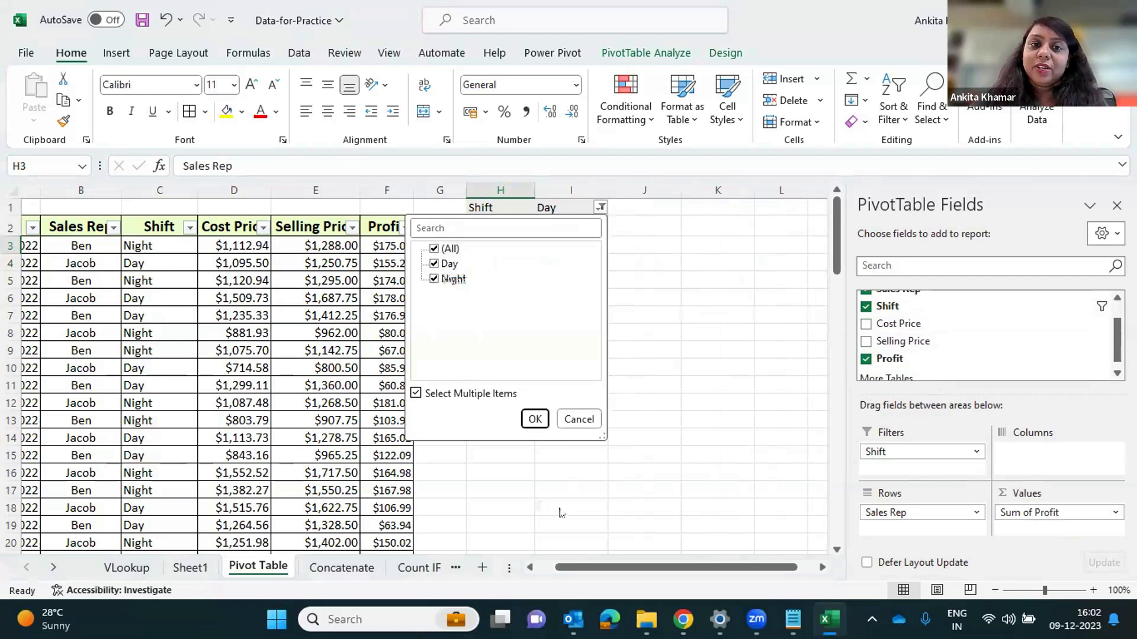
pyautogui.click(530, 422)
pyautogui.click(726, 352)
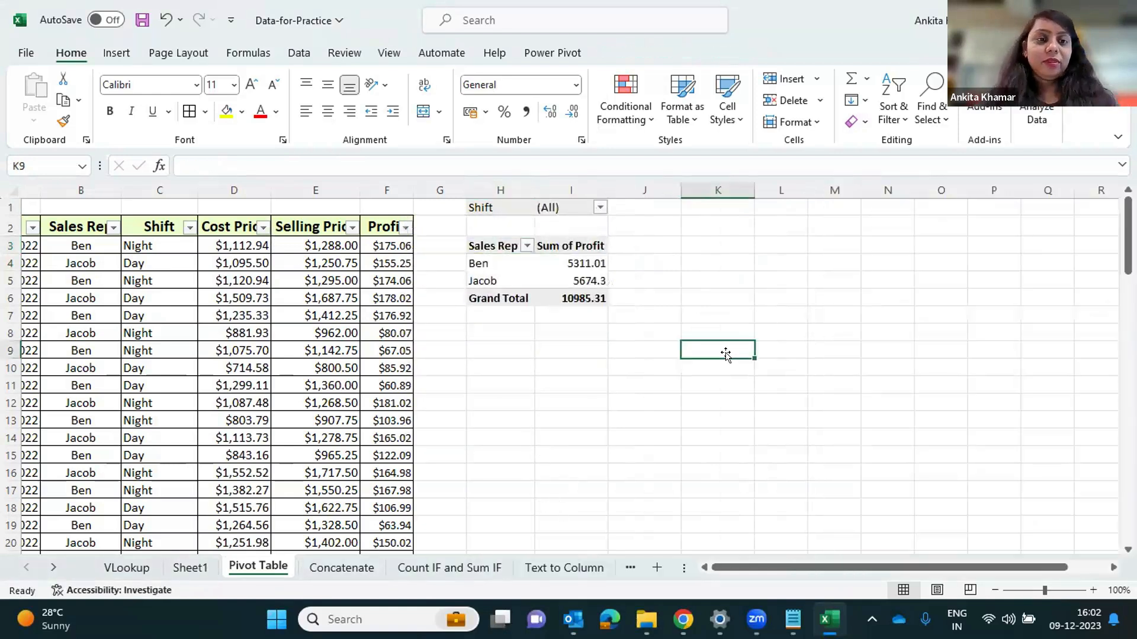
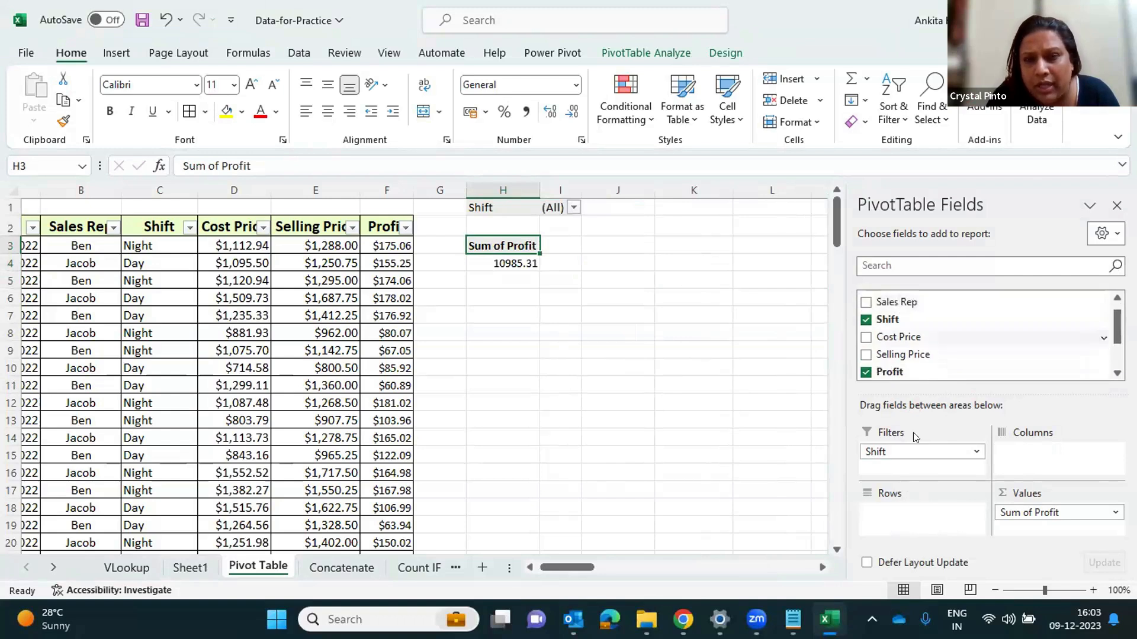
# Move the Shift field from filters to rows, and add the Date field to columns to break profit down by month
pyautogui.moveTo(879, 451); pyautogui.dragTo(897, 513)
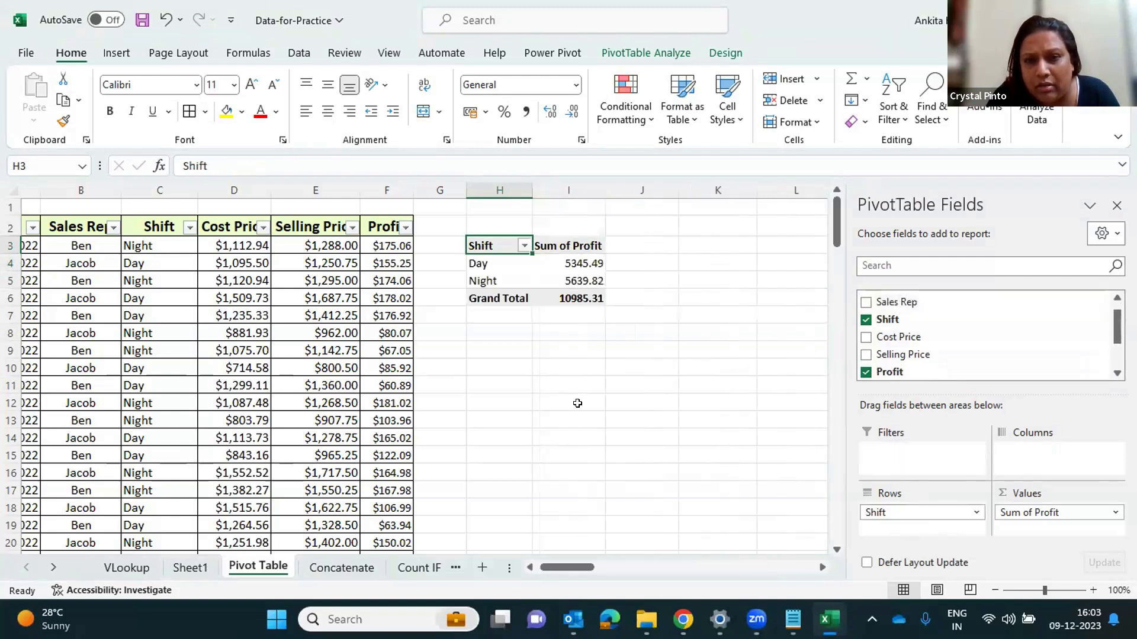
pyautogui.press('Down')
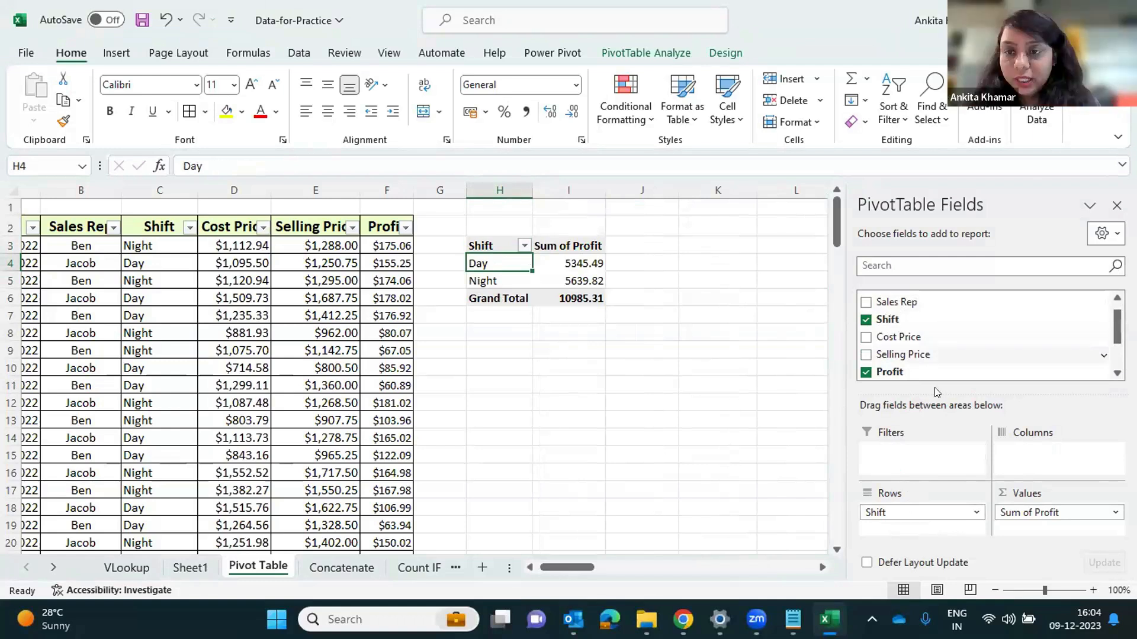
pyautogui.scroll(1, 919, 361)
pyautogui.moveTo(886, 299); pyautogui.dragTo(1040, 452)
pyautogui.click(567, 263)
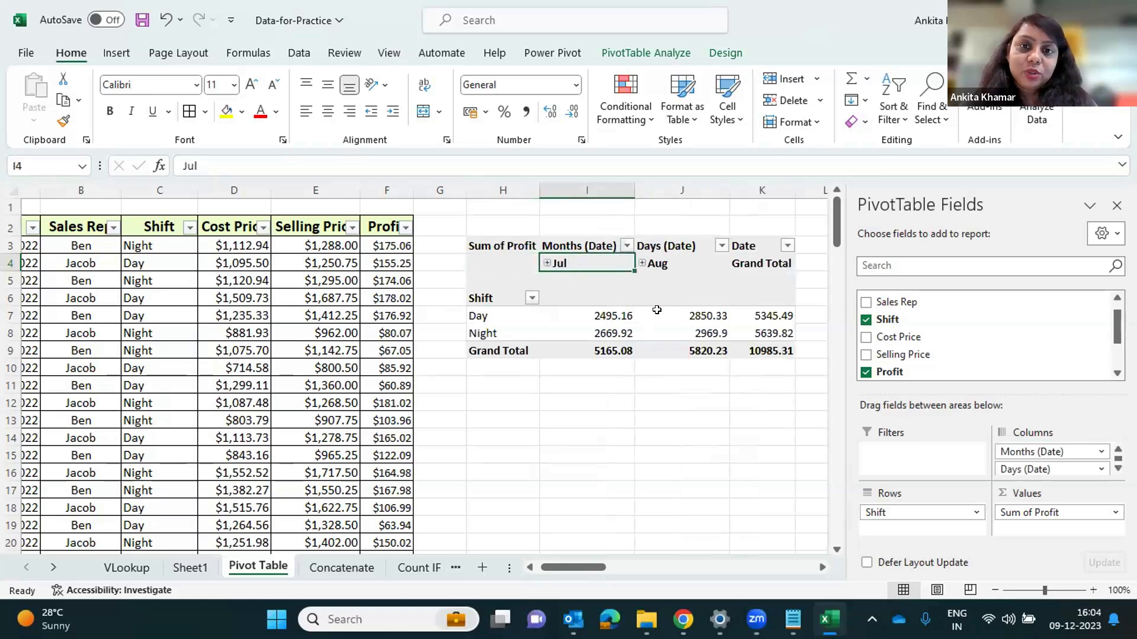
pyautogui.press('Right')
pyautogui.press('Right')
pyautogui.press('Right')
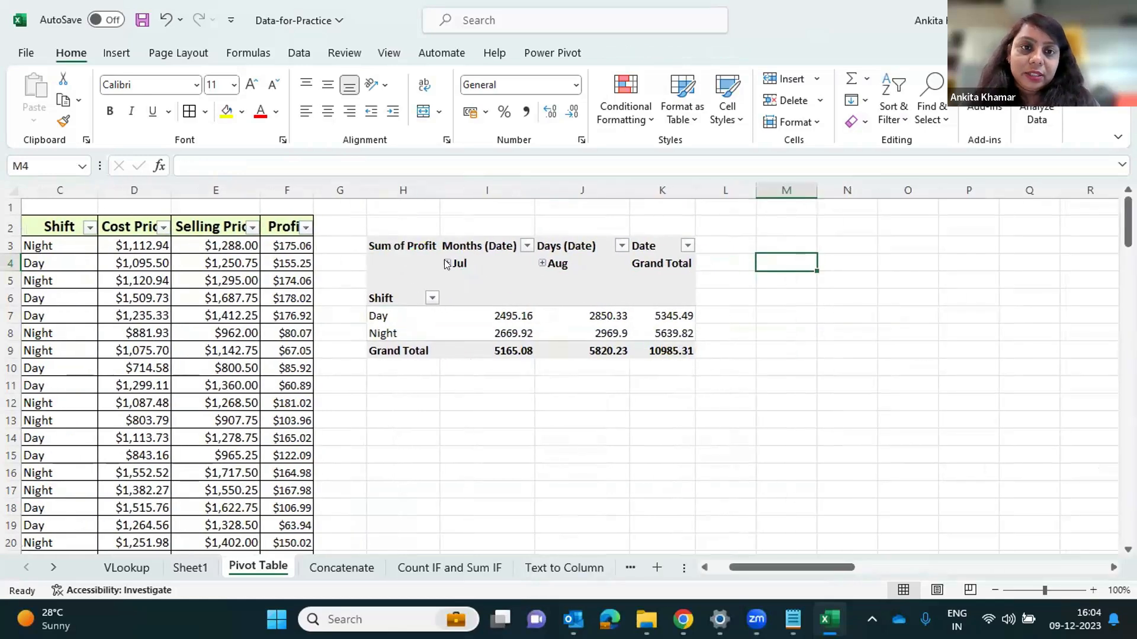
# Expand July in the pivot table's columns and examine the daily profit for each shift
pyautogui.click(447, 263)
pyautogui.press('Down')
pyautogui.press('Right')
pyautogui.press('Right')
pyautogui.press('Right')
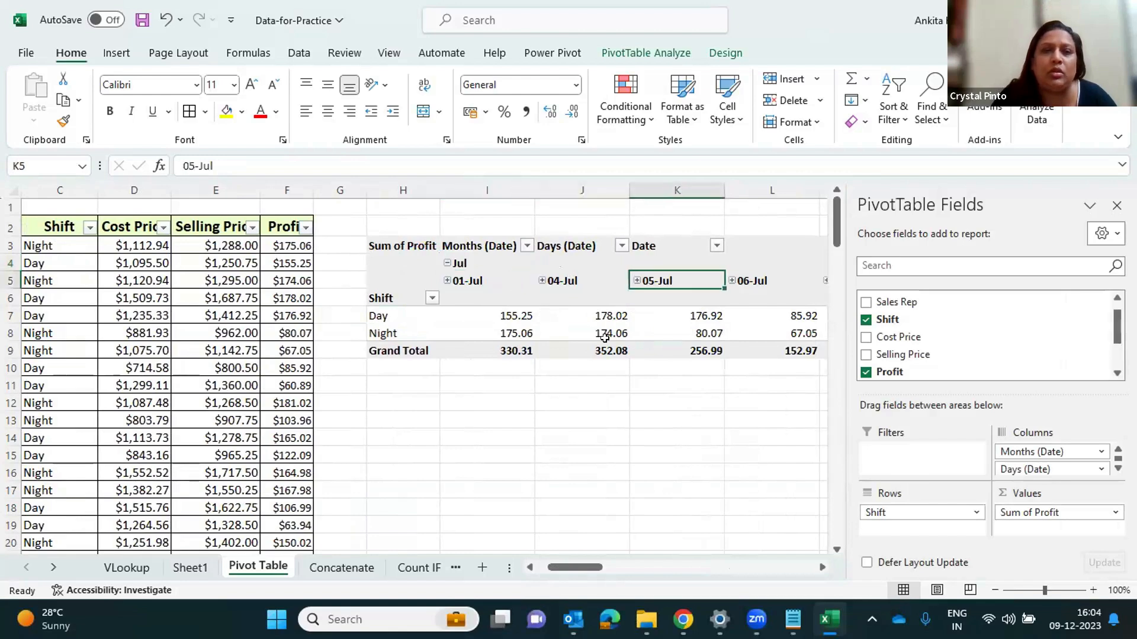
pyautogui.press('Right')
pyautogui.press('Right')
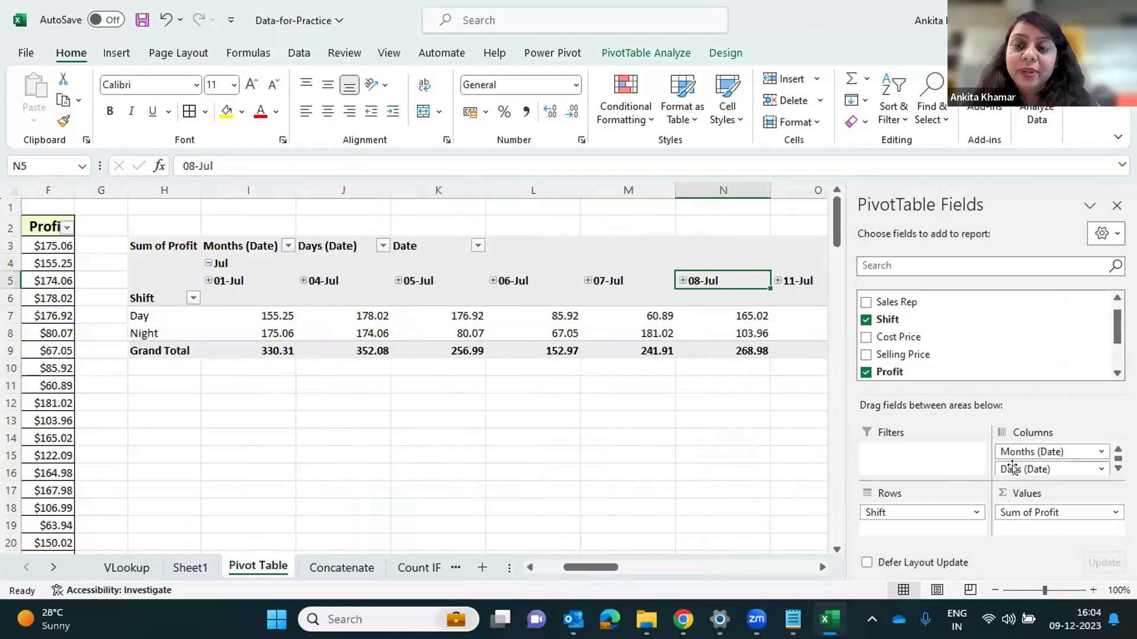
# Move Days (Date) to the pivot table's rows and remove Date and Months (Date) from the columns
pyautogui.moveTo(1037, 467); pyautogui.dragTo(904, 519)
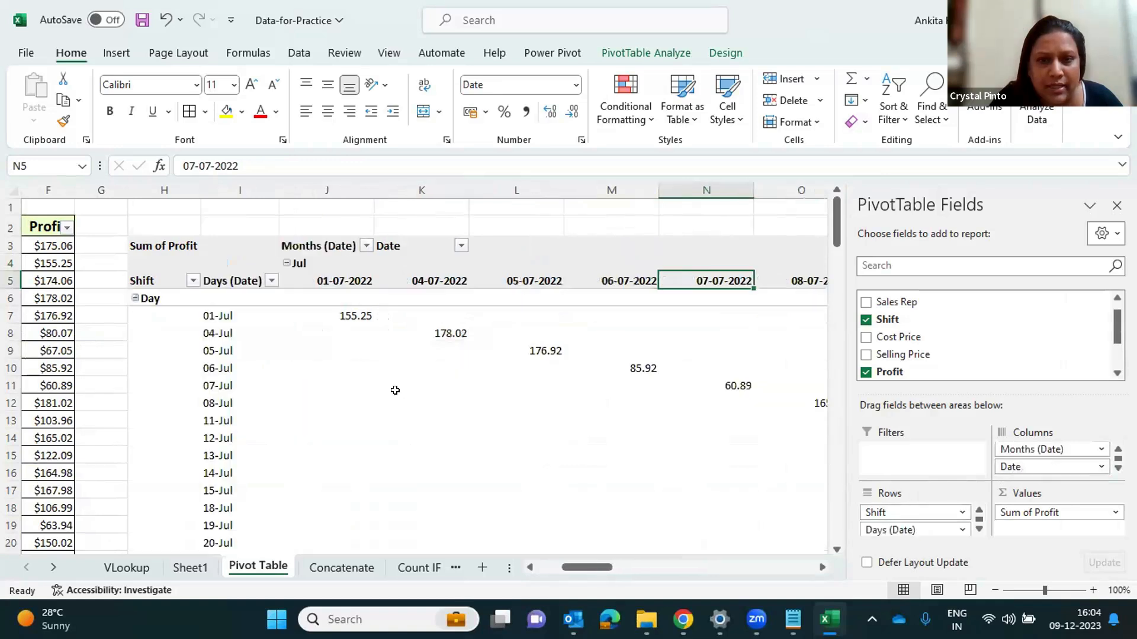
pyautogui.moveTo(1037, 467); pyautogui.dragTo(977, 361)
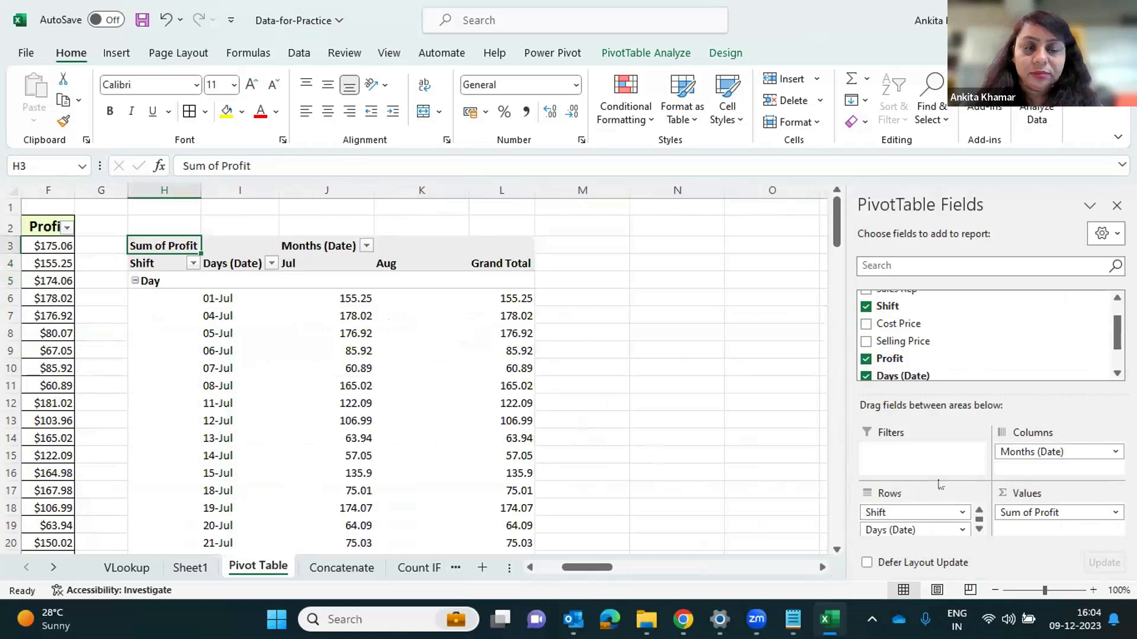
pyautogui.moveTo(1015, 451); pyautogui.dragTo(952, 474)
pyautogui.press('Down')
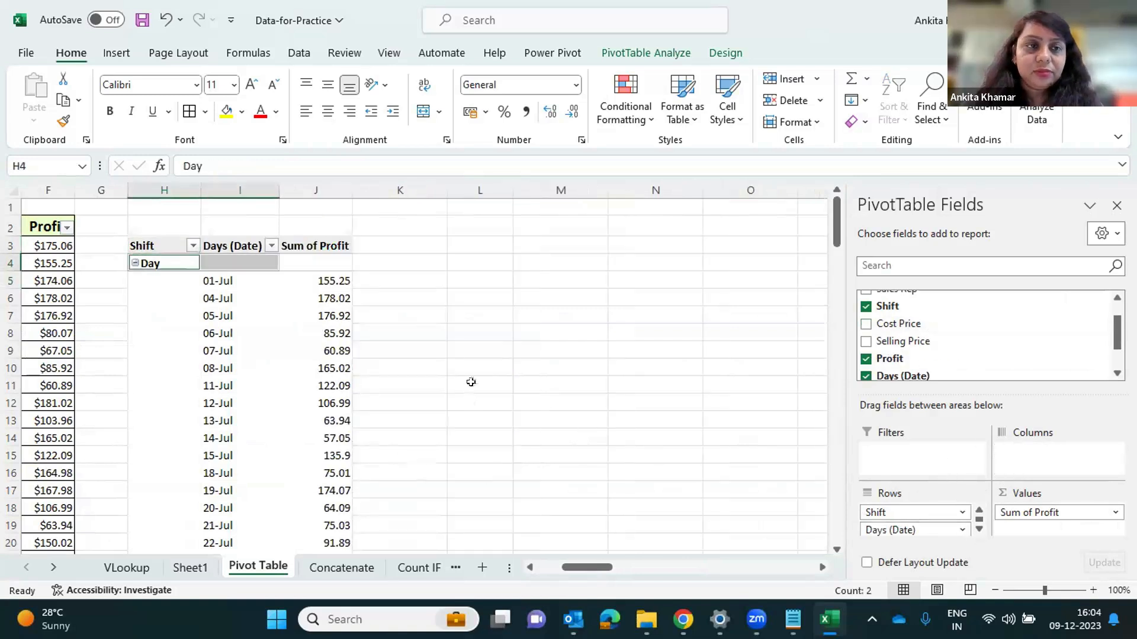
# Add Sales Rep to the pivot table's rows below Days (Date), and move Shift from rows to columns
pyautogui.click(469, 388)
pyautogui.moveTo(225, 386); pyautogui.dragTo(320, 386)
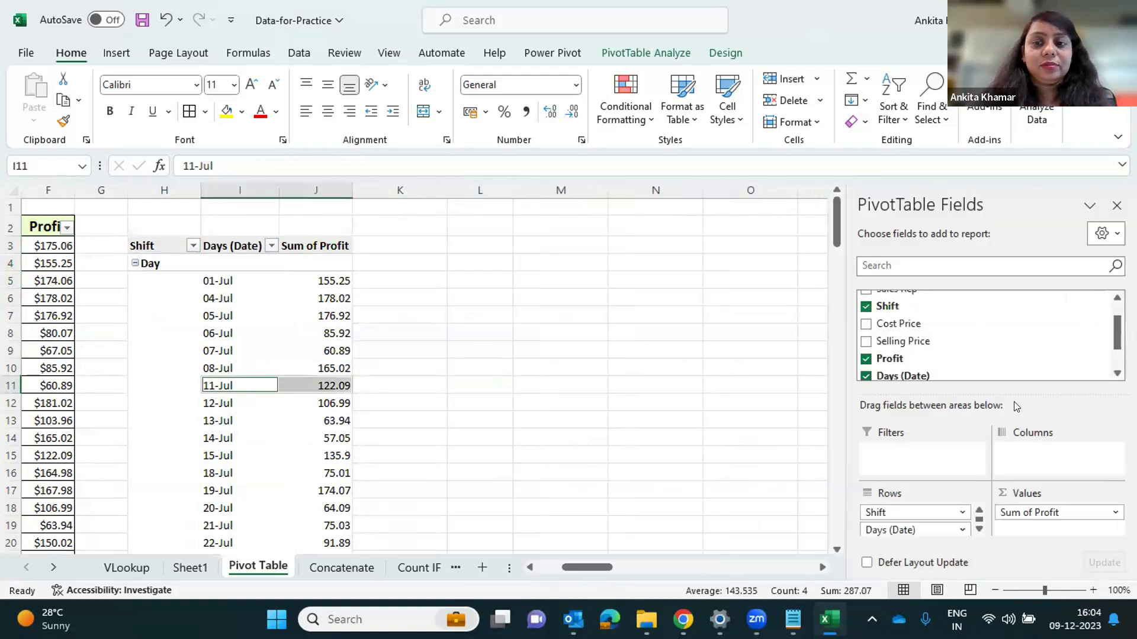
pyautogui.moveTo(904, 317); pyautogui.dragTo(888, 535)
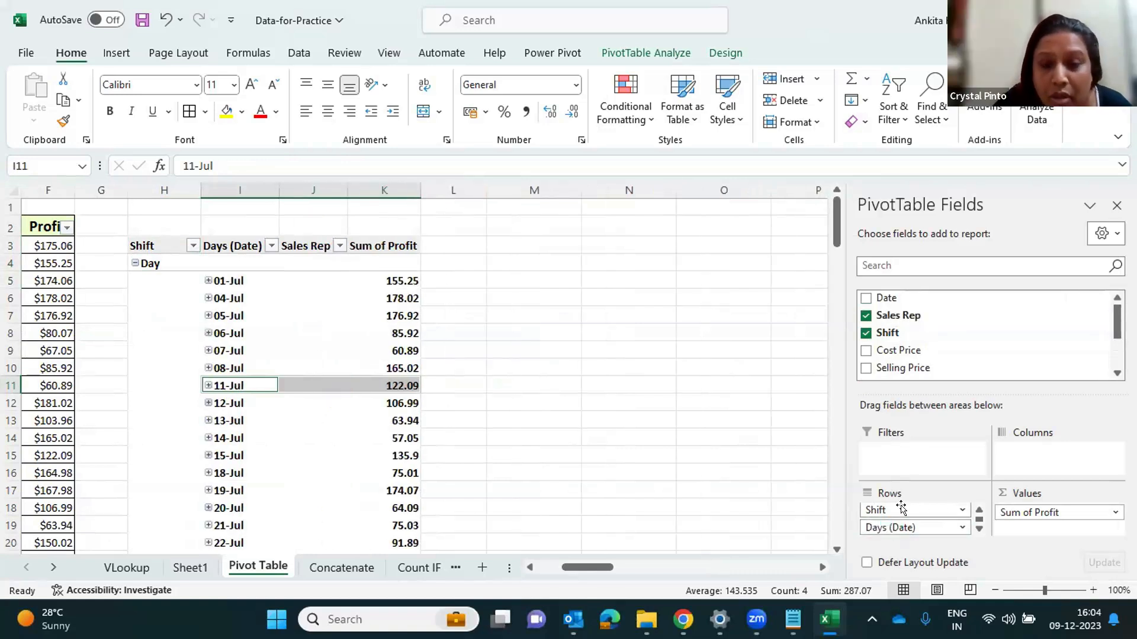
pyautogui.moveTo(877, 510); pyautogui.dragTo(1071, 460)
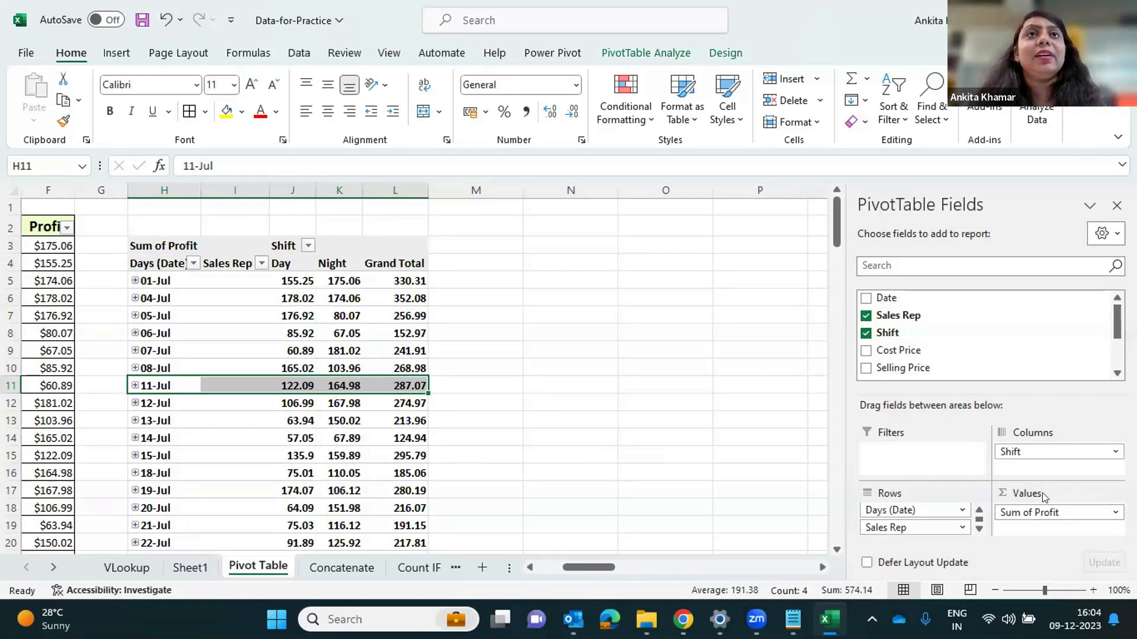
# Examine the source table's Cost Price, Selling Price and Profit columns, including the formula behind a Profit cell
pyautogui.click(114, 259)
pyautogui.press('Left')
pyautogui.press('Left')
pyautogui.press('Left')
pyautogui.press('Left')
pyautogui.press('Left')
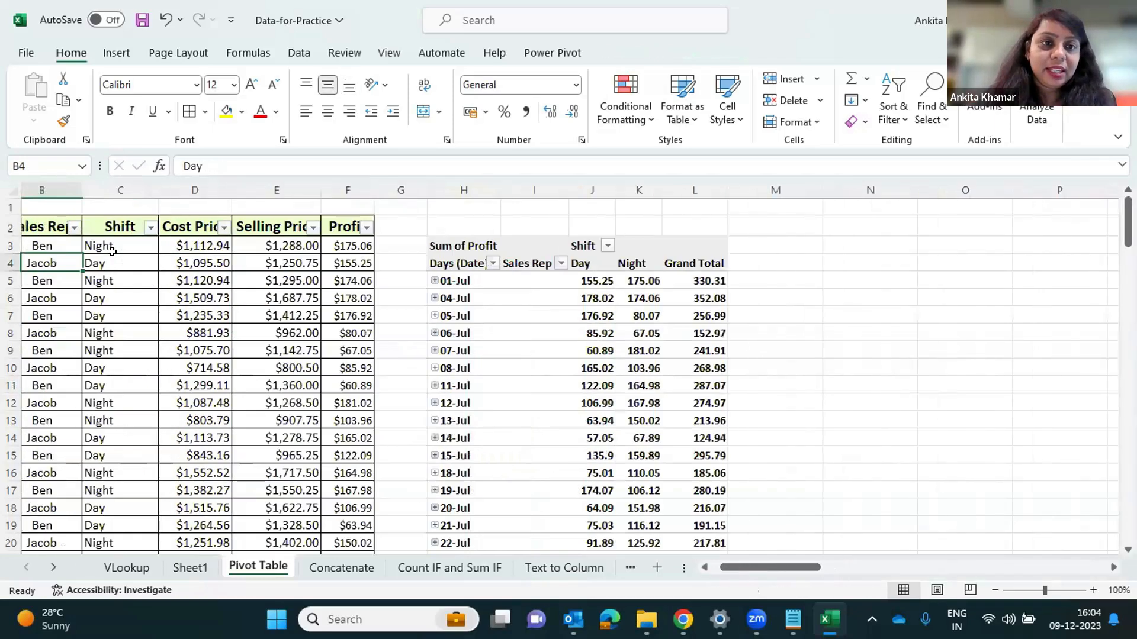
pyautogui.press('Left')
pyautogui.click(275, 223)
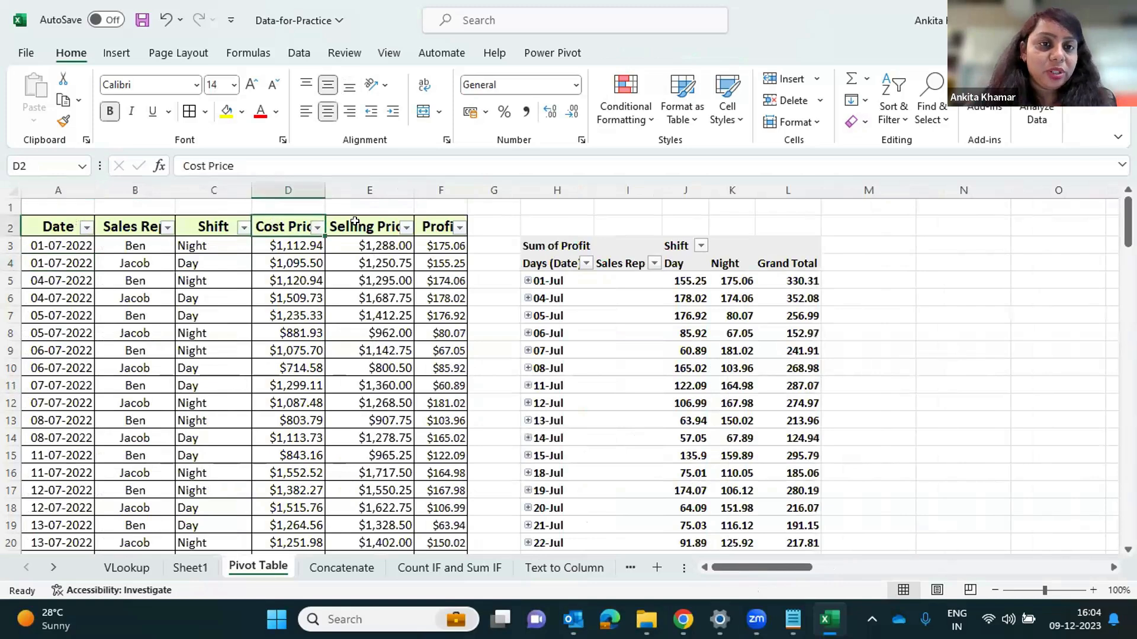
pyautogui.click(364, 227)
pyautogui.click(436, 223)
pyautogui.click(433, 347)
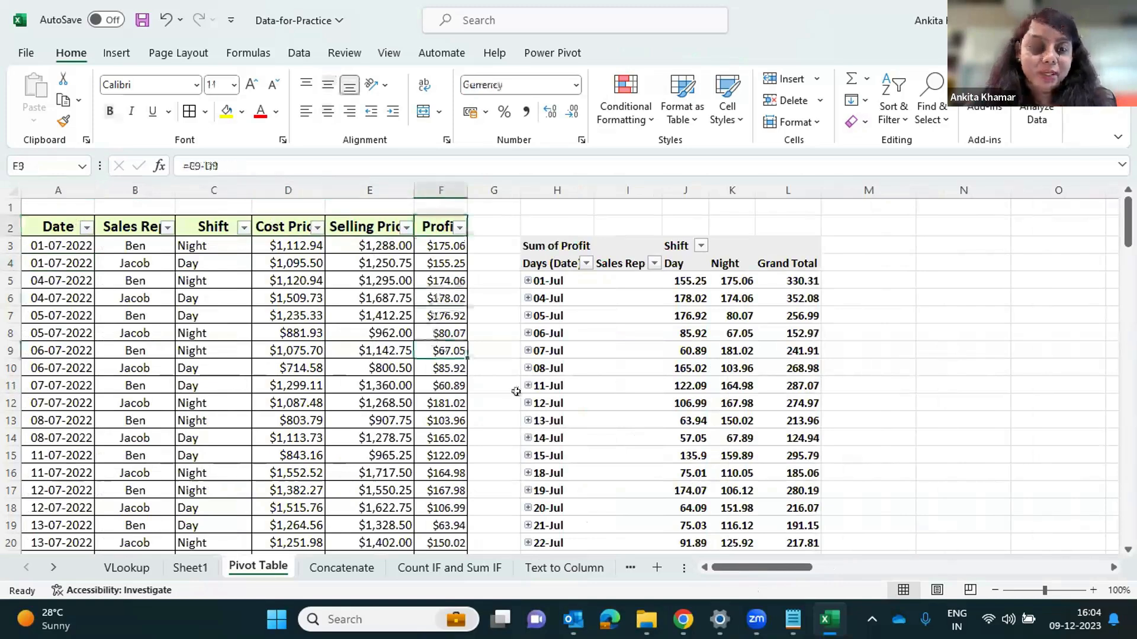
# Replace Sum of Profit in the pivot table's values with a count of Sales Rep
pyautogui.click(782, 366)
pyautogui.moveTo(1036, 517); pyautogui.dragTo(940, 334)
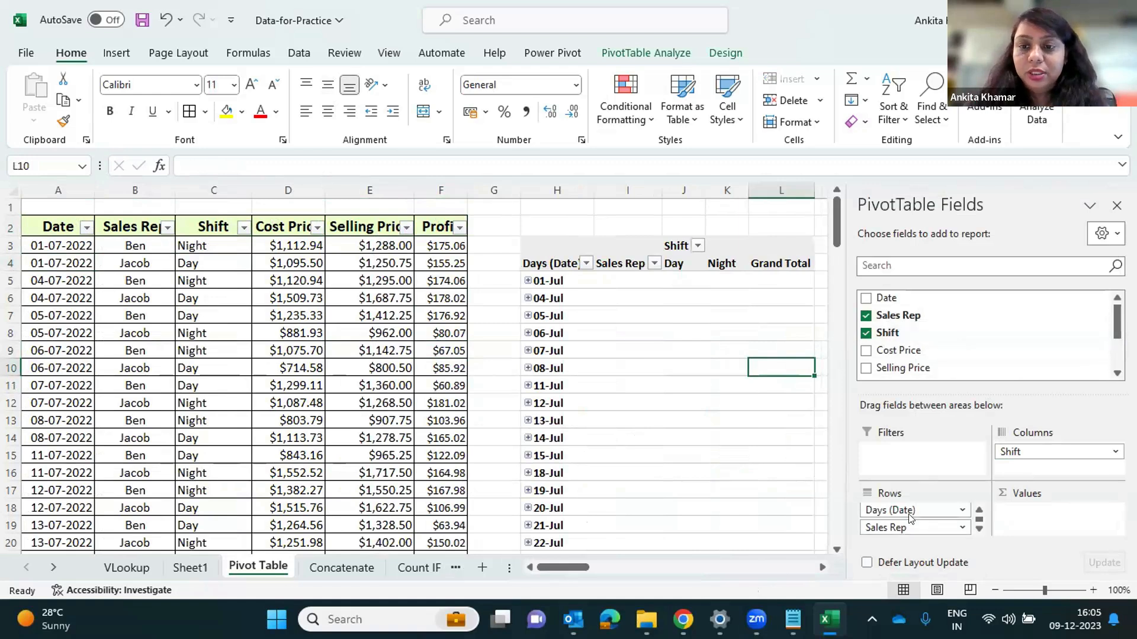
pyautogui.moveTo(888, 315); pyautogui.dragTo(1045, 518)
pyautogui.moveTo(592, 334); pyautogui.dragTo(805, 333)
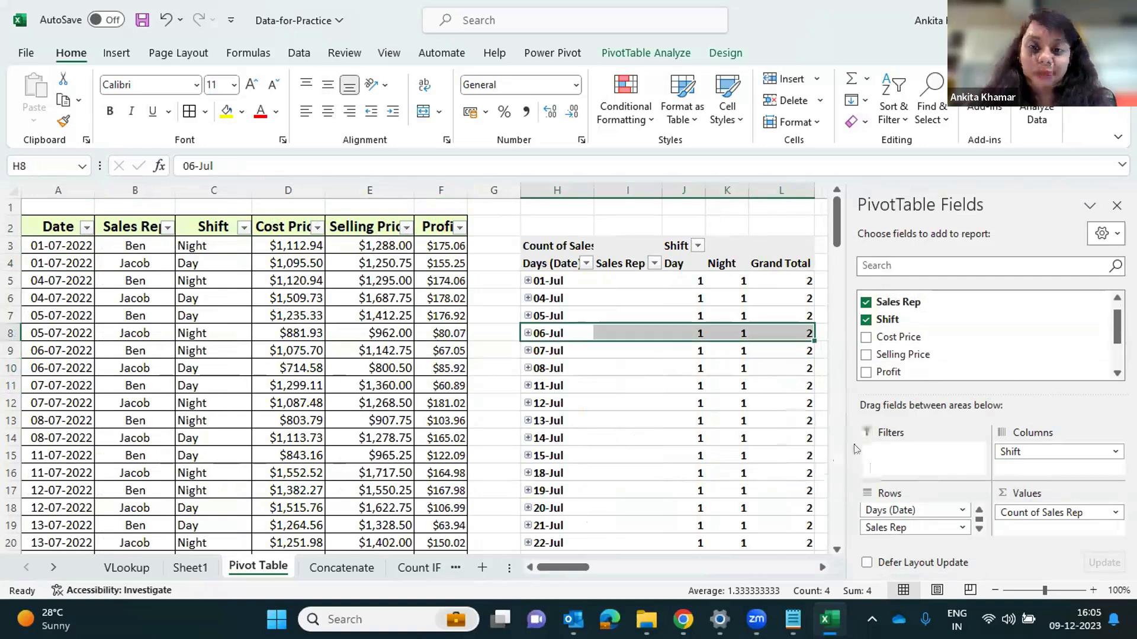
# Remove Days (Date) and Sales Rep from the pivot table's rows, and move Shift from columns to rows
pyautogui.moveTo(924, 513); pyautogui.dragTo(915, 311)
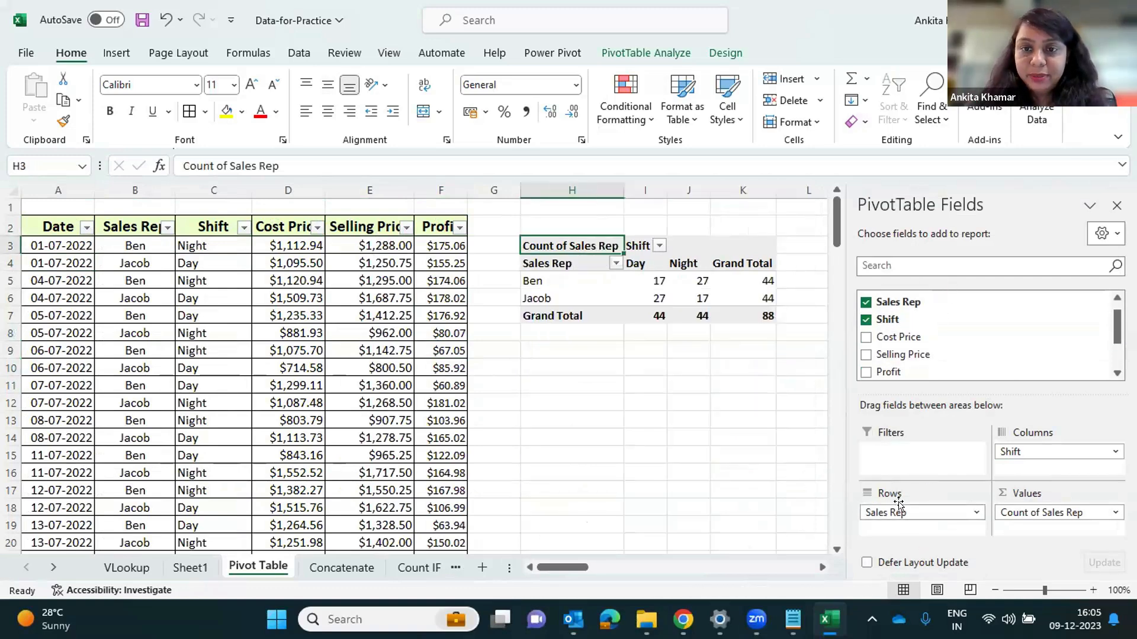
pyautogui.moveTo(897, 501); pyautogui.dragTo(900, 335)
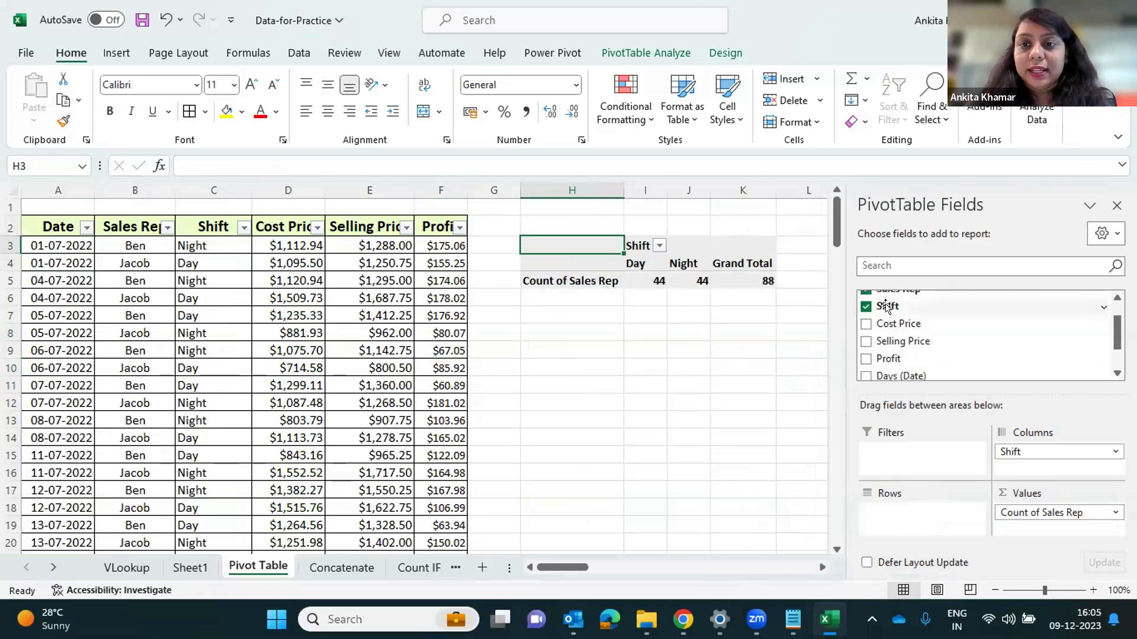
pyautogui.moveTo(894, 480); pyautogui.dragTo(897, 509)
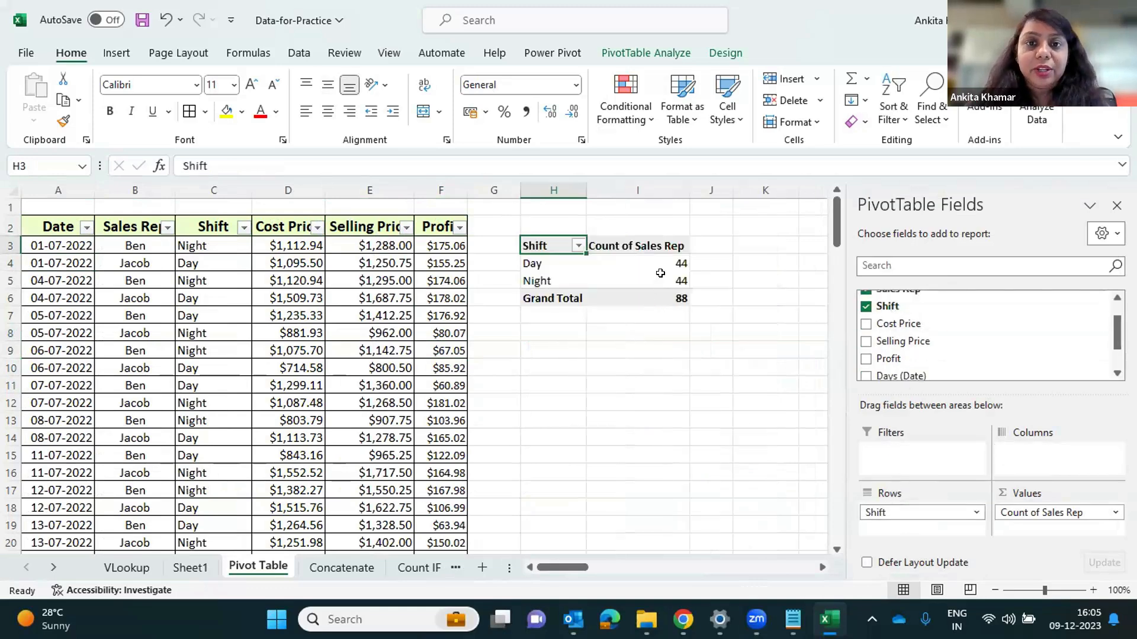
# Compare the source table's Sales Rep and Shift entries with the pivot table's count per shift
pyautogui.click(136, 225)
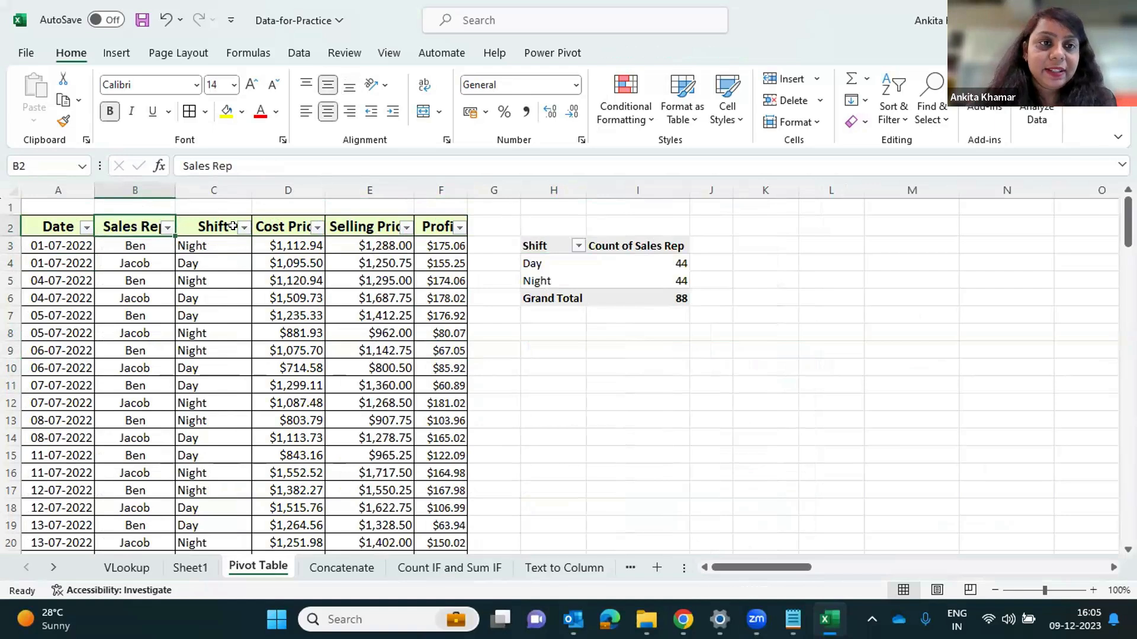
pyautogui.click(203, 264)
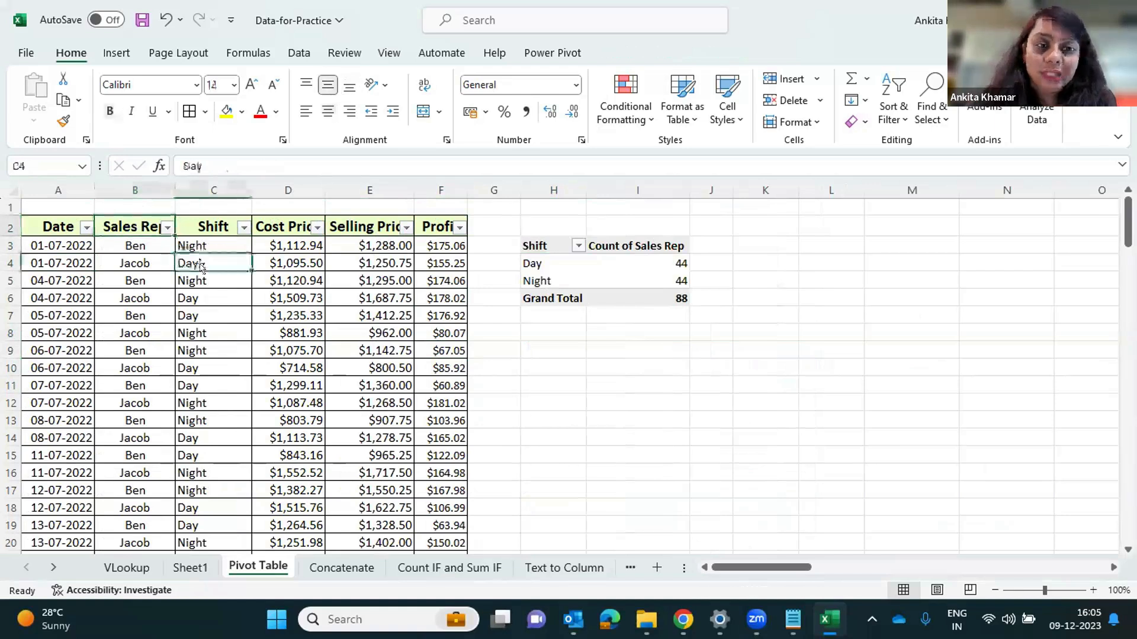
pyautogui.click(200, 318)
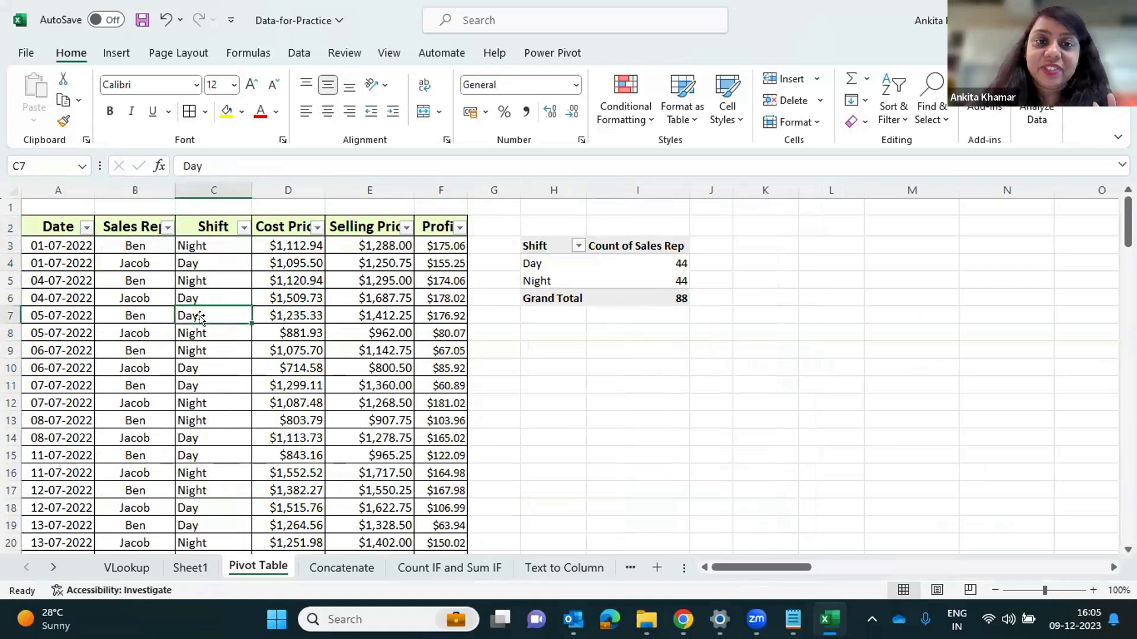
pyautogui.click(577, 260)
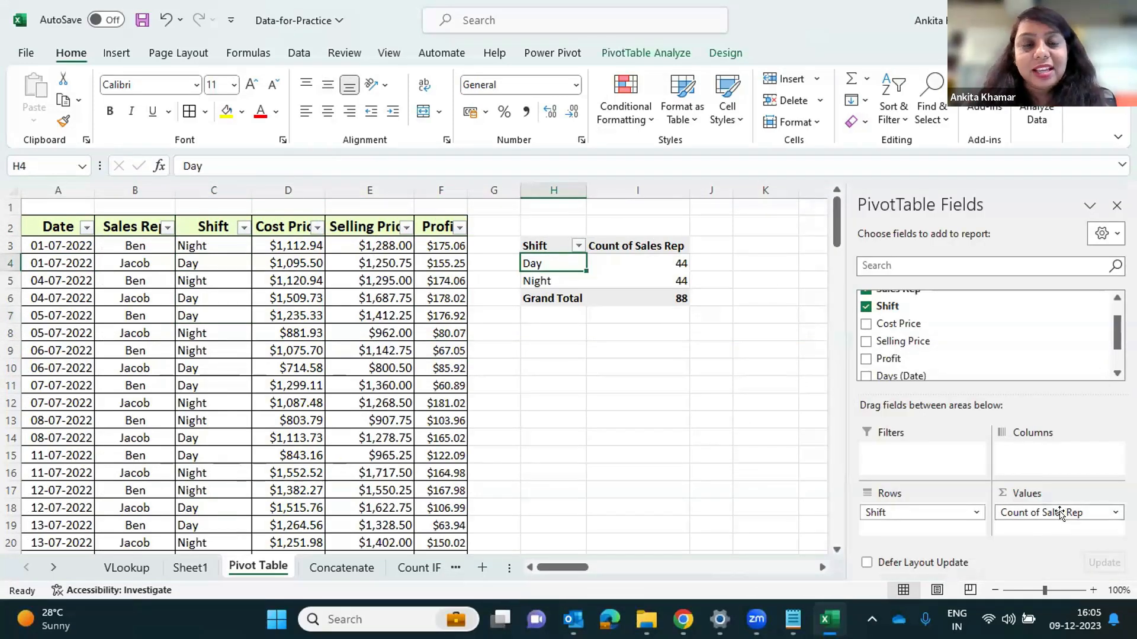
pyautogui.click(217, 230)
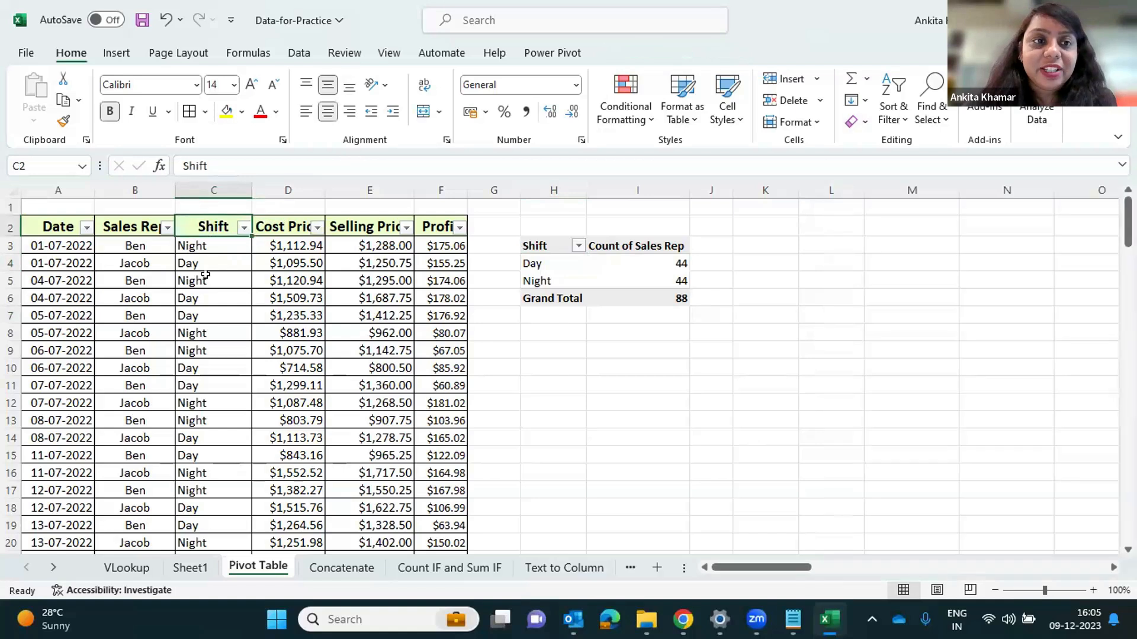
pyautogui.click(205, 263)
pyautogui.click(209, 314)
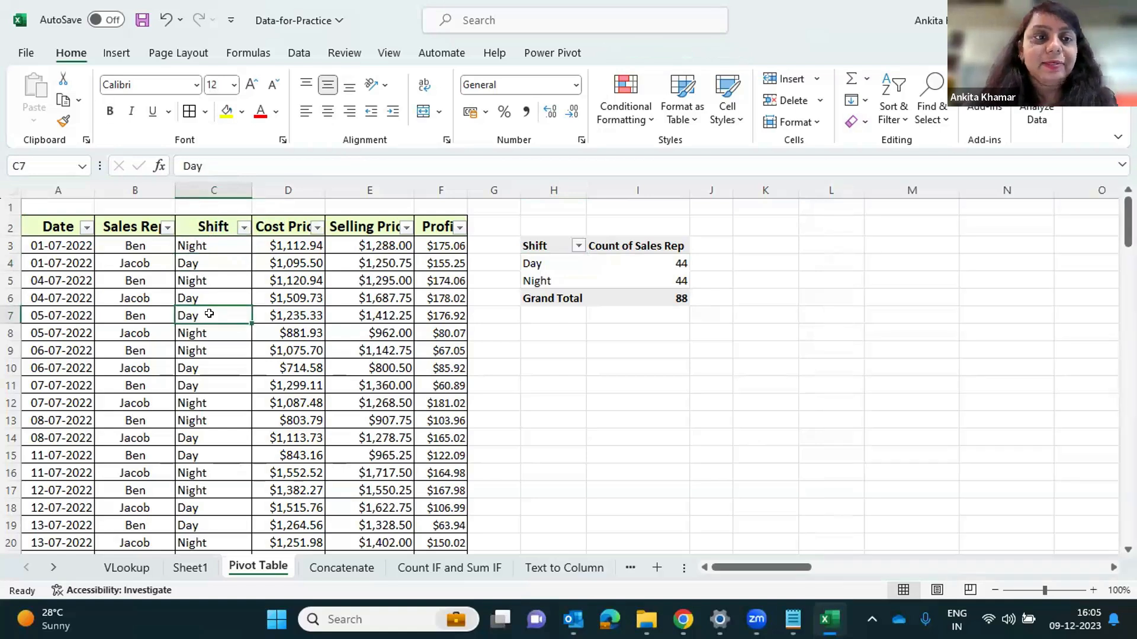
pyautogui.click(209, 263)
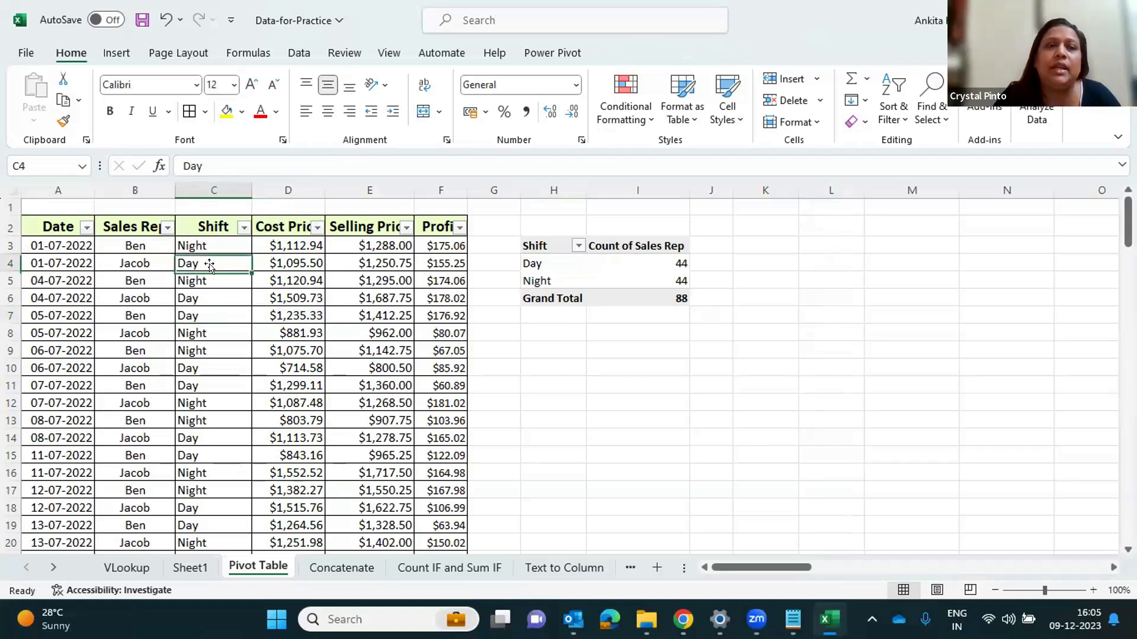
pyautogui.click(211, 234)
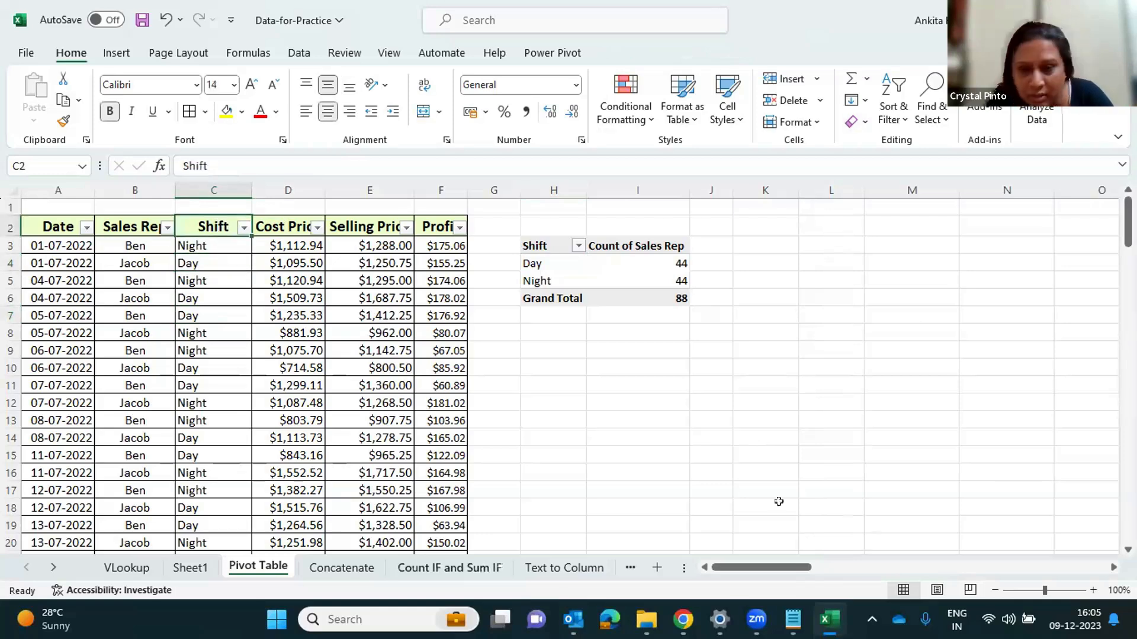
# Review the field options available for Shift in rows and Count of Sales Rep in values
pyautogui.click(520, 279)
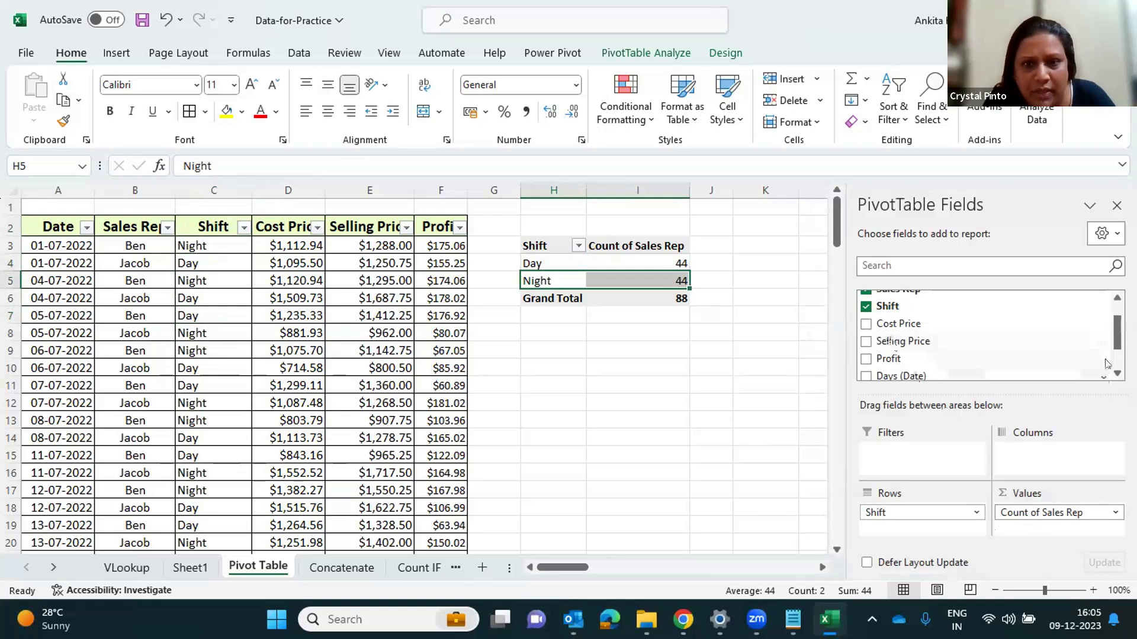
pyautogui.scroll(1, 893, 317)
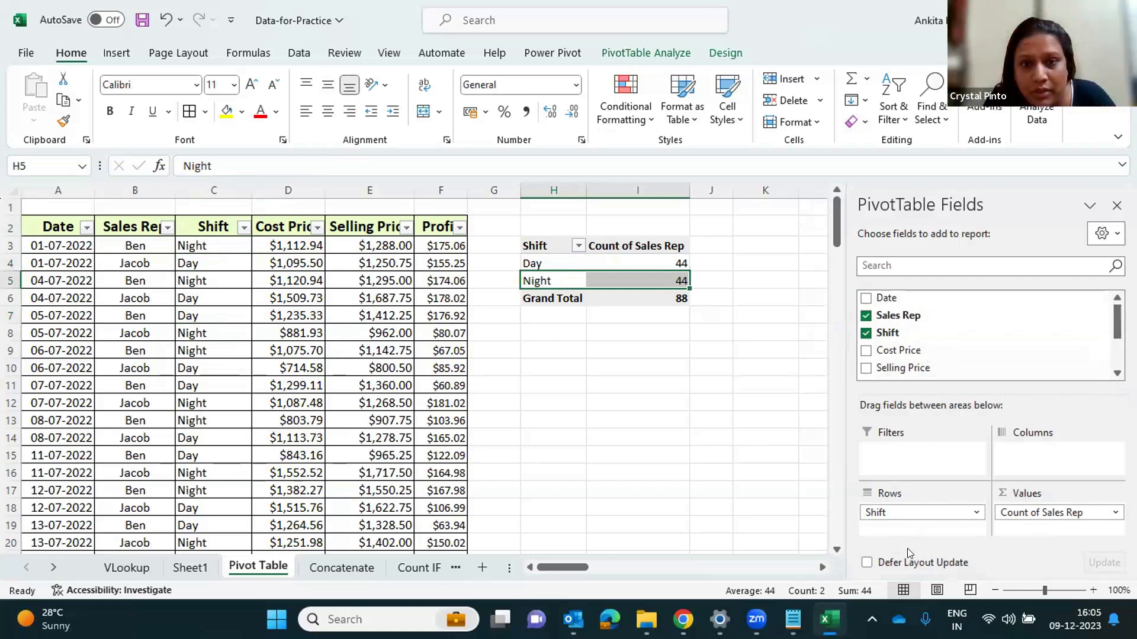
pyautogui.click(950, 515)
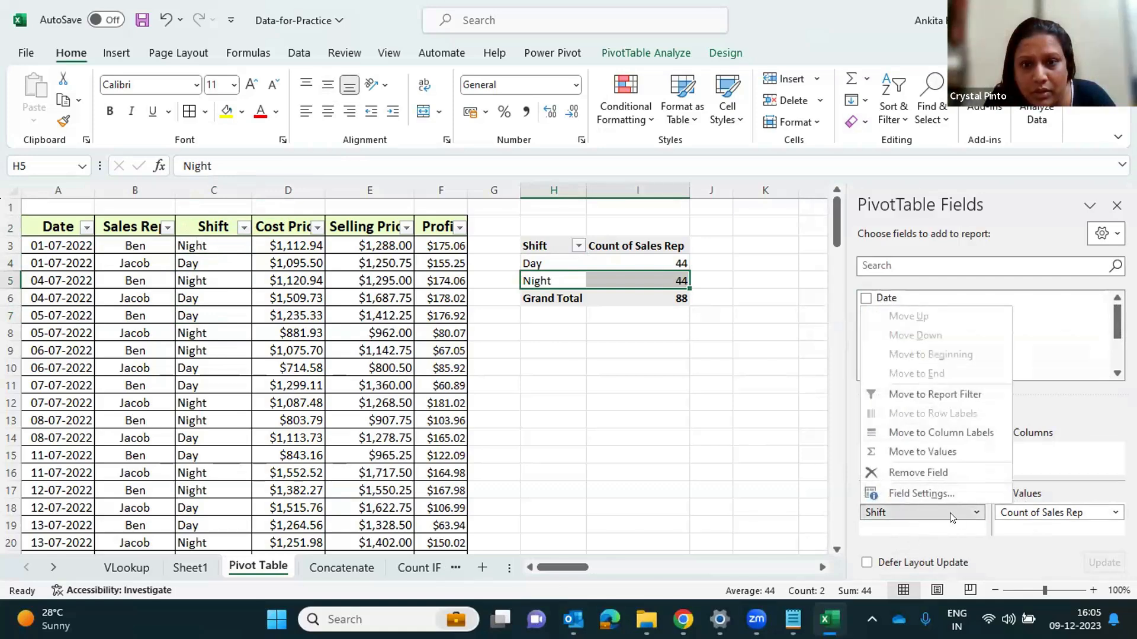
pyautogui.click(1054, 513)
pyautogui.click(1060, 513)
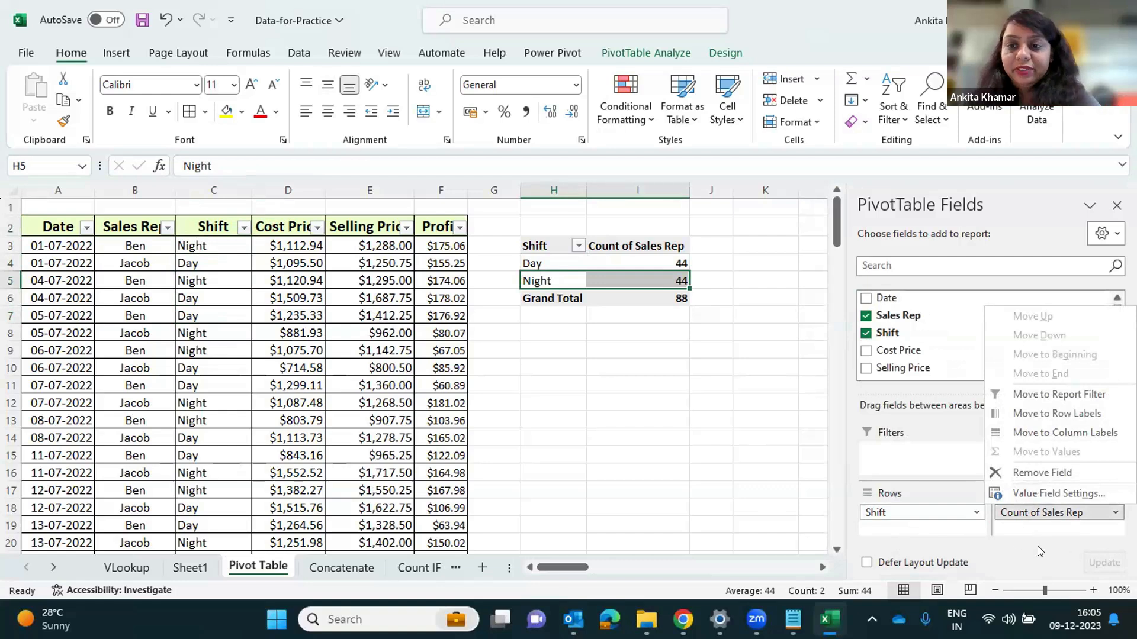
pyautogui.click(1016, 529)
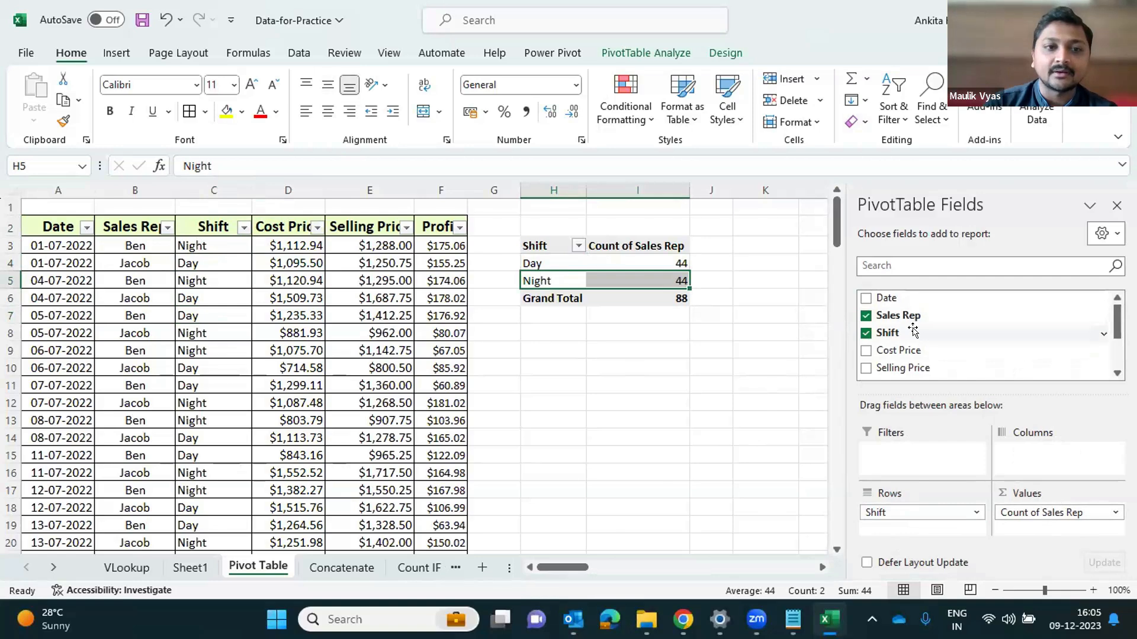
# Add Sales Rep to the pivot table's rows above Shift to break the count down by rep and shift
pyautogui.moveTo(904, 315); pyautogui.dragTo(884, 501)
pyautogui.click(656, 473)
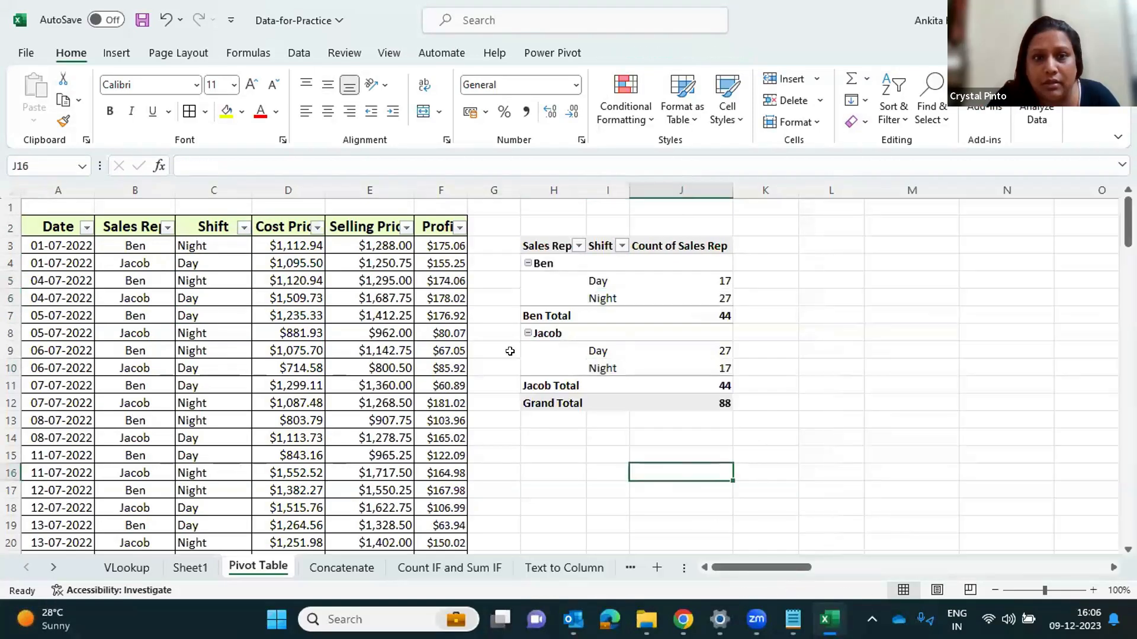
pyautogui.click(533, 294)
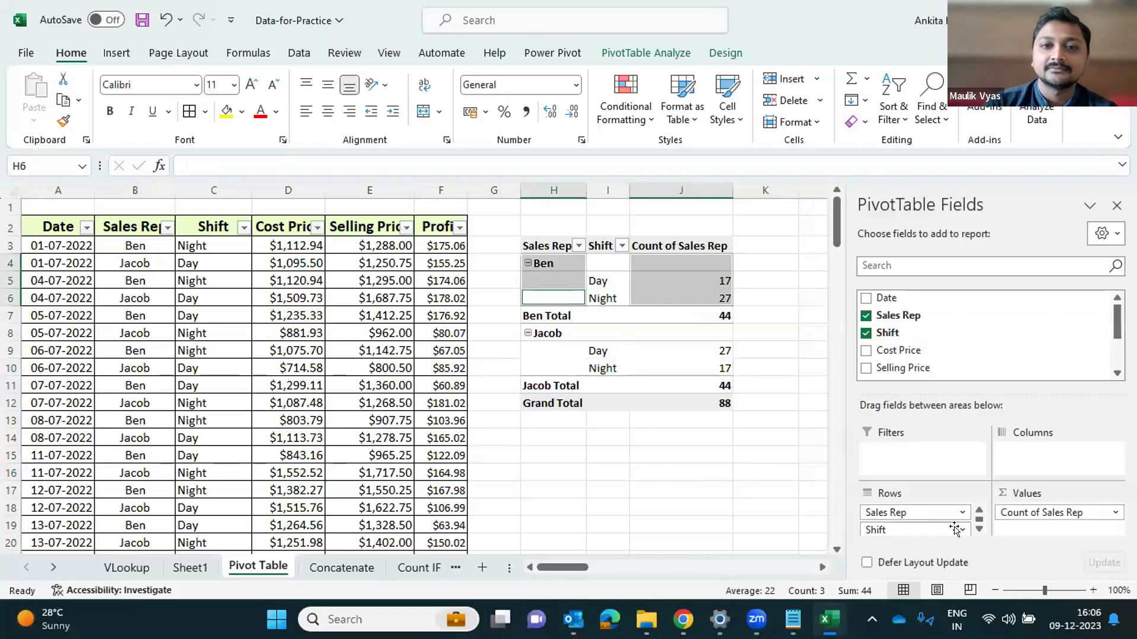
# Inspect the first sales rep's row group, and move Shift from the pivot table's rows to its columns
pyautogui.click(545, 245)
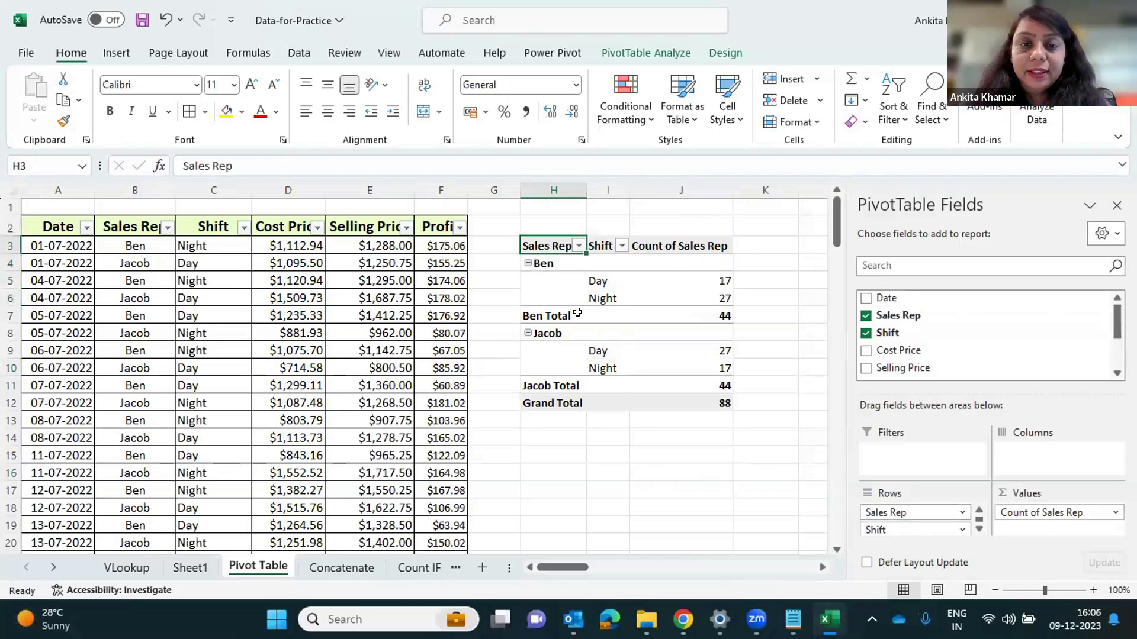
pyautogui.click(541, 262)
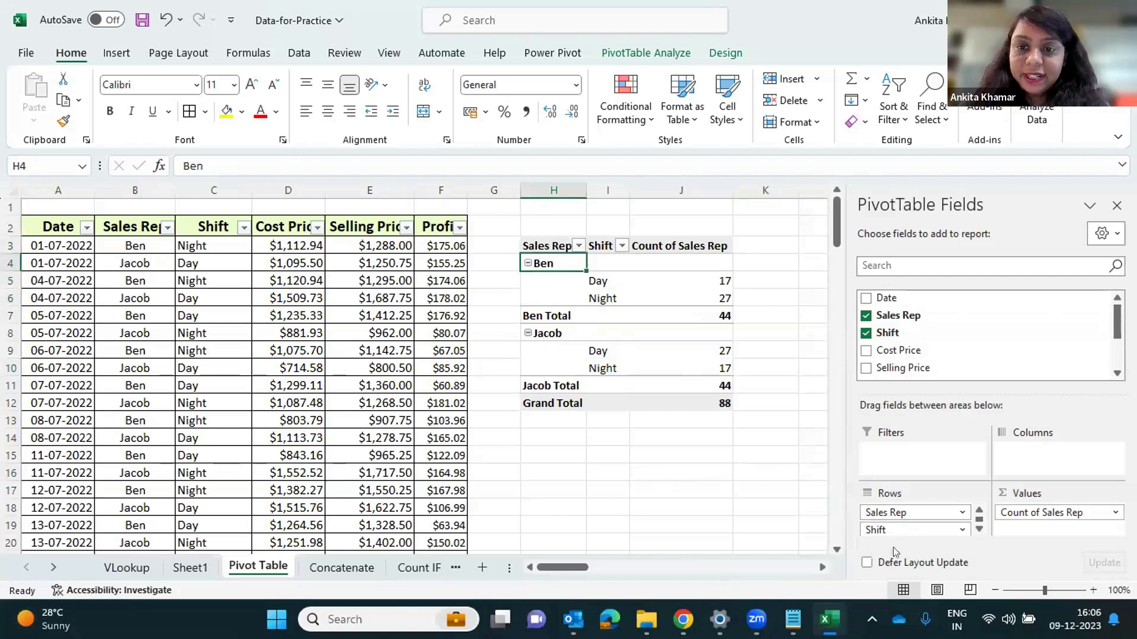
pyautogui.click(604, 283)
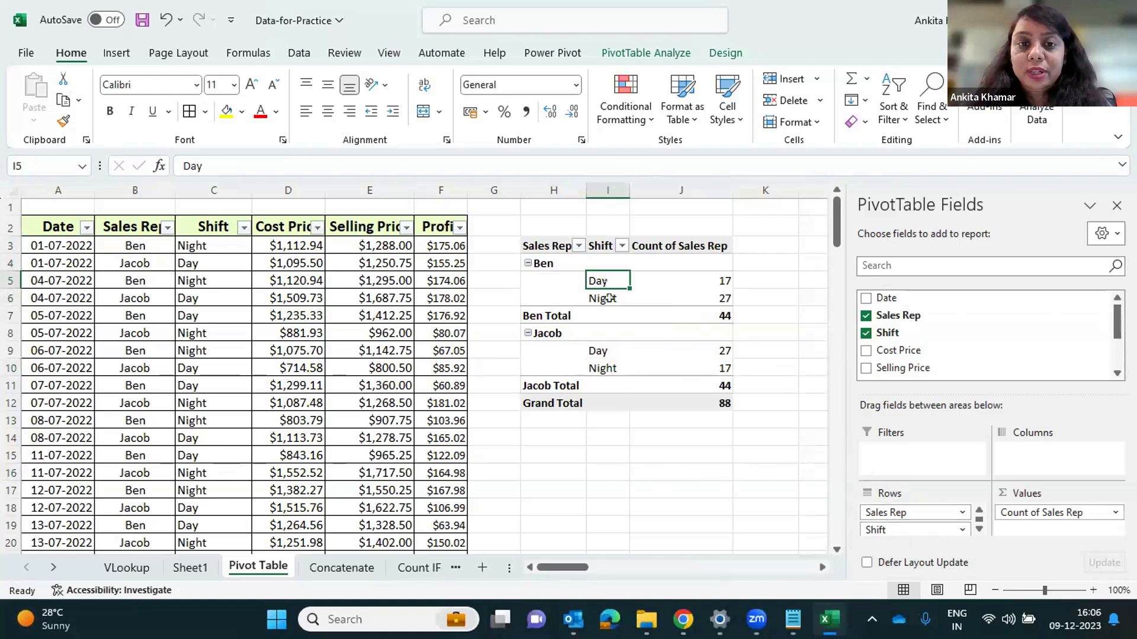
pyautogui.moveTo(885, 530); pyautogui.dragTo(1018, 441)
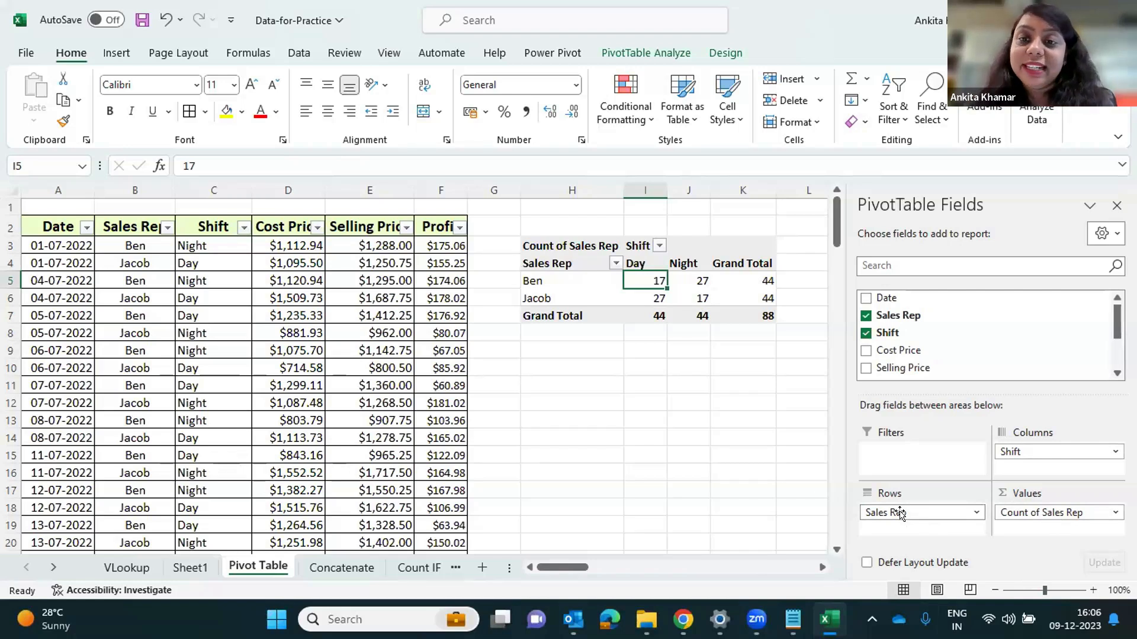
# Clear the pivot table by removing Sales Rep from rows, Count of Sales Rep from values and Shift from columns
pyautogui.moveTo(900, 513); pyautogui.dragTo(924, 337)
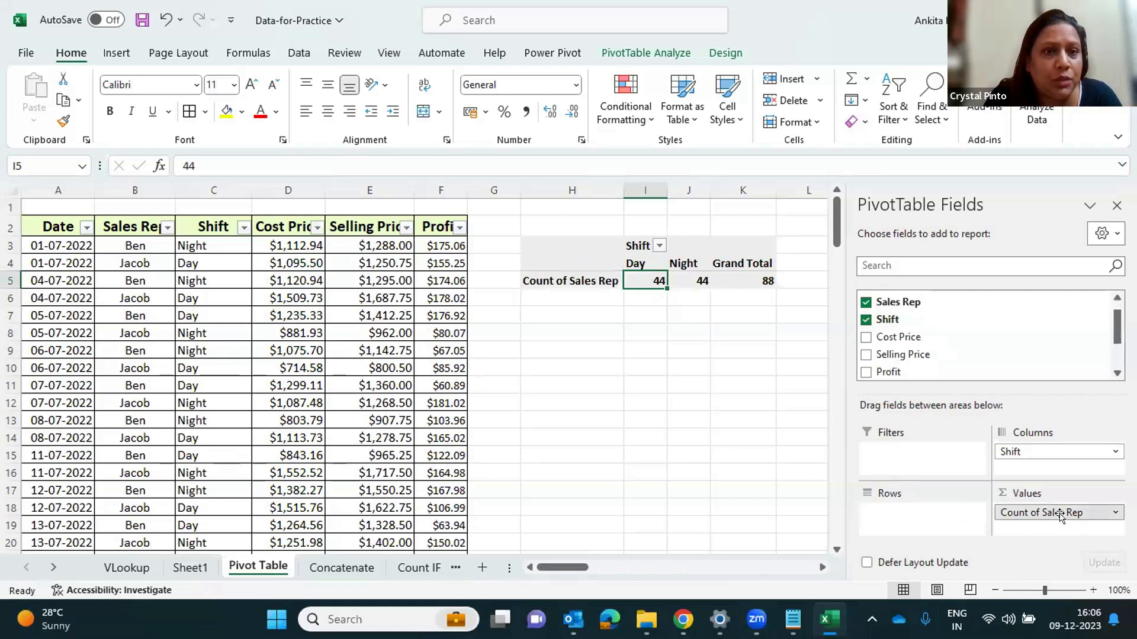
pyautogui.moveTo(1006, 319); pyautogui.dragTo(1033, 321)
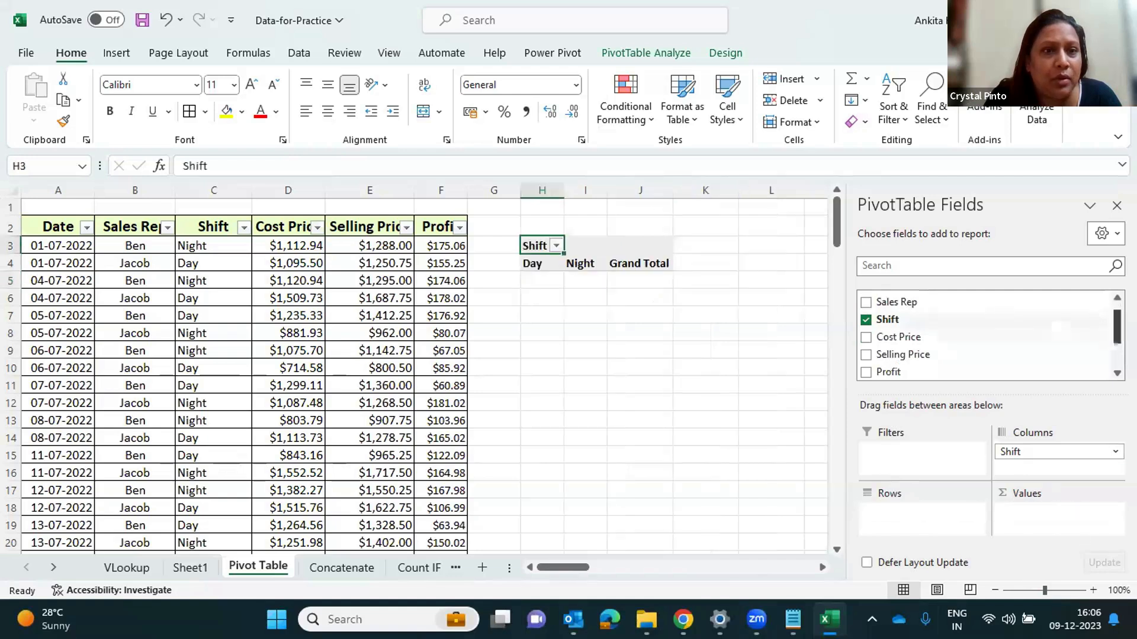
pyautogui.click(866, 320)
# Add Date to the pivot table's rows and expand the Jul group to list its days
pyautogui.scroll(1, 888, 331)
pyautogui.moveTo(882, 302); pyautogui.dragTo(899, 500)
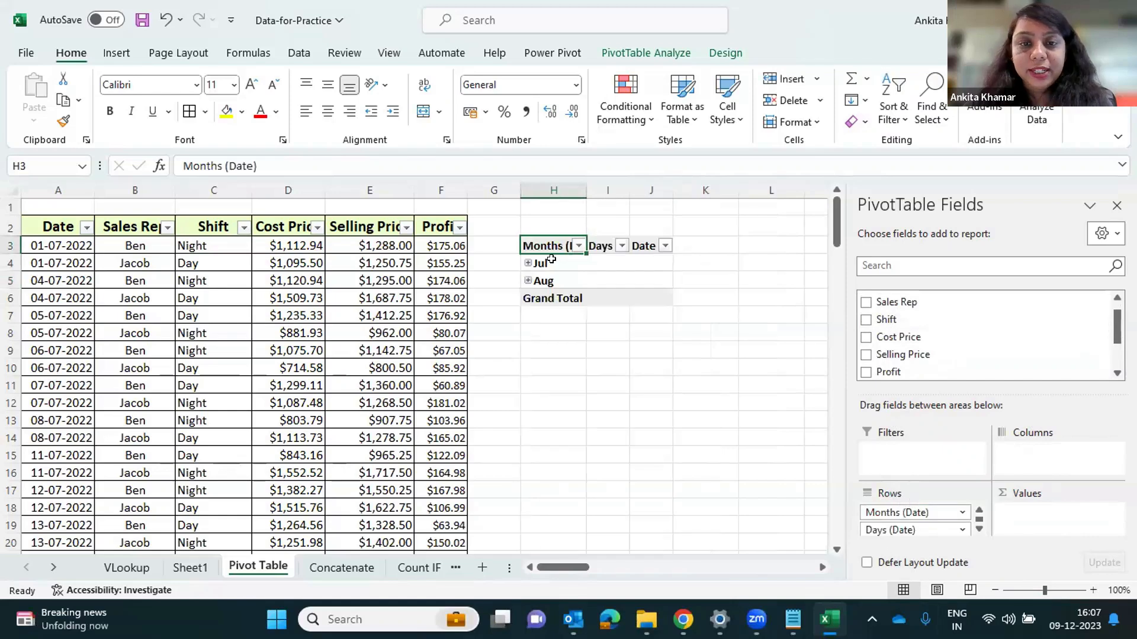
pyautogui.click(528, 263)
pyautogui.scroll(-2, 629, 330)
pyautogui.scroll(2, 723, 320)
# Add Profit to the pivot table's values and Sales Rep to its columns
pyautogui.moveTo(880, 372); pyautogui.dragTo(1032, 507)
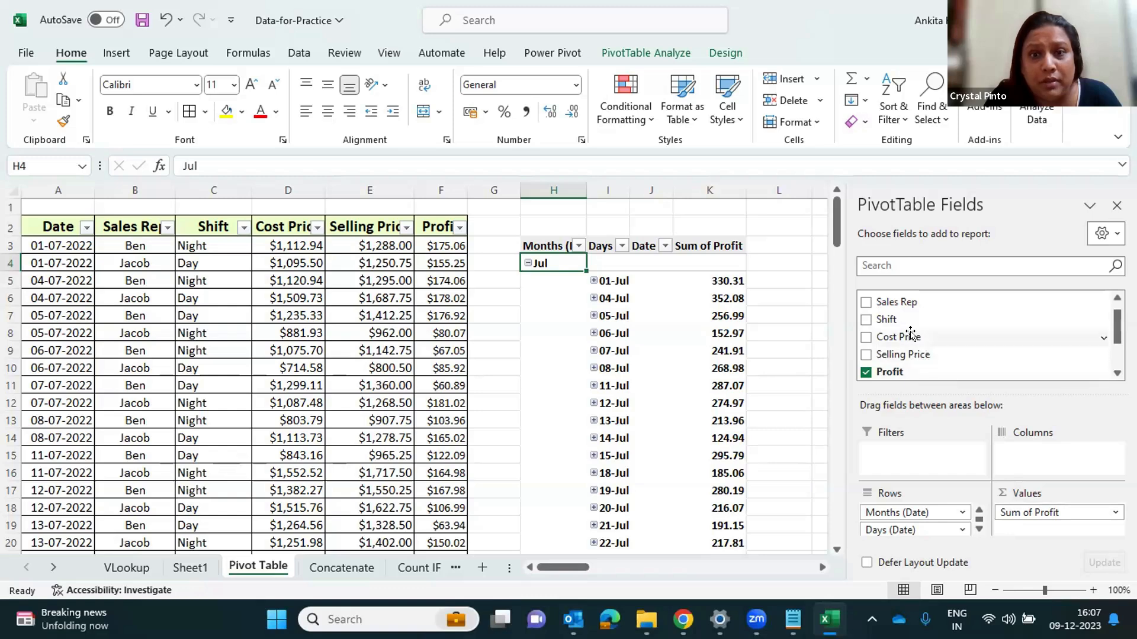
pyautogui.scroll(1, 910, 332)
pyautogui.moveTo(887, 318); pyautogui.dragTo(1030, 449)
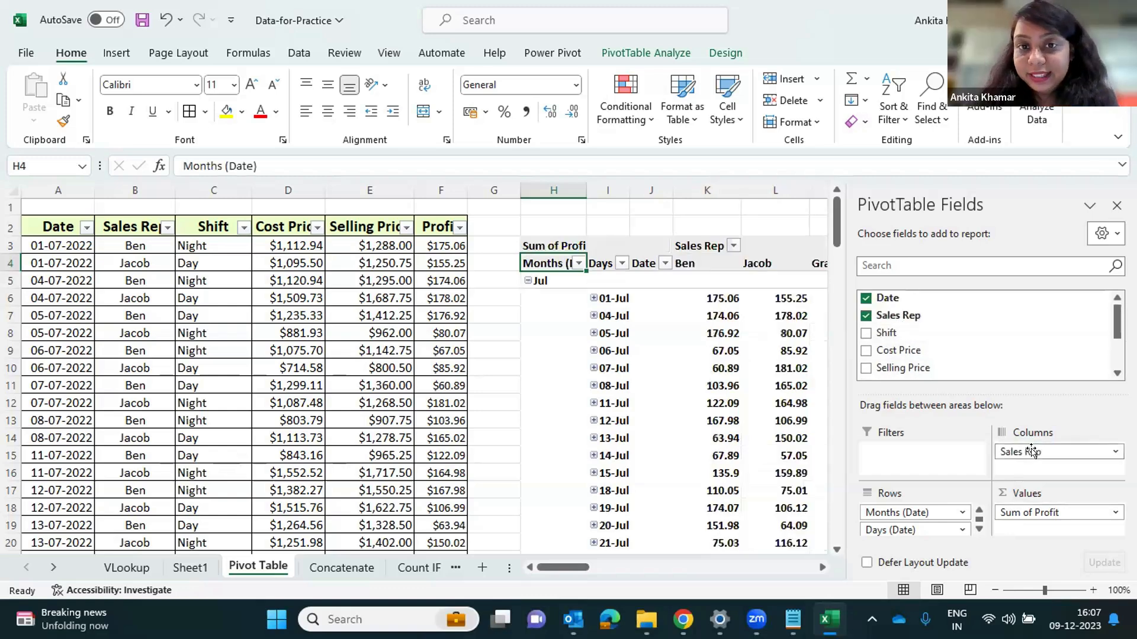
# Examine each sales rep's 01-Jul profit and the day's grand total in the pivot table
pyautogui.click(691, 298)
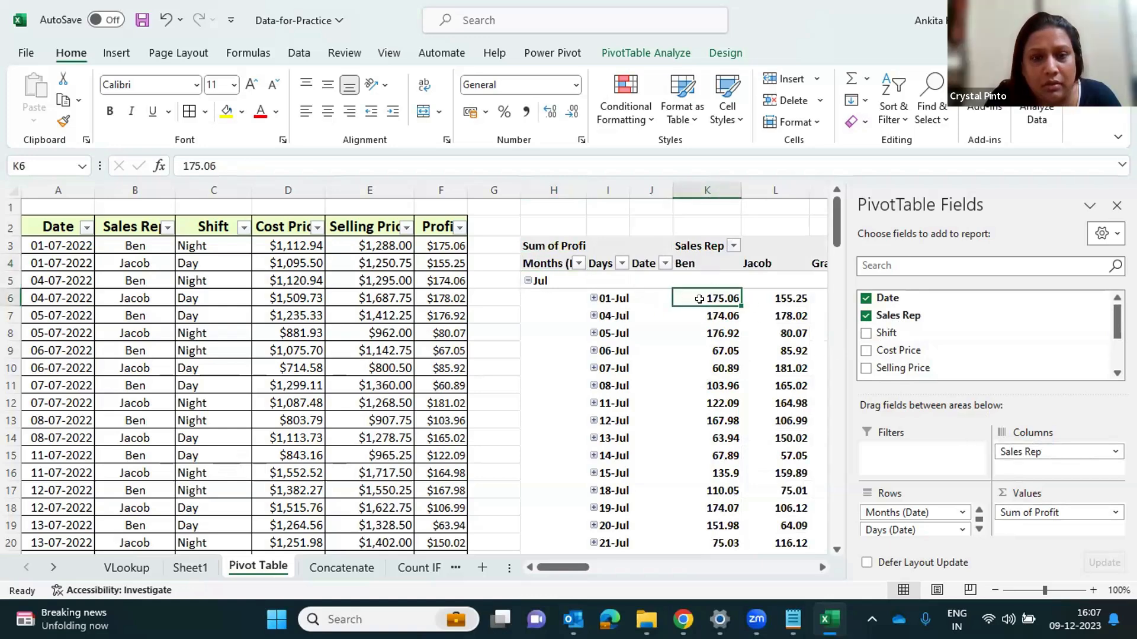
pyautogui.click(803, 303)
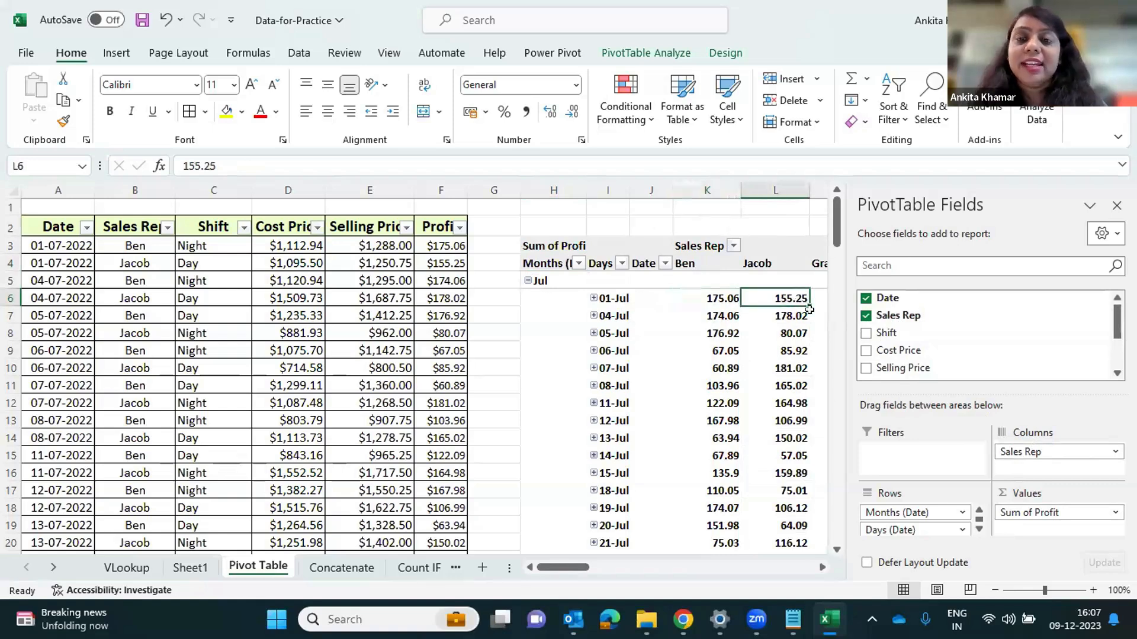
pyautogui.press('Right')
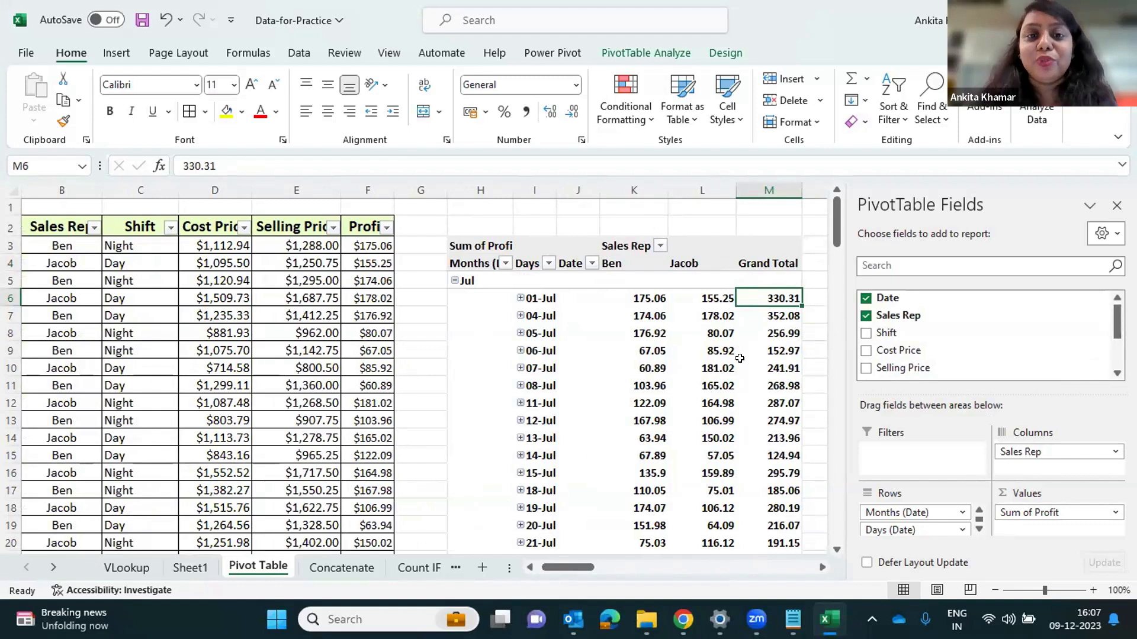
pyautogui.scroll(-4, 592, 388)
pyautogui.scroll(4, 562, 414)
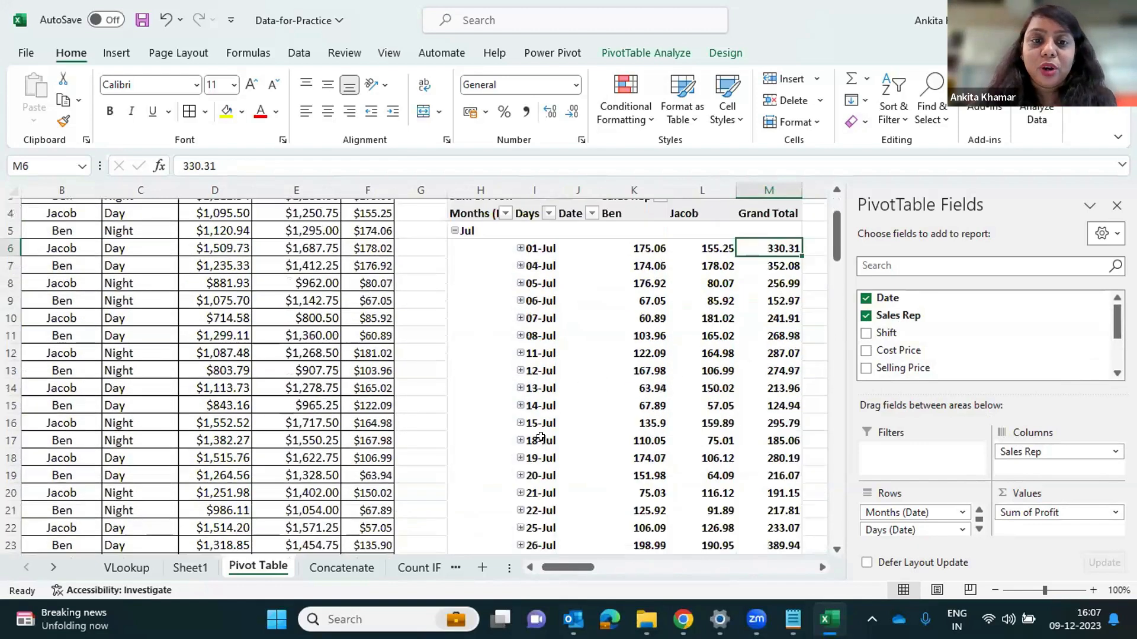
# Turn off the subtotals for the Months (Date) field in the pivot table
pyautogui.scroll(1, 485, 368)
pyautogui.scroll(-4, 477, 331)
pyautogui.rightClick(482, 370)
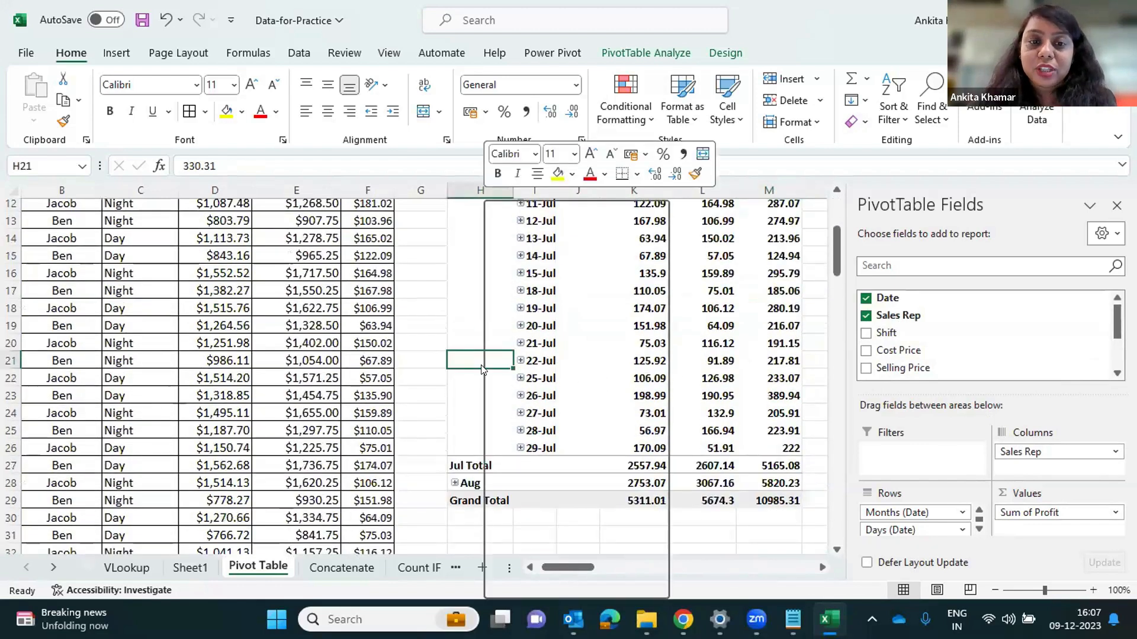
pyautogui.click(534, 357)
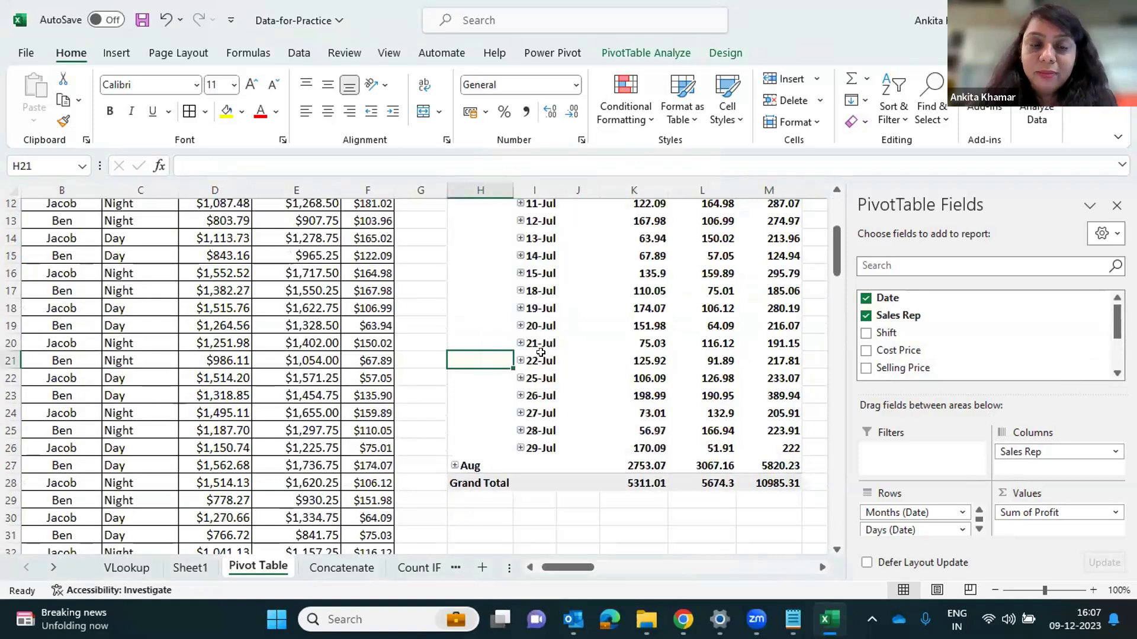
pyautogui.scroll(4, 434, 317)
pyautogui.rightClick(453, 303)
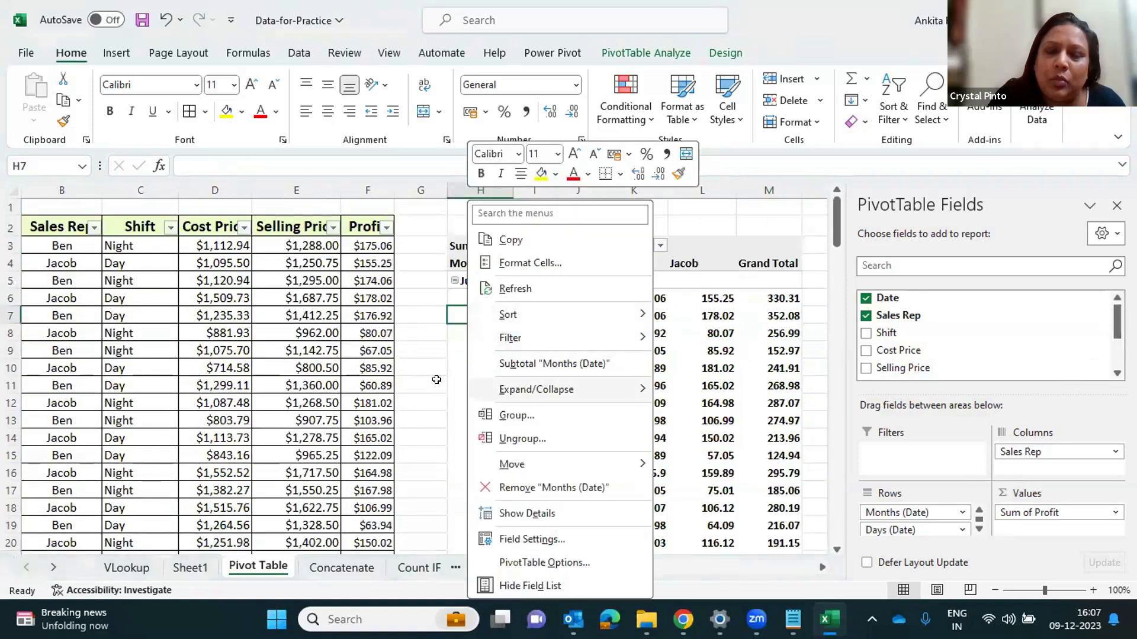
pyautogui.click(504, 320)
# Expand the 01-Jul and 04-Jul groups and inspect the date entry under 01-Jul
pyautogui.click(521, 298)
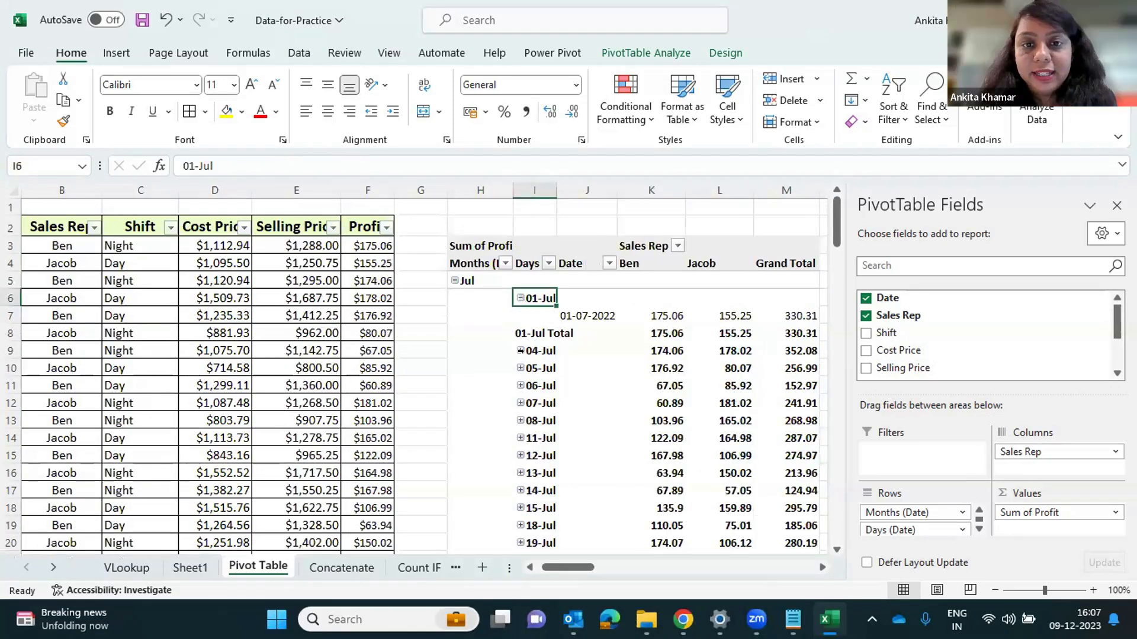
pyautogui.click(521, 298)
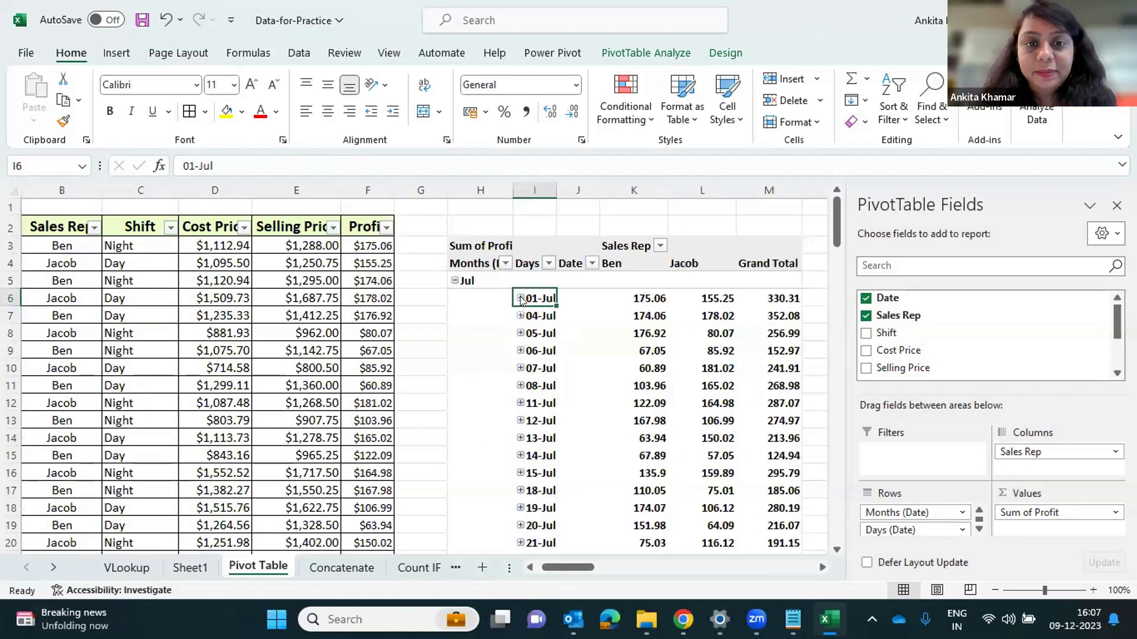
pyautogui.click(520, 299)
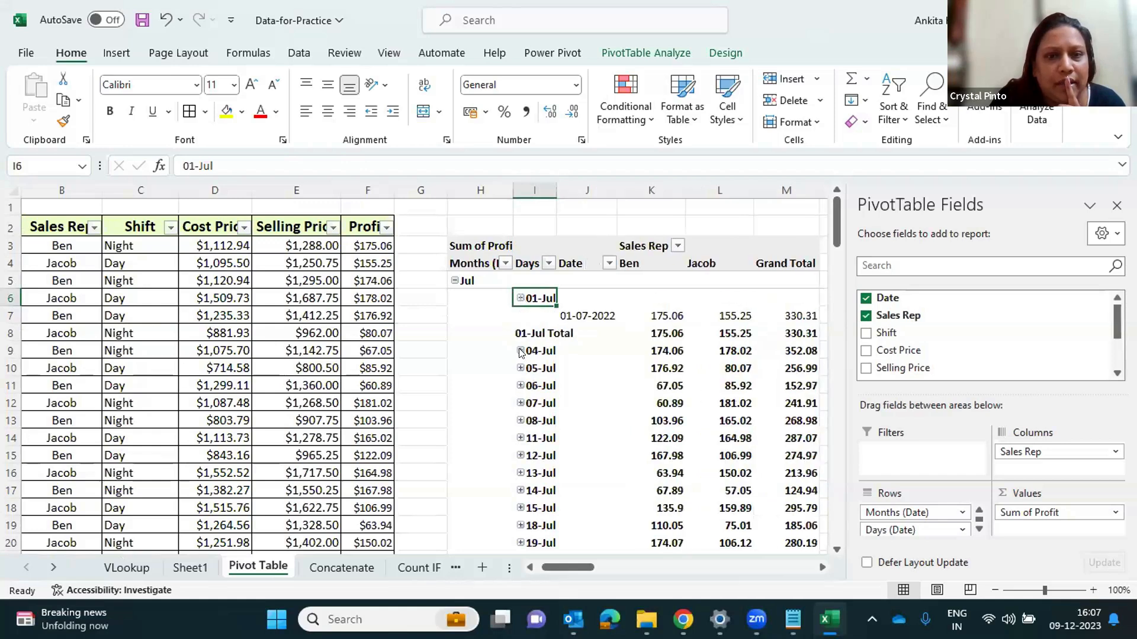
pyautogui.click(520, 351)
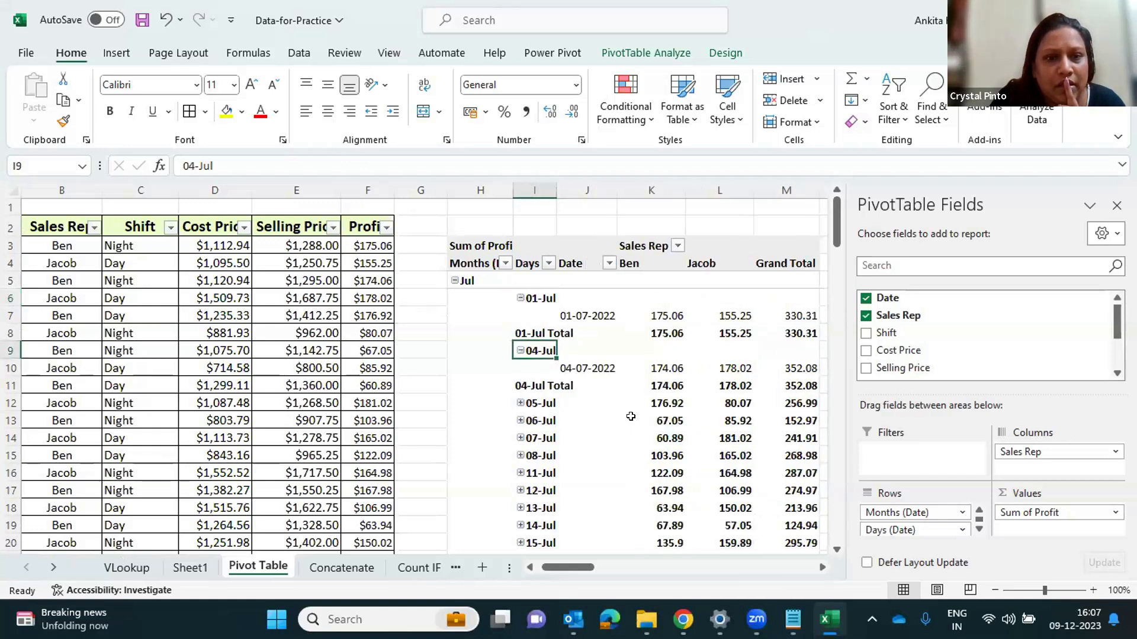
pyautogui.moveTo(630, 416)
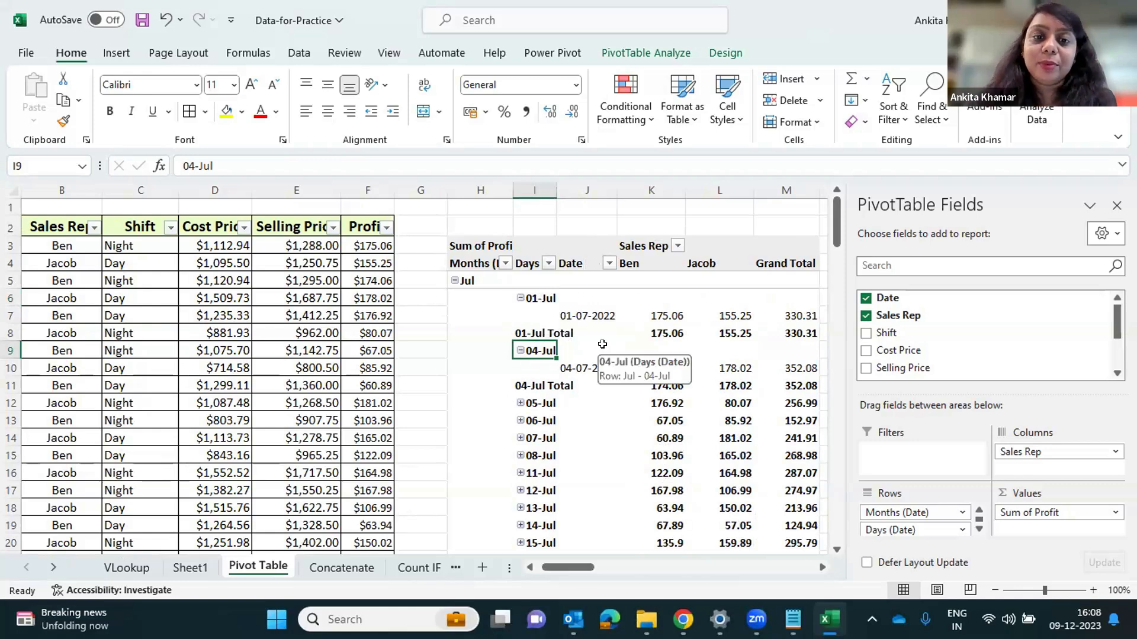
pyautogui.click(588, 317)
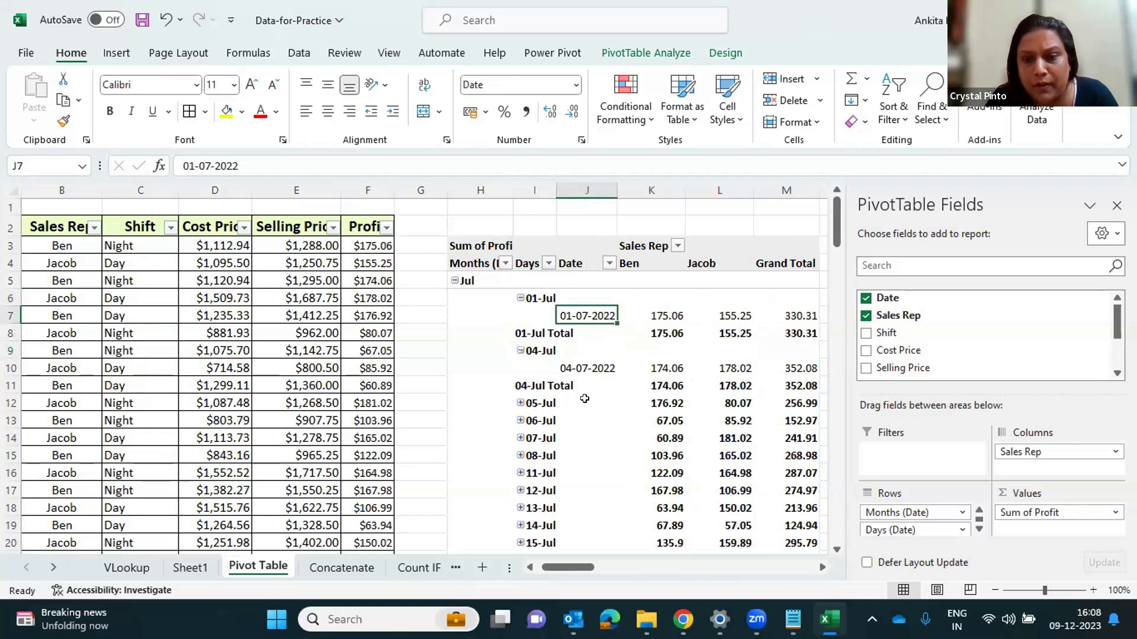
# Undo the expansion of the 01-Jul and 04-Jul groups, and select a blank cell outside the pivot table
pyautogui.hotkey('ctrl', 'z')
pyautogui.hotkey('ctrl', 'z')
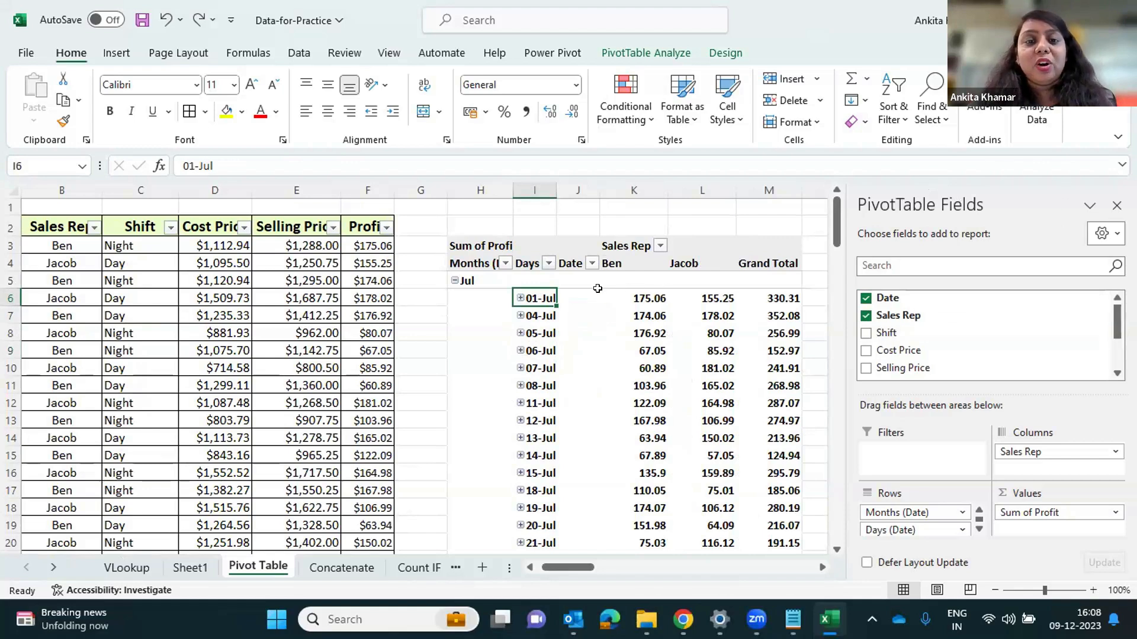
pyautogui.click(526, 243)
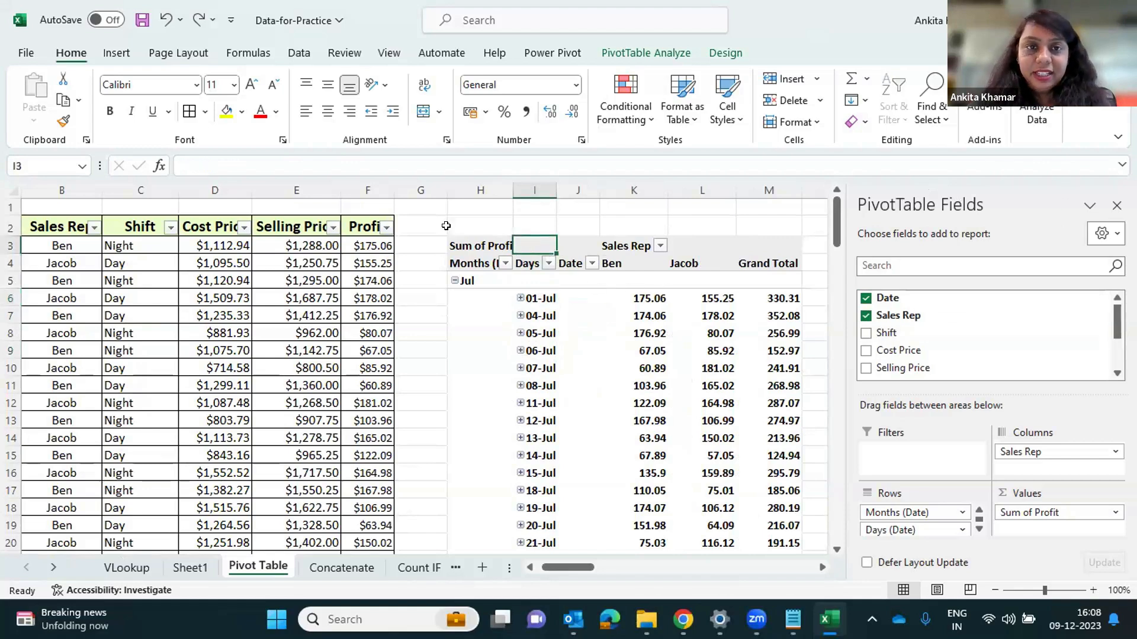
pyautogui.click(423, 207)
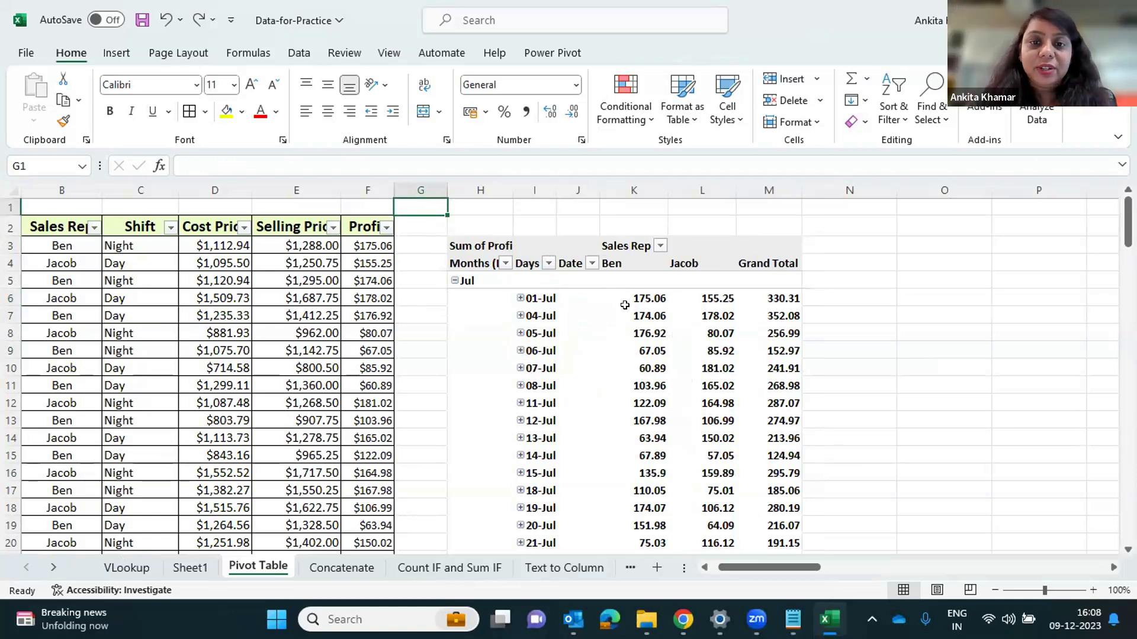
# Apply the light orange PivotTable style to the profit pivot table
pyautogui.click(627, 313)
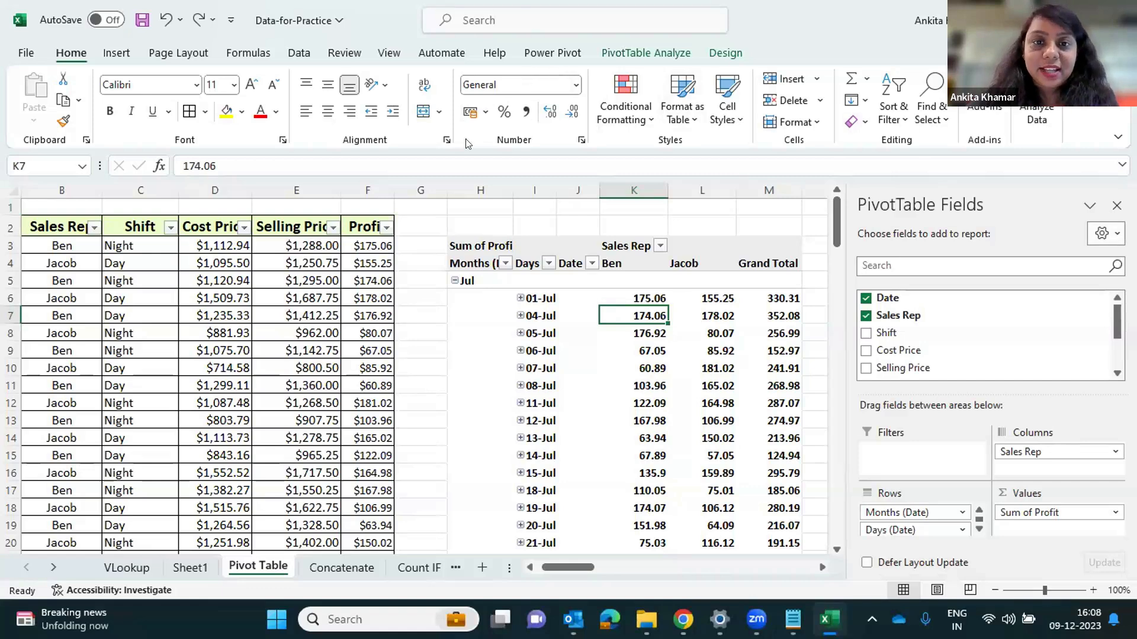
pyautogui.click(725, 53)
pyautogui.scroll(-2, 602, 290)
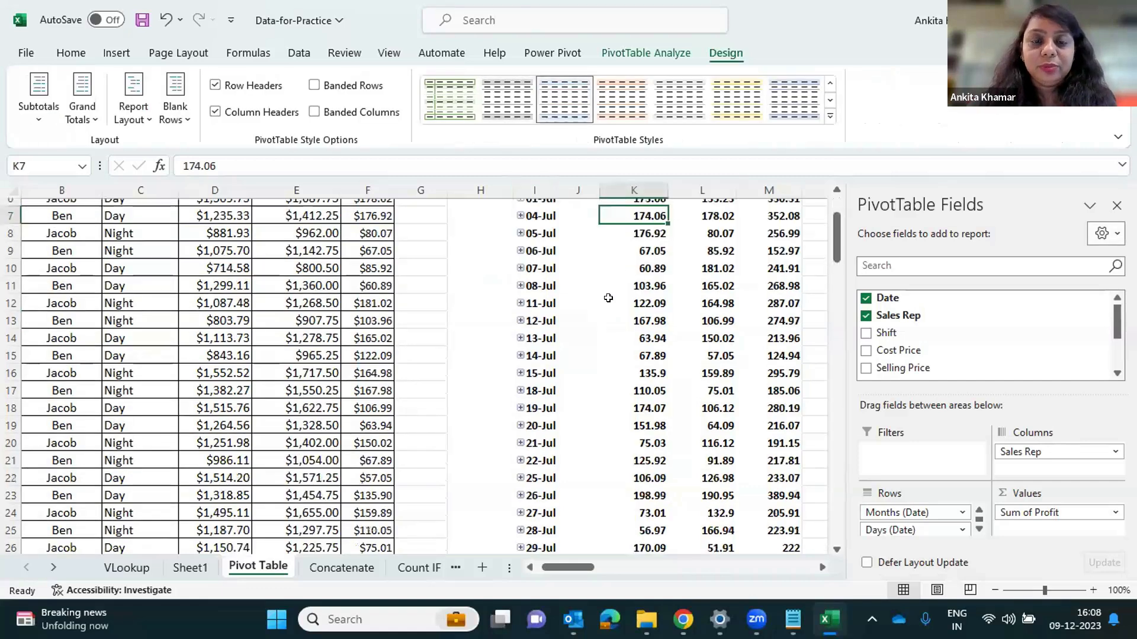
pyautogui.scroll(1, 602, 290)
pyautogui.click(621, 98)
# Remove Days (Date) and Months (Date) from the pivot table's rows, keeping only Date
pyautogui.moveTo(916, 532); pyautogui.dragTo(945, 397)
pyautogui.moveTo(886, 513); pyautogui.dragTo(941, 369)
pyautogui.scroll(1, 671, 378)
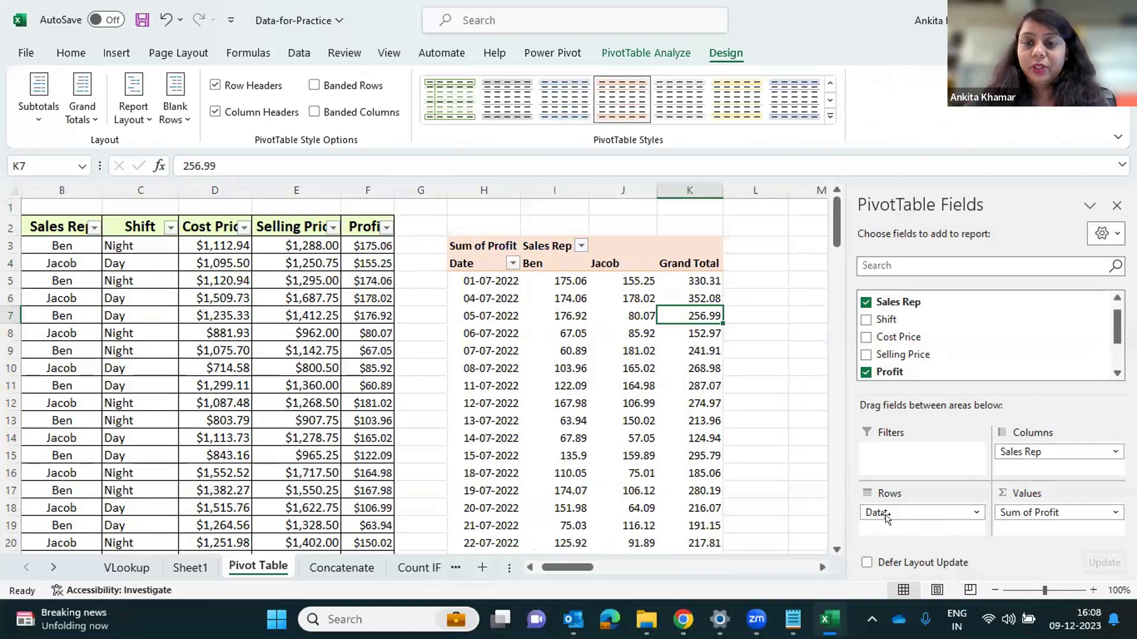
# Replace Date with Sales Rep in the pivot table's rows and add Shift to its columns
pyautogui.scroll(-1, 894, 339)
pyautogui.moveTo(1030, 451); pyautogui.dragTo(923, 514)
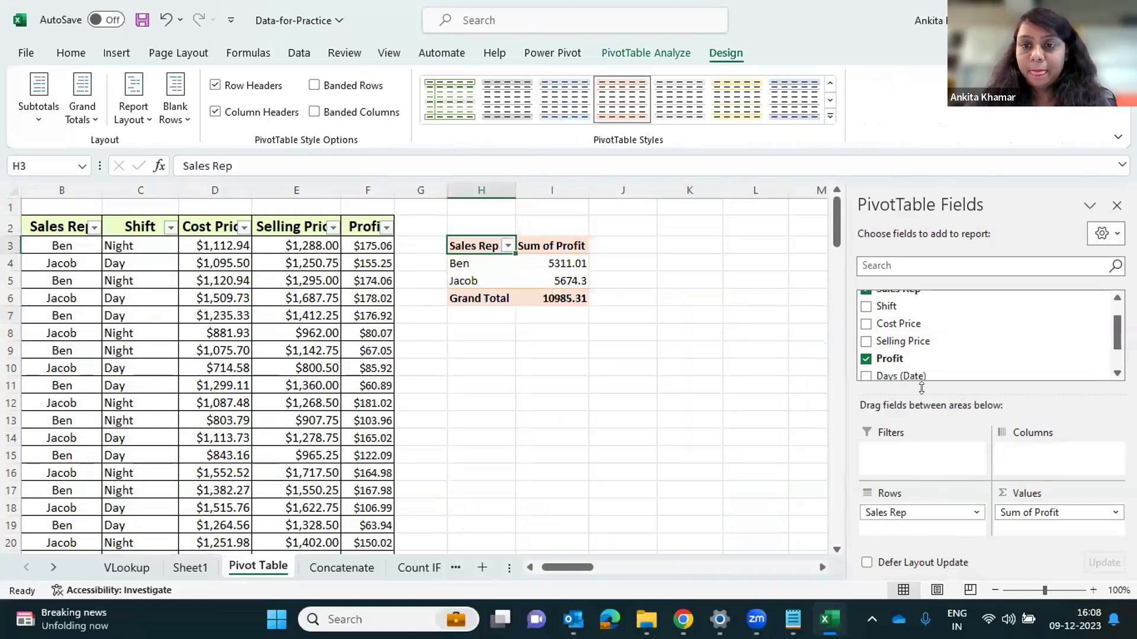
pyautogui.scroll(1, 905, 320)
pyautogui.moveTo(887, 332); pyautogui.dragTo(1033, 453)
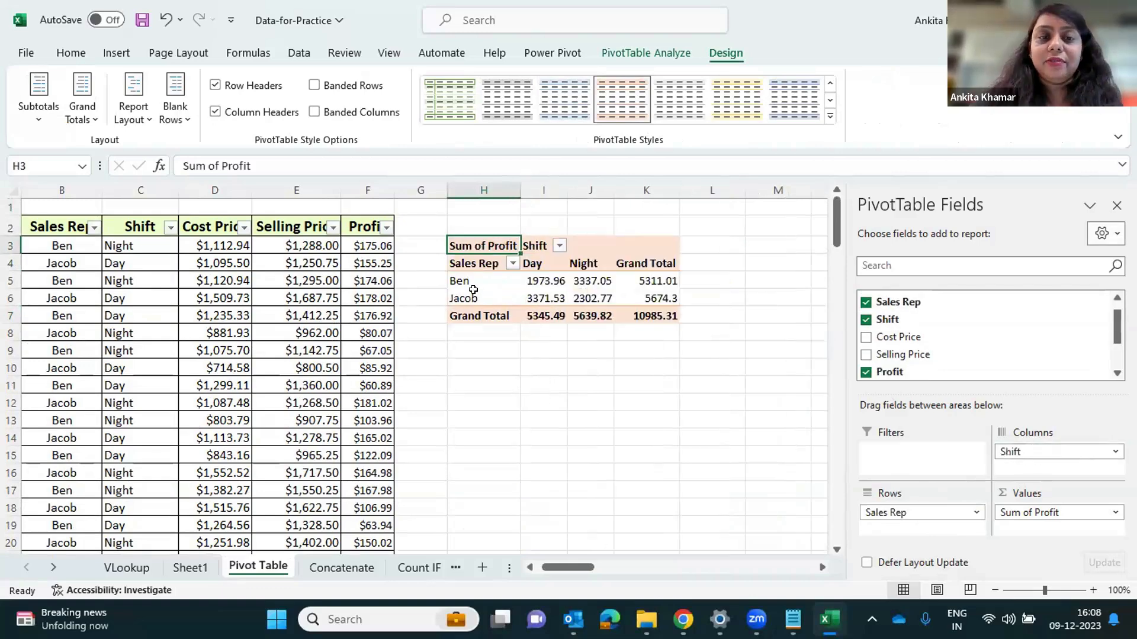
# Move Sales Rep into the columns beneath Shift to compare layouts, and return it to the rows
pyautogui.rightClick(471, 298)
pyautogui.click(821, 460)
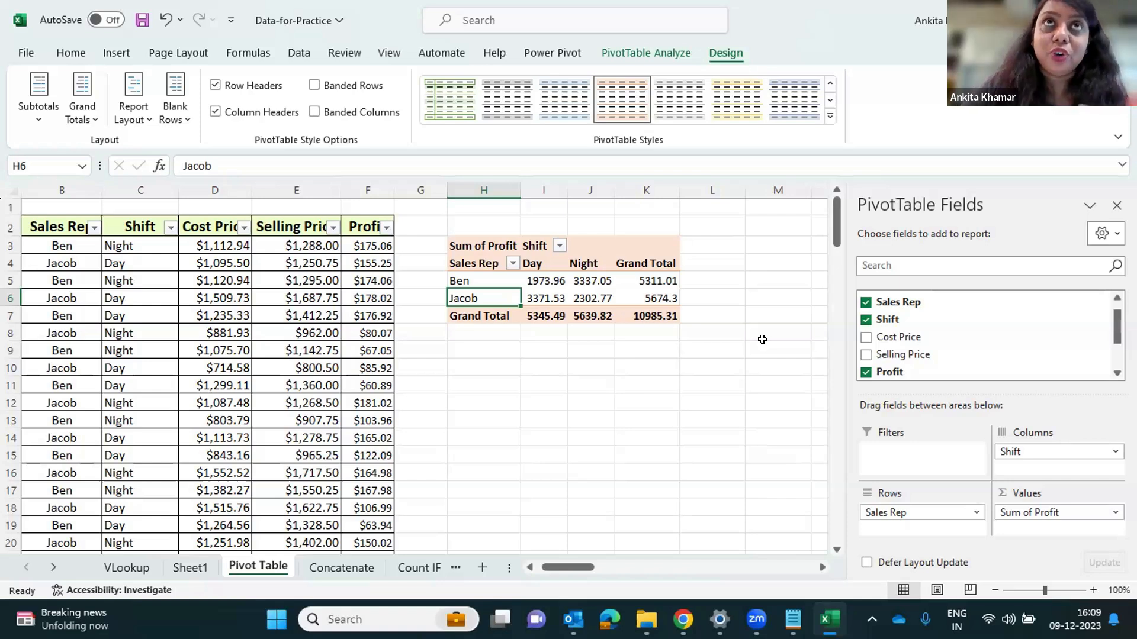
pyautogui.moveTo(965, 513); pyautogui.dragTo(1058, 467)
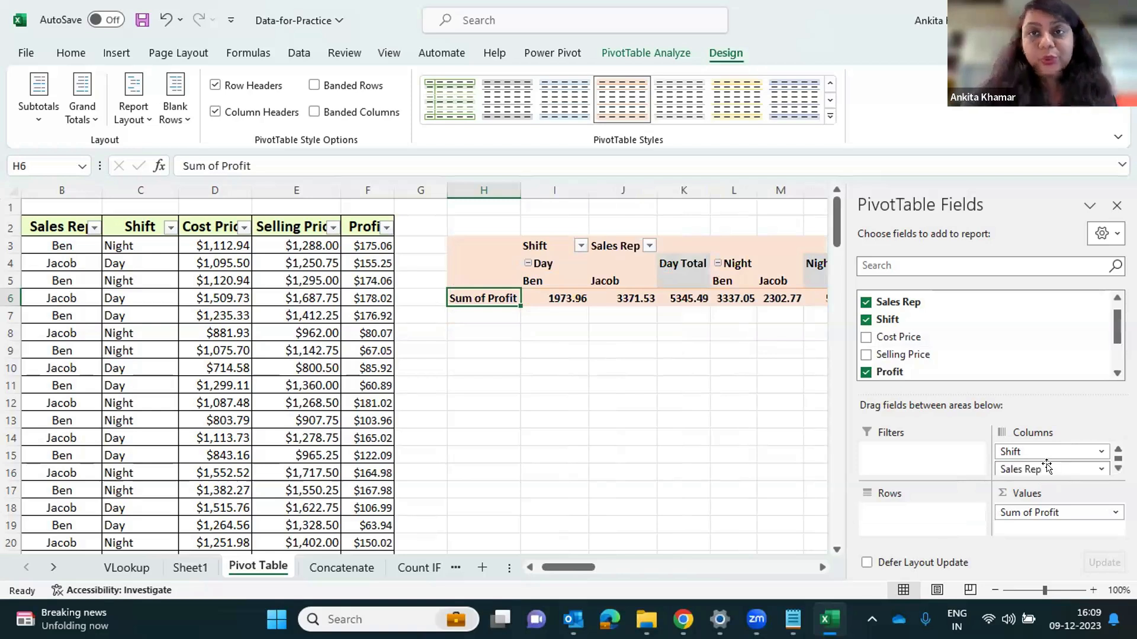
pyautogui.moveTo(1046, 468); pyautogui.dragTo(922, 527)
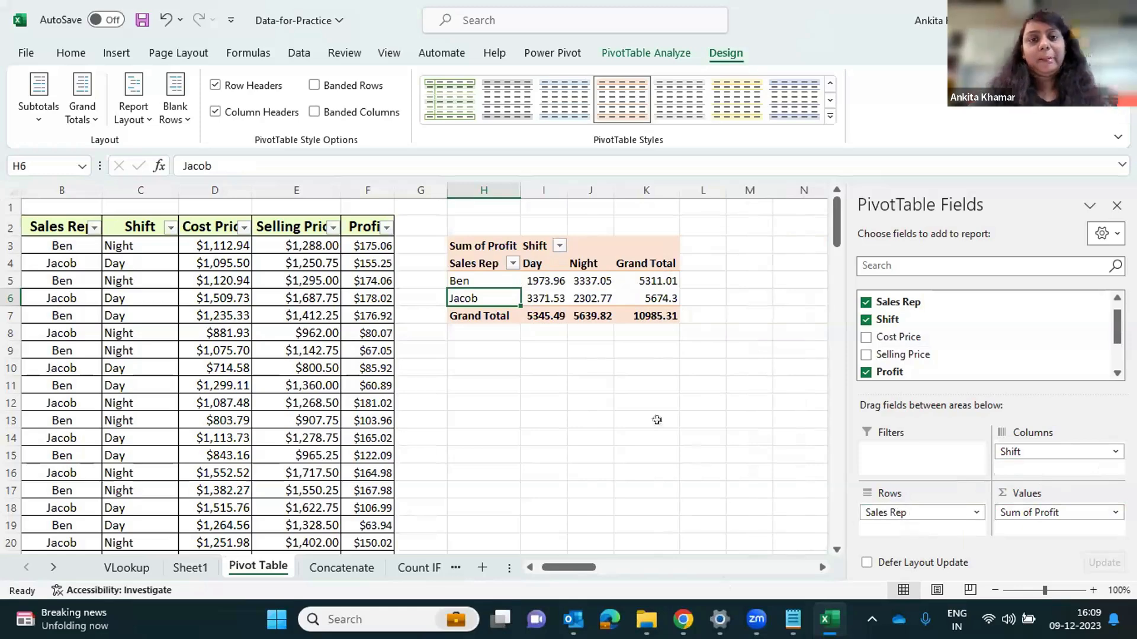
pyautogui.click(608, 364)
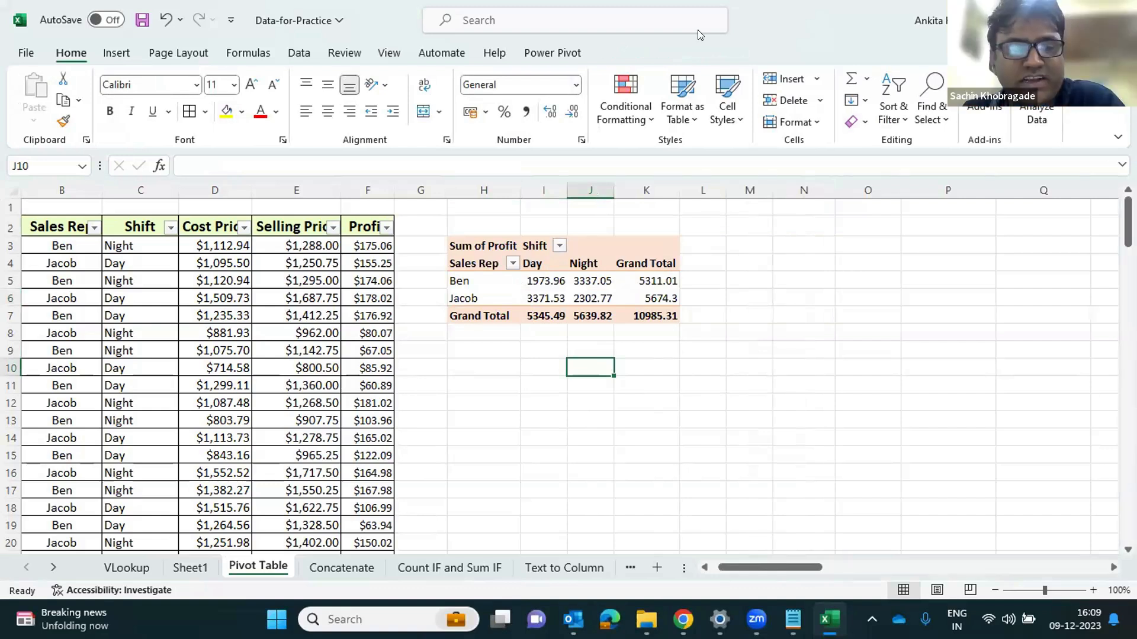
# Replace Sales Rep with Date in the pivot table's rows to break profit down by month and shift
pyautogui.click(592, 302)
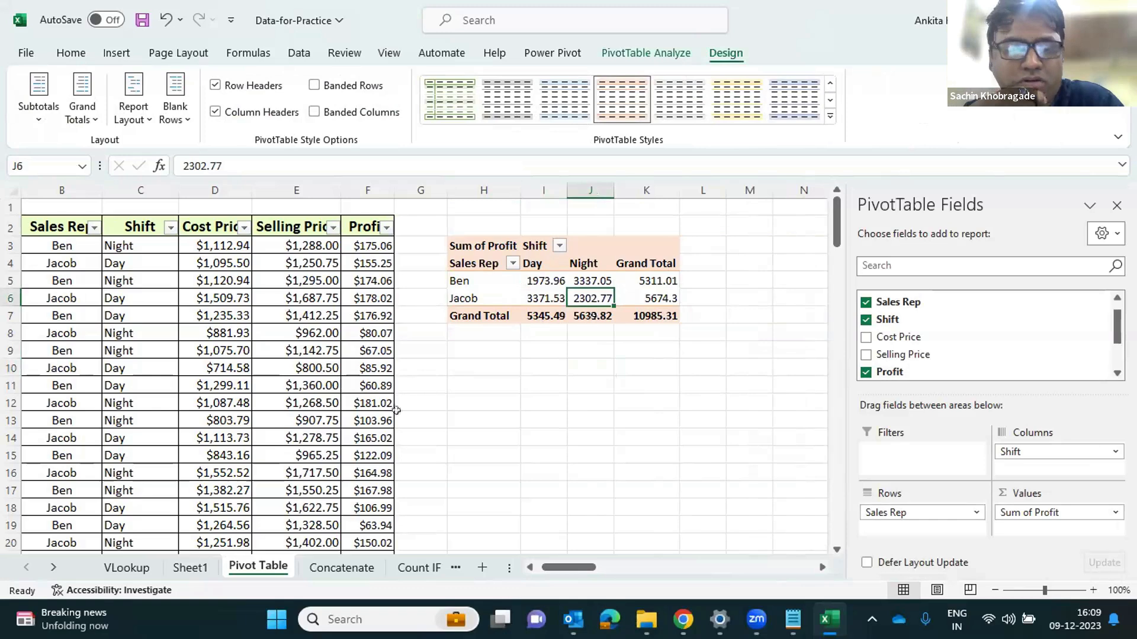
pyautogui.moveTo(900, 510); pyautogui.dragTo(919, 337)
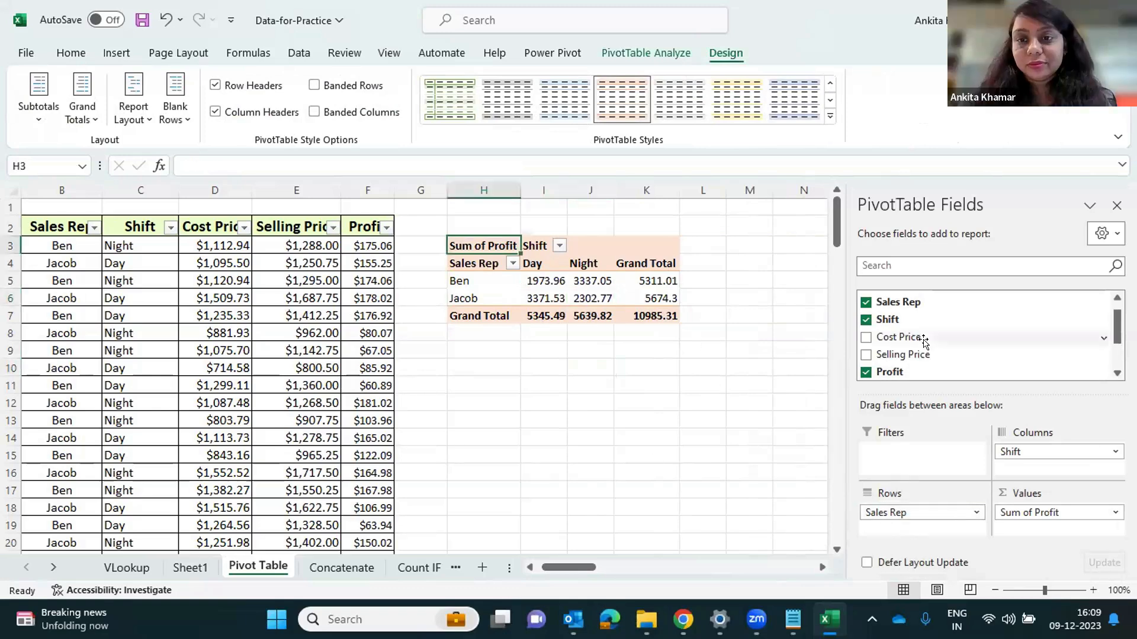
pyautogui.moveTo(897, 298); pyautogui.dragTo(919, 515)
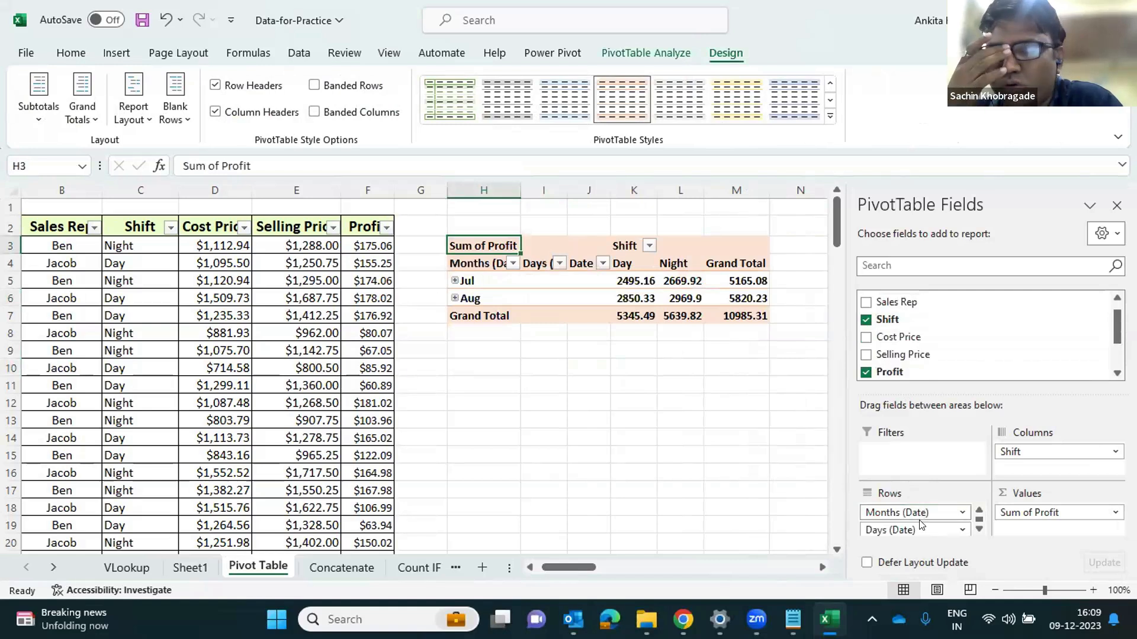
# Expand and collapse the Jul group, and select a Selling Price cell in the source table
pyautogui.click(455, 281)
pyautogui.click(454, 281)
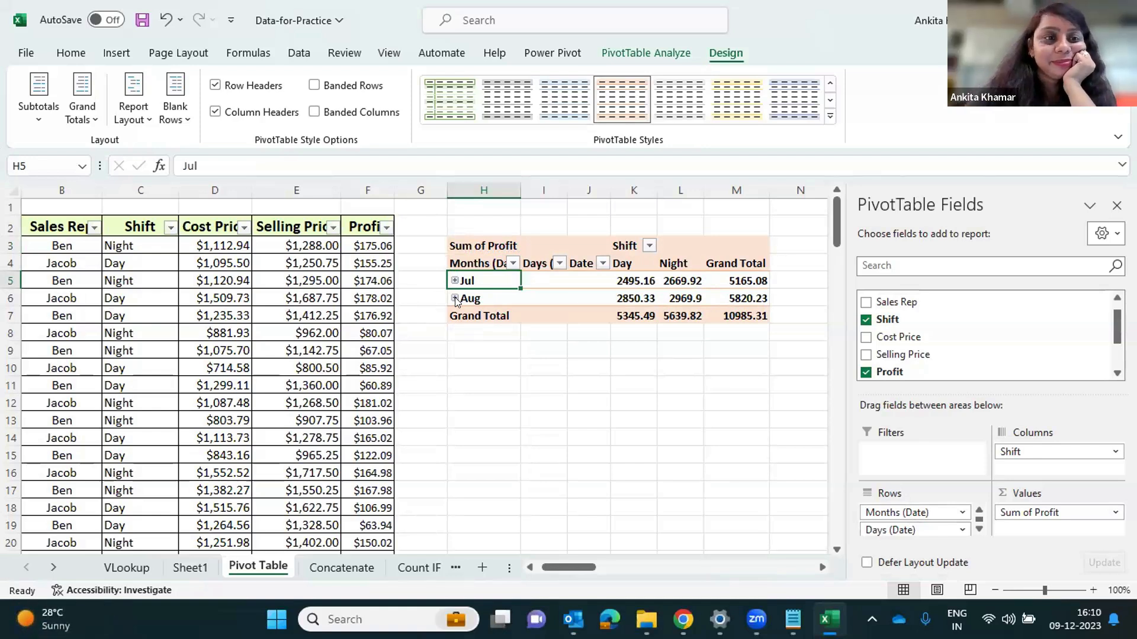
pyautogui.click(329, 337)
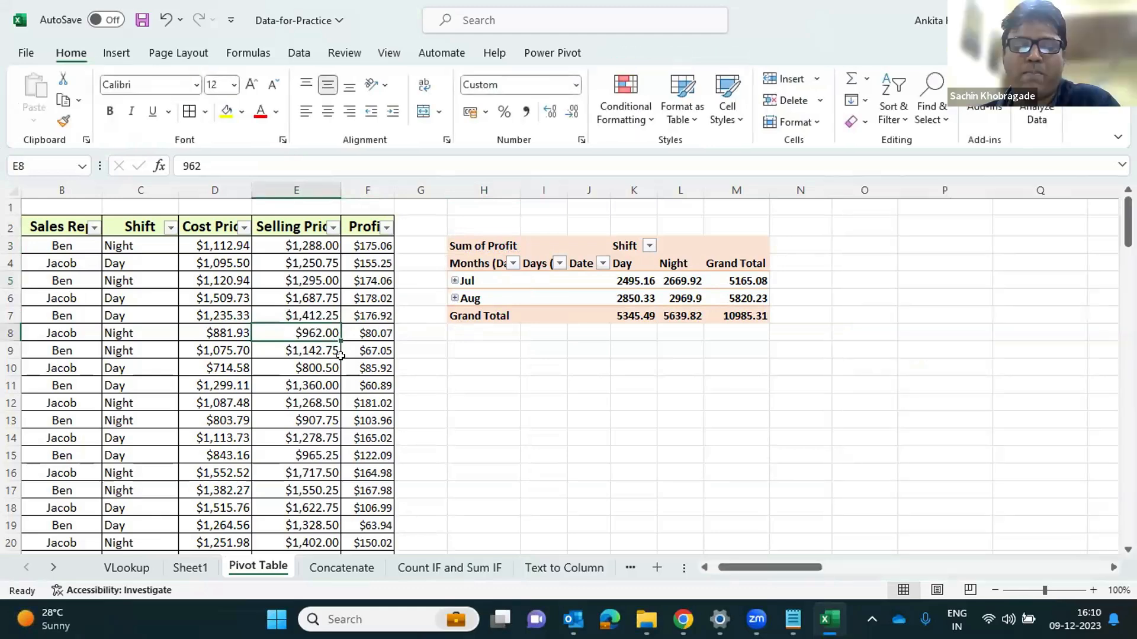
# Select a Profit cell in the source table and the Jul label in the profit pivot table
pyautogui.click(367, 438)
pyautogui.click(478, 282)
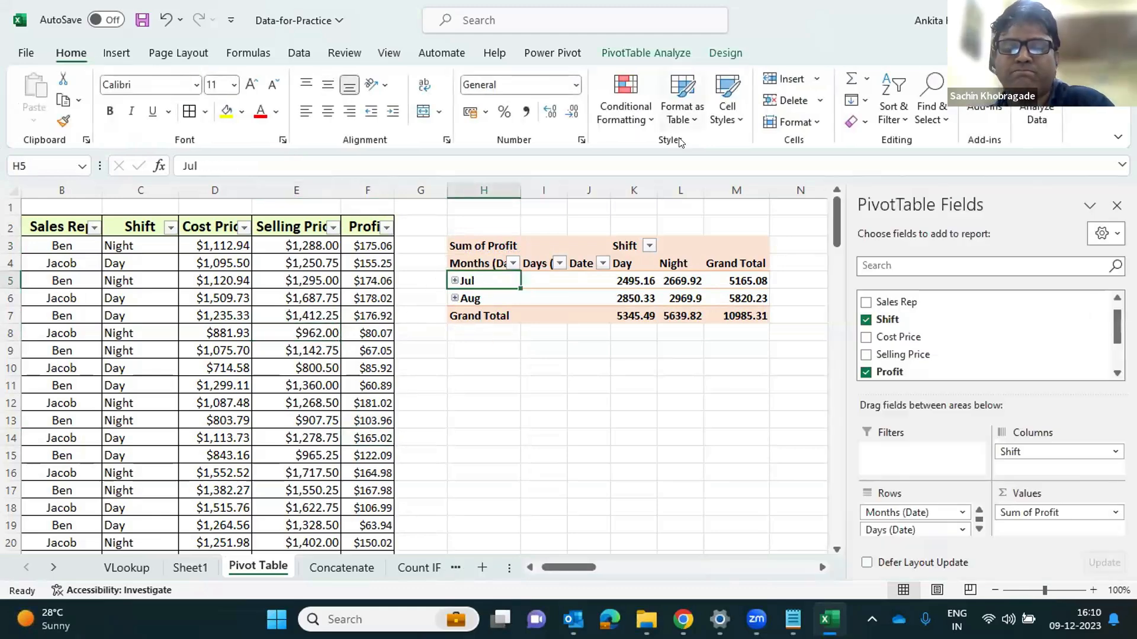
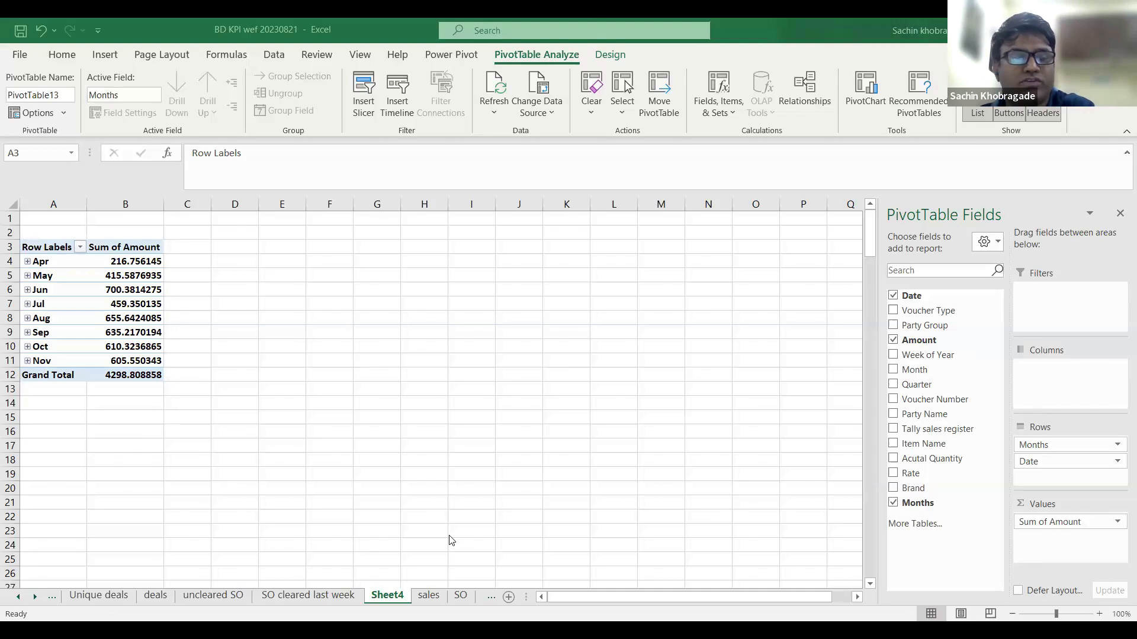
# Compare the Quarter column of the sales source data with the monthly Amount pivot table on Sheet4 of the BD KPI workbook
pyautogui.click(429, 601)
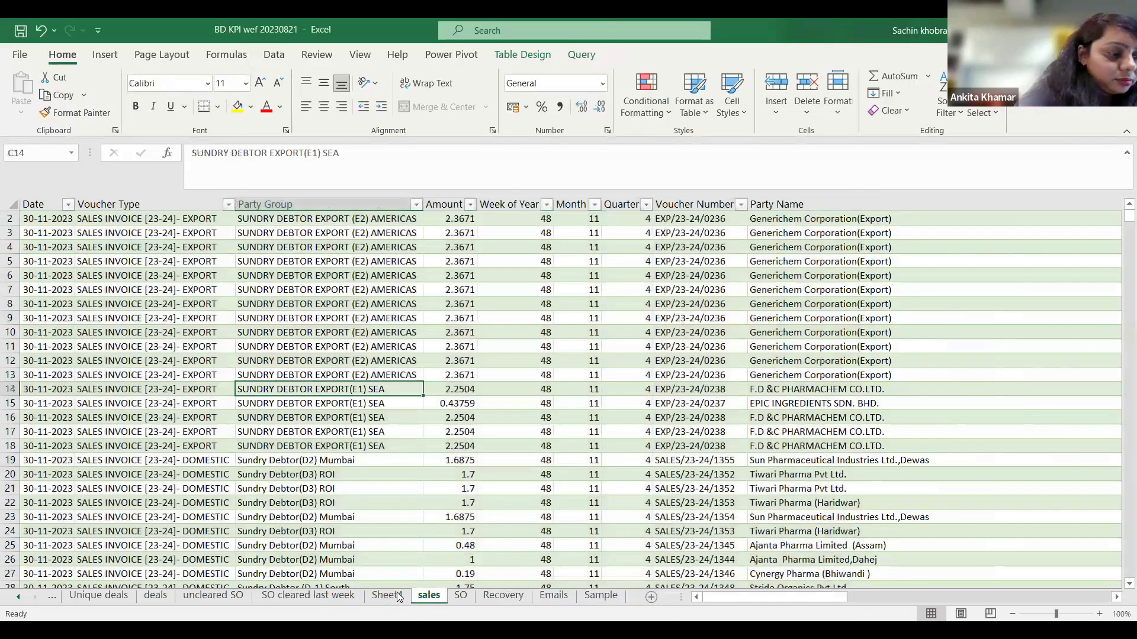
pyautogui.click(396, 597)
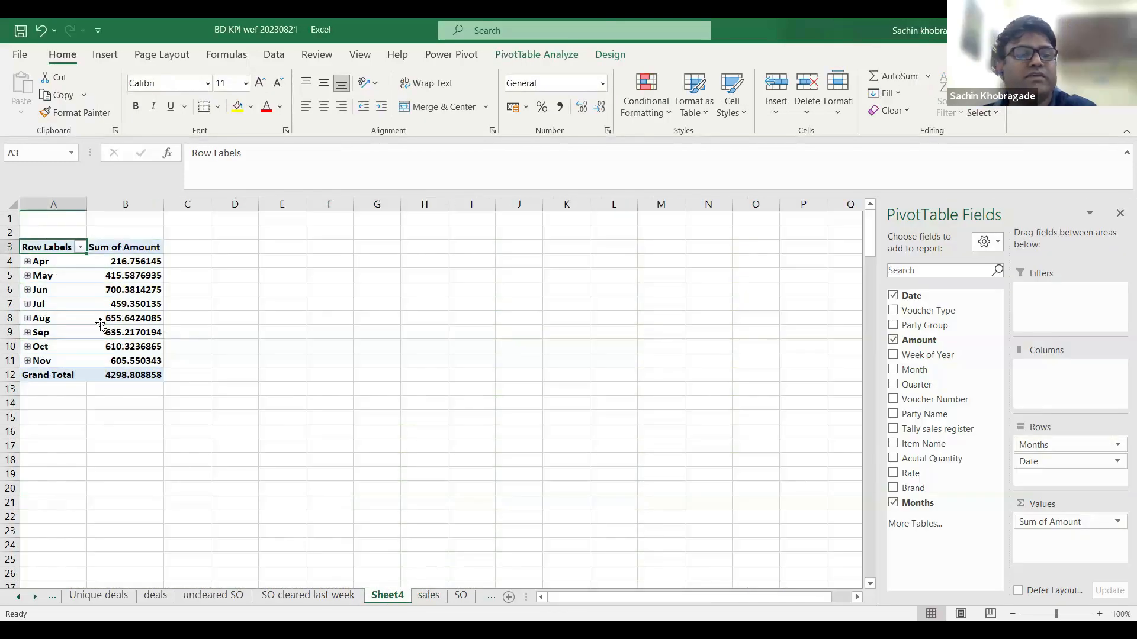
pyautogui.click(100, 323)
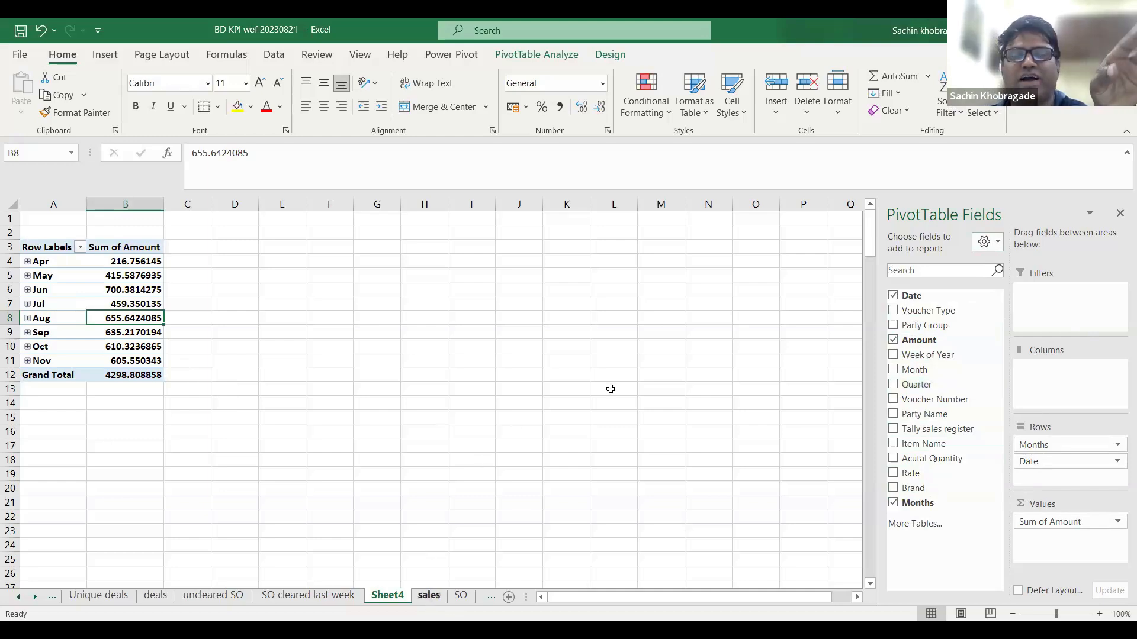
pyautogui.hotkey('ctrl', 'pagedown')
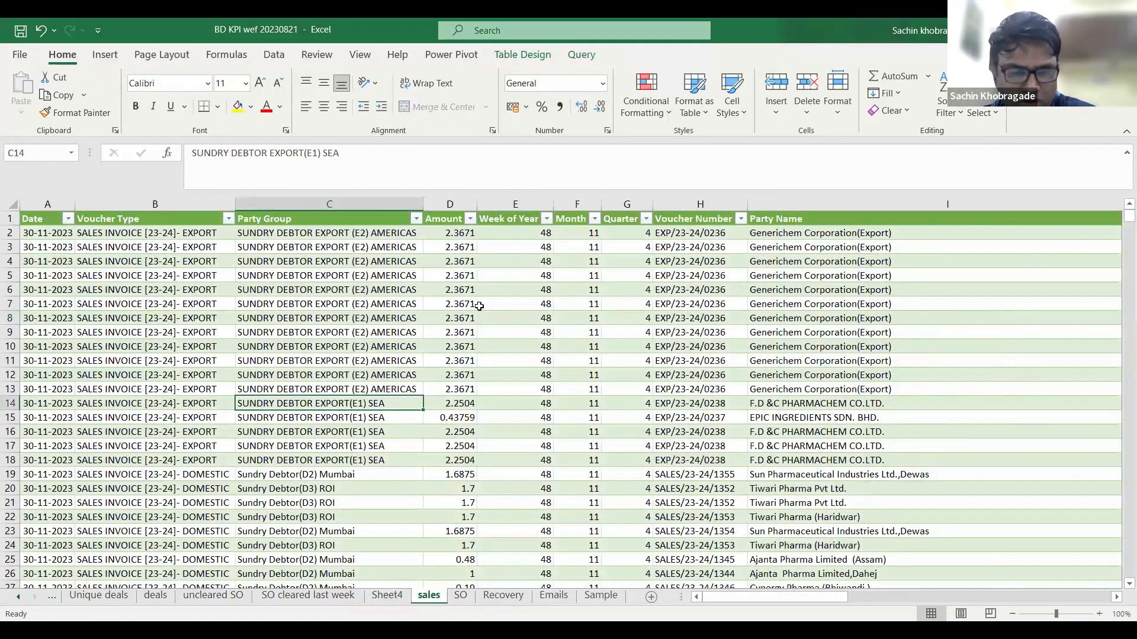
pyautogui.click(620, 264)
pyautogui.click(632, 308)
pyautogui.click(629, 264)
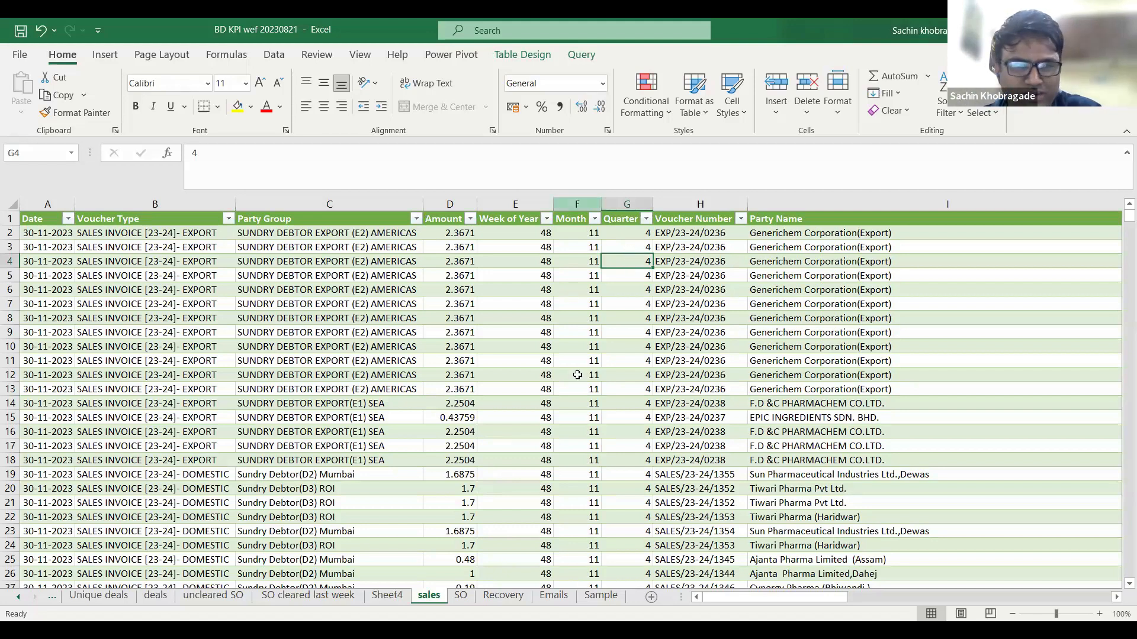
pyautogui.click(387, 596)
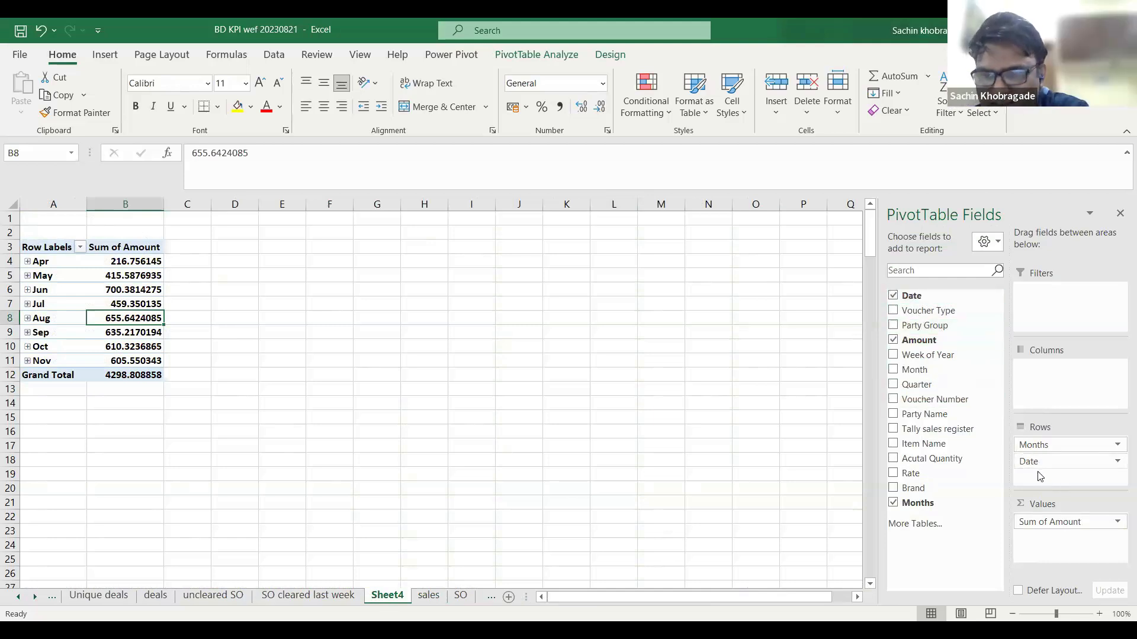
# Clear Months and Date from the Amount pivot table's rows, and add Date back to the rows
pyautogui.moveTo(1042, 448); pyautogui.dragTo(893, 501)
pyautogui.click(894, 295)
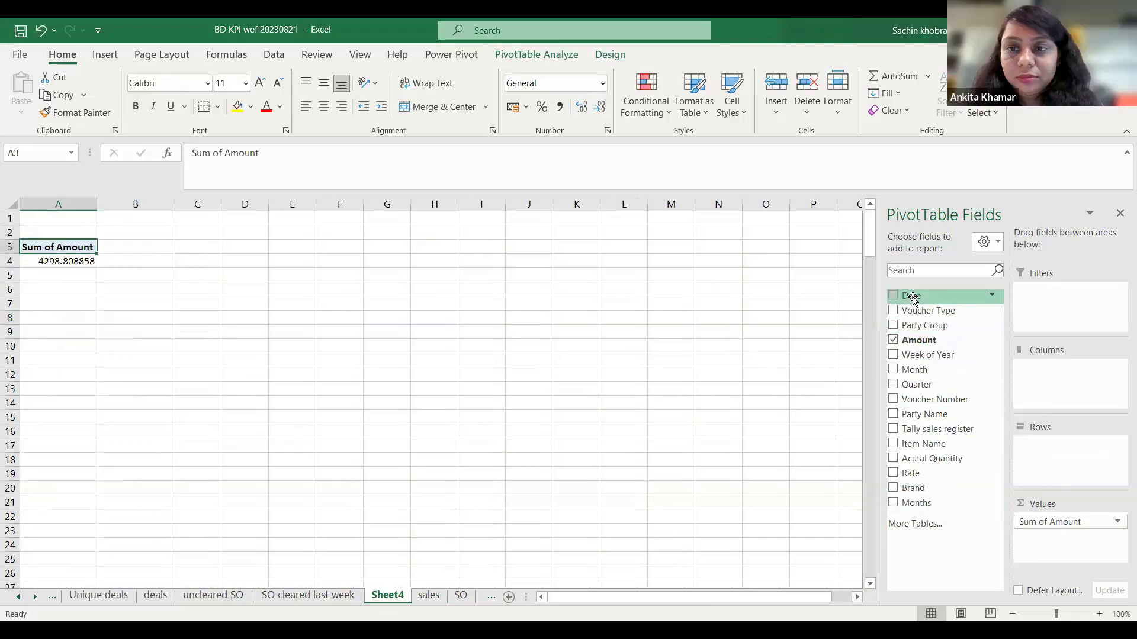
pyautogui.moveTo(919, 297); pyautogui.dragTo(1053, 465)
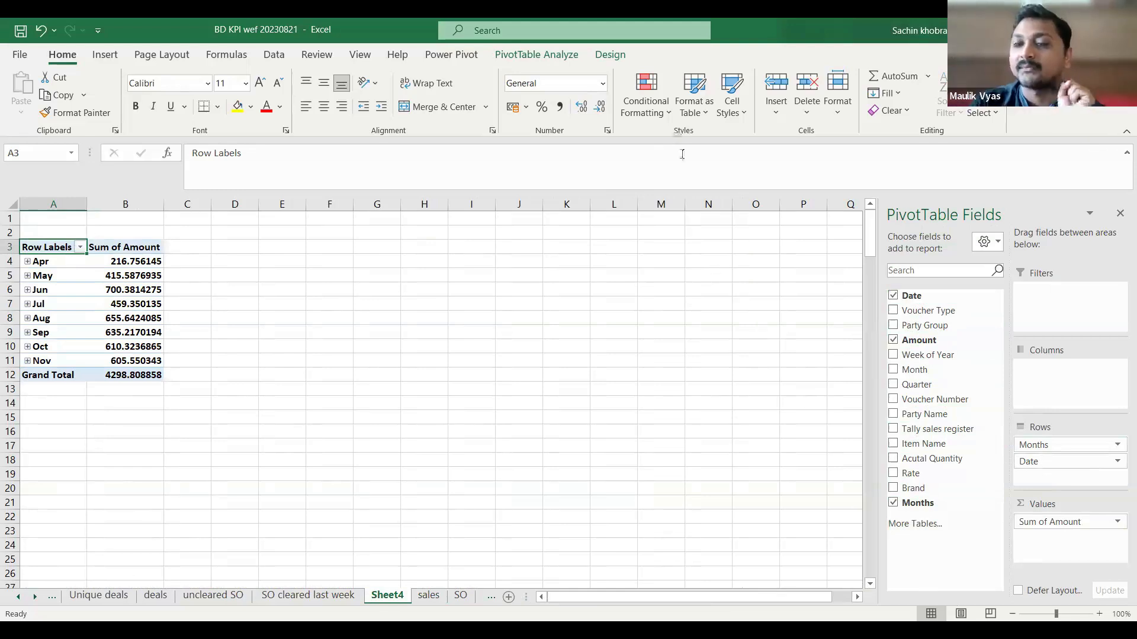
# Remove Months, Amount and Date from the pivot table, and restore Amount in the values and Date in the rows
pyautogui.click(895, 504)
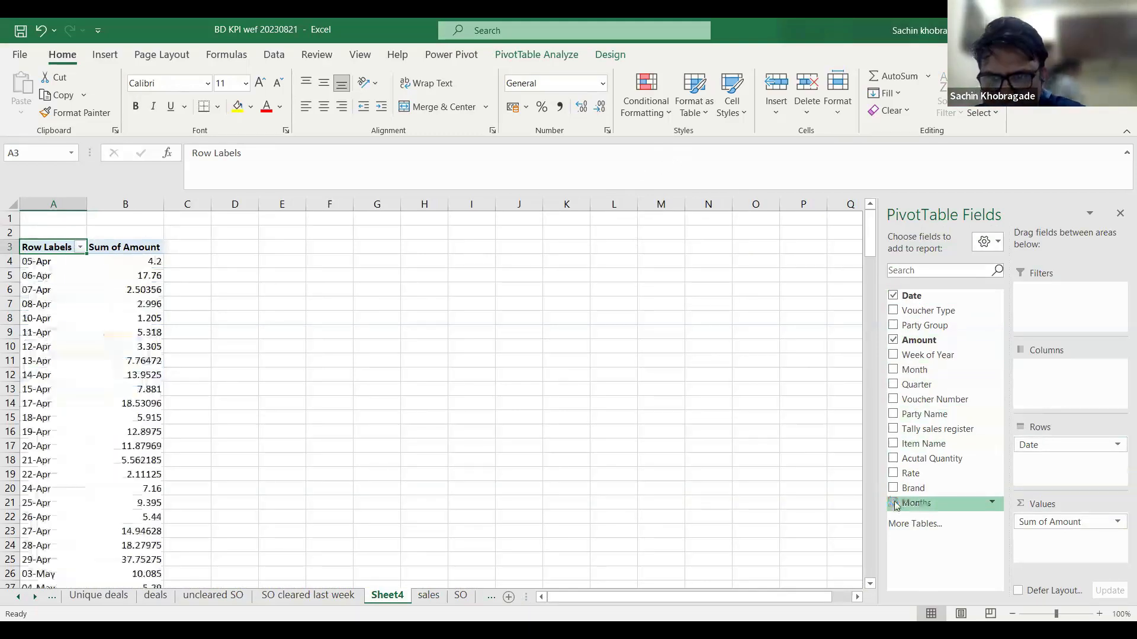
pyautogui.click(893, 339)
pyautogui.moveTo(917, 340); pyautogui.dragTo(1043, 547)
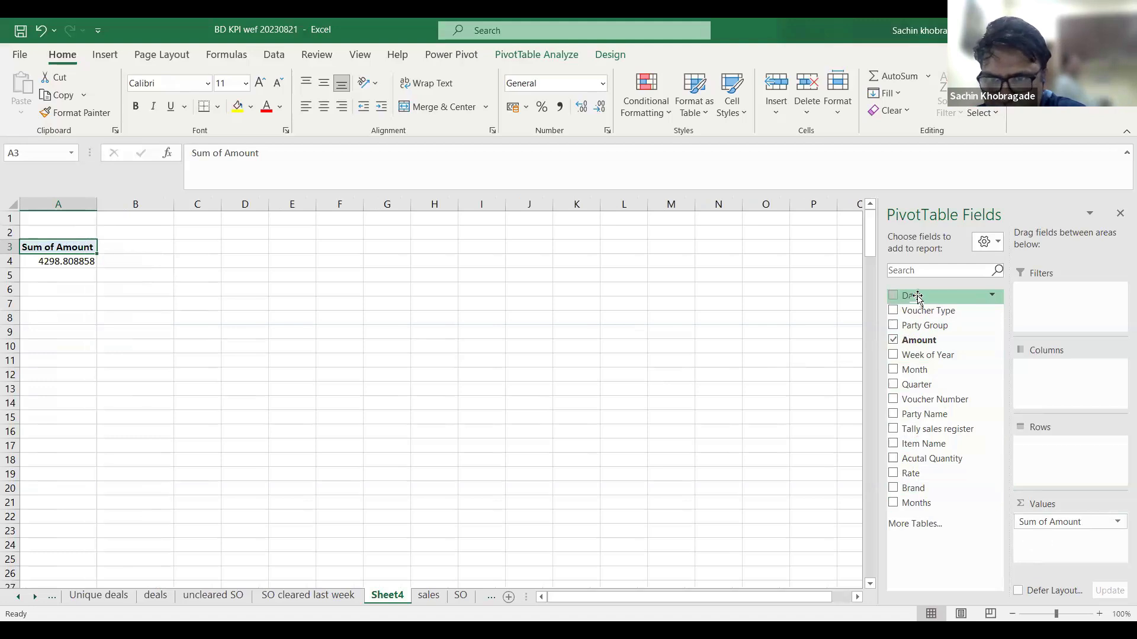
pyautogui.moveTo(917, 297); pyautogui.dragTo(1043, 471)
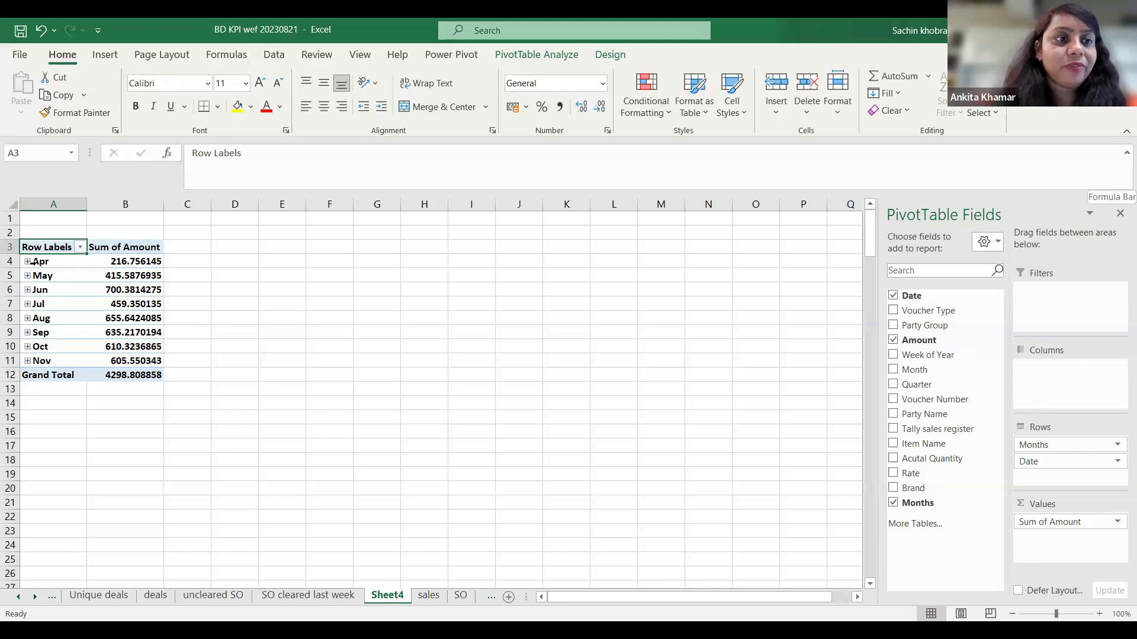
# Open the grouping settings for the Apr, May and Jun labels and add Quarters alongside Days and Months
pyautogui.click(54, 262)
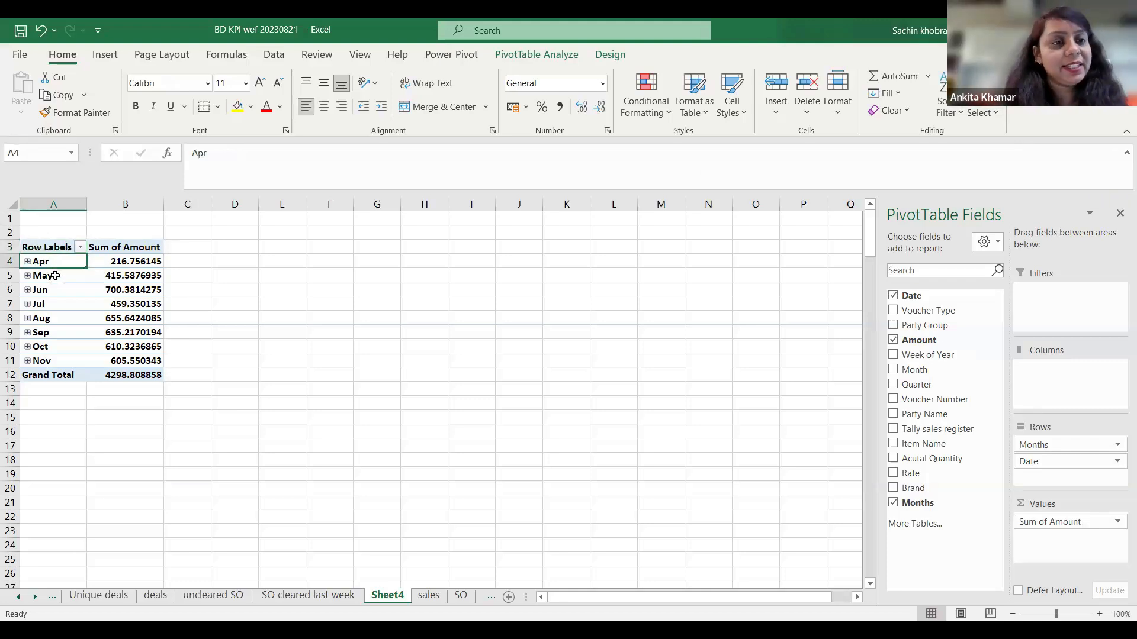
pyautogui.moveTo(55, 289)
pyautogui.mouseDown()
pyautogui.moveTo(51, 262)
pyautogui.moveTo(55, 299)
pyautogui.moveTo(43, 289)
pyautogui.mouseUp()
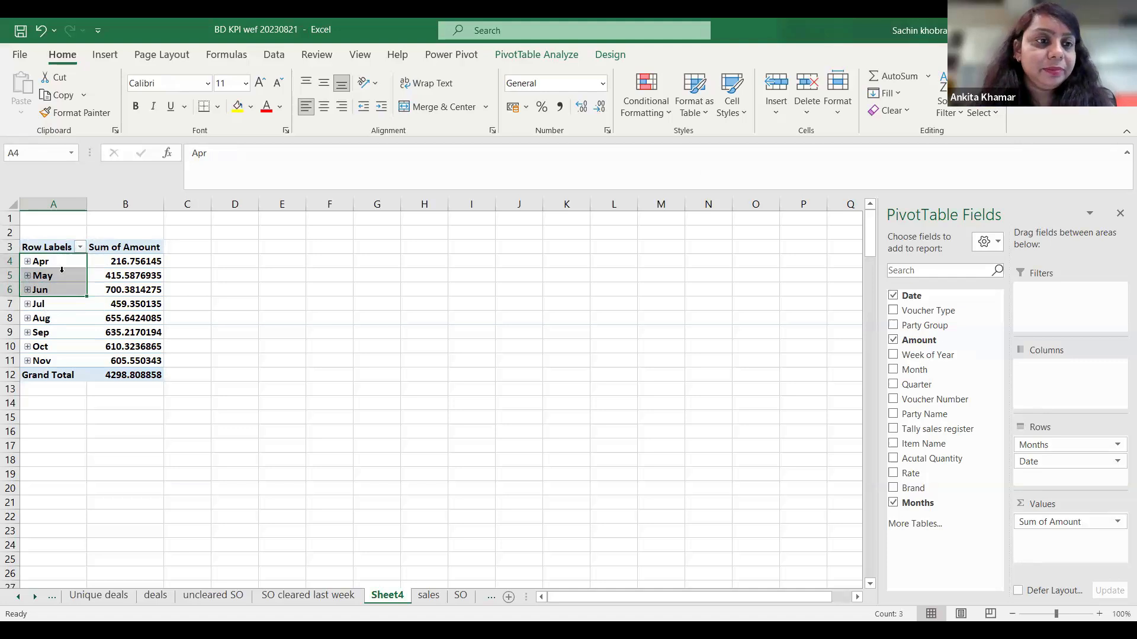
pyautogui.rightClick(64, 277)
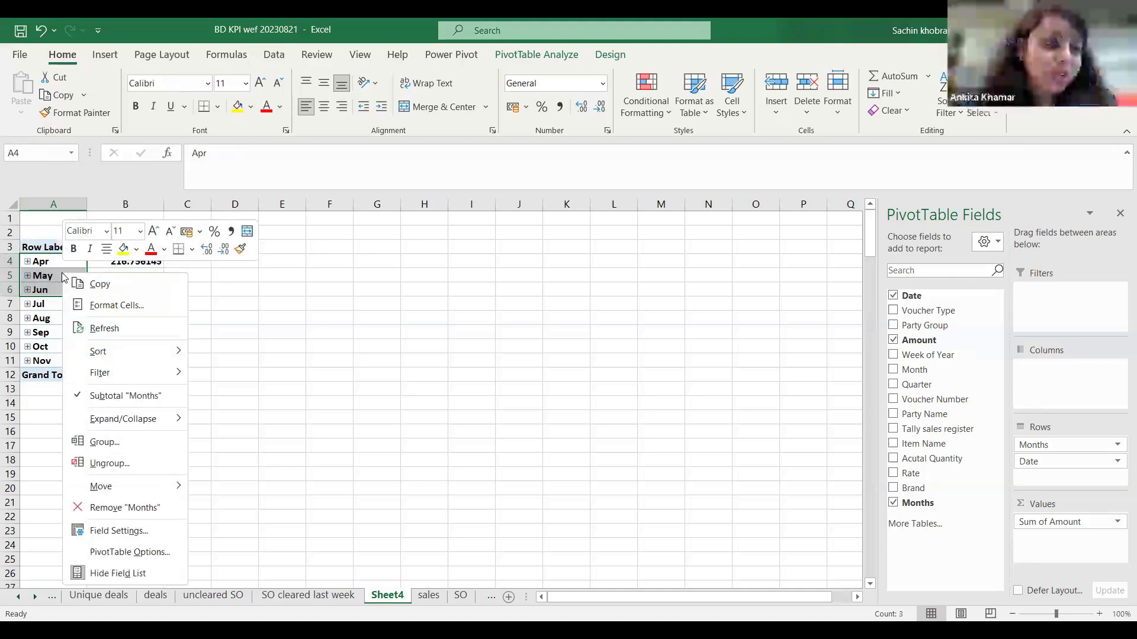
pyautogui.click(107, 443)
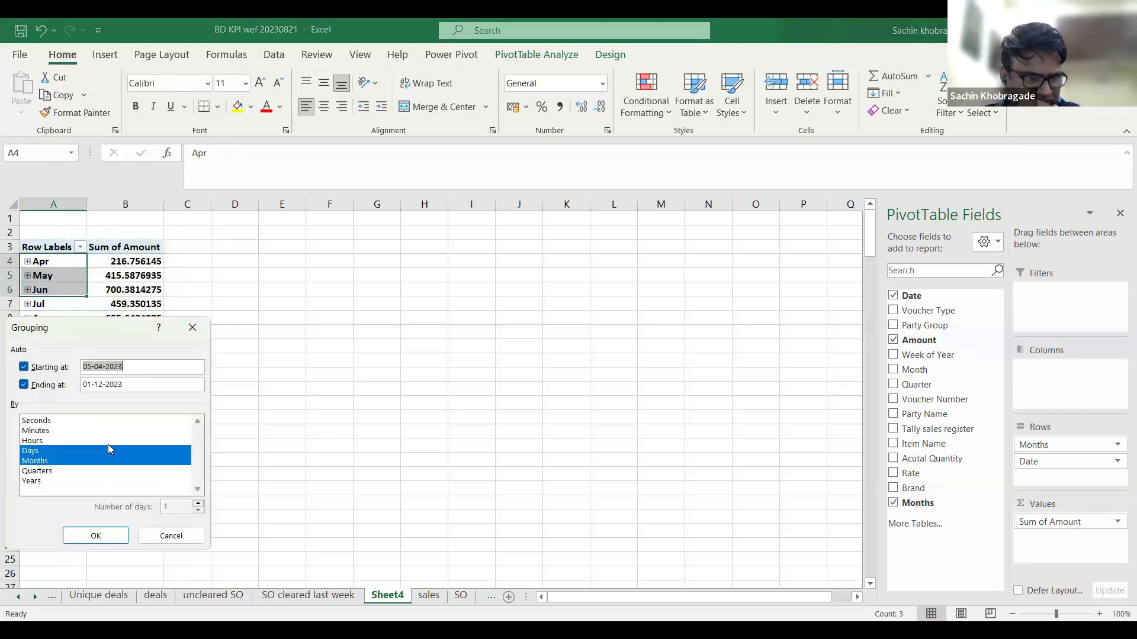
pyautogui.click(56, 471)
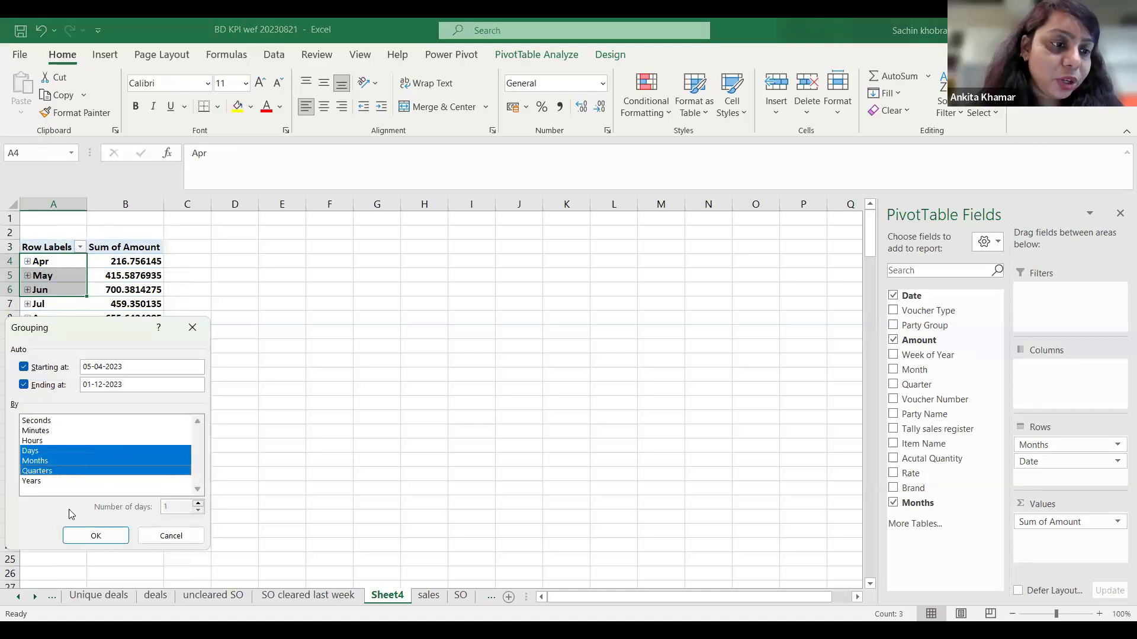
pyautogui.click(58, 472)
pyautogui.click(62, 473)
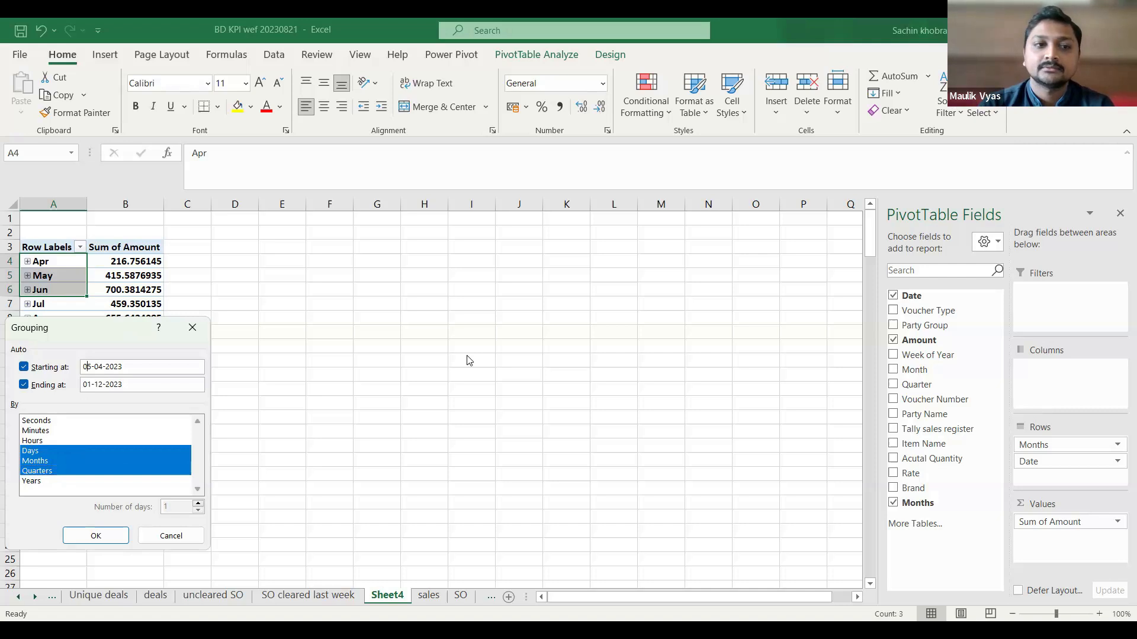
# Set the grouping's start date to 01-04-2023 and tick its automatic start option
pyautogui.press('BackSpace')
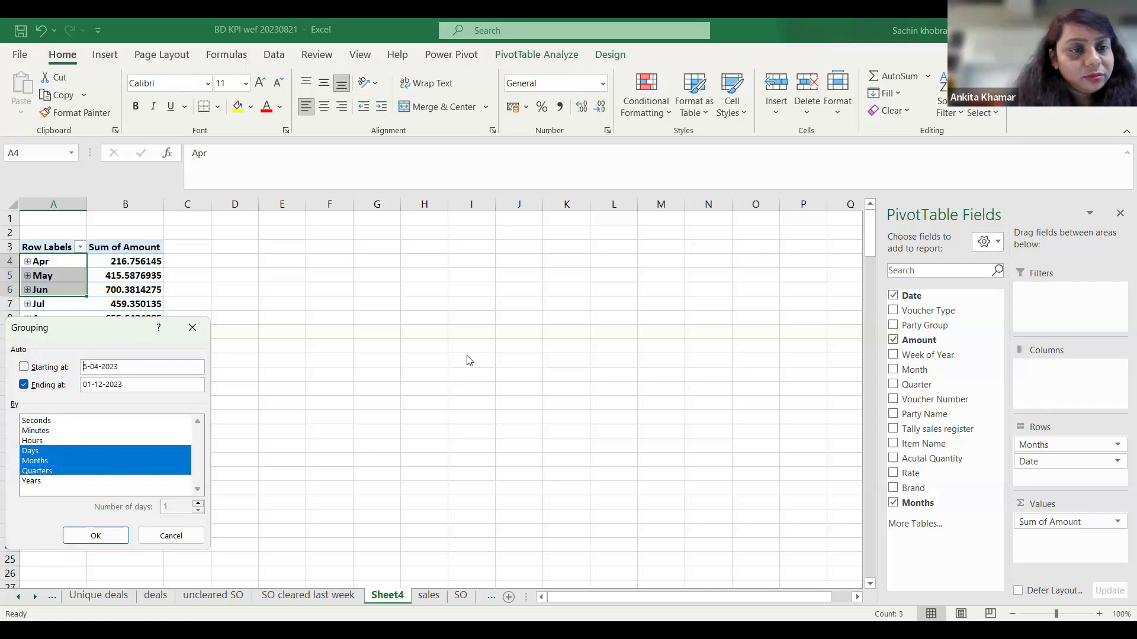
pyautogui.press('Delete')
pyautogui.write('01')
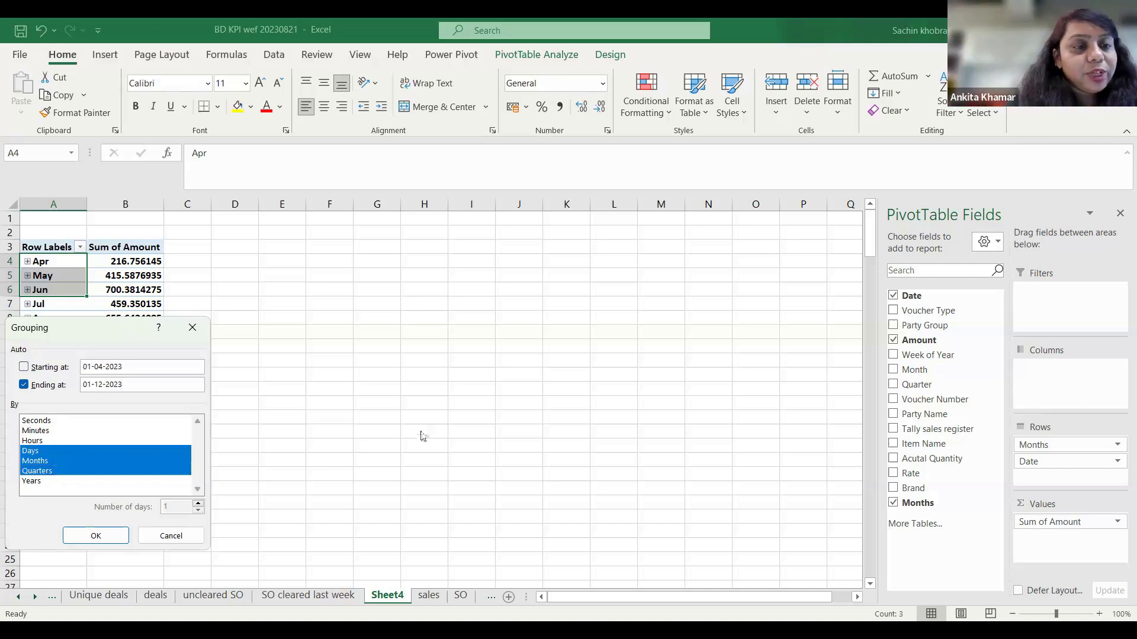
pyautogui.click(24, 367)
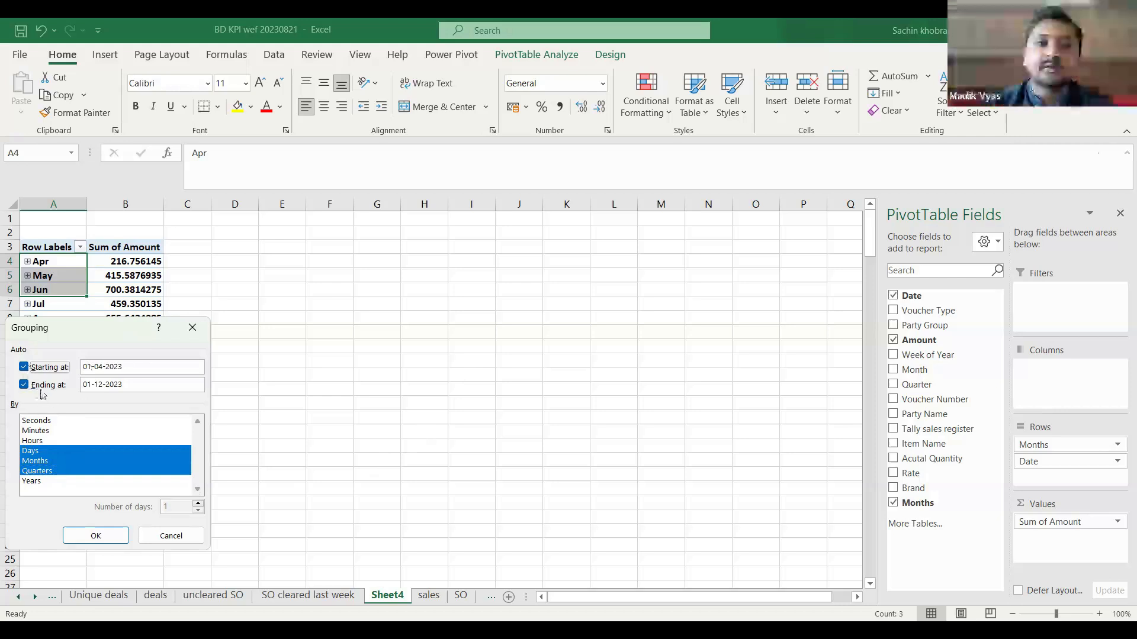
# Set the grouping's end date to 30-06-2023, tick its automatic end option, and apply the grouping
pyautogui.click(85, 384)
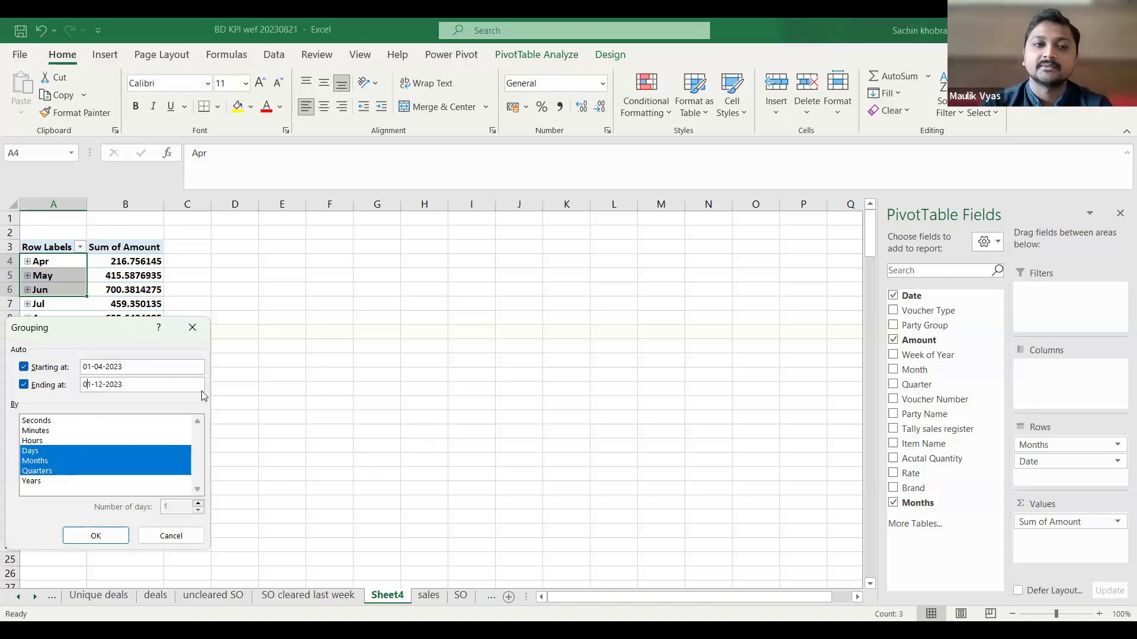
pyautogui.press('BackSpace')
pyautogui.press('Delete')
pyautogui.write('30')
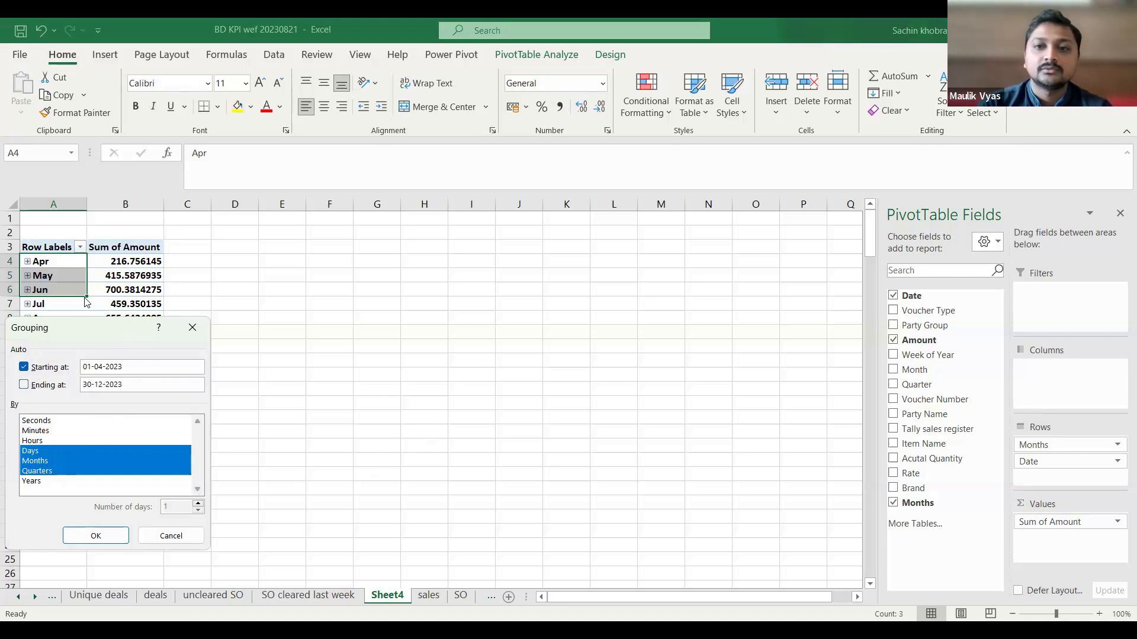
pyautogui.press('Delete')
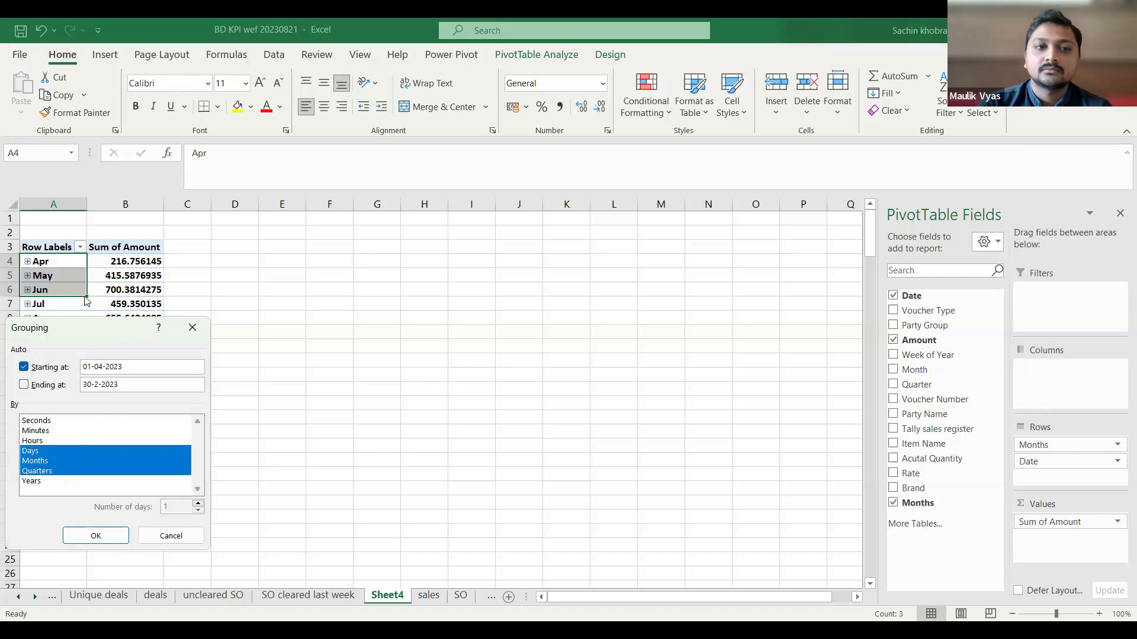
pyautogui.press('Delete')
pyautogui.write('0')
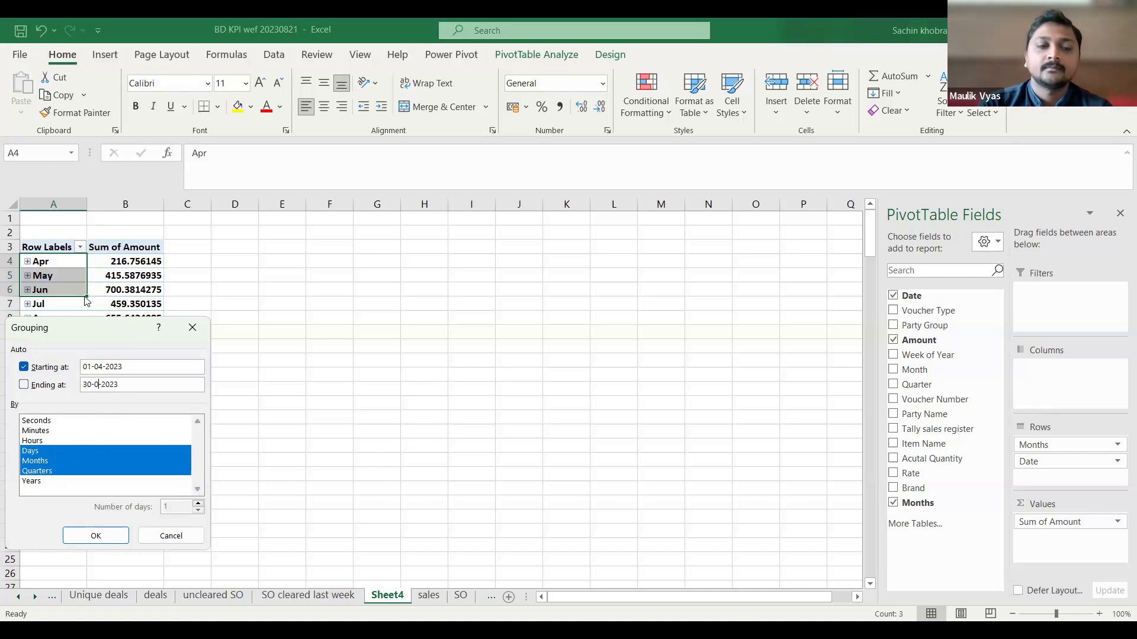
pyautogui.write('6')
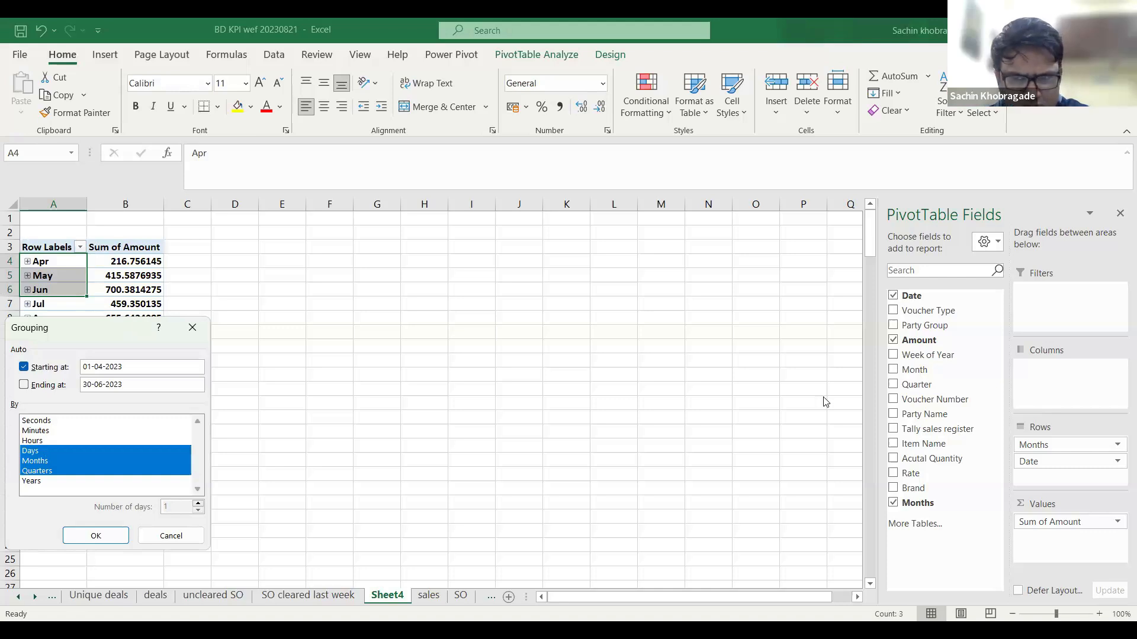
pyautogui.click(24, 385)
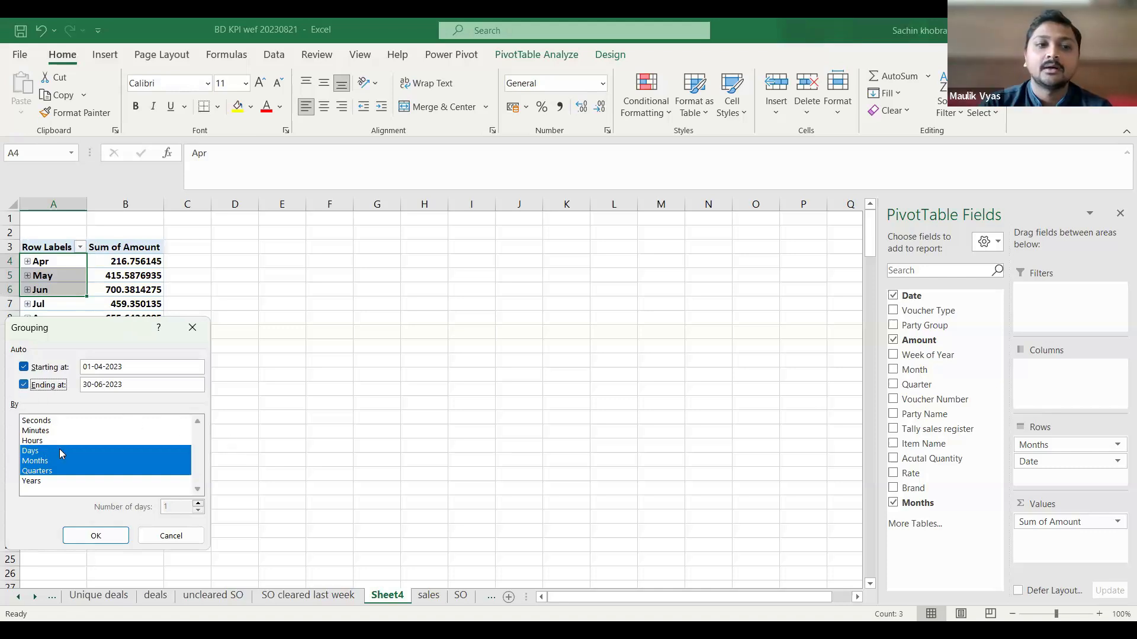
pyautogui.click(98, 536)
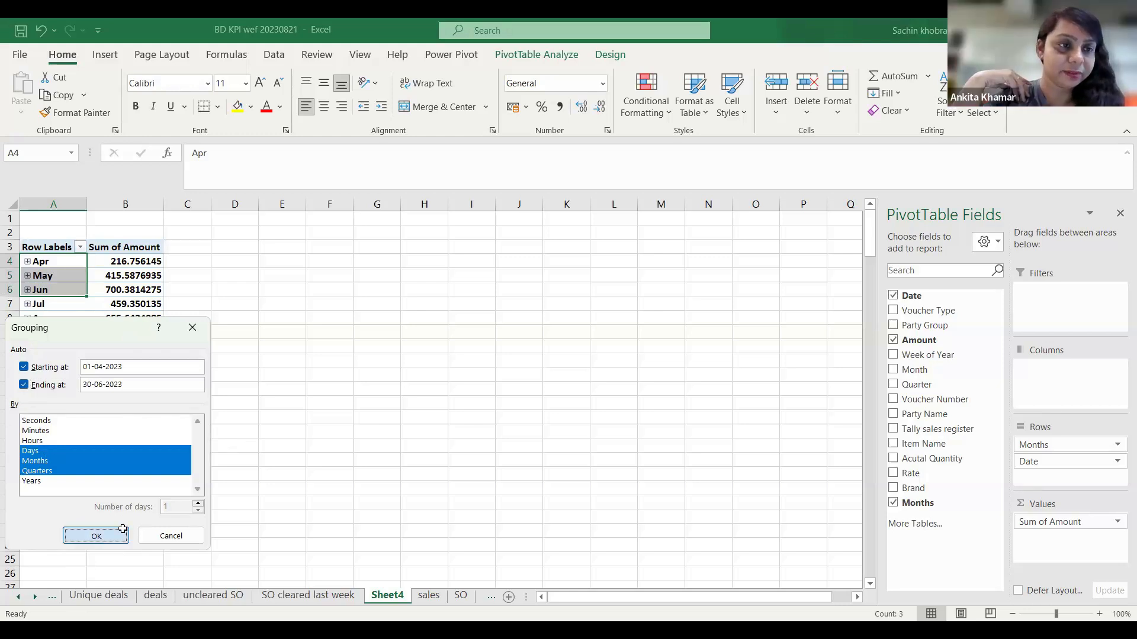
# Examine the quarter group with its nested months and dates in the Amount pivot table
pyautogui.click(336, 424)
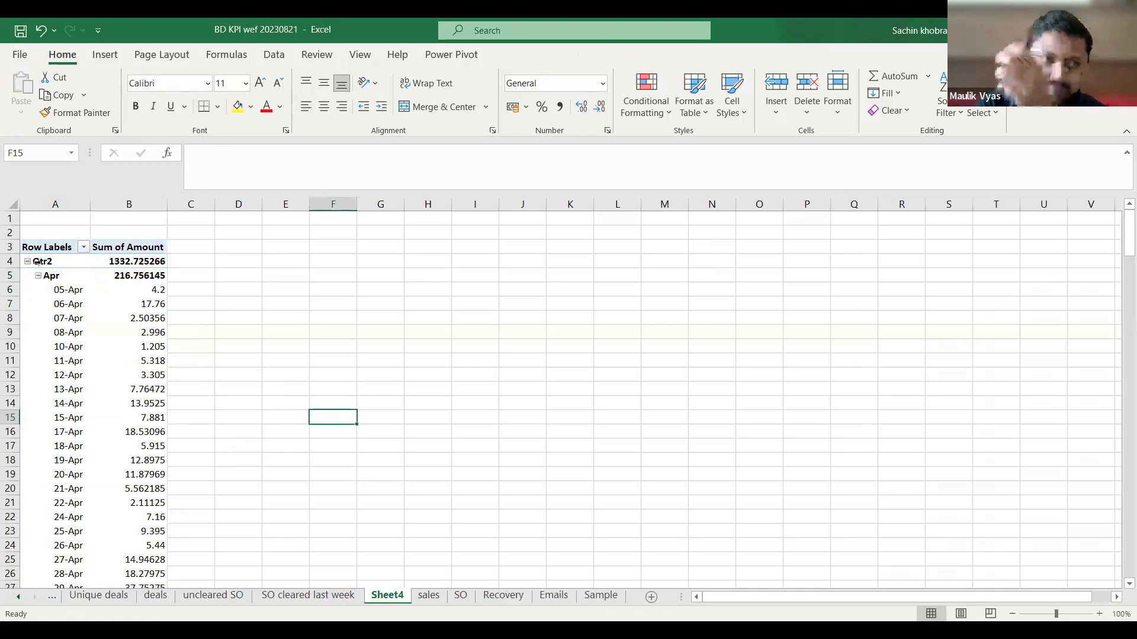
pyautogui.click(66, 289)
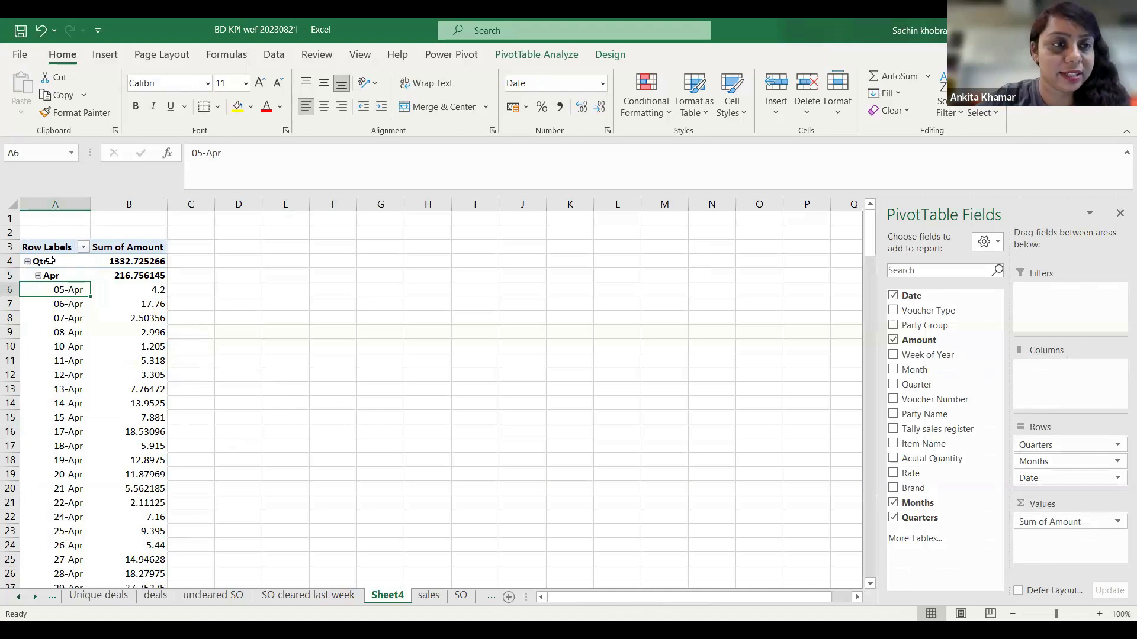
pyautogui.click(50, 260)
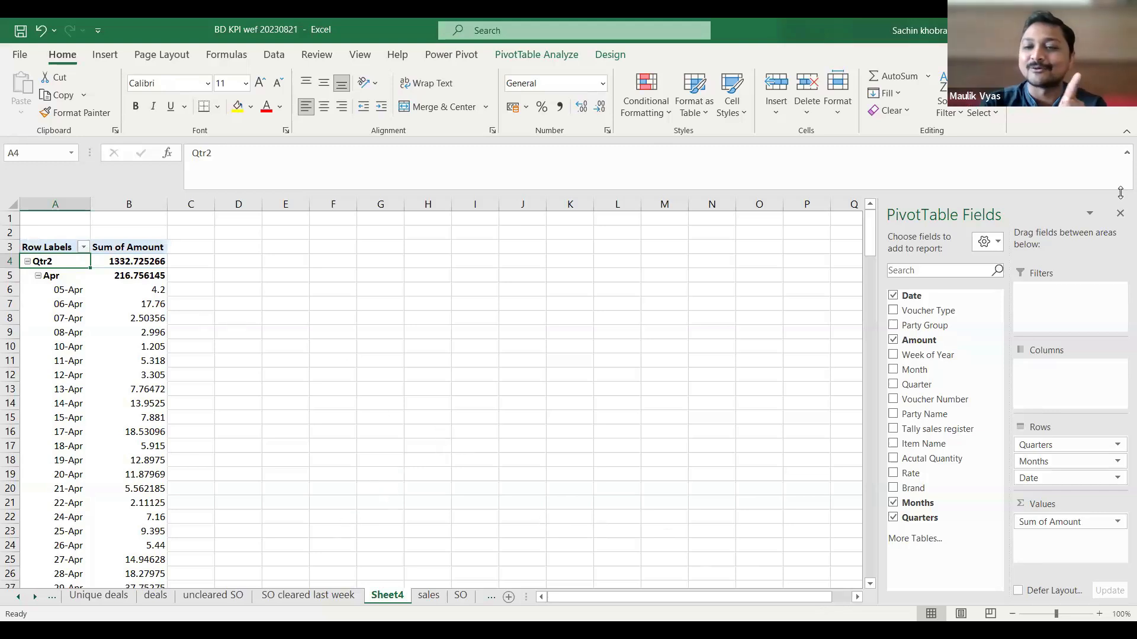
pyautogui.click(106, 316)
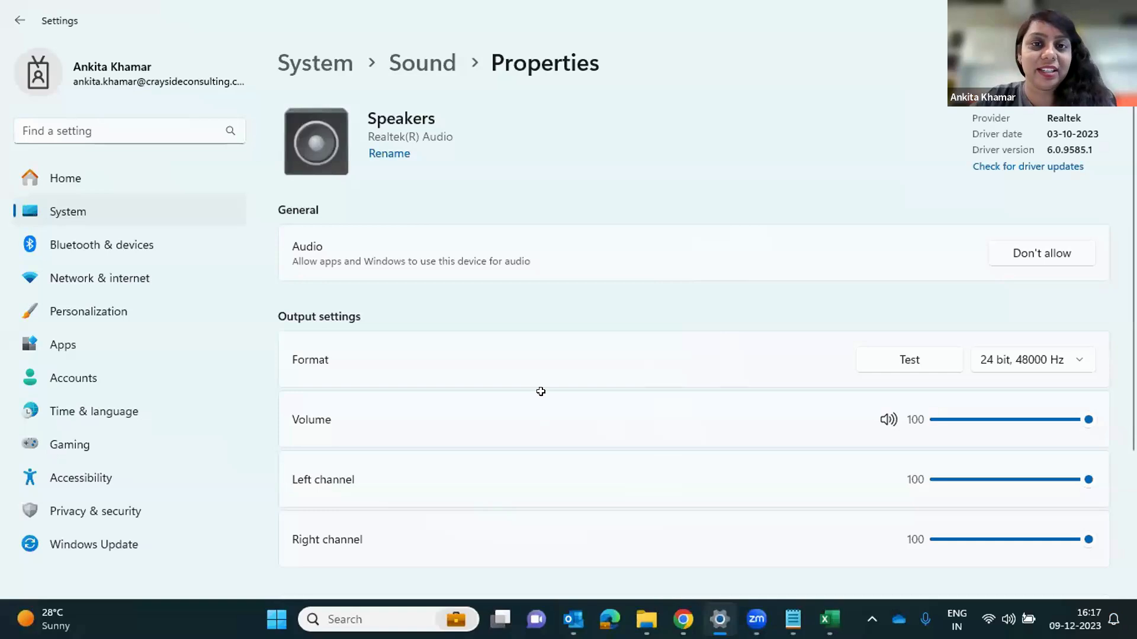
# Switch back to the Data-for-Practice workbook and expand the Jul group in the profit pivot table
pyautogui.hotkey('alt', 'Tab')
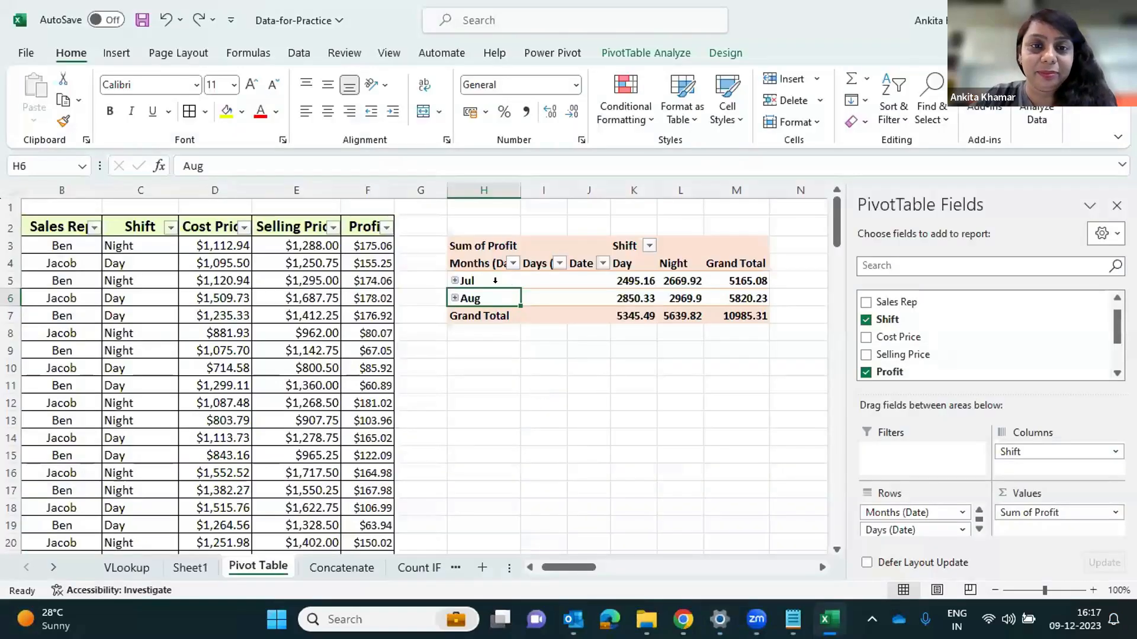
pyautogui.click(454, 281)
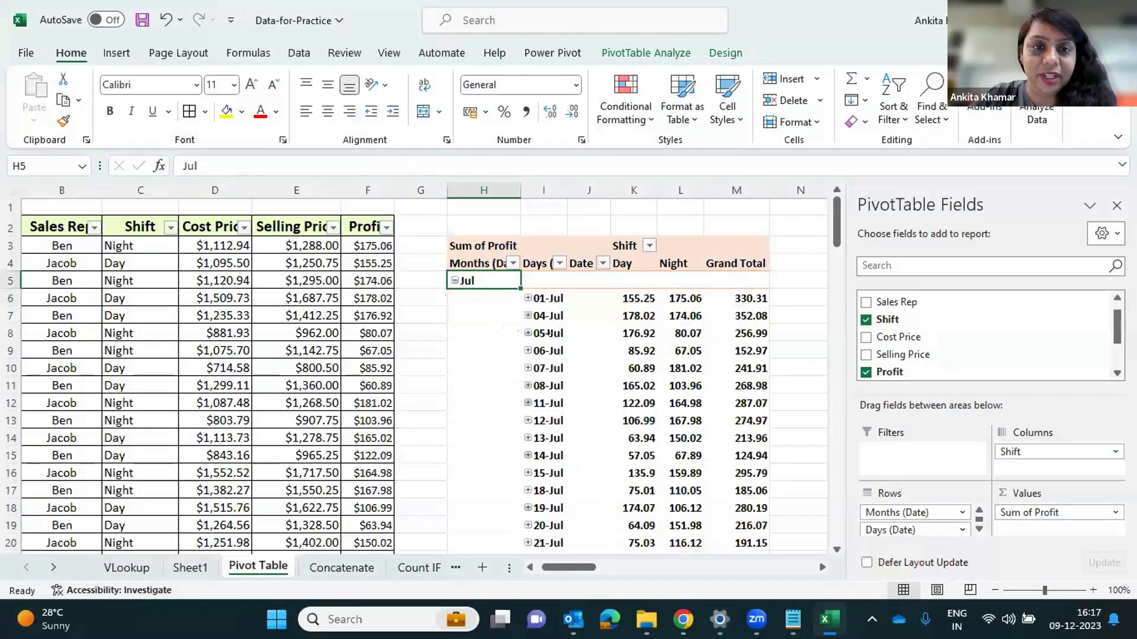
# Open the profit pivot table's options at the layout and format settings
pyautogui.rightClick(489, 281)
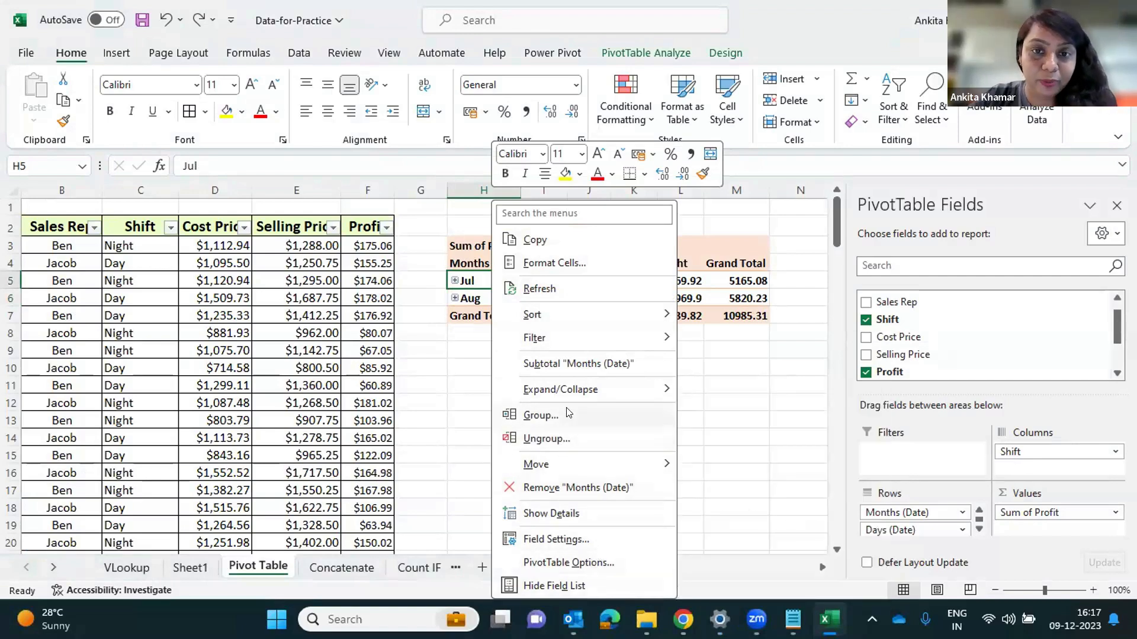
pyautogui.moveTo(595, 391)
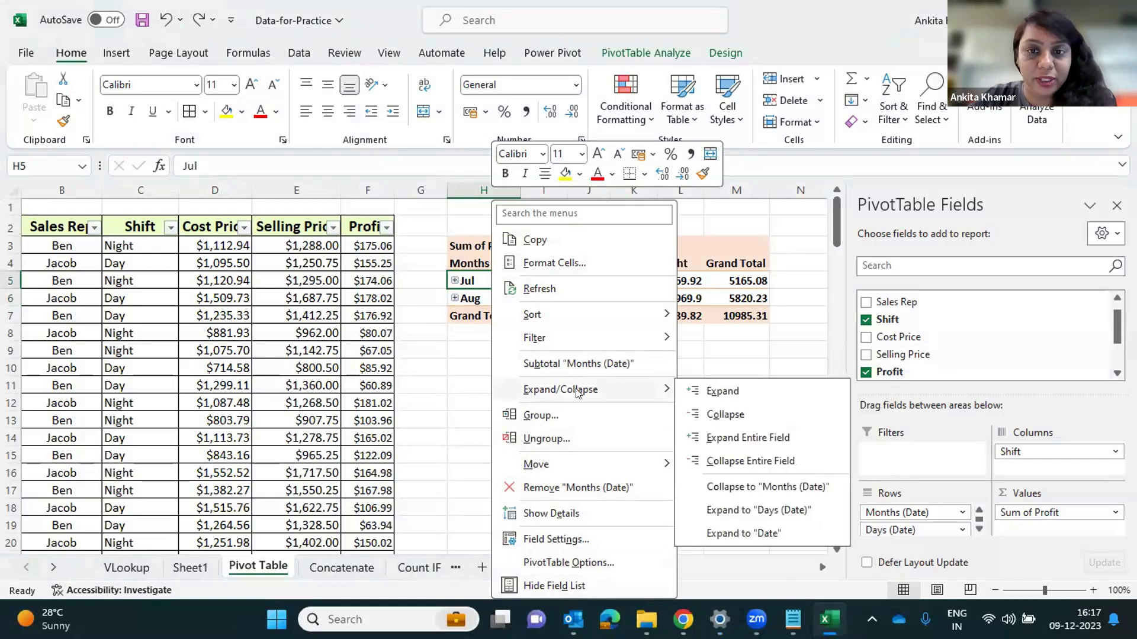
pyautogui.click(580, 565)
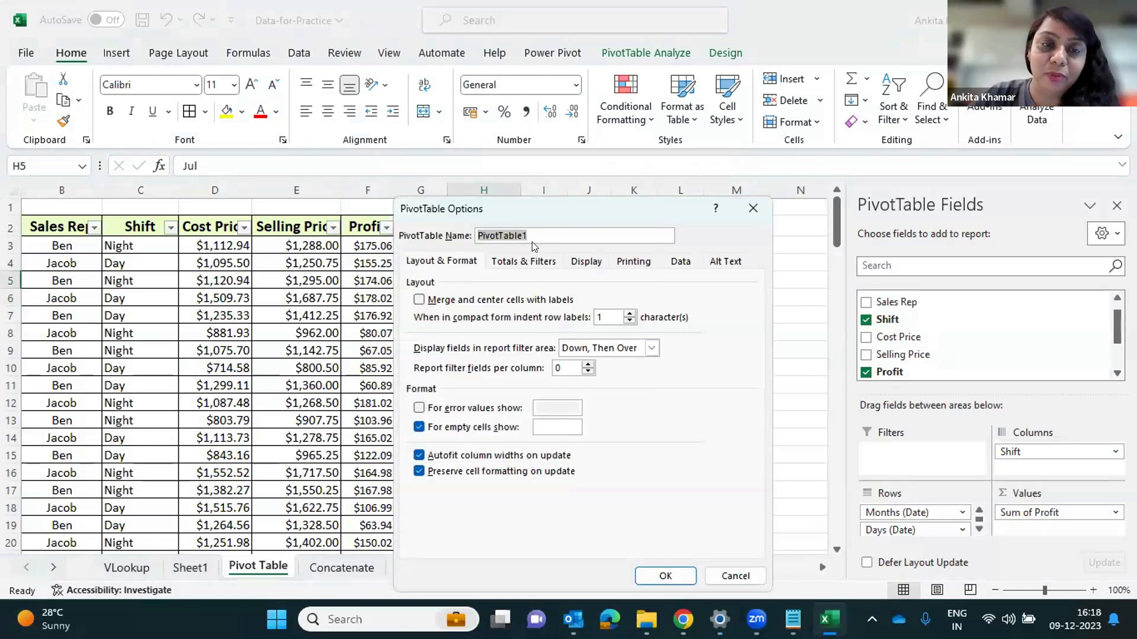
pyautogui.click(445, 263)
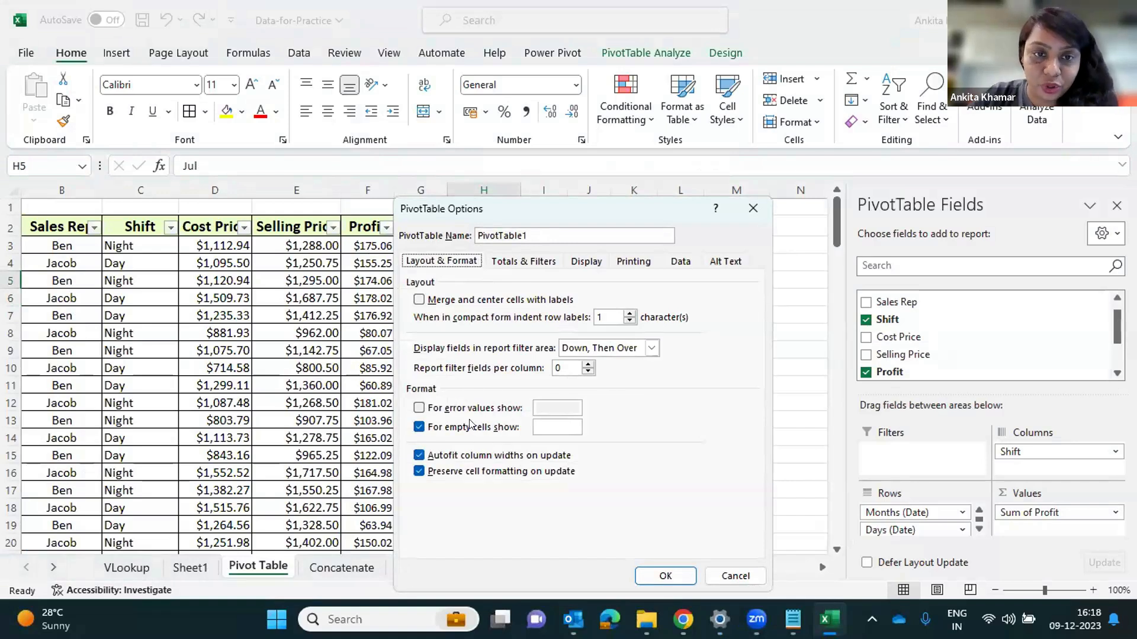
# Turn the grand totals for rows and columns off and back on in the pivot table options
pyautogui.click(482, 301)
pyautogui.click(483, 317)
pyautogui.click(482, 301)
pyautogui.click(483, 316)
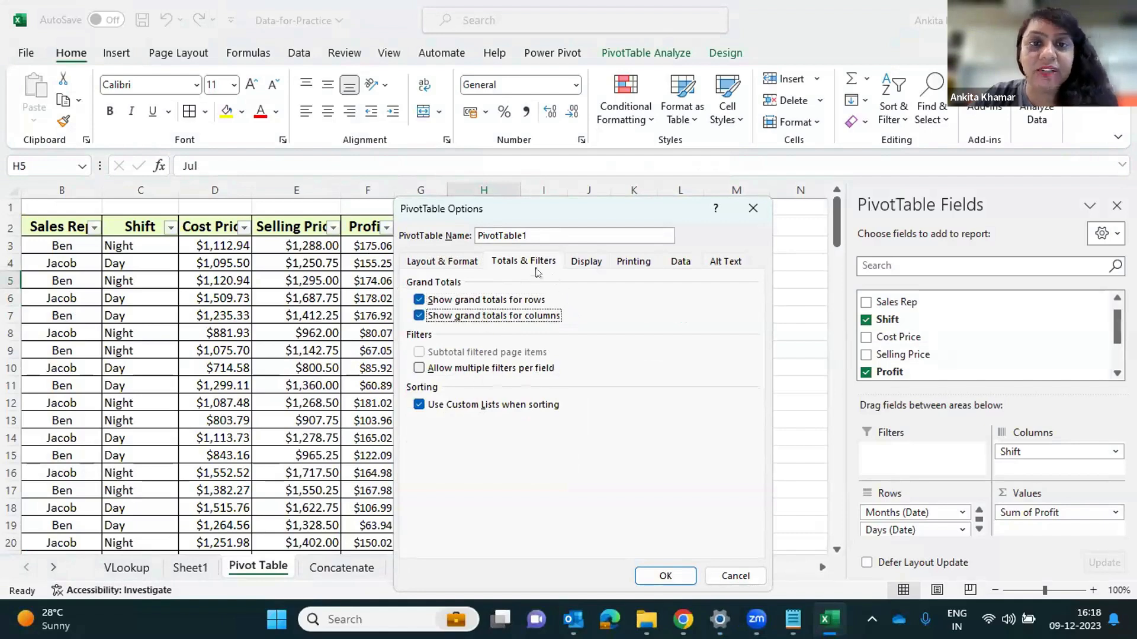
# Apply the classic PivotTable layout and add Sales Rep as the first row field
pyautogui.click(588, 261)
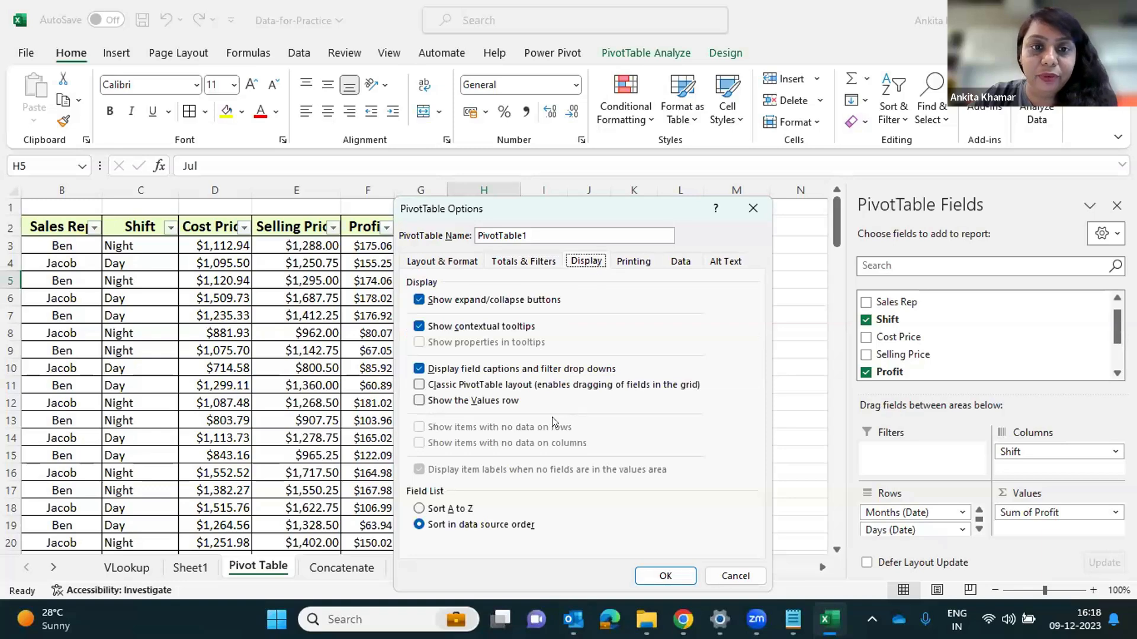
pyautogui.click(448, 385)
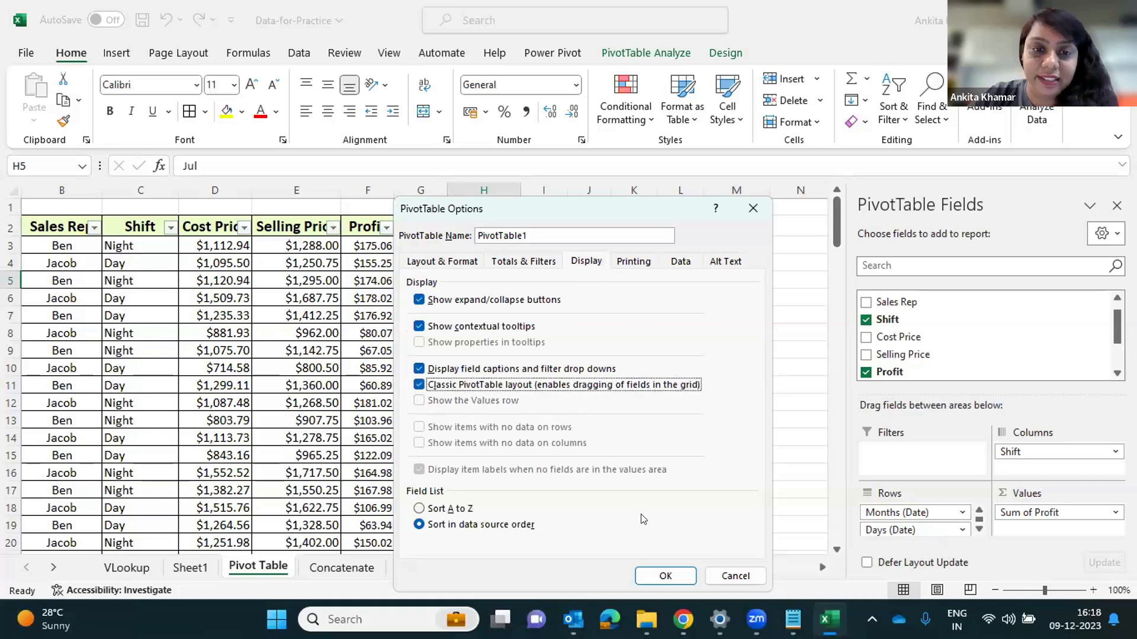
pyautogui.click(664, 576)
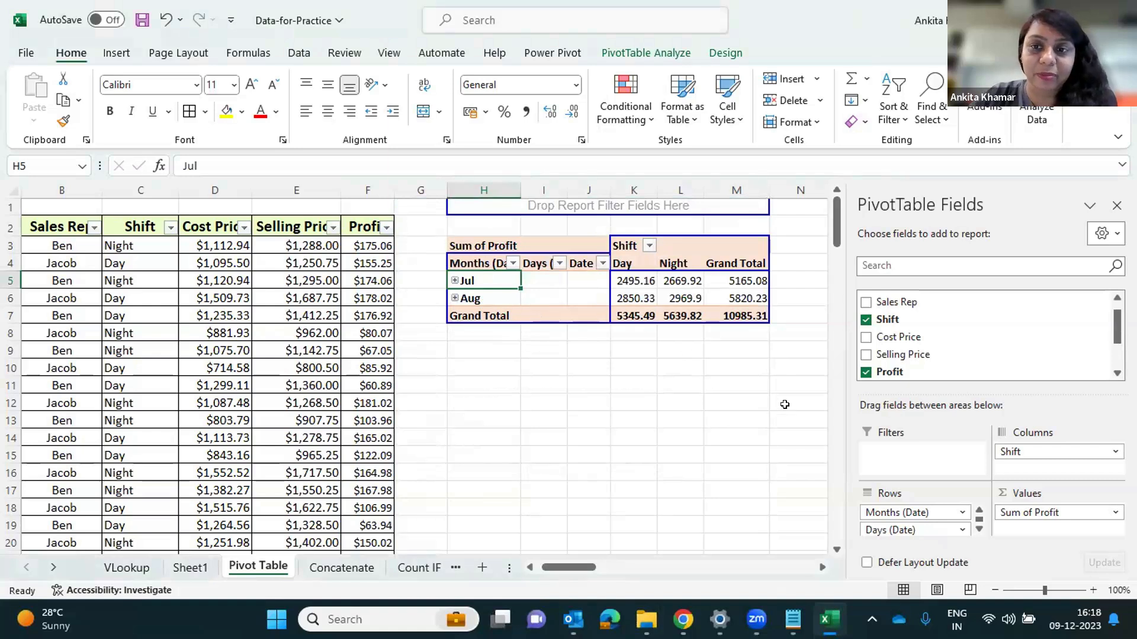
pyautogui.moveTo(899, 303); pyautogui.dragTo(894, 503)
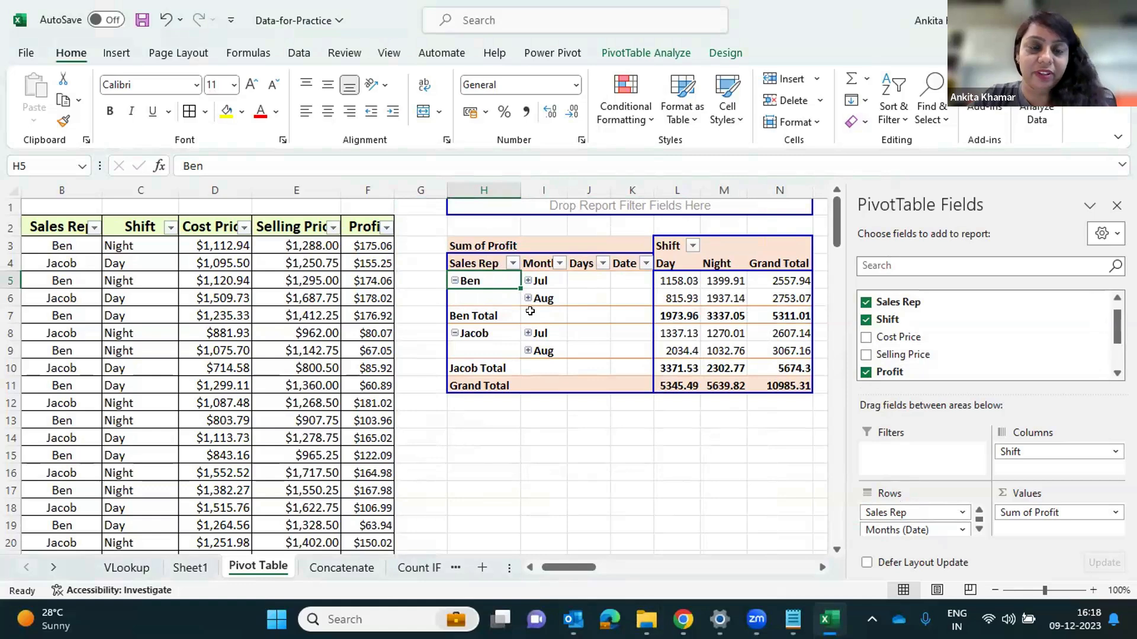
# Review the pivot table's printing, data and alt text options, and close them without changes
pyautogui.rightClick(501, 314)
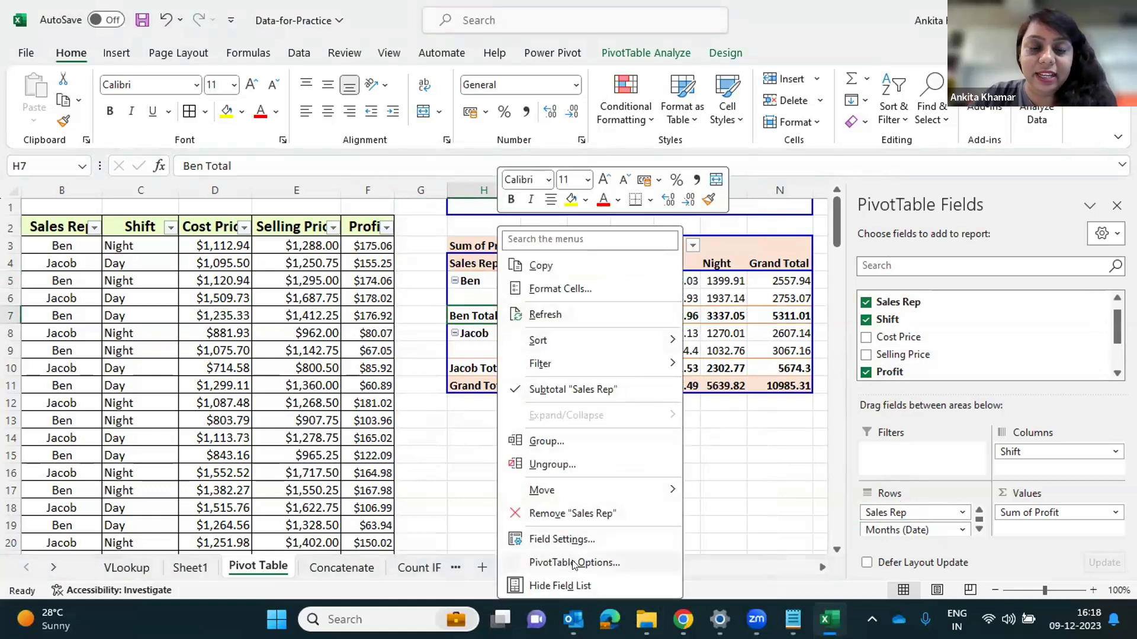
pyautogui.click(619, 561)
pyautogui.click(632, 261)
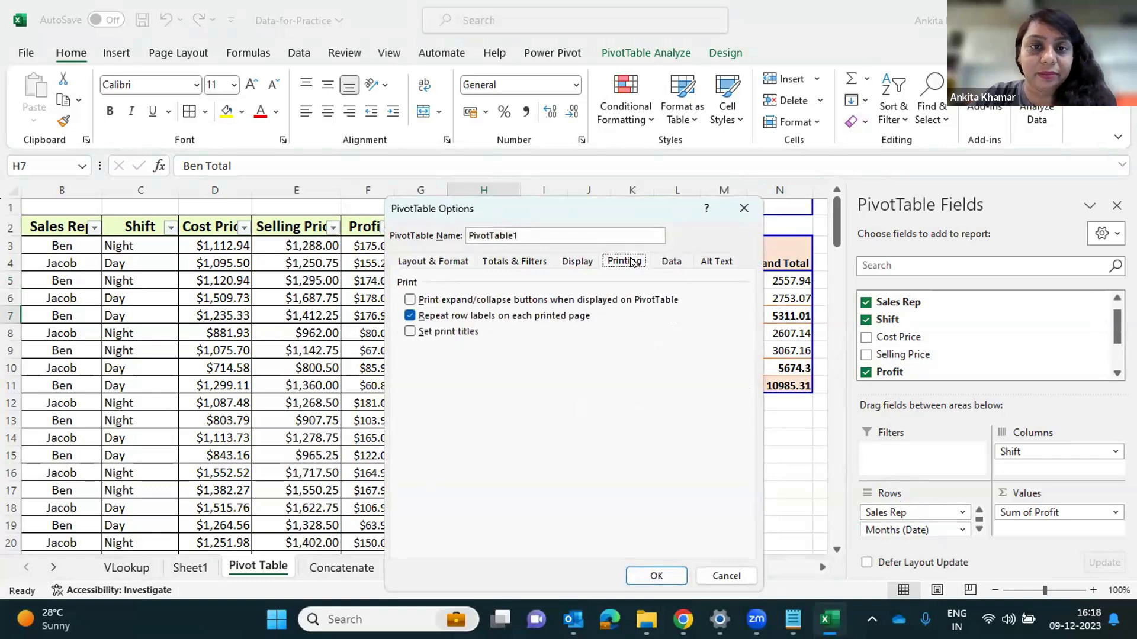
pyautogui.click(682, 262)
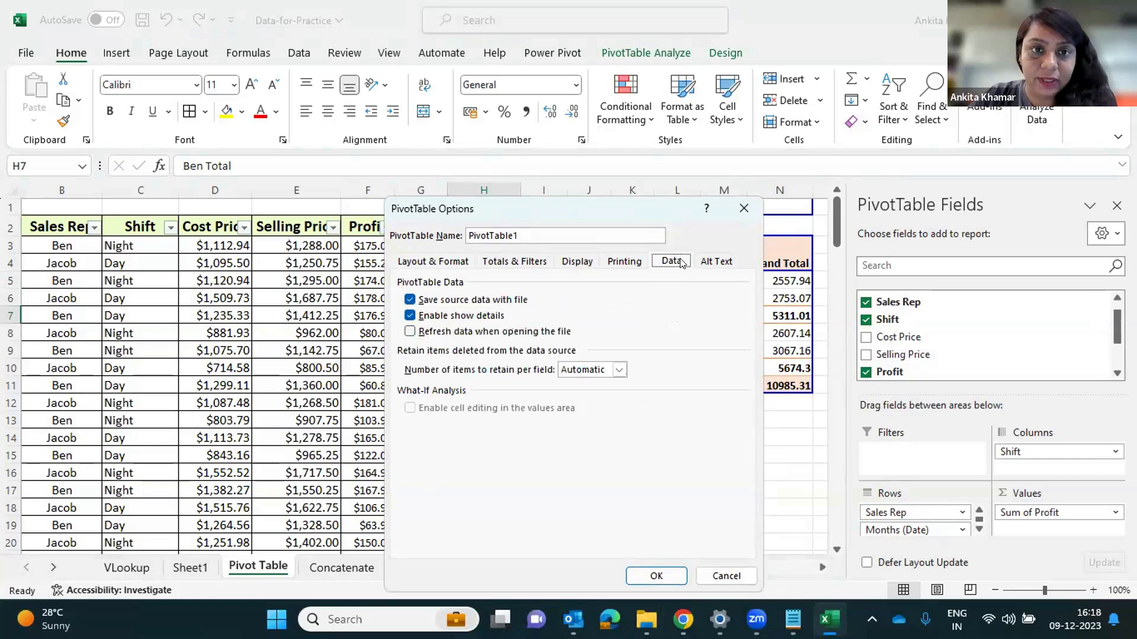
pyautogui.click(726, 263)
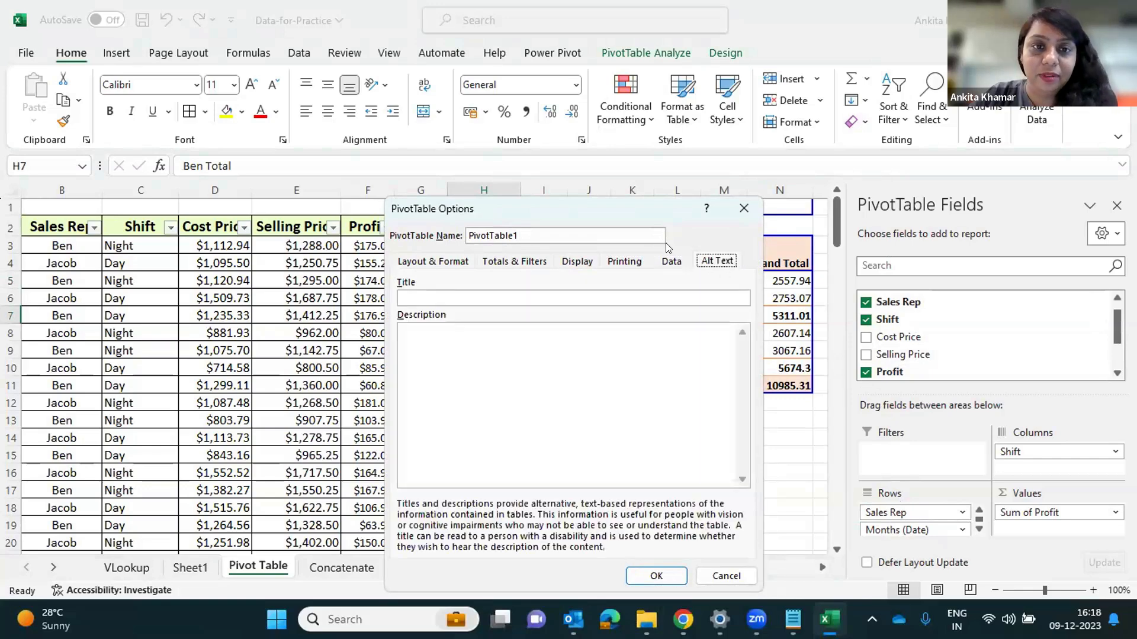
pyautogui.click(476, 341)
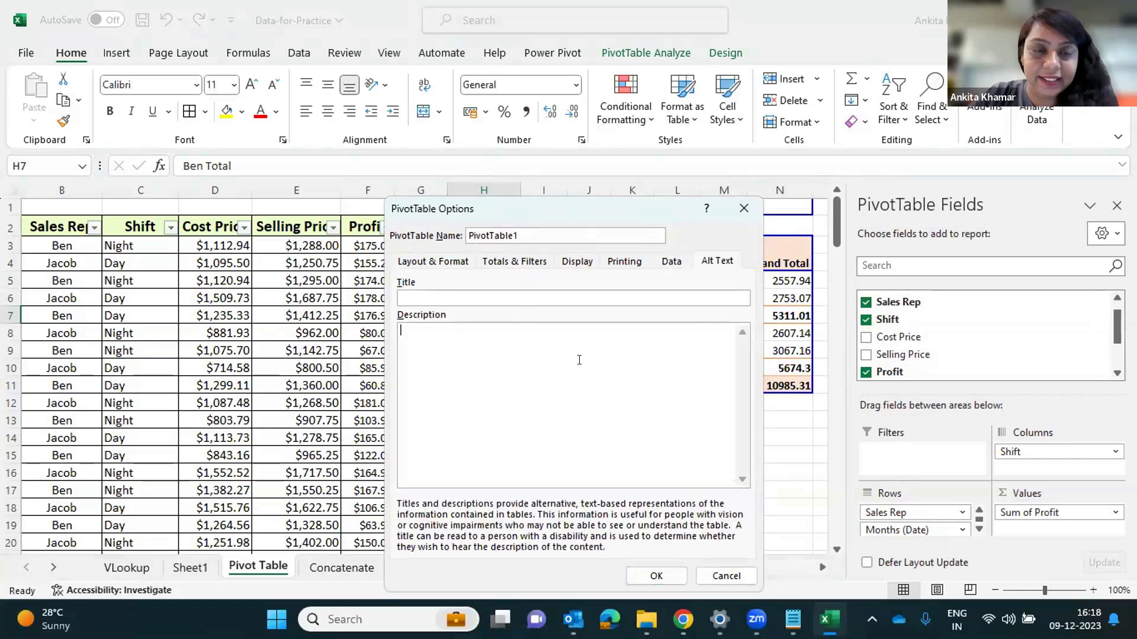
pyautogui.click(725, 576)
pyautogui.moveTo(709, 298)
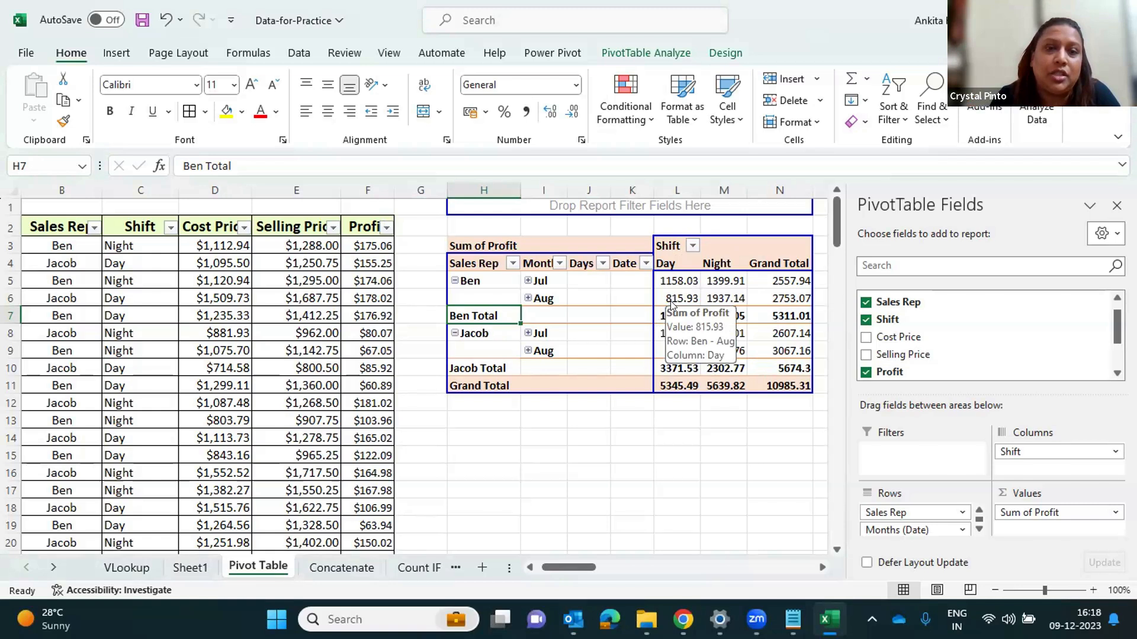
pyautogui.click(118, 330)
pyautogui.click(126, 277)
pyautogui.click(138, 258)
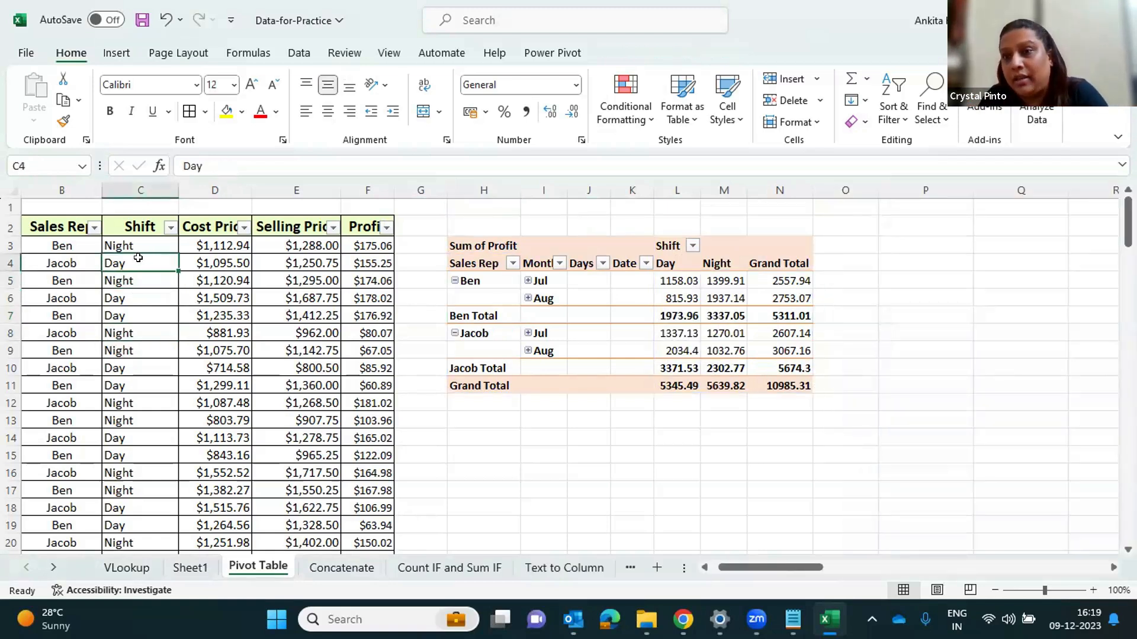
pyautogui.click(471, 281)
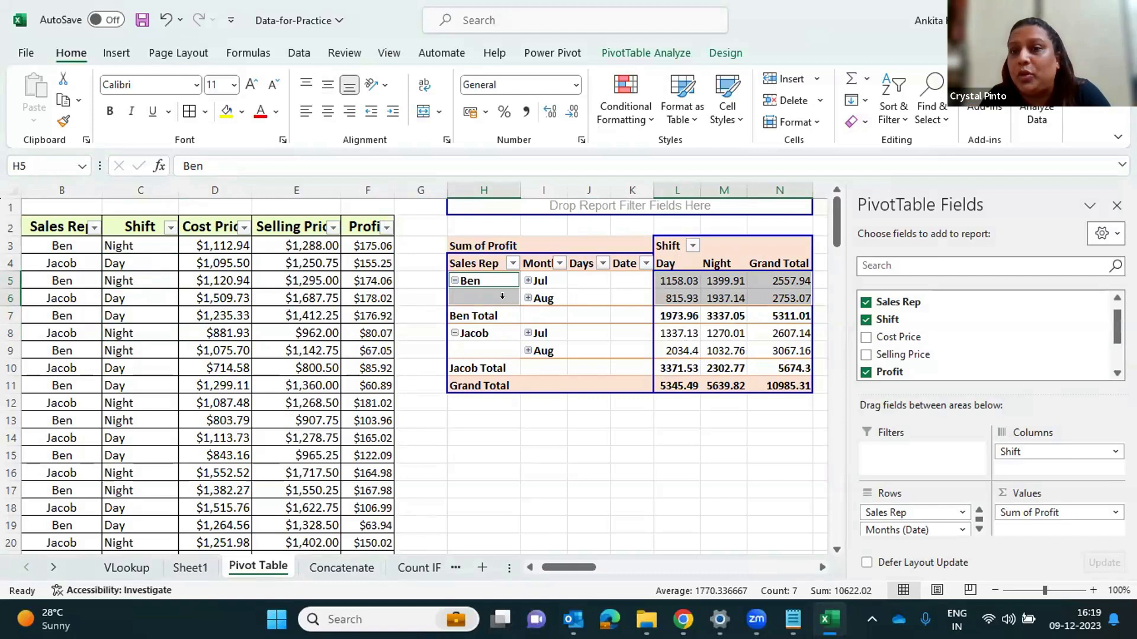
pyautogui.rightClick(498, 351)
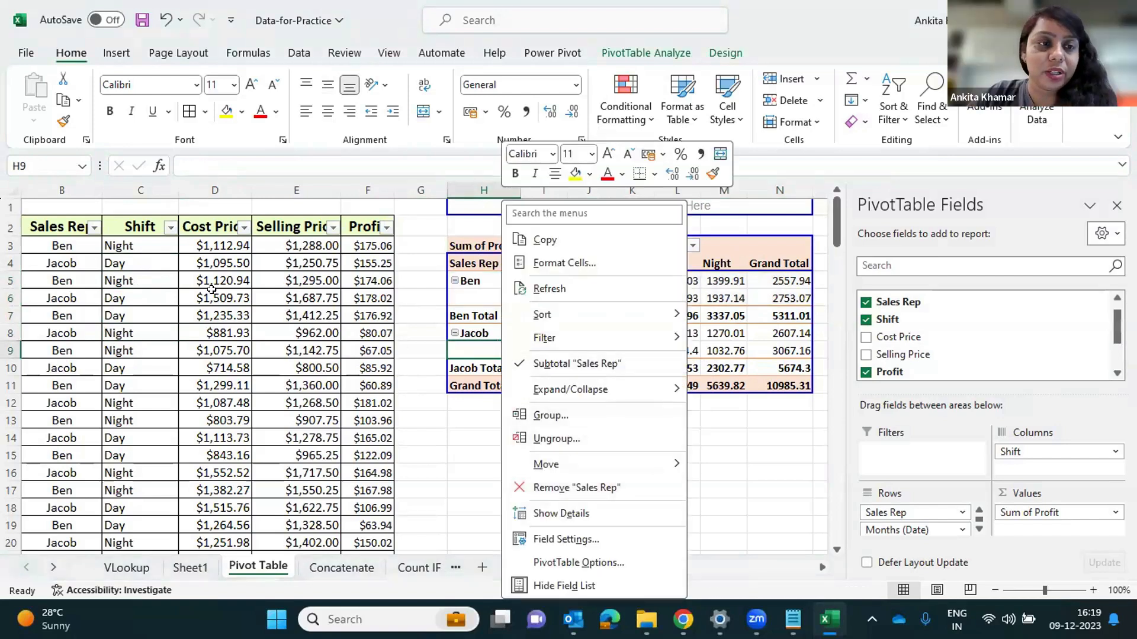
# Replace the shift in C3 with Day copied from C4, and try to refresh the pivot table
pyautogui.click(169, 246)
pyautogui.write('dAy')
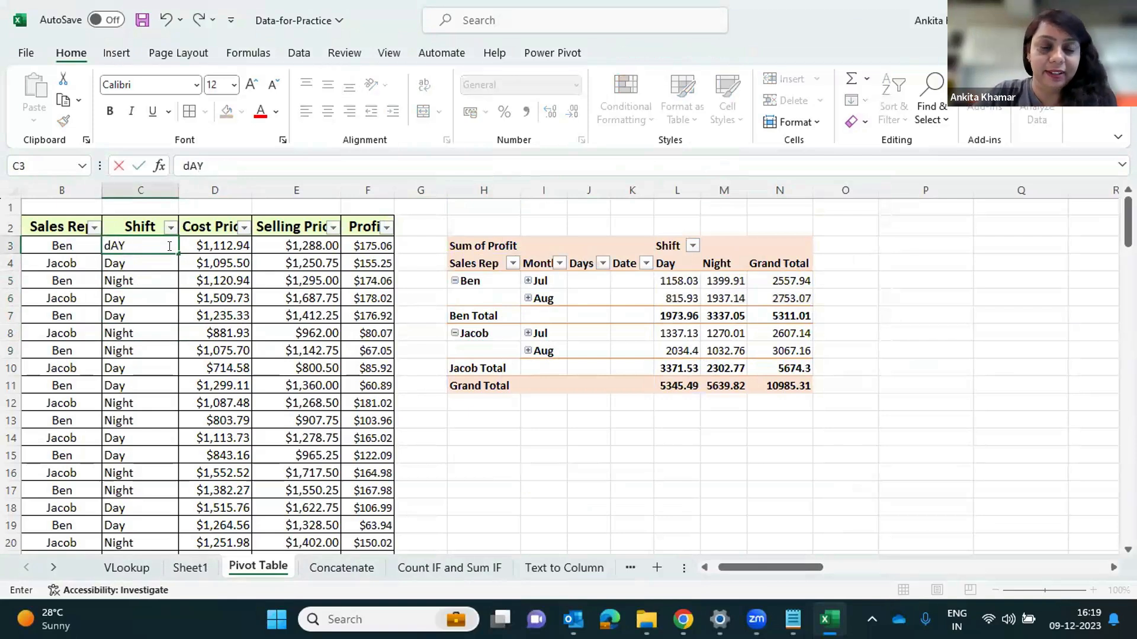
pyautogui.press('BackSpace')
pyautogui.press('BackSpace')
pyautogui.write('dA')
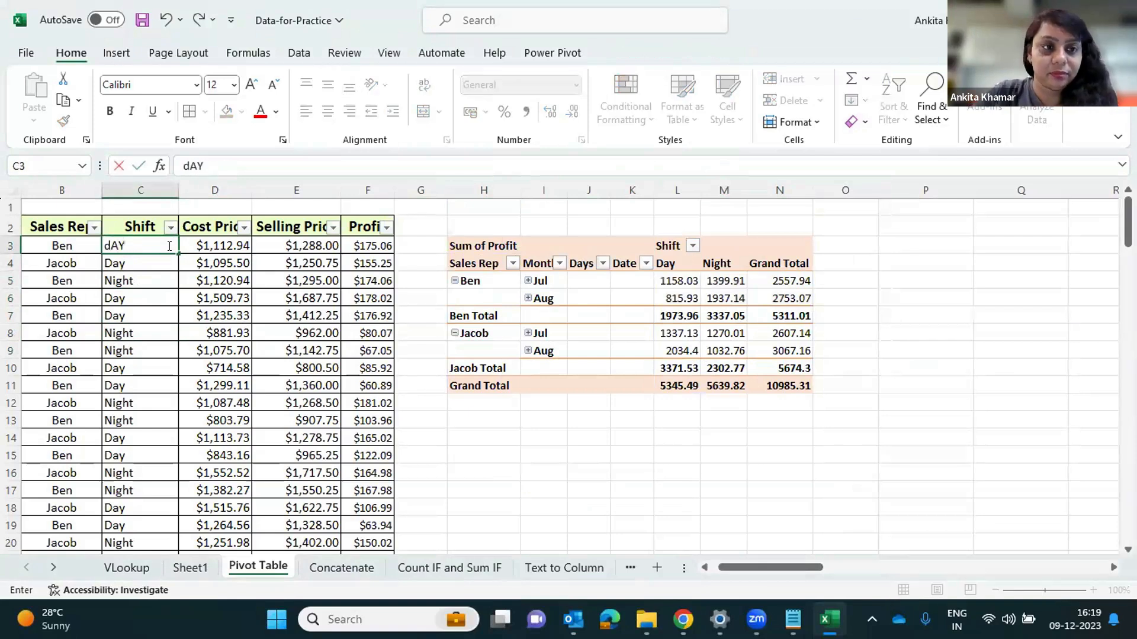
pyautogui.press('Tab')
pyautogui.press('Return')
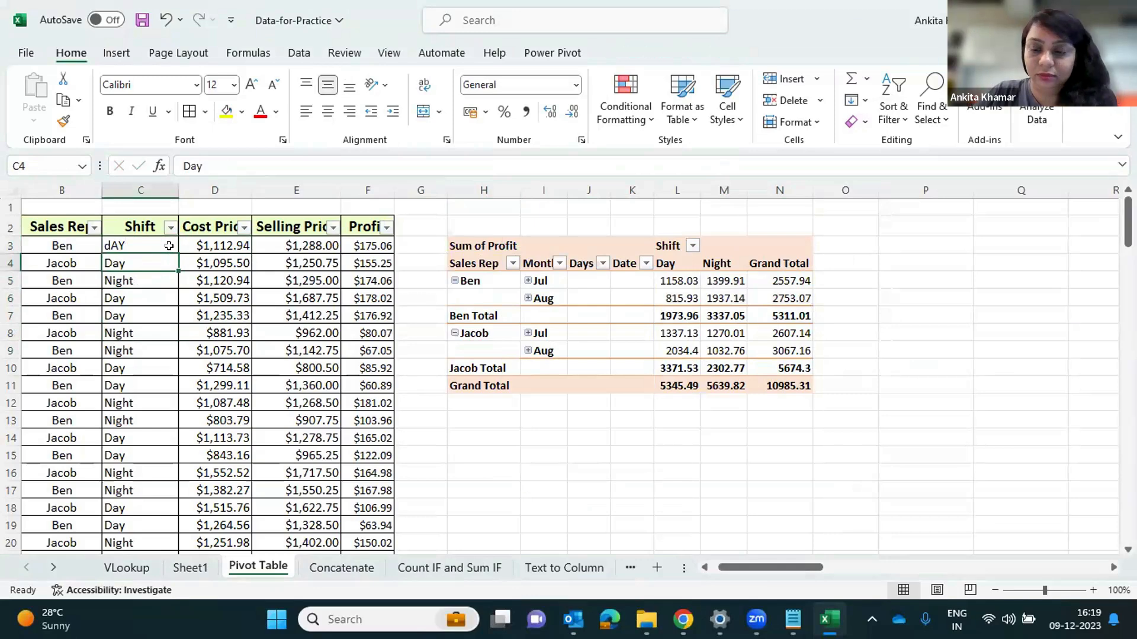
pyautogui.hotkey('ctrl', 'c')
pyautogui.click(169, 246)
pyautogui.hotkey('ctrl', 'v')
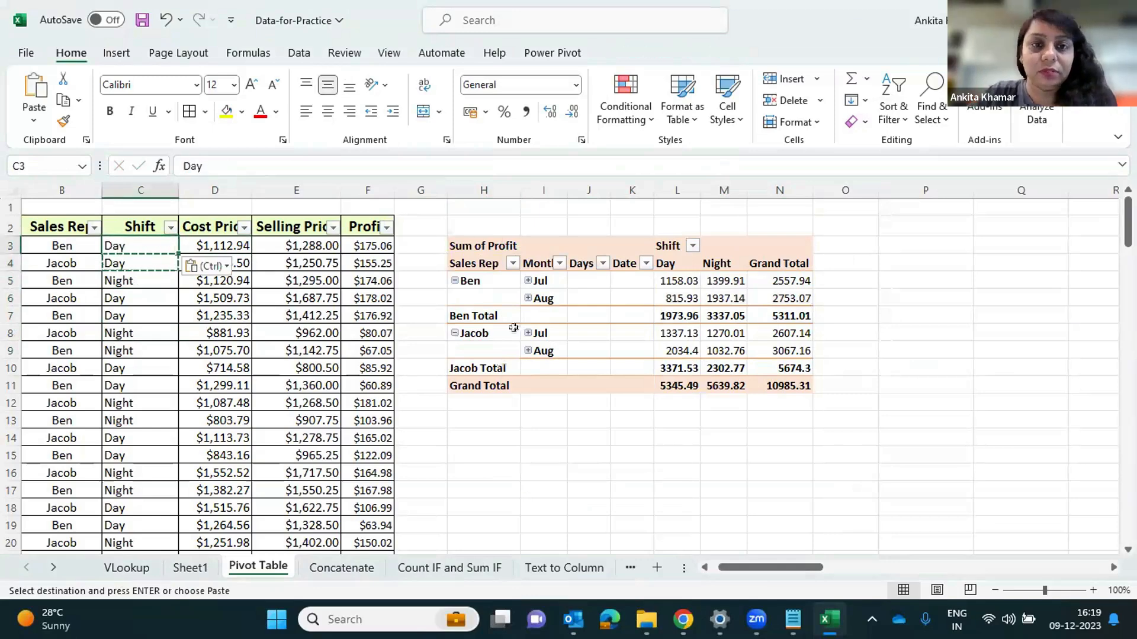
pyautogui.rightClick(487, 277)
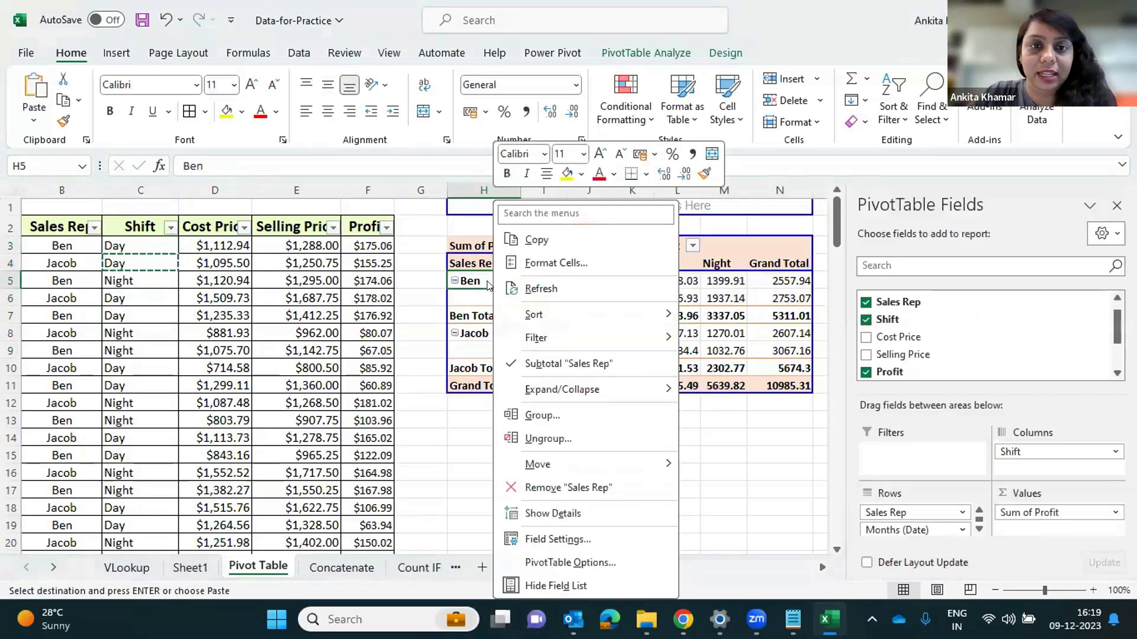
pyautogui.click(581, 284)
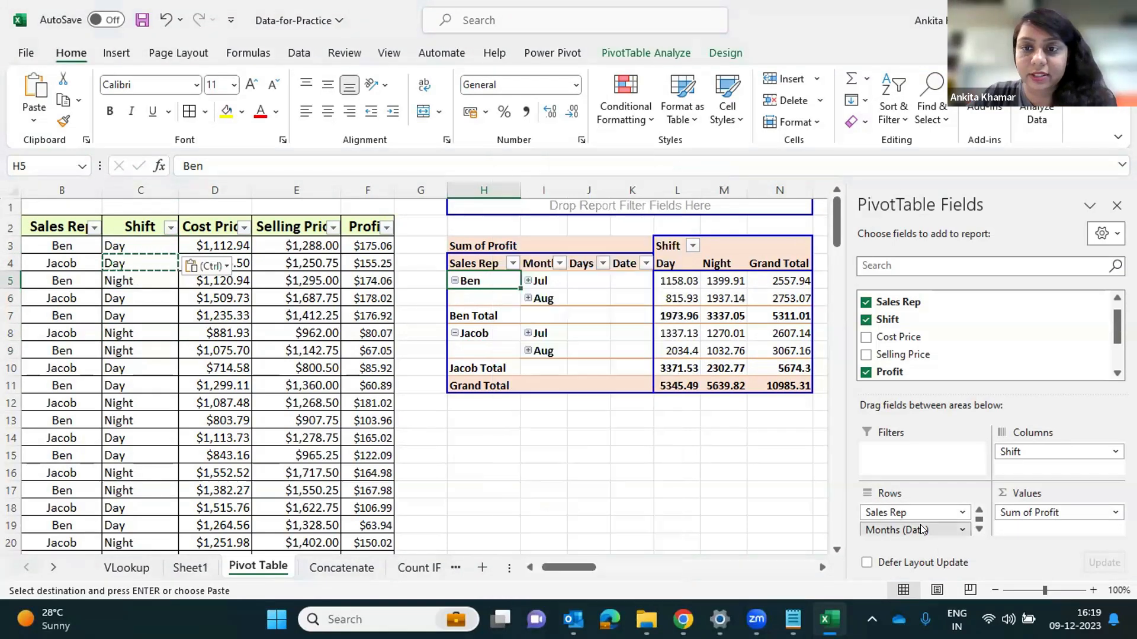
# Remove the month, day and date fields and Sum of Profit from the pivot table, keeping Sales Rep and Shift
pyautogui.moveTo(983, 320); pyautogui.dragTo(982, 325)
pyautogui.moveTo(897, 531); pyautogui.dragTo(956, 329)
pyautogui.moveTo(912, 530); pyautogui.dragTo(971, 296)
pyautogui.moveTo(1060, 513); pyautogui.dragTo(980, 320)
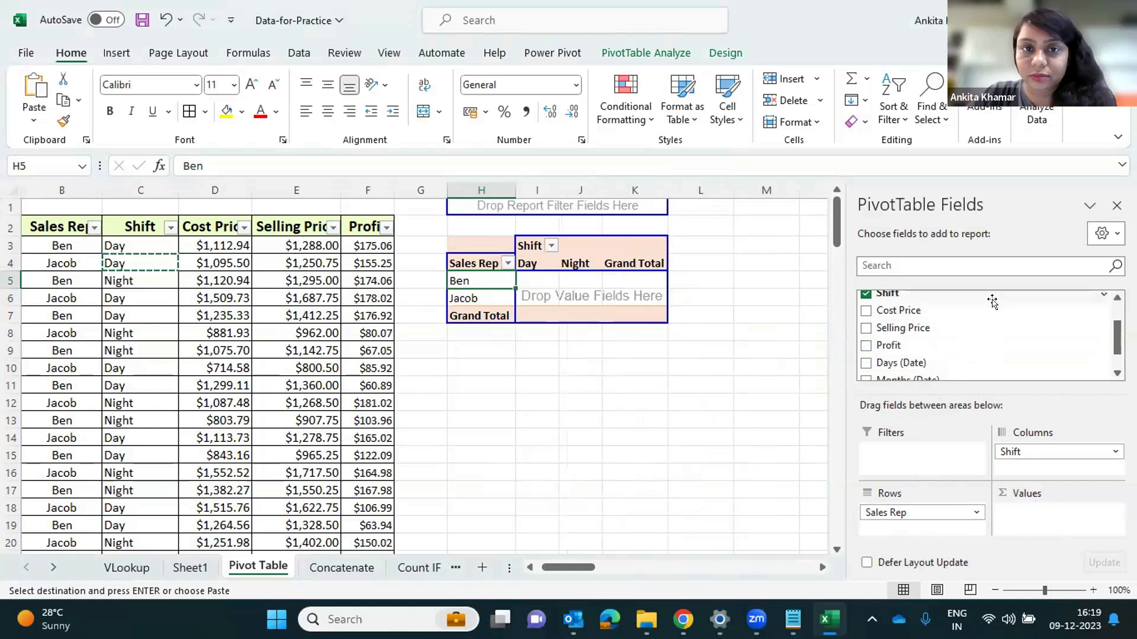
# Add the Shift field to the pivot table's values as a count per sales rep
pyautogui.scroll(1, 906, 320)
pyautogui.scroll(-1, 899, 319)
pyautogui.moveTo(891, 294); pyautogui.dragTo(1033, 508)
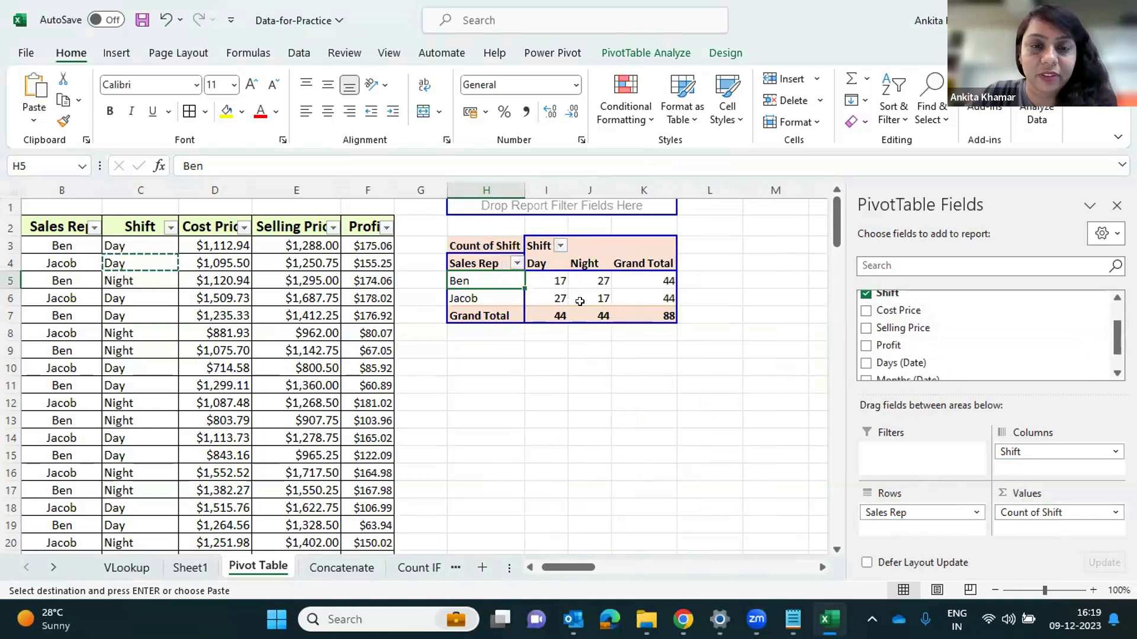
# Refresh the shift-count pivot table and check its day and night counts after the source change
pyautogui.moveTo(553, 299)
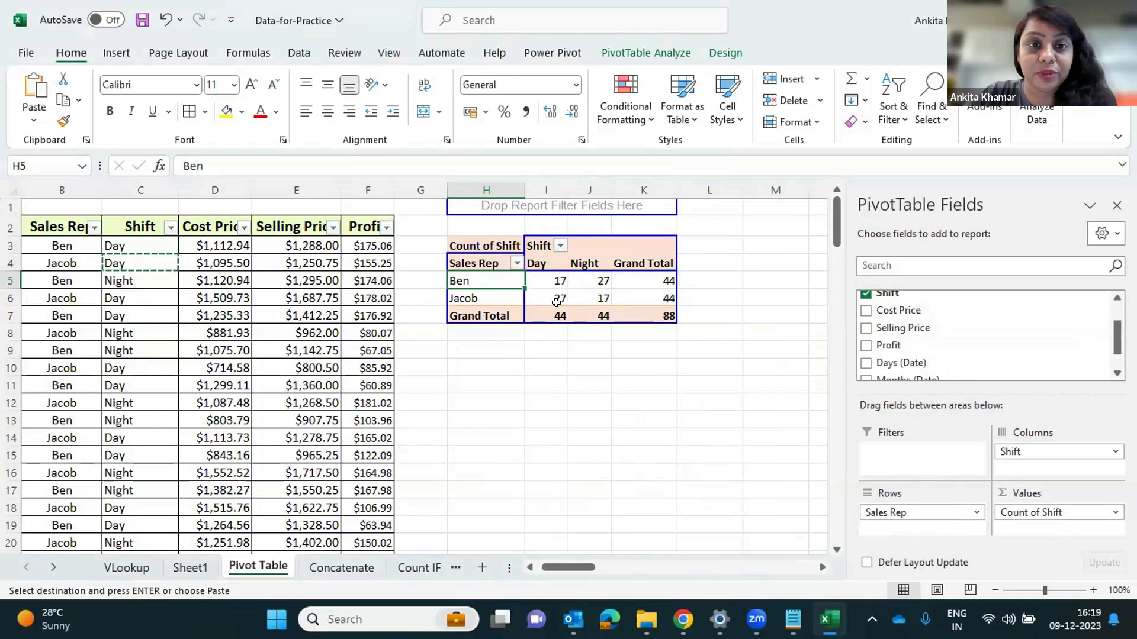
pyautogui.rightClick(495, 297)
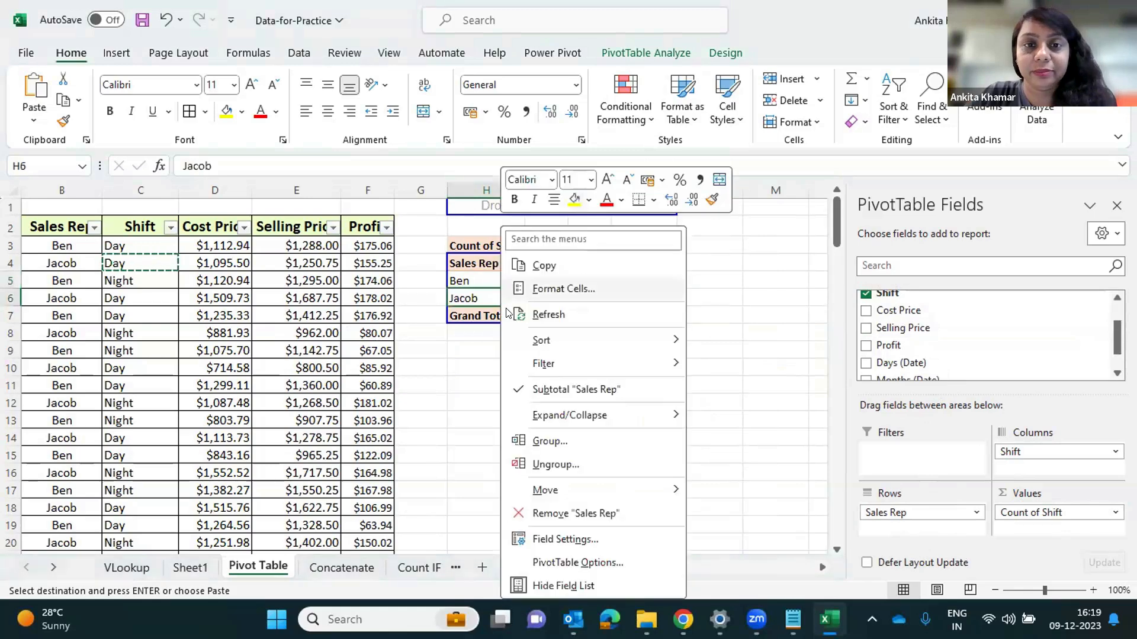
pyautogui.click(548, 316)
pyautogui.click(604, 280)
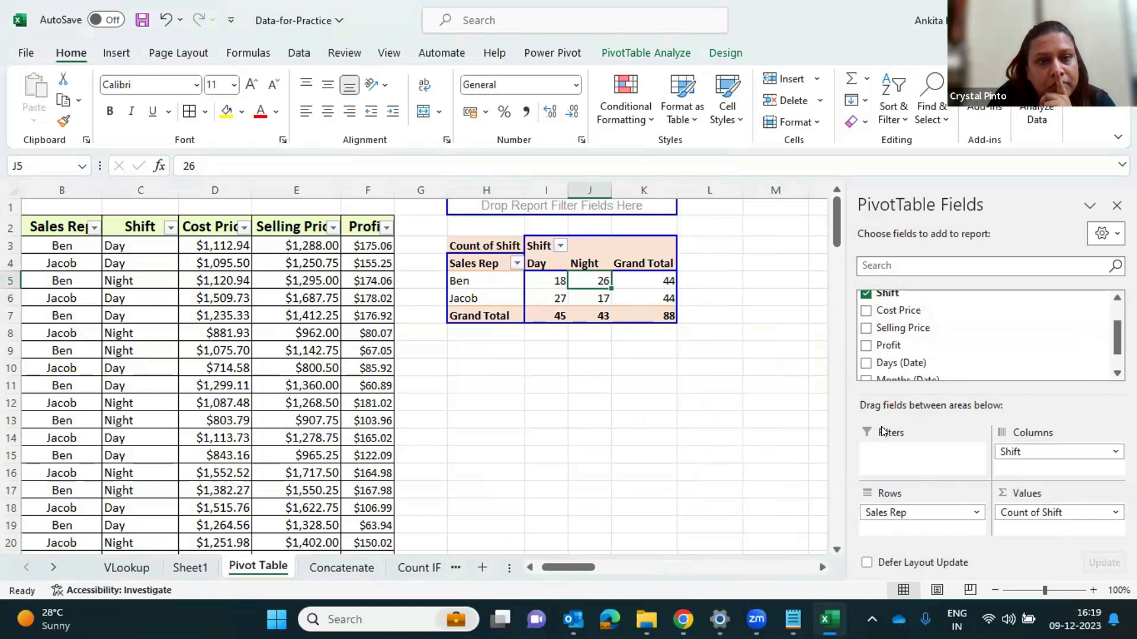
pyautogui.click(204, 317)
pyautogui.click(528, 290)
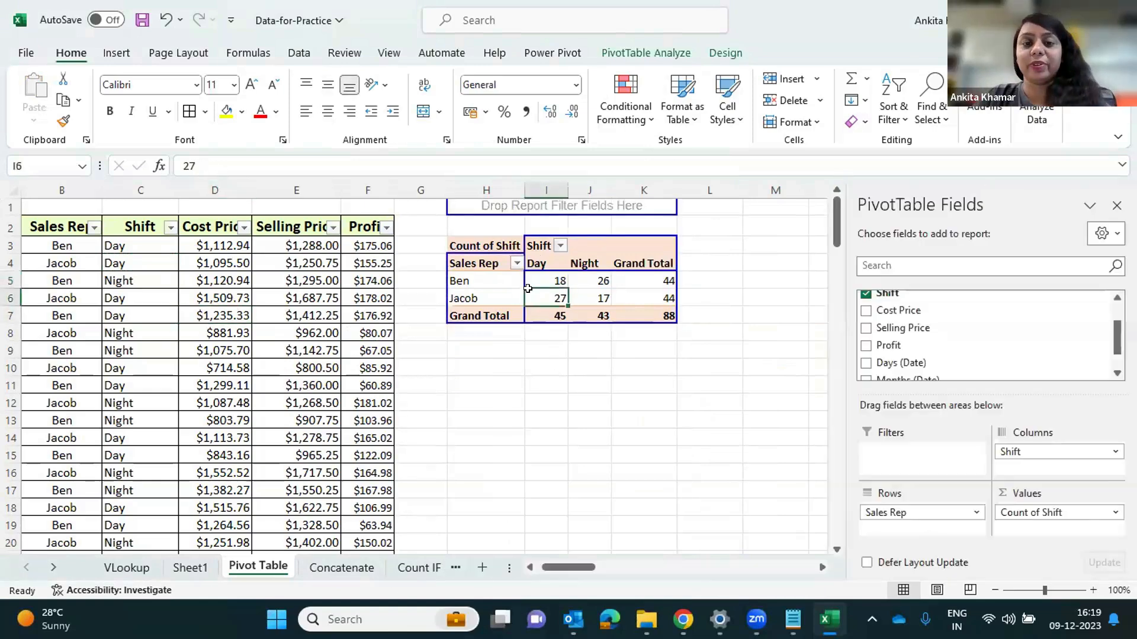
# Go to the end of the sales data and select B91, the first empty cell in the Sales Rep column
pyautogui.moveTo(527, 291)
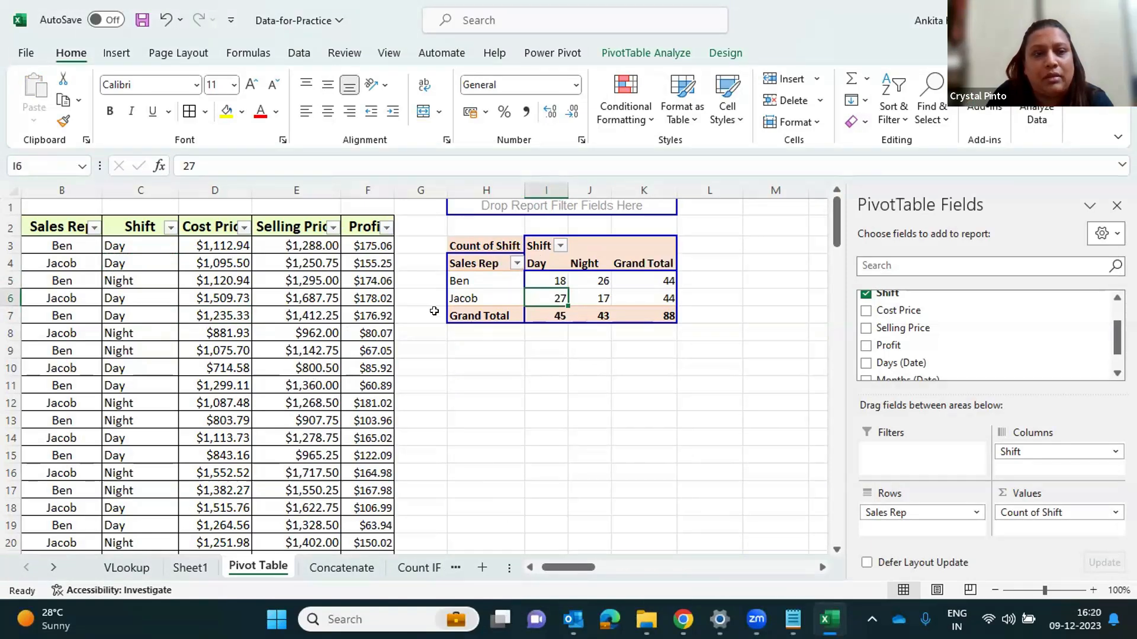
pyautogui.scroll(-9, 330, 461)
pyautogui.scroll(5, 204, 445)
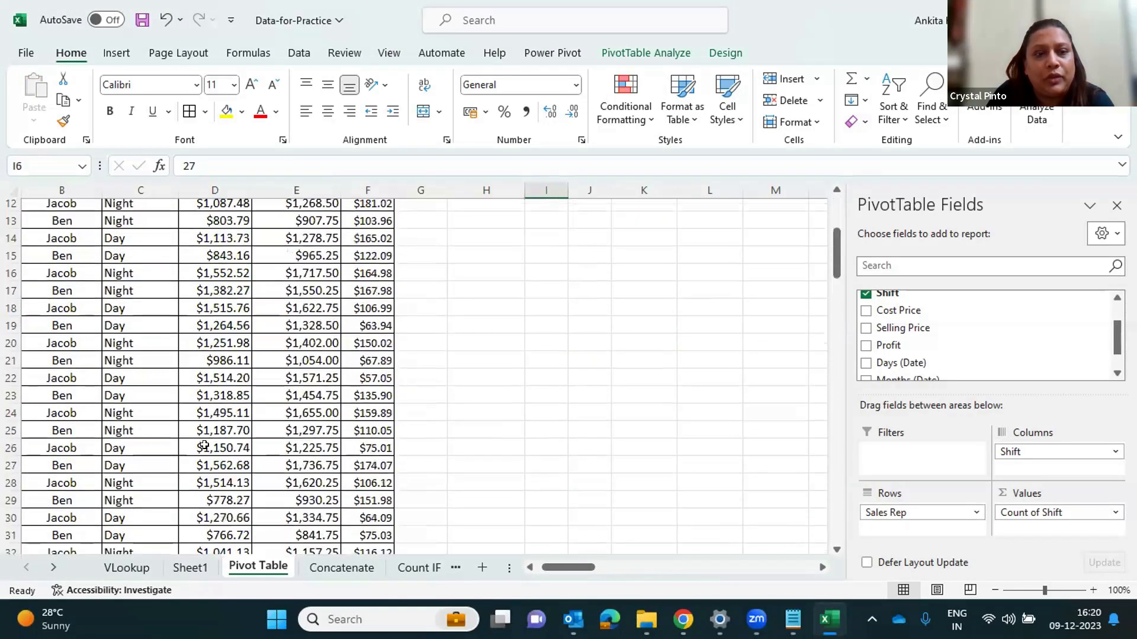
pyautogui.scroll(4, 203, 445)
pyautogui.click(338, 335)
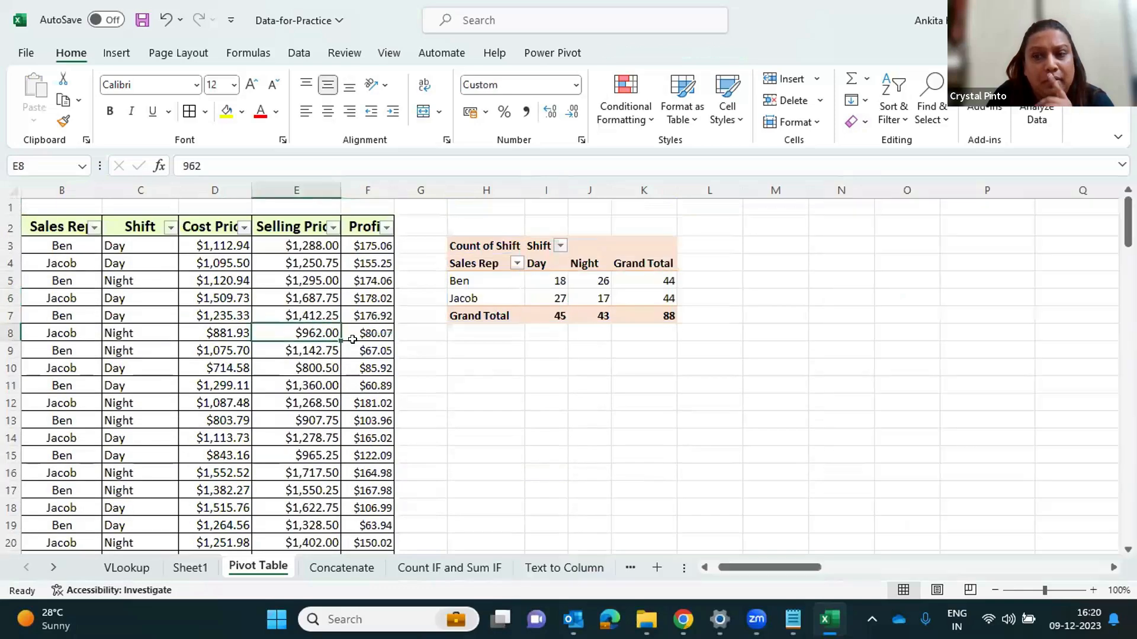
pyautogui.hotkey('ctrl', 'Down')
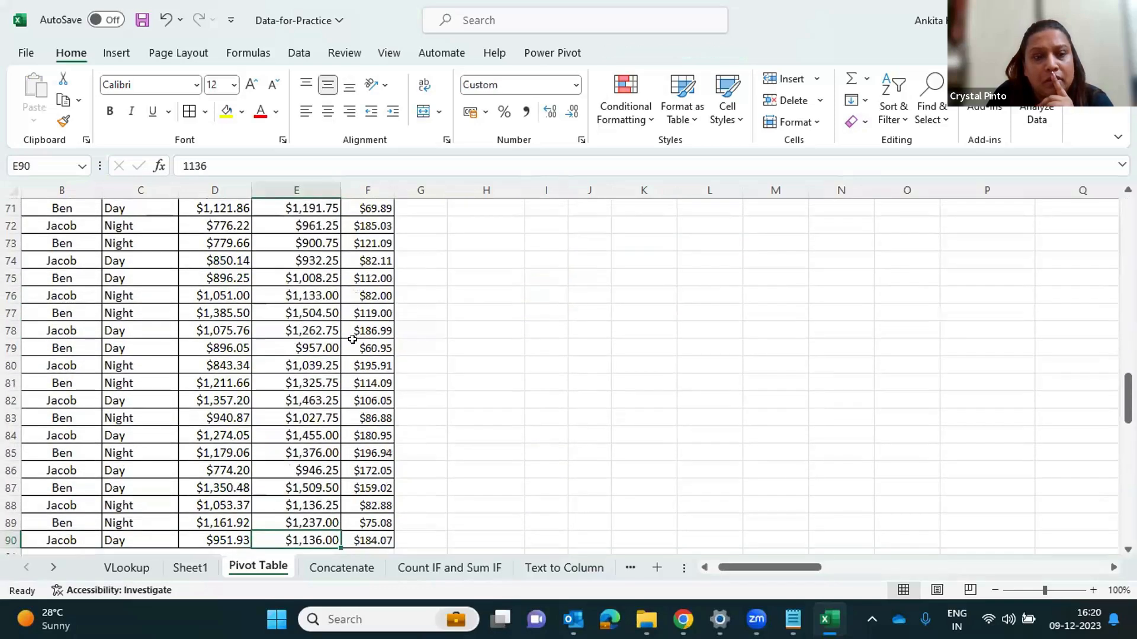
pyautogui.scroll(-1, 352, 339)
pyautogui.click(98, 542)
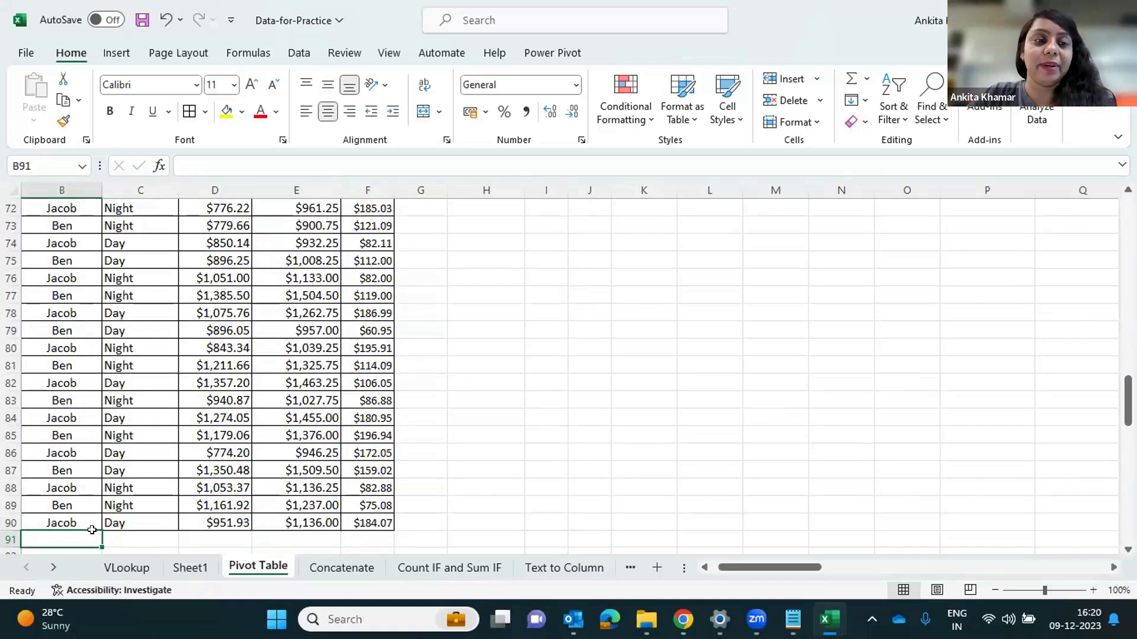
# Fill row 91 with a new sales rep's name, the Day shift, and the price and profit cells copied down from row 90
pyautogui.write('mAULIK')
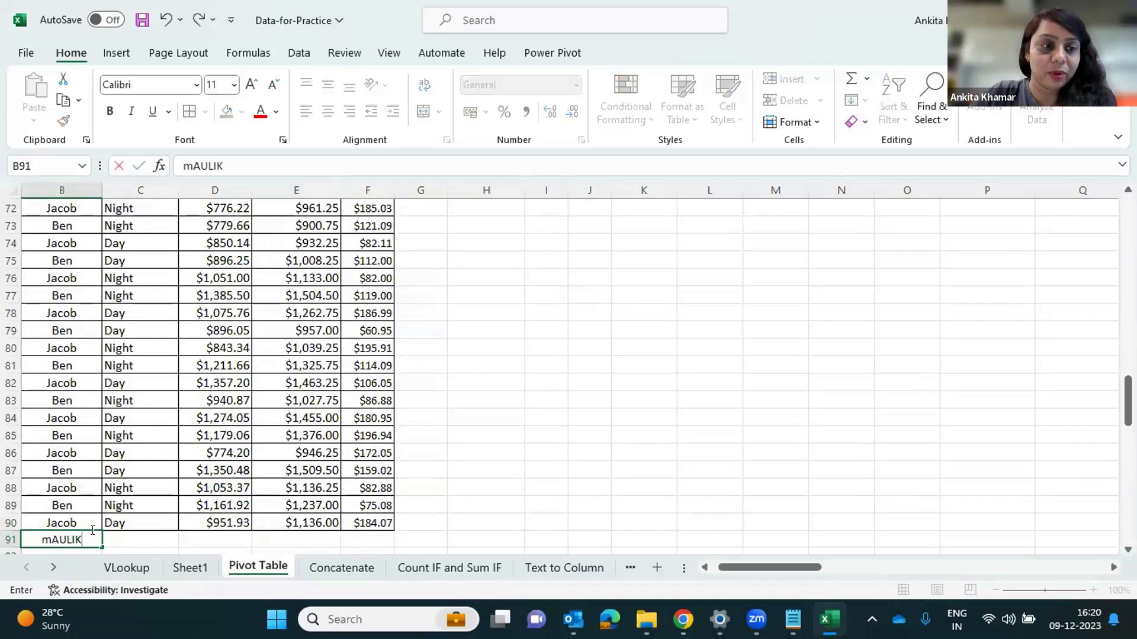
pyautogui.press('Tab')
pyautogui.write('D')
pyautogui.press('Tab')
pyautogui.hotkey('ctrl', 'd')
pyautogui.press('Tab')
pyautogui.hotkey('ctrl', 'd')
pyautogui.press('Tab')
pyautogui.hotkey('ctrl', 'd')
# Open the PivotTable options from the pivot table's sales rep labels and close them without changes
pyautogui.scroll(11, 338, 425)
pyautogui.scroll(13, 337, 425)
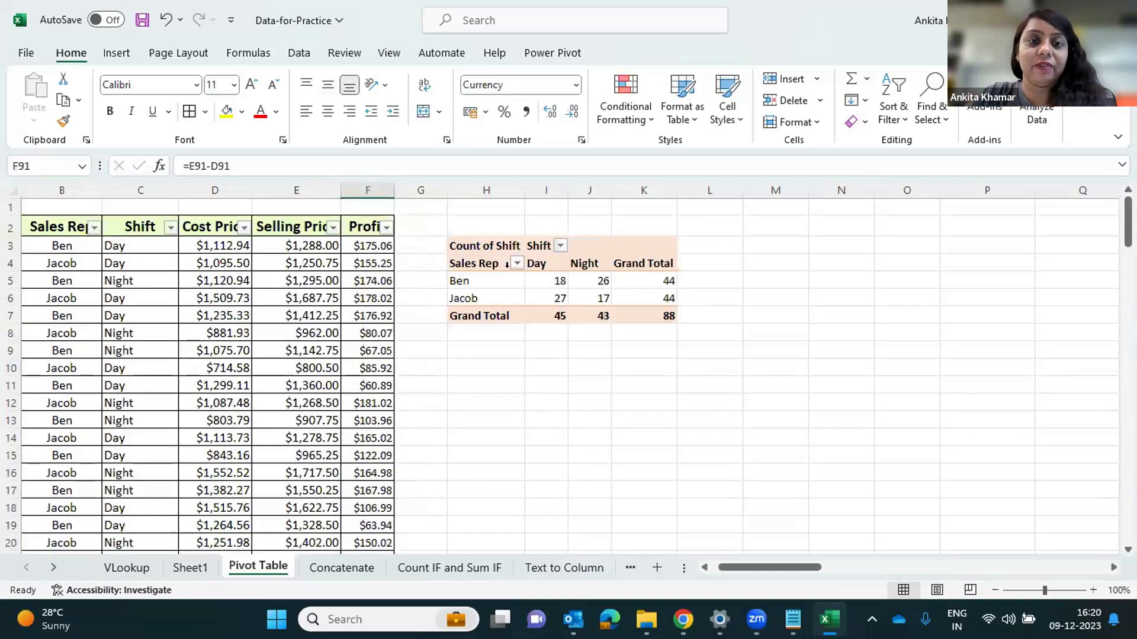
pyautogui.click(478, 299)
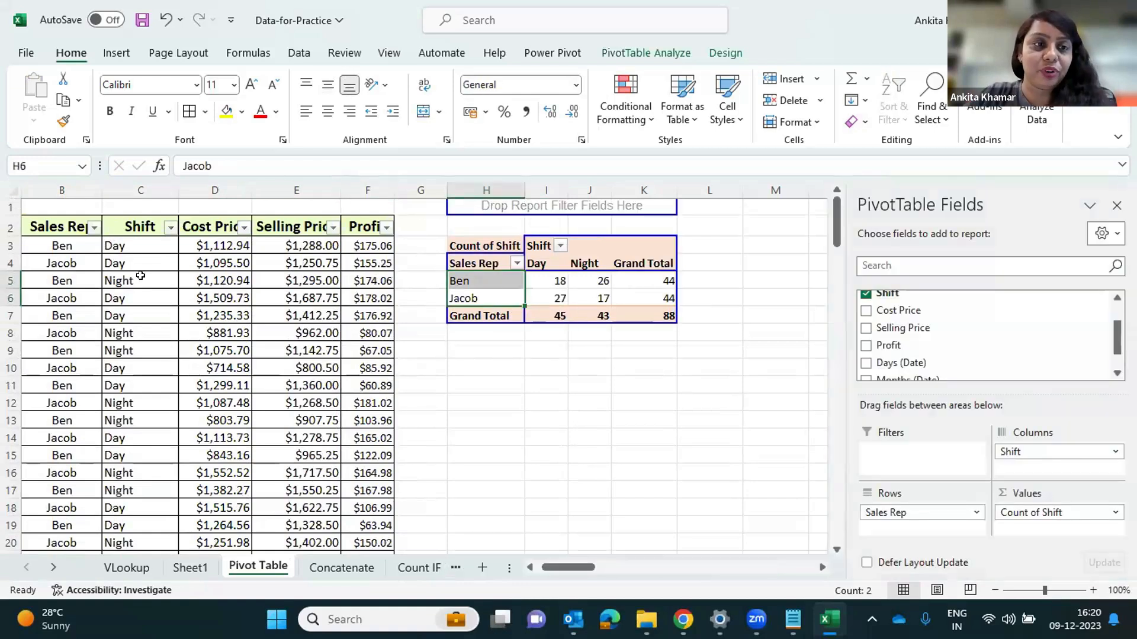
pyautogui.rightClick(482, 280)
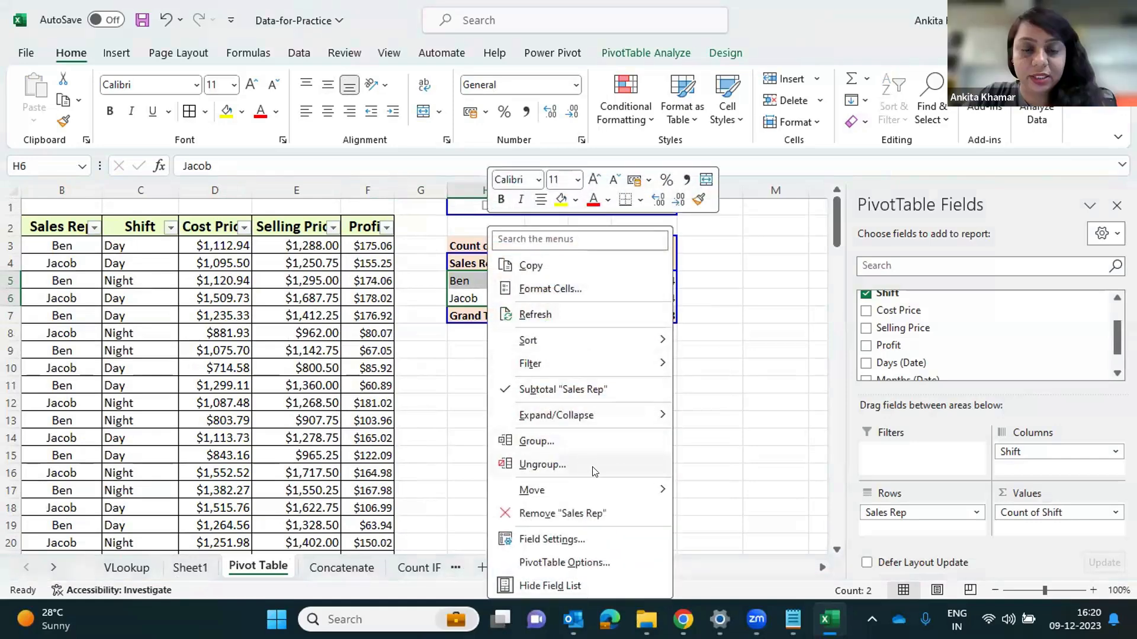
pyautogui.click(582, 564)
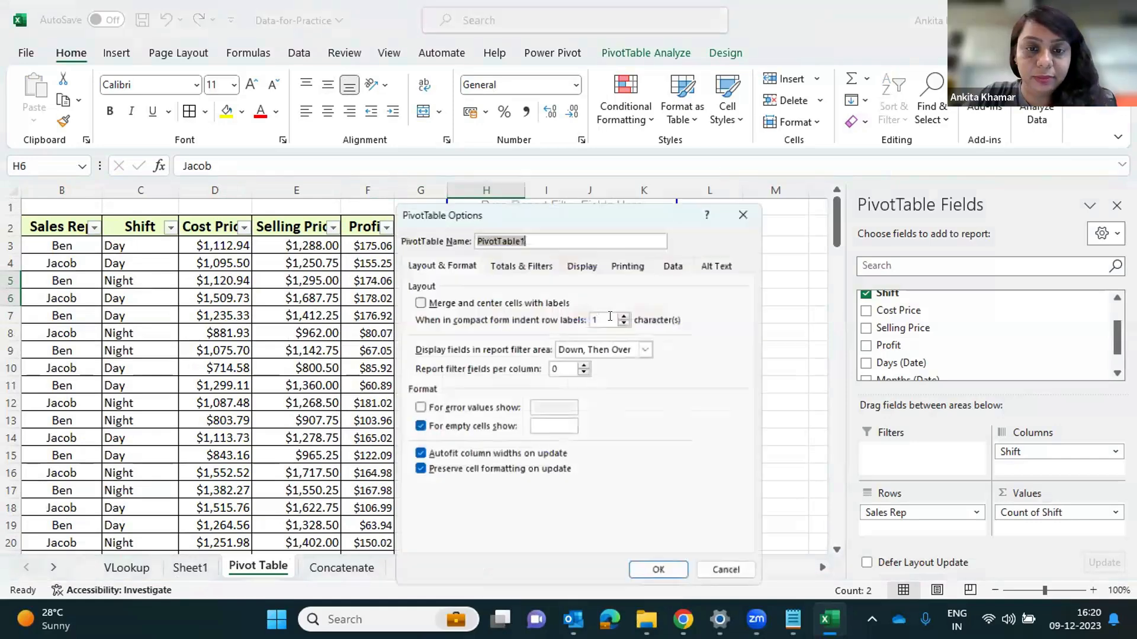
pyautogui.click(731, 576)
# Examine the ways to summarize the shift count and every page of the PivotTable options, from layout to alt text
pyautogui.rightClick(542, 298)
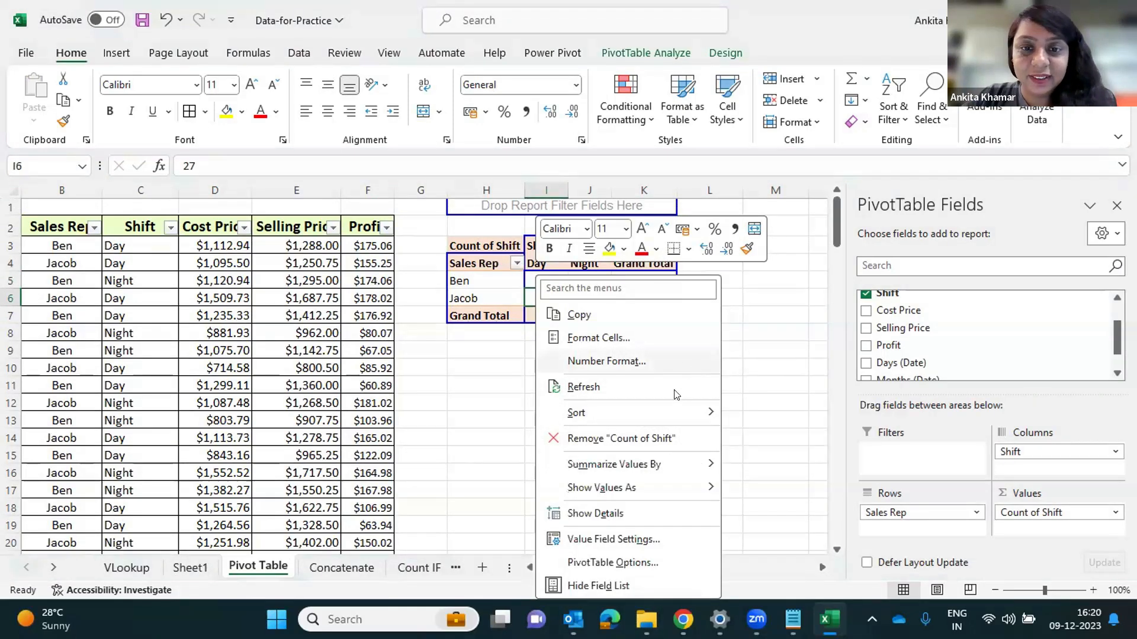
pyautogui.moveTo(685, 471)
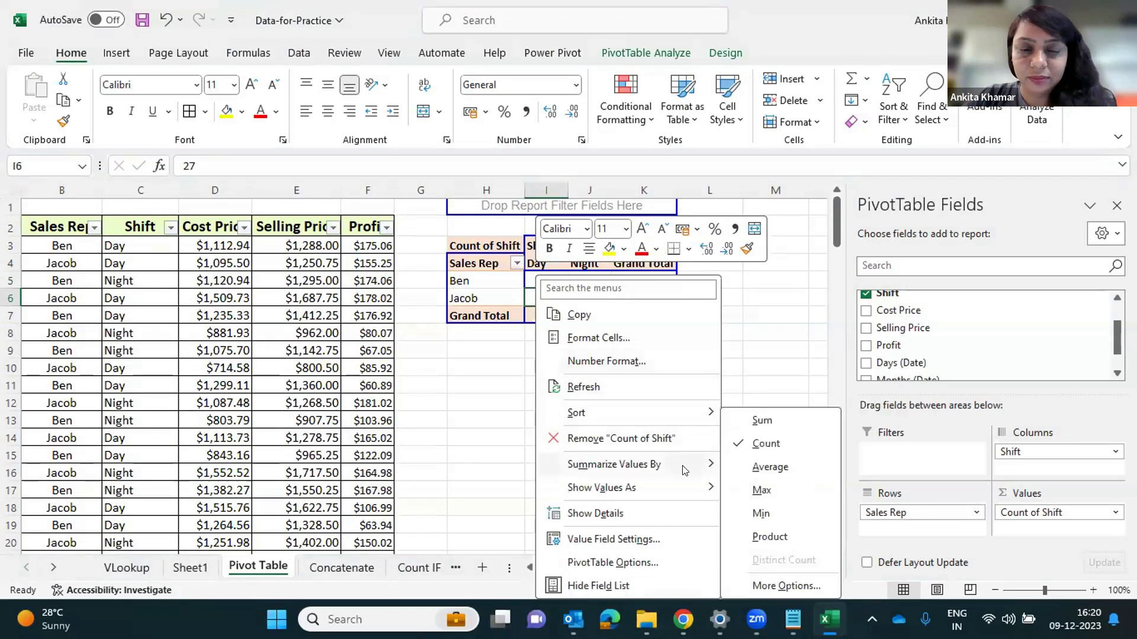
pyautogui.click(629, 566)
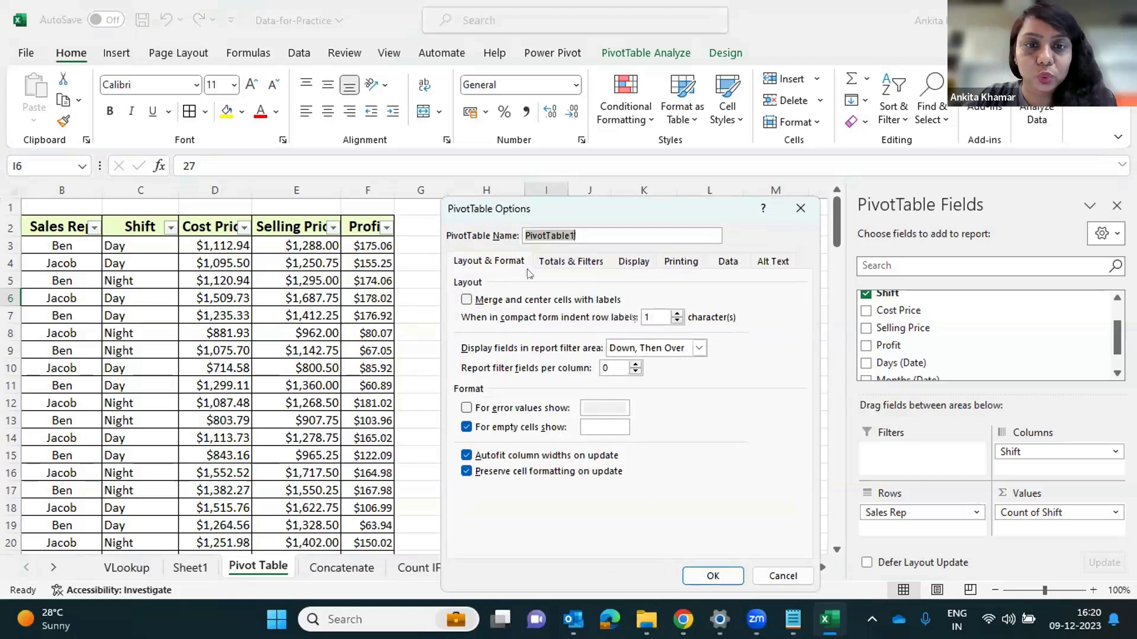
pyautogui.click(496, 261)
pyautogui.click(575, 262)
pyautogui.click(631, 262)
pyautogui.click(682, 263)
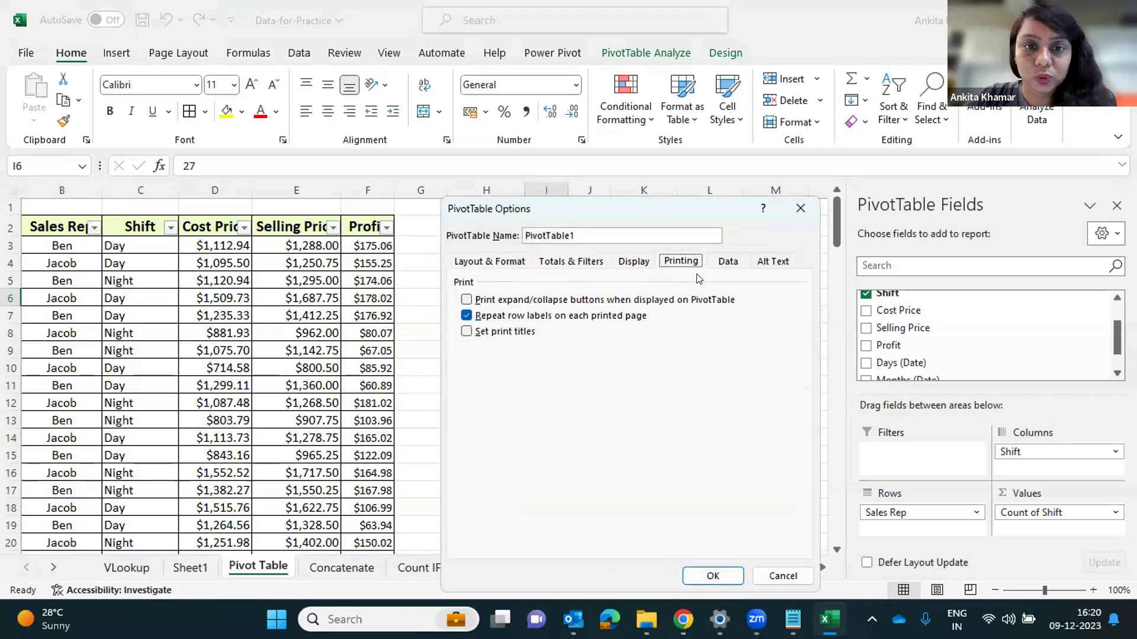
pyautogui.click(733, 262)
pyautogui.click(773, 262)
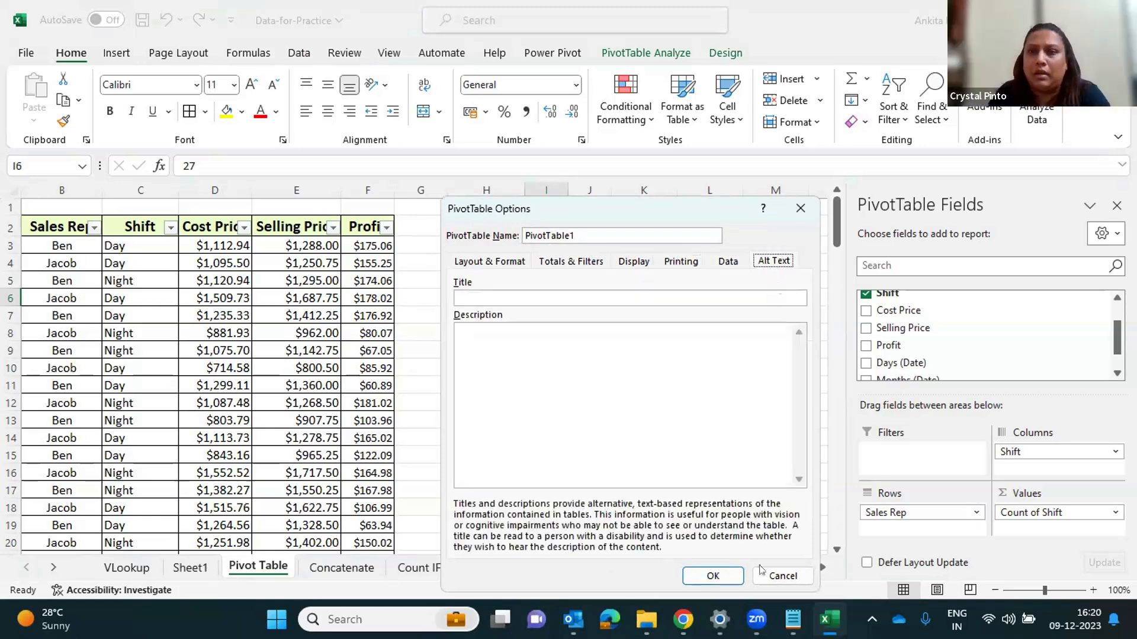
pyautogui.click(712, 576)
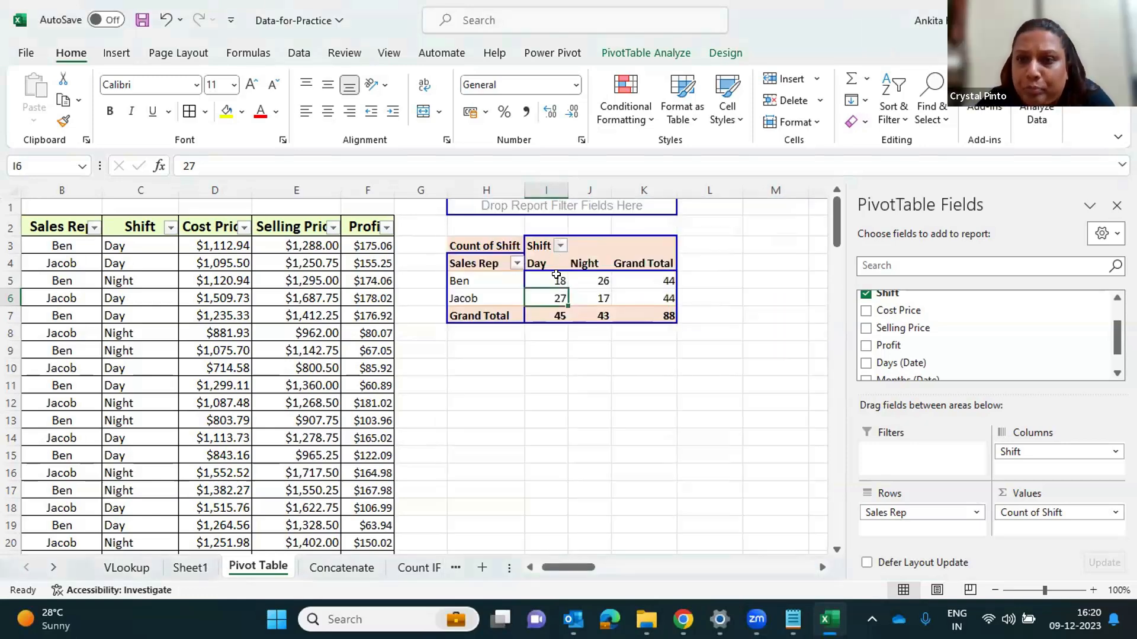
# Look through the sort choices for the sales rep labels and the field list's pane and layout options
pyautogui.rightClick(489, 297)
pyautogui.moveTo(569, 332)
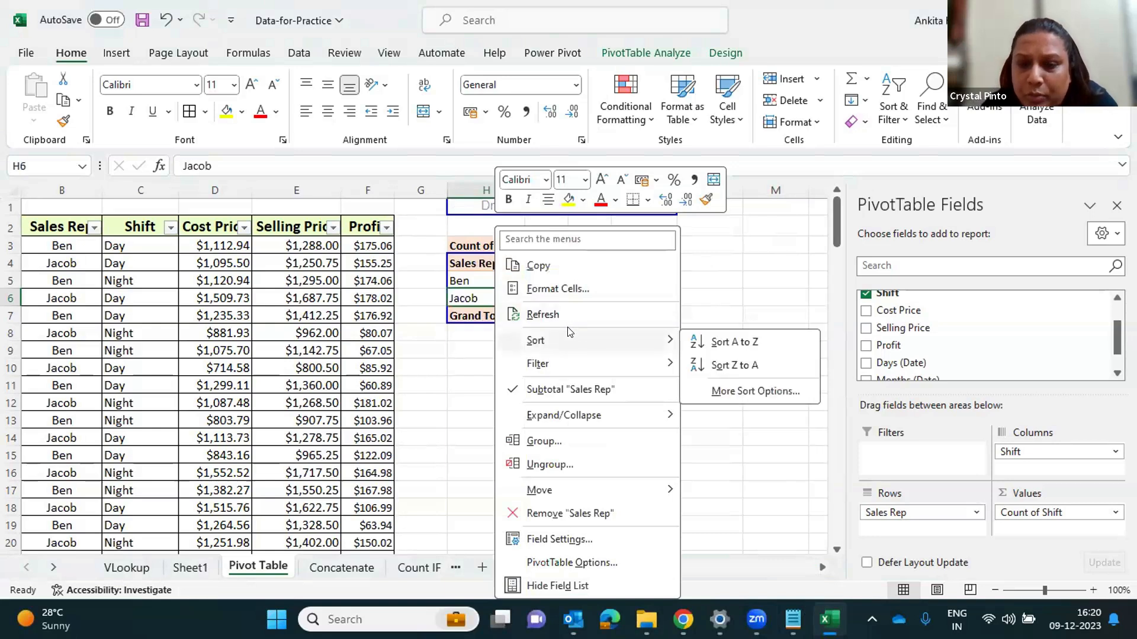
pyautogui.click(737, 274)
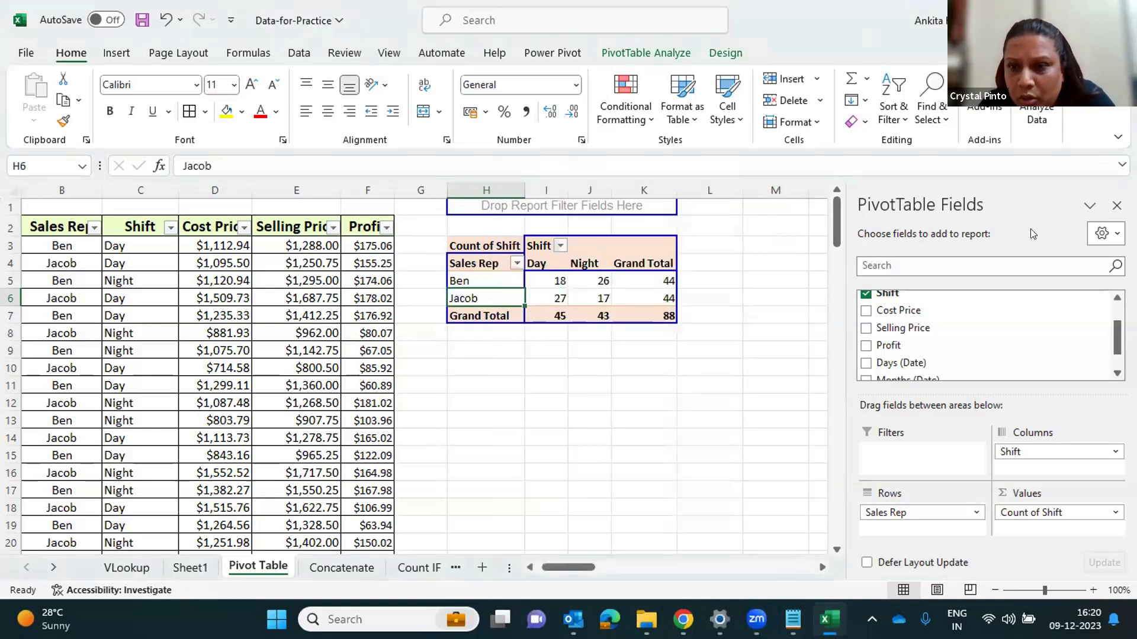
pyautogui.click(1089, 207)
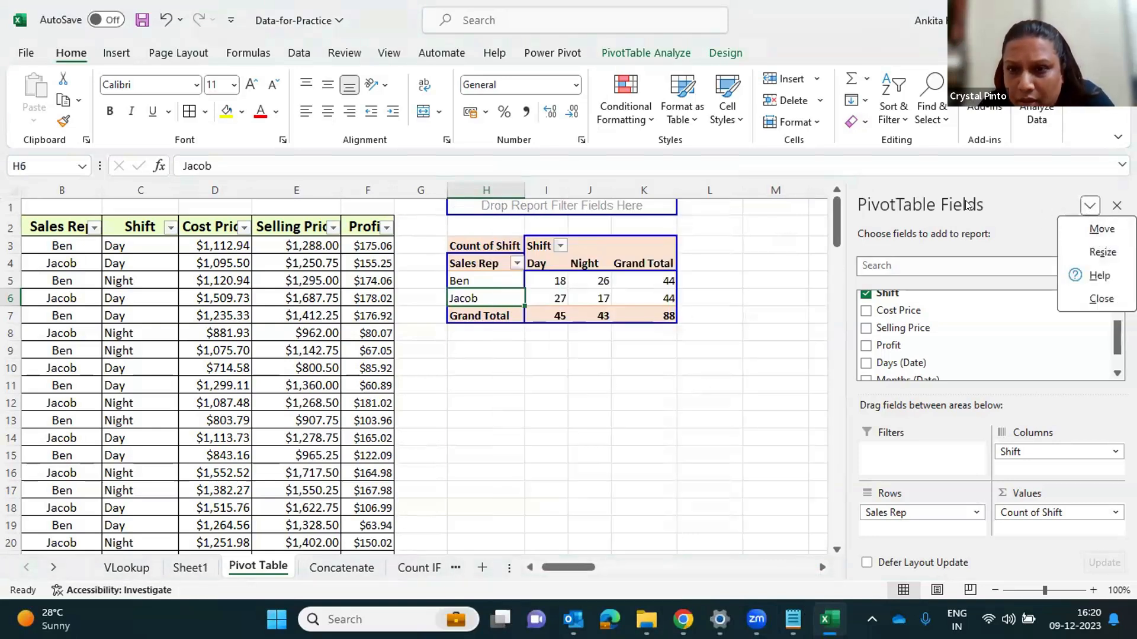
pyautogui.click(968, 204)
pyautogui.click(1102, 233)
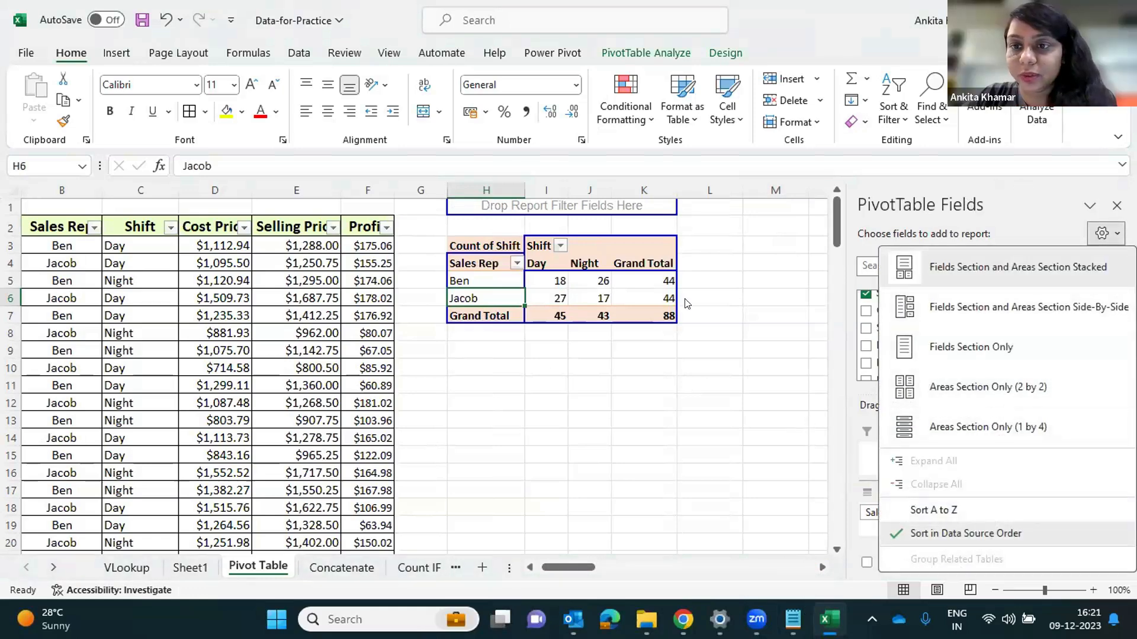
# Show the detail records behind the Night count in J6 on a new sheet, and return to the Pivot Table sheet
pyautogui.rightClick(589, 293)
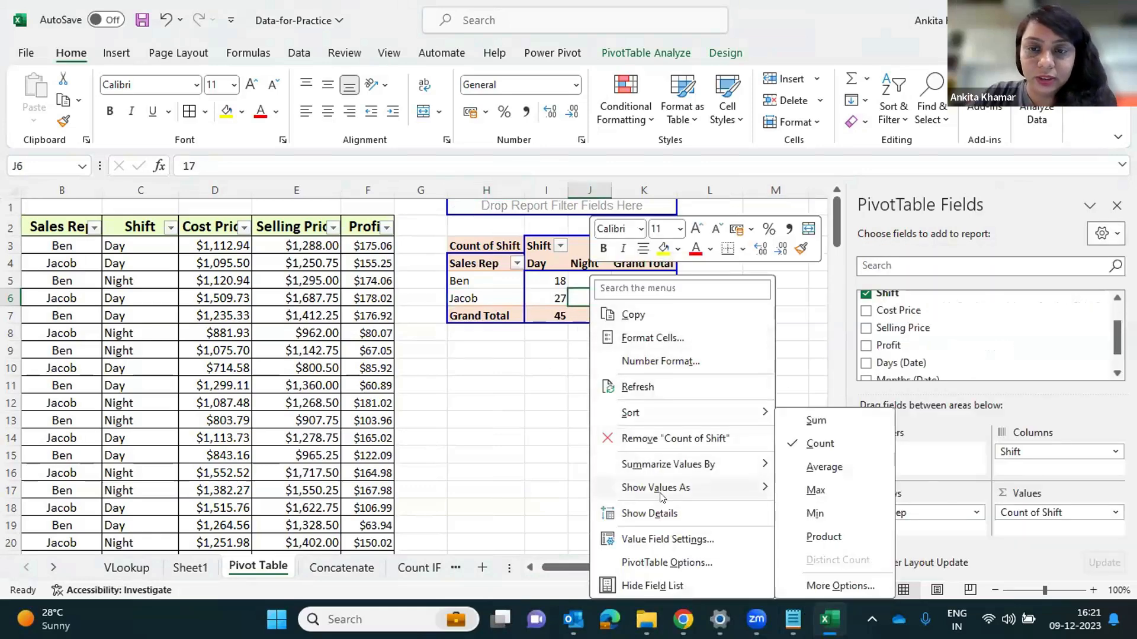
pyautogui.click(671, 512)
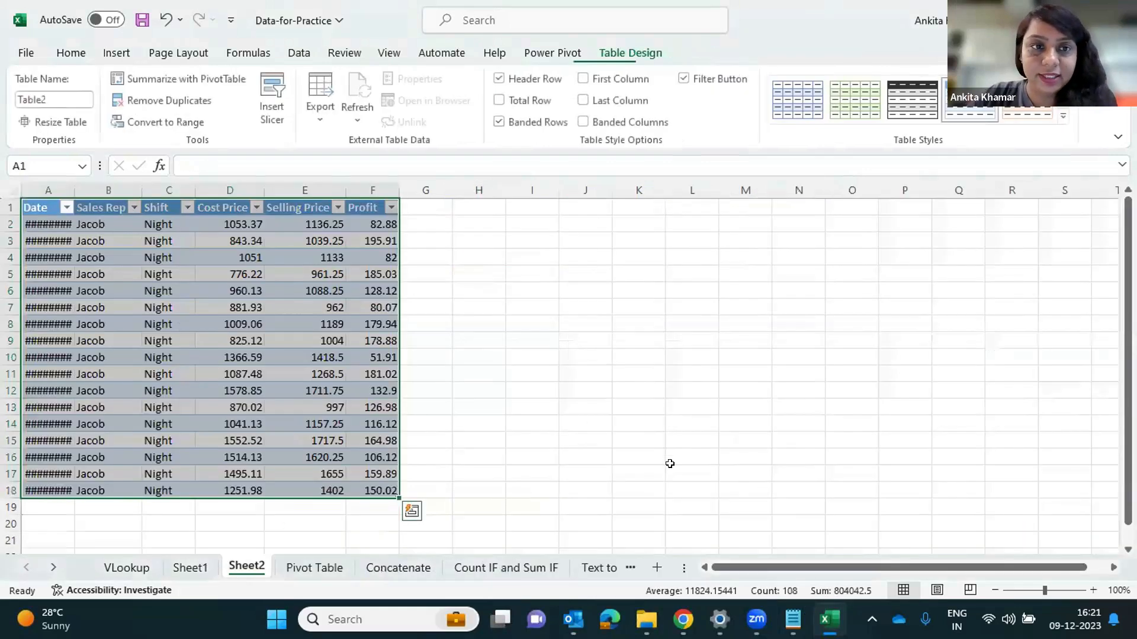
pyautogui.click(314, 567)
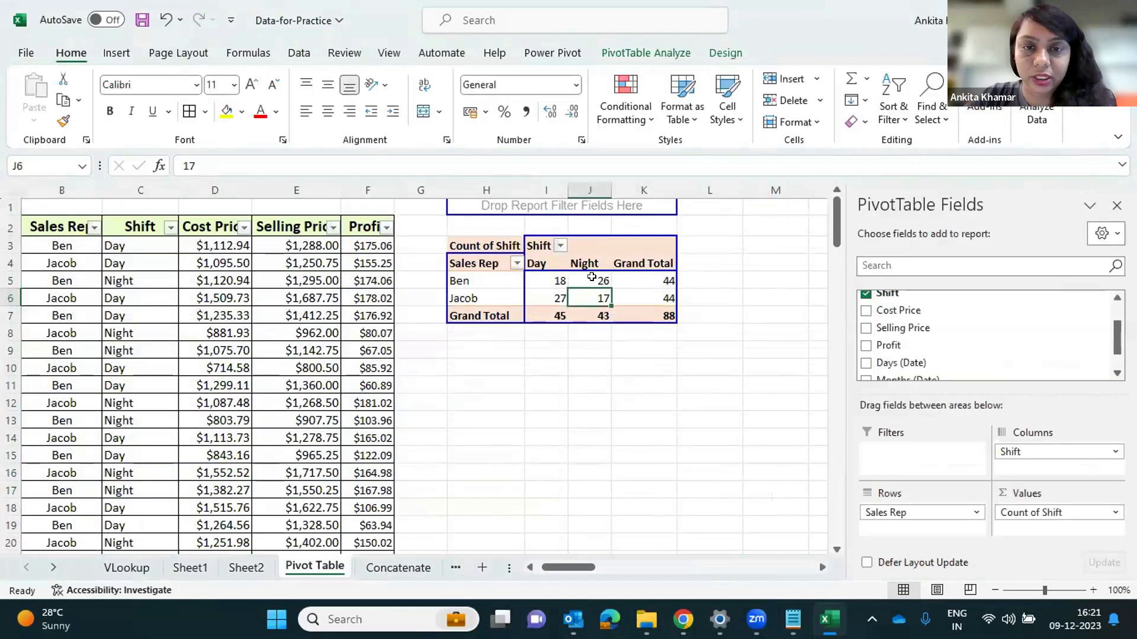
# Check the Sales Rep field settings without changing them, and view the field list's layout choices
pyautogui.rightClick(483, 298)
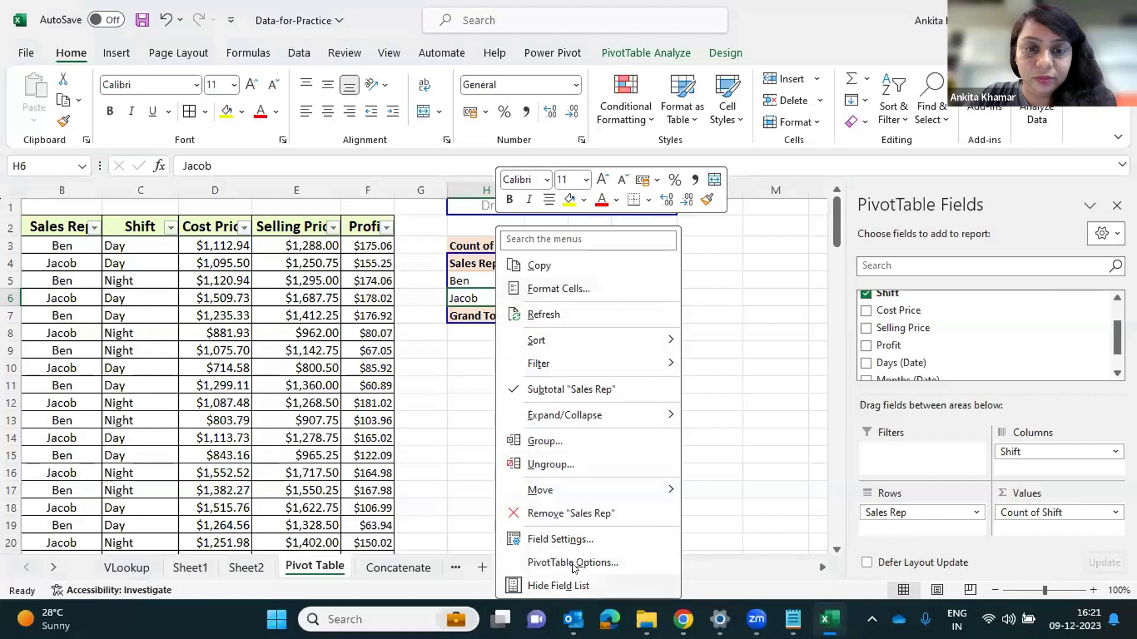
pyautogui.click(565, 540)
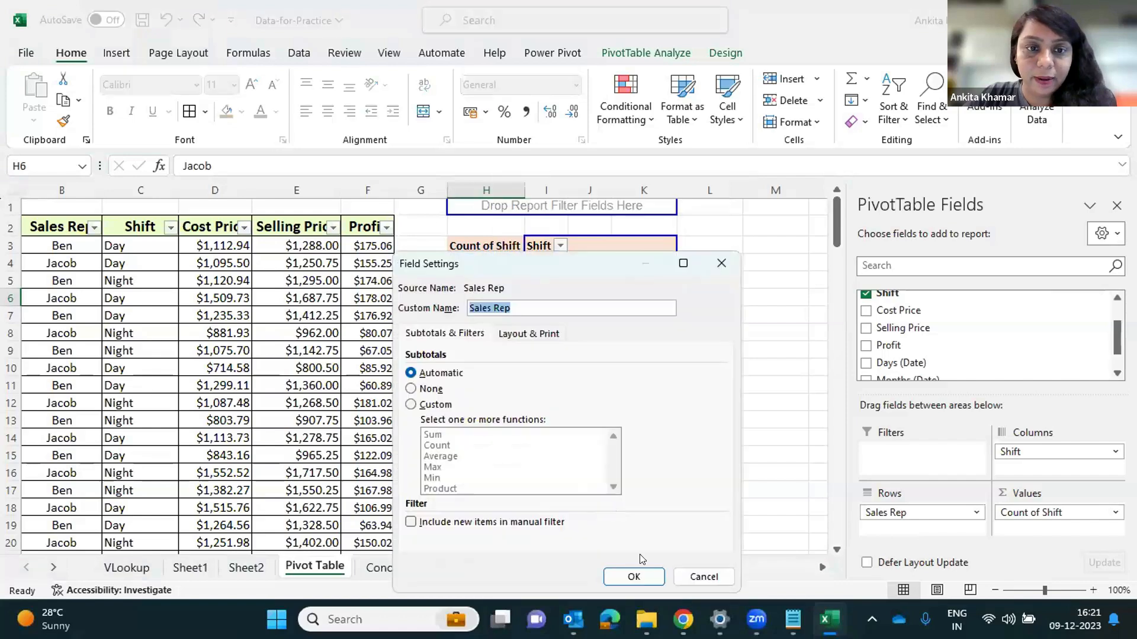
pyautogui.click(687, 574)
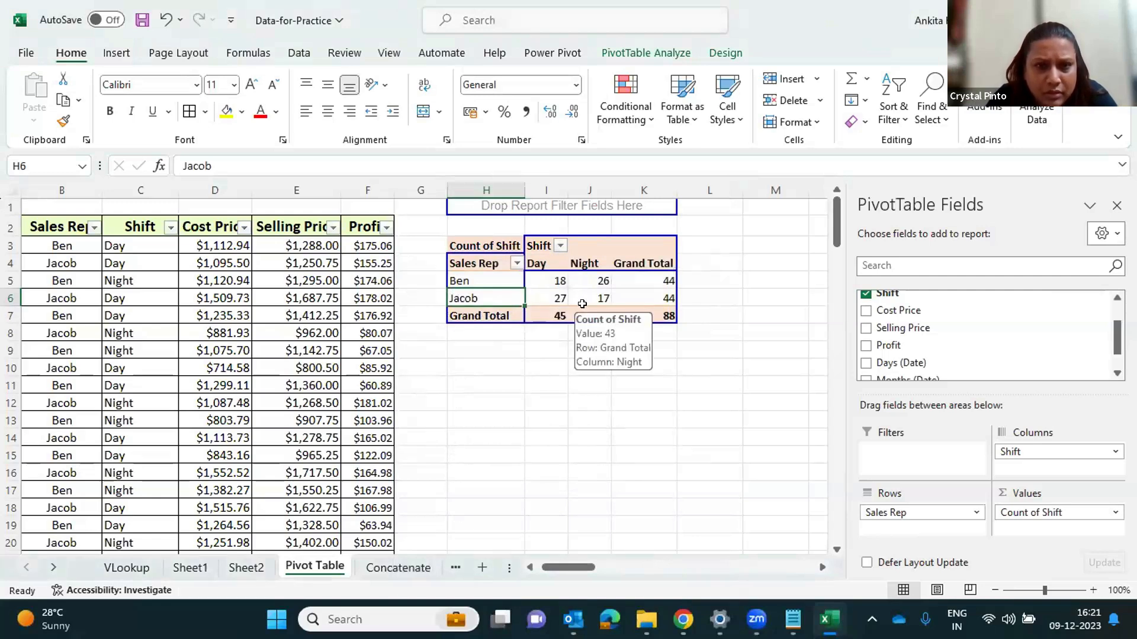
pyautogui.moveTo(594, 305)
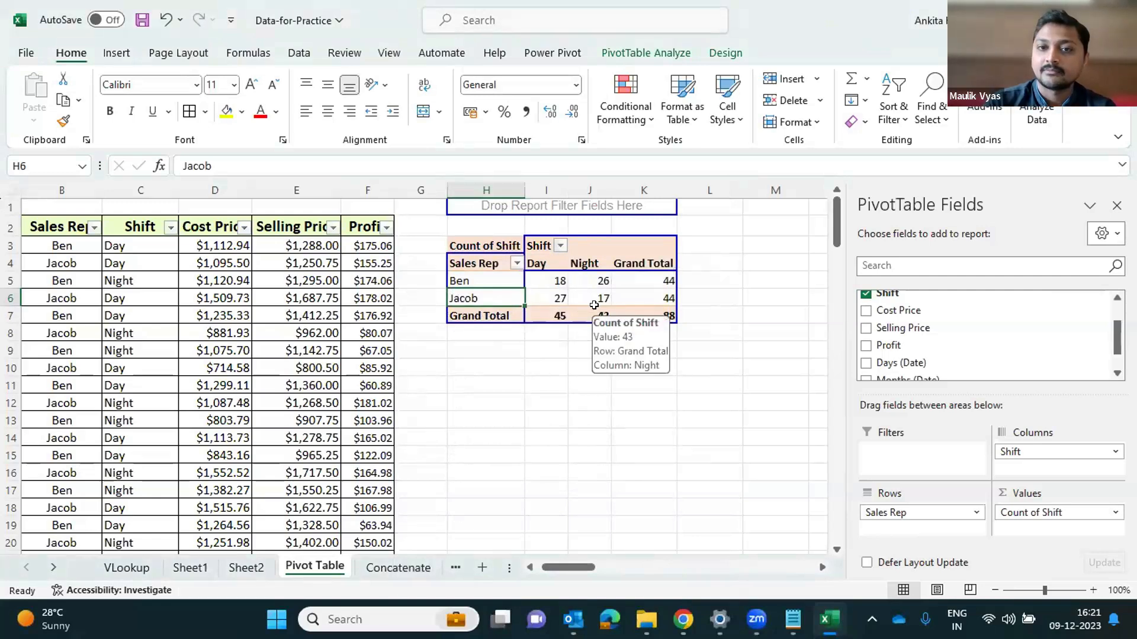
pyautogui.click(1101, 234)
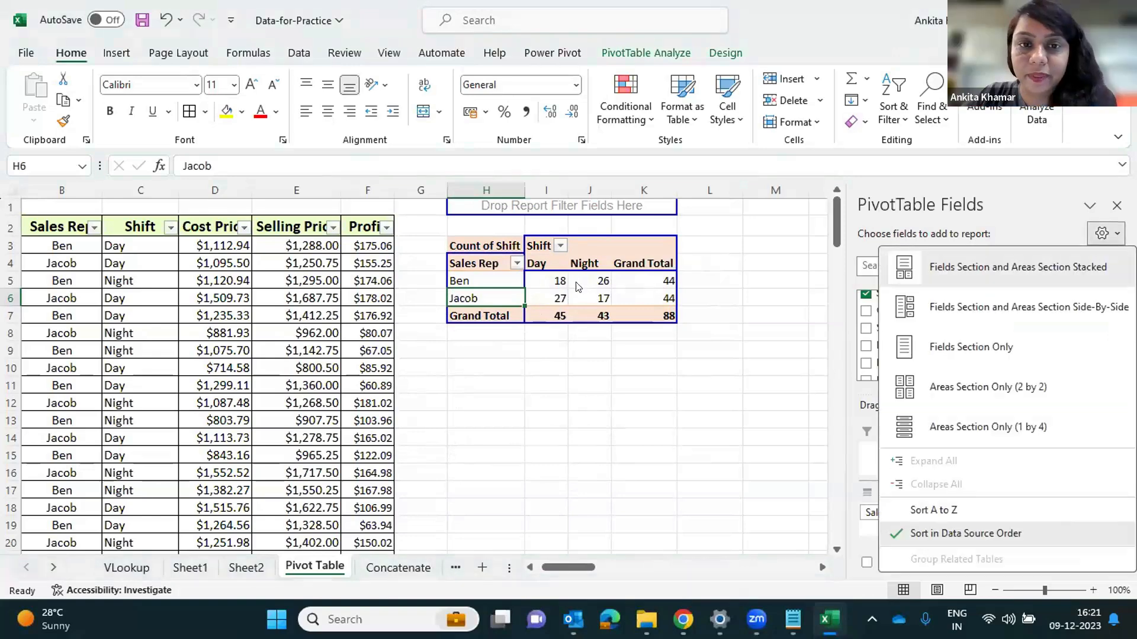
pyautogui.moveTo(578, 286)
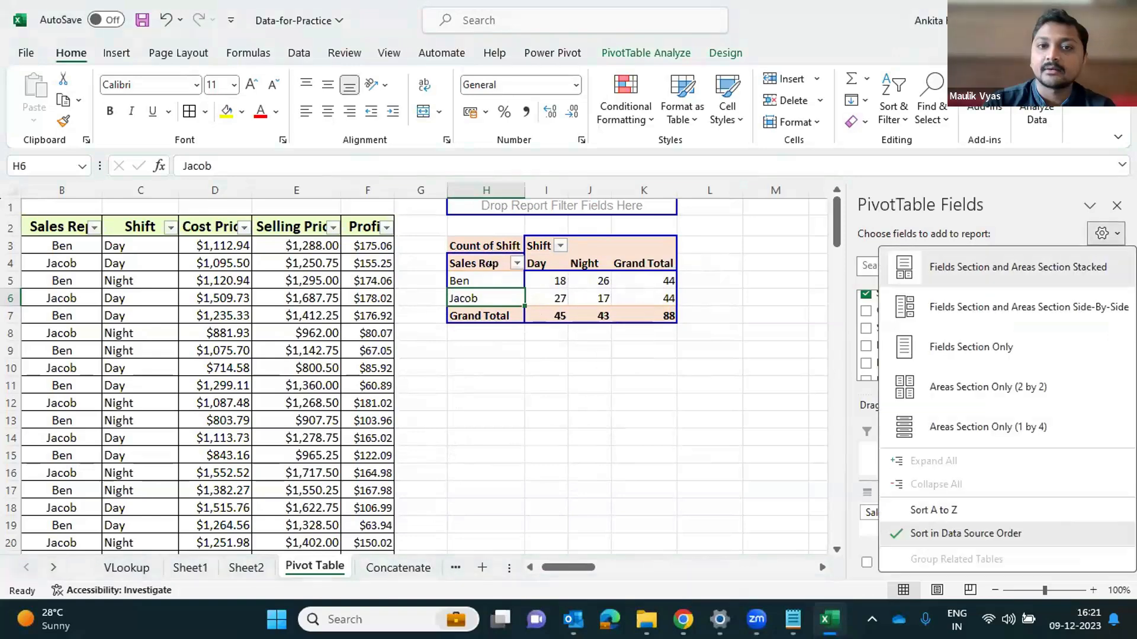
# Review the subtotal, filter, layout and print settings of the Sales Rep field
pyautogui.rightClick(502, 280)
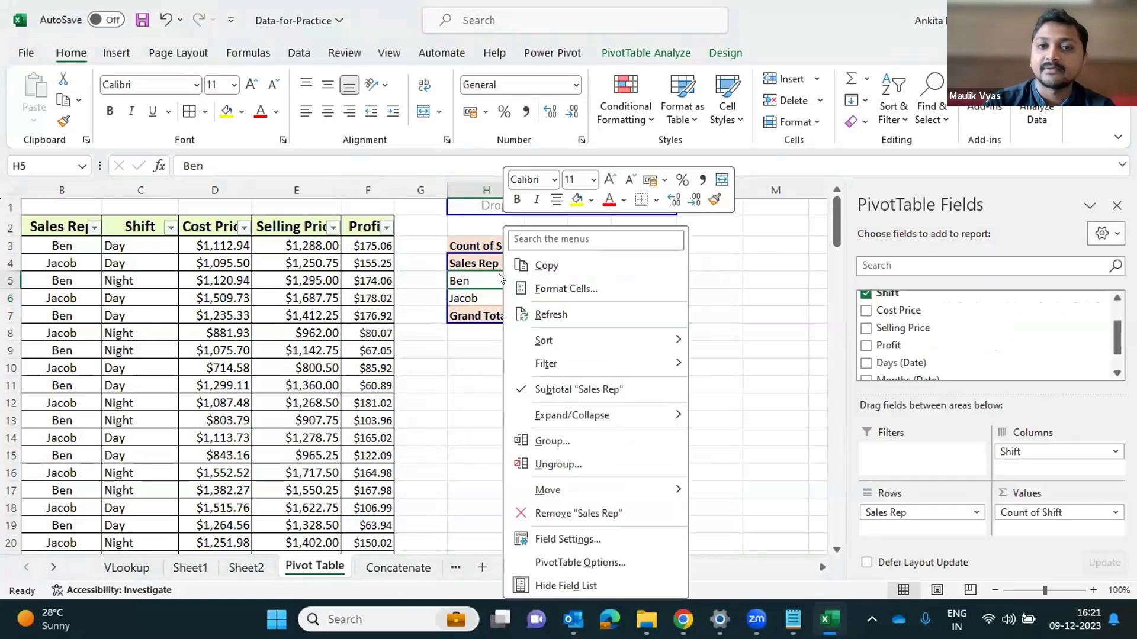
pyautogui.click(579, 538)
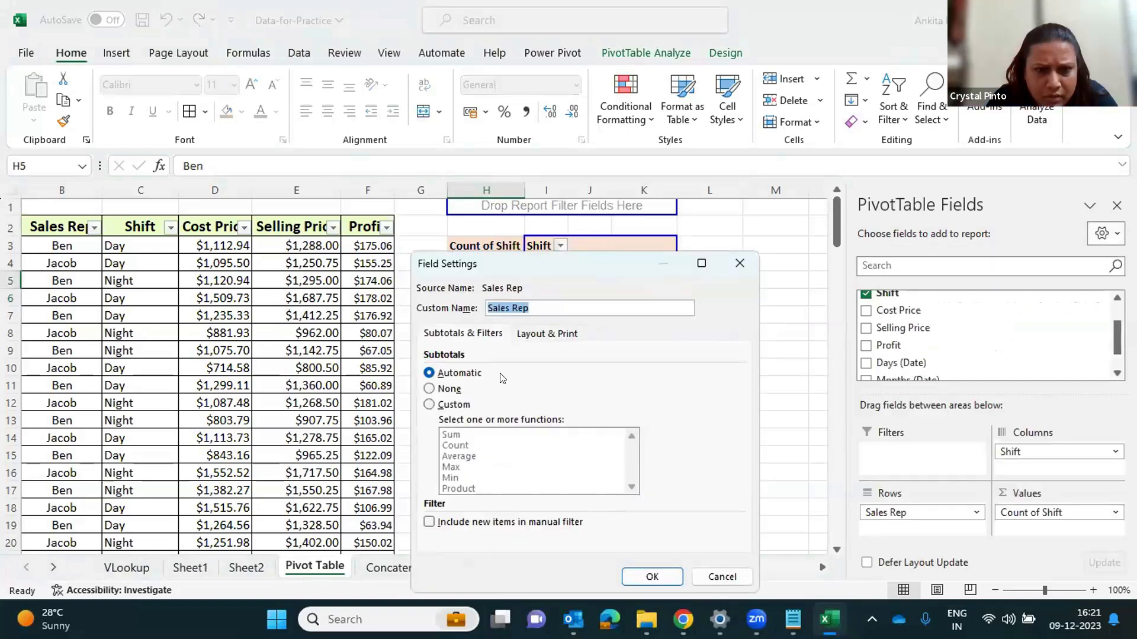
pyautogui.click(561, 333)
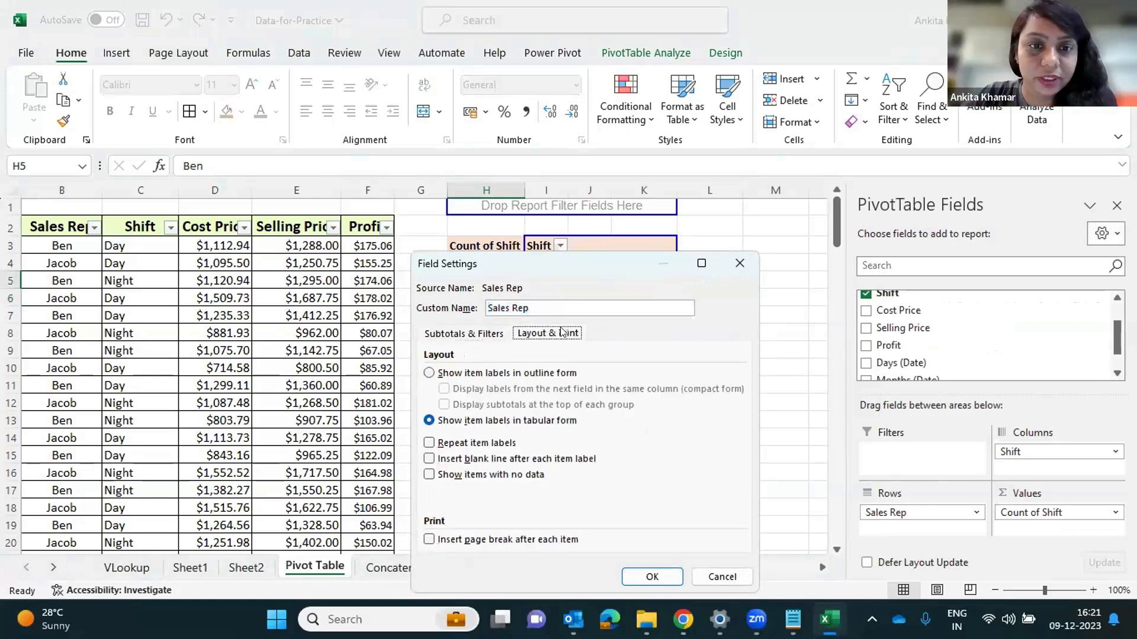
pyautogui.press('Return')
# View the Summarize Values By choices for the Day count in I6 without changing the calculation
pyautogui.rightClick(543, 298)
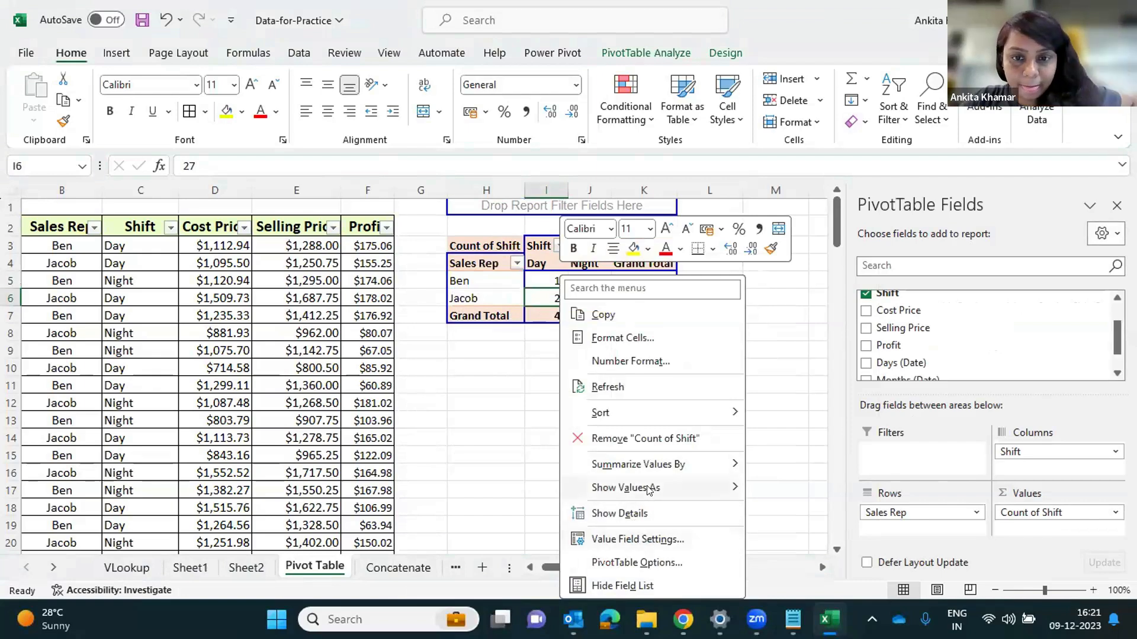
pyautogui.moveTo(646, 463)
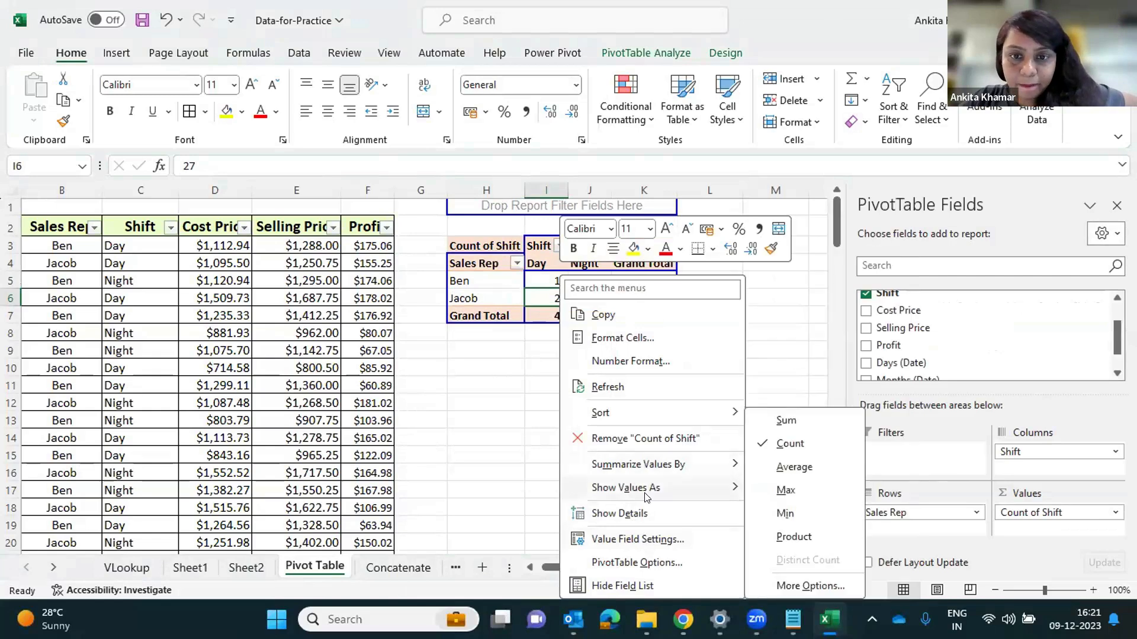
pyautogui.moveTo(646, 496)
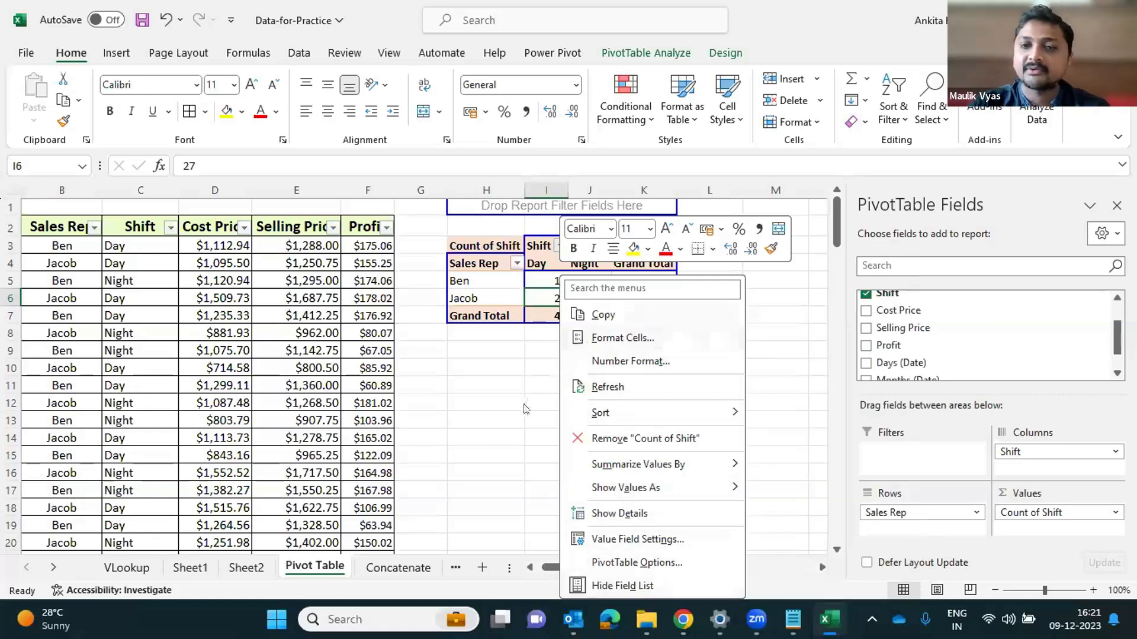
pyautogui.click(496, 410)
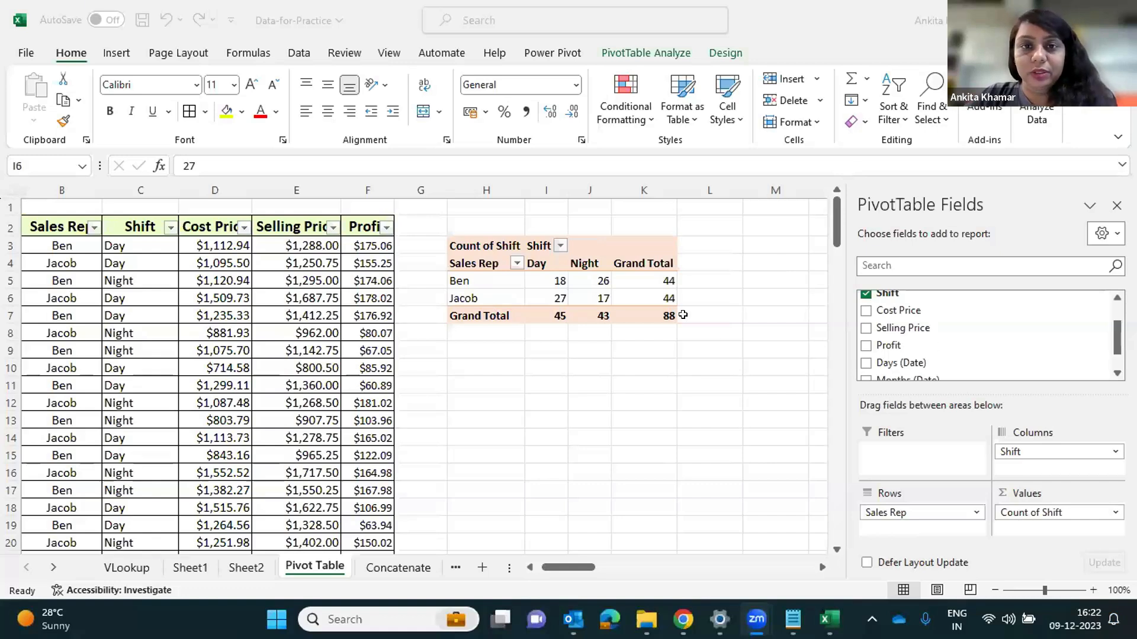
# Move the Sales Rep field from the pivot table's rows to its report filter and view the filter's list, keeping all reps
pyautogui.click(907, 550)
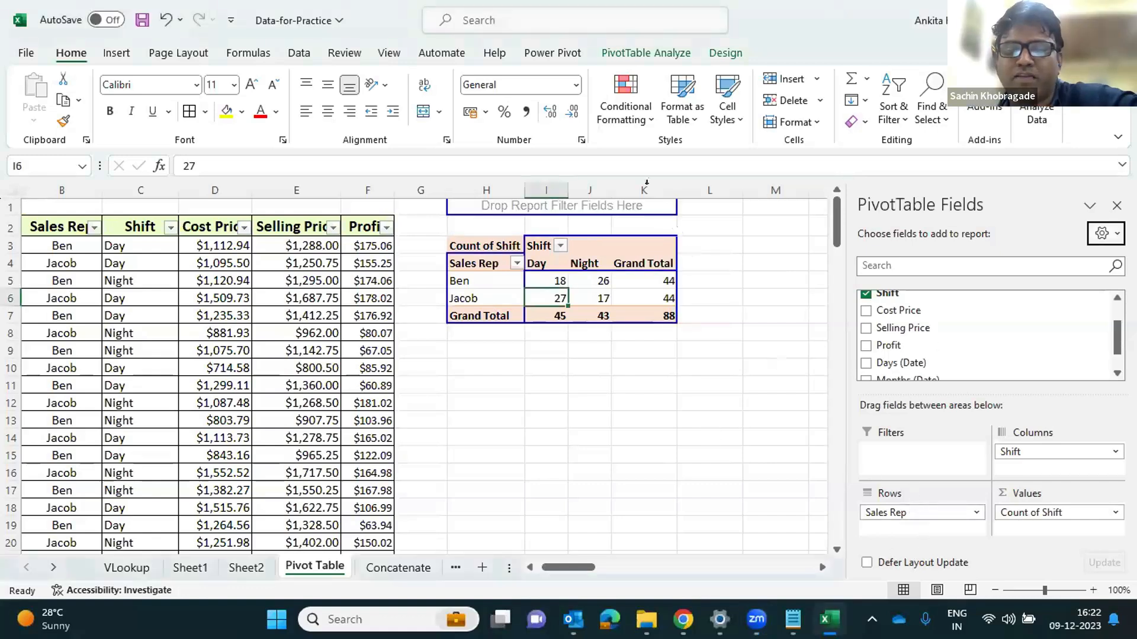
pyautogui.click(575, 355)
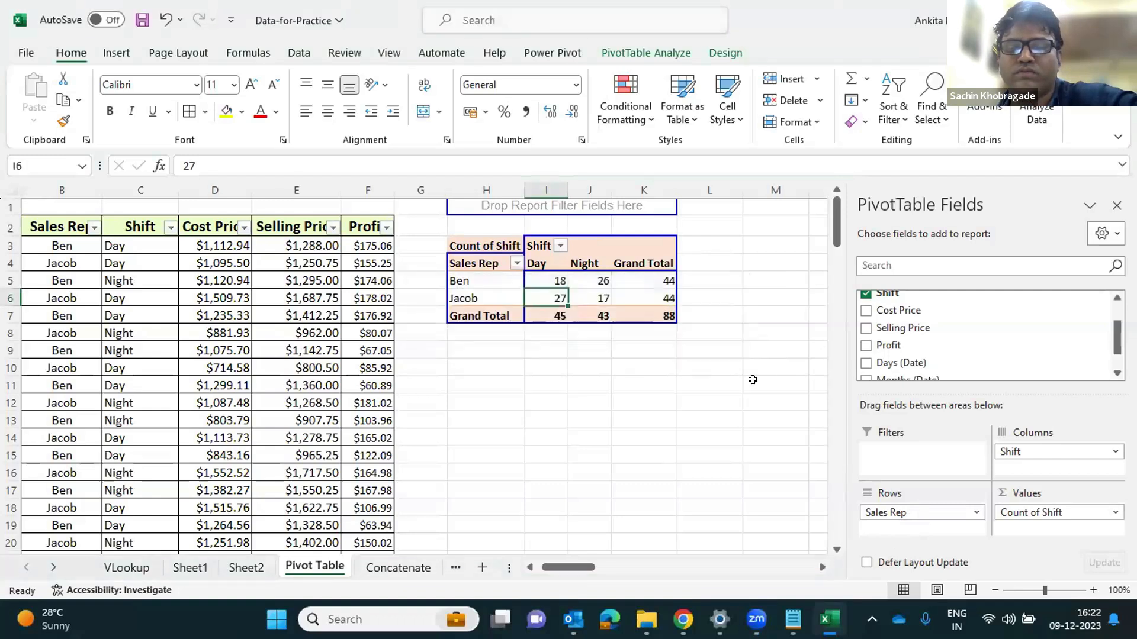
pyautogui.scroll(2, 972, 331)
pyautogui.moveTo(908, 315); pyautogui.dragTo(911, 450)
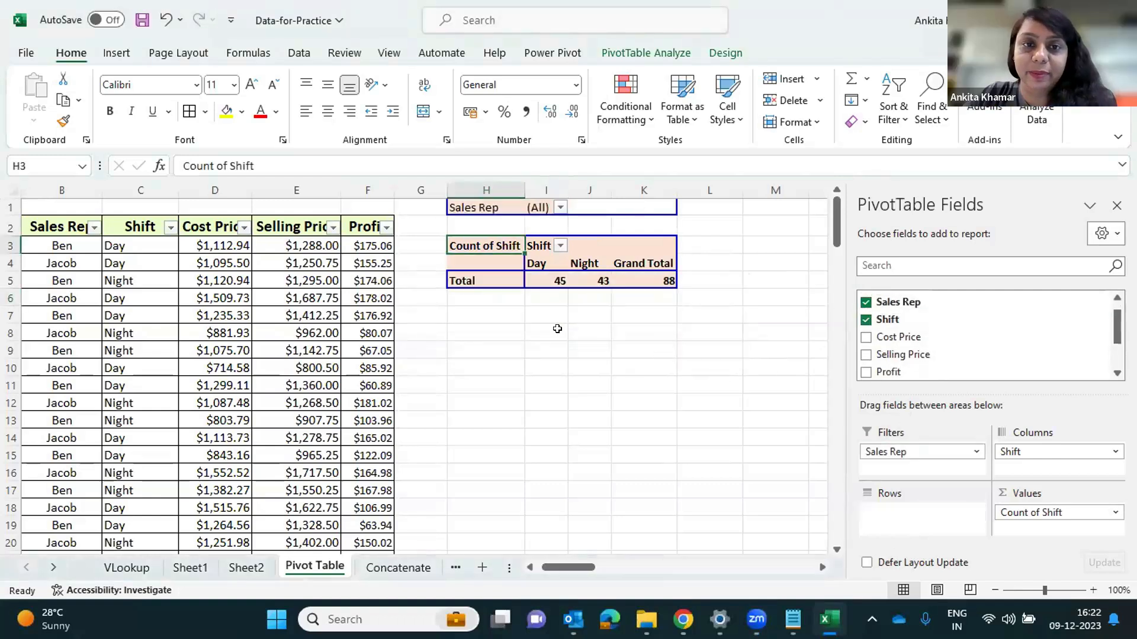
pyautogui.click(560, 207)
pyautogui.click(376, 394)
pyautogui.click(536, 420)
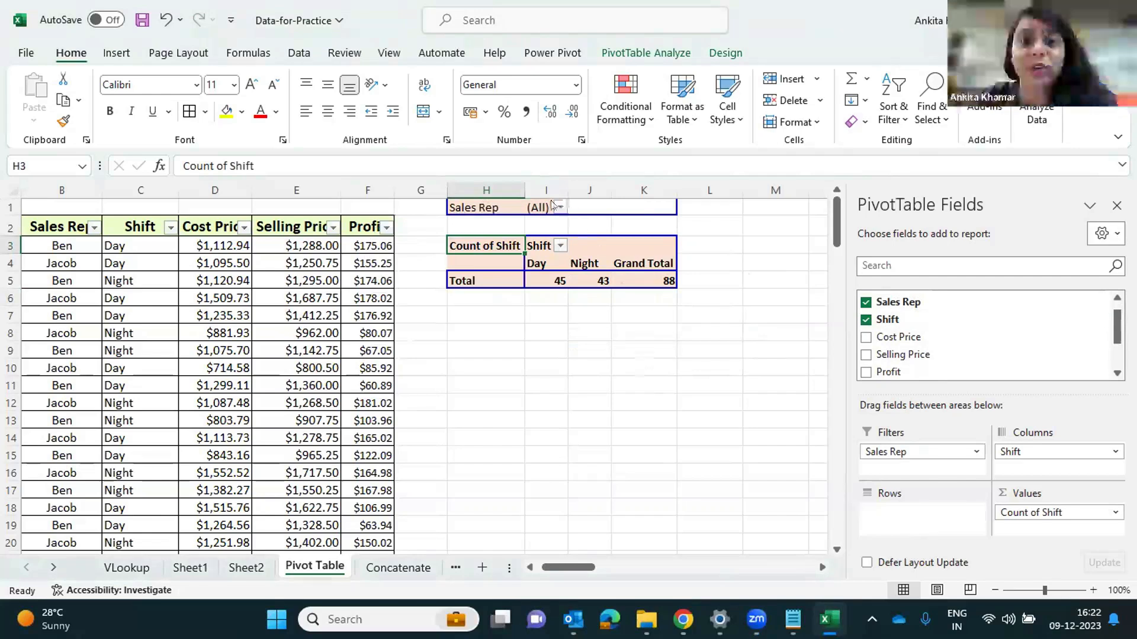
# Enable selecting multiple items in the Sales Rep report filter and exclude the first listed rep, keeping only the second
pyautogui.click(548, 210)
pyautogui.click(560, 208)
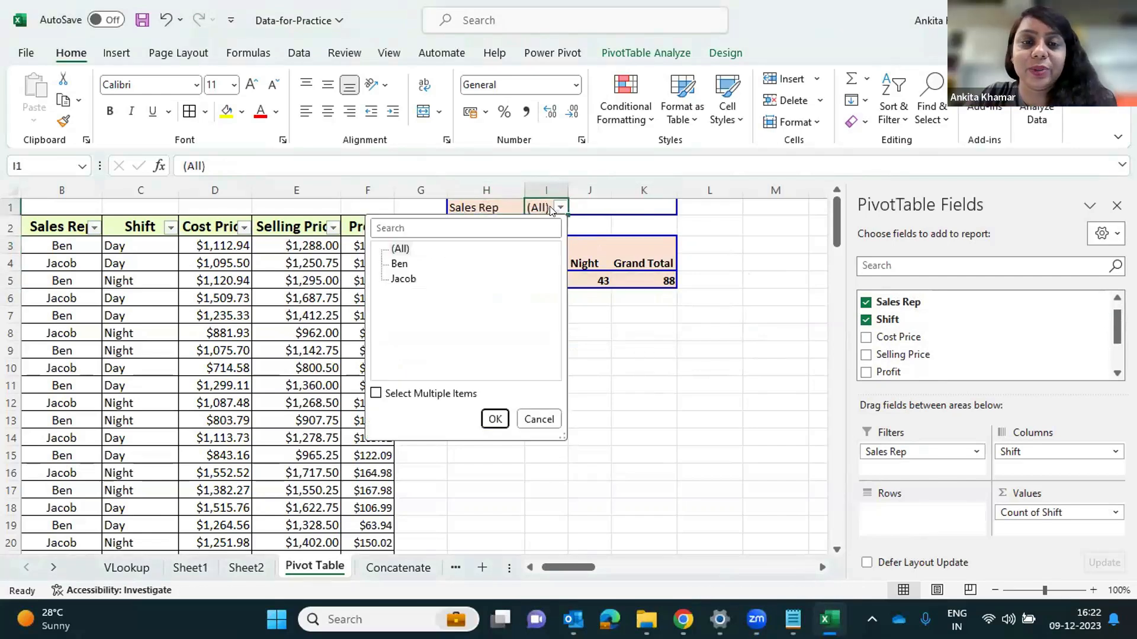
pyautogui.click(377, 394)
pyautogui.click(400, 263)
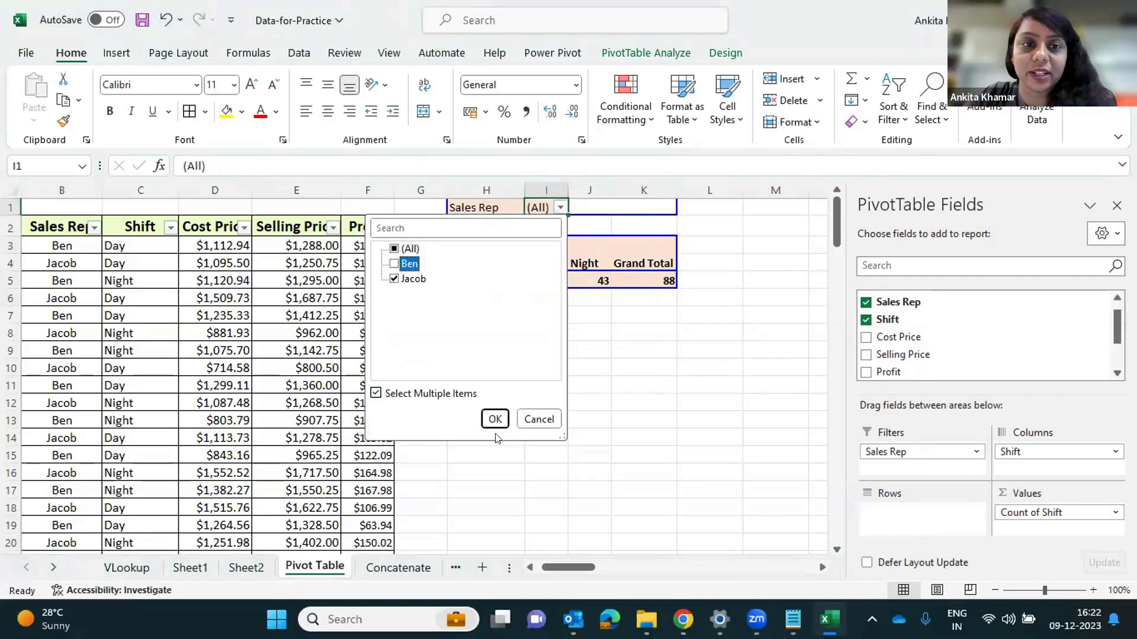
pyautogui.click(495, 420)
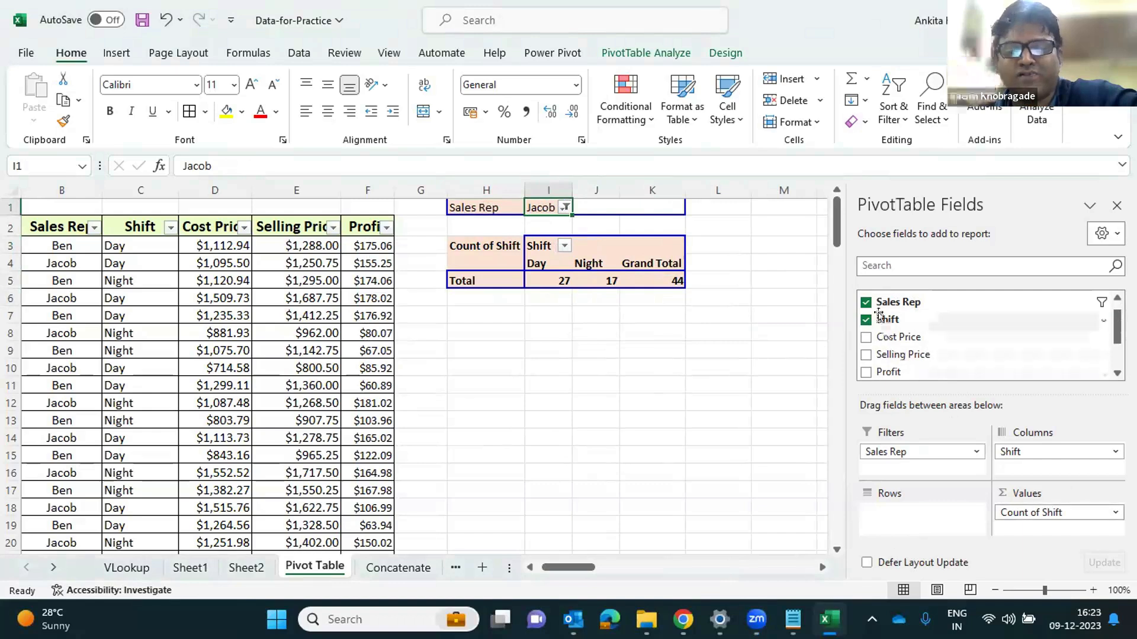
# Move the Sales Rep field from the report filter to the pivot table's rows and also add it to the values as a count
pyautogui.moveTo(894, 302); pyautogui.dragTo(923, 505)
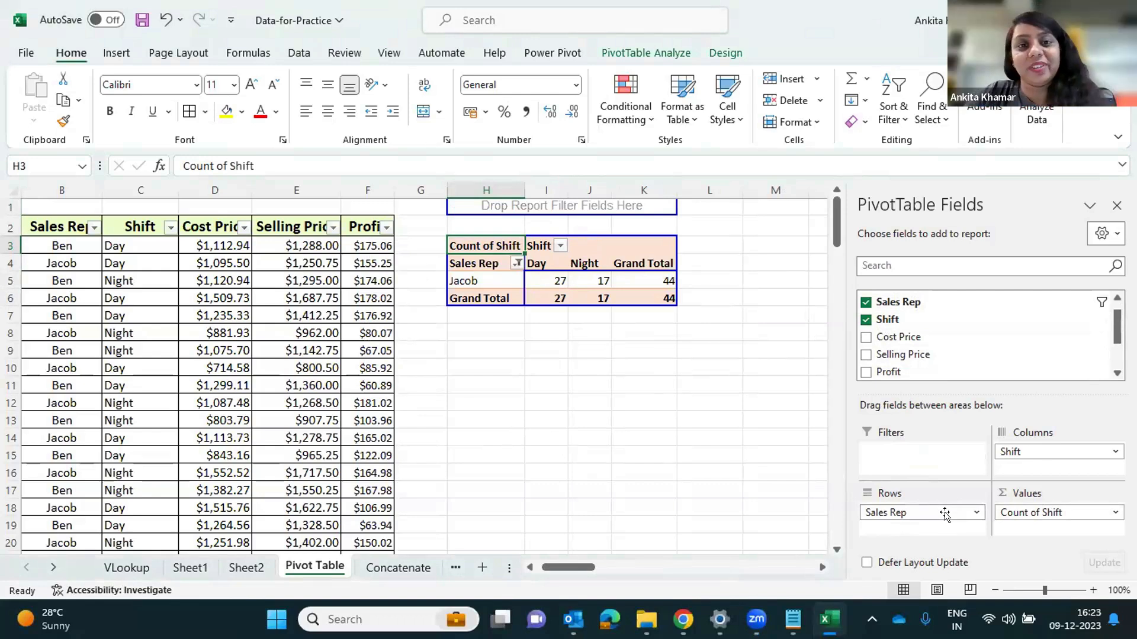
pyautogui.moveTo(950, 514); pyautogui.dragTo(1015, 530)
pyautogui.moveTo(886, 302); pyautogui.dragTo(885, 513)
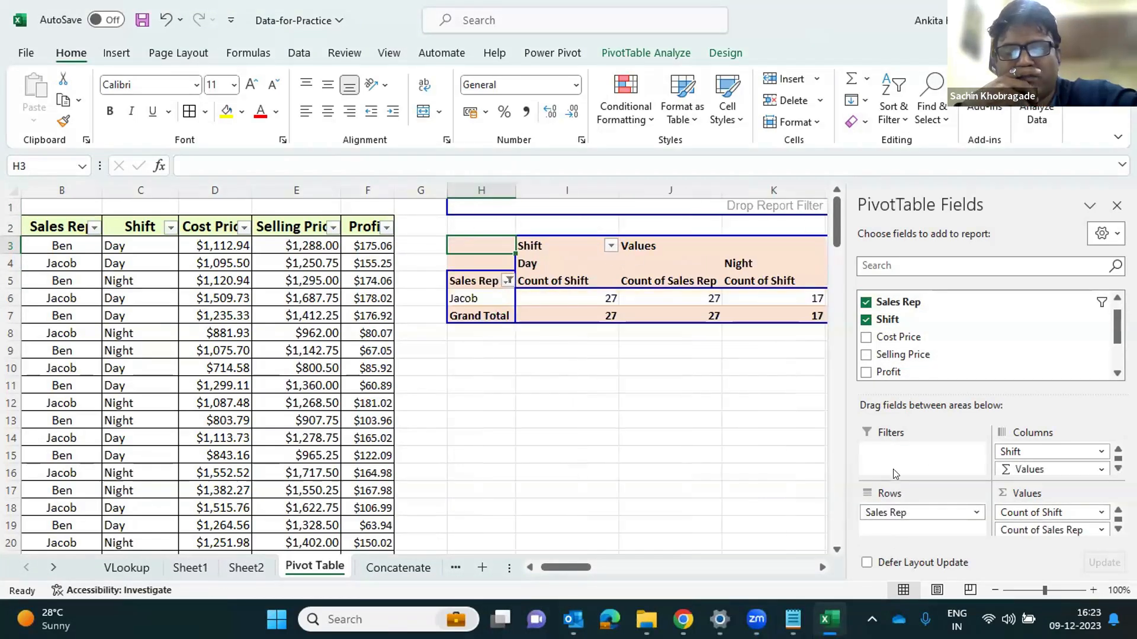
# Switch Sales Rep between the report filter and rows, leaving it in the report filter, and remove Count of Sales Rep from the values
pyautogui.moveTo(897, 302); pyautogui.dragTo(906, 453)
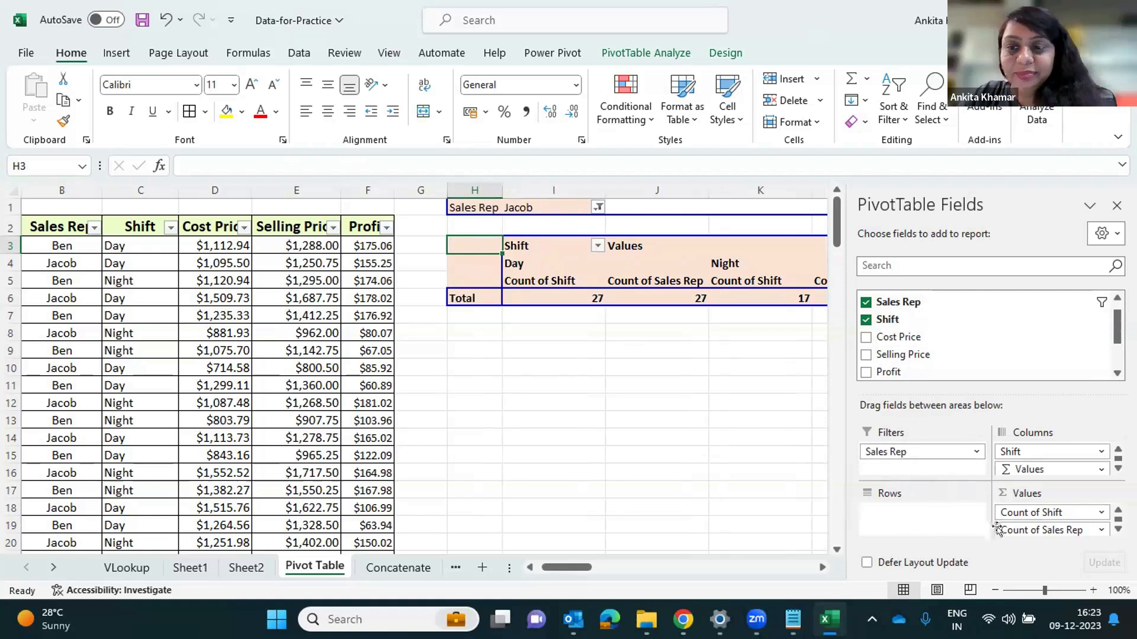
pyautogui.scroll(-1, 1023, 532)
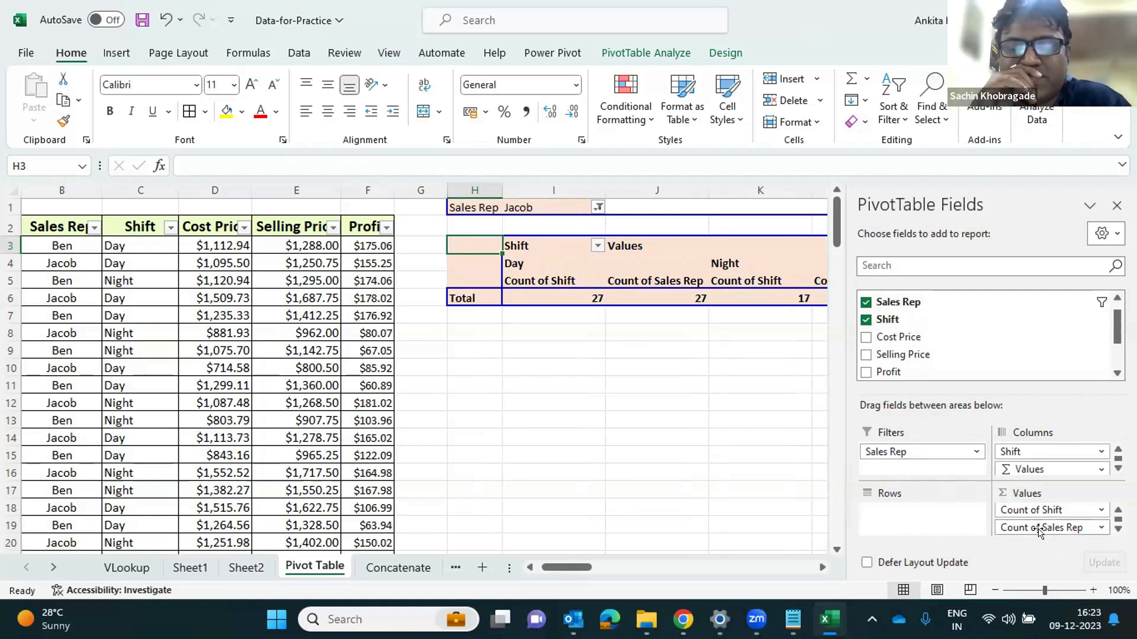
pyautogui.moveTo(924, 452); pyautogui.dragTo(912, 517)
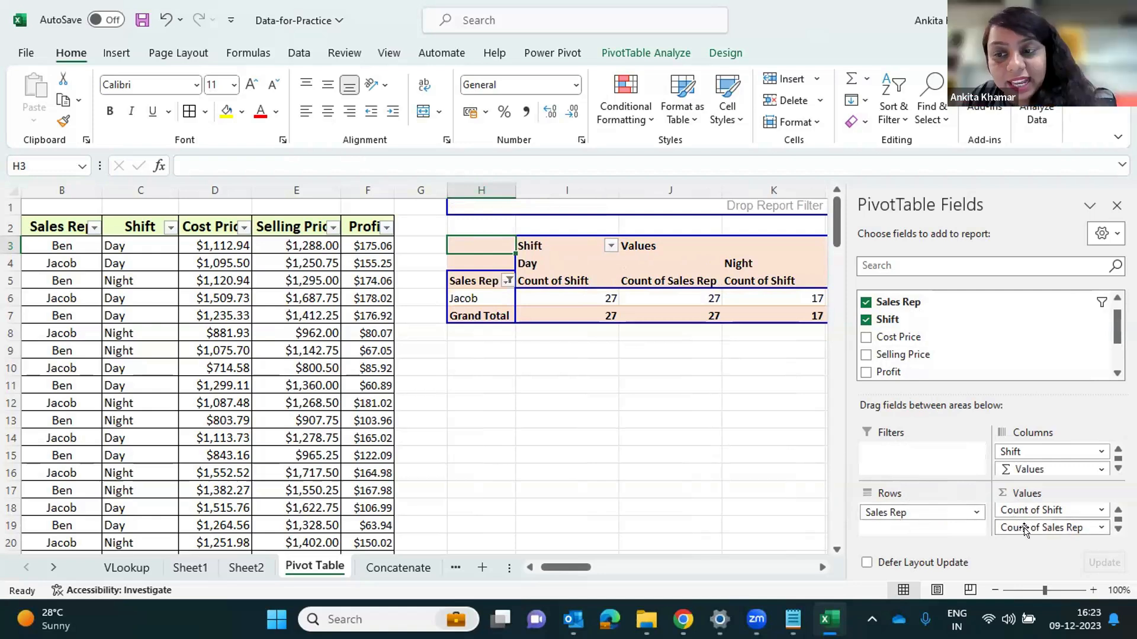
pyautogui.moveTo(893, 513); pyautogui.dragTo(899, 452)
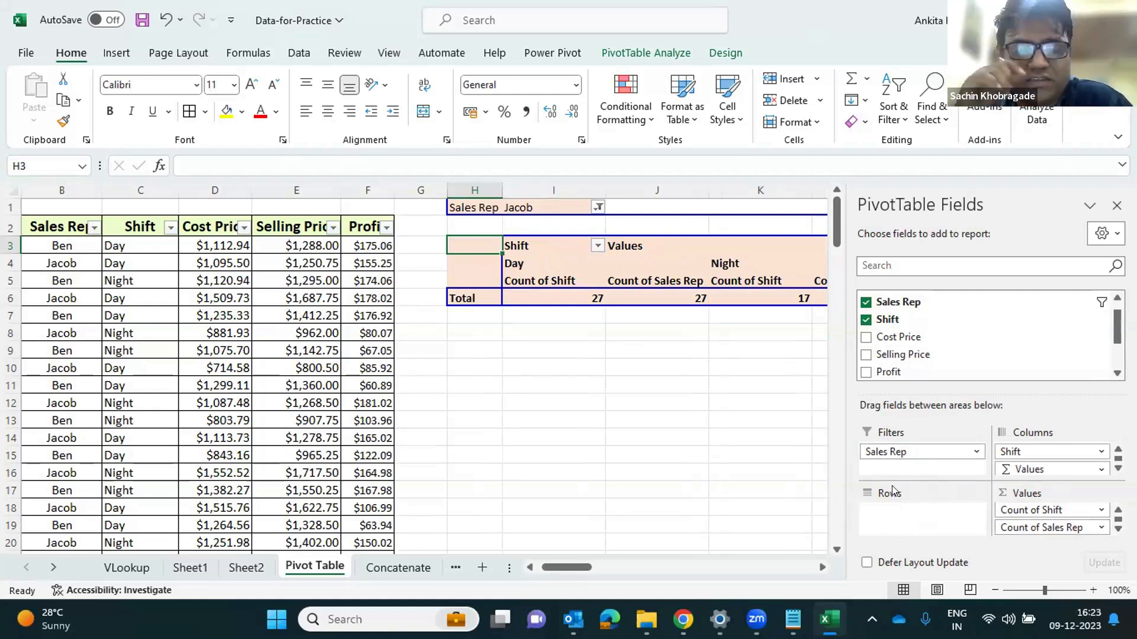
pyautogui.moveTo(997, 360); pyautogui.dragTo(997, 359)
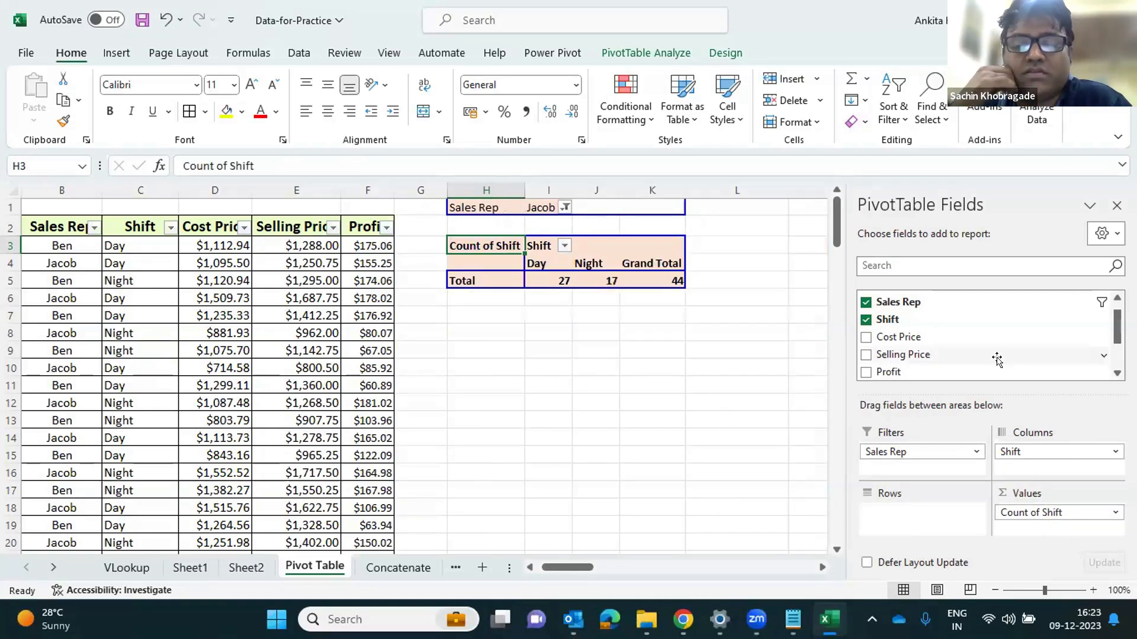